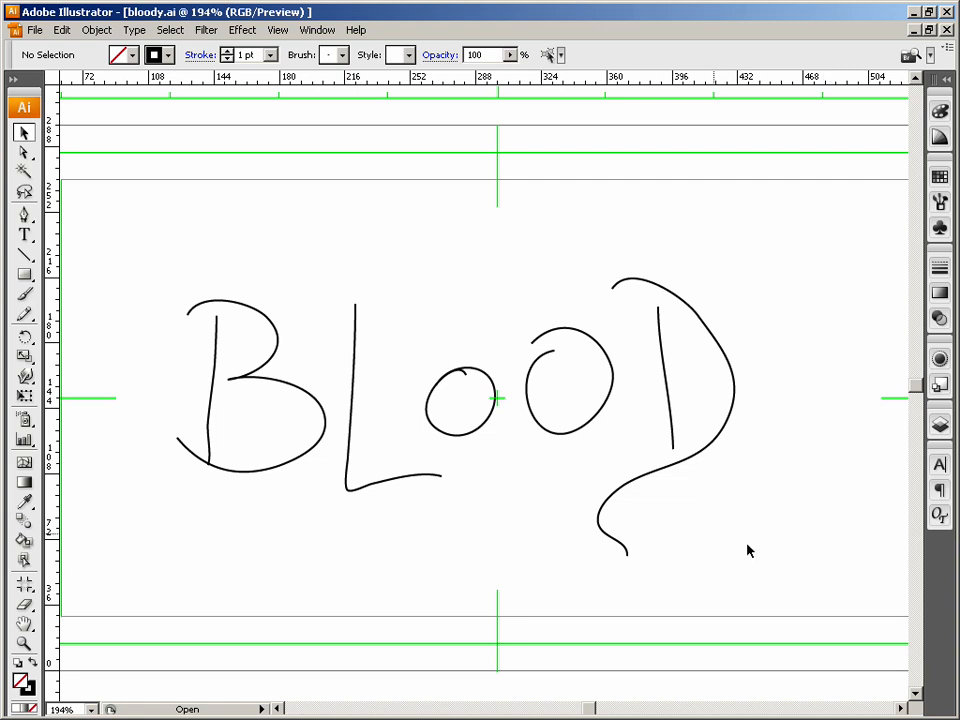
Step: Apply the Quick Brush 1 art brush to all the hand-drawn BLOOD letter paths
drag(139, 257, 834, 604)
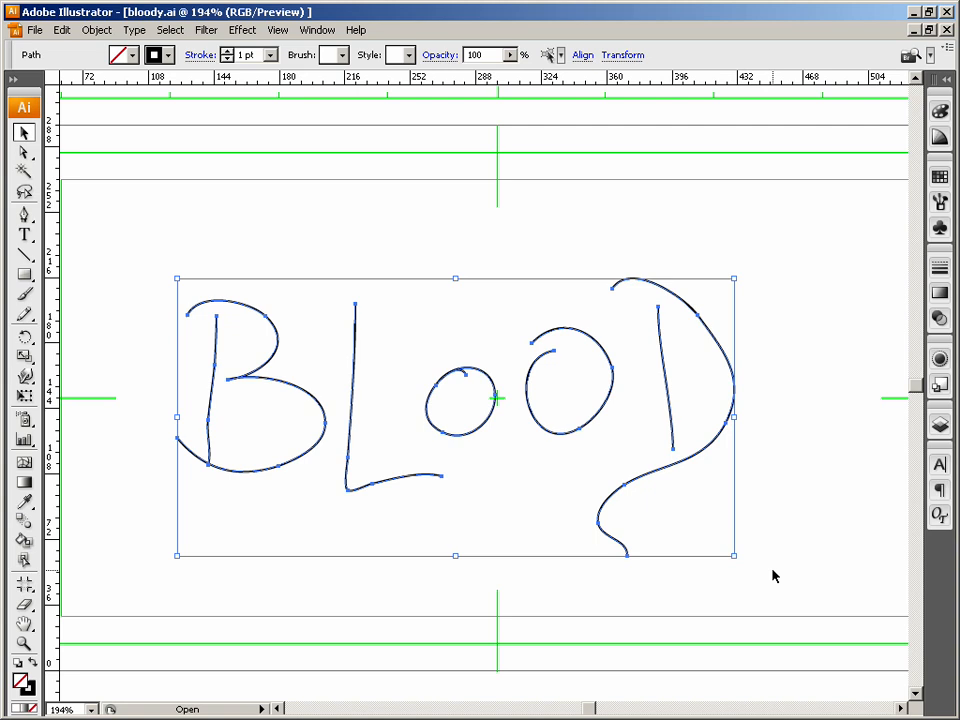
click(940, 201)
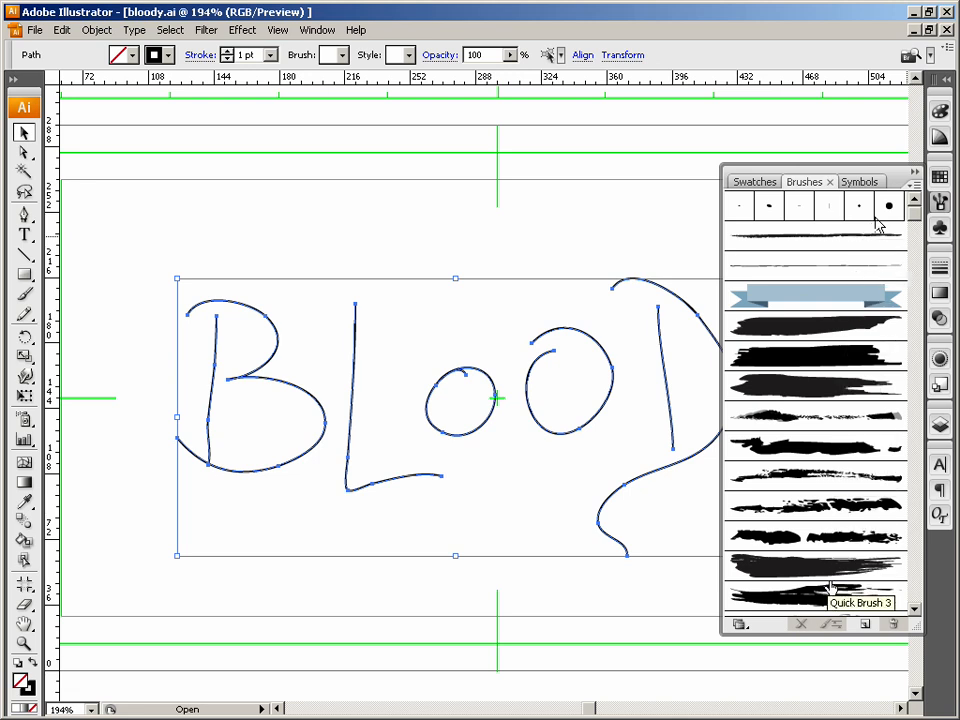
click(912, 187)
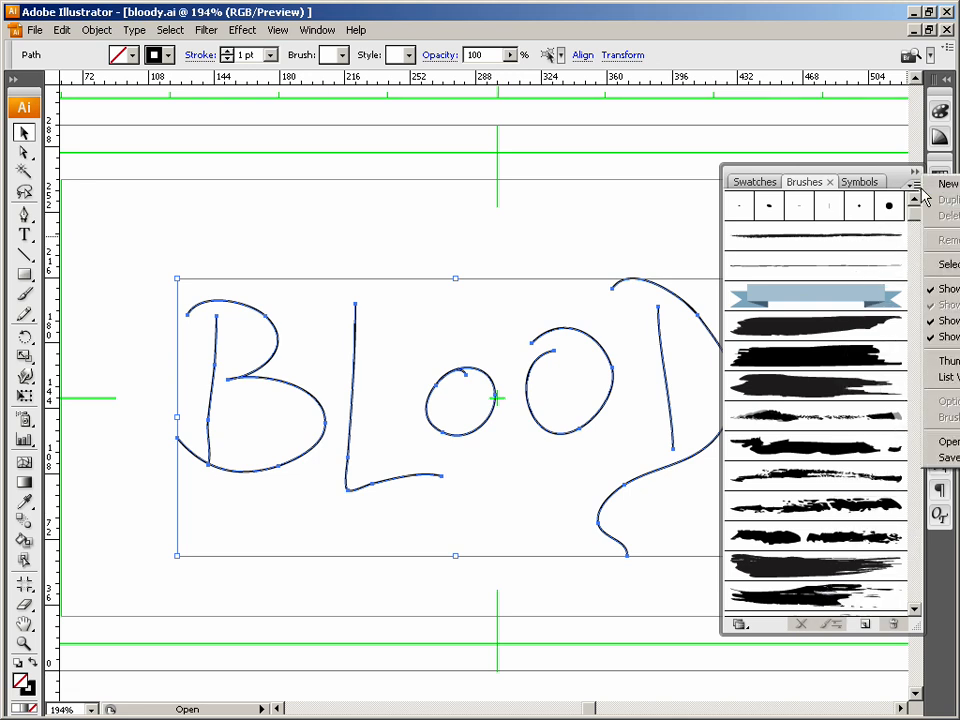
click(941, 444)
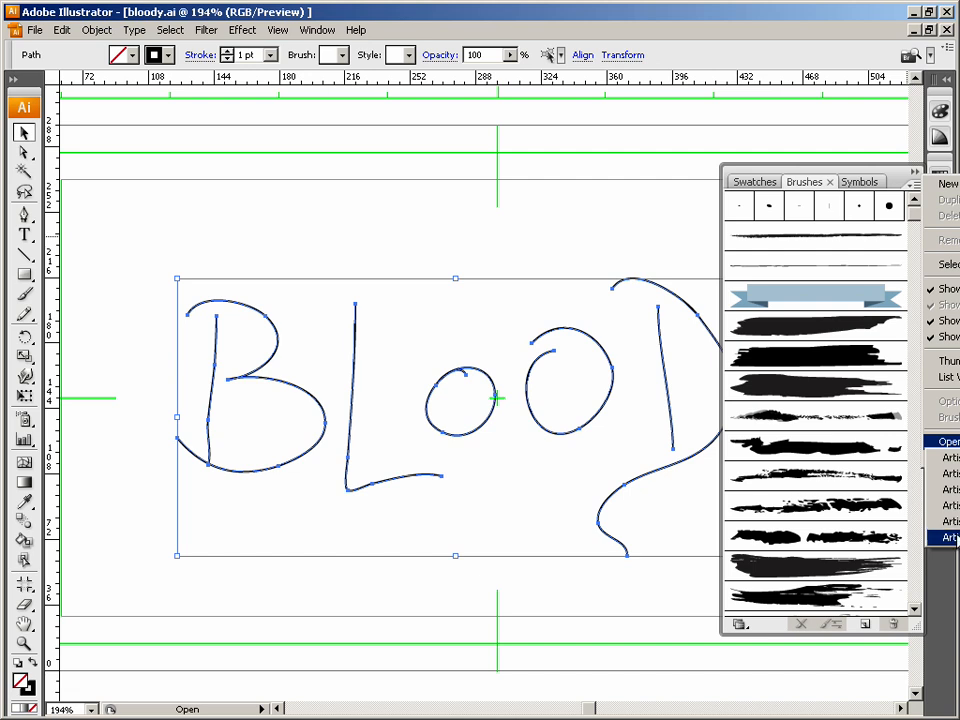
click(893, 178)
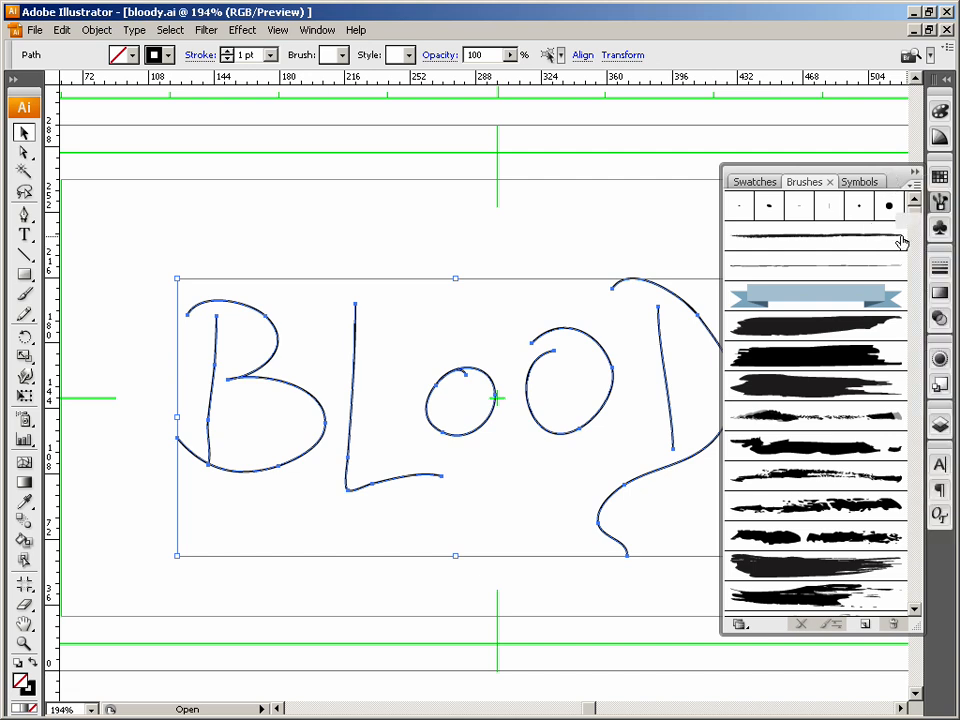
scroll(913, 254, down, 1)
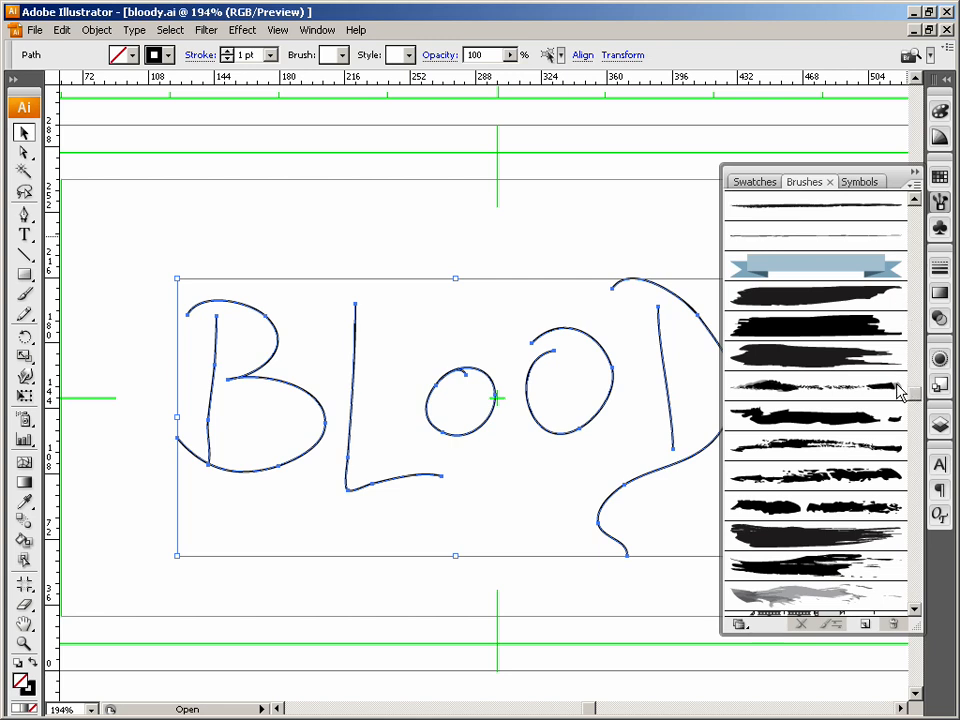
scroll(903, 450, down, 1)
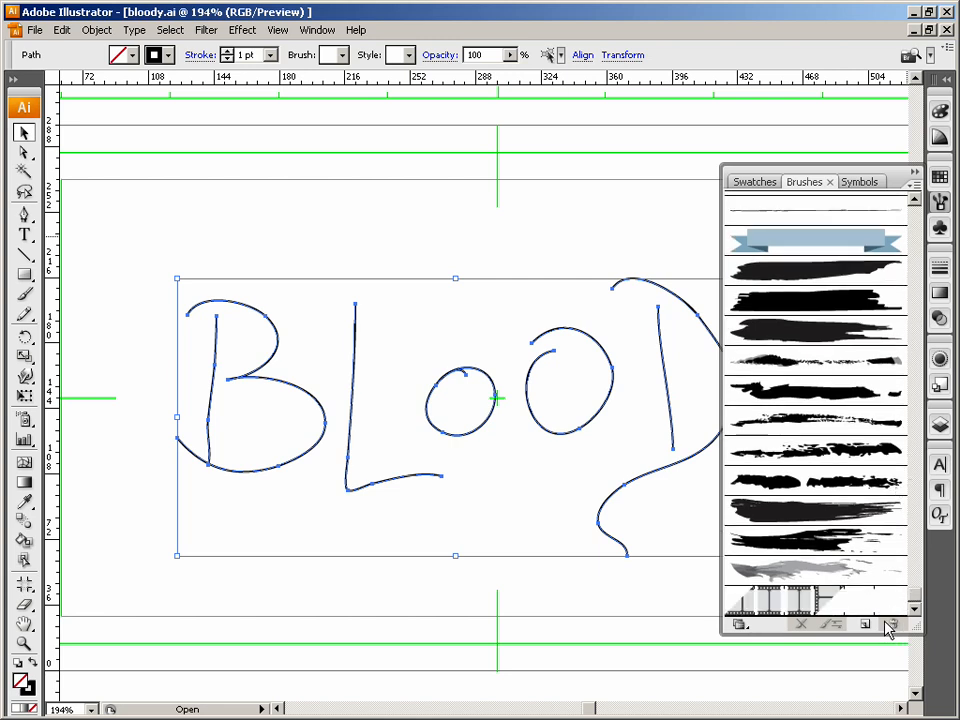
click(830, 545)
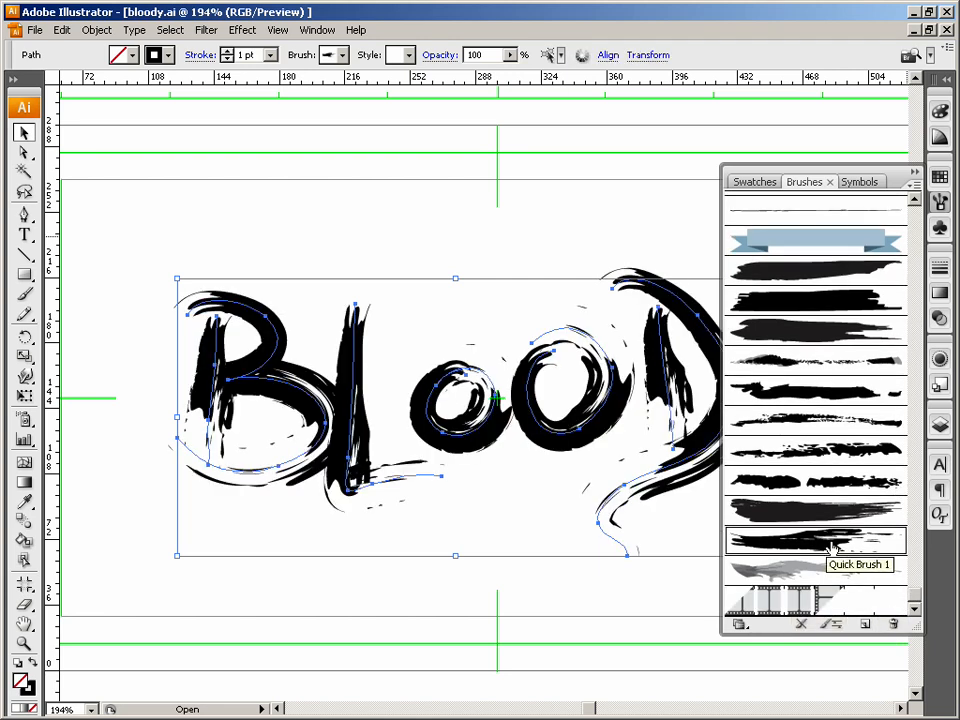
click(531, 591)
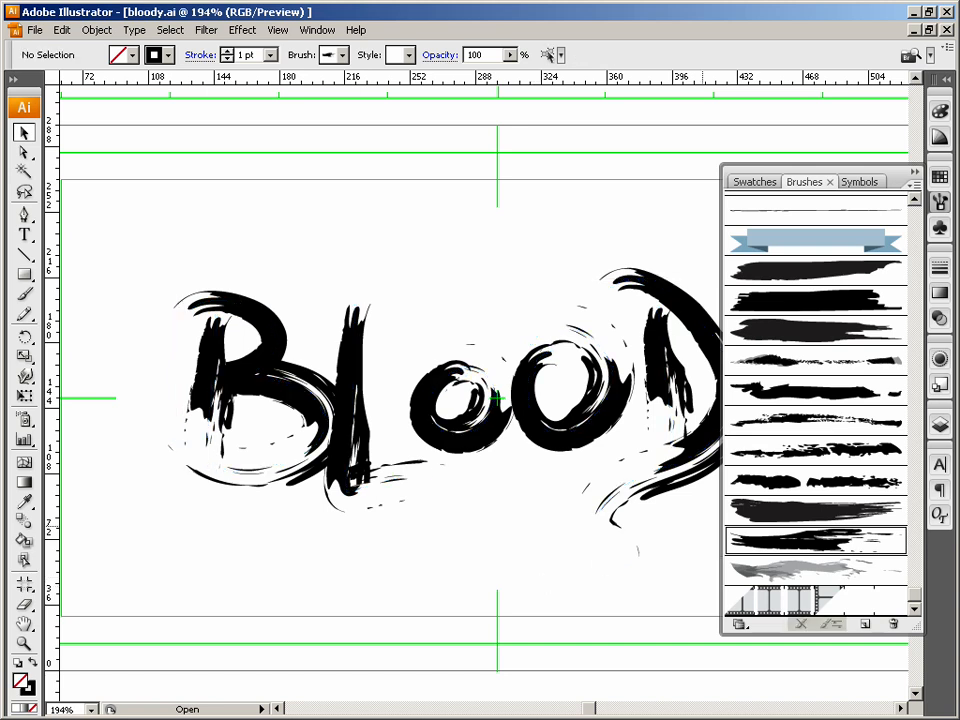
click(709, 153)
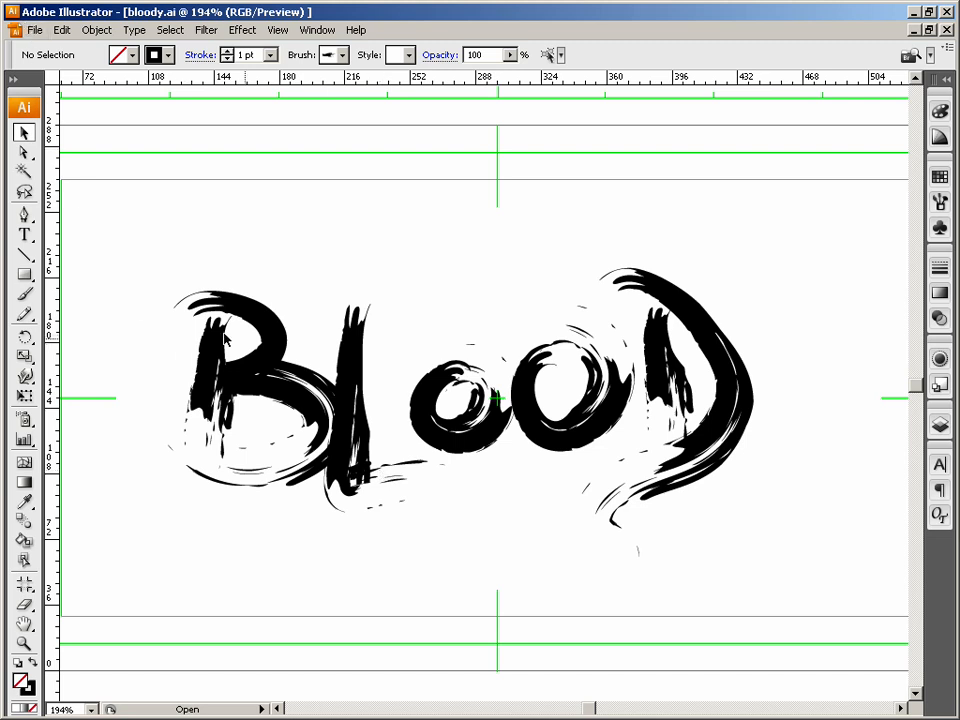
Step: Remove the brush stroke from all the BLOOD letter paths
click(743, 390)
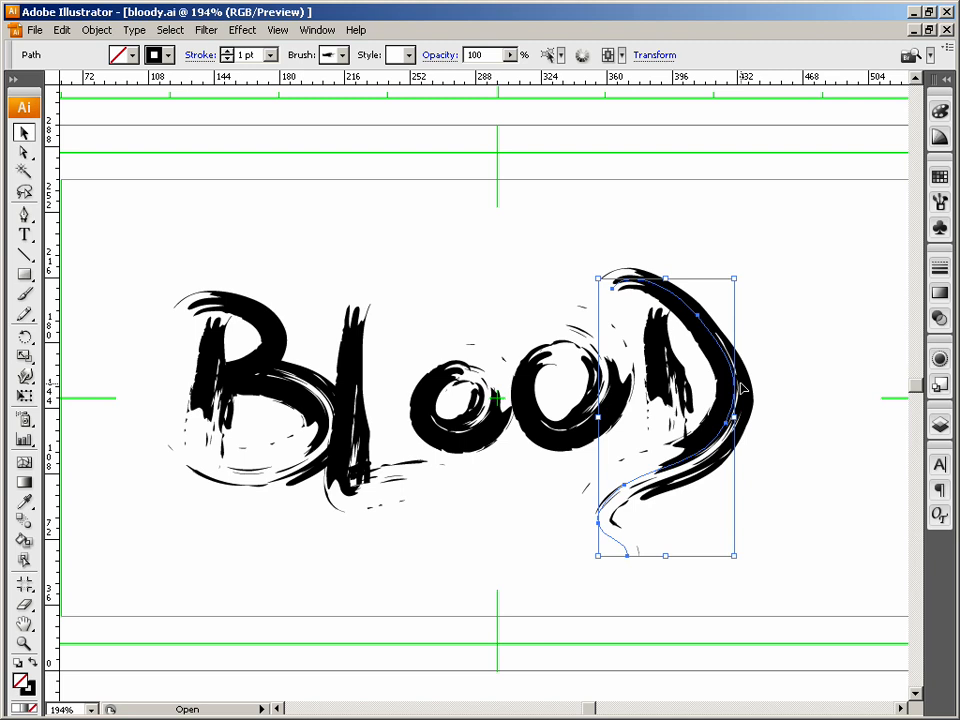
mouse_move(125, 253)
mouse_down()
mouse_move(641, 537)
mouse_move(896, 579)
mouse_move(859, 583)
mouse_up()
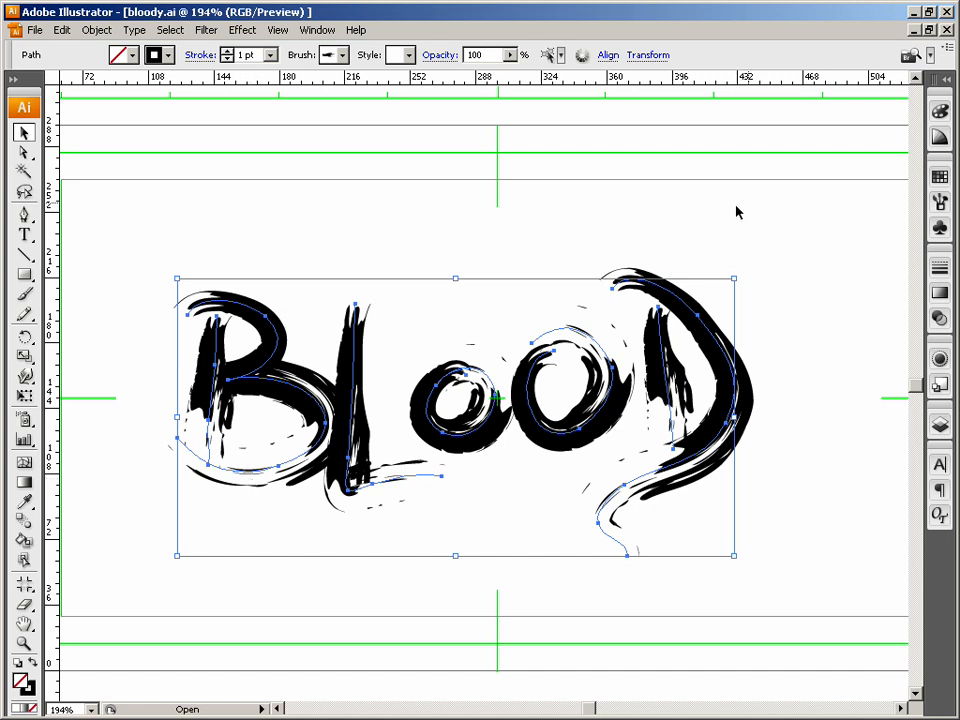
click(940, 201)
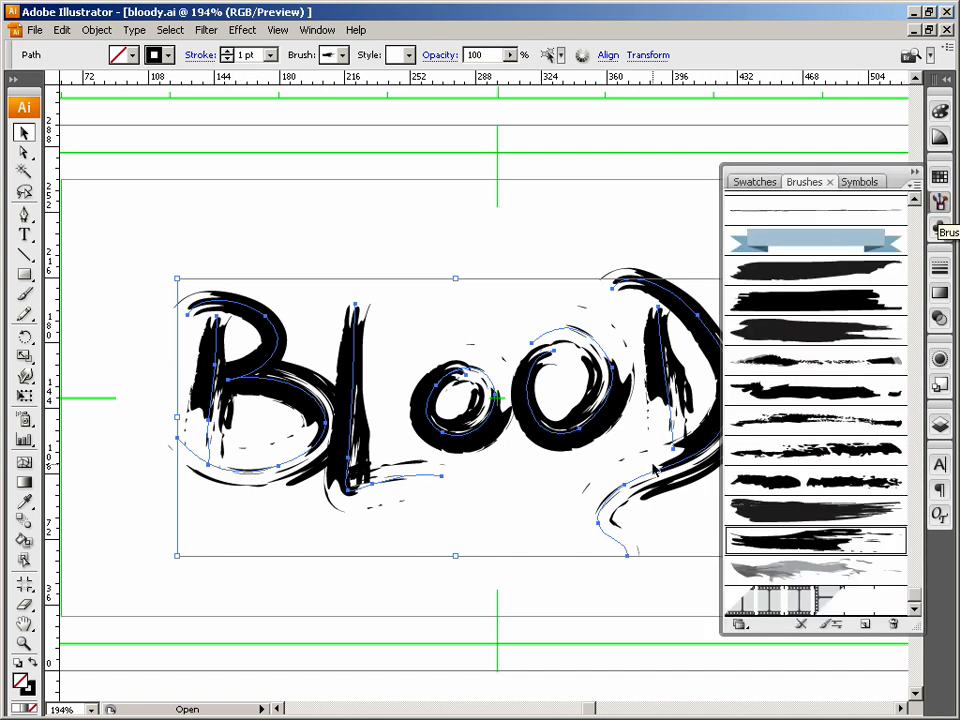
click(803, 628)
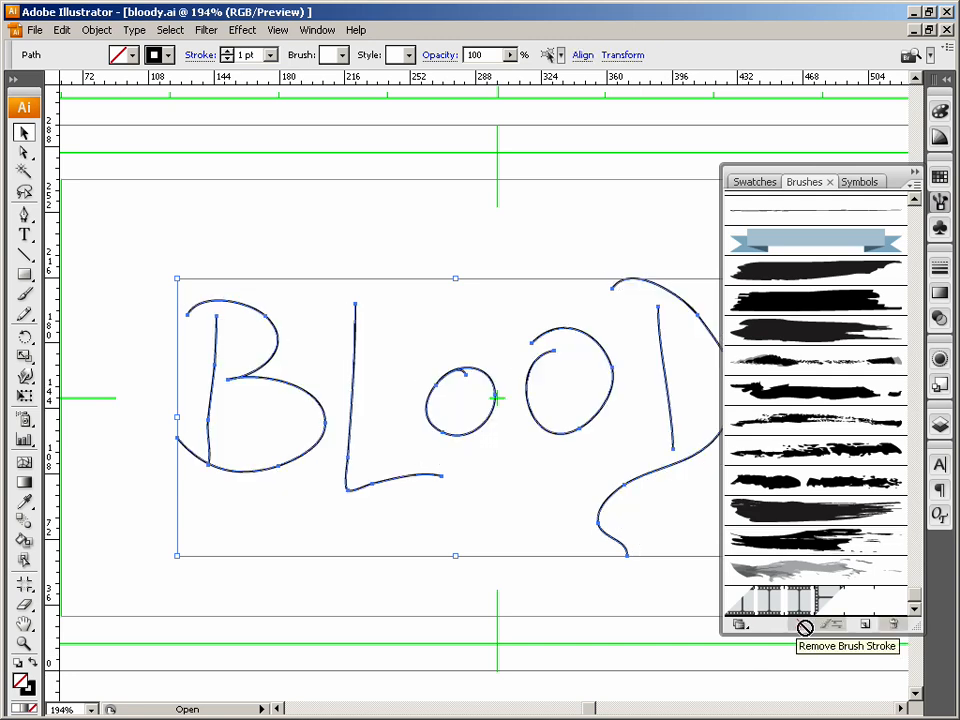
click(658, 615)
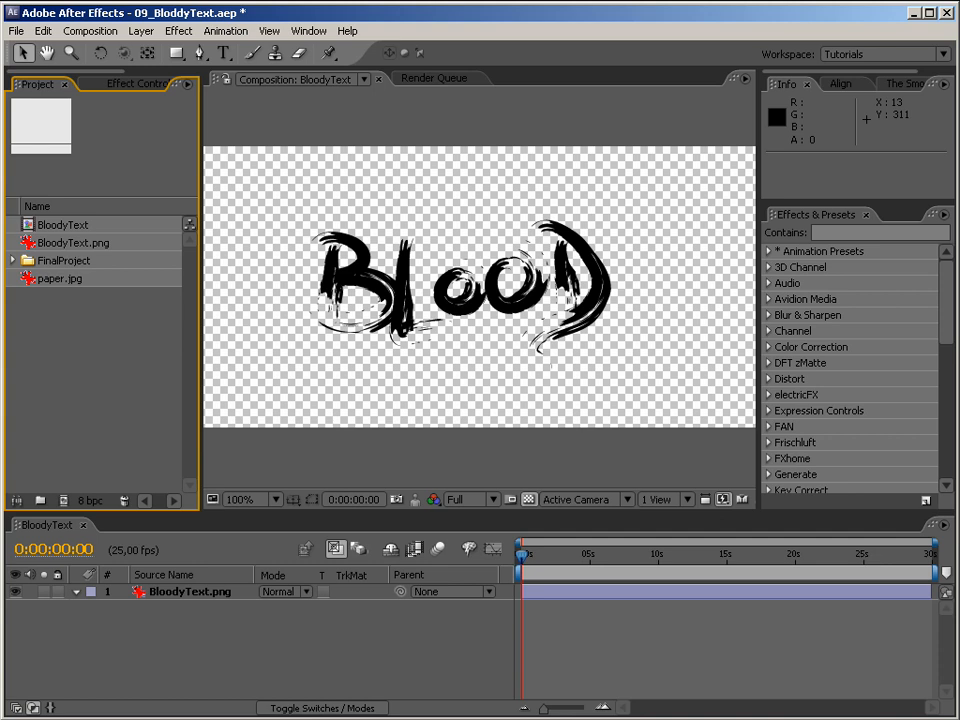
Step: In After Effects, paste the copied letter paths as masks onto the BloodyText.png layer and show the mask outlines
click(220, 592)
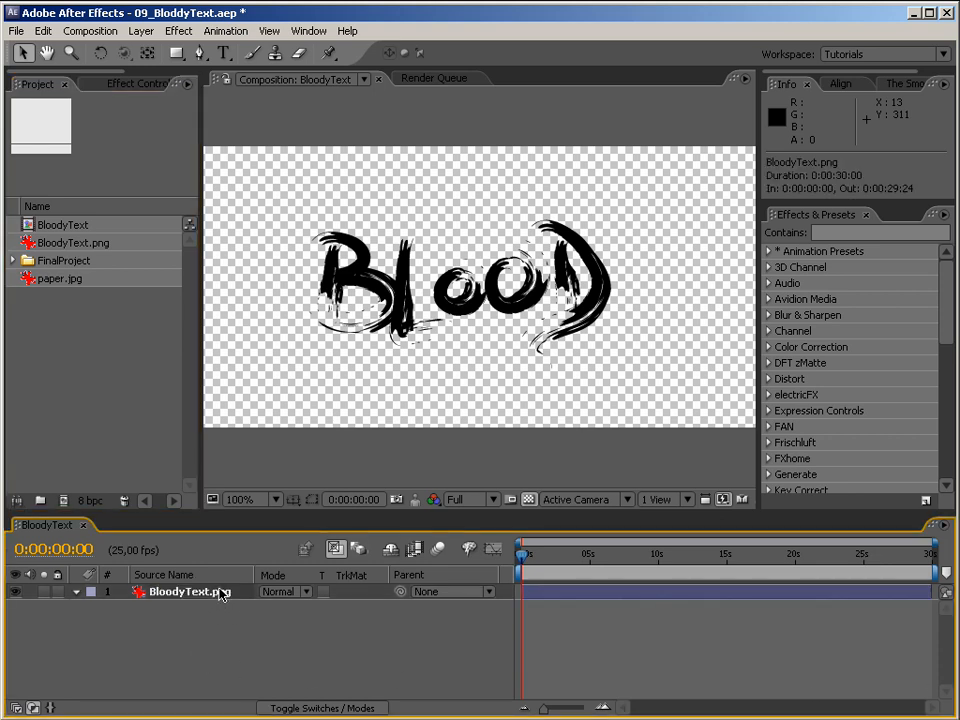
key(ctrl+v)
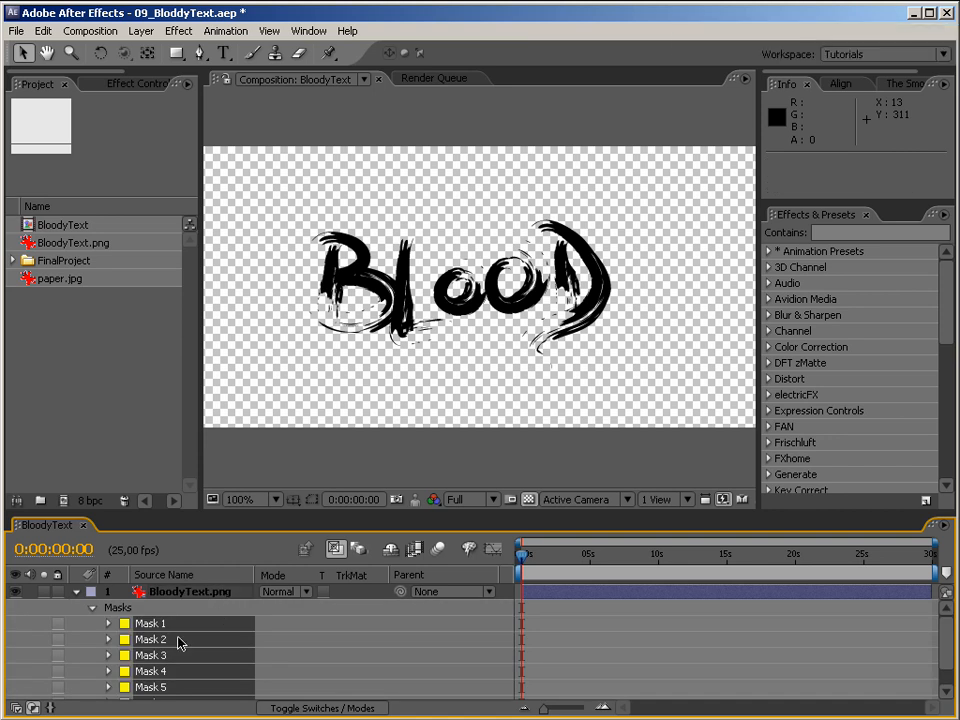
click(313, 500)
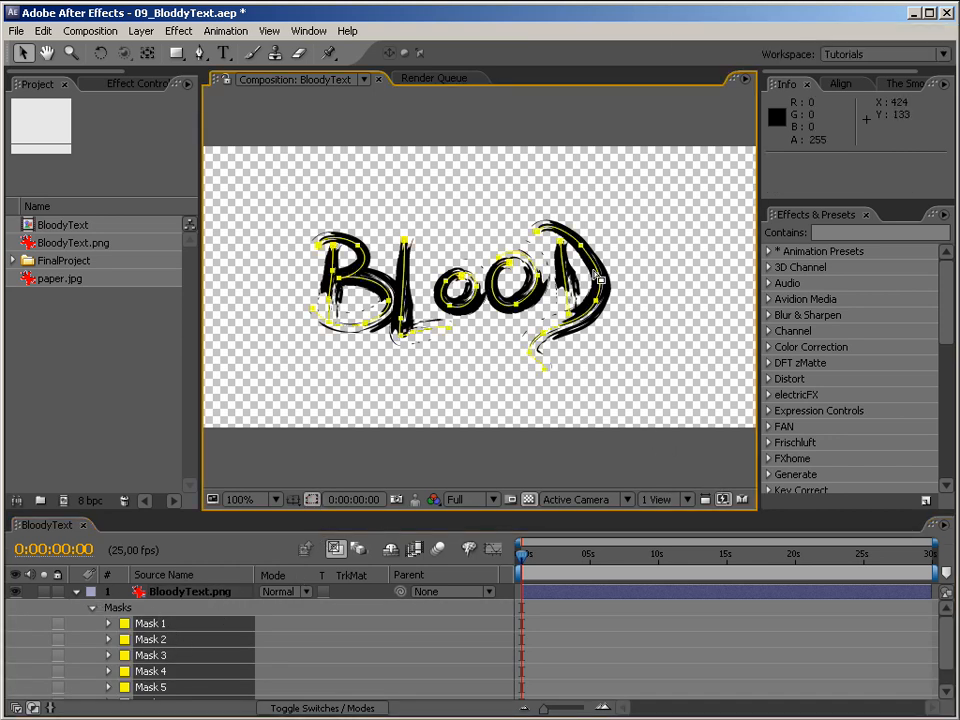
click(430, 442)
click(76, 591)
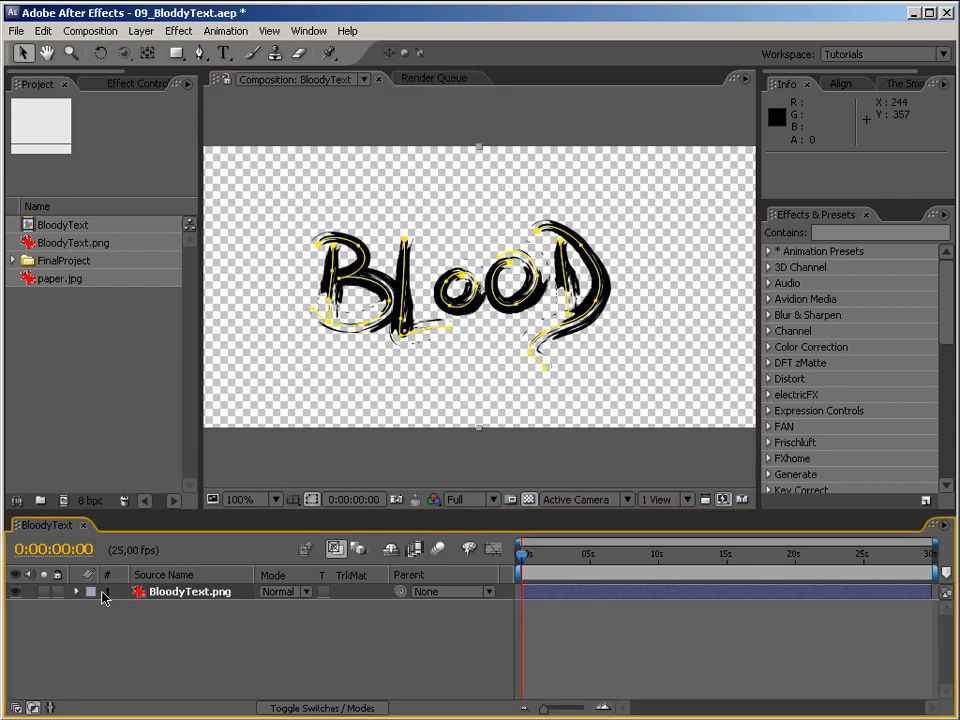
click(279, 643)
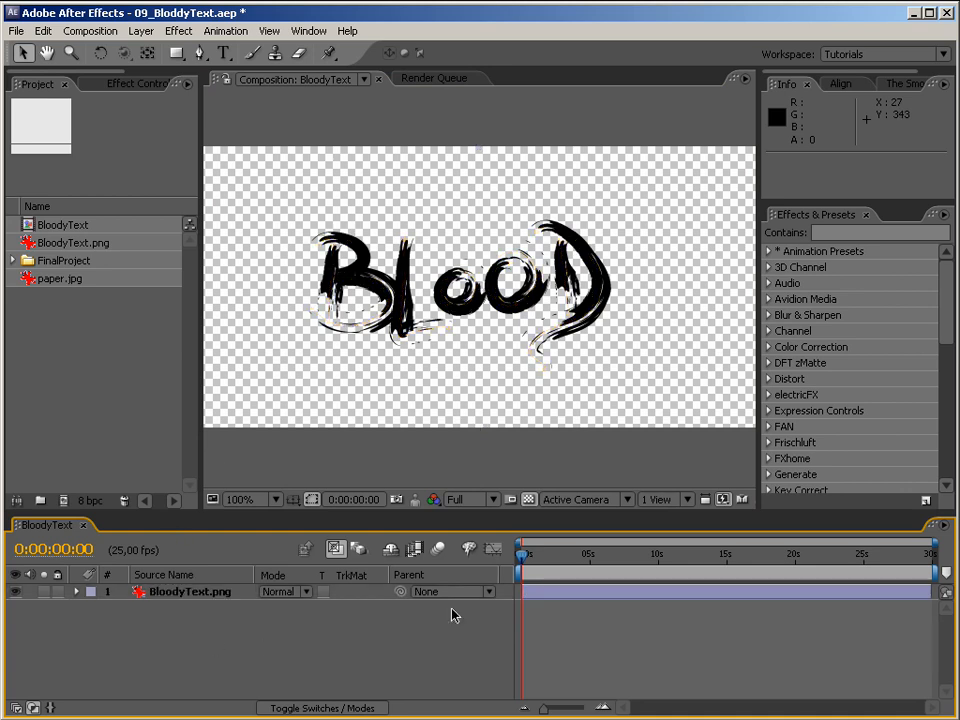
Step: Search the effects for "stroke" and apply the Generate Stroke effect to the BLOOD text layer
click(826, 232)
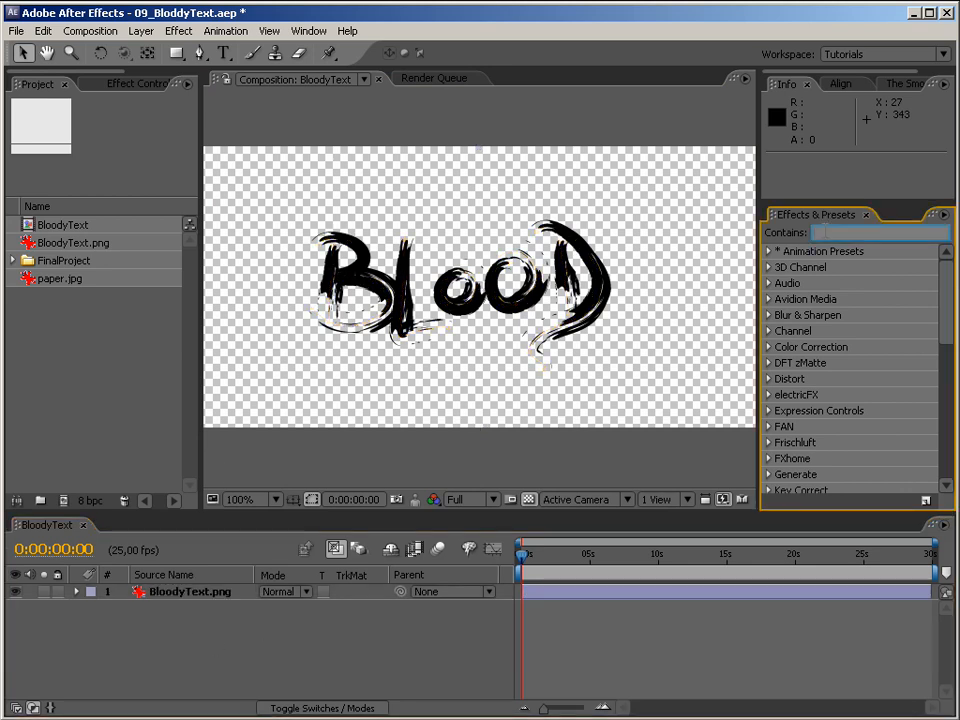
text(stroke)
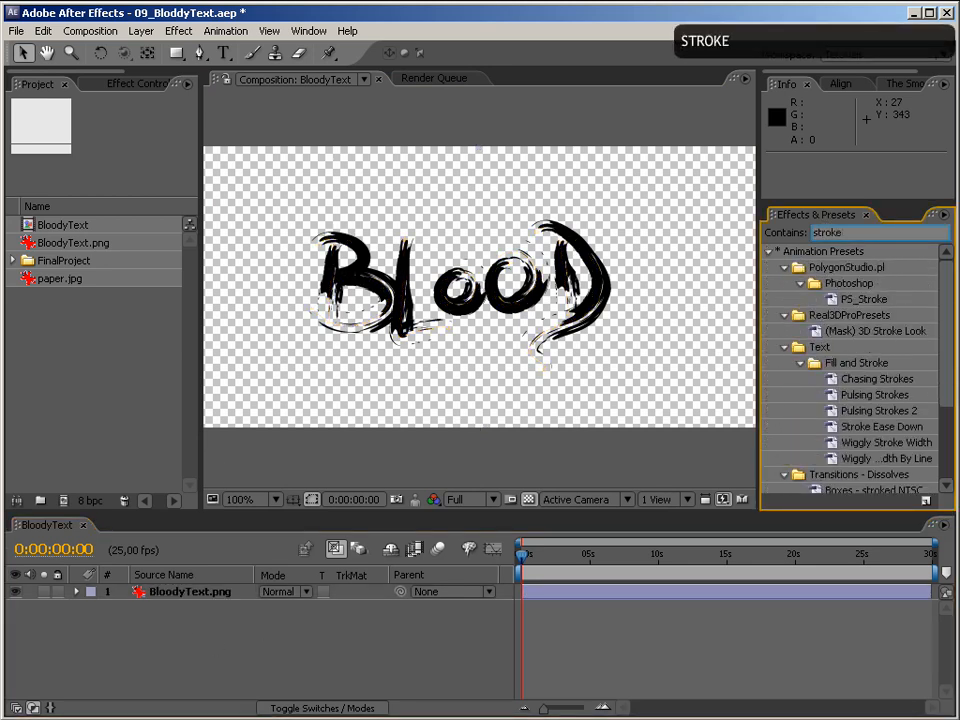
click(768, 251)
mouse_move(815, 283)
mouse_down()
mouse_move(470, 300)
mouse_move(380, 341)
mouse_up()
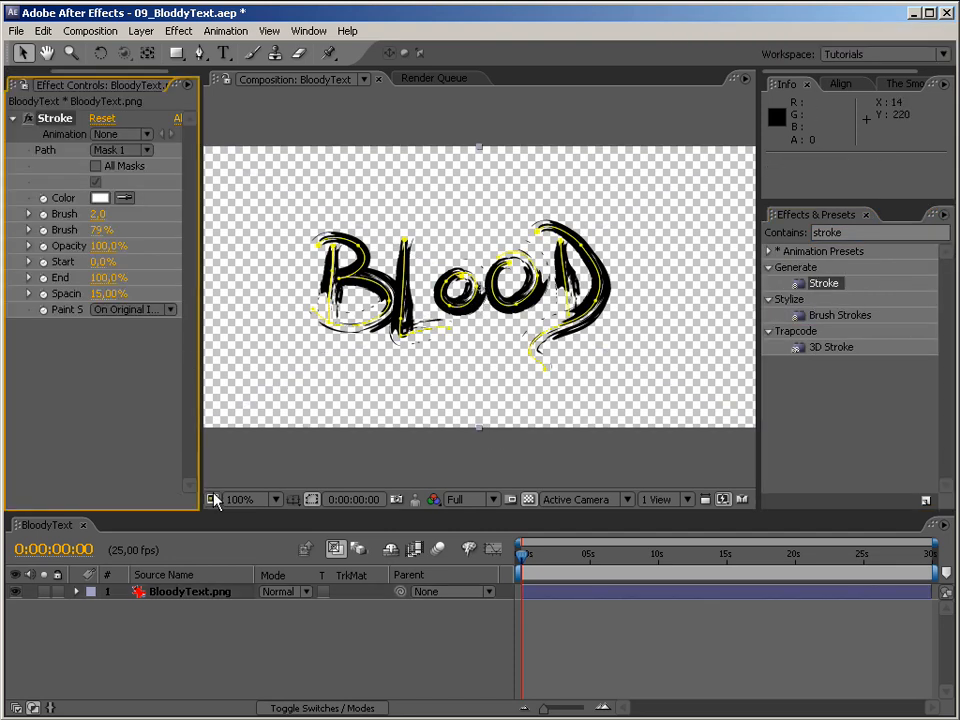
Step: Set Stroke to reveal the original image along all masks sequentially with brush size 8, and hide the mask outlines
click(142, 318)
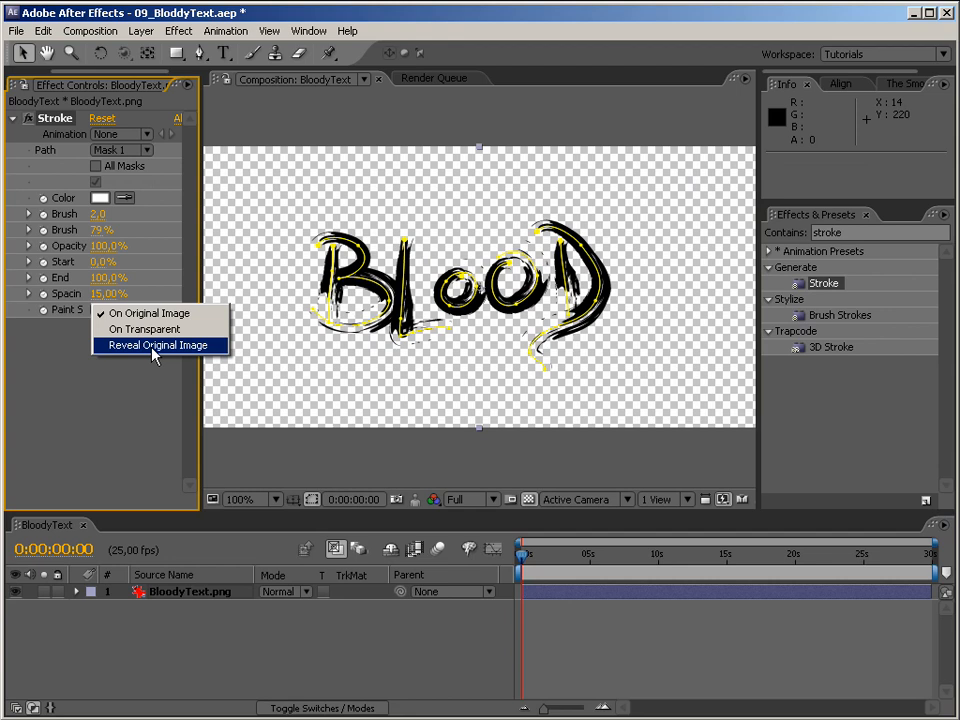
click(153, 348)
mouse_move(97, 214)
mouse_down()
mouse_move(148, 214)
mouse_move(137, 217)
mouse_up()
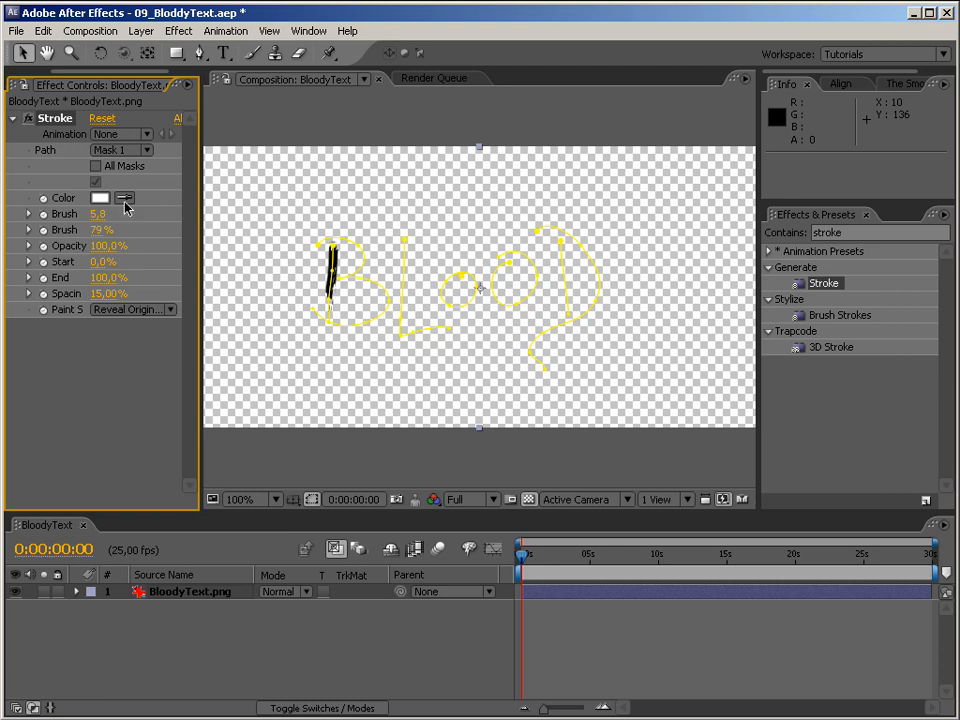
click(96, 166)
click(96, 182)
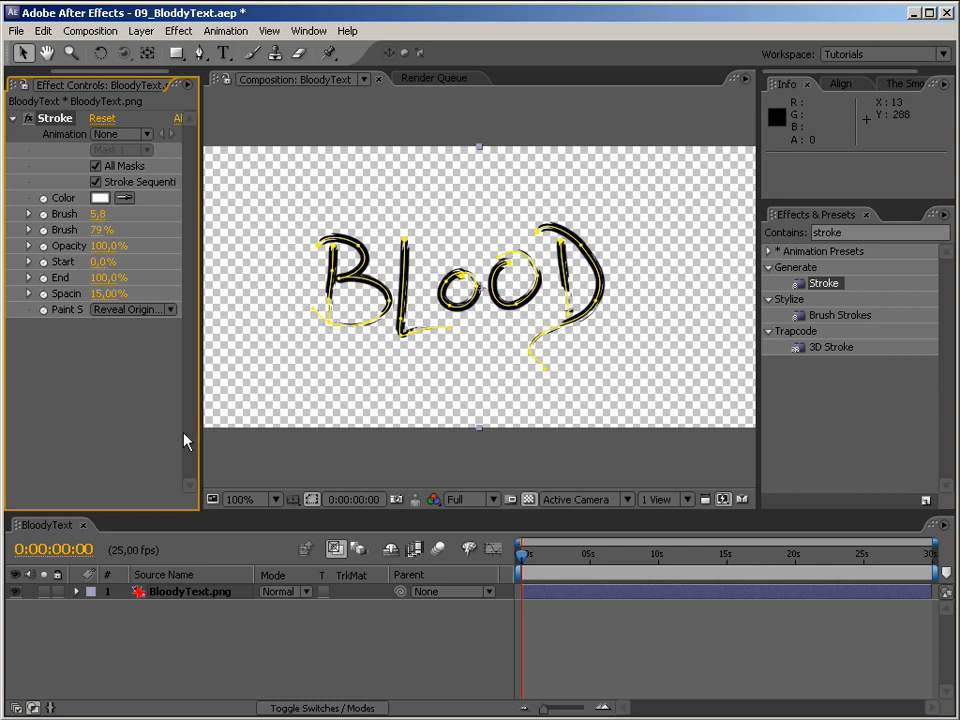
drag(98, 215, 121, 215)
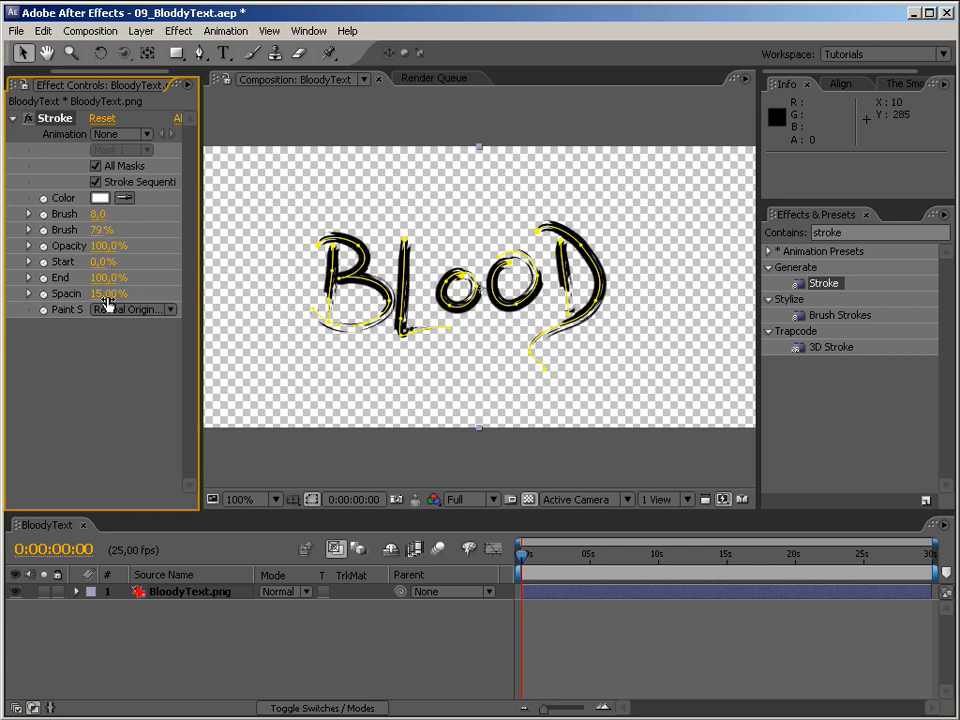
mouse_move(104, 274)
mouse_down()
mouse_move(3, 275)
mouse_move(83, 261)
mouse_move(68, 200)
mouse_up()
click(310, 498)
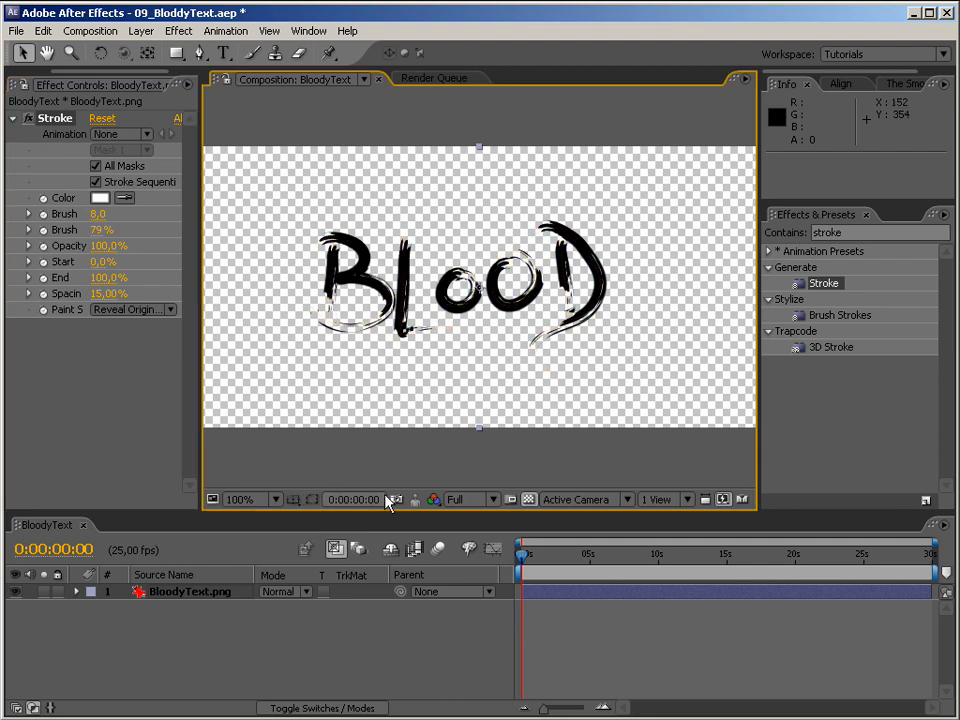
Step: Animate the Stroke effect's End value from 0% at 0:00:00:00 to 100% at 0:00:04:20
click(103, 279)
text(00)
key(Return)
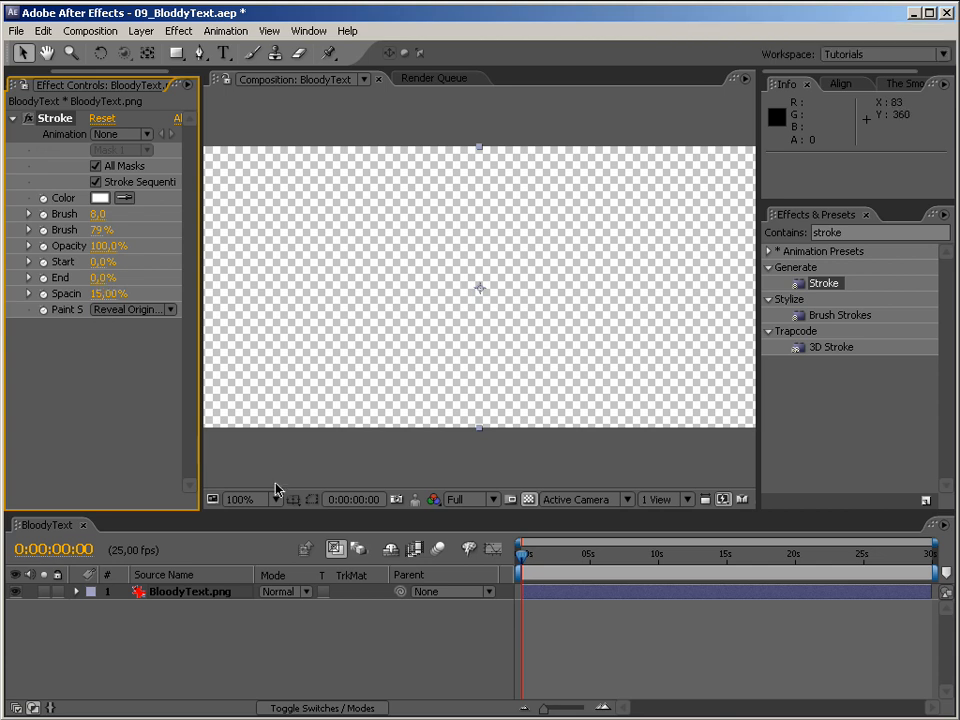
click(43, 277)
click(587, 553)
click(100, 277)
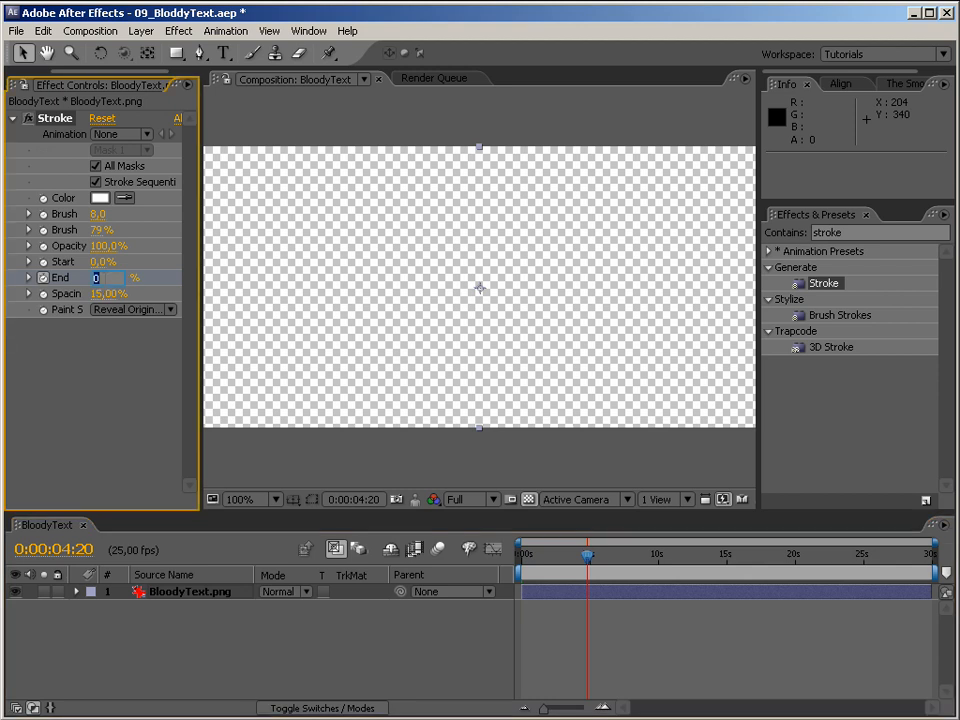
text(100)
key(Return)
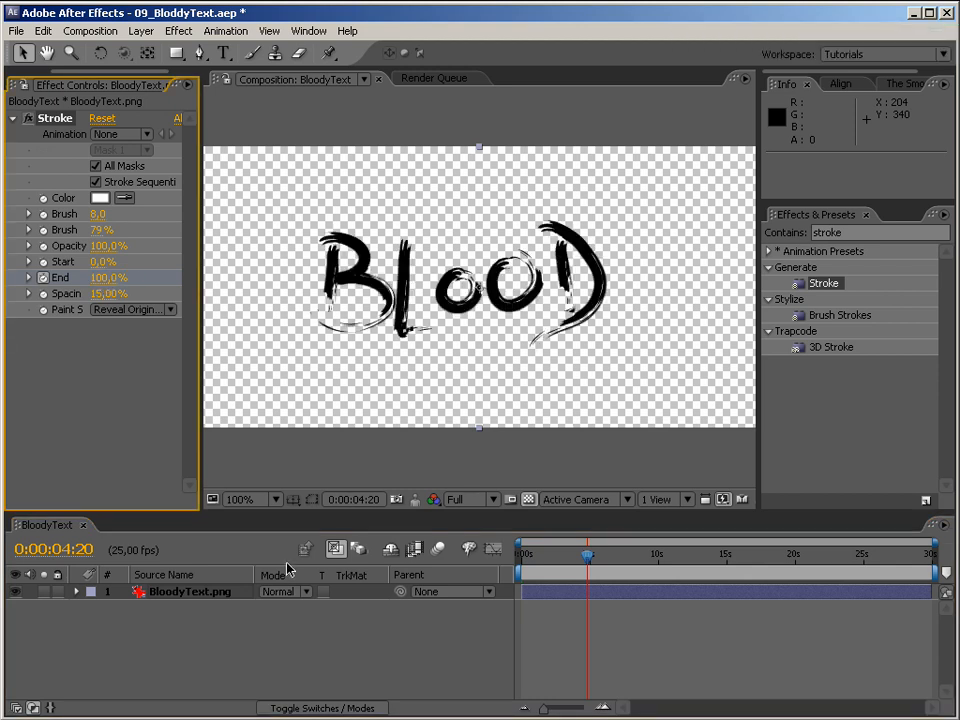
Step: Preview the write-on animation from the first frame and check how the letters are drawn in sequence
key(Home)
key(KP_0)
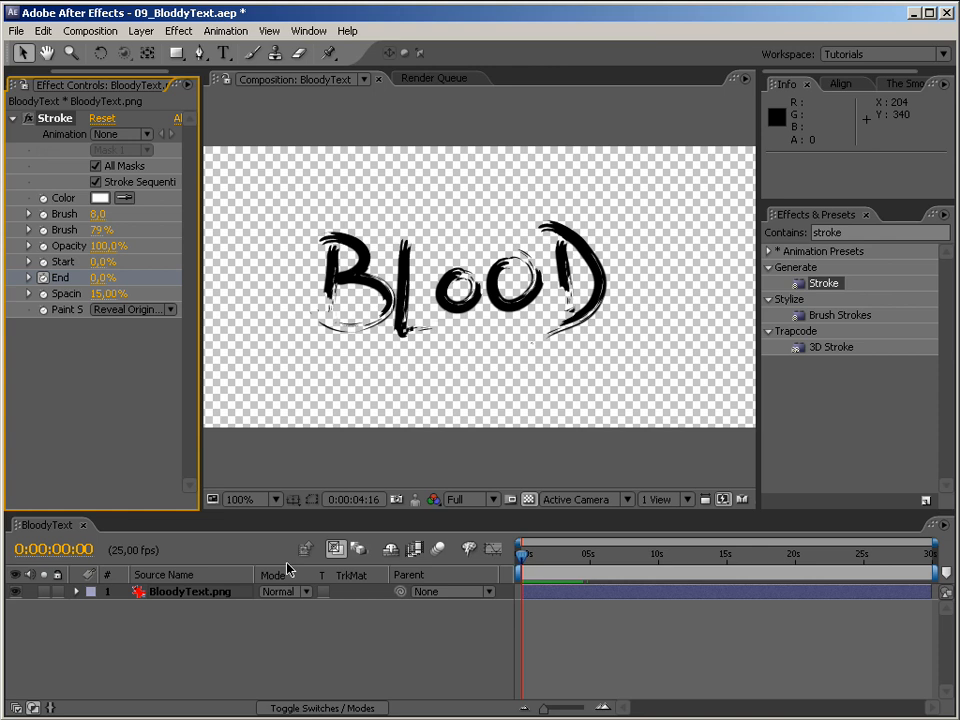
drag(538, 555, 544, 555)
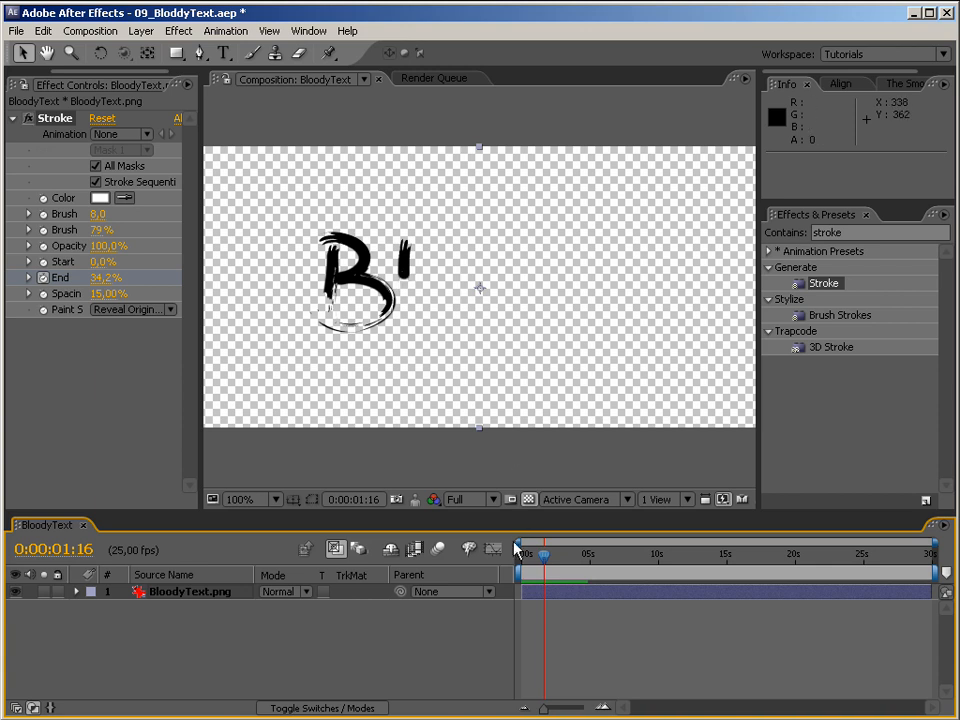
mouse_move(544, 558)
mouse_down()
mouse_move(550, 565)
mouse_move(521, 562)
mouse_up()
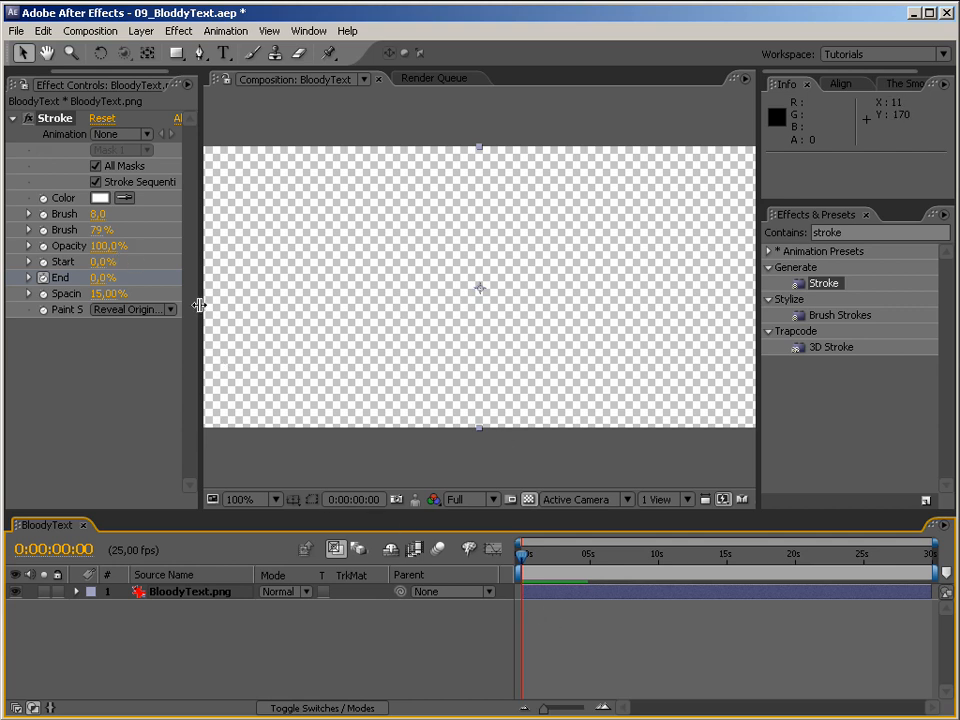
Step: Create a 50 x 50 square-pixel composition named Brush at 25 fps, lasting 0:00:30:00
drag(199, 304, 280, 316)
click(38, 90)
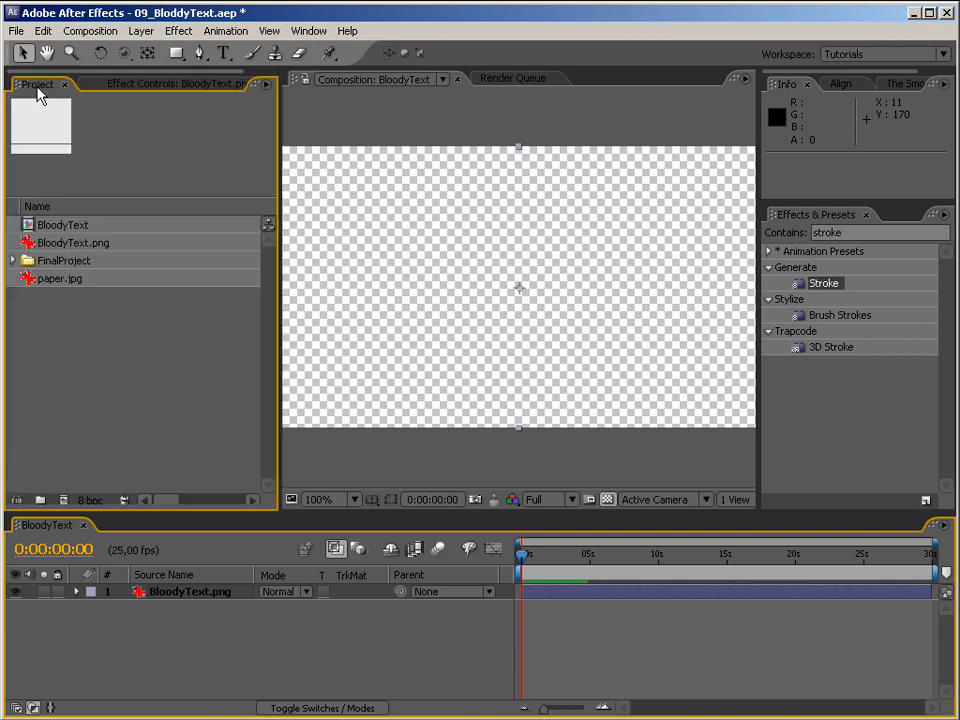
click(66, 501)
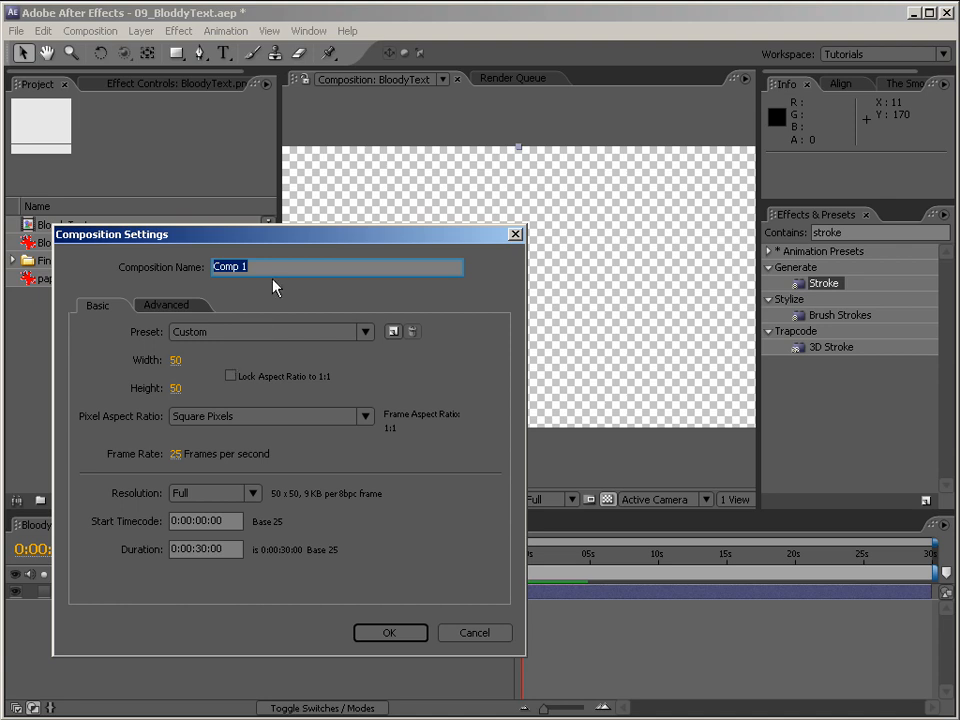
text(Brush)
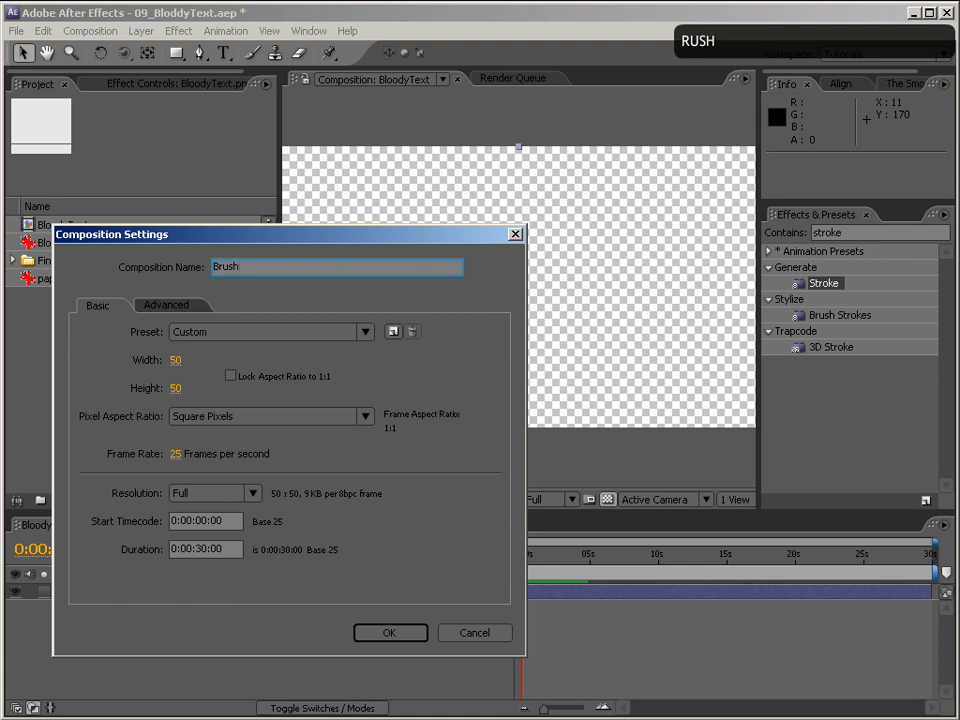
click(399, 632)
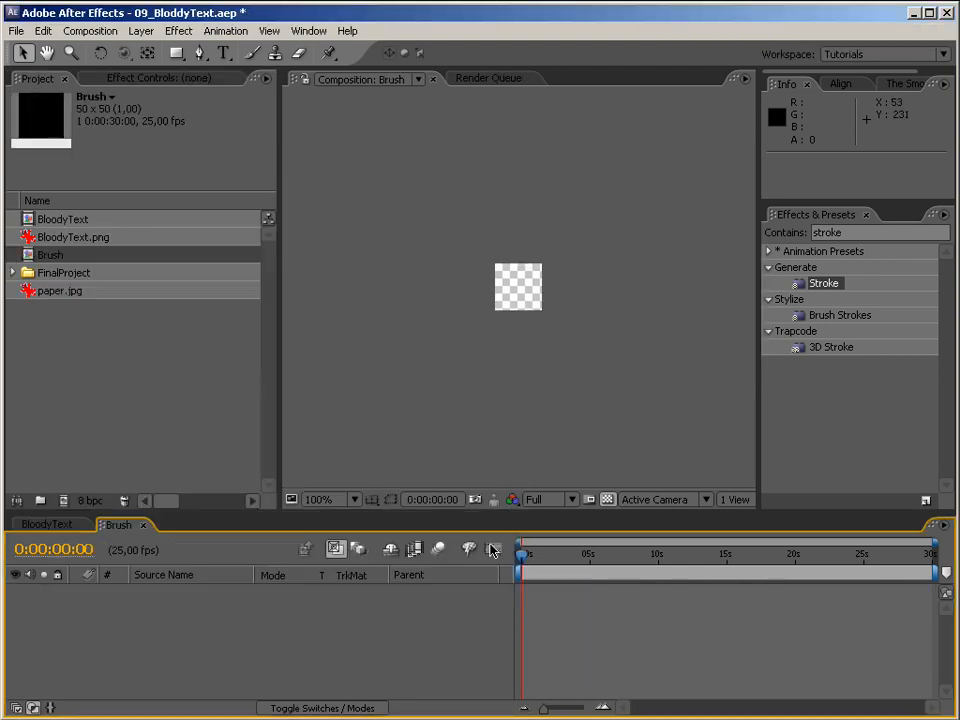
Step: Add a white solid layer that fills the Brush composition
right_click(537, 308)
mouse_move(563, 315)
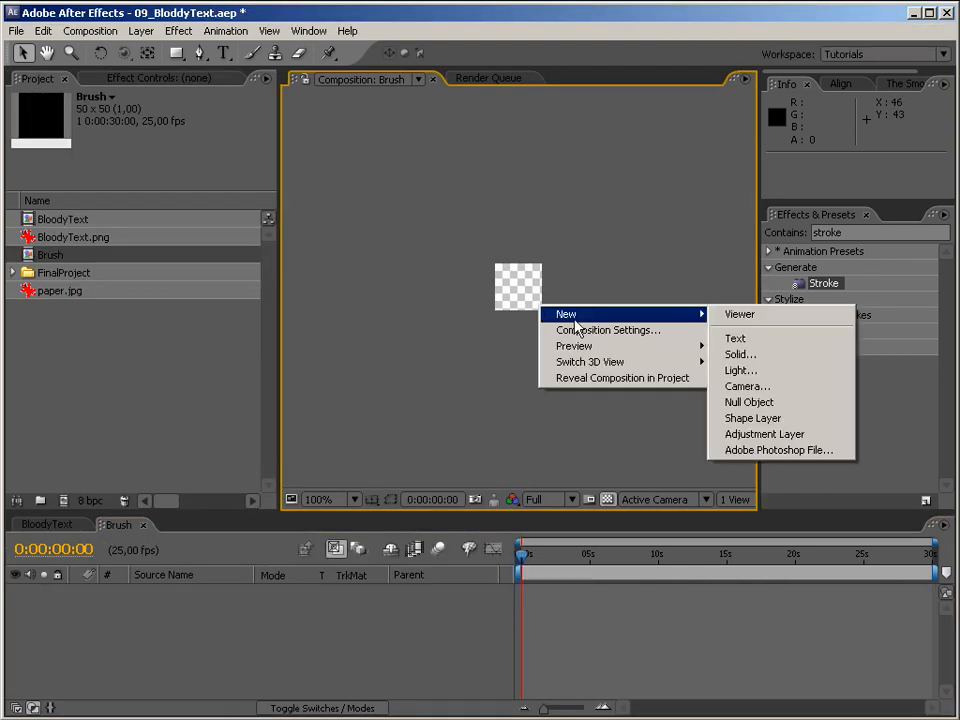
click(750, 356)
click(507, 423)
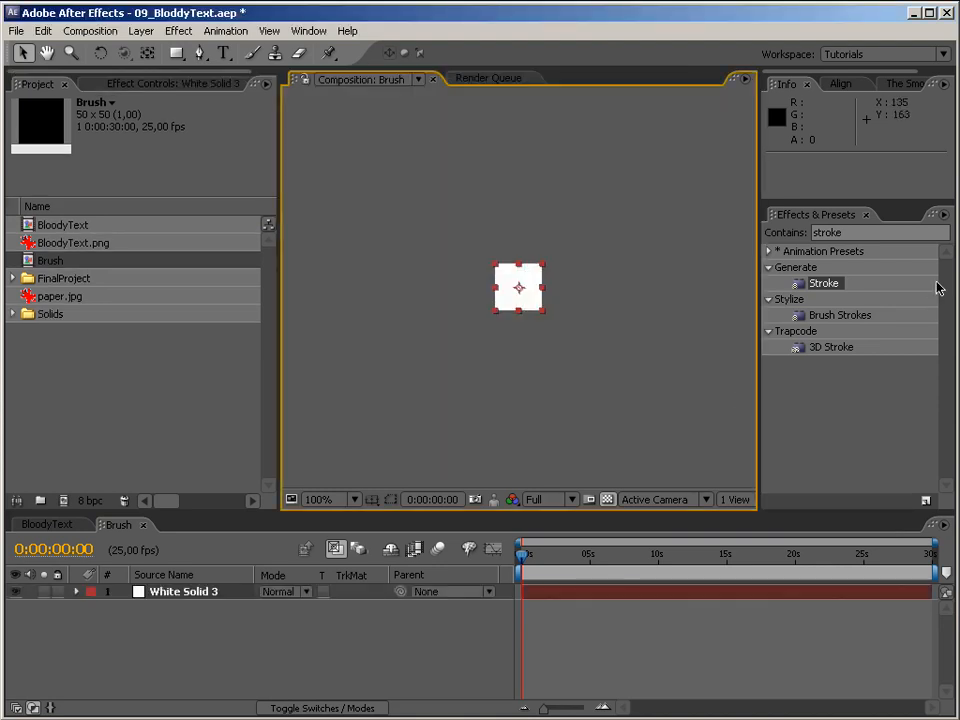
Step: Find and apply the Circle effect to the white solid with radius 22, and turn off the transparency grid
drag(854, 233, 803, 233)
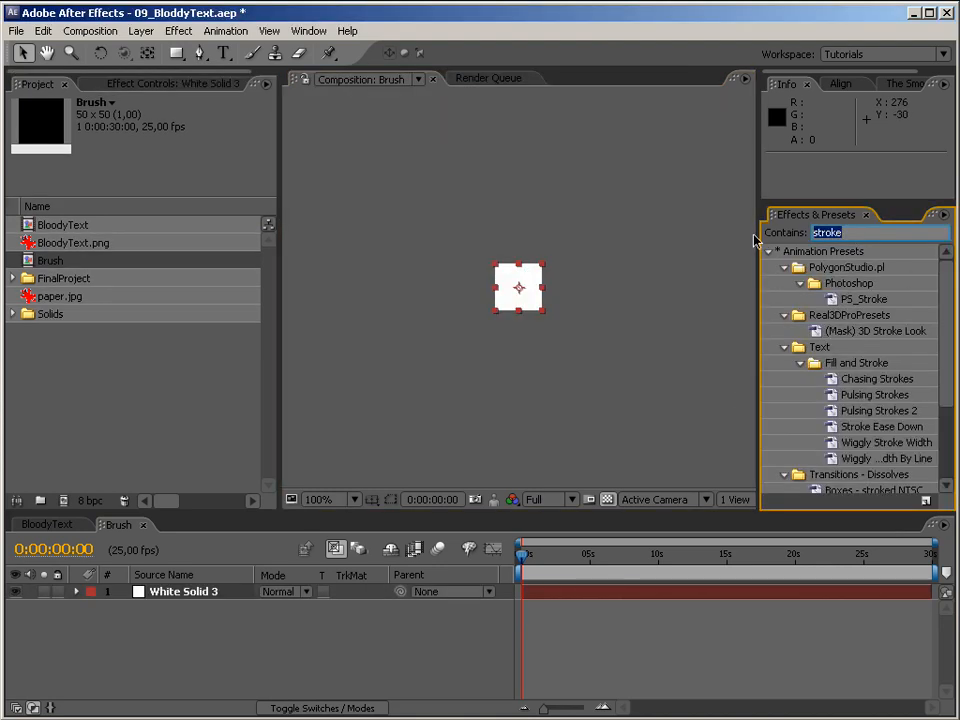
text(circle)
drag(819, 364, 527, 322)
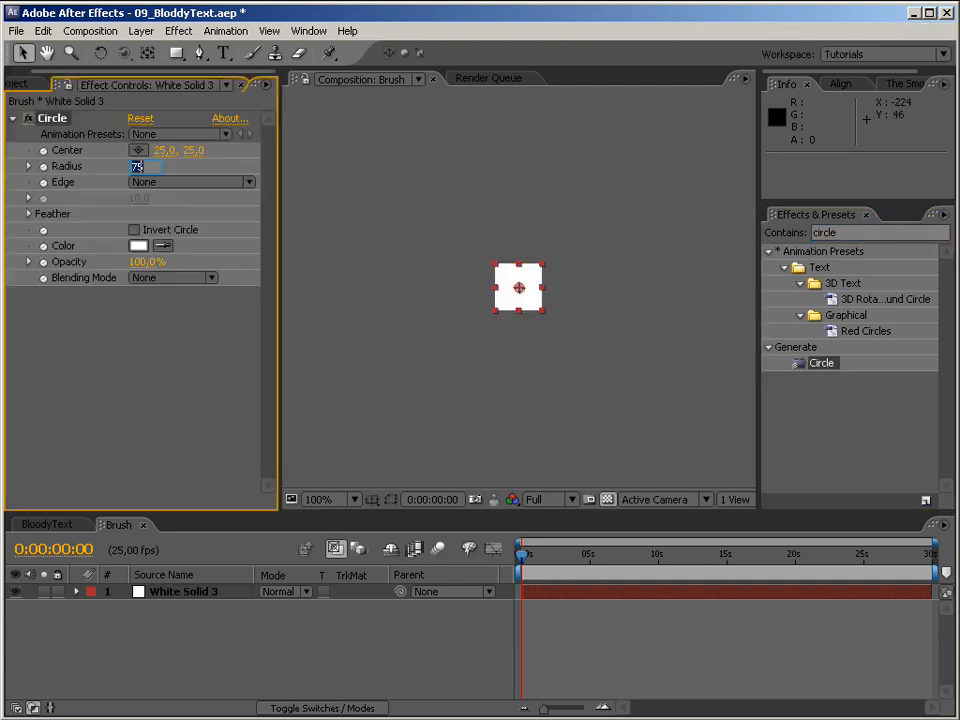
text(22)
key(Return)
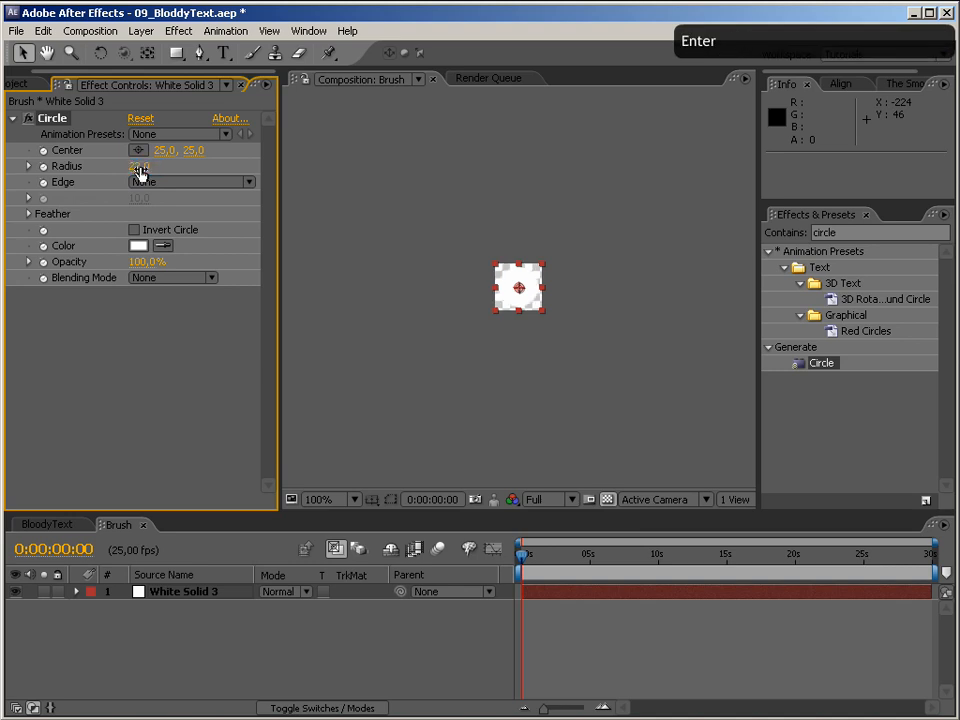
click(607, 499)
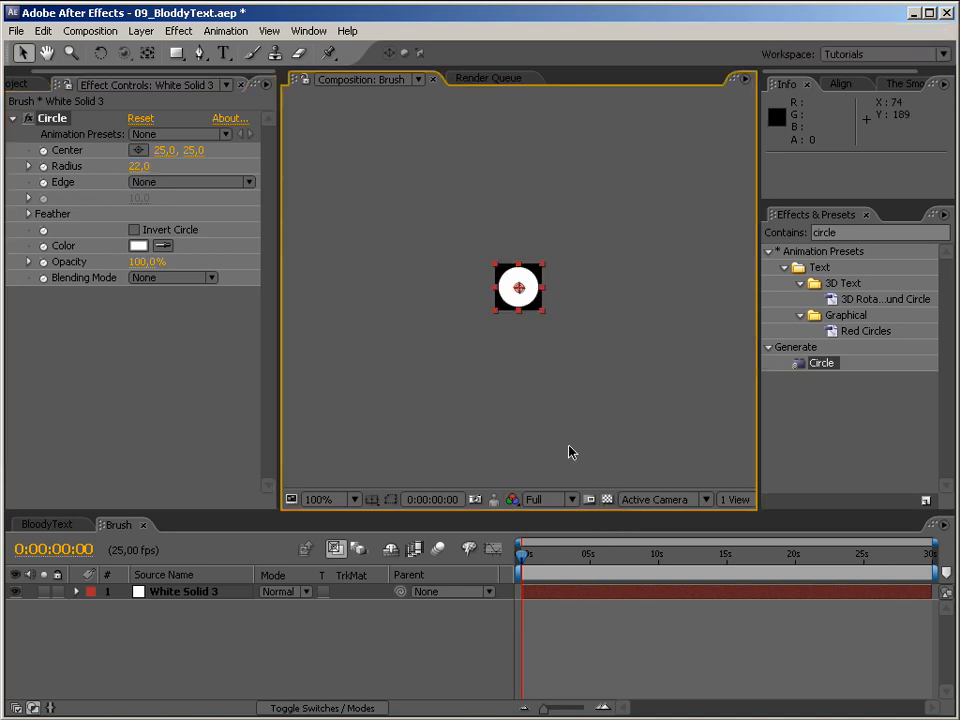
click(543, 419)
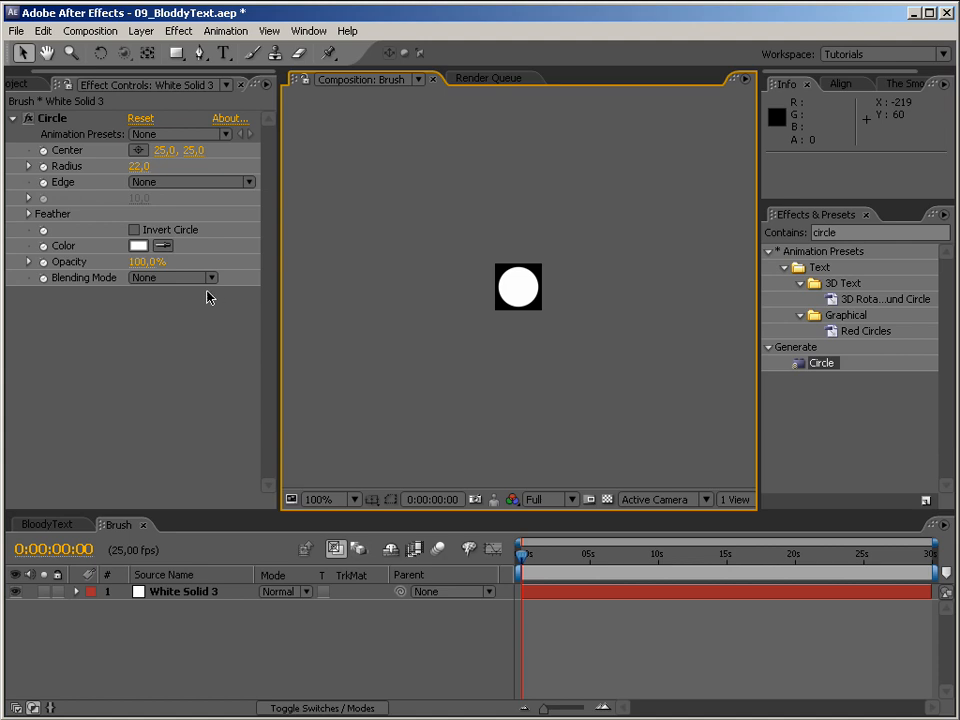
Step: Search the effects for "rough" and apply Roughen Edges to the white solid below the Circle effect
drag(858, 235, 741, 233)
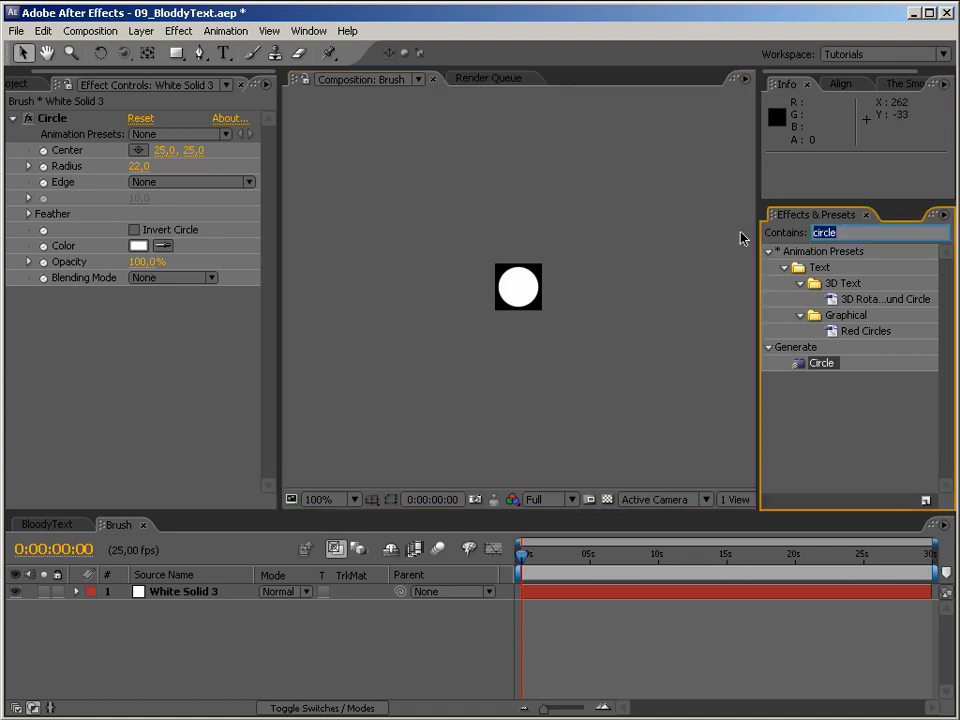
text(rough)
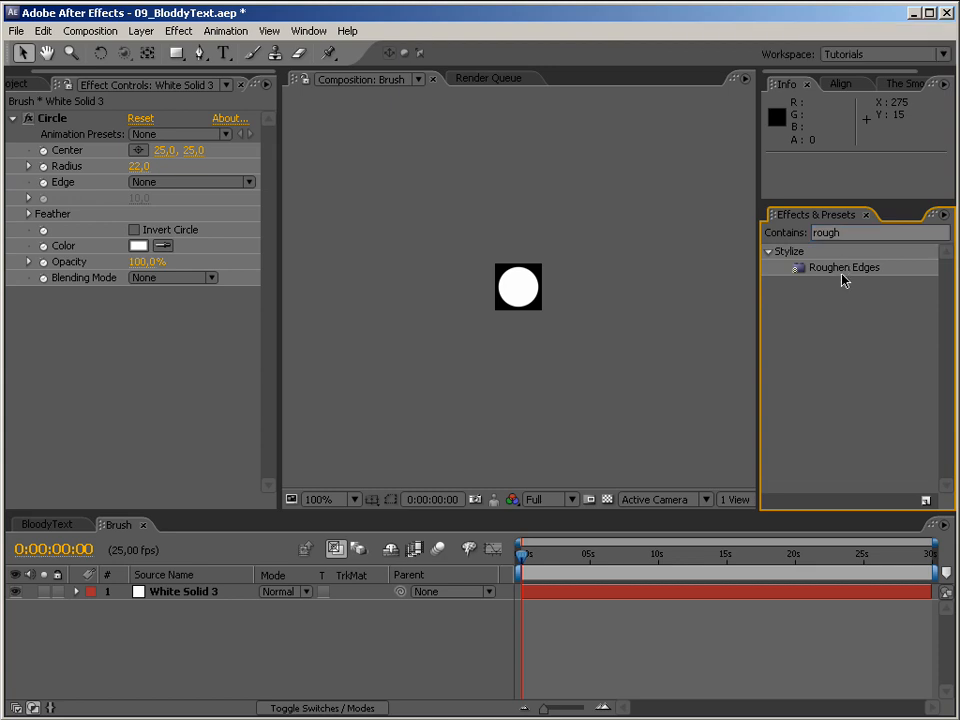
drag(850, 268, 182, 381)
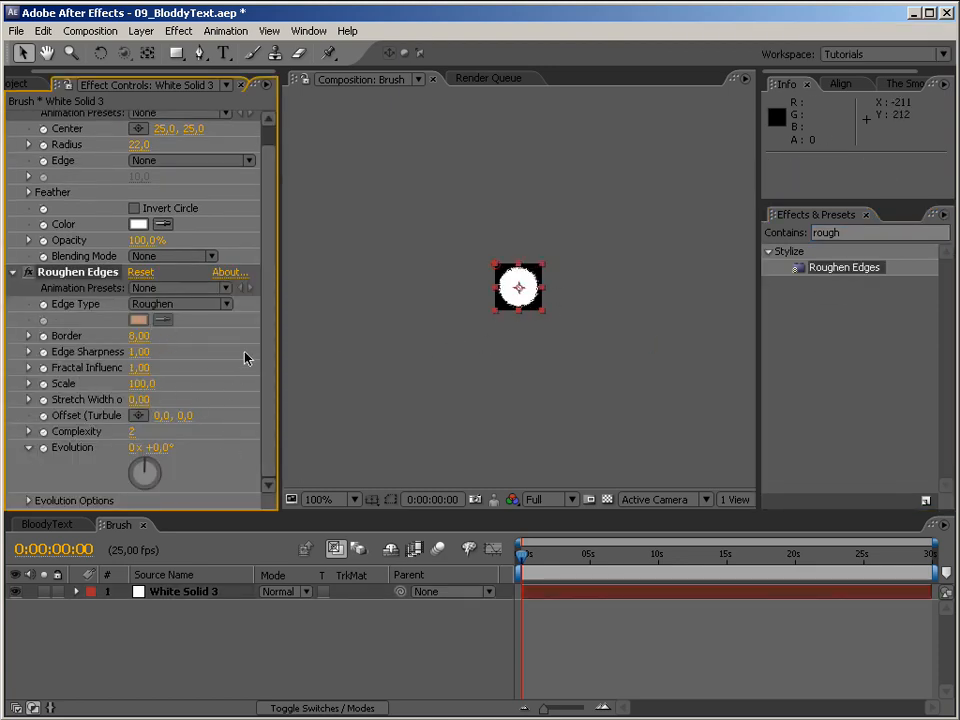
Step: Shape the circle into brush bristles with Roughen Edges: Border 28.90, Scale 14.0 and Stretch Width or Height -100.00
drag(138, 343, 226, 398)
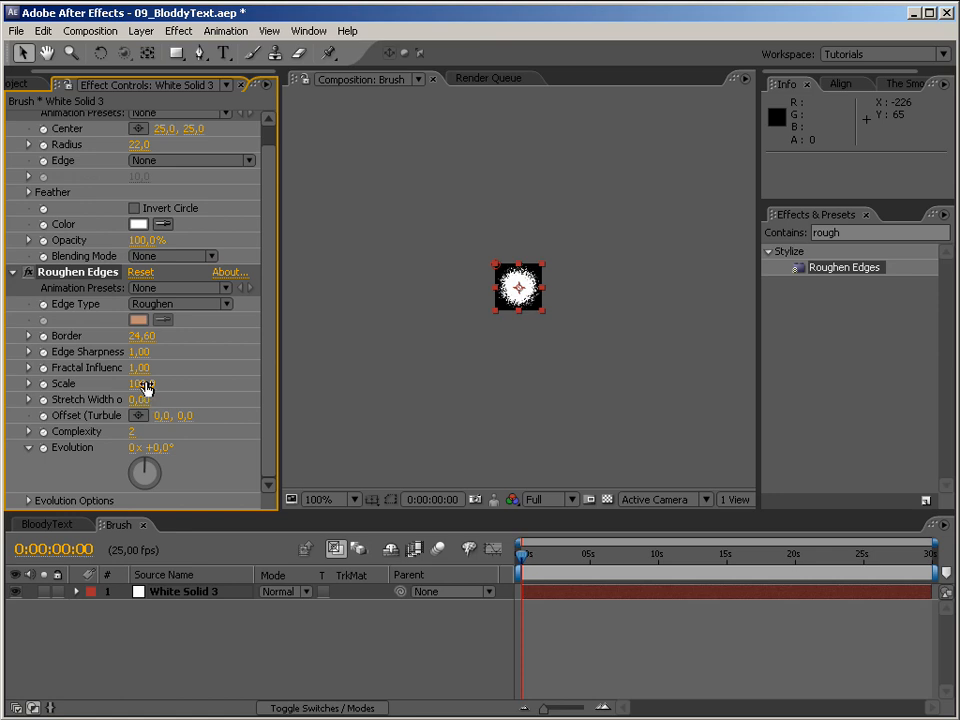
mouse_move(146, 383)
mouse_down()
mouse_move(131, 382)
mouse_move(192, 396)
mouse_move(122, 402)
mouse_move(154, 399)
mouse_up()
drag(277, 402, 362, 405)
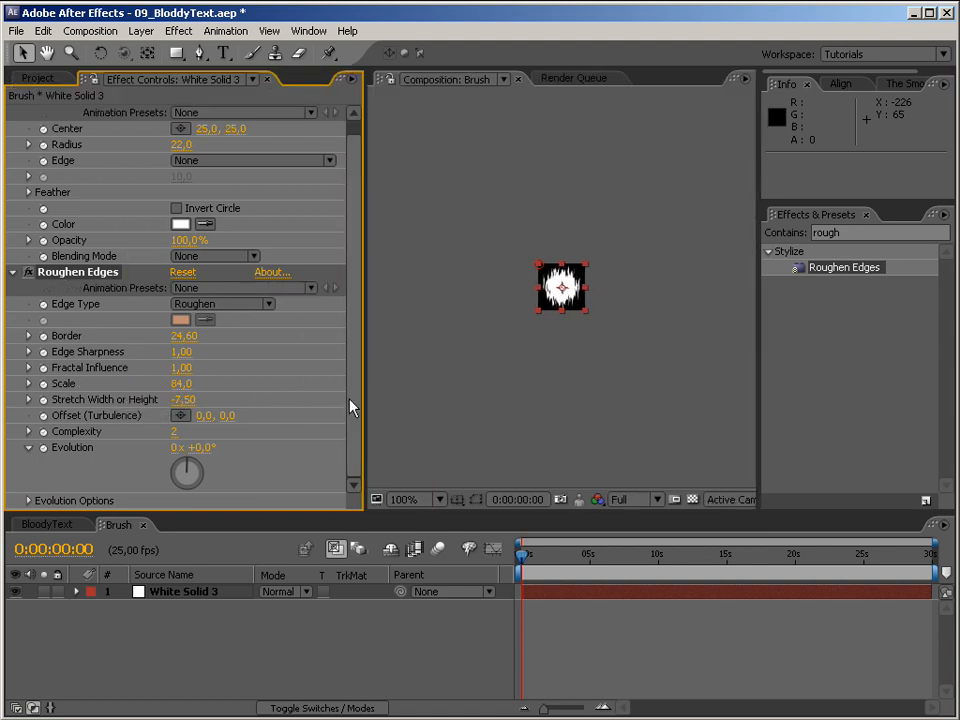
drag(184, 401, 7, 392)
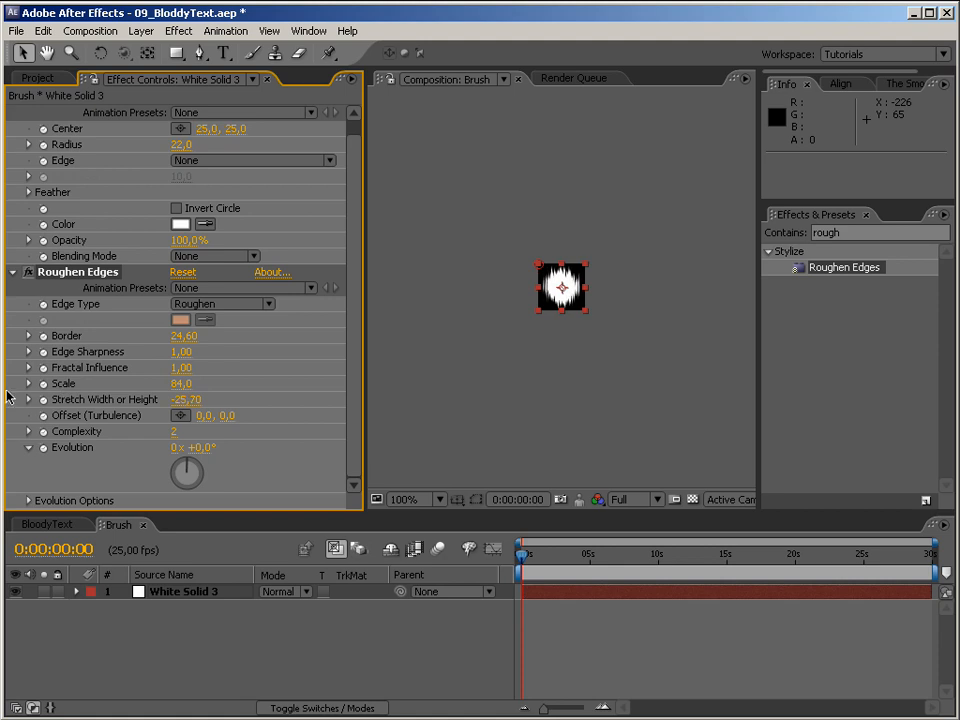
drag(172, 404, 30, 397)
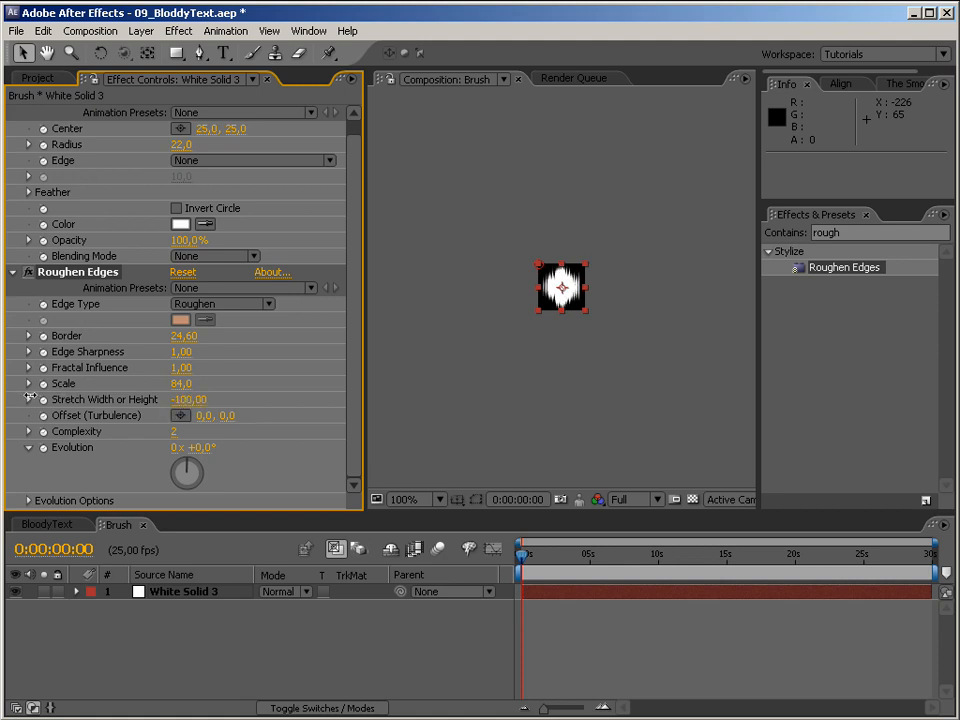
drag(184, 386, 101, 383)
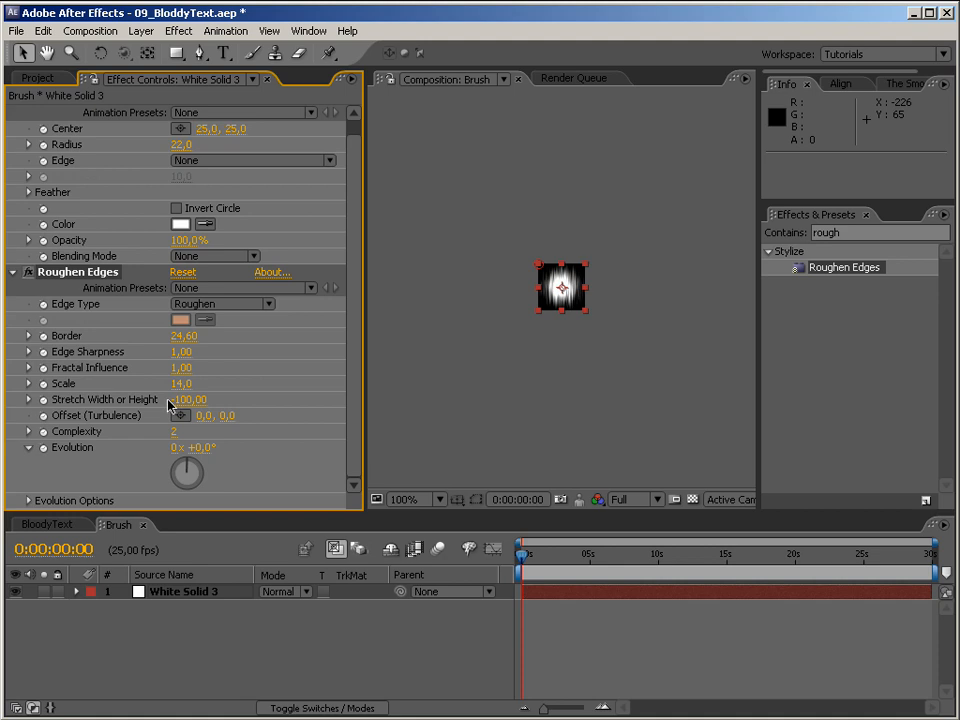
drag(182, 336, 211, 334)
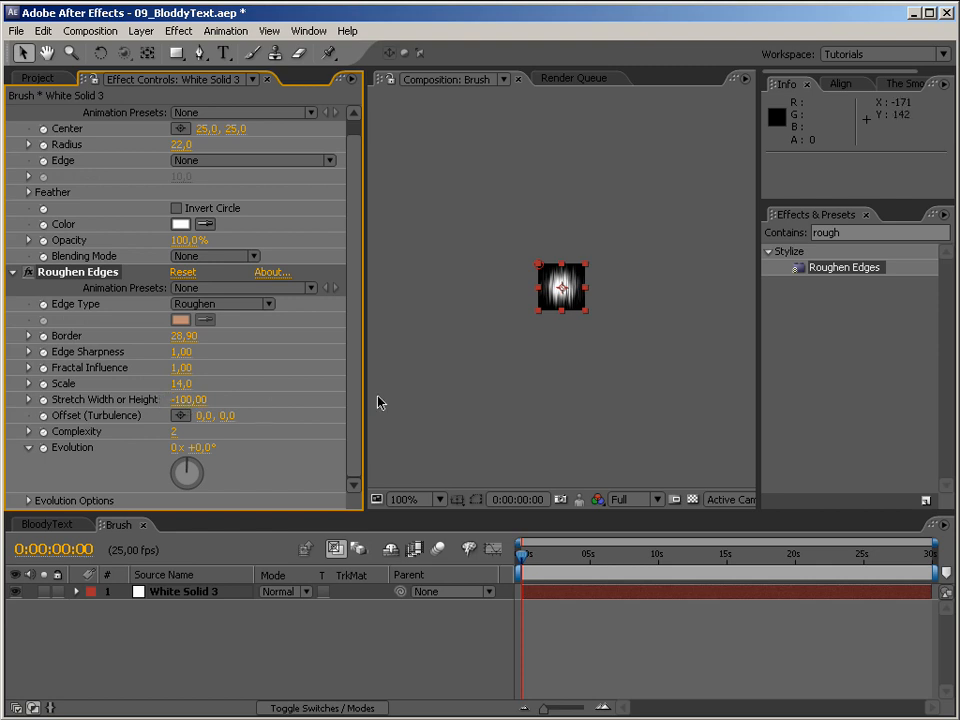
click(521, 379)
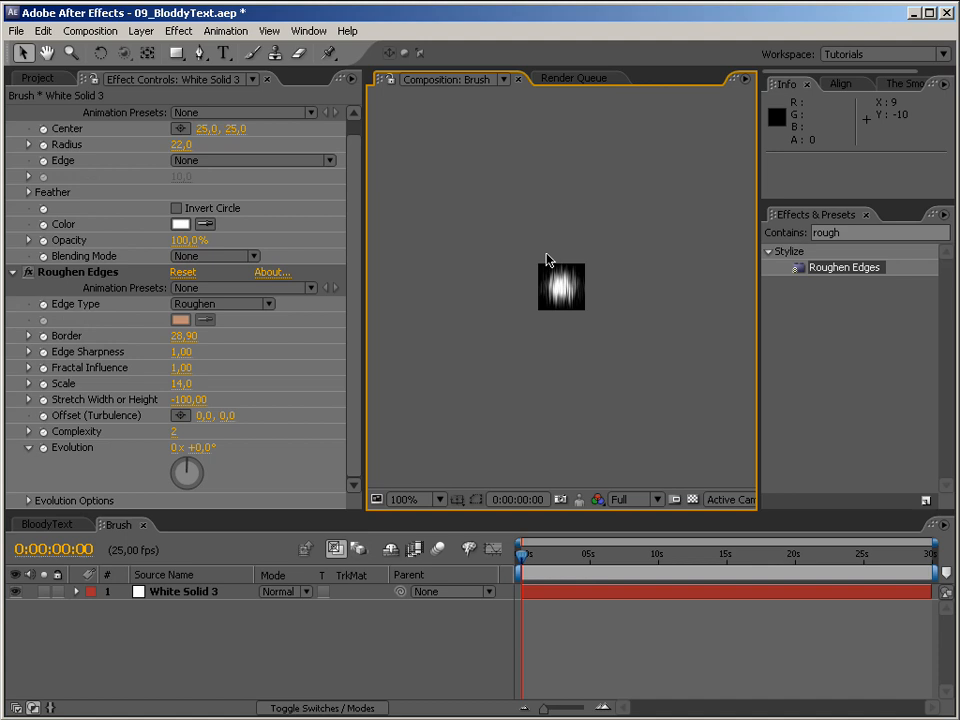
Step: Return to the BloodyText composition and disable the Stroke effect on the BloodyText.png layer
click(42, 78)
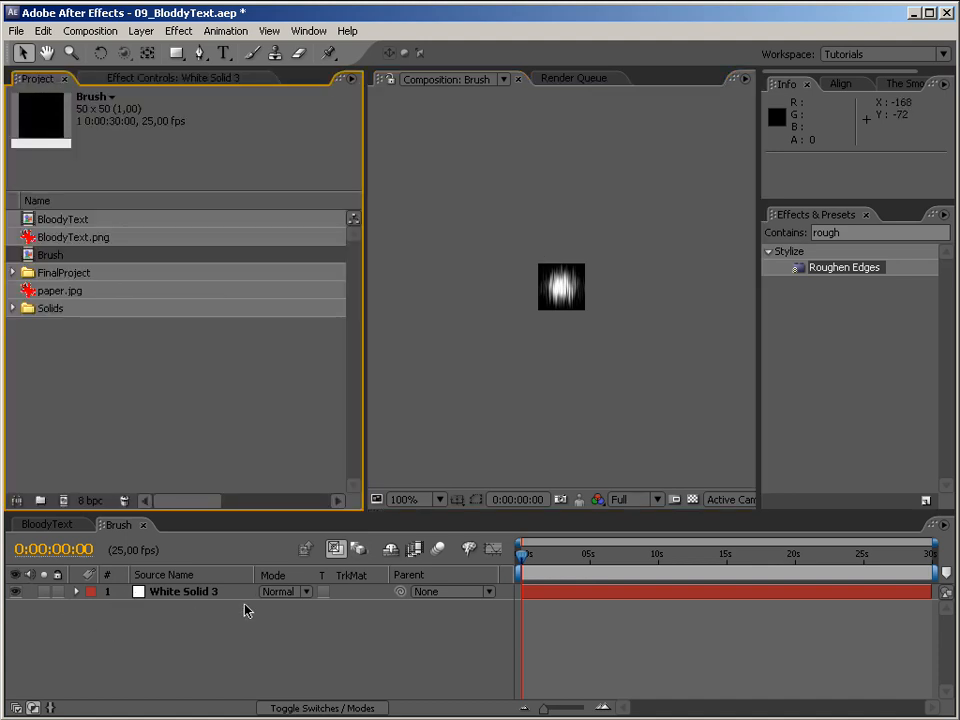
click(44, 525)
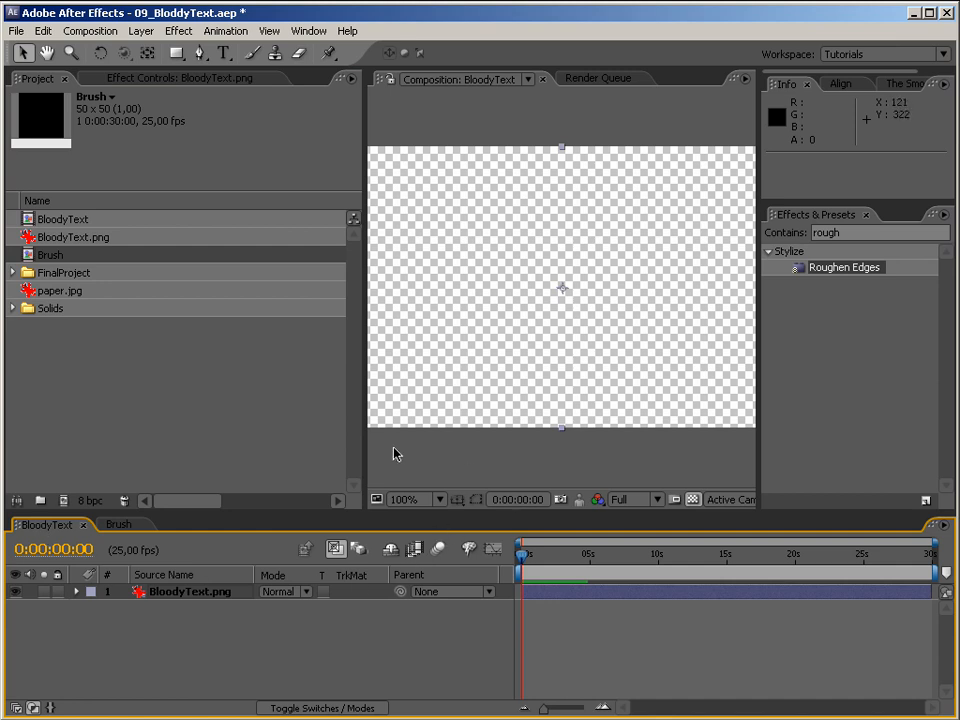
drag(367, 446, 252, 444)
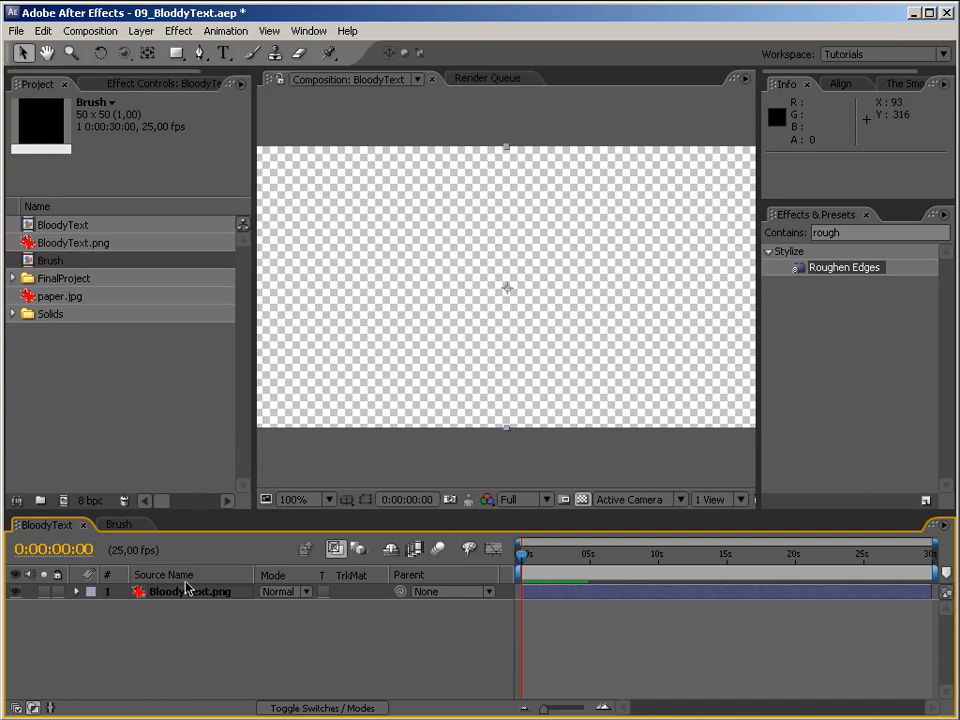
click(185, 578)
click(106, 88)
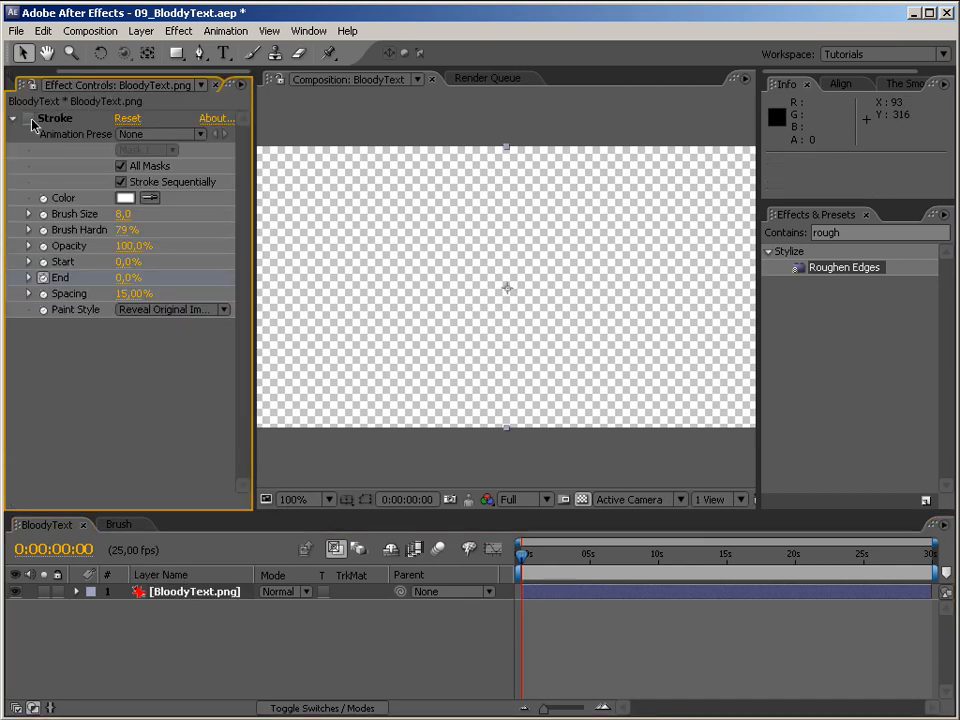
click(27, 118)
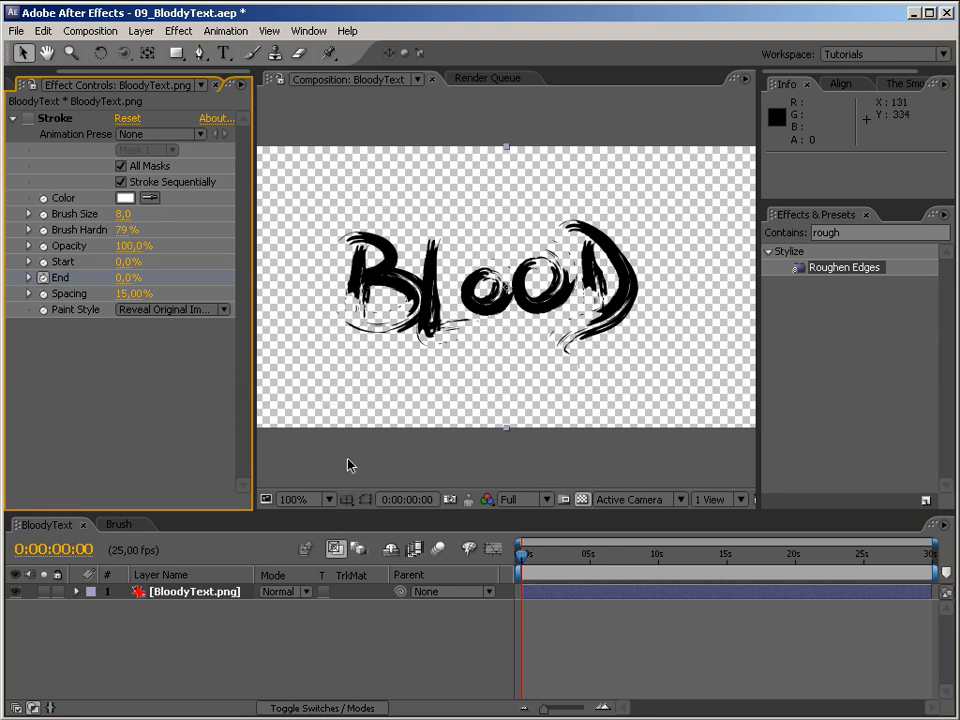
Step: Add the Brush composition as a layer above BloodyText.png and place it over the lower part of the letter B
click(30, 84)
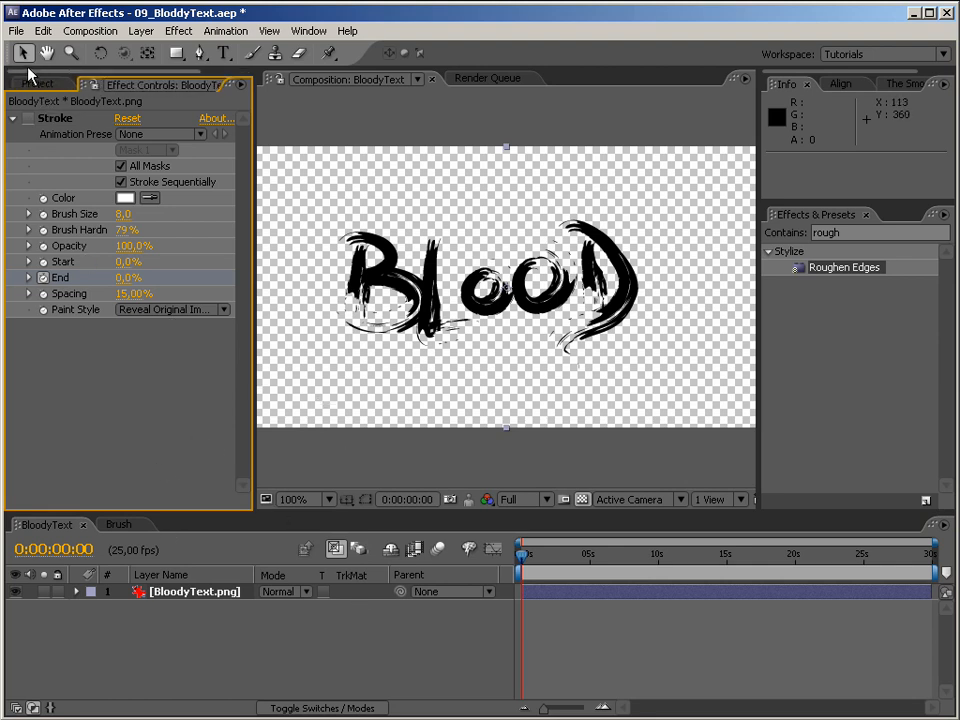
mouse_move(45, 268)
mouse_down()
mouse_move(199, 624)
mouse_move(210, 609)
mouse_up()
drag(508, 291, 362, 309)
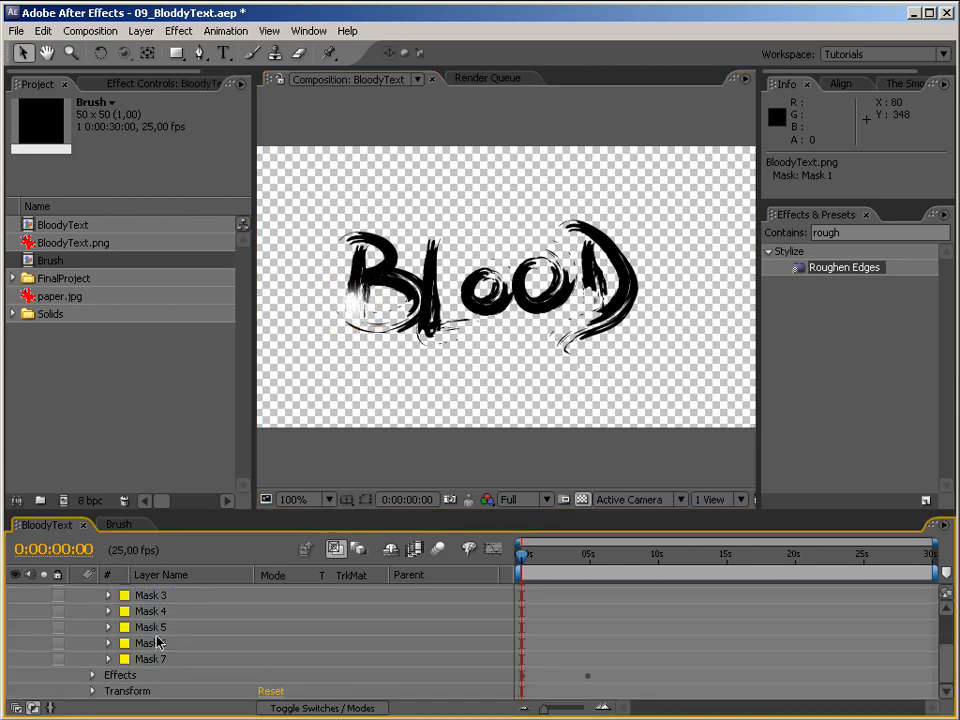
Step: Look through the masks of the BloodyText.png layer and select the Brush layer at the letter B's stem
scroll(168, 643, up, 2)
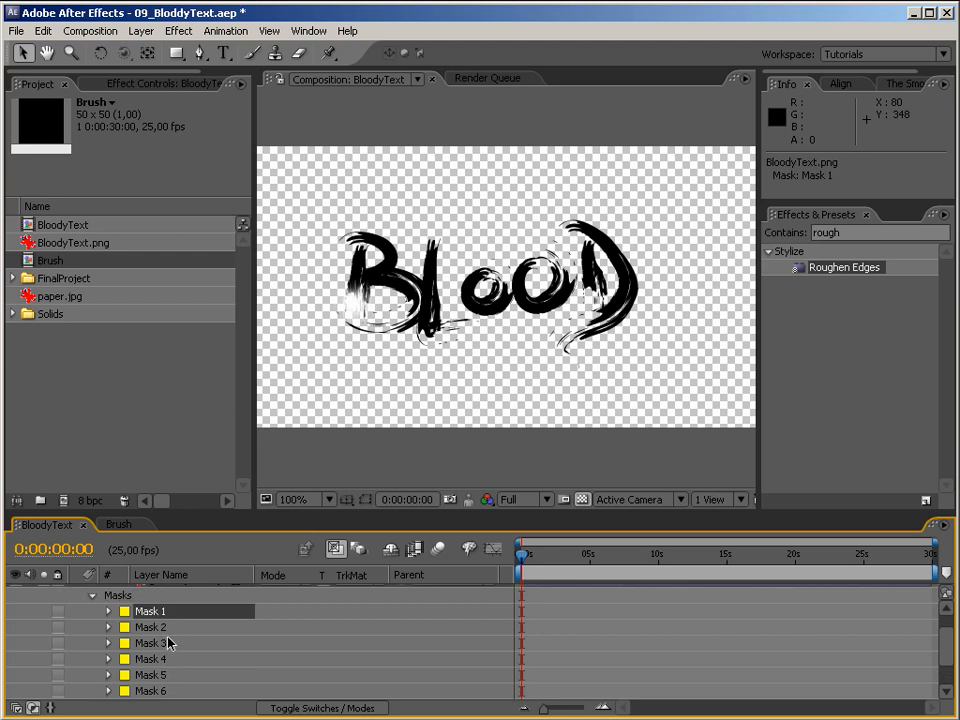
scroll(157, 620, up, 1)
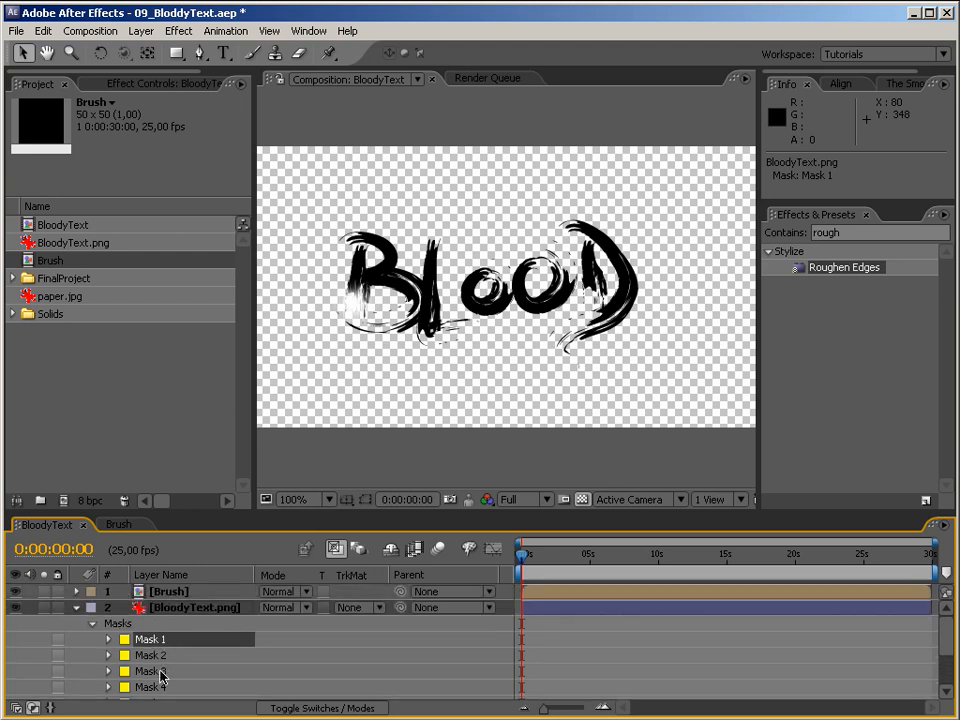
click(166, 594)
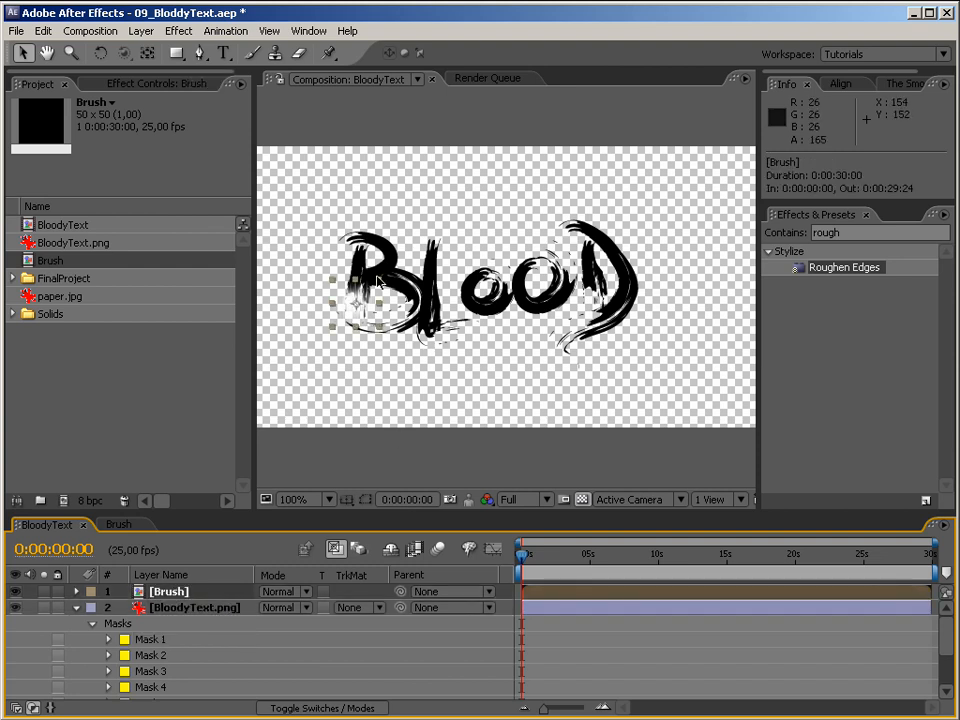
click(357, 266)
drag(357, 266, 357, 285)
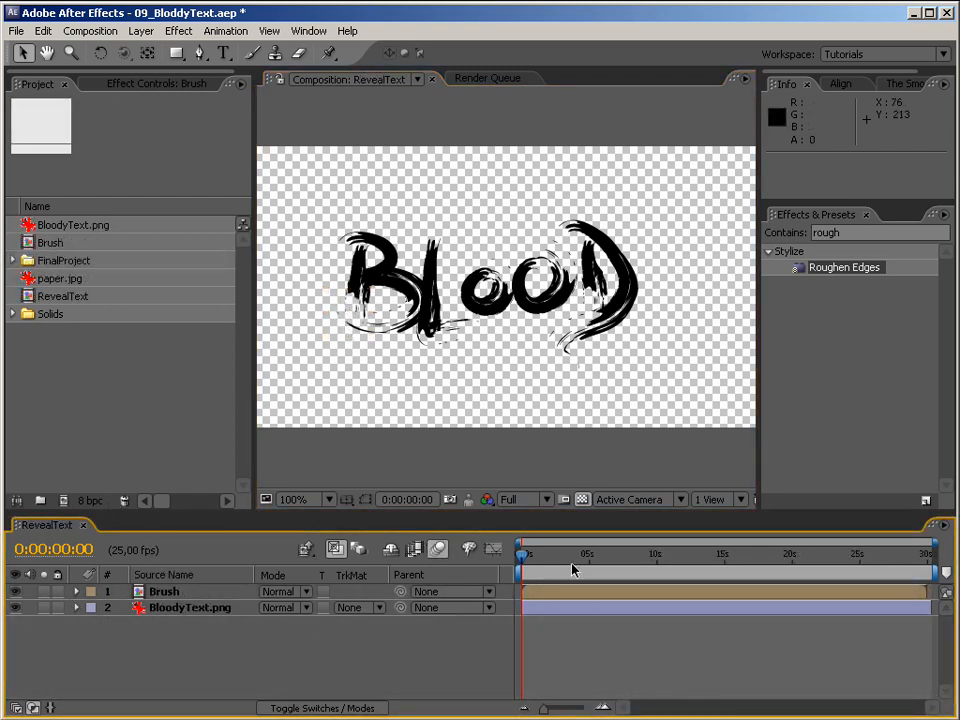
Step: Scrub the RevealText composition to 0:00:04:13 and list the masks of its BloodyText.png layer
mouse_move(522, 558)
mouse_down()
mouse_move(621, 560)
mouse_move(551, 560)
mouse_move(584, 558)
mouse_up()
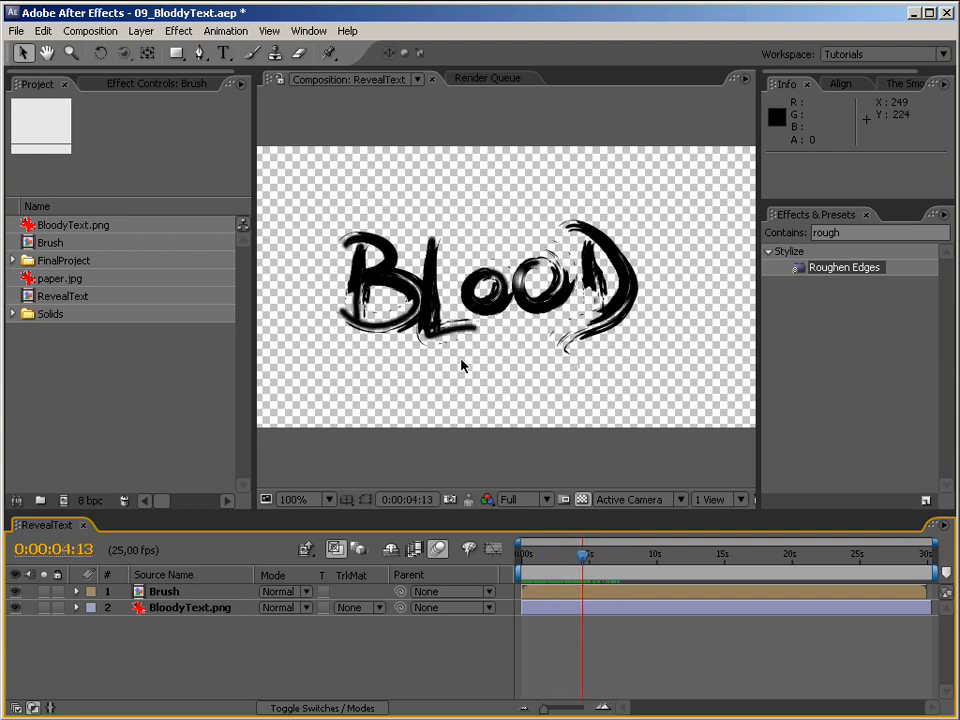
click(86, 609)
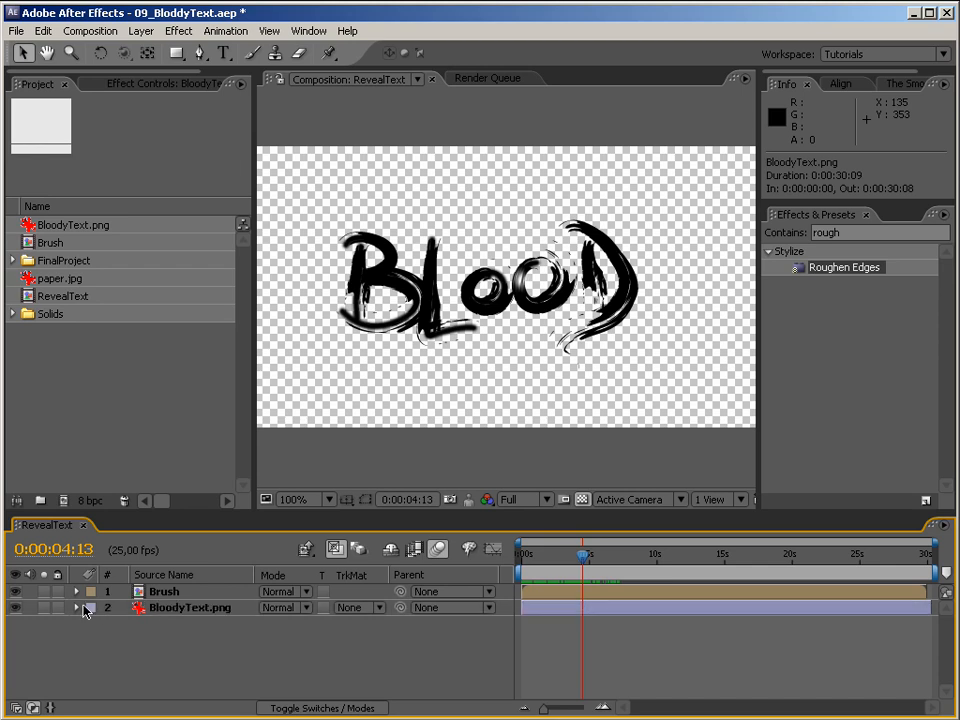
click(78, 608)
scroll(80, 609, down, 1)
click(190, 592)
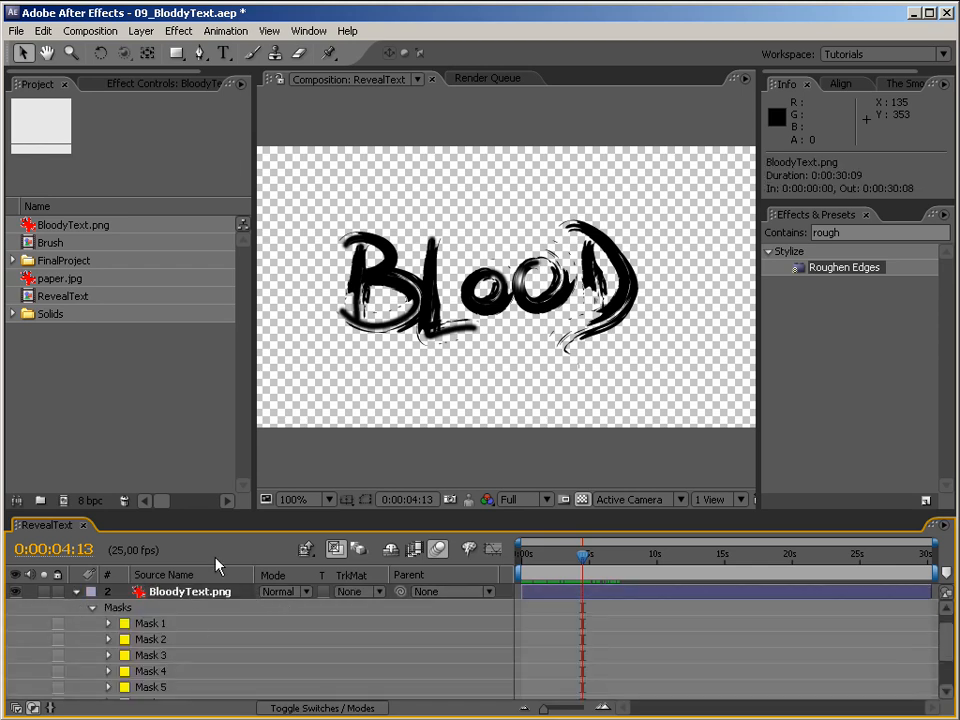
Step: Disable the Stroke effect on the BloodyText.png layer, collapse the layer and move the current time to 0:00:02:11
click(145, 84)
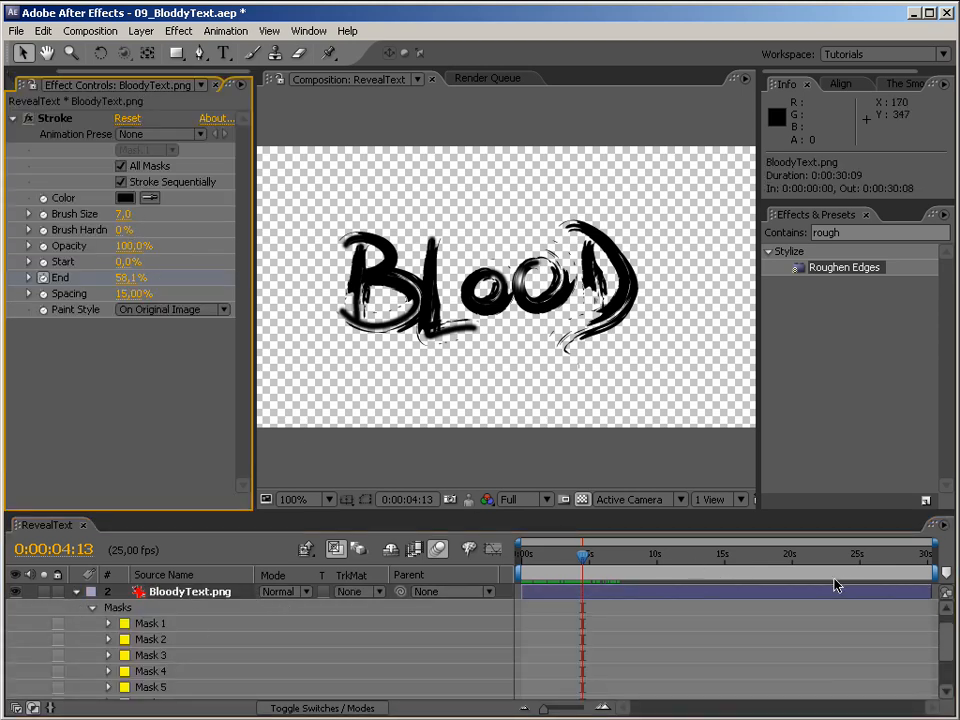
mouse_move(948, 639)
mouse_down()
mouse_move(948, 650)
mouse_move(939, 617)
mouse_up()
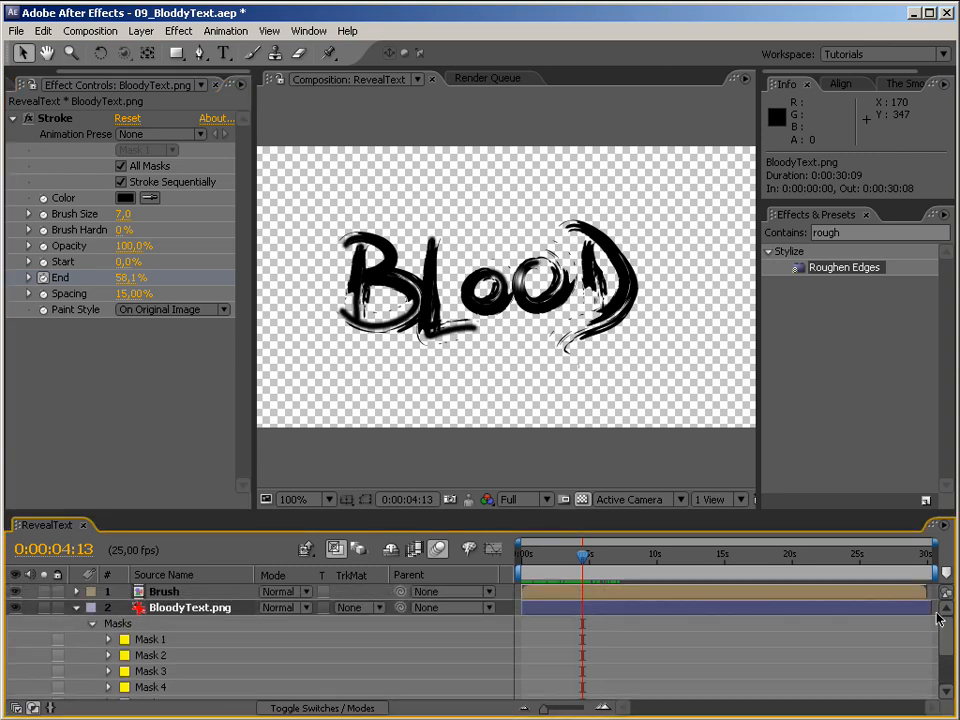
click(24, 122)
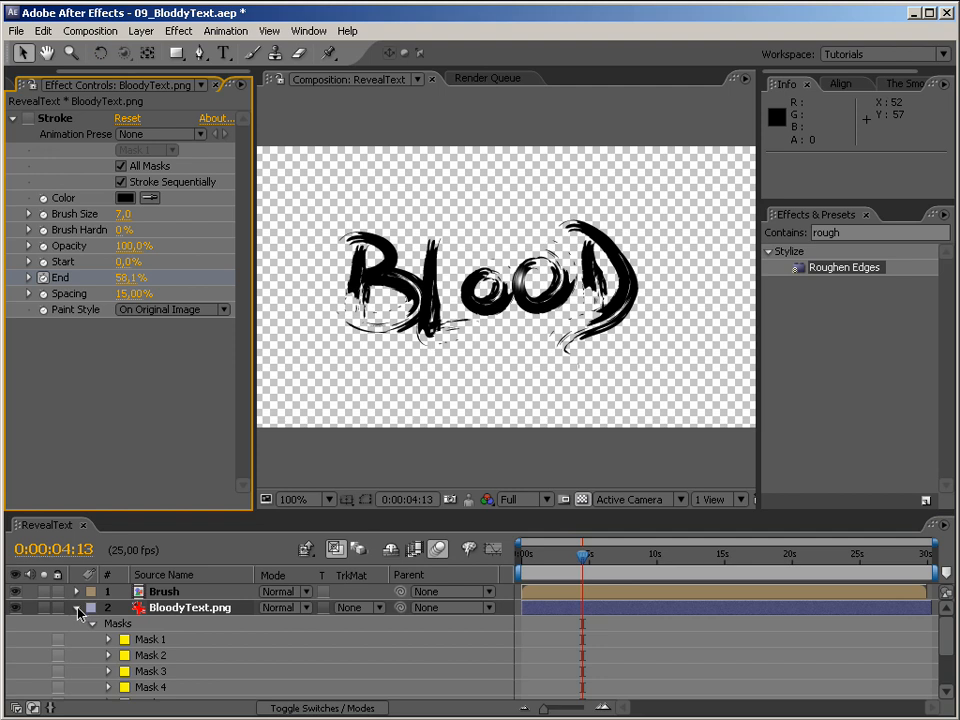
click(77, 607)
mouse_move(583, 565)
mouse_down()
mouse_move(519, 564)
mouse_move(553, 562)
mouse_up()
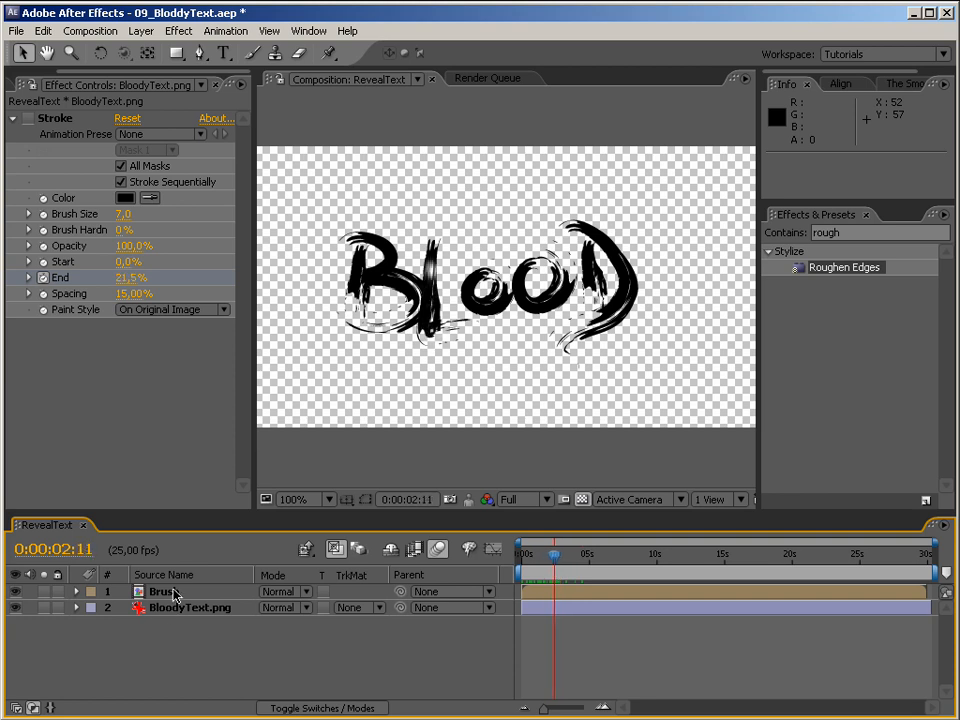
Step: Select the Brush layer's Position keyframes and make the ones between the first and last rove across time
click(138, 591)
click(78, 591)
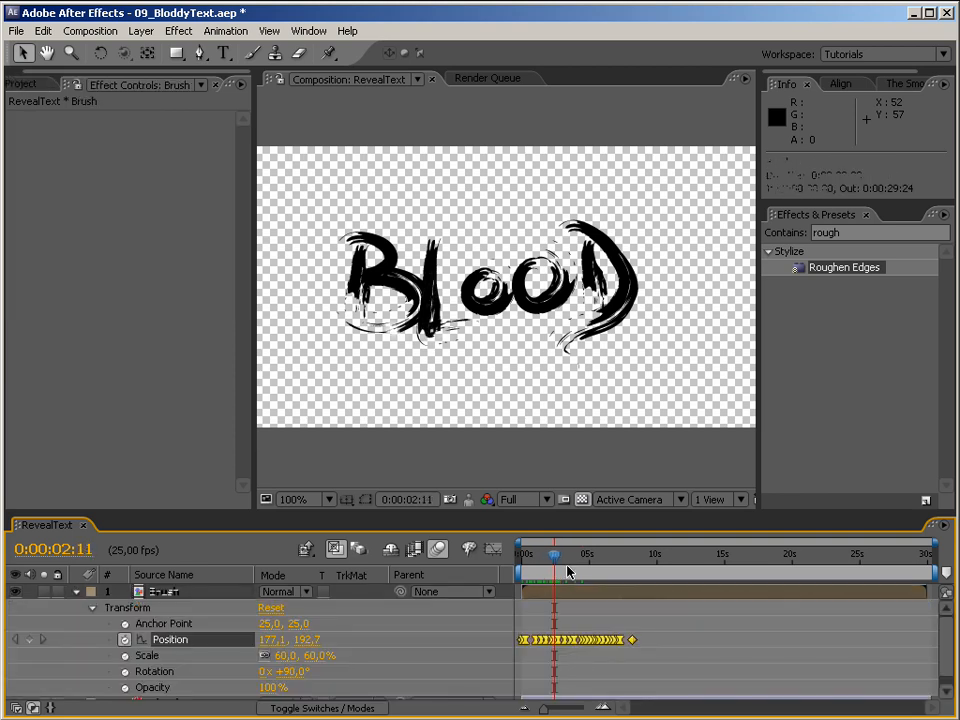
click(591, 627)
drag(646, 636, 495, 643)
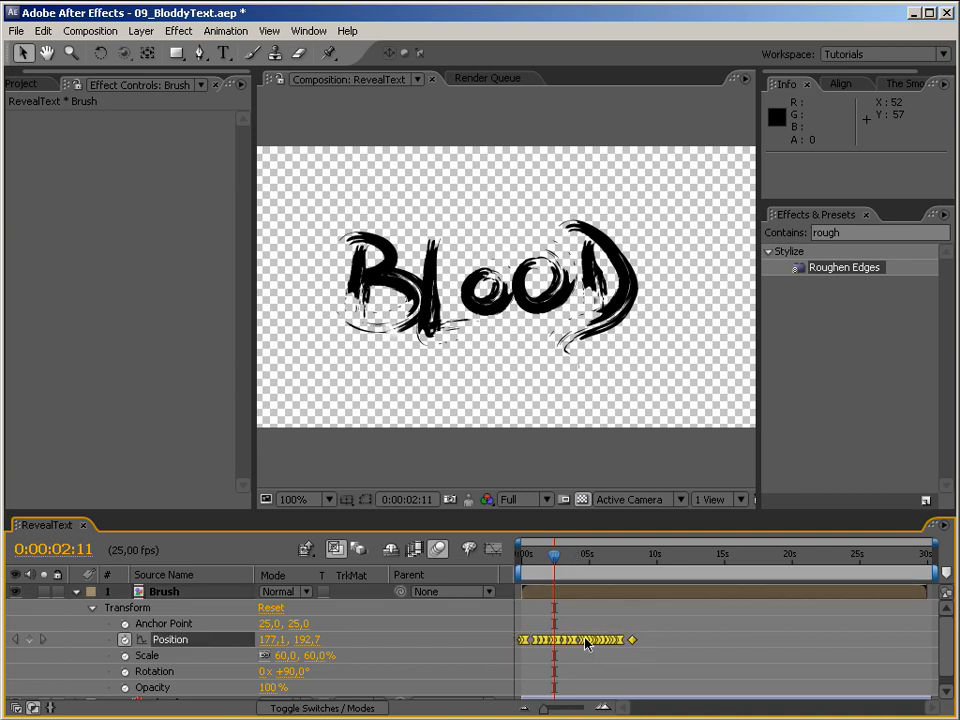
right_click(574, 642)
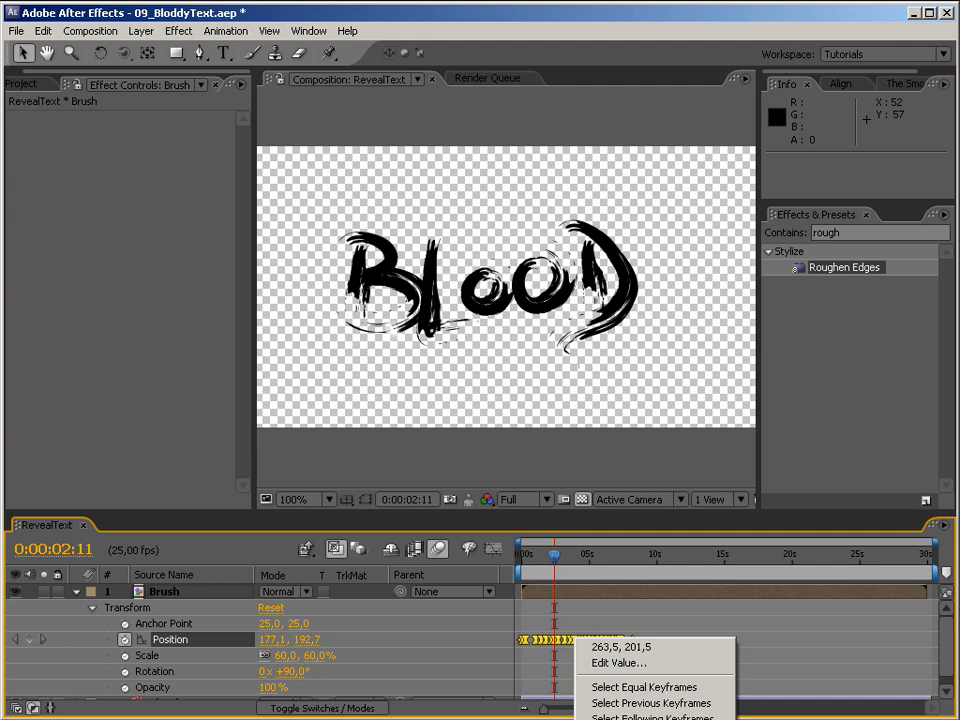
click(632, 719)
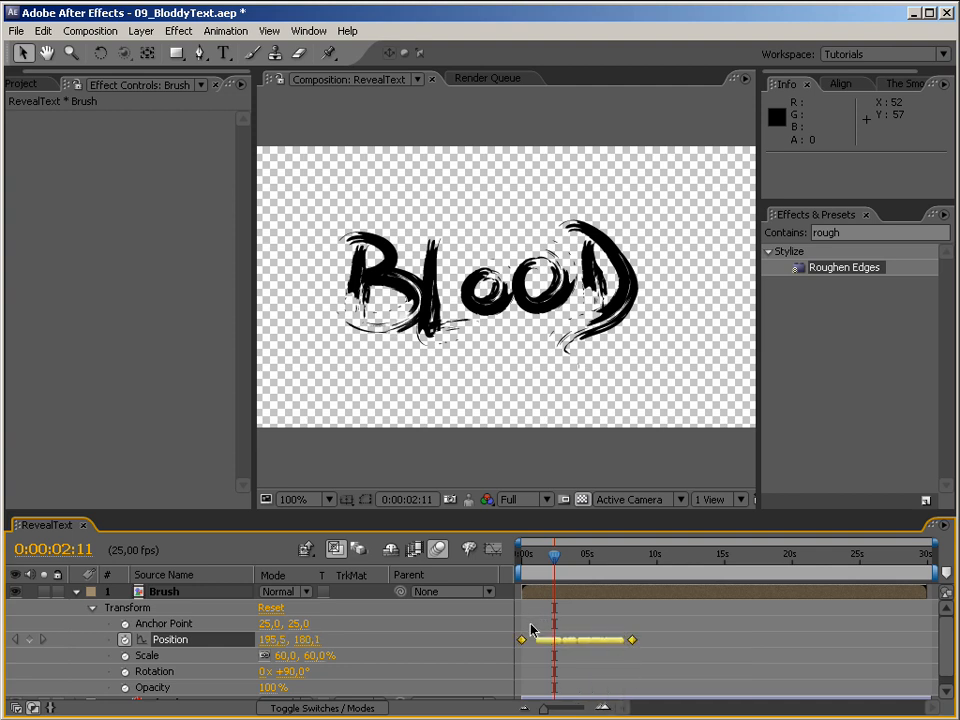
Step: Scrub through the RevealText composition to examine how the brush travels along the letter paths, comparing it with the masks of BloodyText.png
mouse_move(541, 567)
mouse_down()
mouse_move(520, 559)
mouse_move(556, 559)
mouse_up()
mouse_move(555, 558)
mouse_down()
mouse_move(531, 566)
mouse_move(566, 567)
mouse_up()
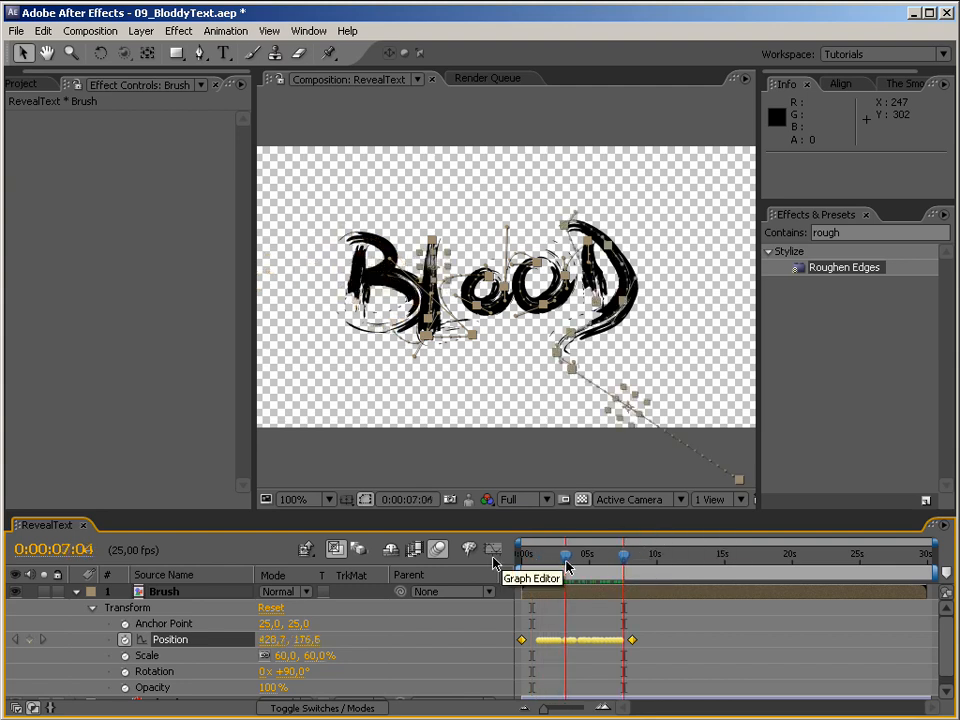
click(77, 592)
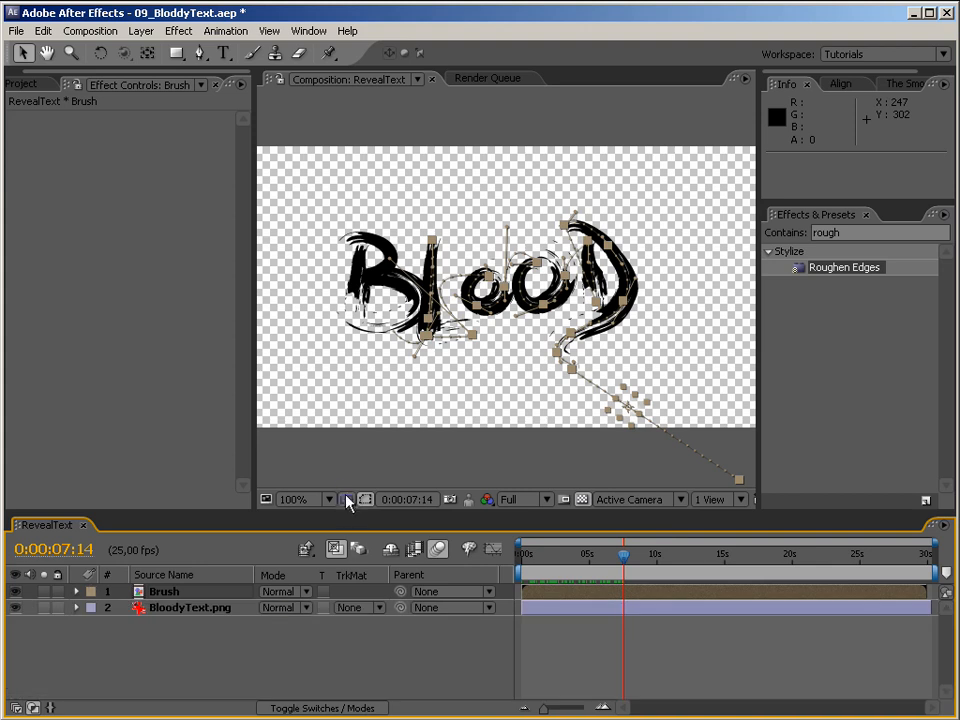
click(334, 467)
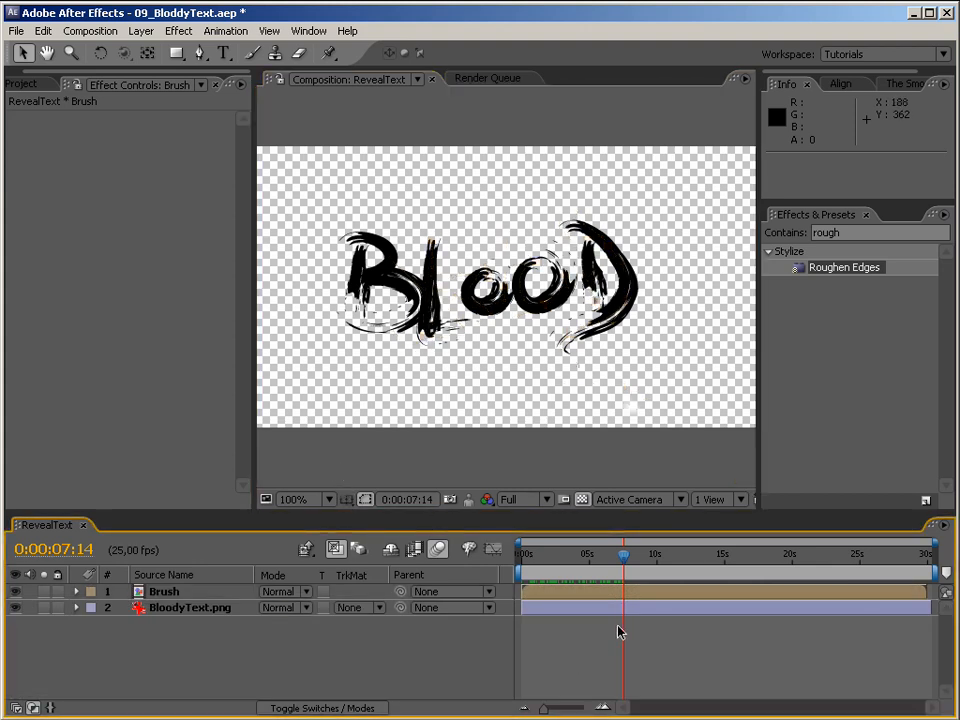
drag(623, 556, 548, 557)
drag(558, 557, 586, 557)
click(186, 613)
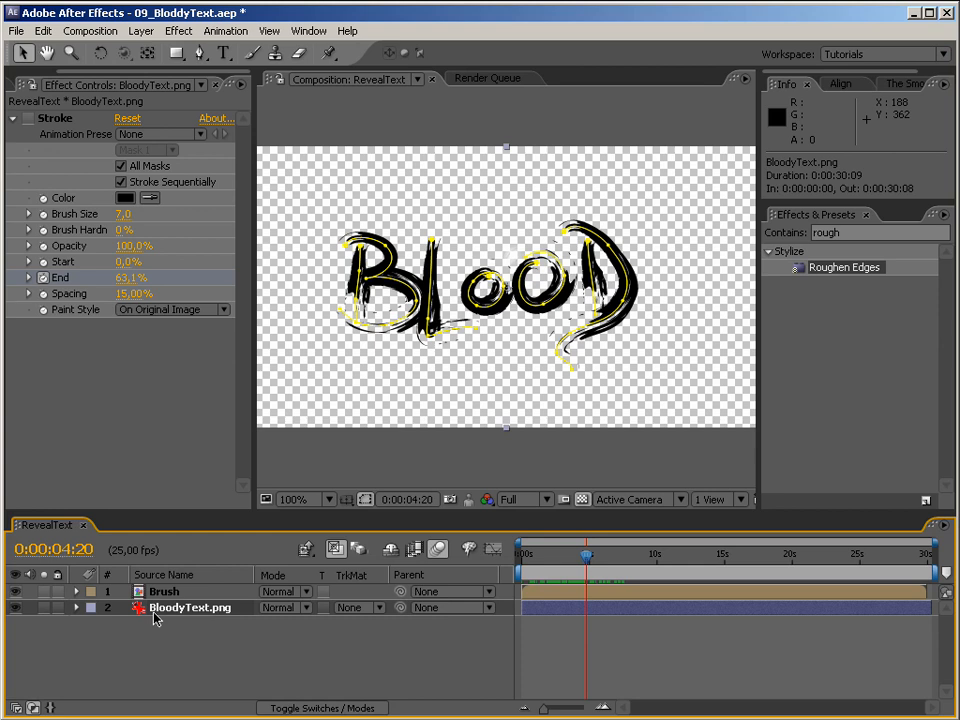
click(364, 445)
click(294, 625)
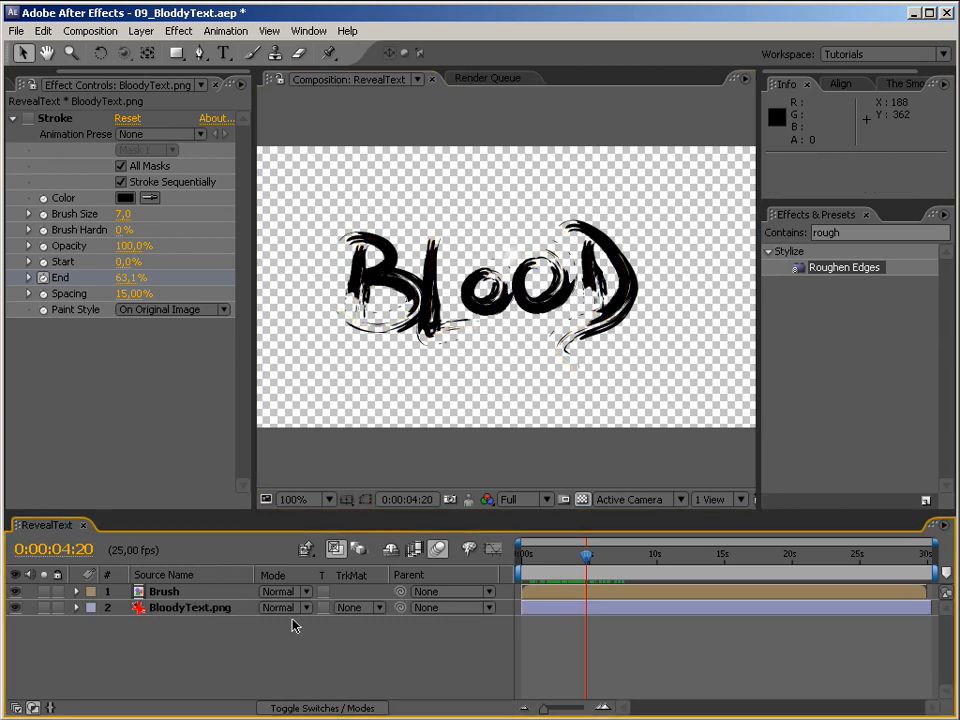
Step: At 0:00:01:11, hide the BloodyText.png layer and turn off the transparency grid so the brush sits on black
drag(537, 562, 541, 566)
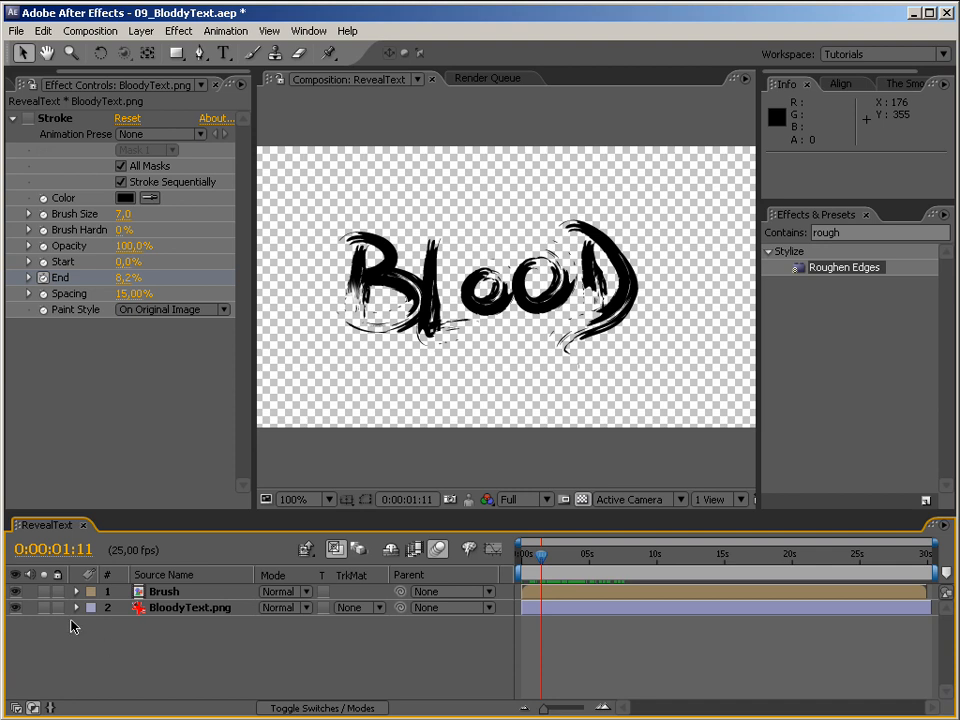
click(15, 607)
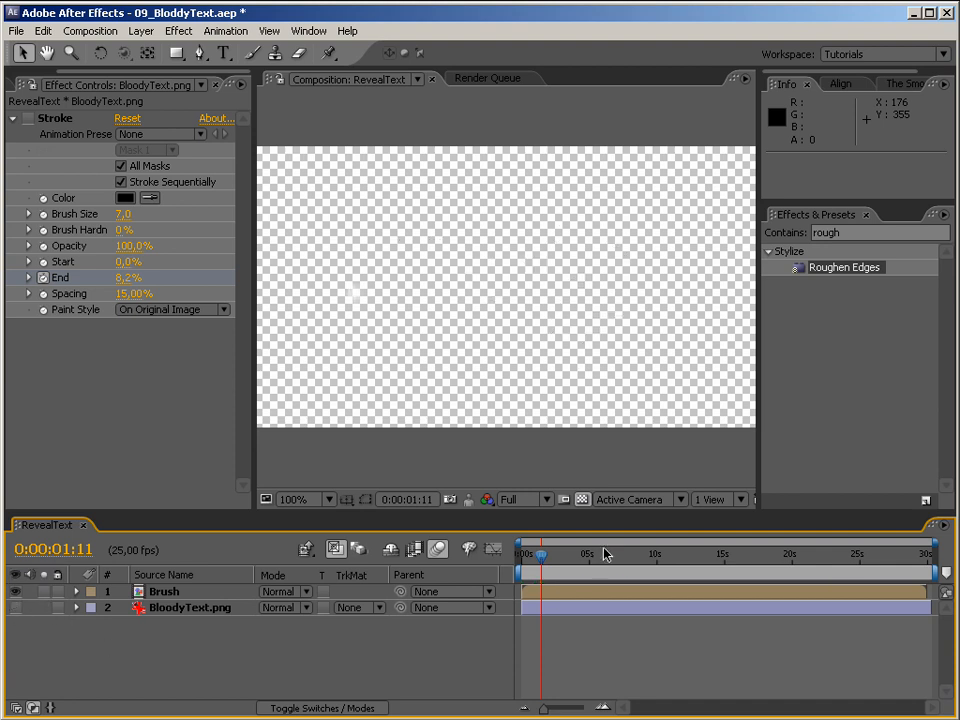
click(582, 499)
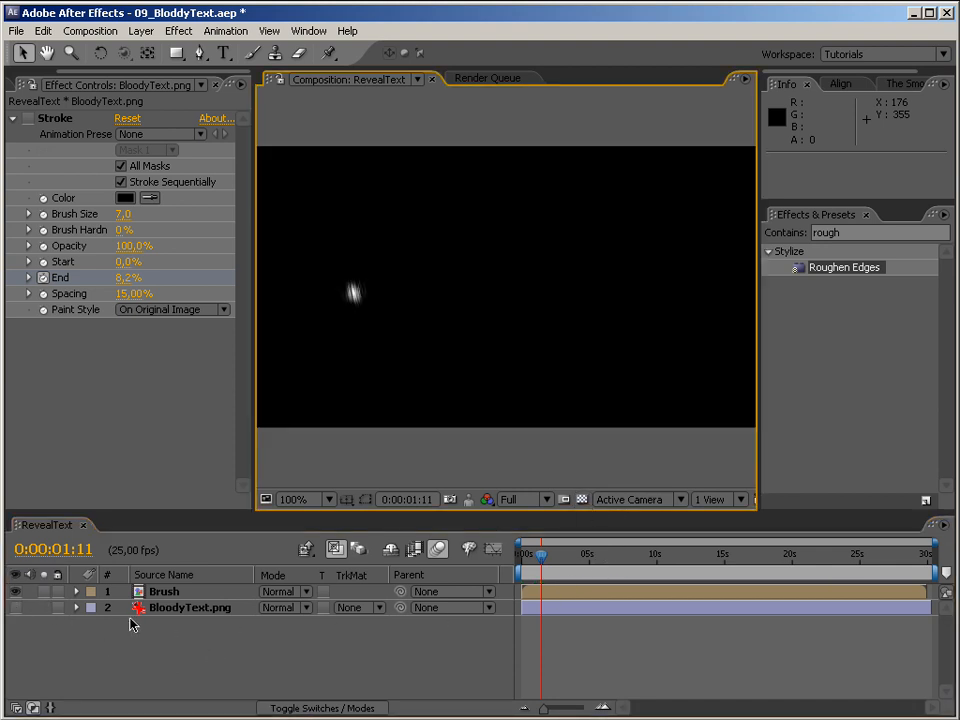
Step: Add a new adjustment layer above the Brush layer and preview the brush motion from 0:00:00:00
right_click(172, 645)
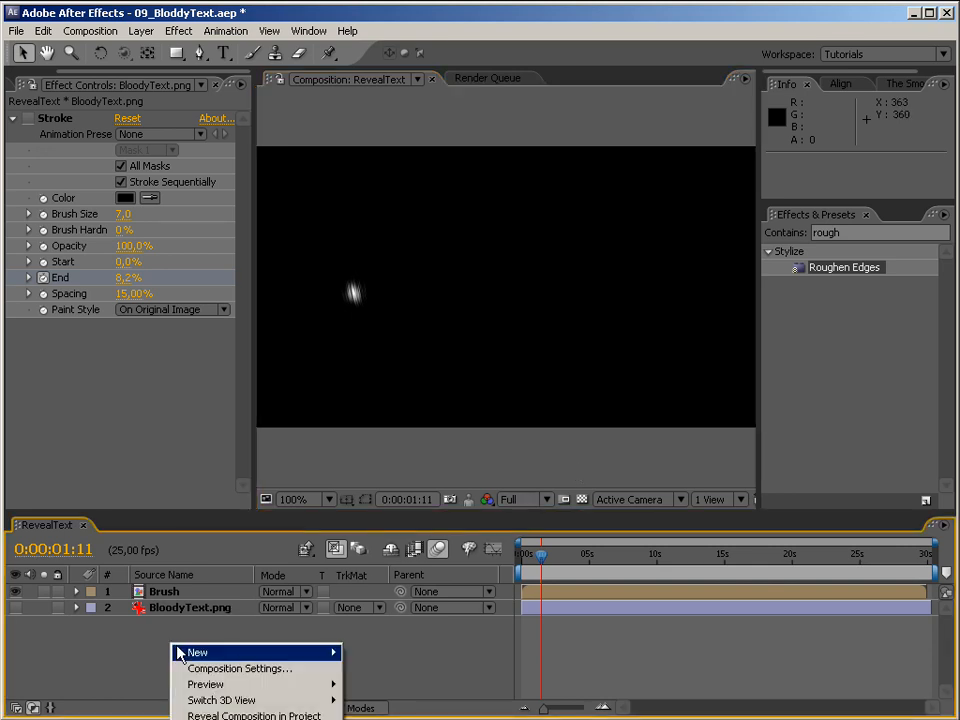
mouse_move(205, 660)
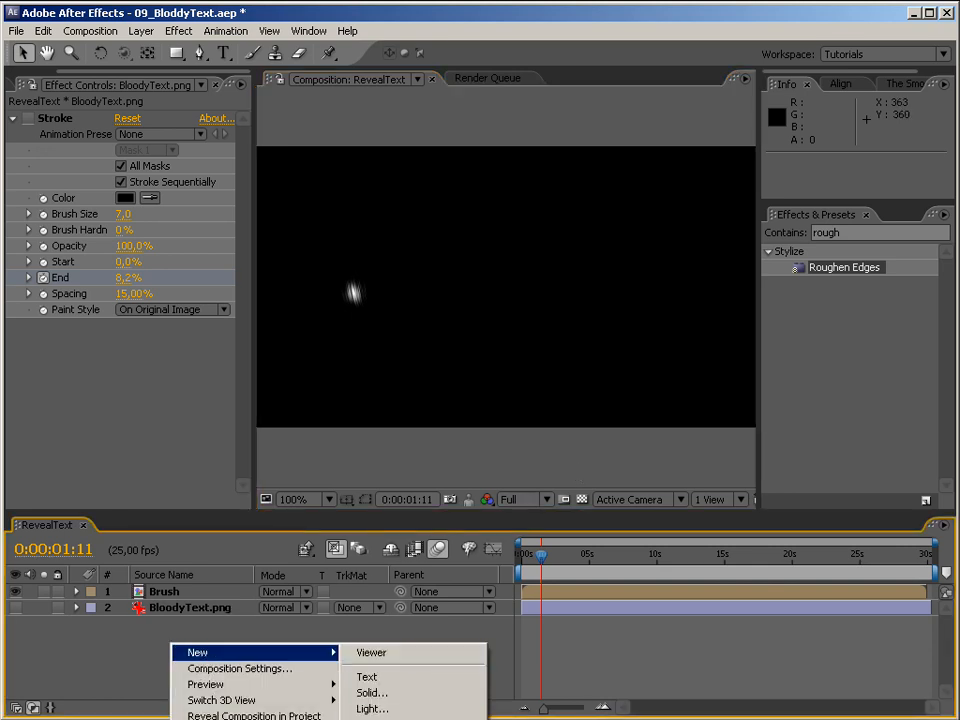
click(396, 719)
drag(535, 557, 522, 557)
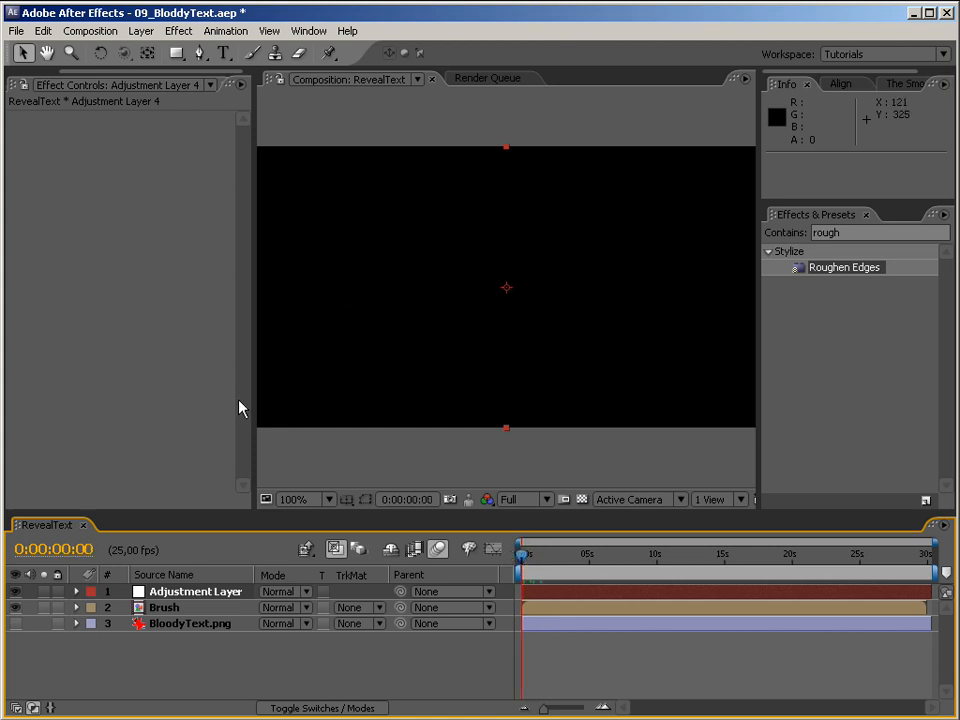
drag(253, 390, 172, 390)
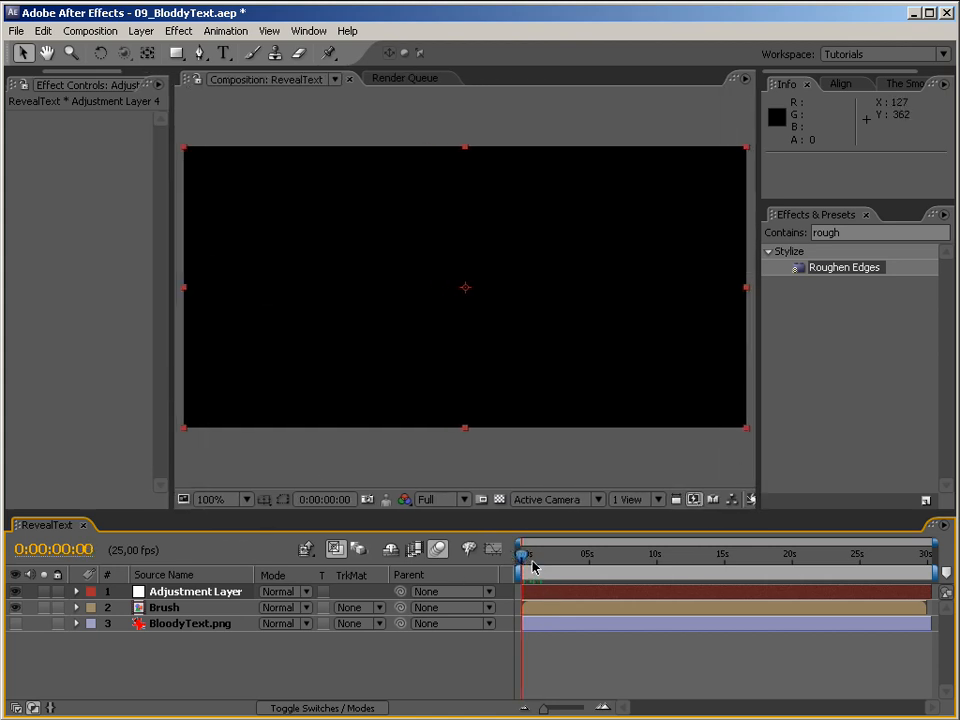
mouse_move(525, 560)
mouse_down()
mouse_move(632, 552)
mouse_move(522, 547)
mouse_up()
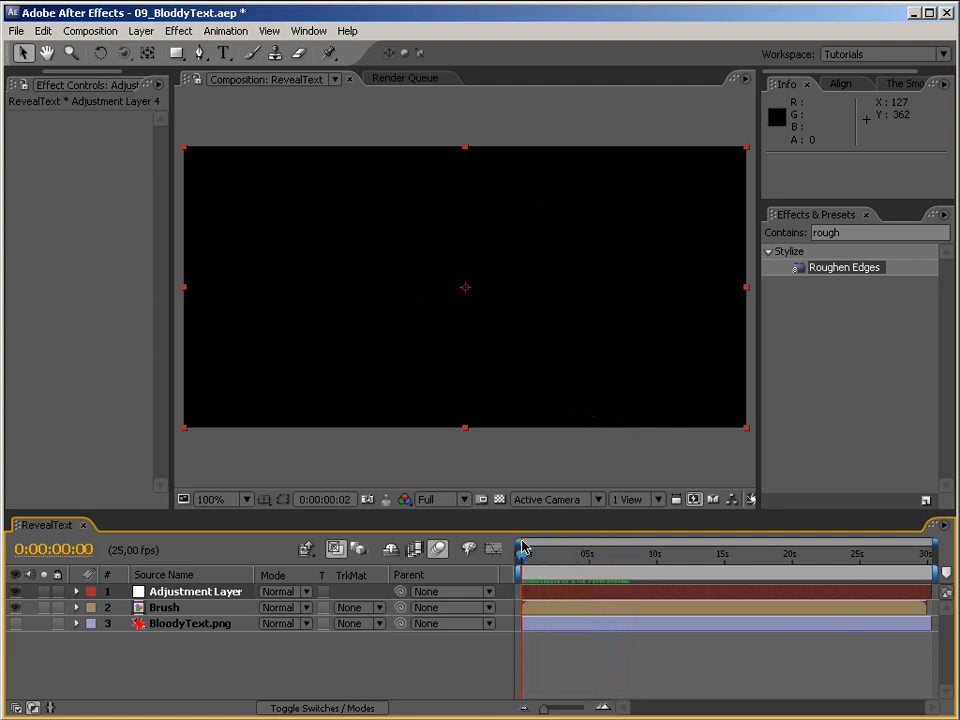
Step: Apply the CC Time Blend effect to the adjustment layer and preview the brush trail from the start
click(216, 592)
click(826, 232)
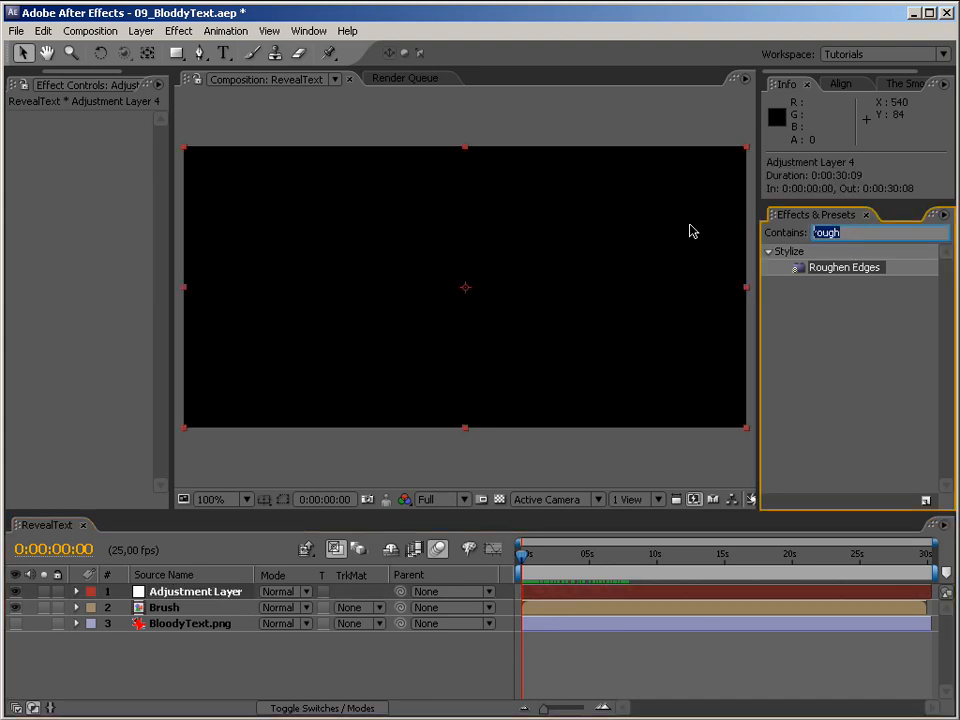
text(cc t)
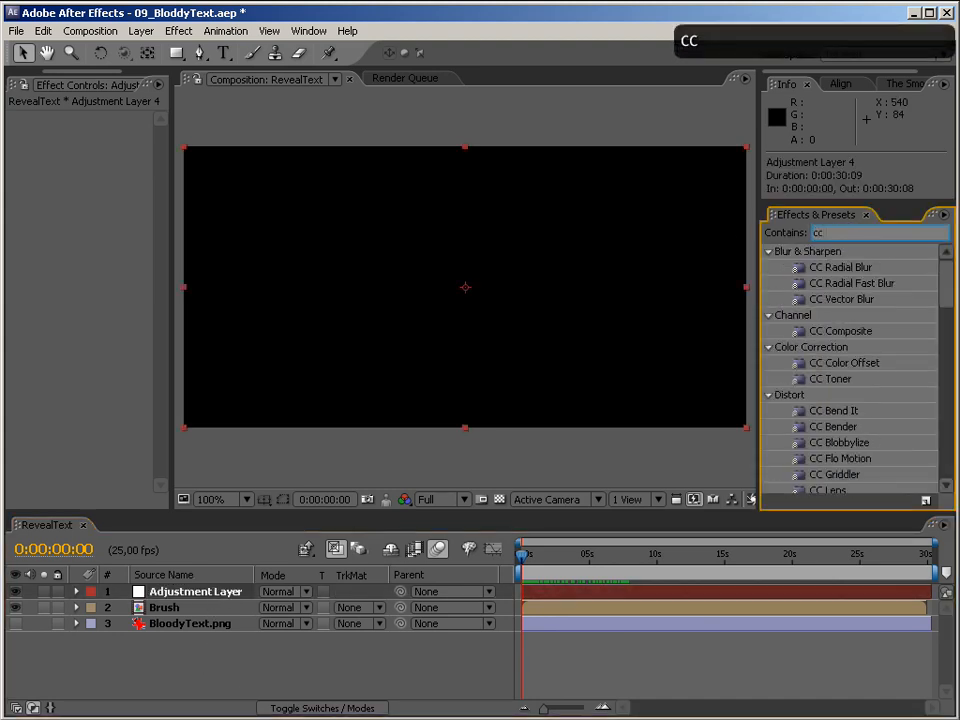
click(840, 379)
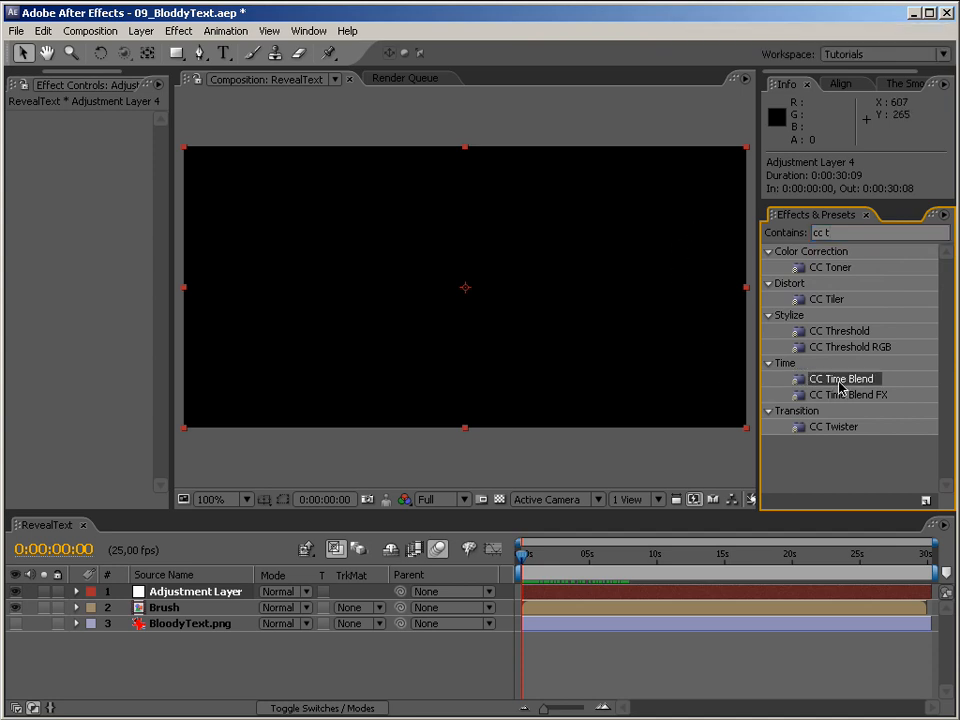
drag(840, 379, 551, 356)
mouse_move(174, 246)
mouse_down()
mouse_move(186, 249)
mouse_move(177, 248)
mouse_up()
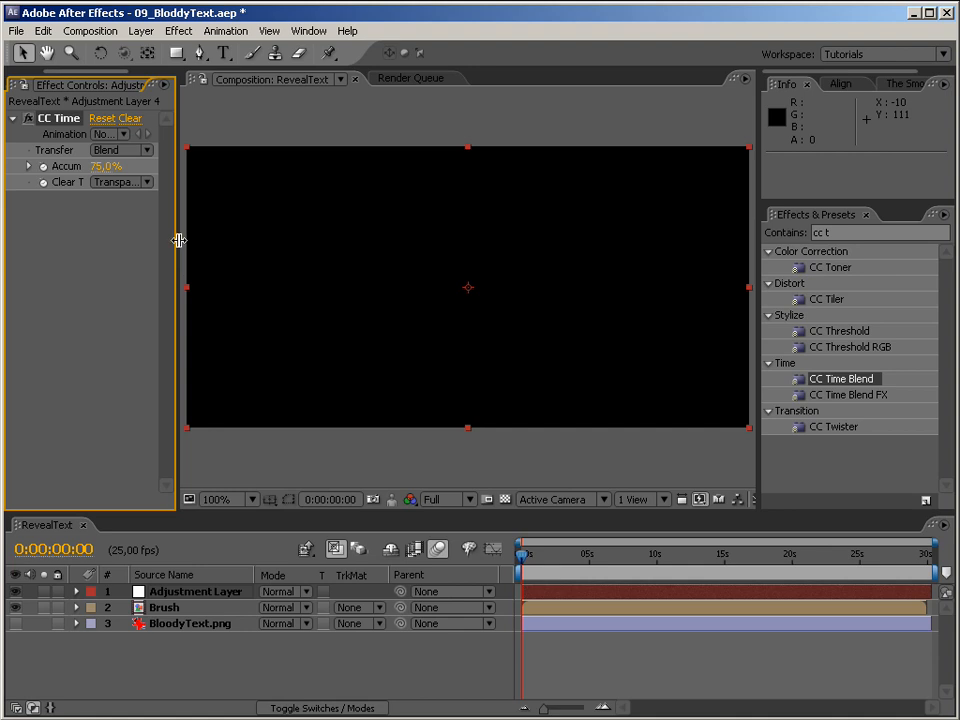
key(KP_0)
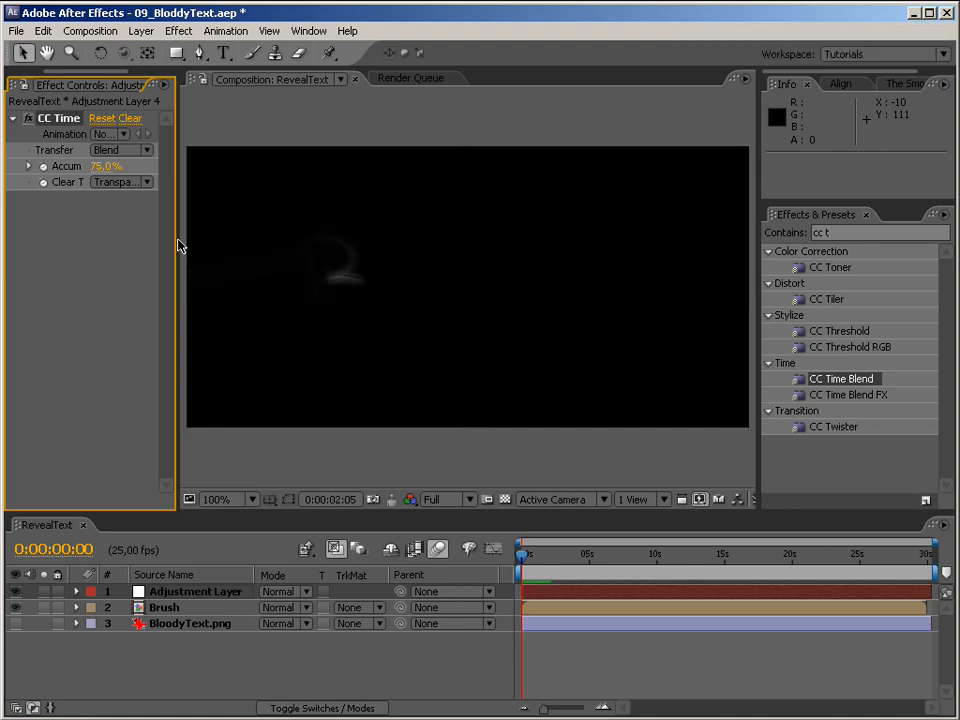
key(KP_0)
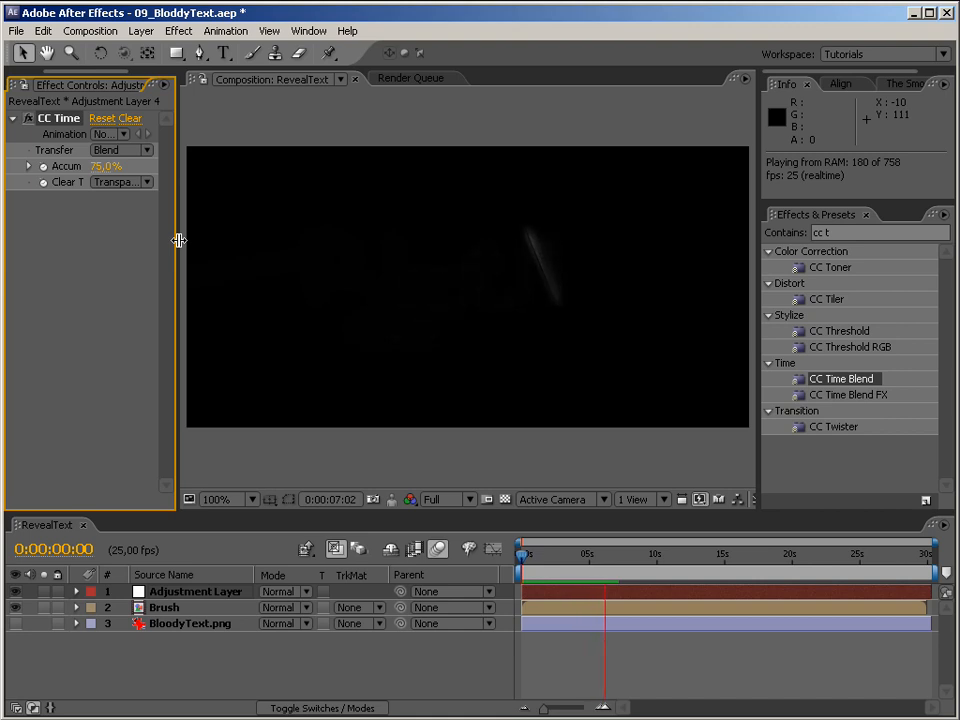
key(KP_0)
Step: Try a CC Time Blend Accumulation of 32% and preview the resulting brush trail
drag(247, 164, 97, 166)
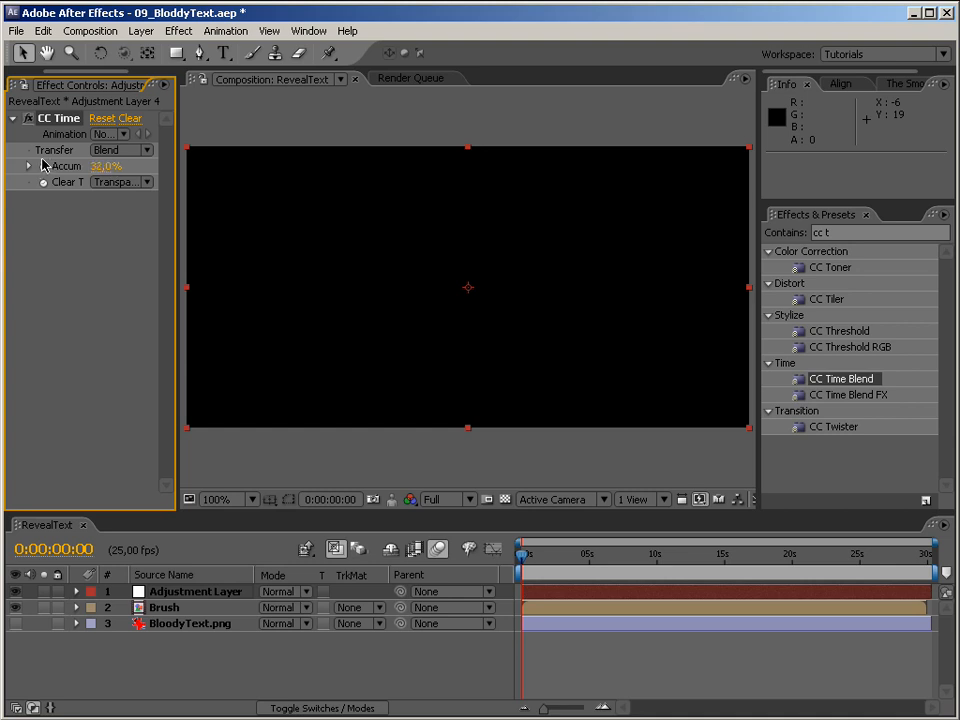
key(KP_0)
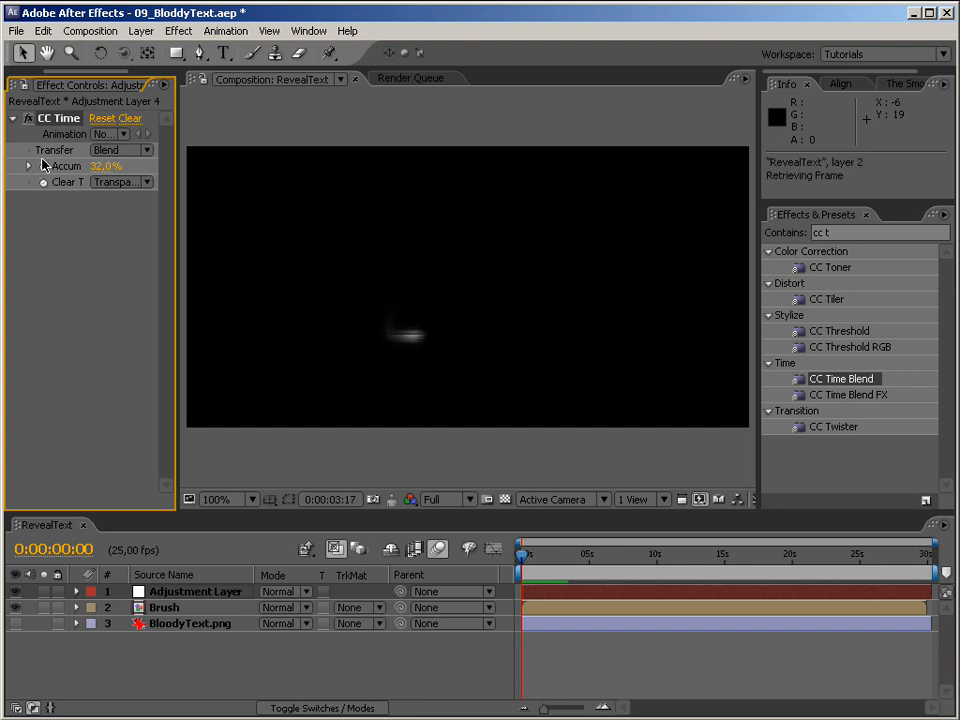
key(KP_0)
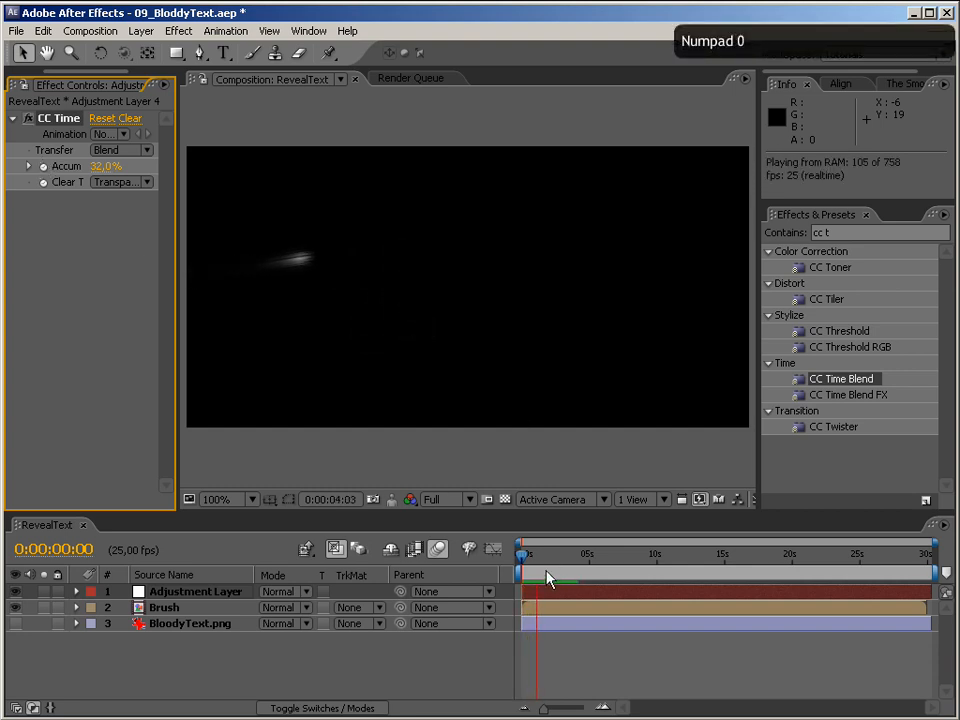
key(KP_0)
Step: Set CC Time Blend's Transfer to Composite Under with 100% Accumulation, and scrub to 0:00:05:14 to check the trail
drag(181, 305, 251, 305)
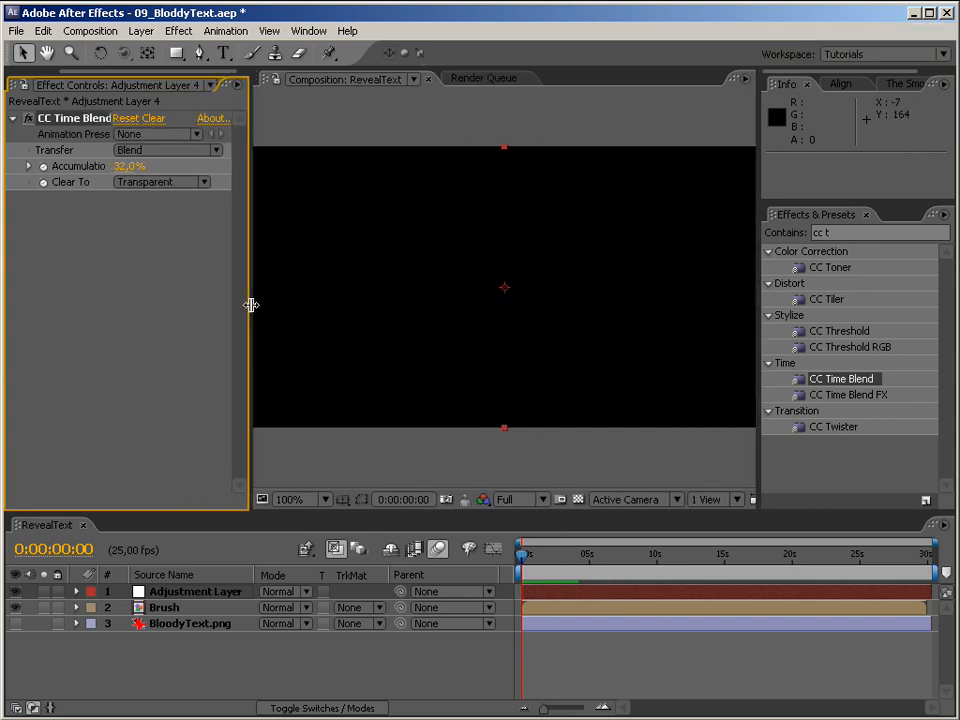
click(146, 151)
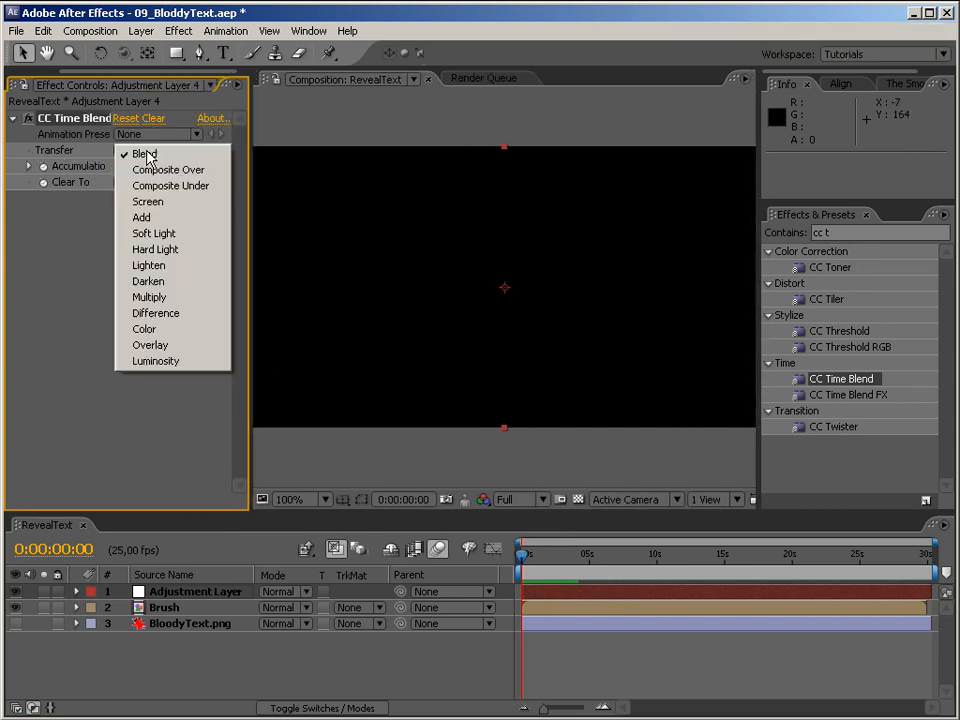
click(194, 185)
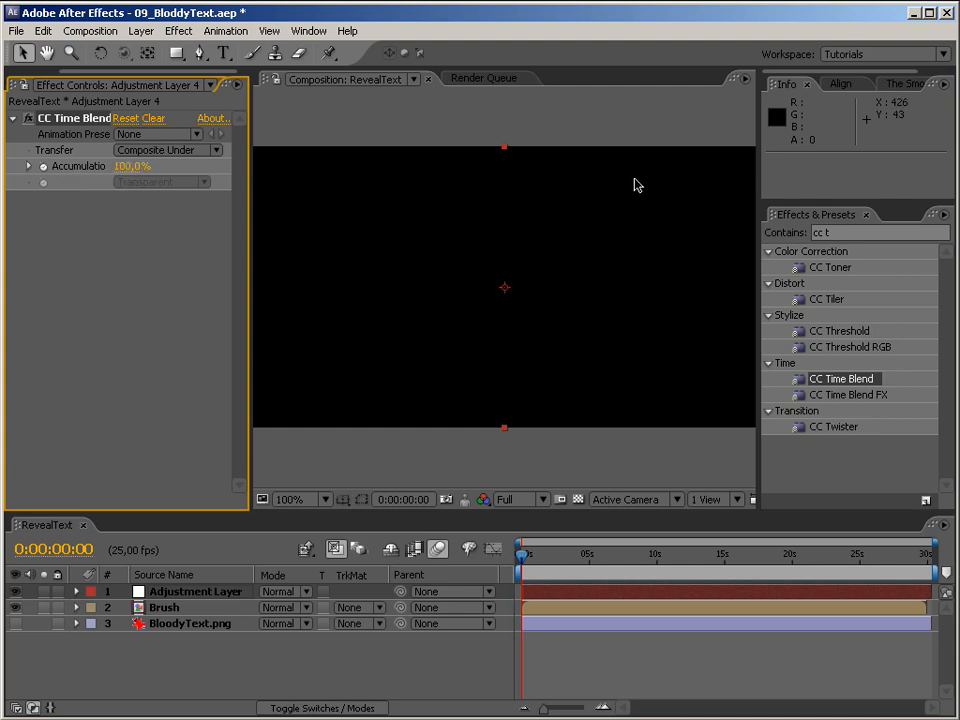
drag(252, 403, 216, 399)
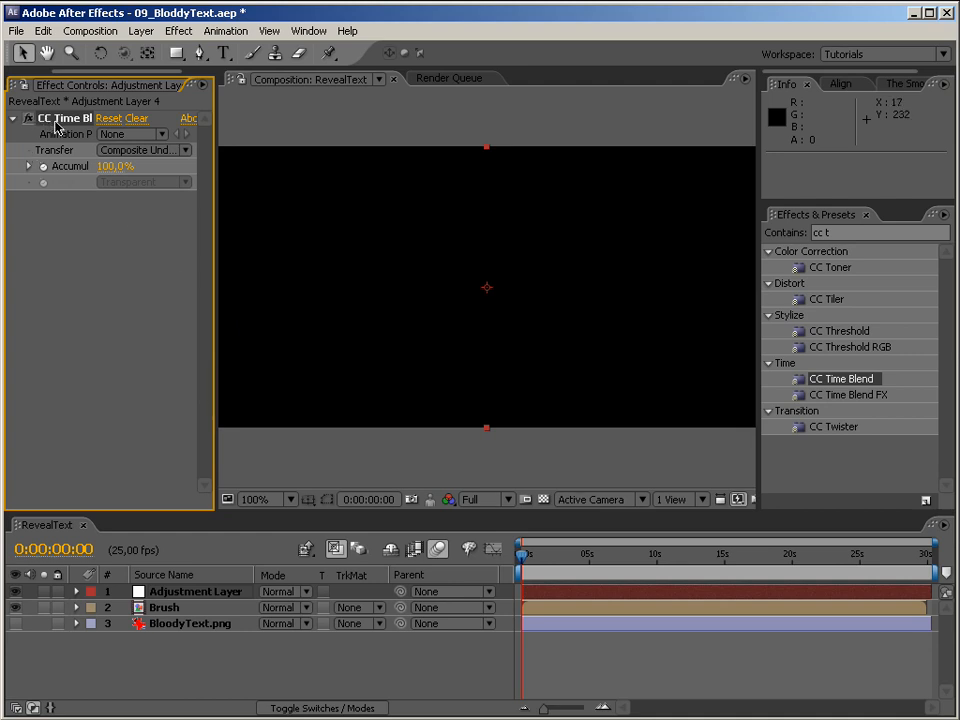
mouse_move(549, 556)
mouse_down()
mouse_move(926, 562)
mouse_move(741, 547)
mouse_move(567, 553)
mouse_move(597, 543)
mouse_up()
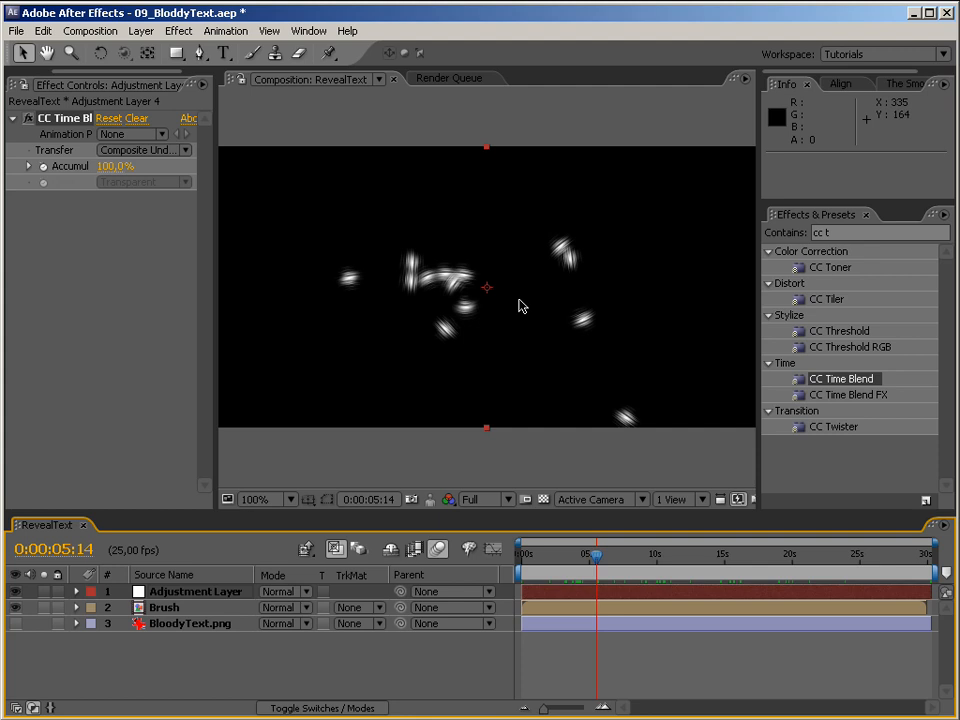
Step: Clear CC Time Blend's accumulated frames and preview the brush trail from 0:00:00:00
click(137, 121)
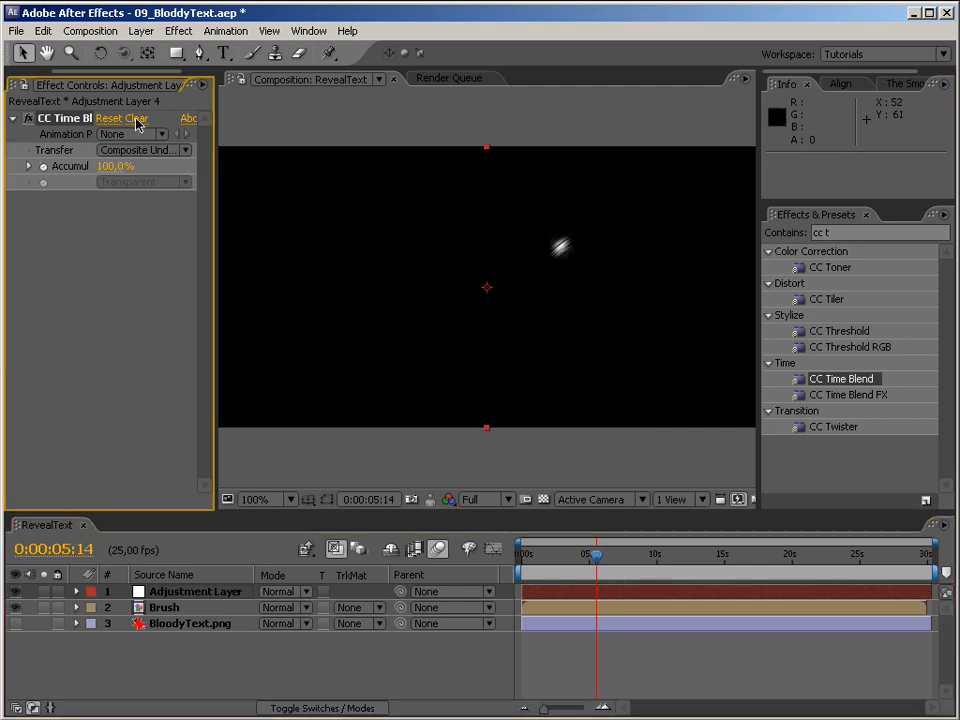
key(Home)
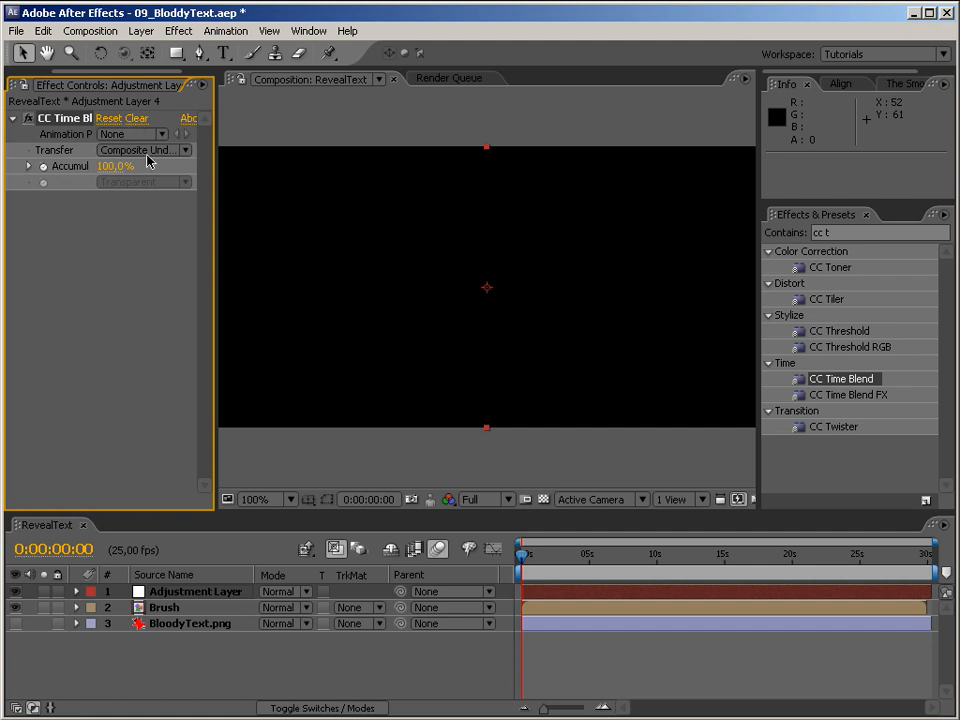
key(KP_0)
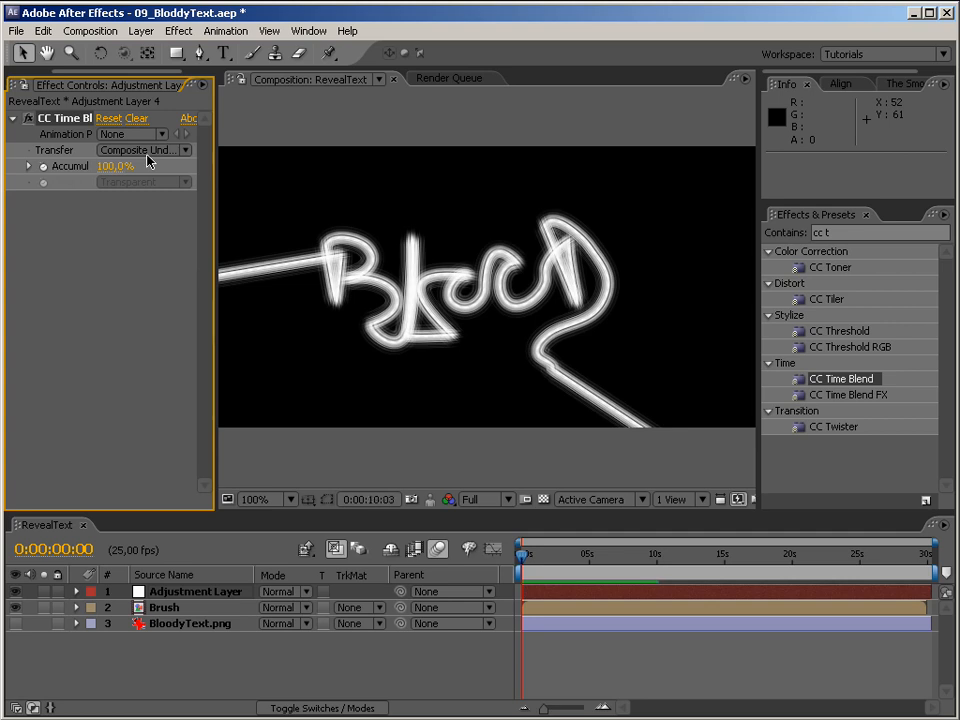
key(KP_0)
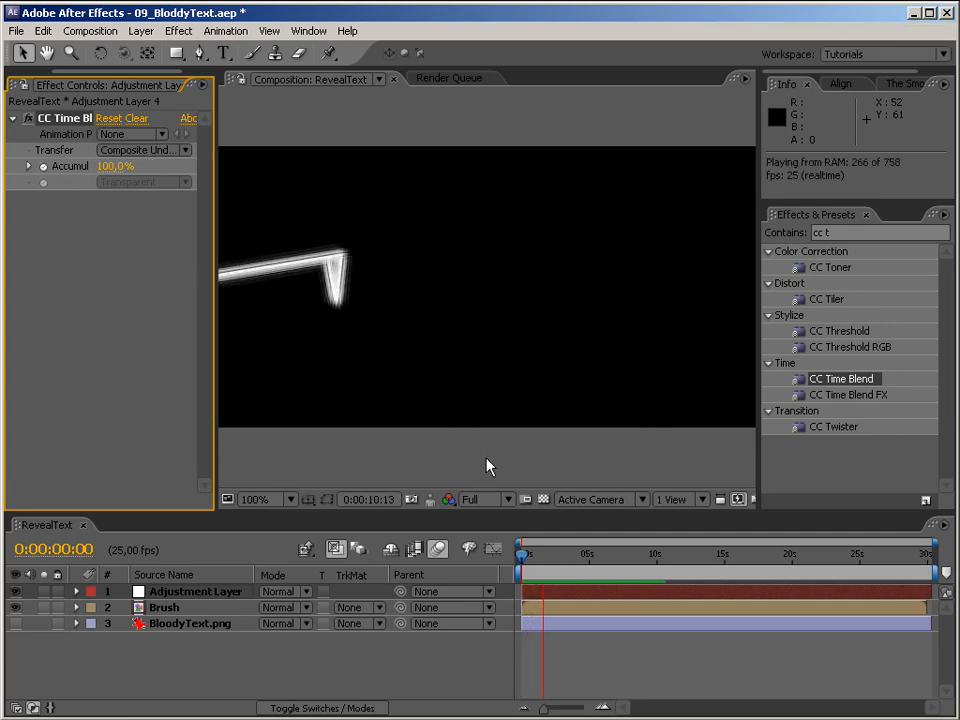
key(KP_0)
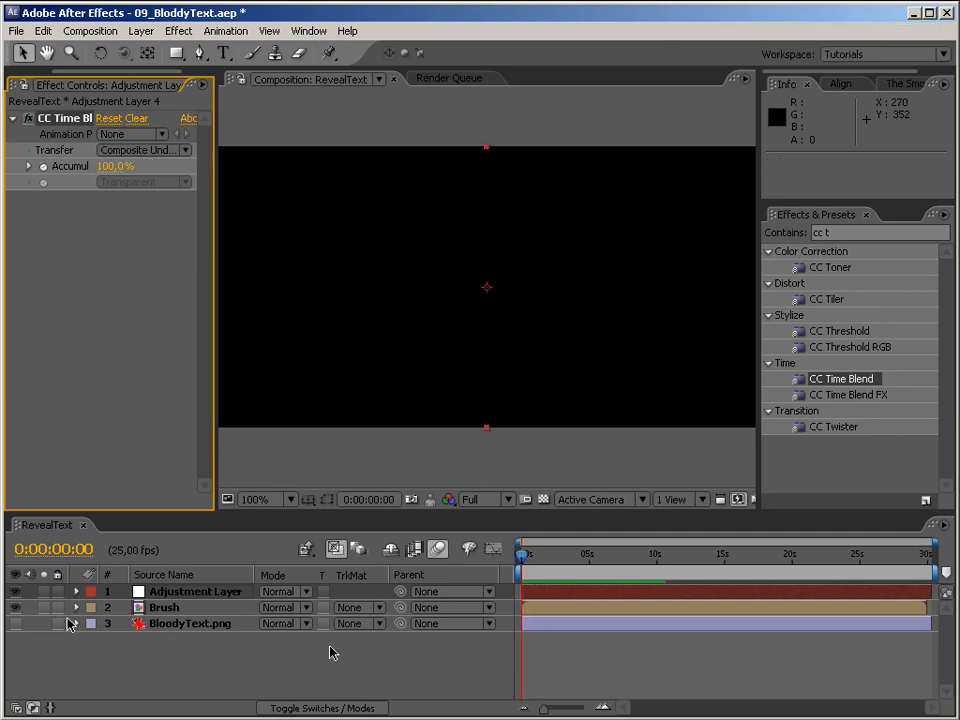
Step: Hide the Brush layer, show the BloodyText.png layer, and turn on the composition's transparency grid
click(15, 607)
click(15, 625)
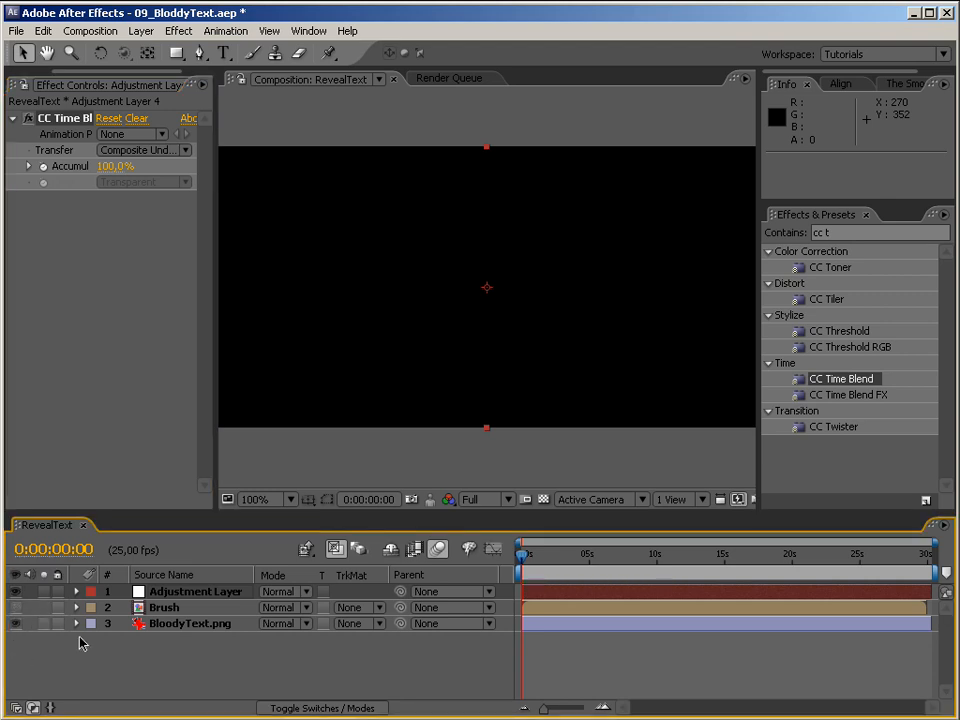
click(544, 500)
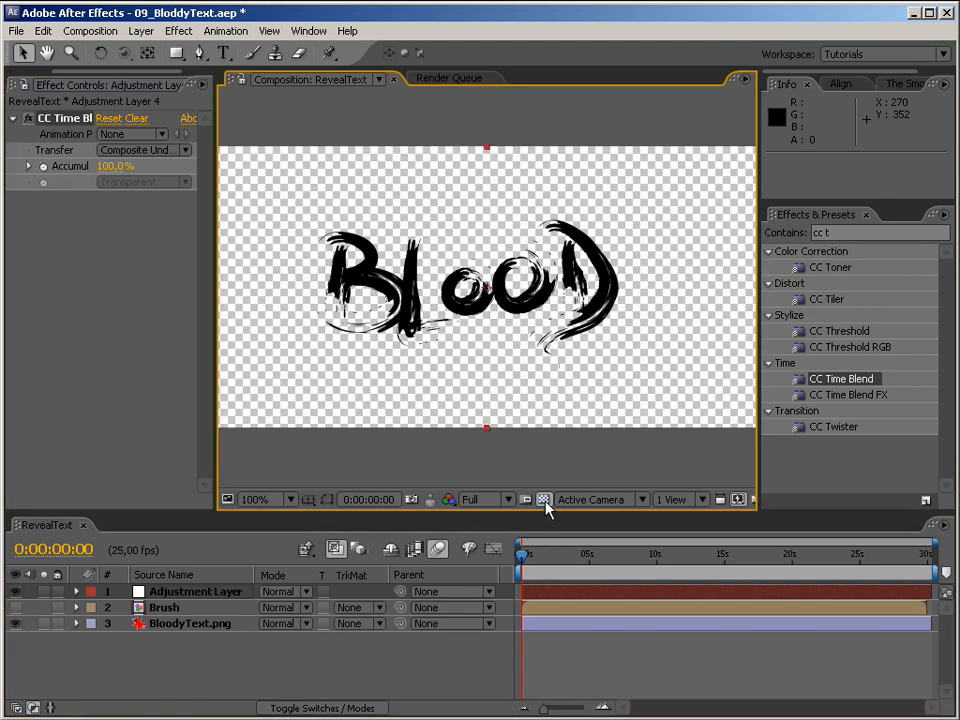
Step: Set BloodyText.png's track matte to Alpha Matte "Brush", preview the text reveal, and scrub to 0:00:05:10
click(353, 624)
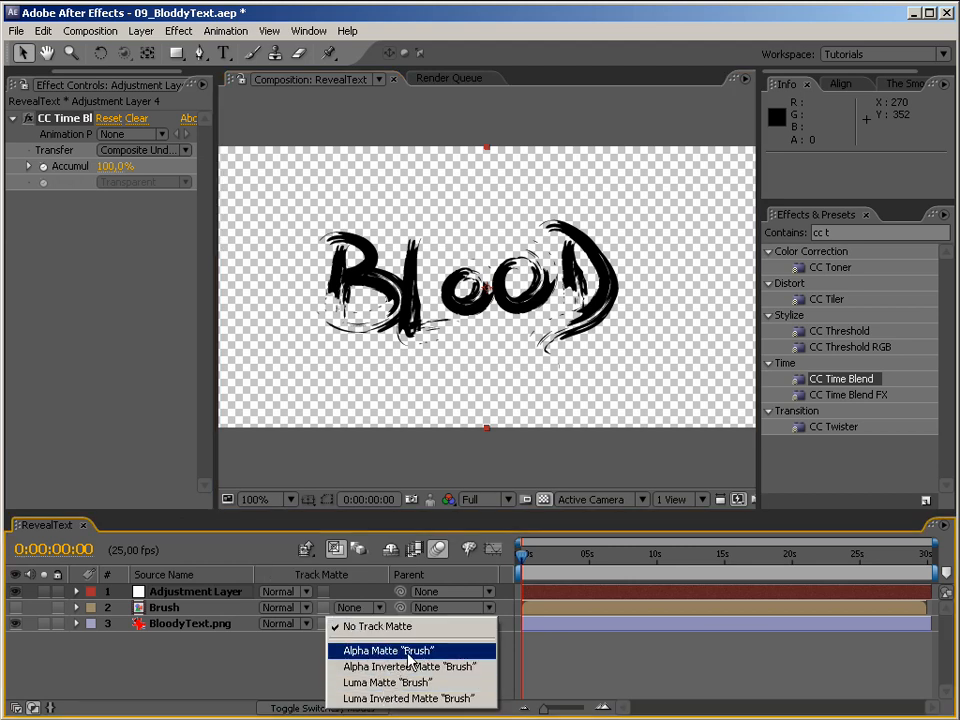
click(408, 652)
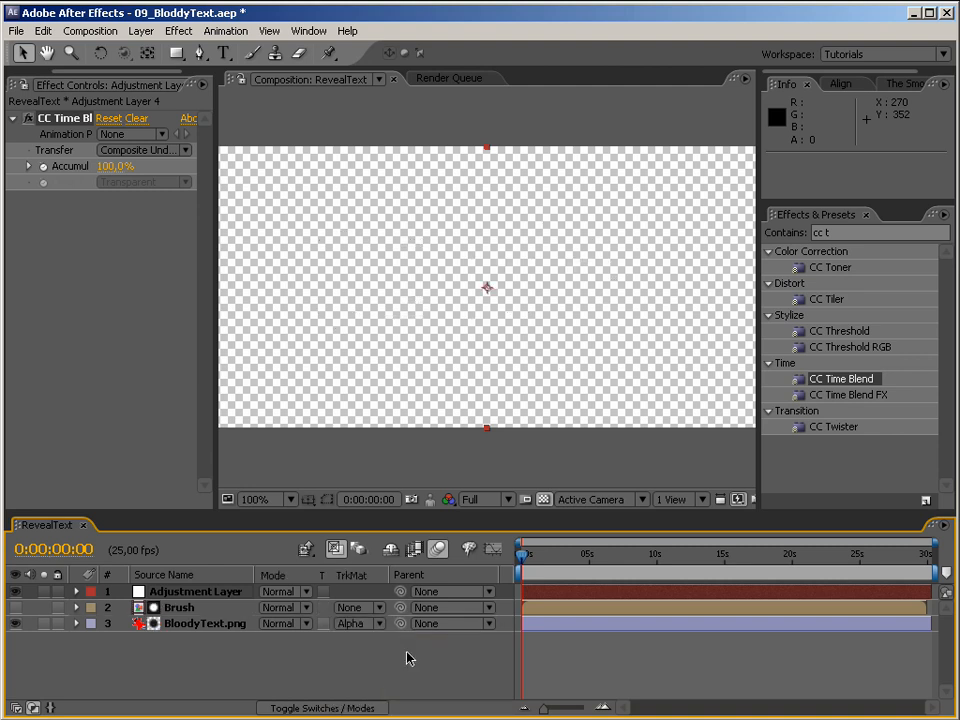
key(KP_0)
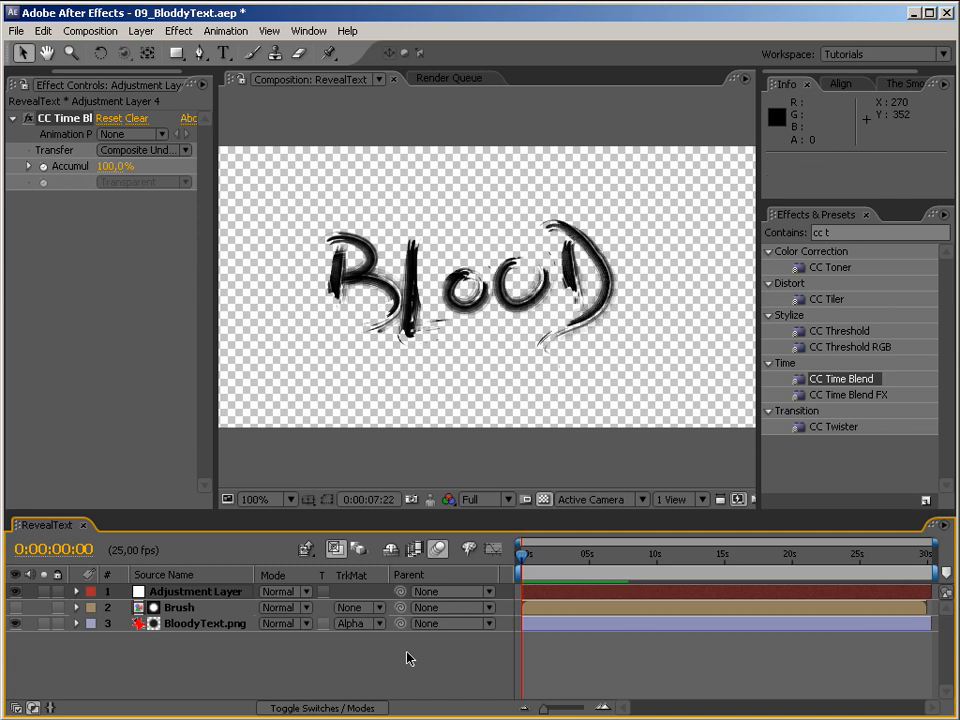
key(KP_0)
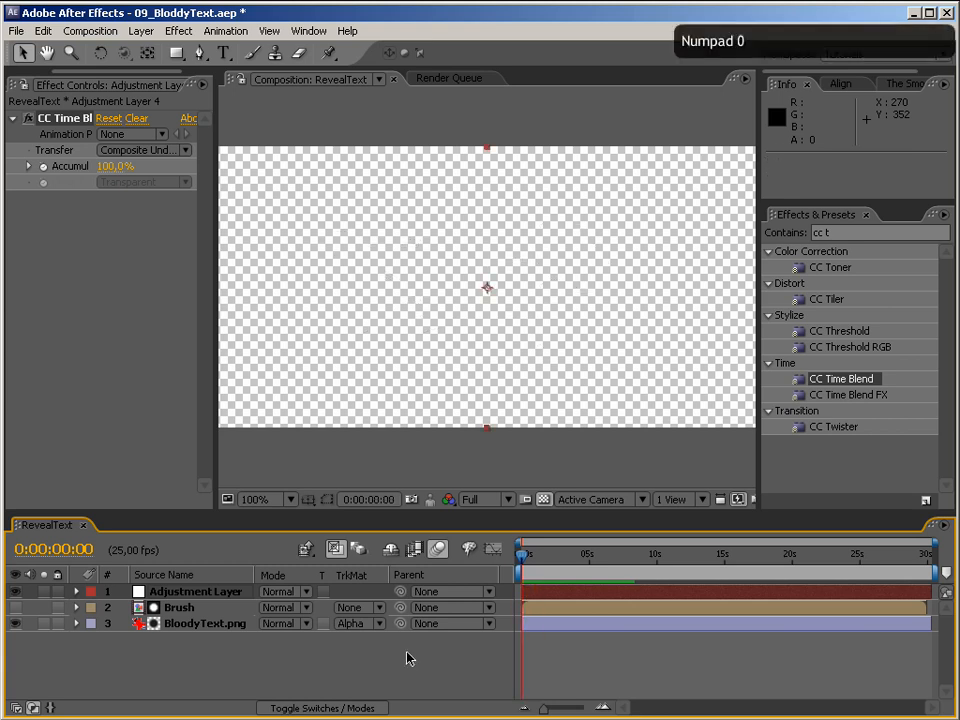
click(531, 567)
drag(531, 569, 595, 568)
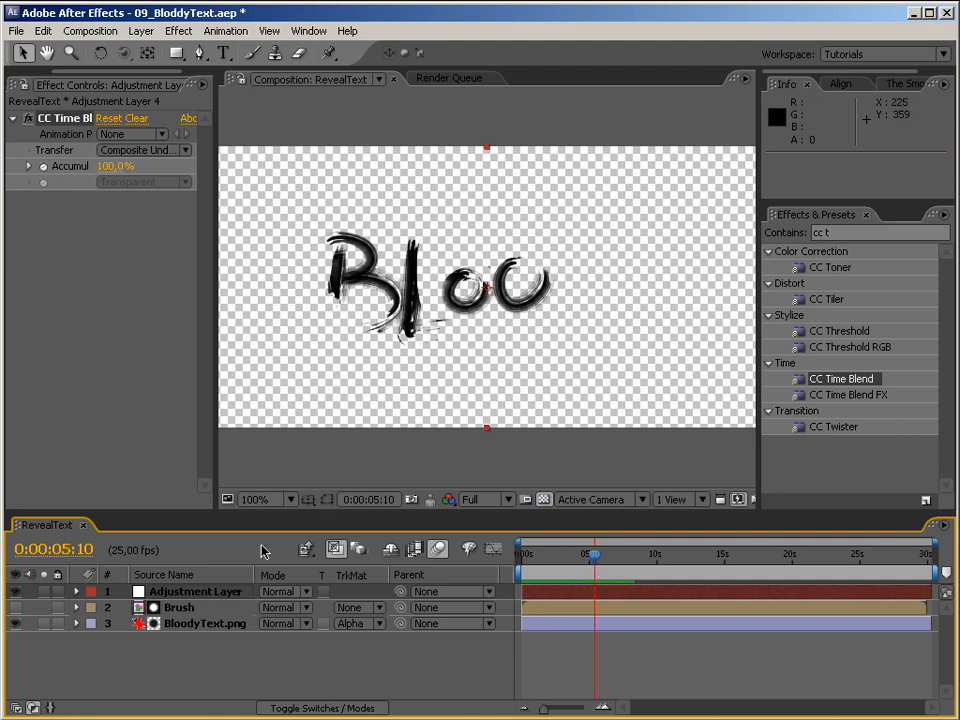
Step: Enable the Stroke effect on BloodyText.png, set its Brush Size to 9.2, and preview the reveal from the start
click(197, 624)
click(28, 119)
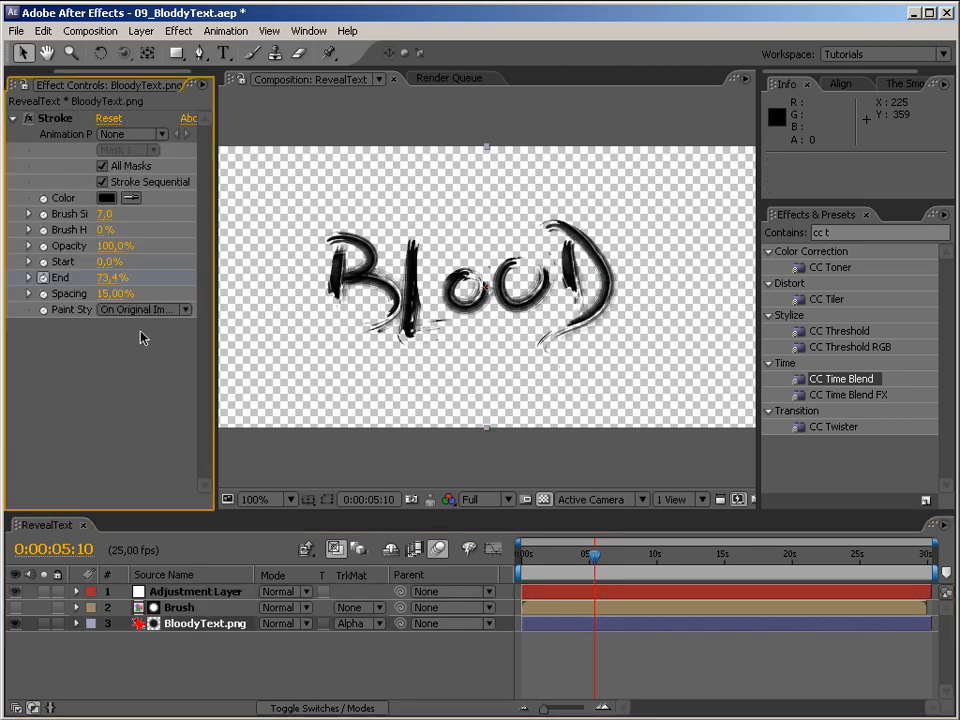
drag(104, 214, 124, 215)
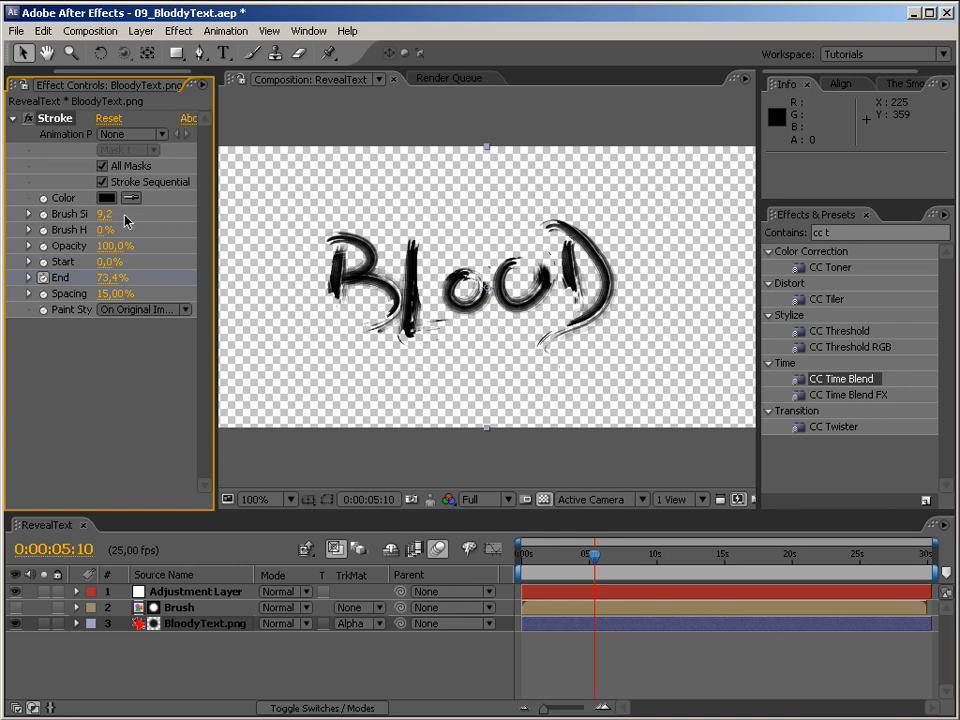
key(Home)
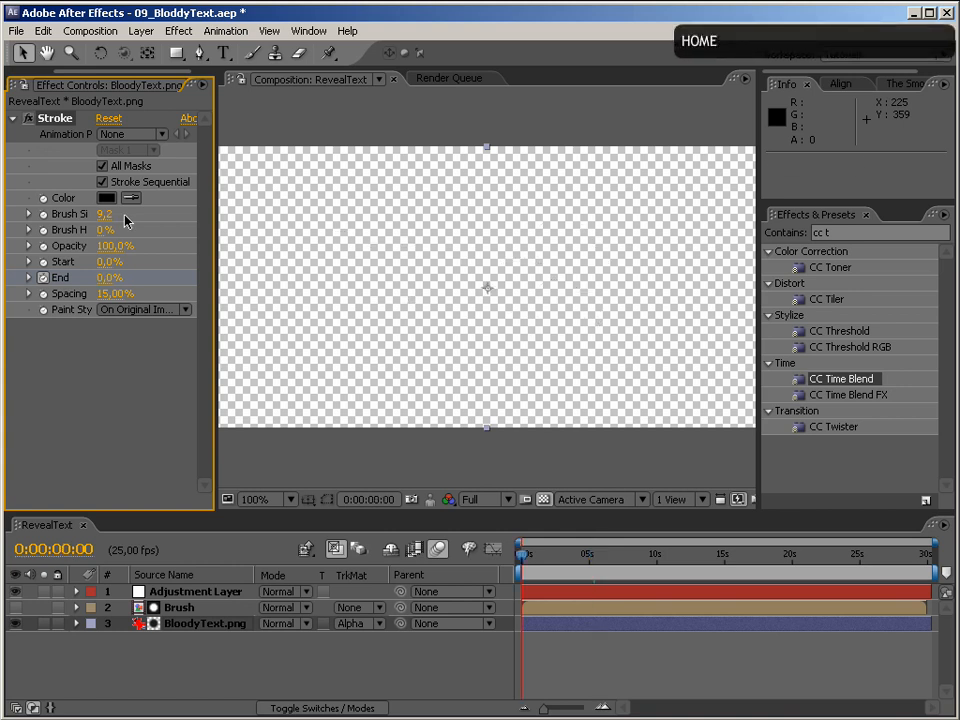
key(KP_0)
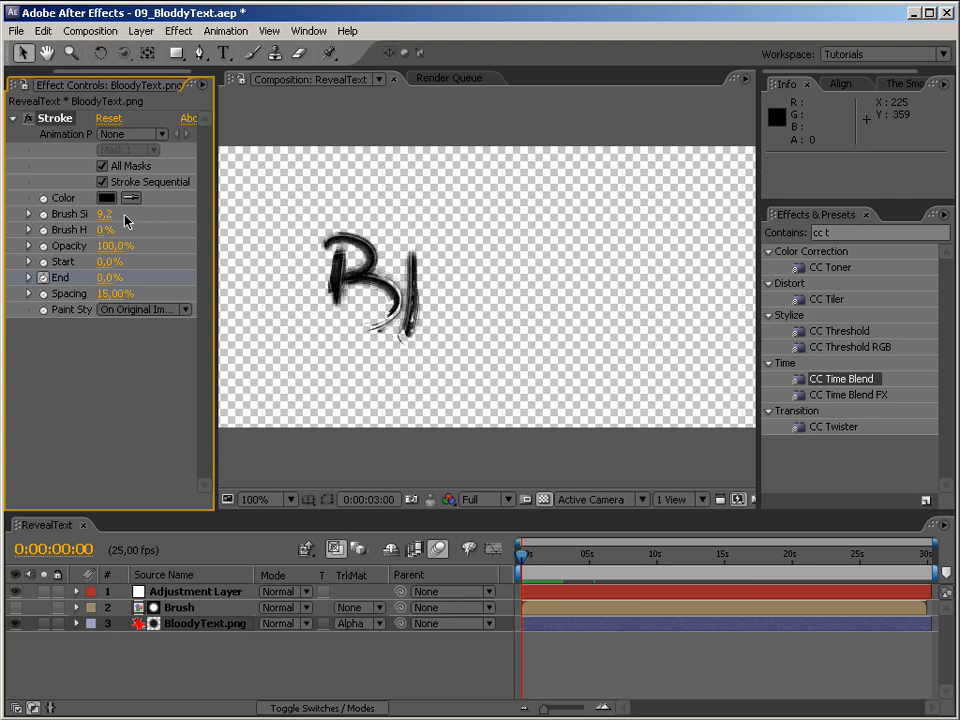
key(KP_0)
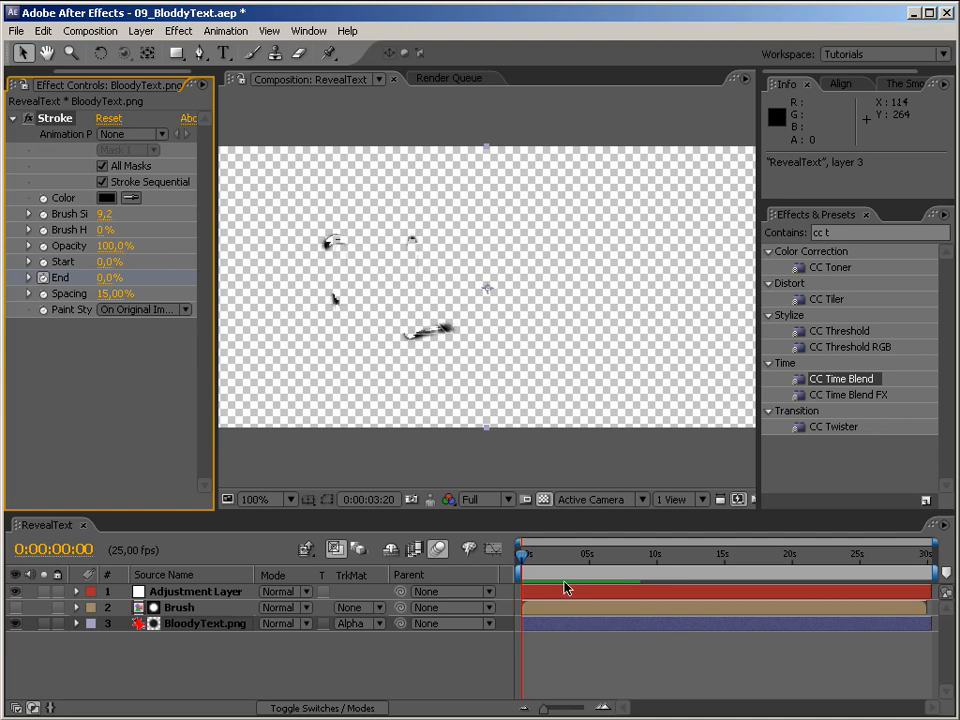
Step: Add the RevealText composition to the render queue with the QuickTime PhotoJPG output module
click(28, 85)
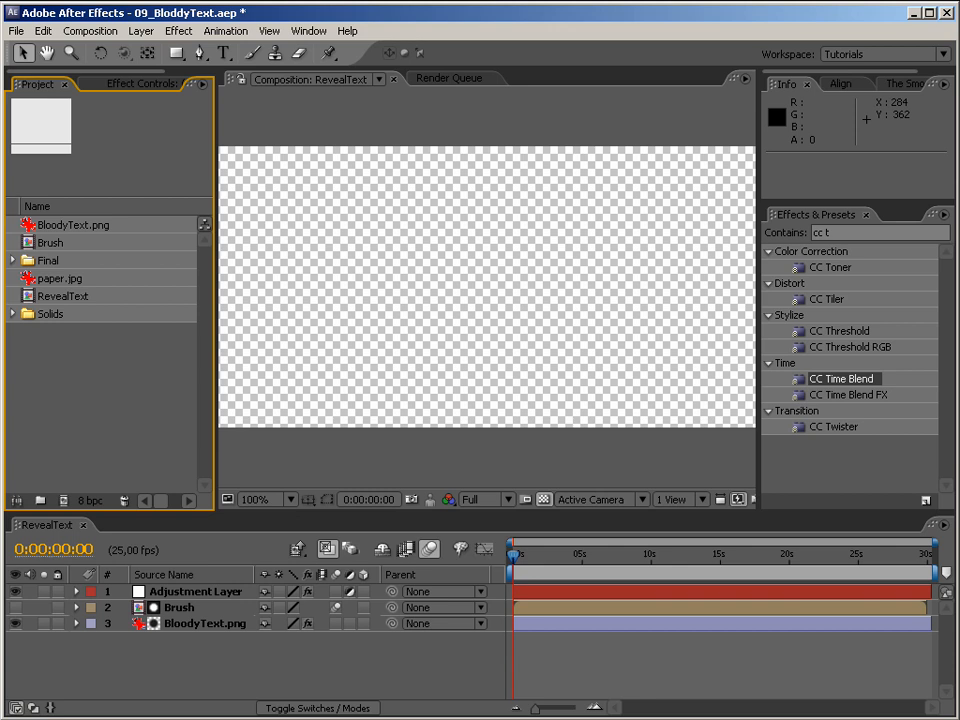
click(34, 296)
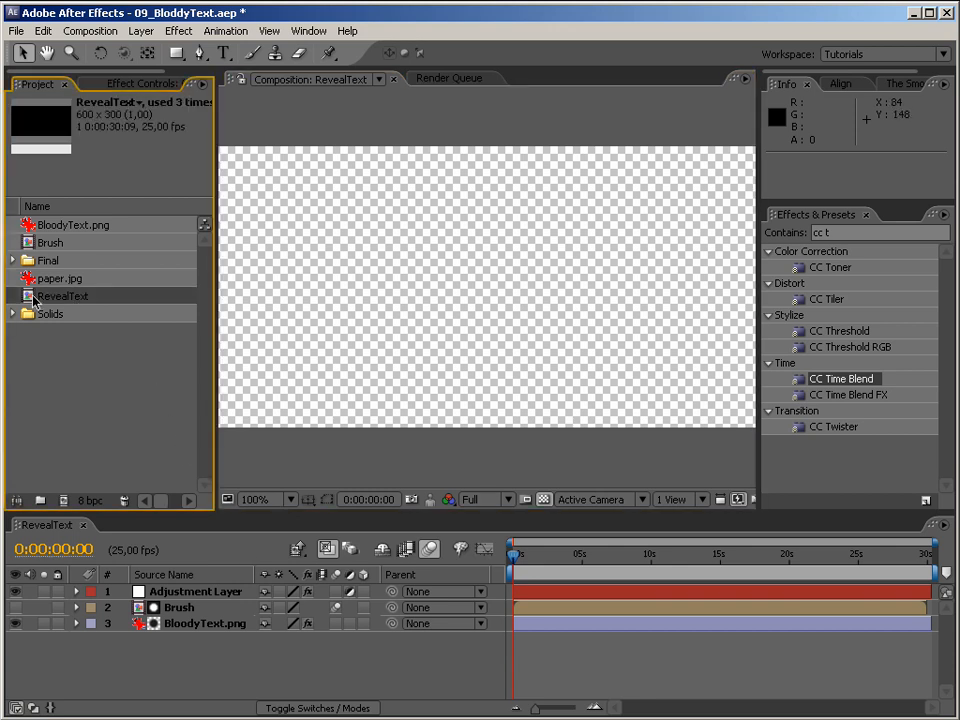
key(ctrl+m)
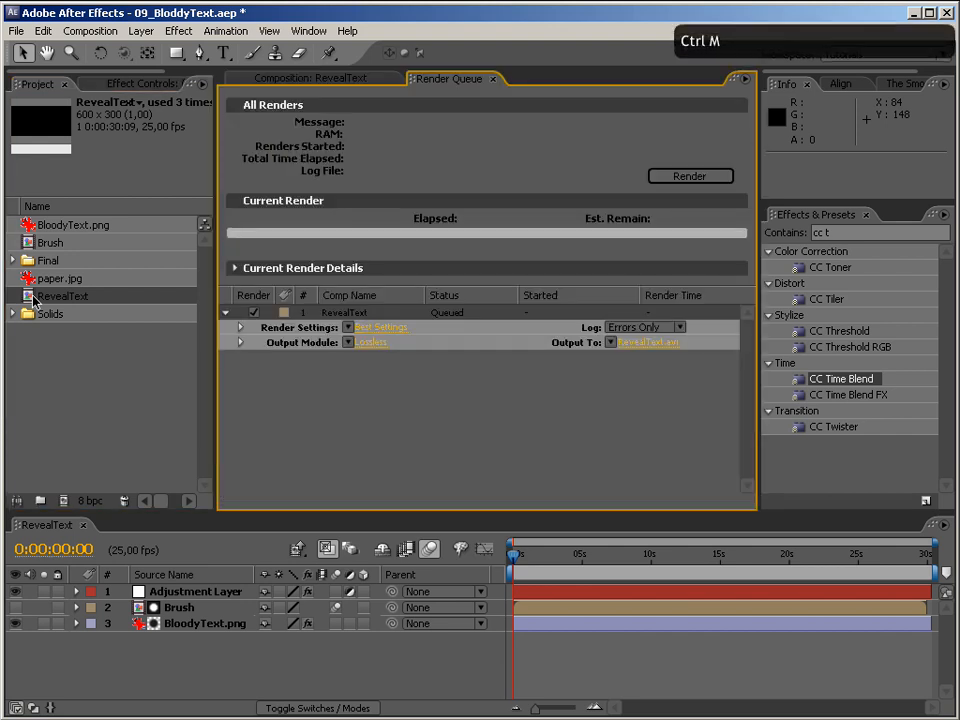
click(349, 342)
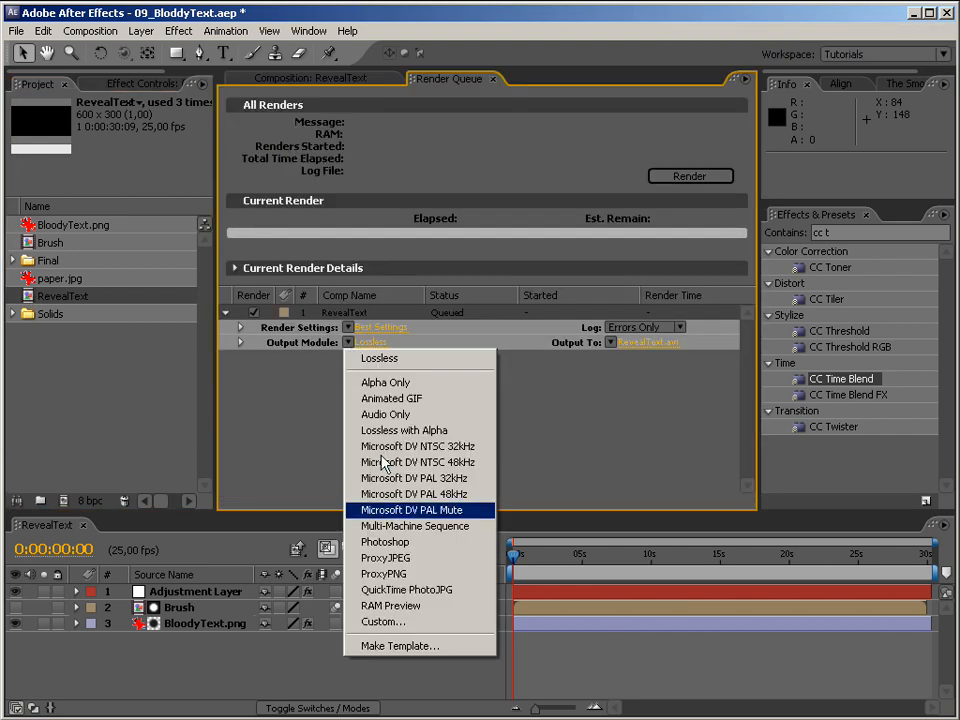
click(456, 589)
Step: Customize the RevealText output module to use PNG compression and RGB + Alpha channels
click(422, 343)
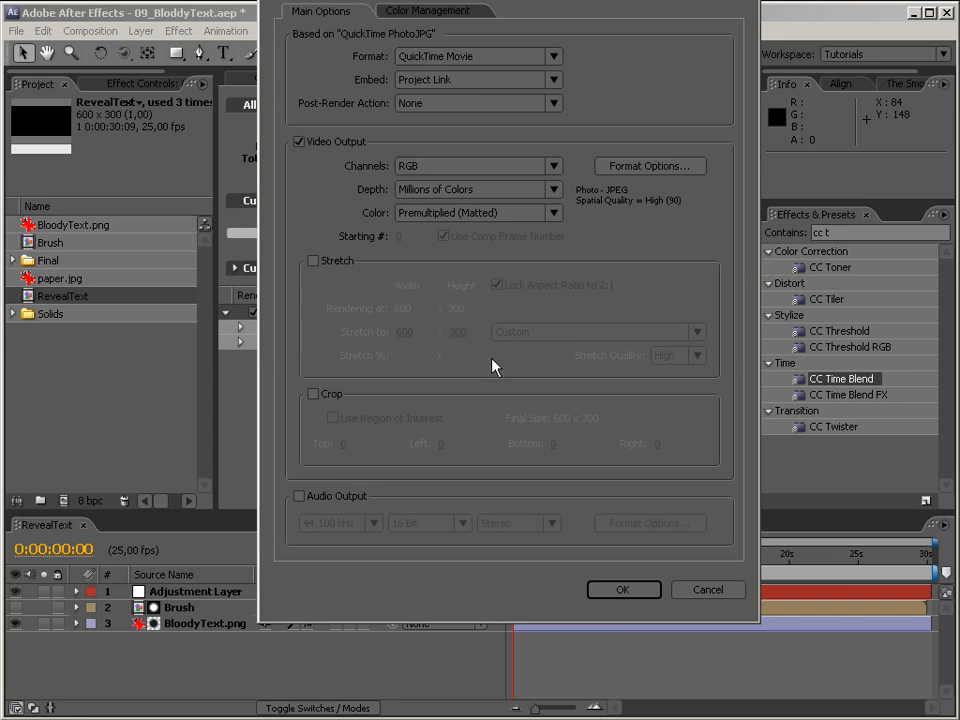
click(612, 165)
click(465, 71)
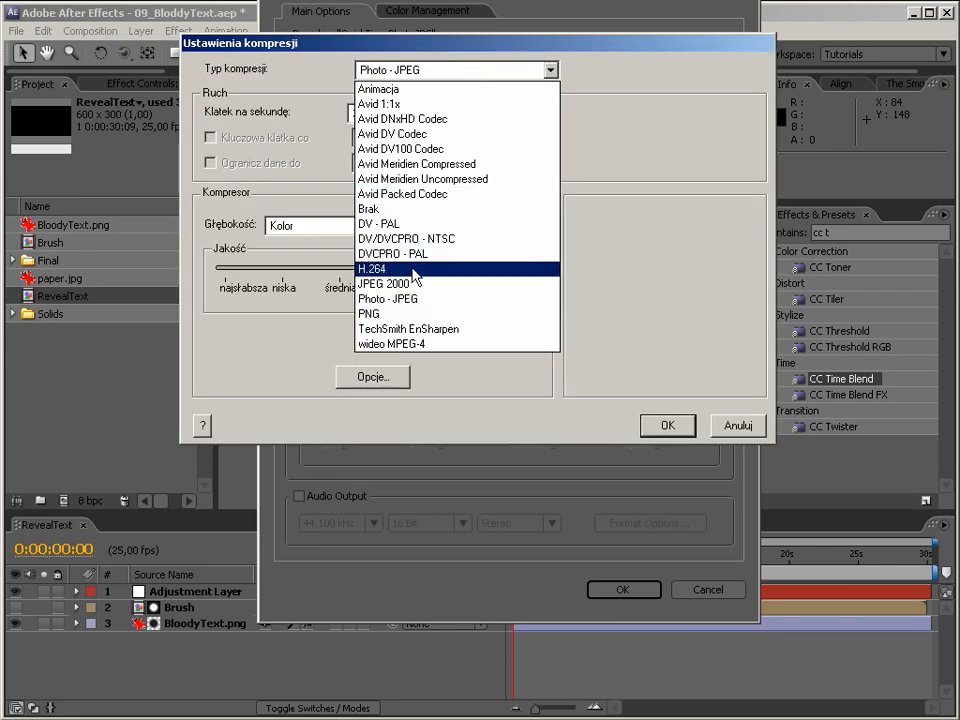
click(422, 315)
click(666, 426)
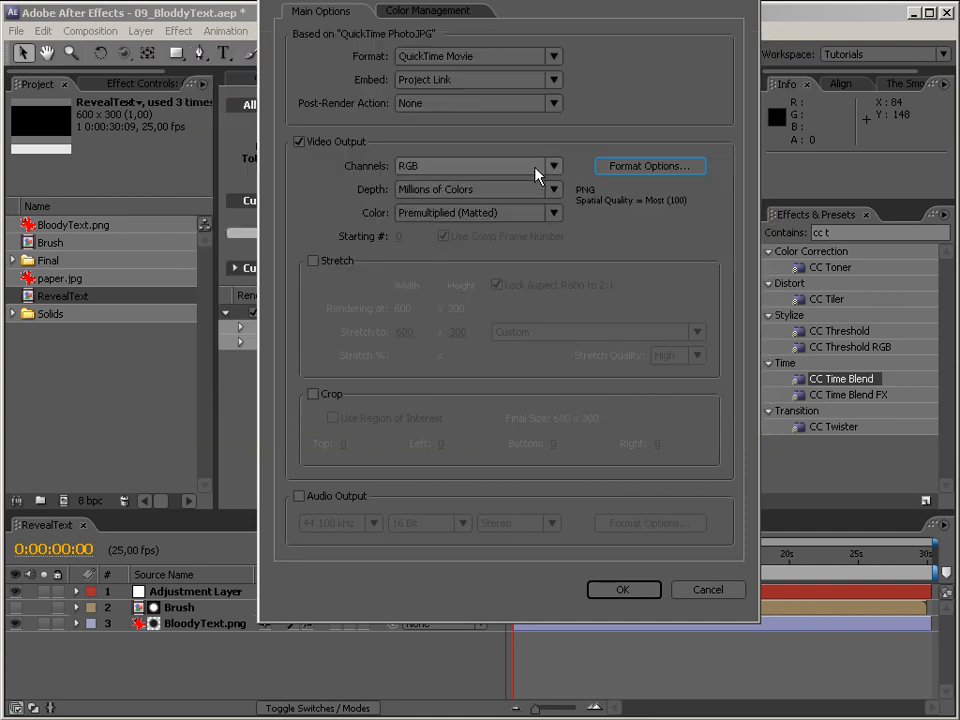
click(470, 166)
click(440, 215)
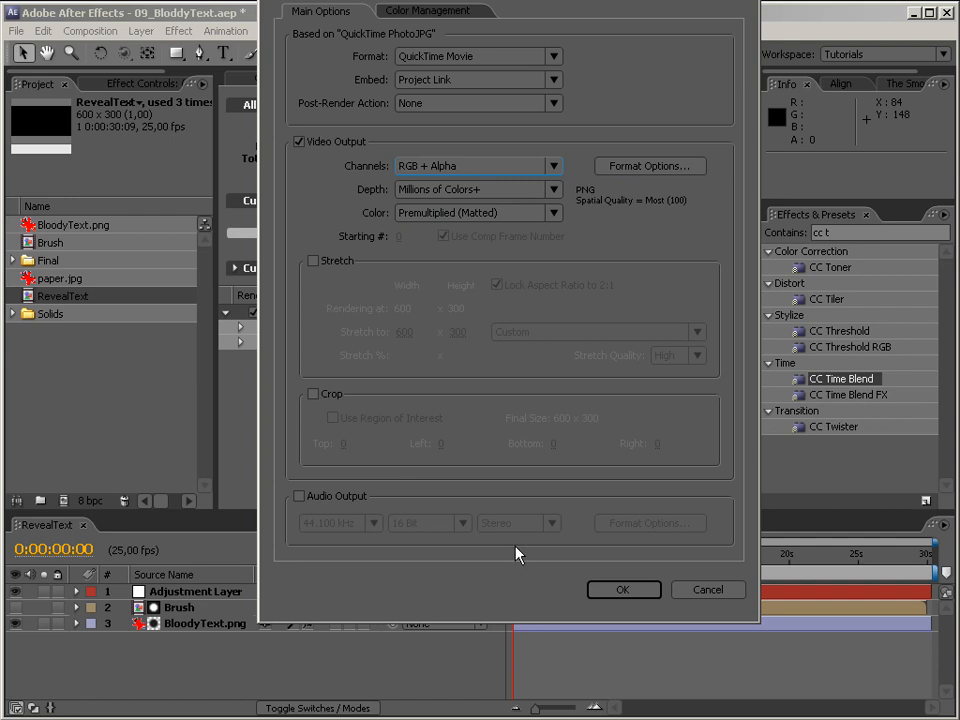
click(621, 589)
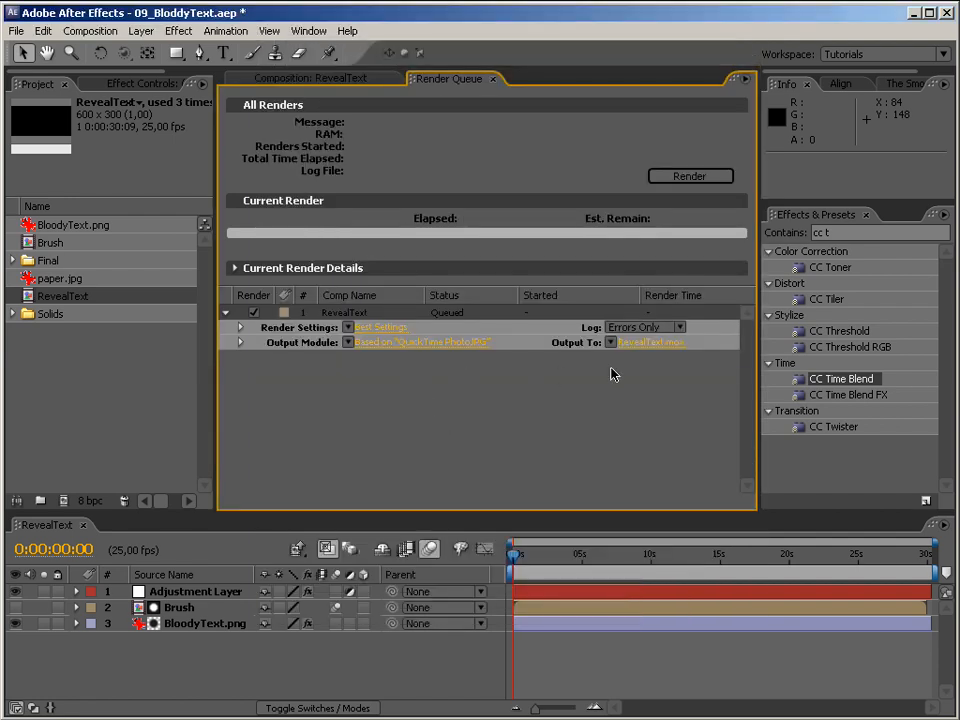
Step: Name the output movie proxyRevealText.mov in the 09_BloodyText folder and render it
click(644, 342)
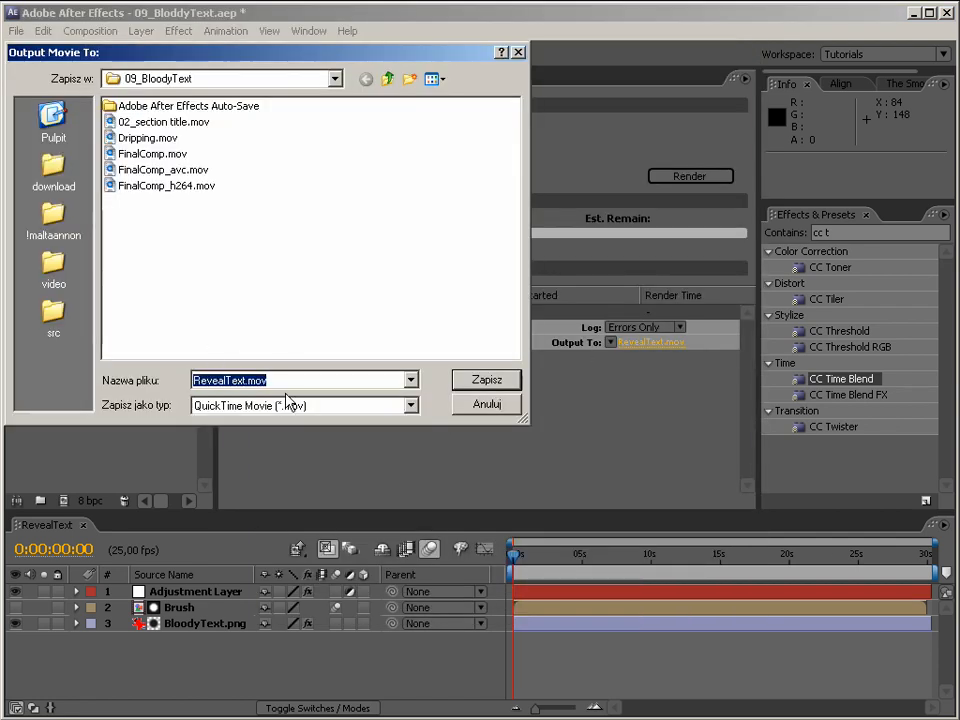
click(291, 377)
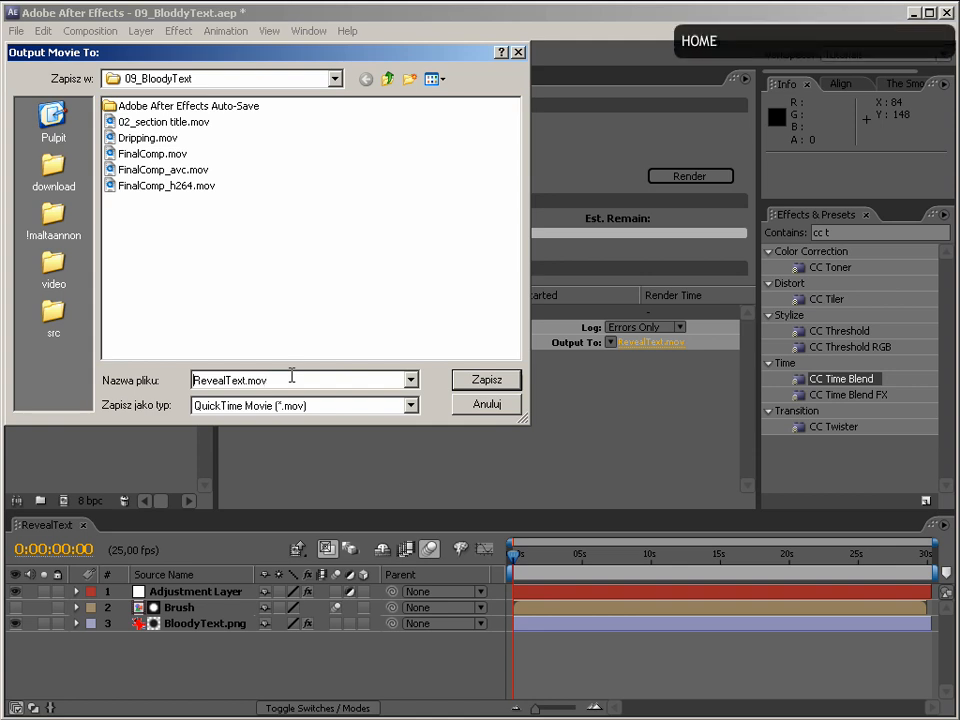
text(proxy)
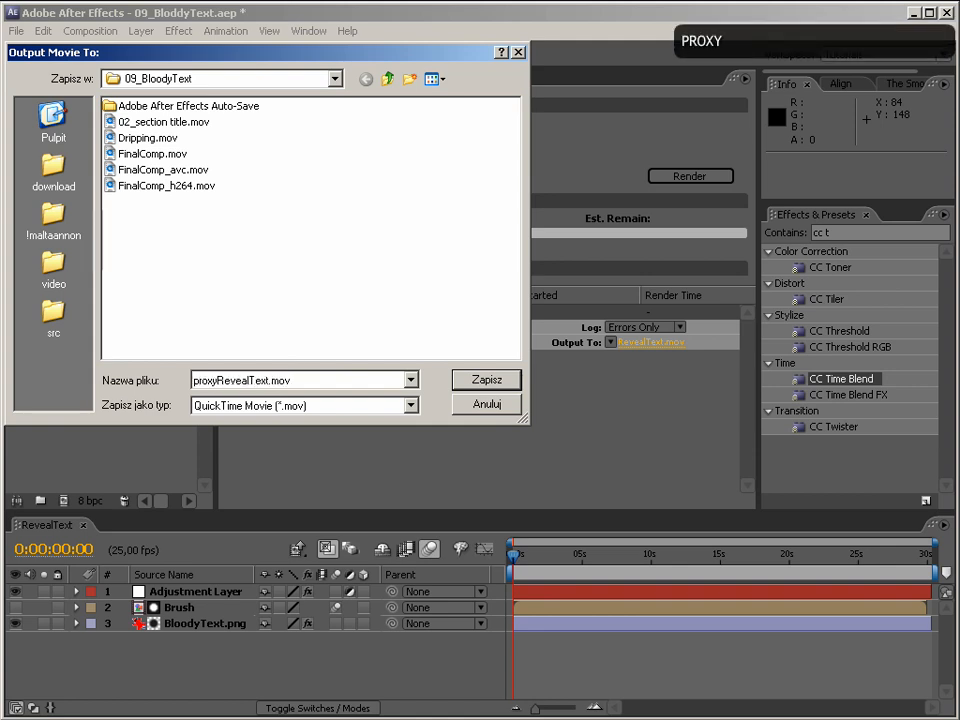
click(478, 379)
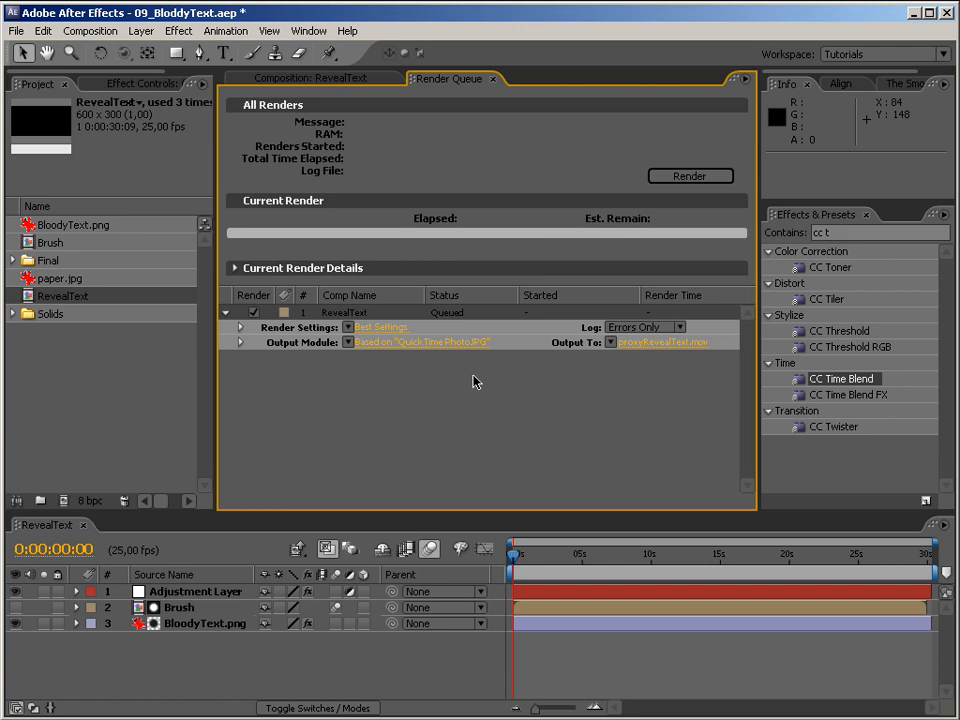
click(697, 187)
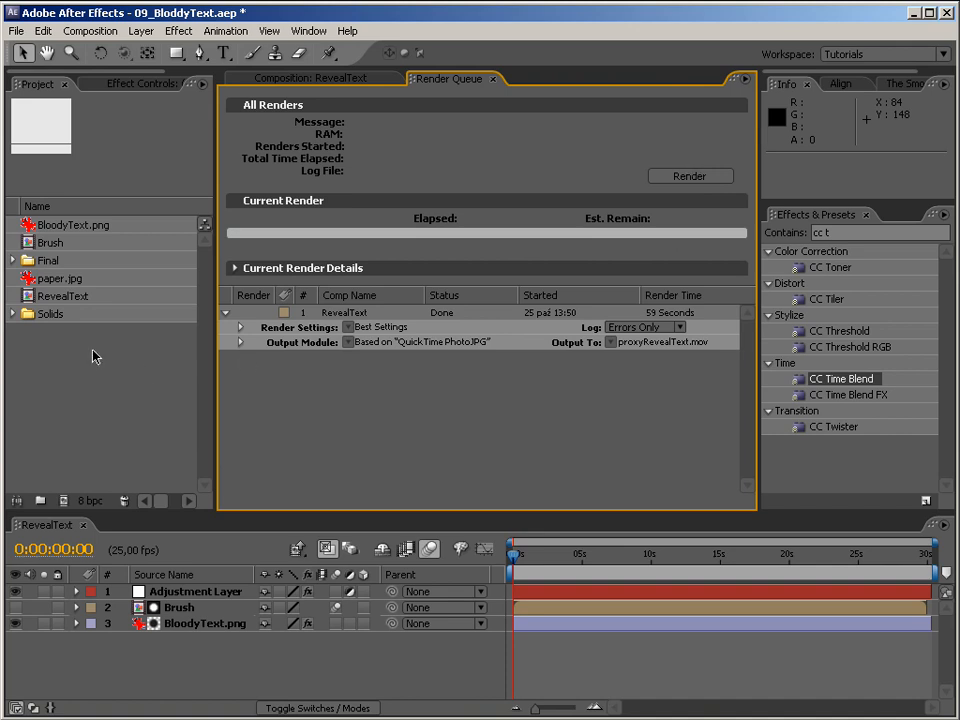
Step: Set the rendered proxyRevealText.mov as RevealText's proxy and scrub the composition to 0:00:07:15 to check it
right_click(72, 305)
mouse_move(120, 325)
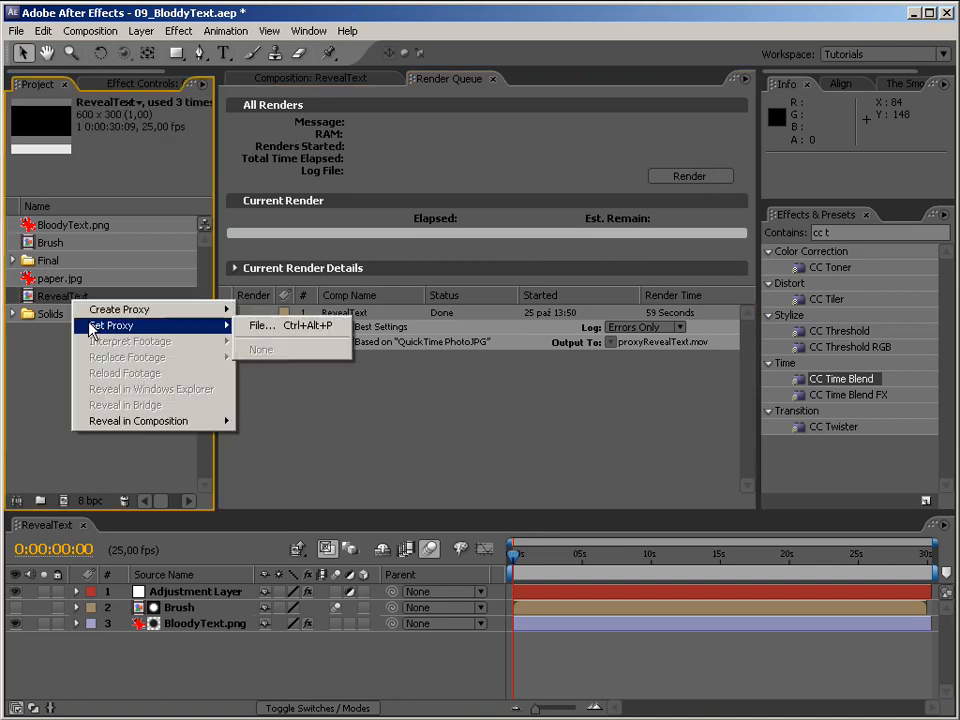
click(256, 325)
click(211, 221)
click(474, 380)
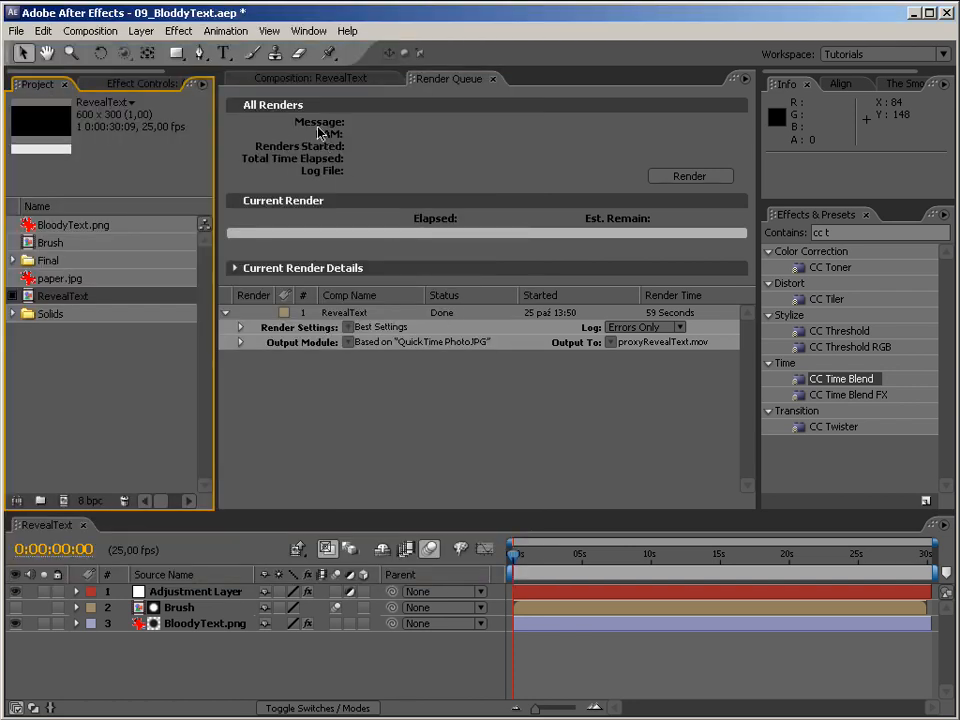
click(298, 80)
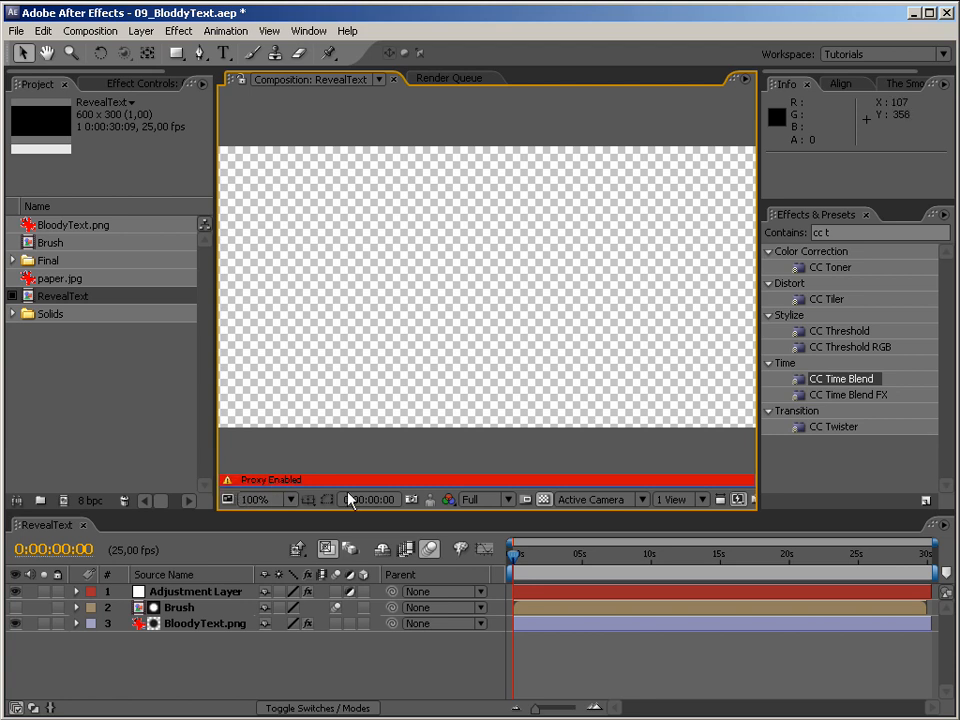
drag(512, 553, 618, 555)
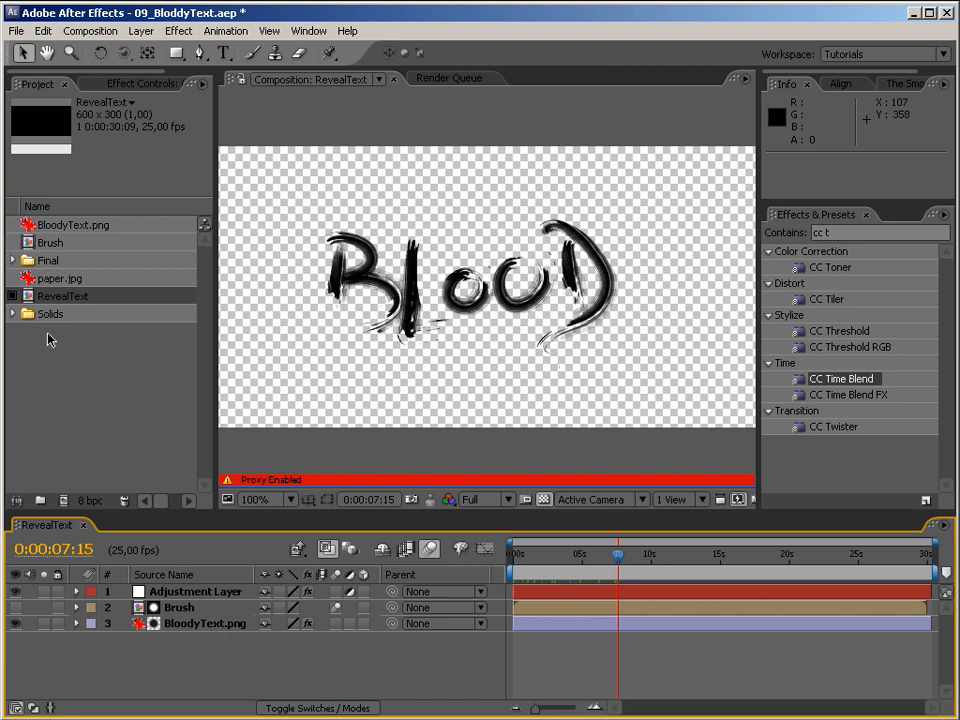
Step: Play back the RevealText composition to check how the brush reveal runs with its proxy
key(space)
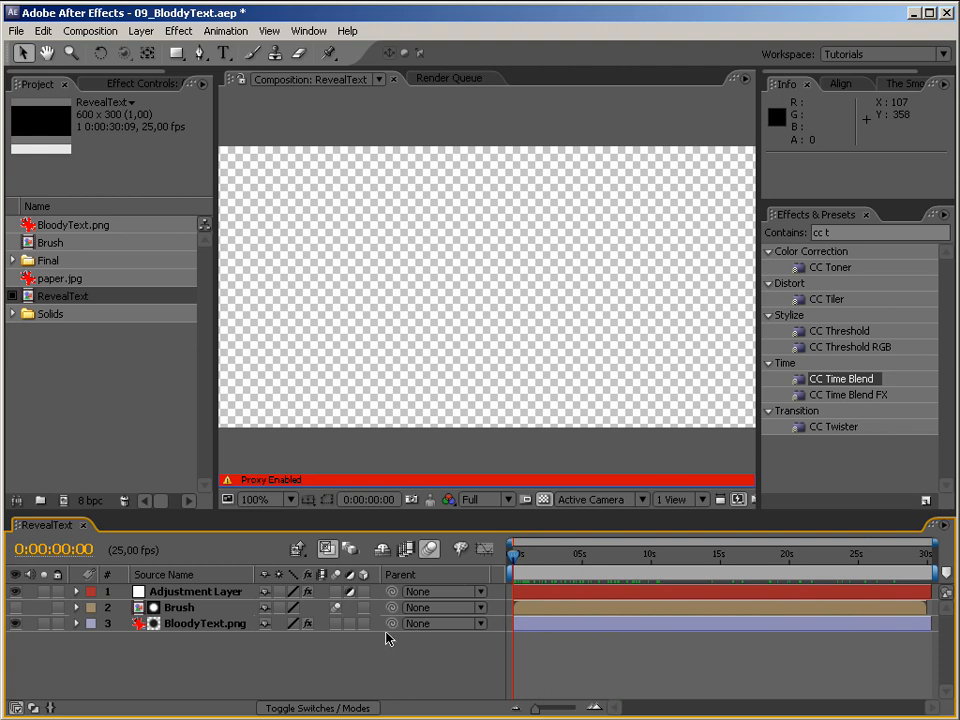
click(619, 555)
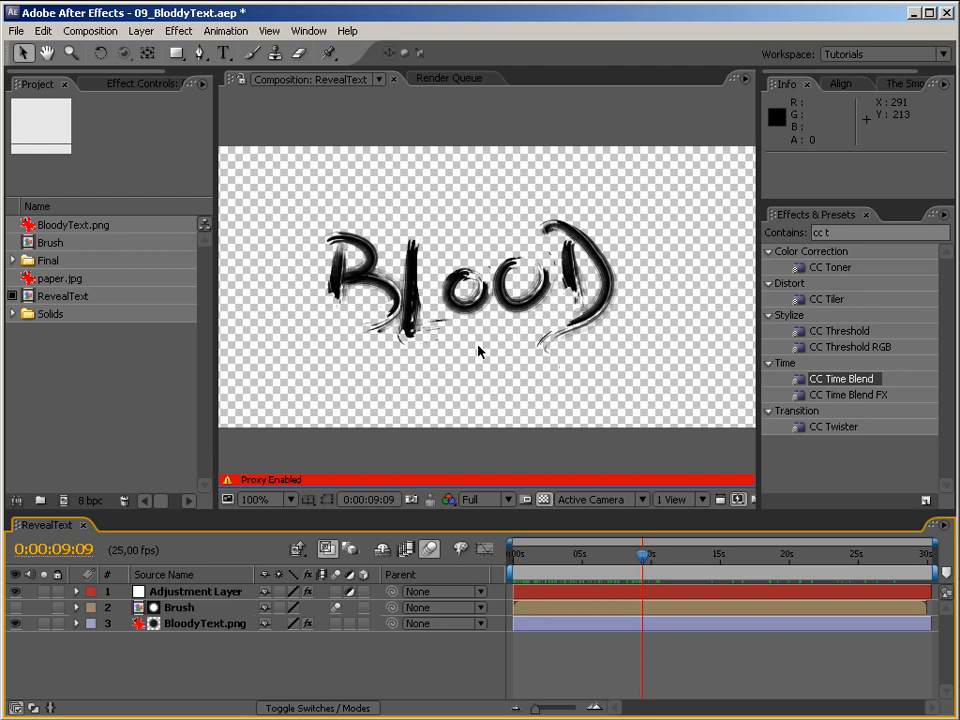
Step: Create a new composition named DripMap
click(63, 500)
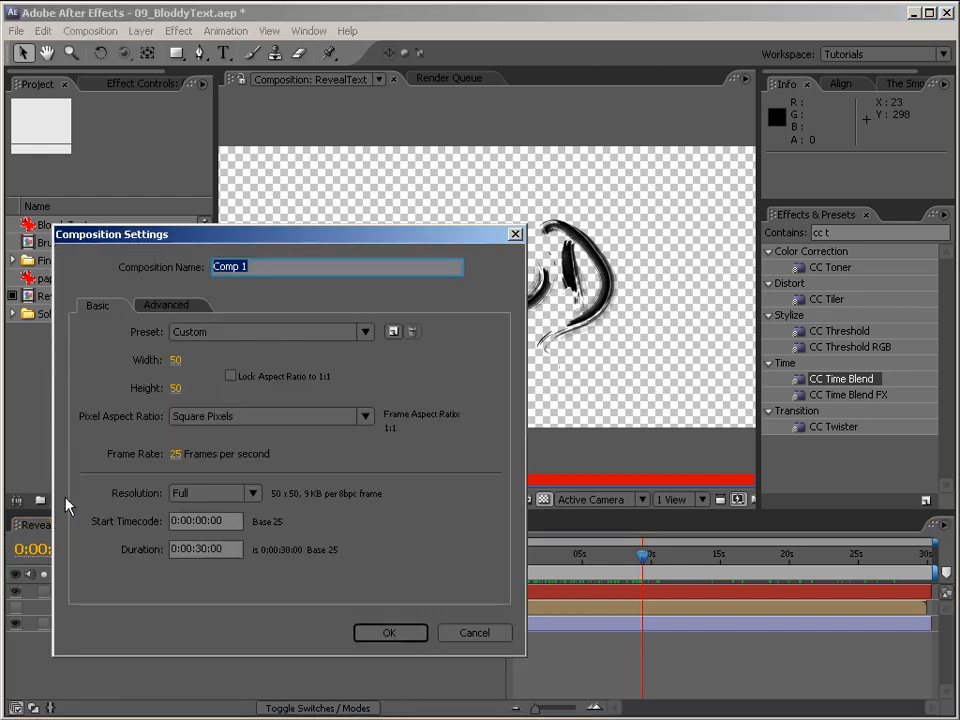
text(DripMap)
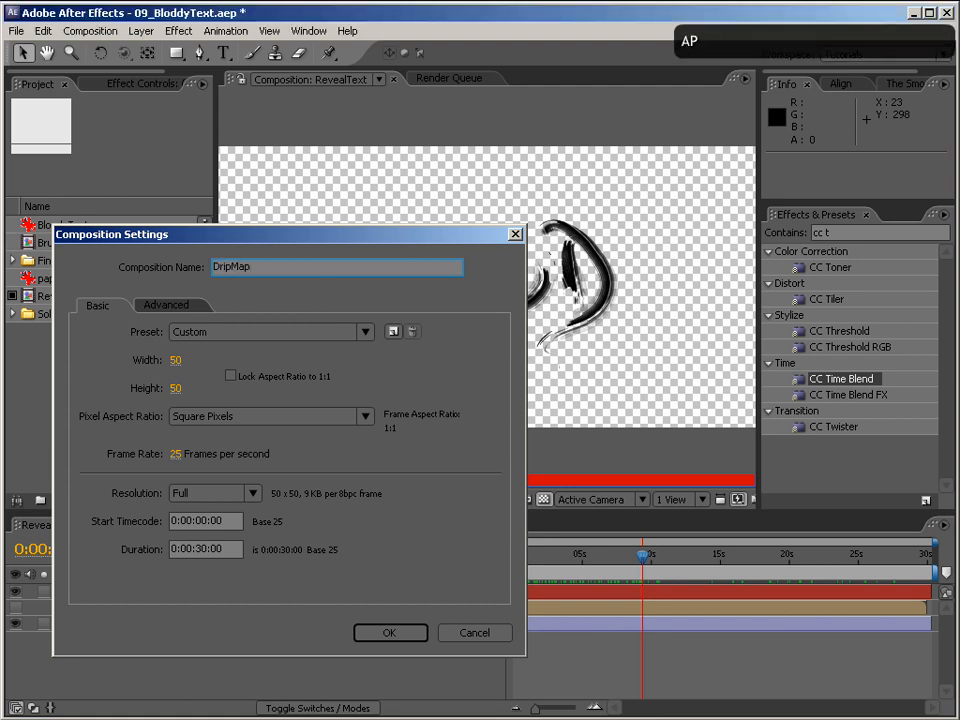
key(Return)
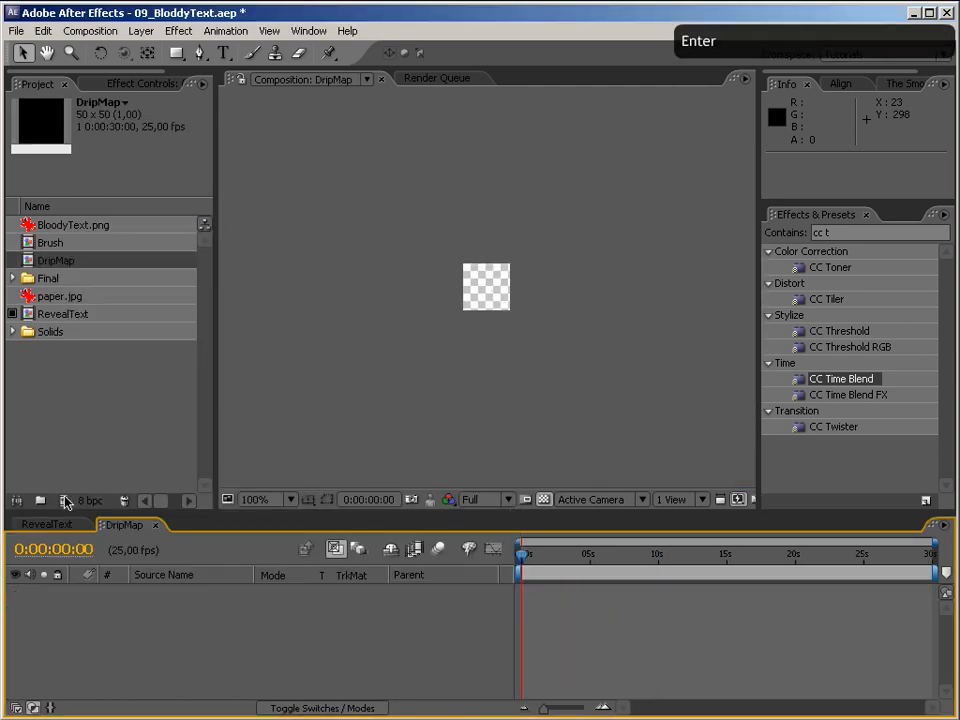
Step: Set the DripMap composition's frame size to 600 x 300 pixels
click(743, 79)
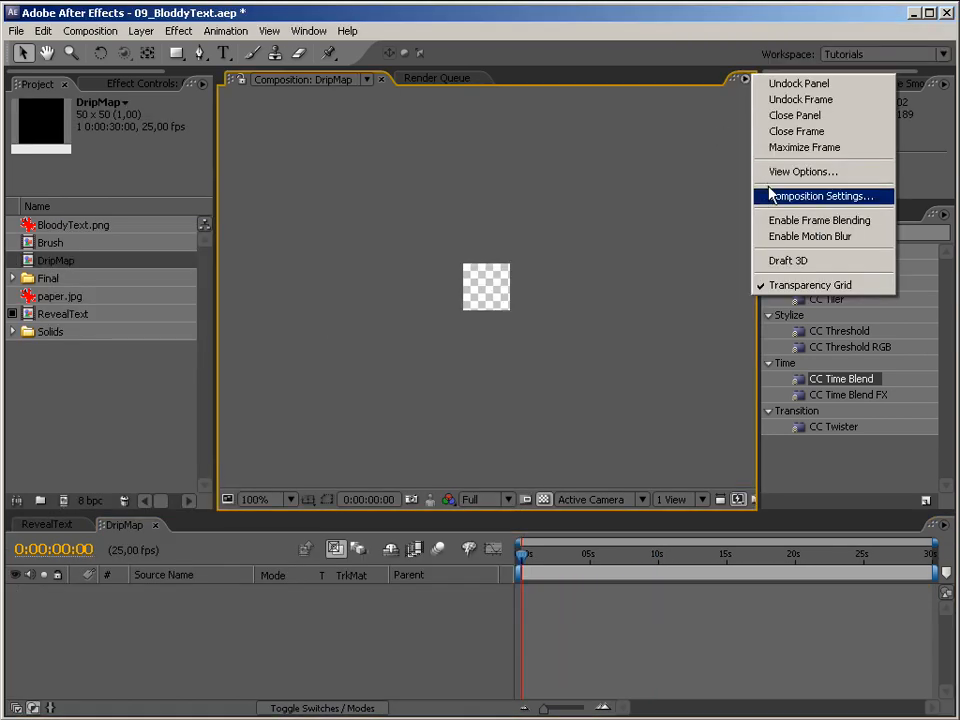
click(785, 197)
click(174, 361)
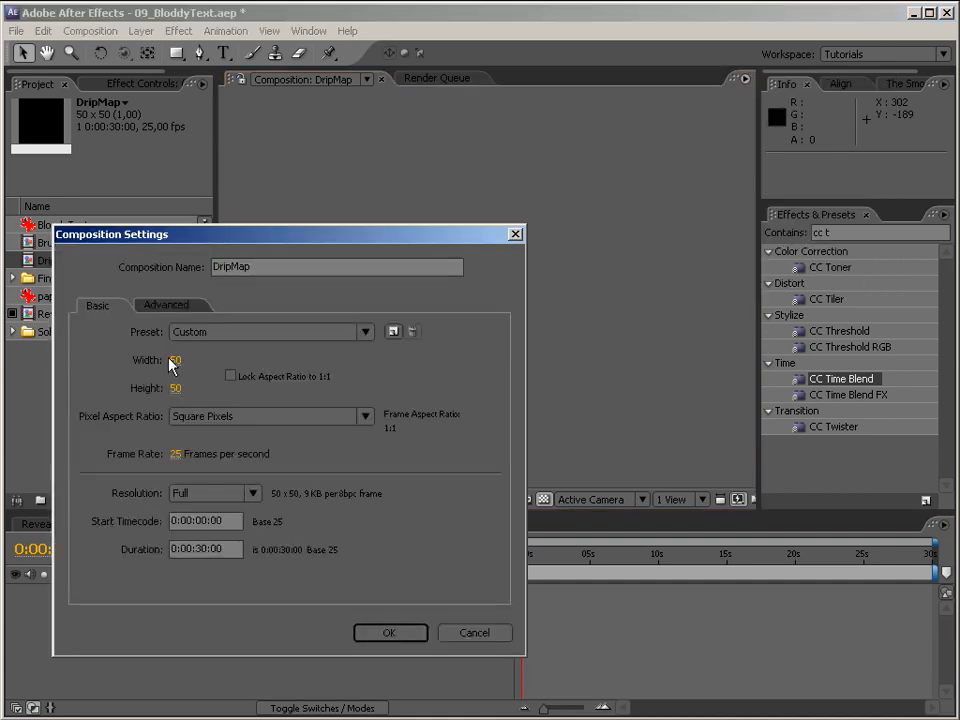
key(Tab)
click(180, 358)
text(600)
key(Tab)
text(300)
key(Return)
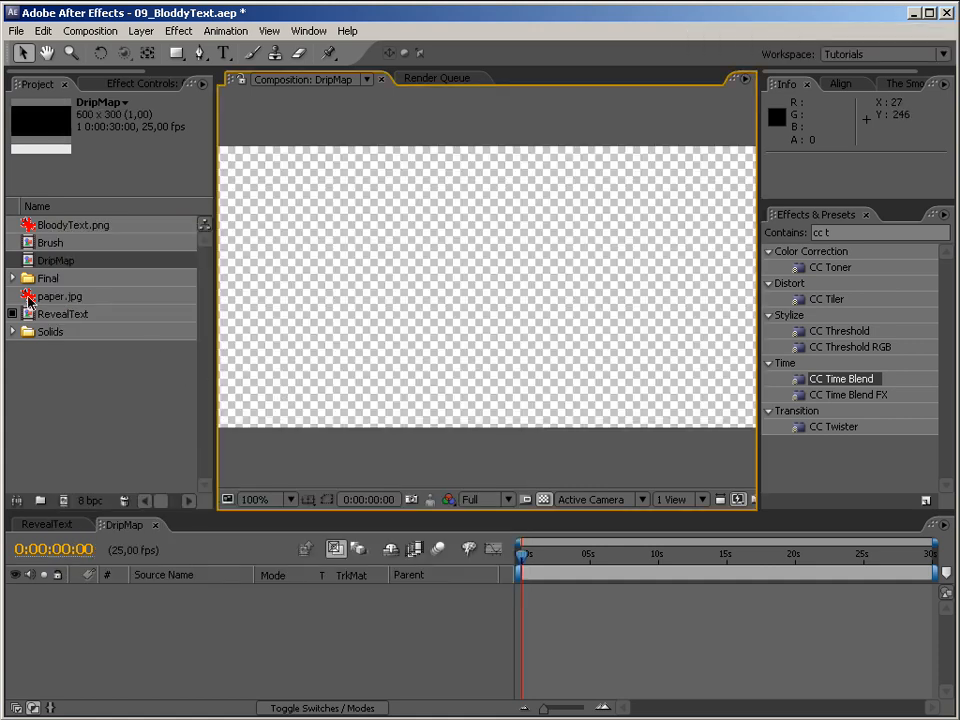
Step: Add the RevealText composition as a layer in DripMap and scrub to 0:00:10:03
drag(75, 315, 240, 619)
drag(522, 556, 660, 568)
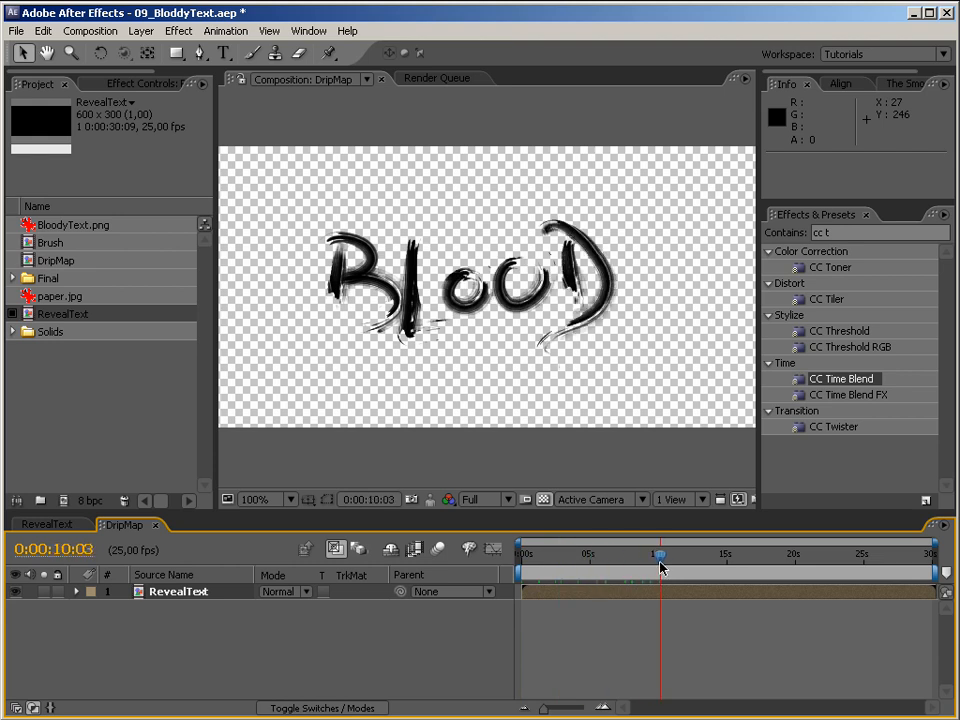
Step: Find the Particle Playground effect and apply it to the RevealText layer
drag(843, 234, 773, 240)
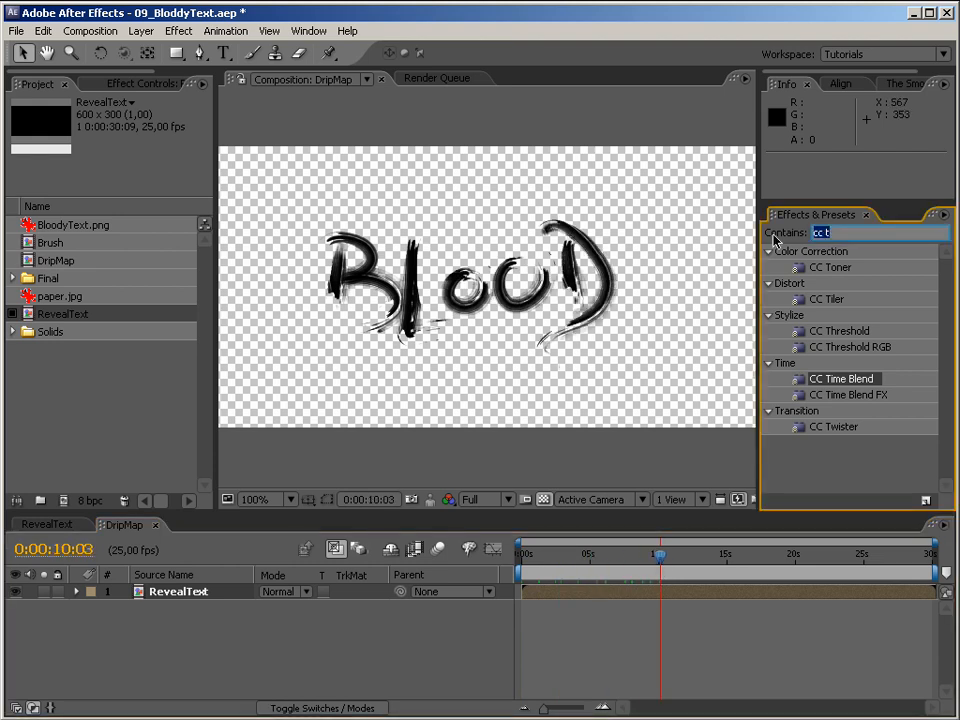
text(partic)
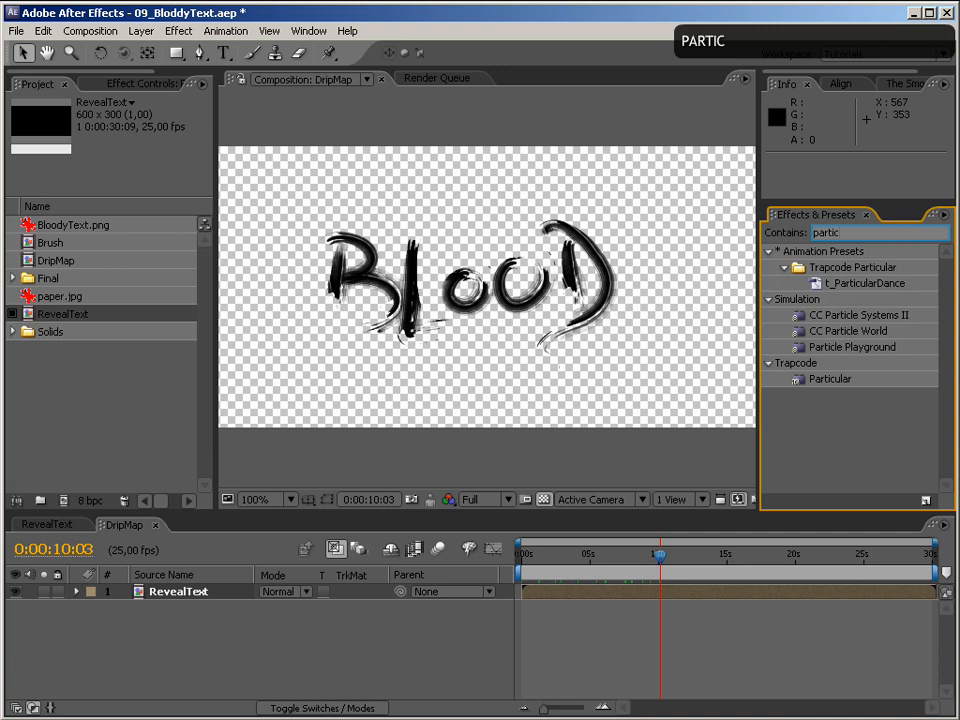
drag(850, 347, 621, 360)
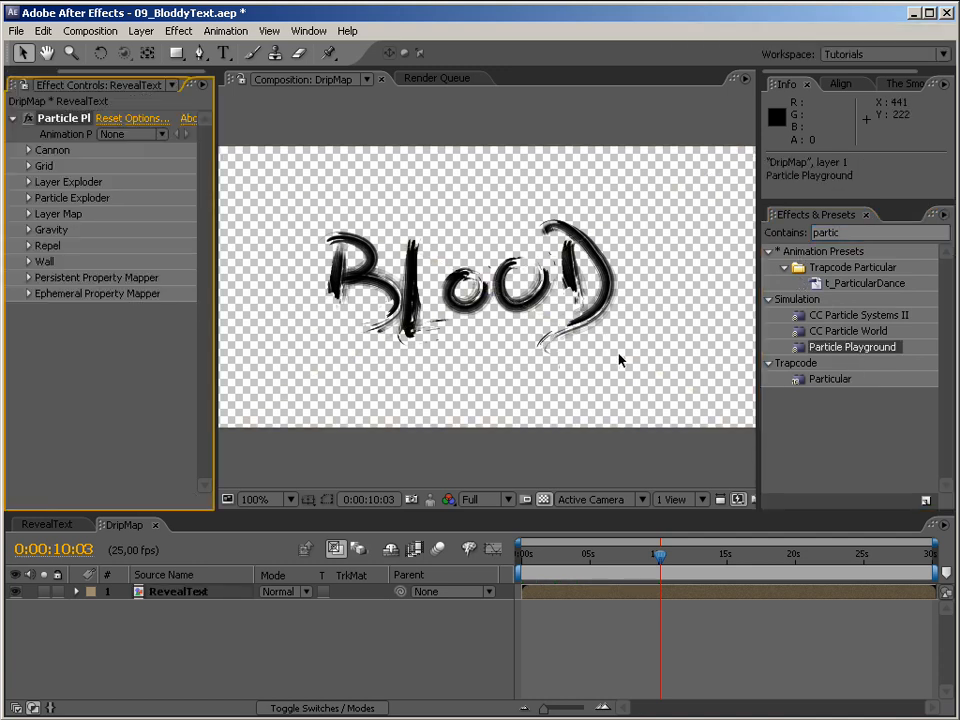
Step: Set Particle Playground's Cannon particles per second to 0
click(29, 150)
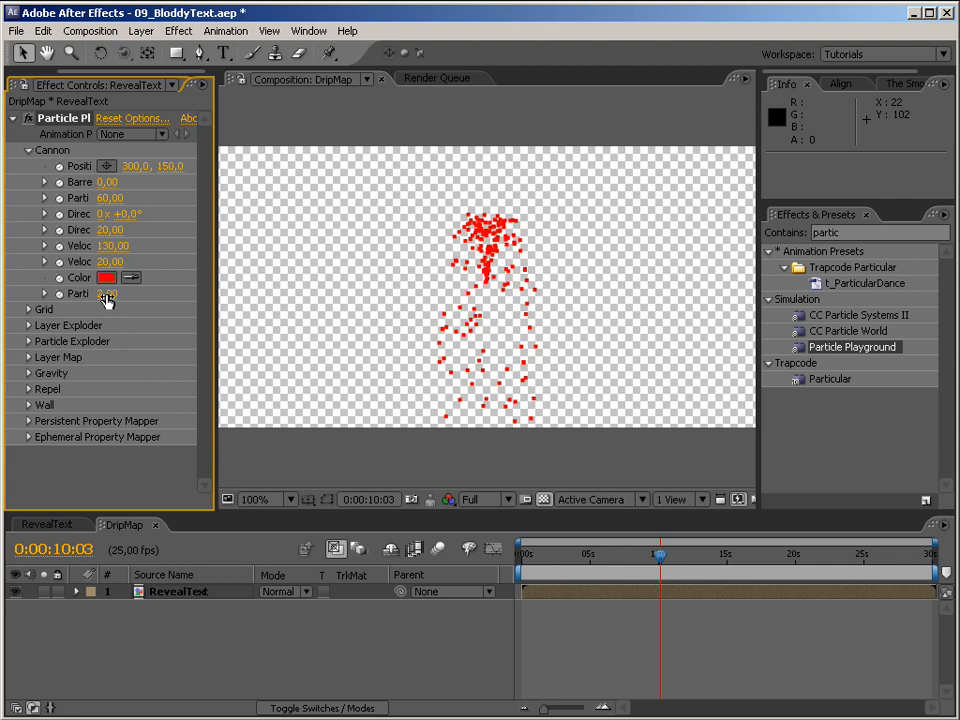
click(105, 198)
text(0)
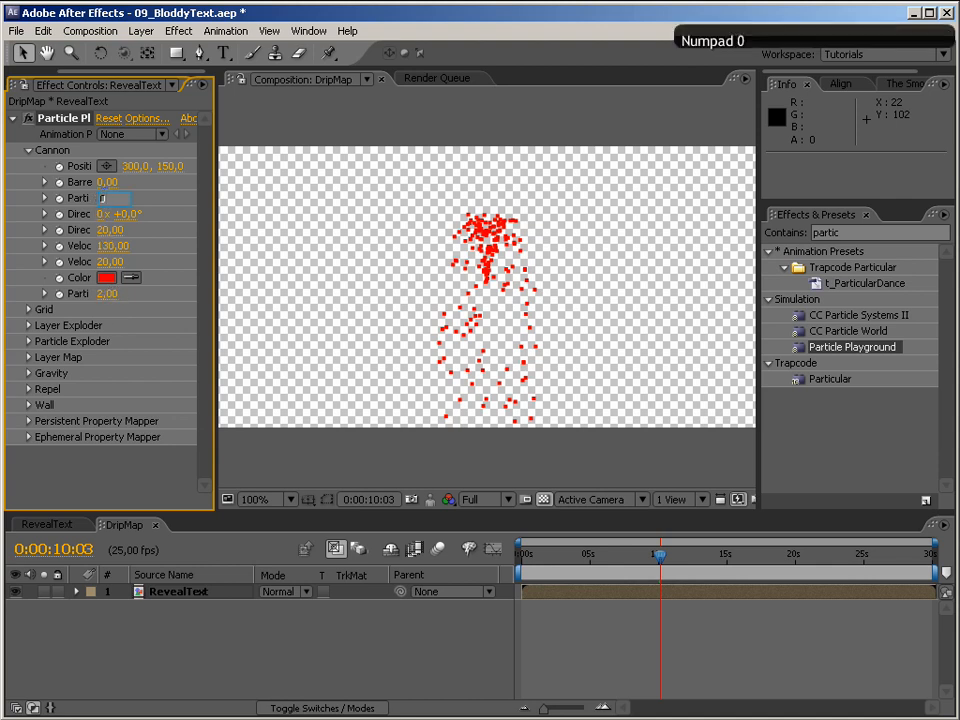
key(Return)
click(29, 150)
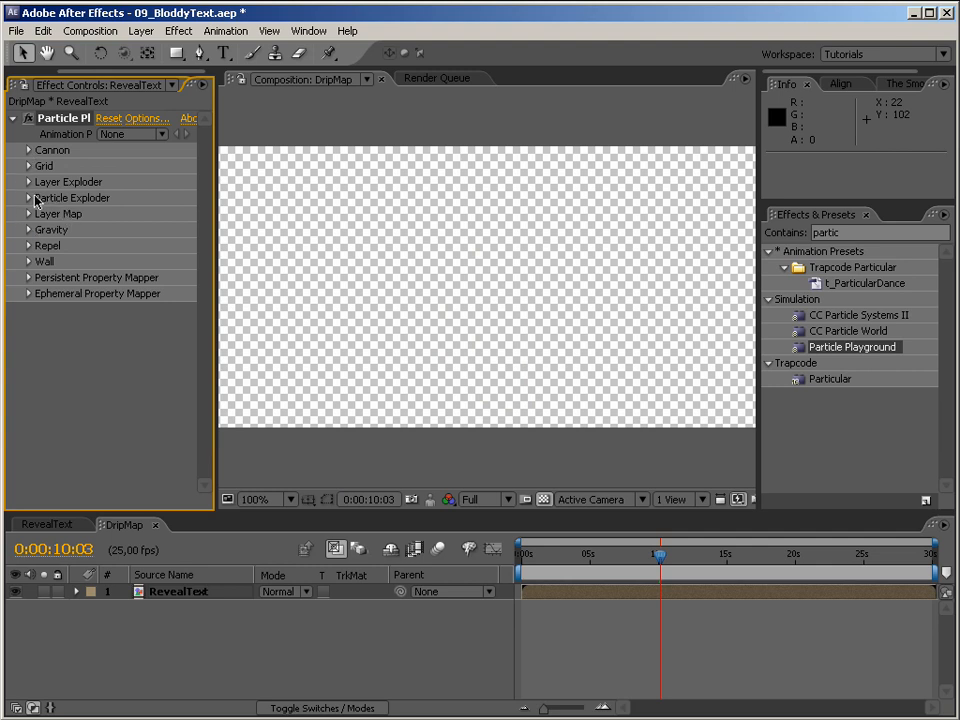
Step: Set RevealText as the layer to explode in Particle Playground's Layer Exploder
click(29, 182)
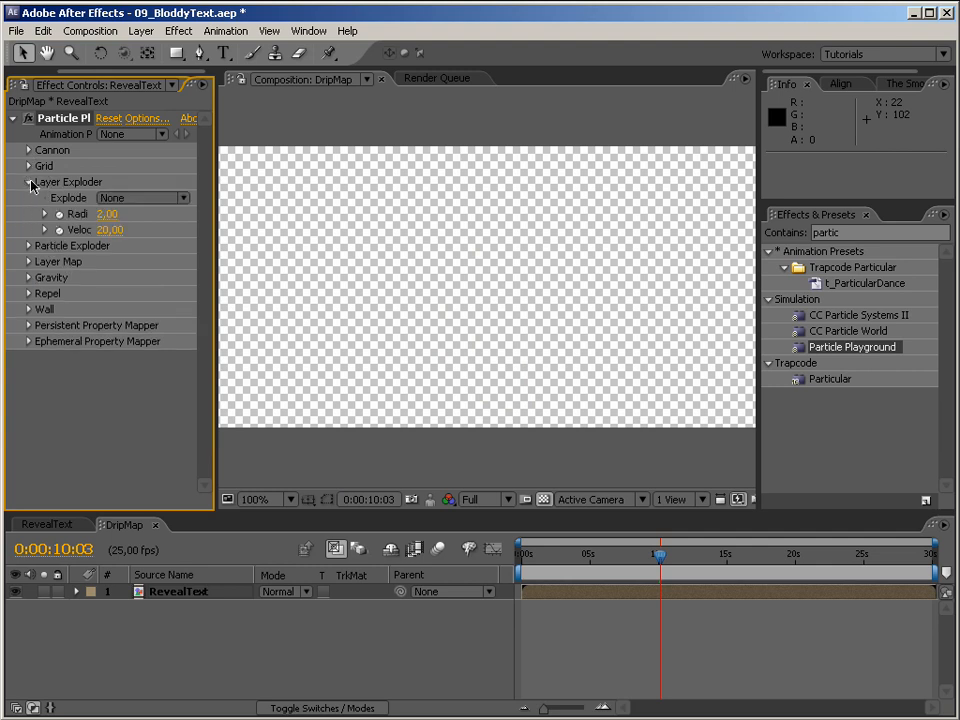
drag(213, 232, 256, 230)
click(199, 198)
click(192, 221)
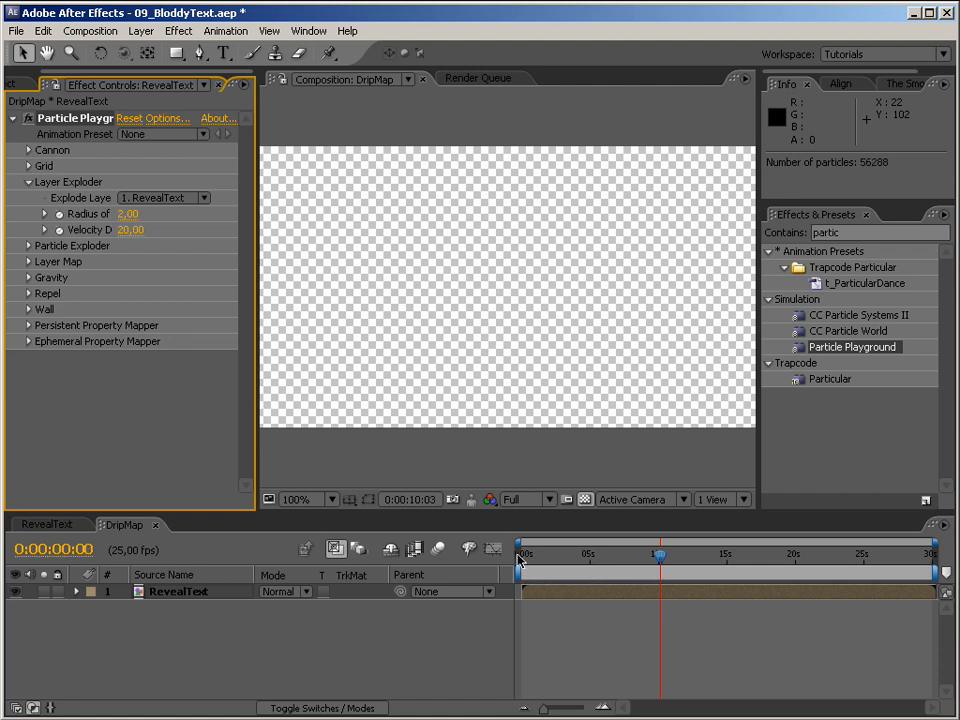
Step: Preview the particle effect from the start of DripMap and remove Particle Playground from RevealText
click(519, 556)
key(KP_0)
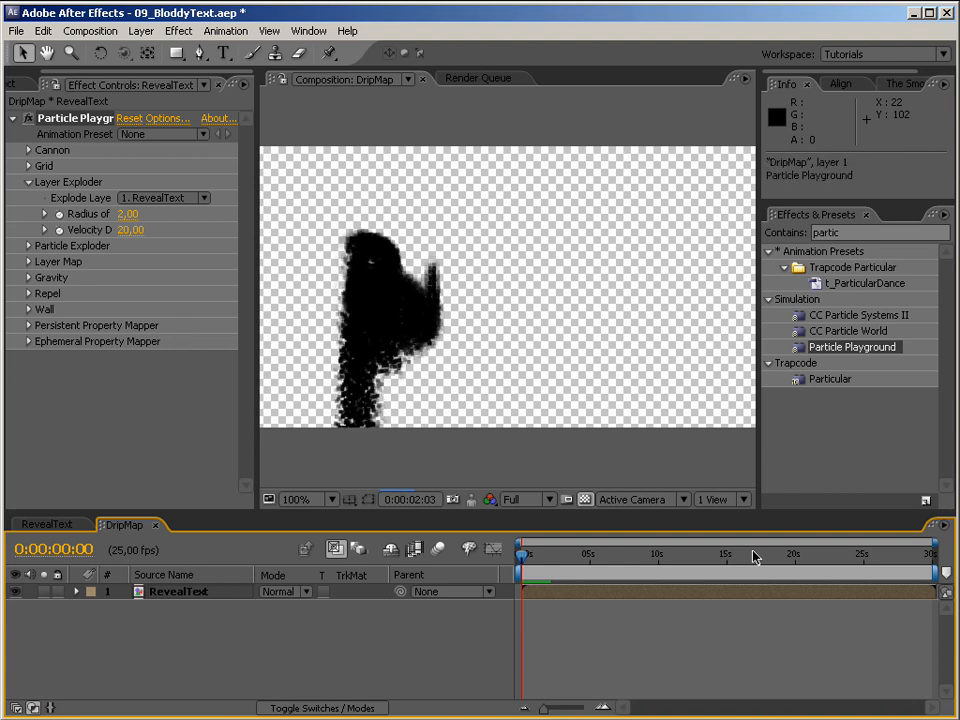
key(KP_0)
key(KP_0)
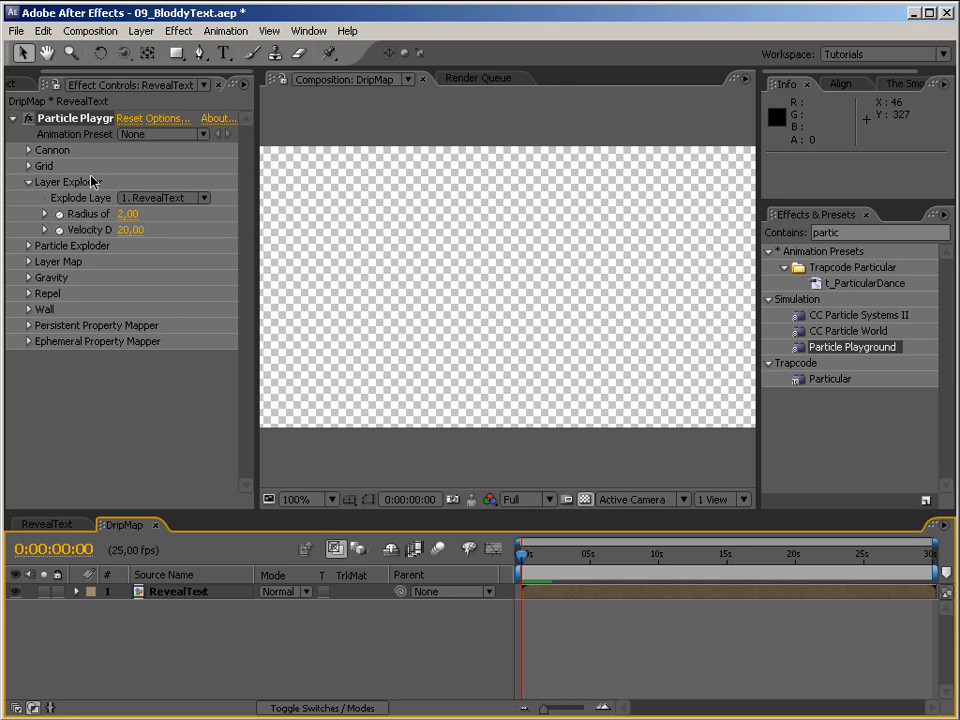
click(95, 118)
key(Delete)
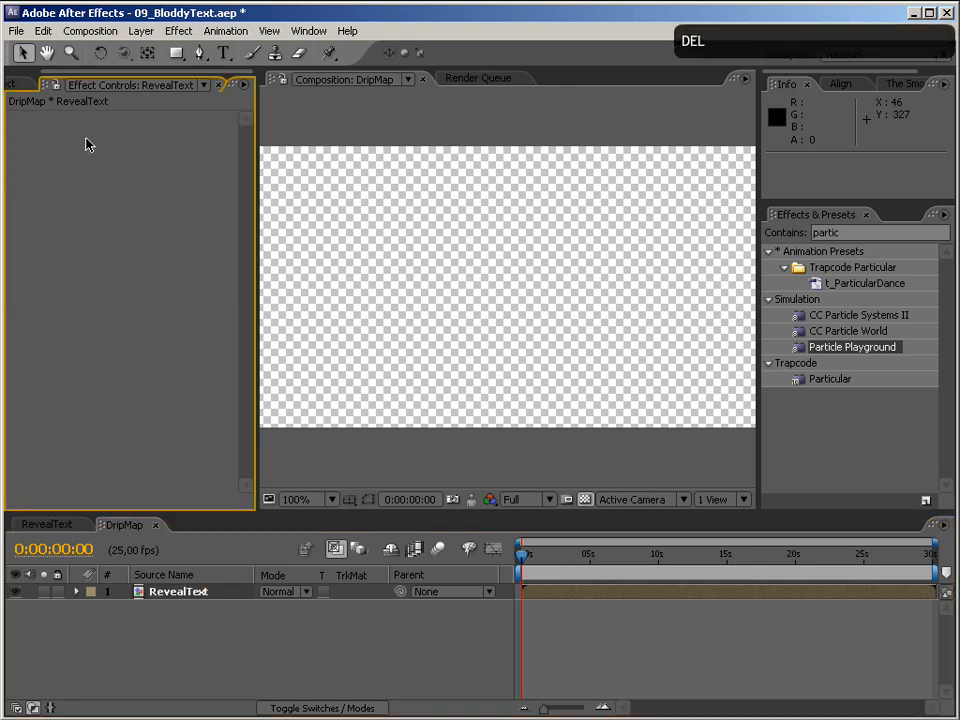
Step: Apply the Bevel Edges effect to RevealText at 0:00:08:21 and turn off the transparency grid
drag(522, 556, 643, 562)
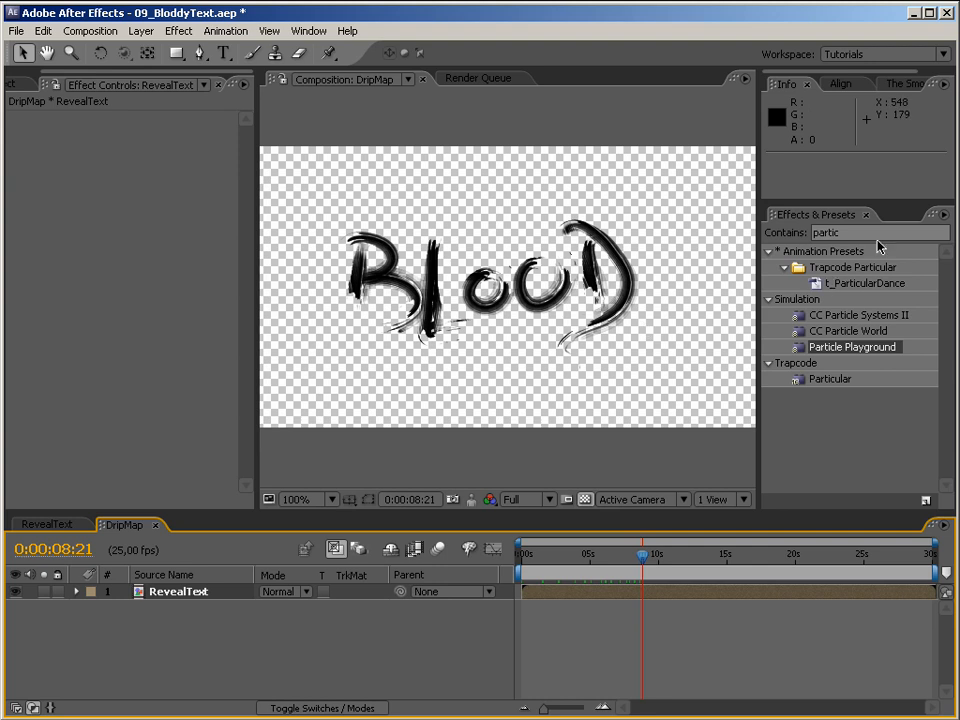
drag(856, 233, 809, 232)
key(Delete)
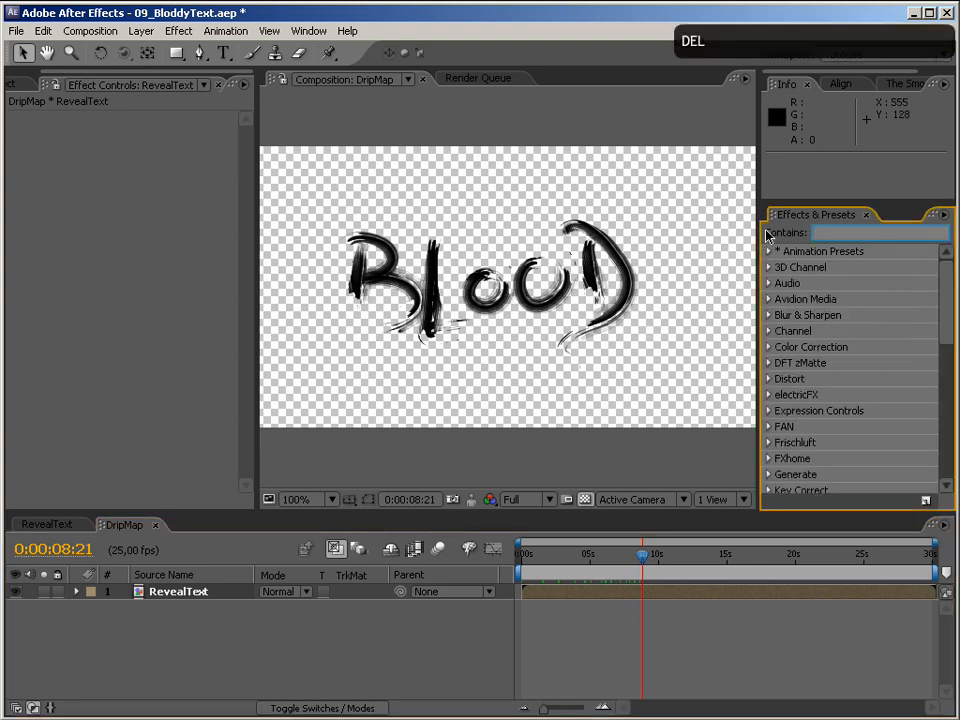
text(bevel)
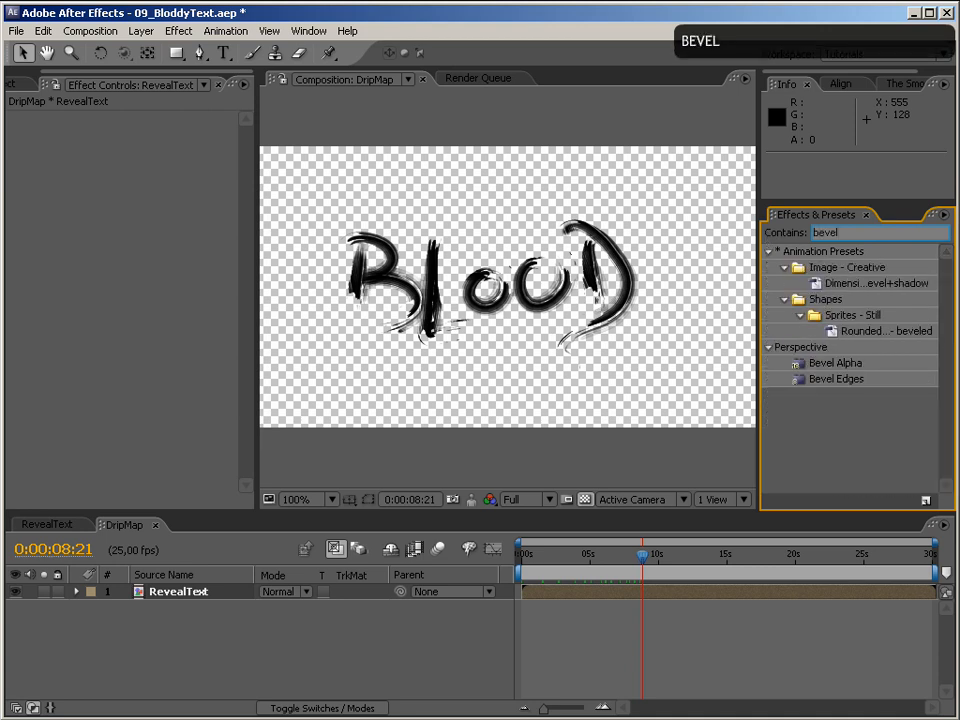
drag(843, 380, 495, 334)
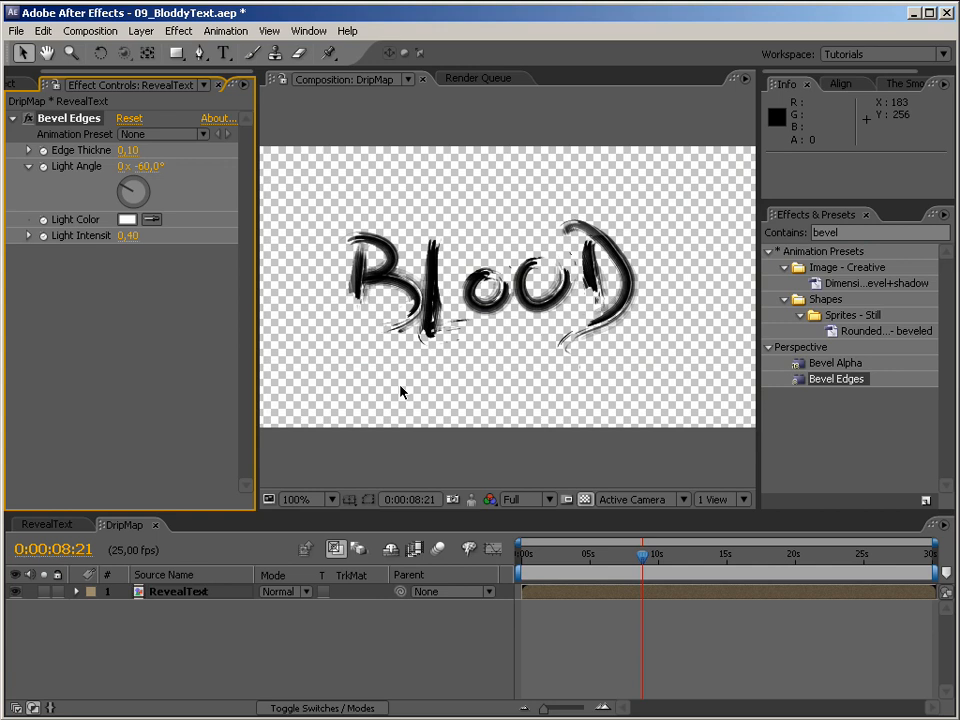
click(584, 499)
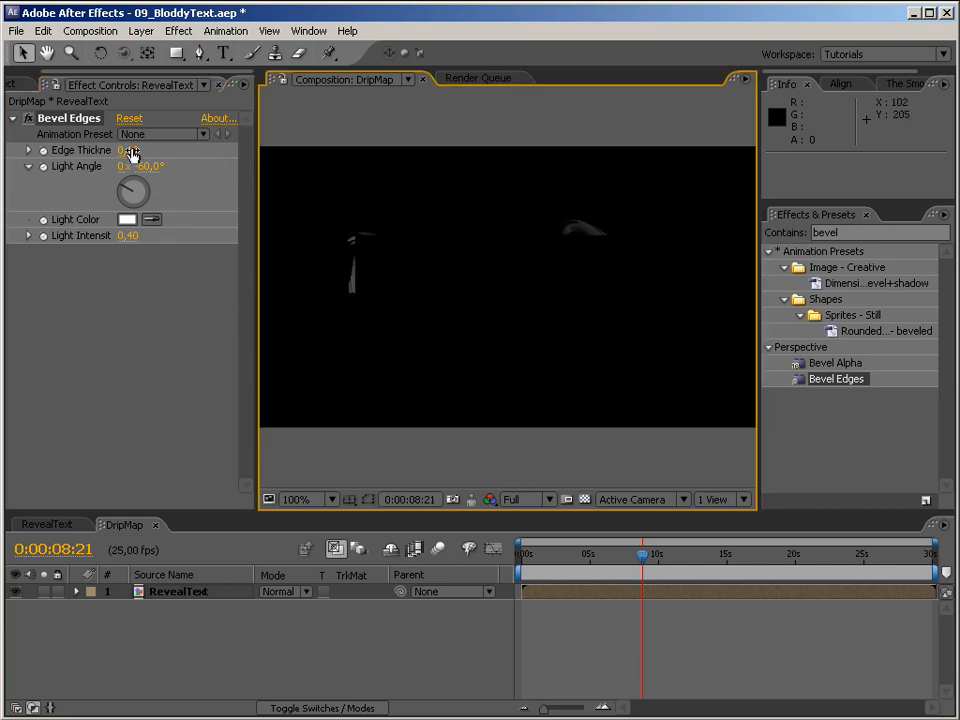
Step: Try another light angle on Bevel Edges, and replace the effect on RevealText with Bevel Alpha
drag(146, 166, 351, 201)
click(97, 122)
key(Delete)
drag(846, 364, 514, 339)
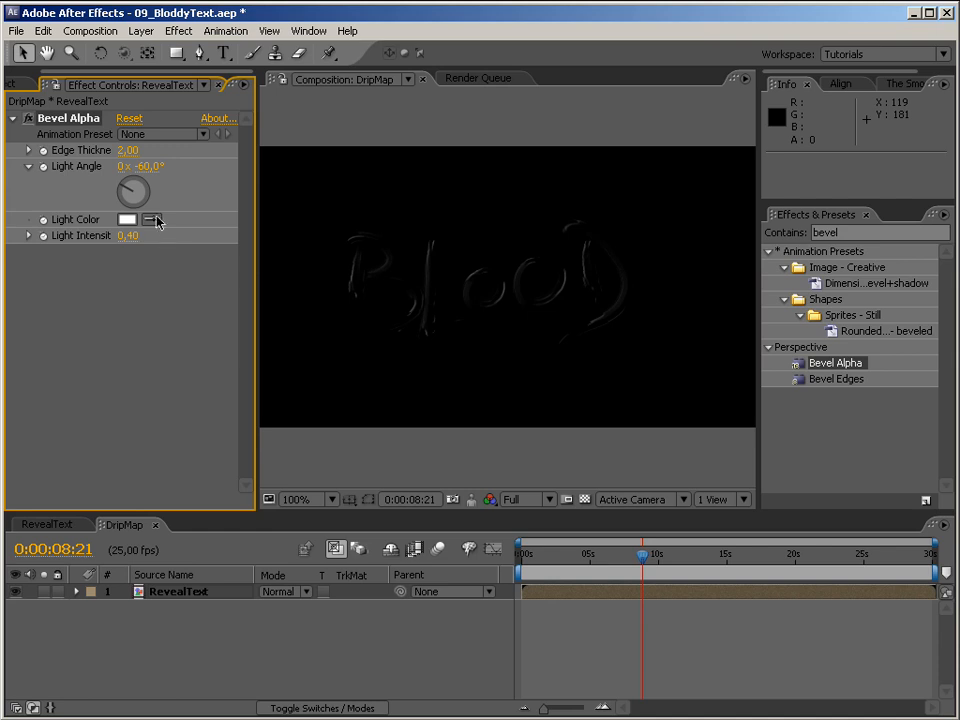
Step: Set Bevel Alpha's edge thickness to 3.70, light intensity to 1.00 and light angle to 180°
drag(126, 151, 136, 151)
drag(125, 237, 238, 237)
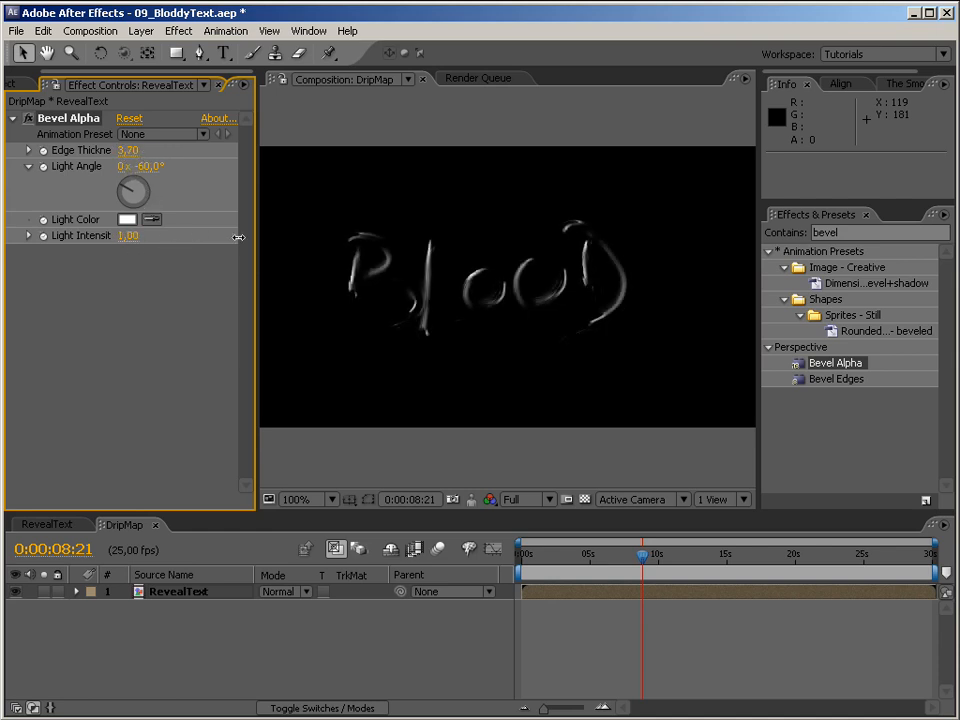
drag(153, 166, 384, 155)
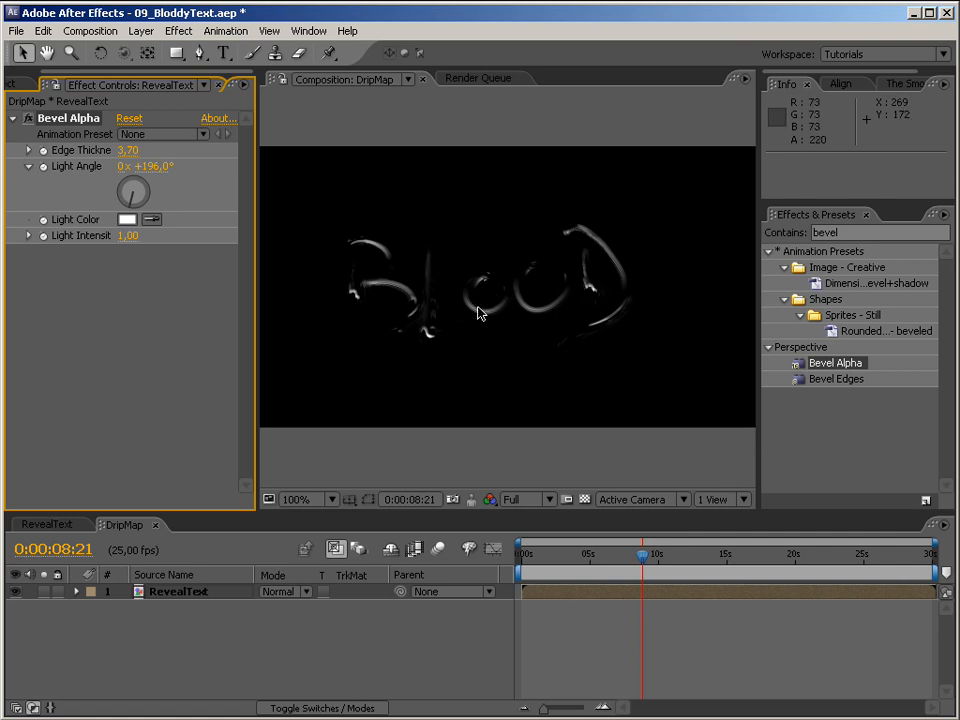
click(150, 166)
text(1)
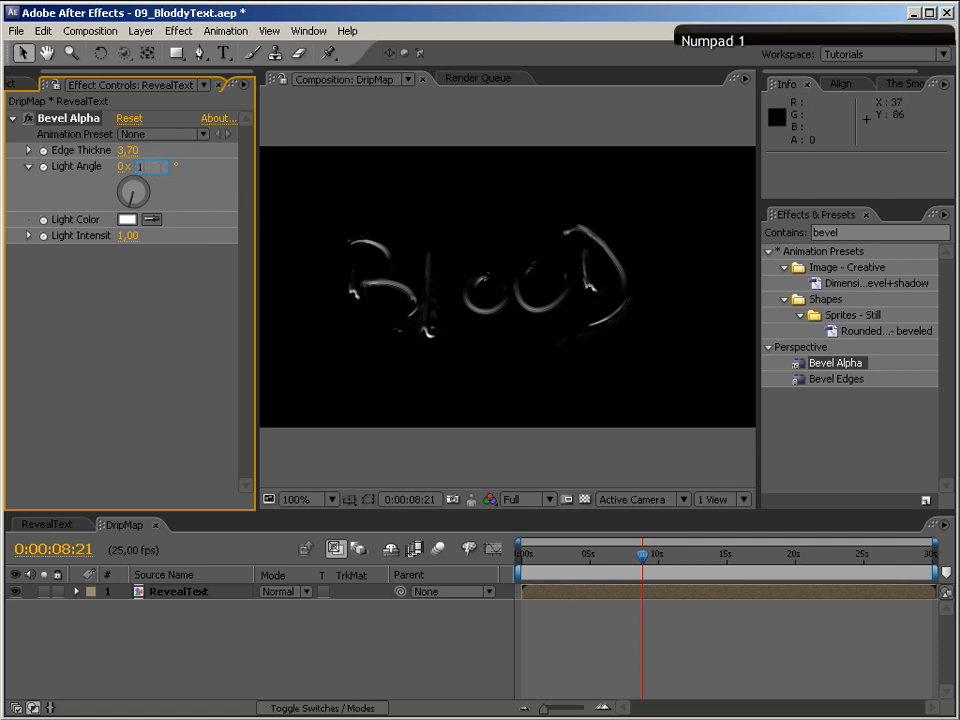
text(800)
key(BackSpace)
key(Return)
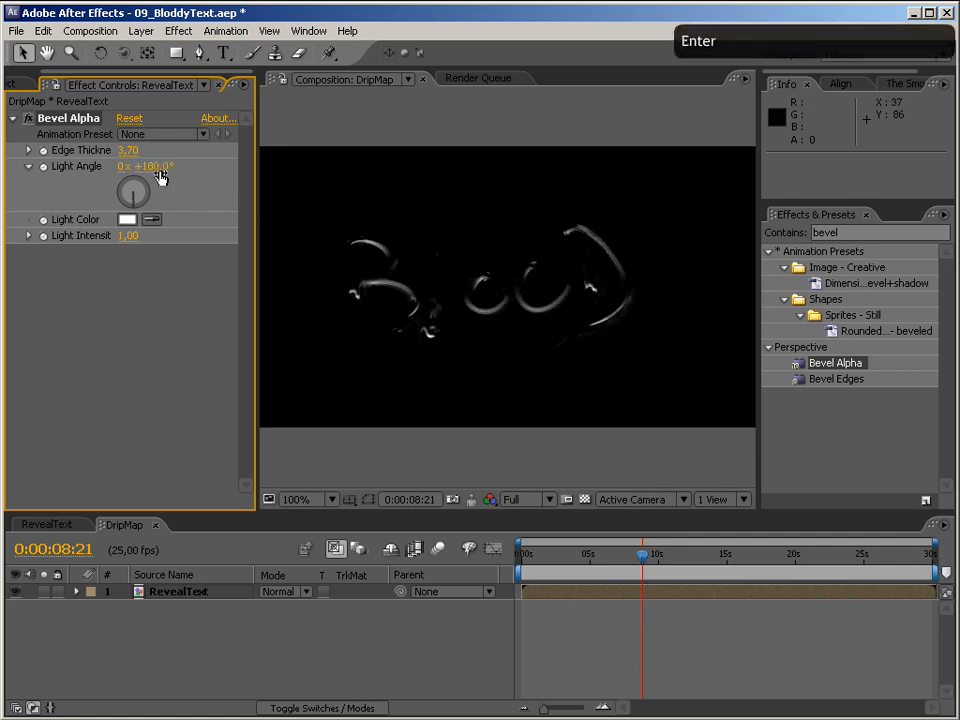
Step: Try different Bevel Alpha edge thicknesses and settle on 6.90
drag(126, 149, 212, 133)
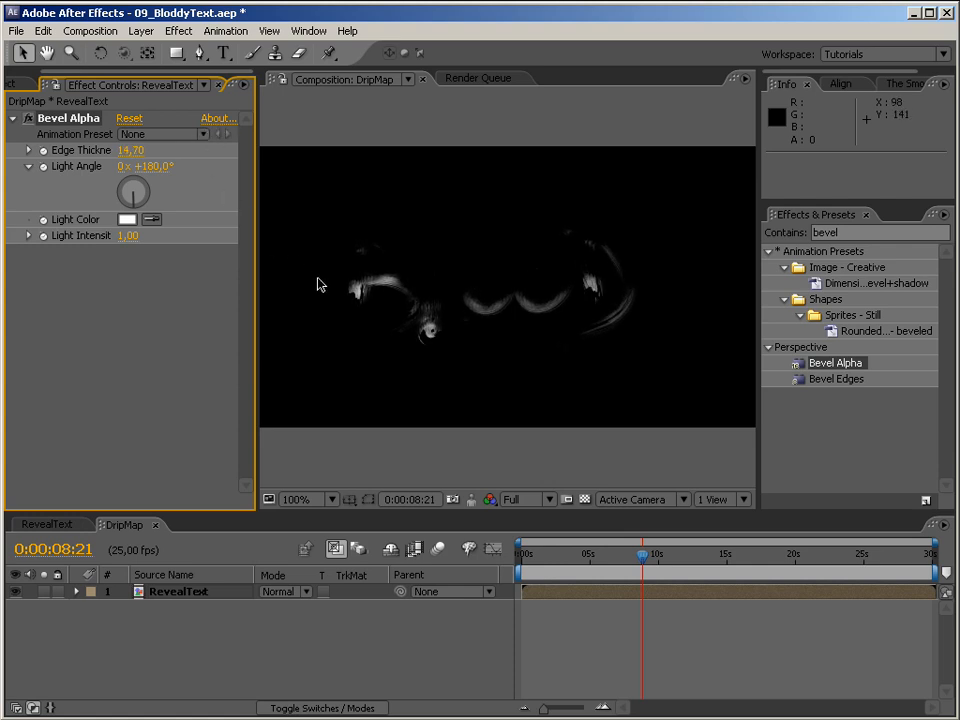
drag(131, 151, 34, 151)
mouse_move(131, 151)
mouse_down()
mouse_move(205, 134)
mouse_move(132, 132)
mouse_up()
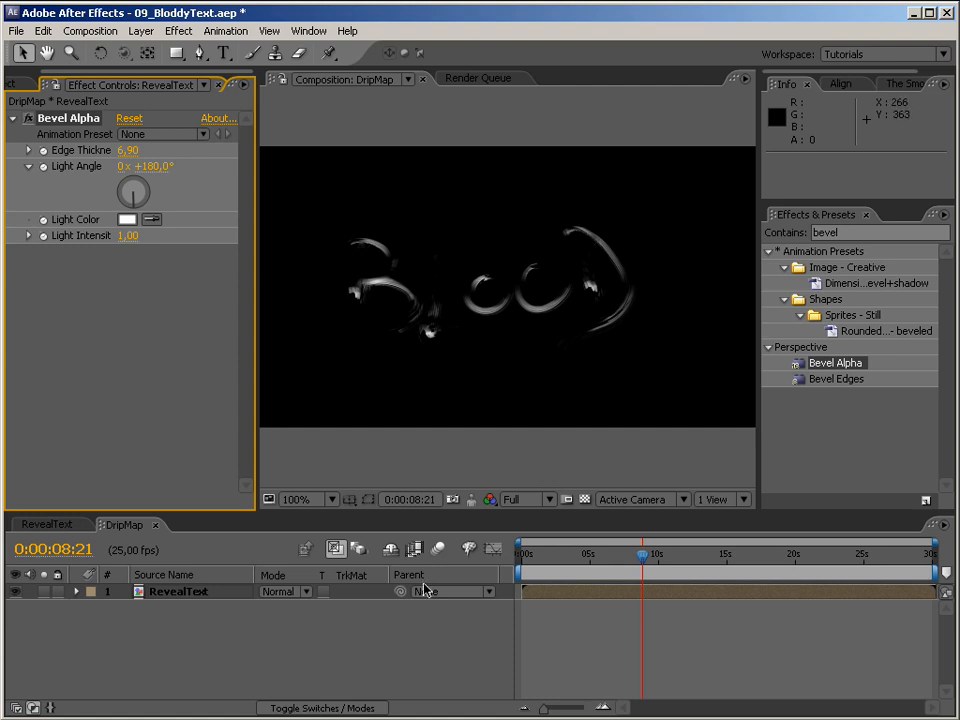
Step: Add a white solid layer above RevealText in the DripMap composition
right_click(208, 660)
mouse_move(232, 668)
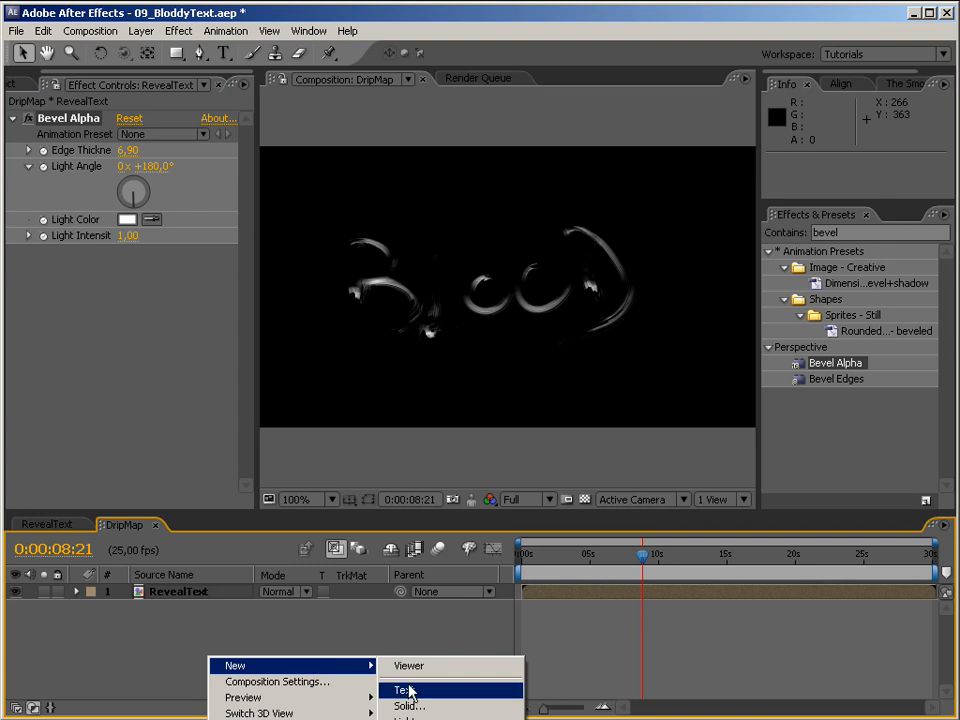
click(430, 707)
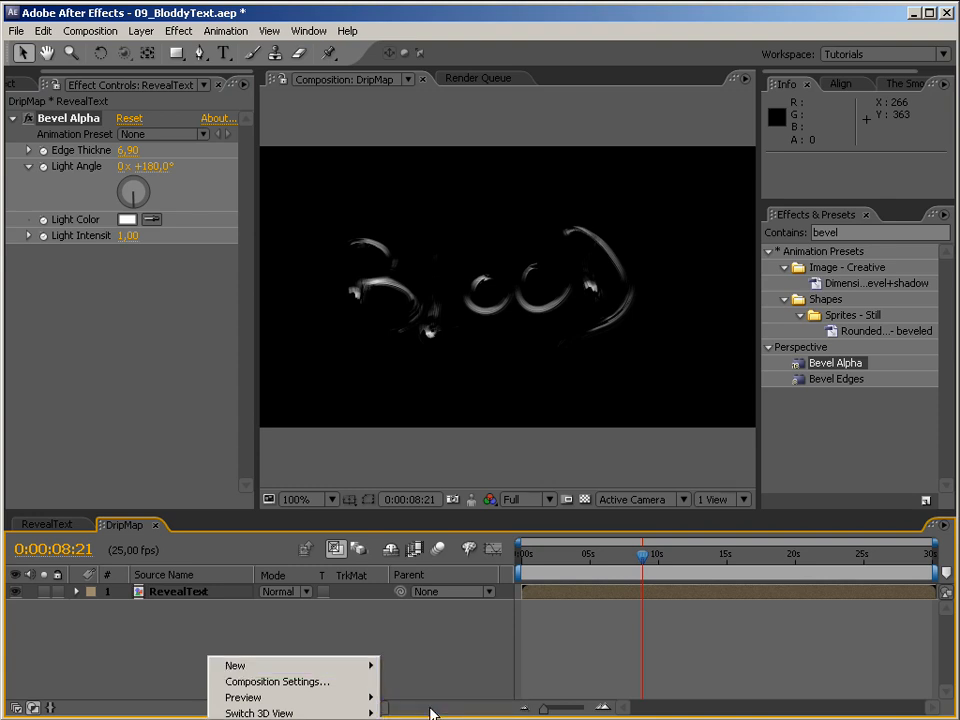
click(533, 430)
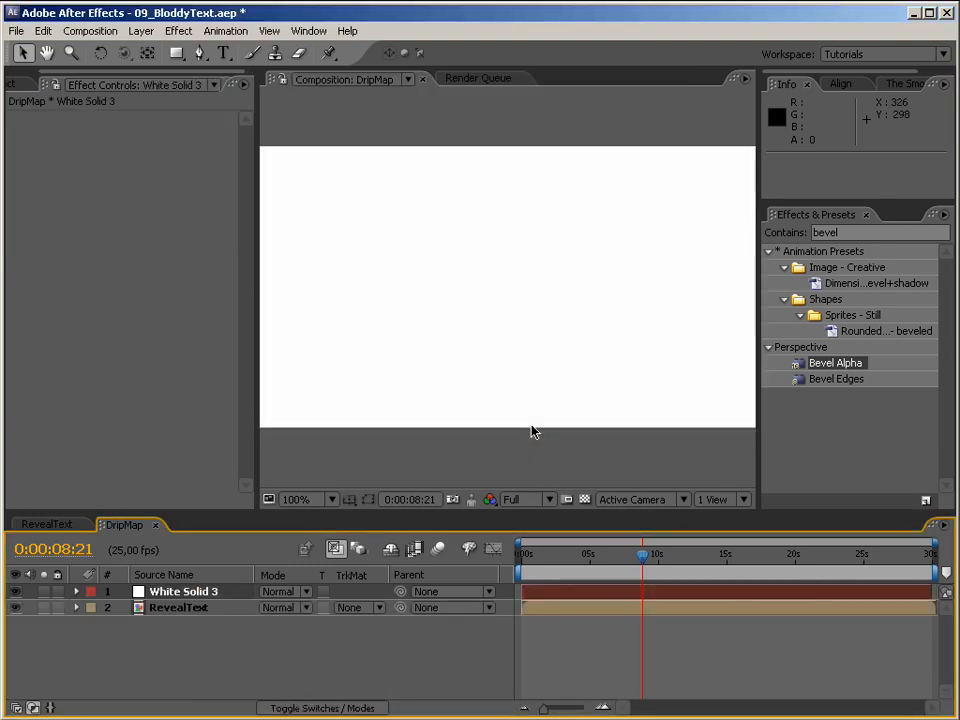
Step: Find the Fractal Noise effect and apply it to the white solid in the DripMap composition
click(860, 232)
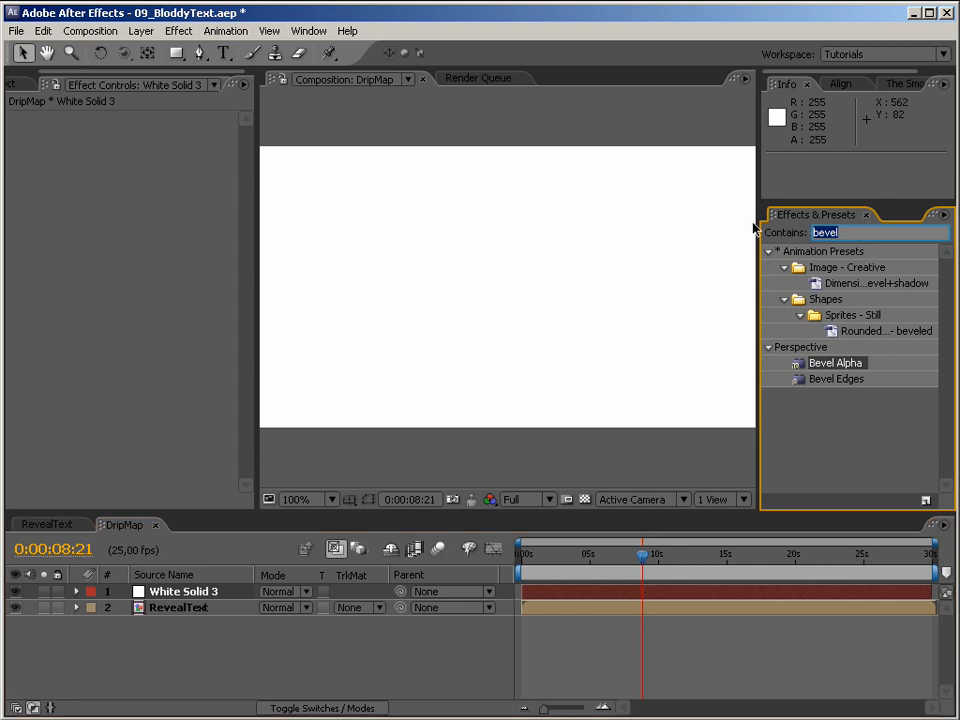
text(fractsal)
key(BackSpace)
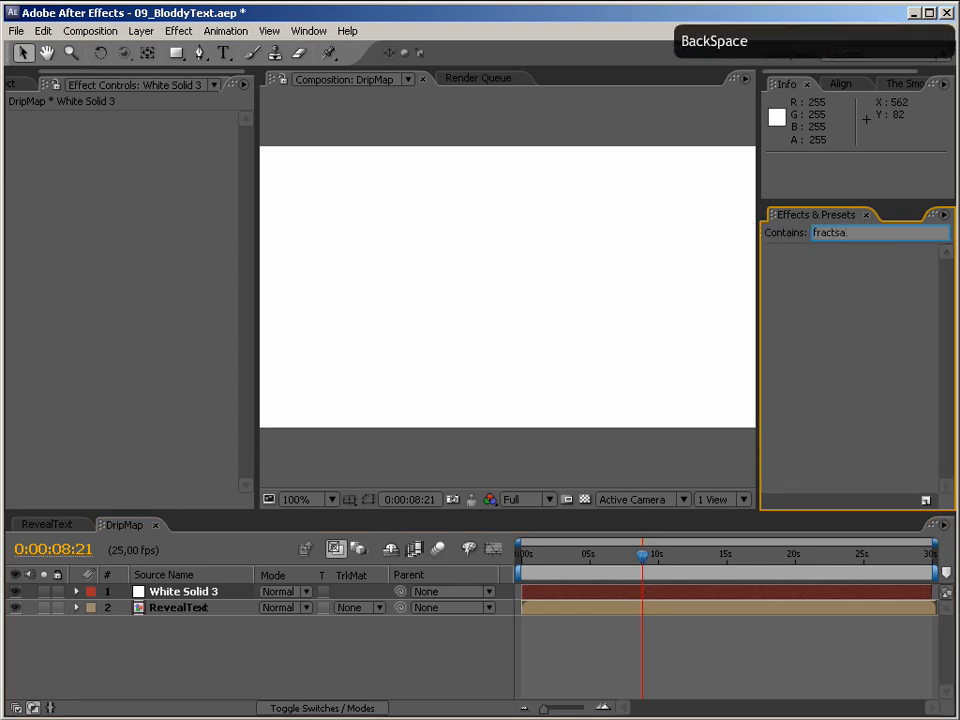
key(BackSpace)
key(BackSpace)
text(a)
drag(816, 347, 546, 334)
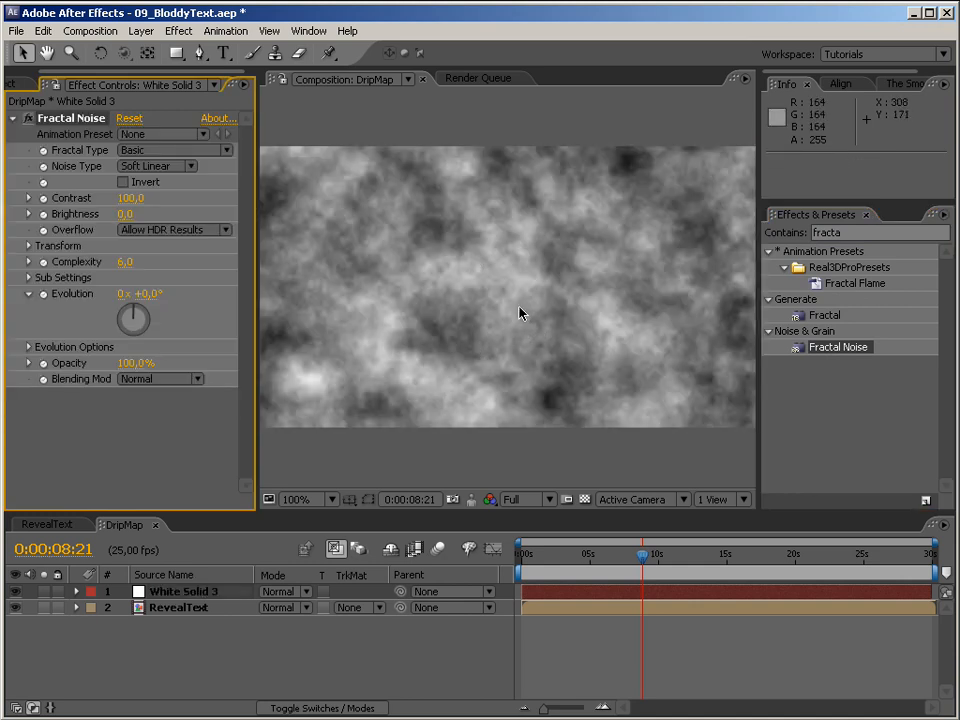
click(178, 608)
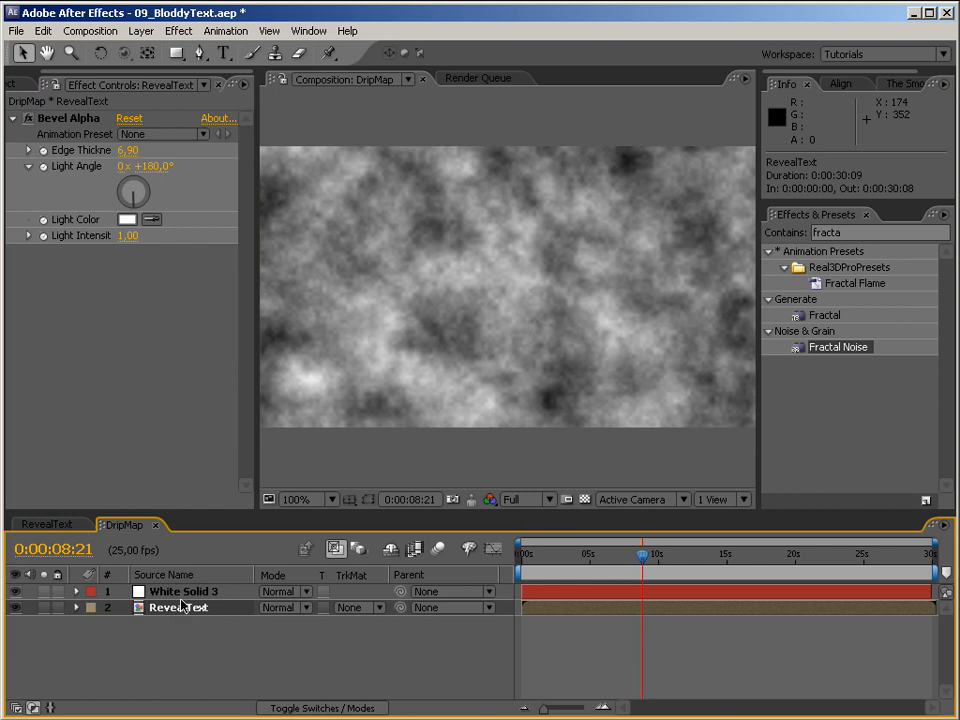
click(184, 592)
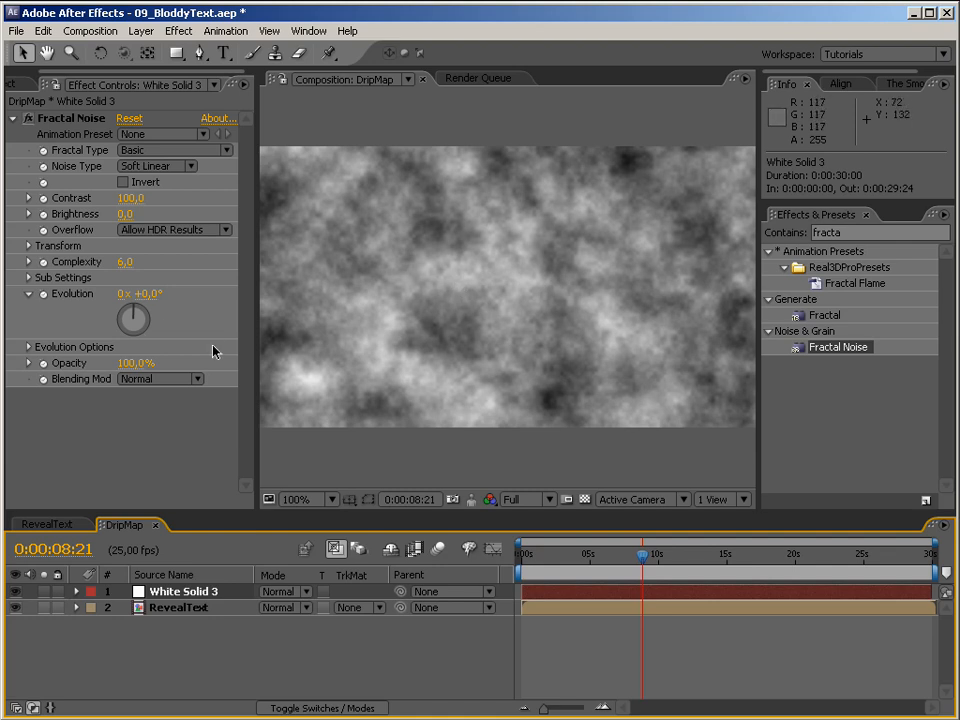
click(162, 607)
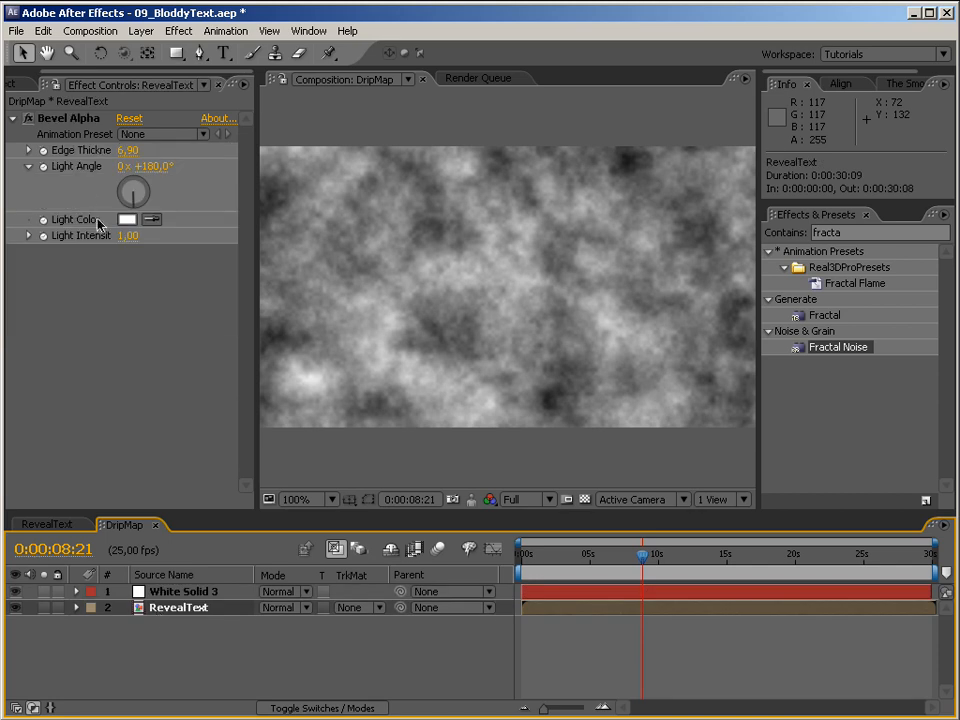
Step: Set the white solid's Fractal Noise to the Linear noise type and reduce its uniform scale to 2.0
click(185, 592)
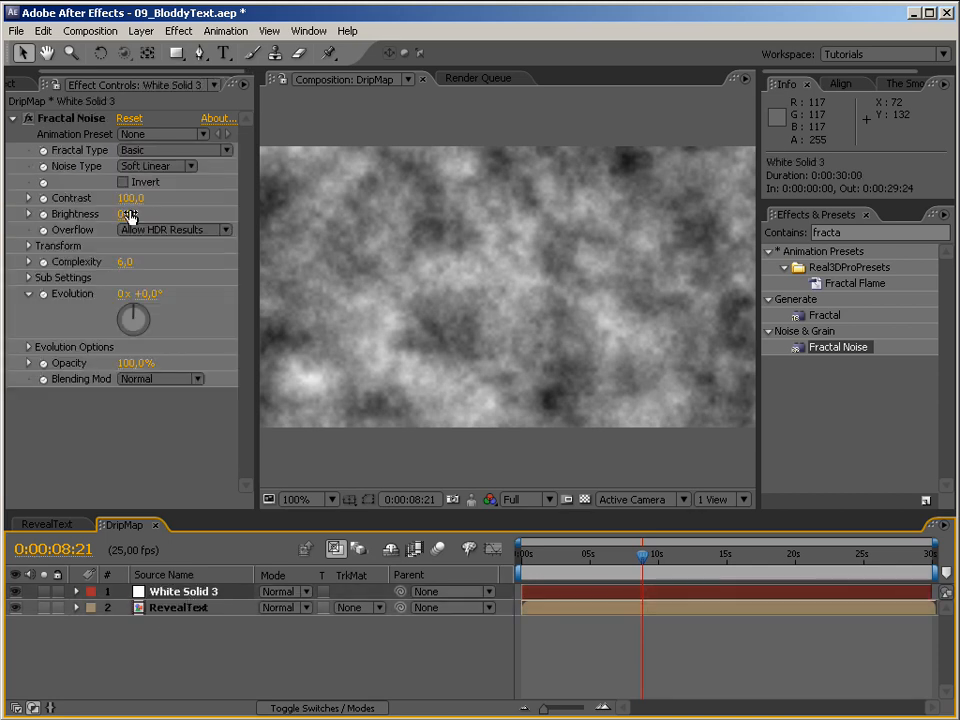
click(124, 262)
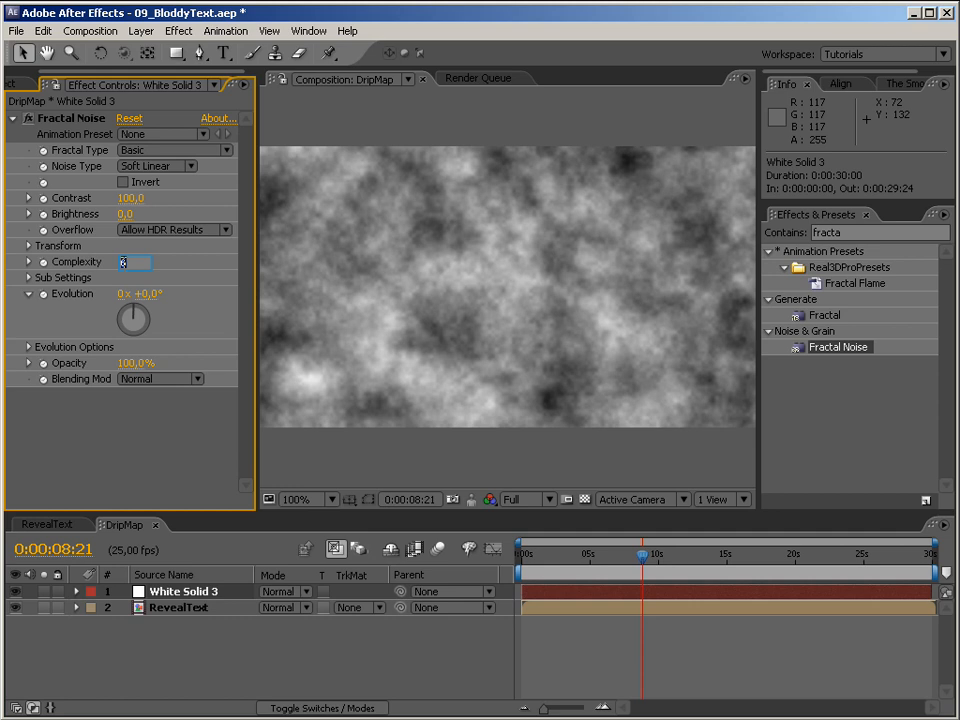
click(29, 246)
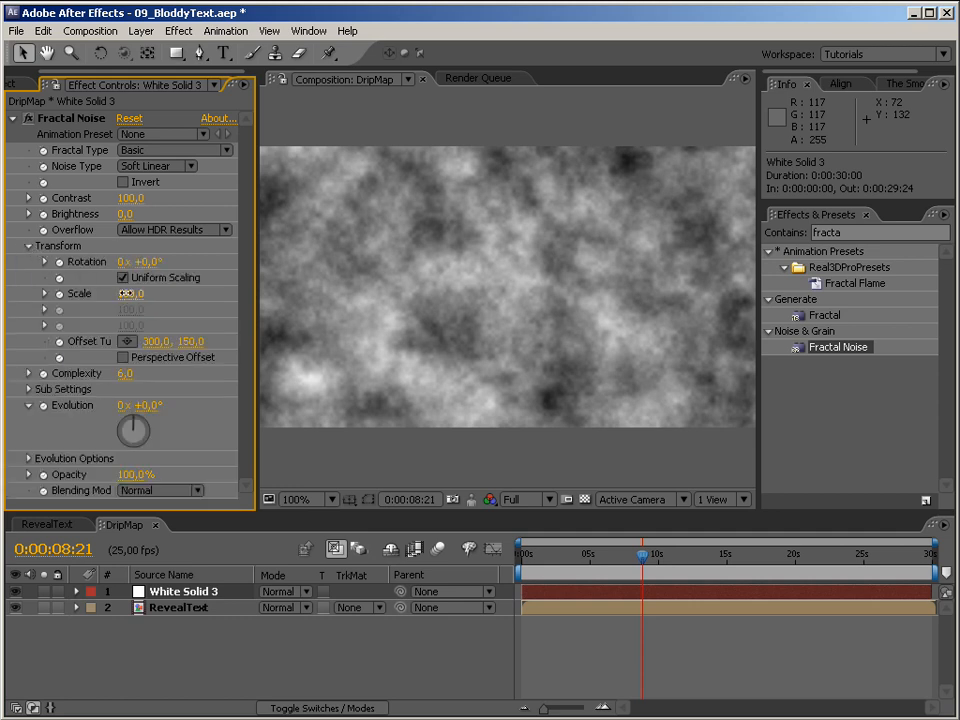
drag(126, 292, 67, 290)
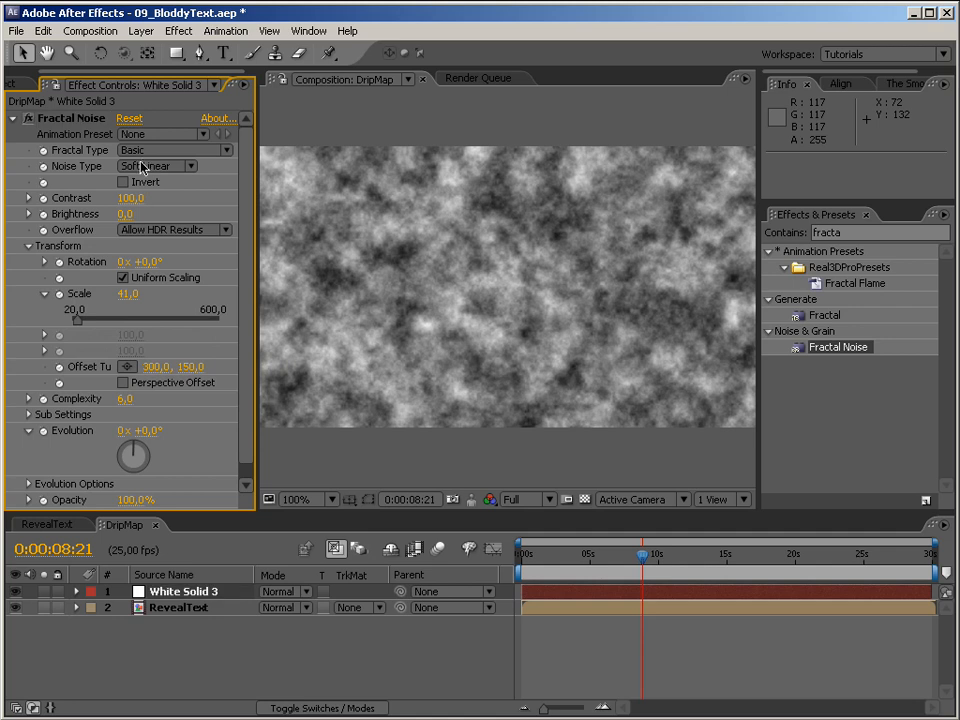
click(143, 168)
click(150, 150)
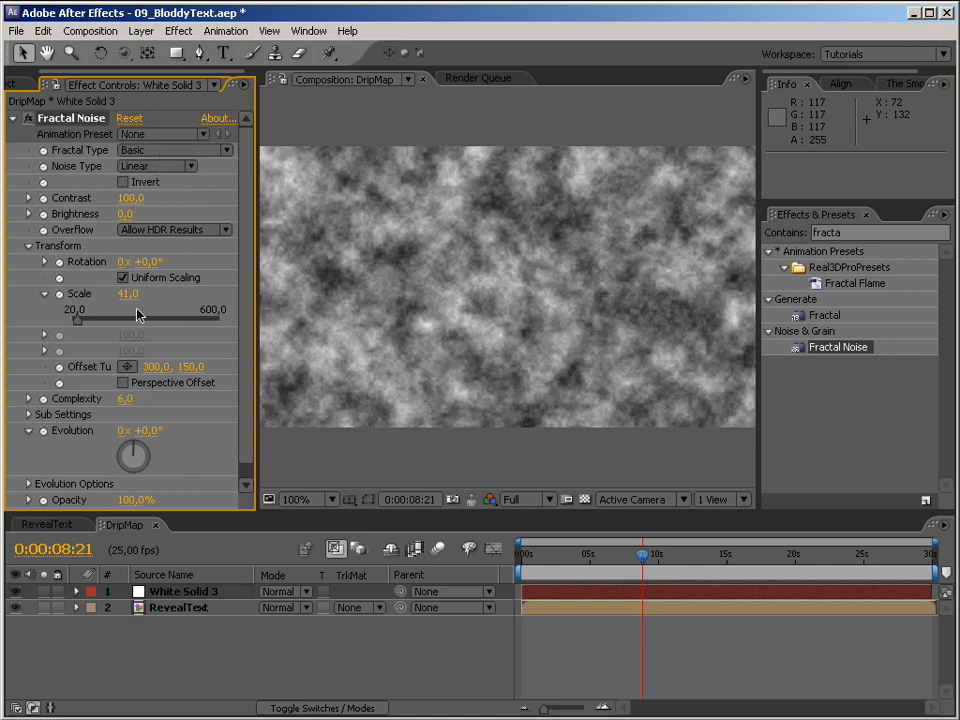
drag(128, 294, 89, 297)
Step: Set the Fractal Noise contrast to 806 and brightness to -200, and return to the start of the composition
drag(131, 193, 790, 200)
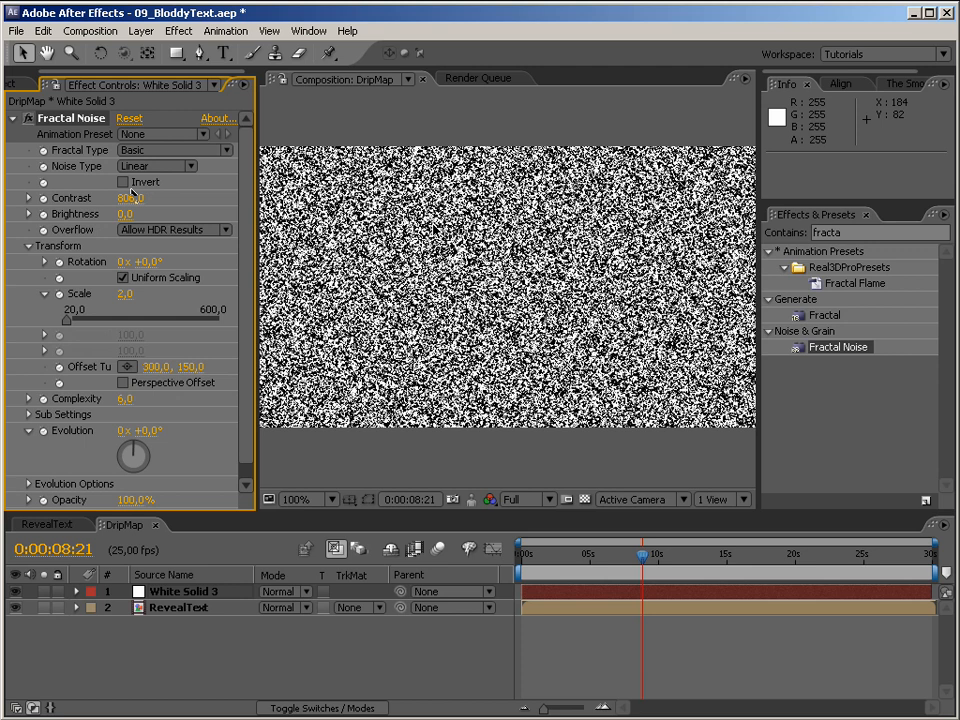
drag(127, 221, 103, 209)
drag(642, 556, 474, 555)
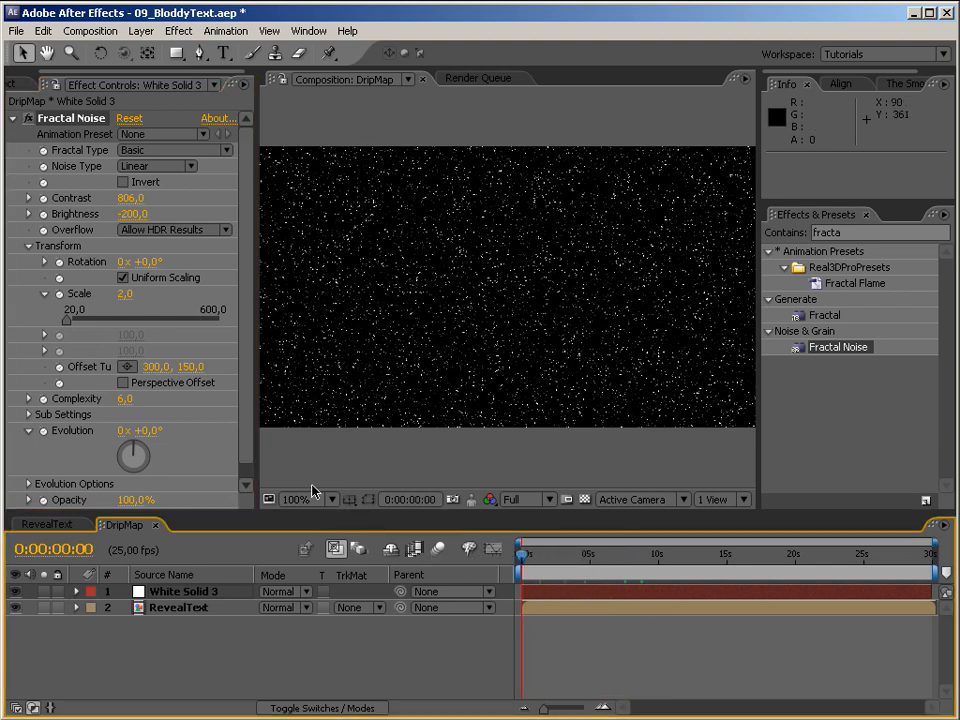
Step: Add the expression "time * 2000" to the Evolution property of Fractal Noise
drag(152, 436, 186, 487)
alt+click(43, 431)
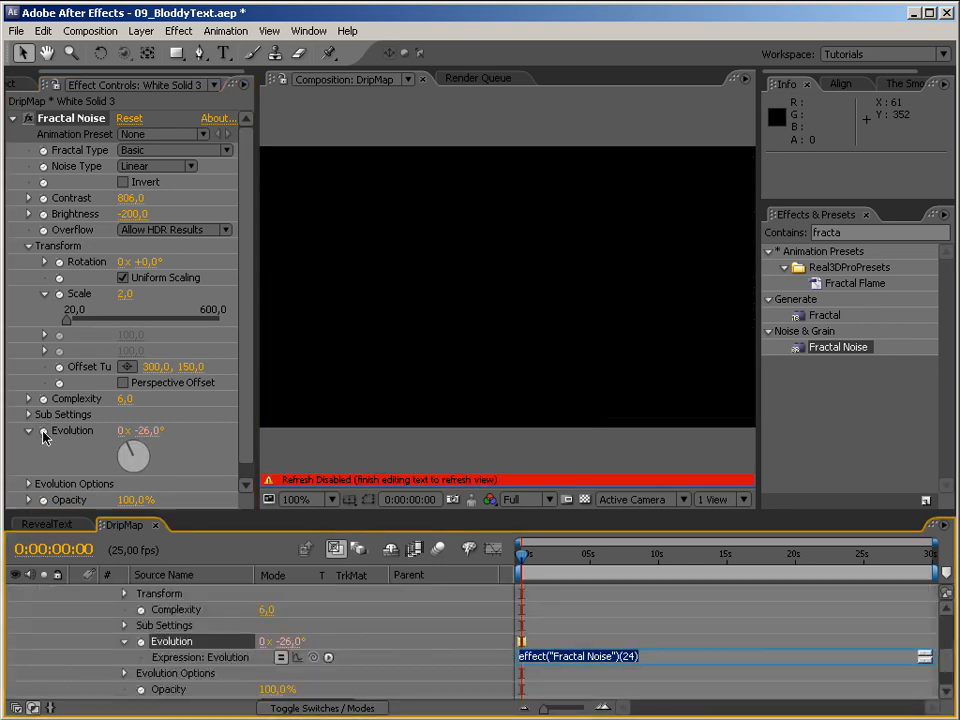
text(time *)
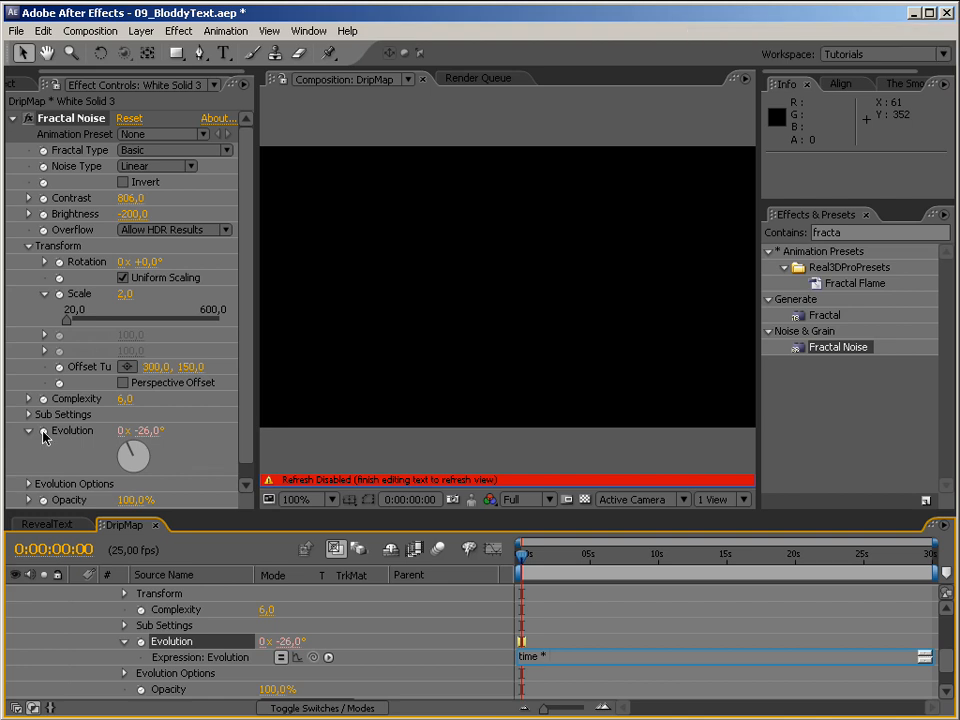
text( 2000)
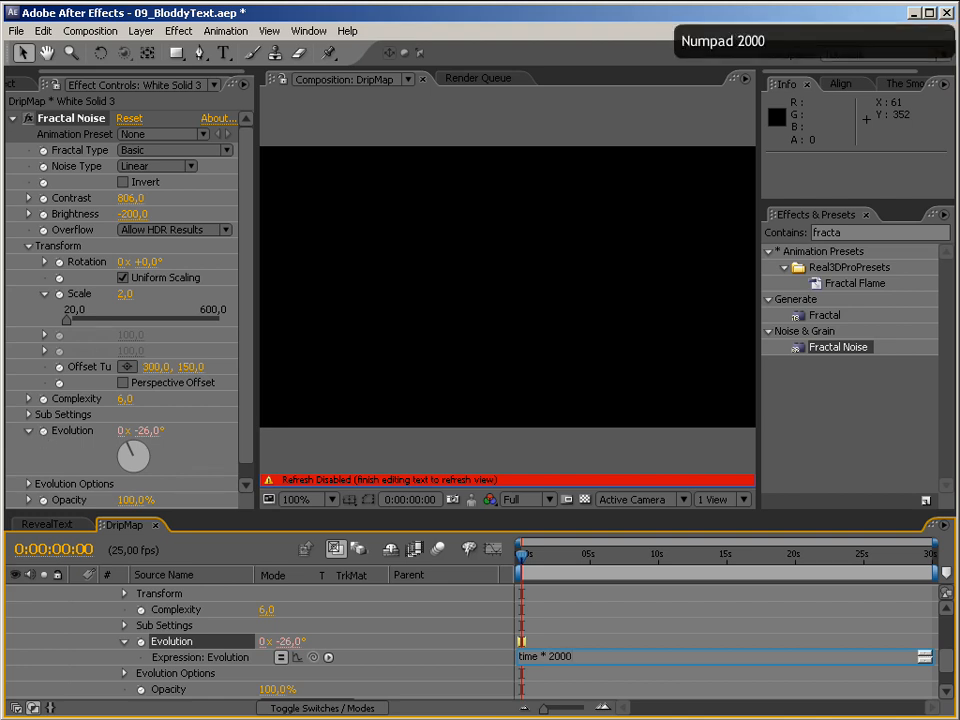
key(KP_Enter)
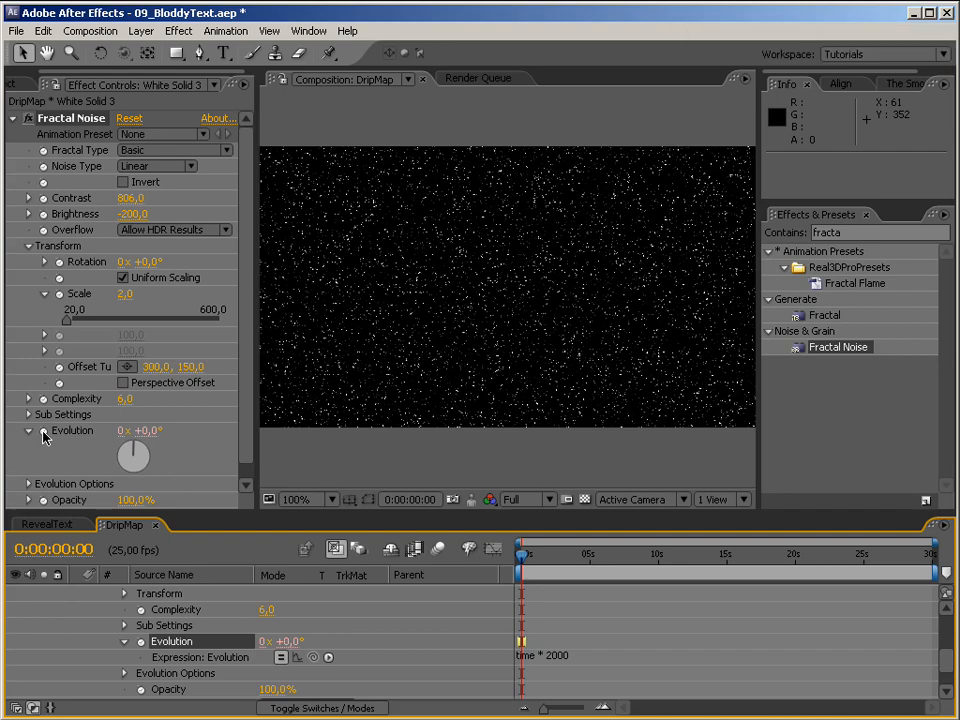
Step: Play a RAM preview of the noise evolving over time
key(KP_0)
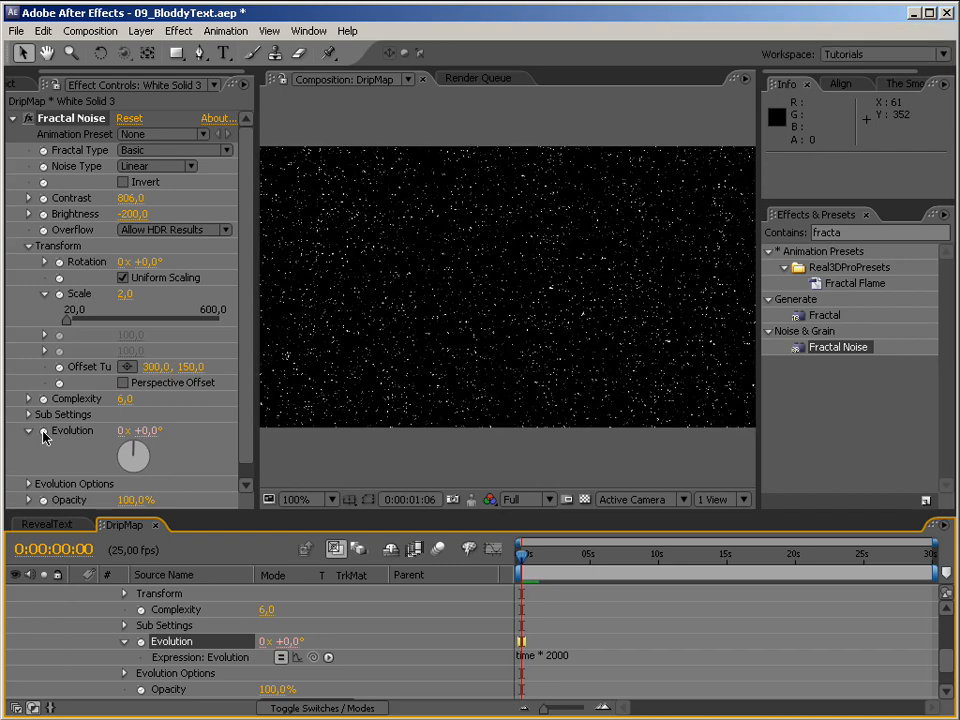
key(KP_0)
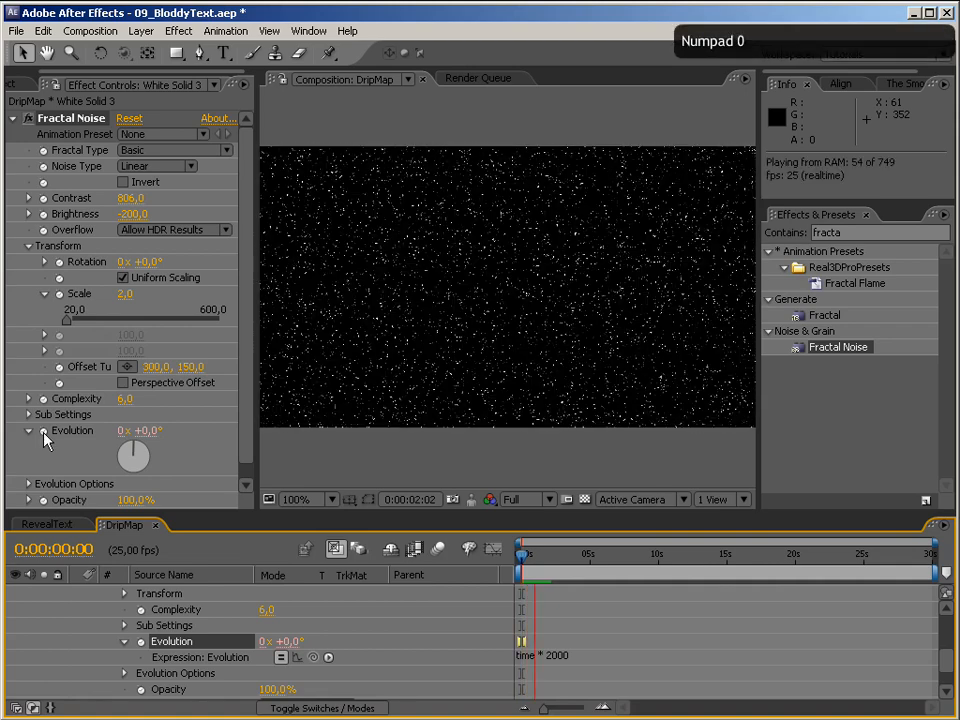
key(KP_0)
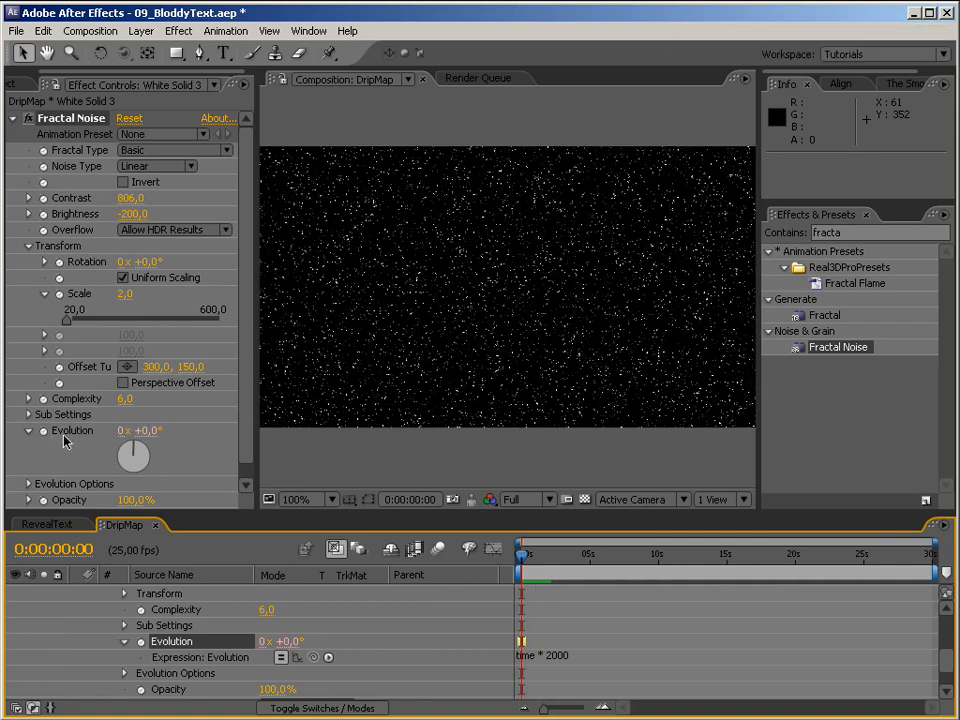
Step: Try the Soft Linear noise type on Fractal Noise and settle on Spline
click(147, 172)
click(147, 188)
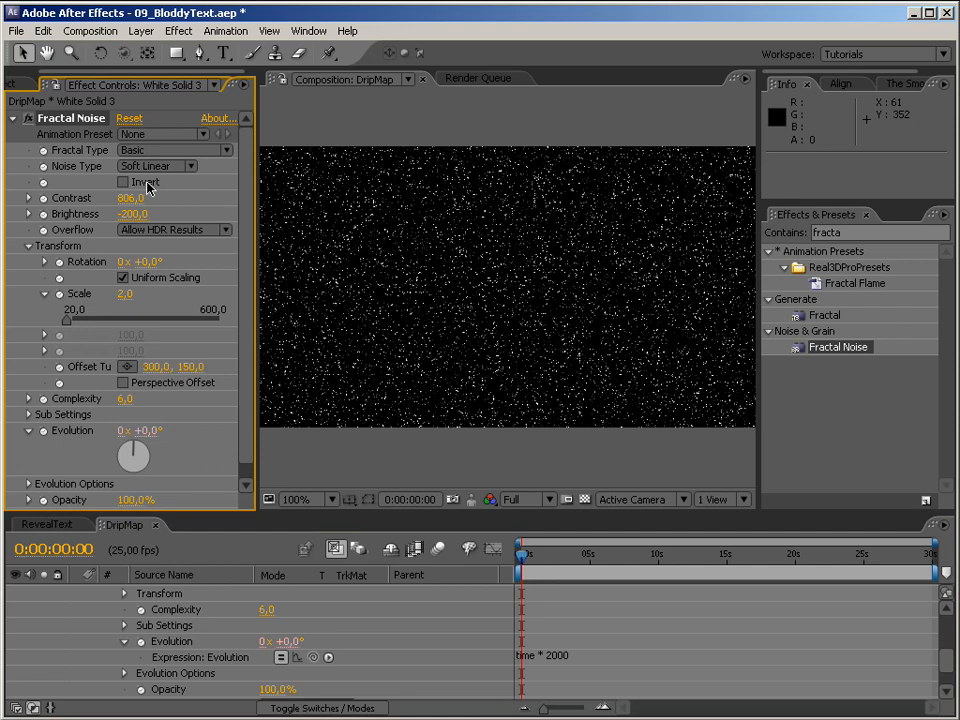
click(150, 166)
click(155, 183)
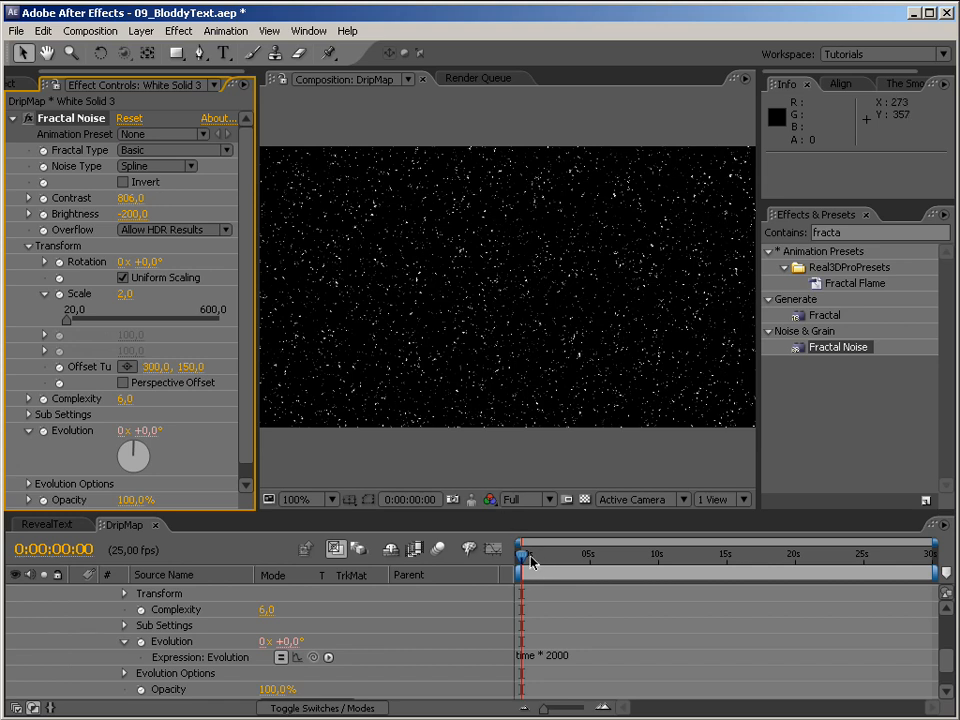
Step: Preview the flickering specks with the Spline noise and return to the first frame
mouse_move(521, 556)
mouse_down()
mouse_move(549, 562)
mouse_move(521, 557)
mouse_up()
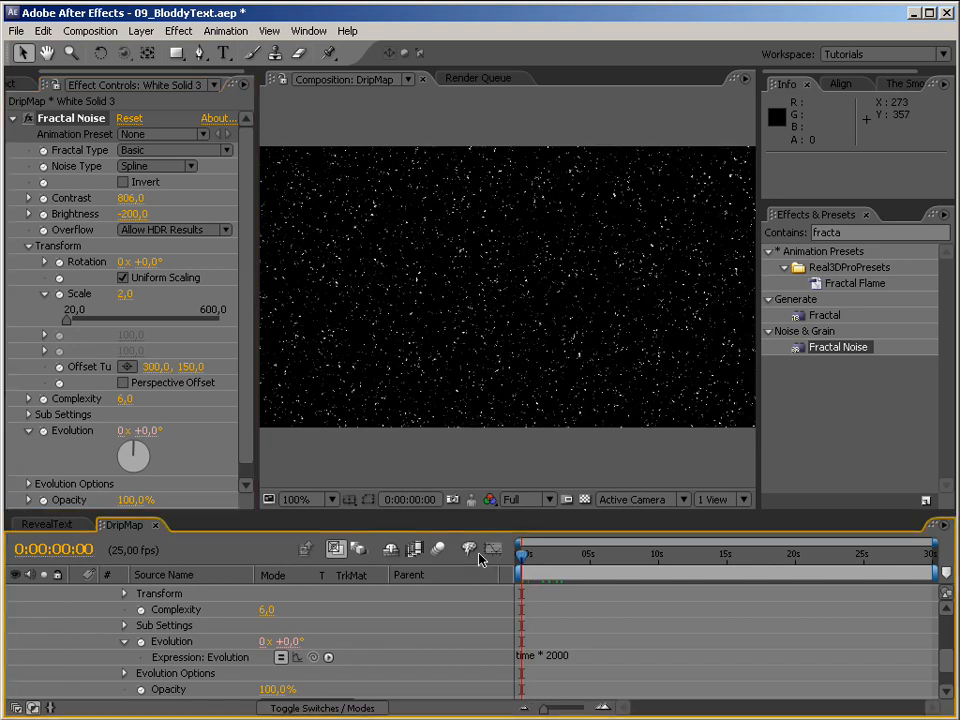
key(KP_0)
key(KP_0)
click(527, 556)
key(Home)
Step: Set the Fractal Noise contrast to 829 and collapse the white solid's layer properties
drag(945, 665, 943, 617)
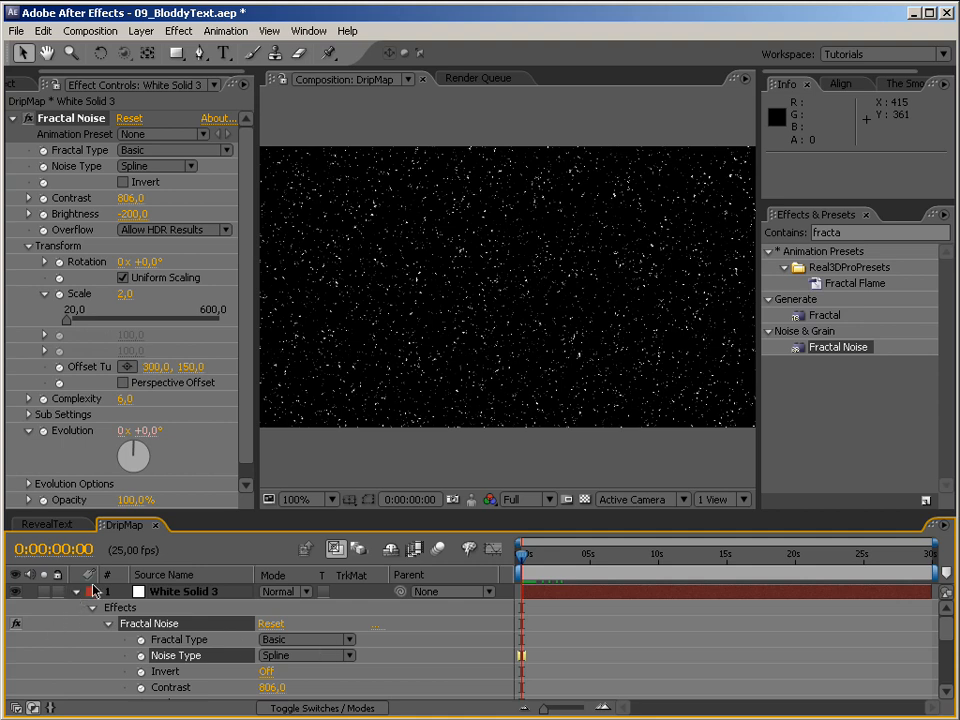
mouse_move(133, 205)
mouse_down()
mouse_move(193, 200)
mouse_move(149, 204)
mouse_up()
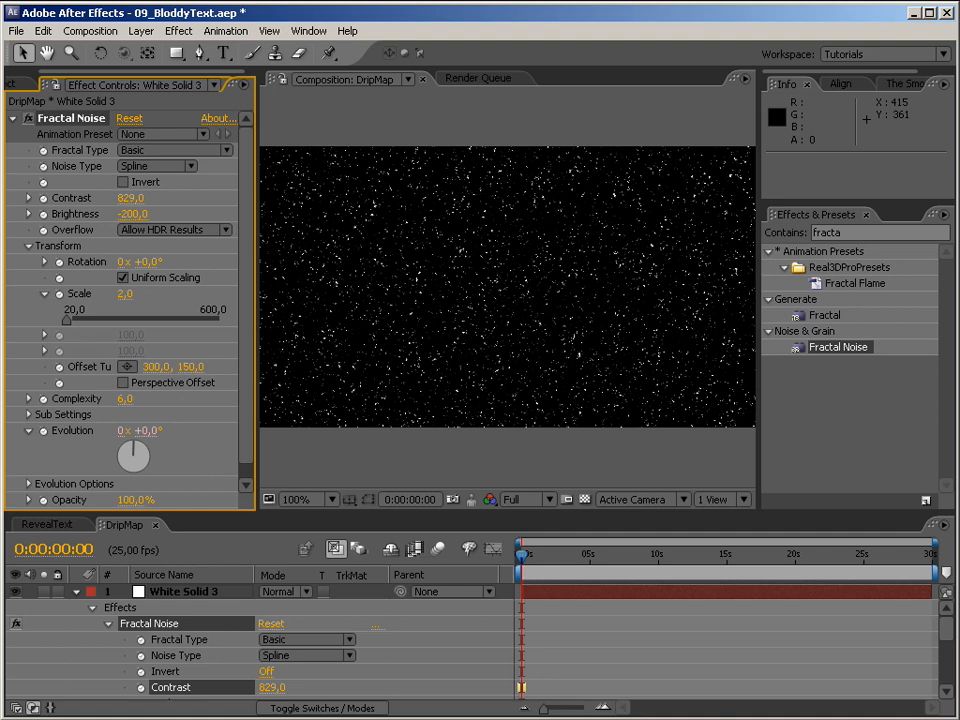
click(76, 591)
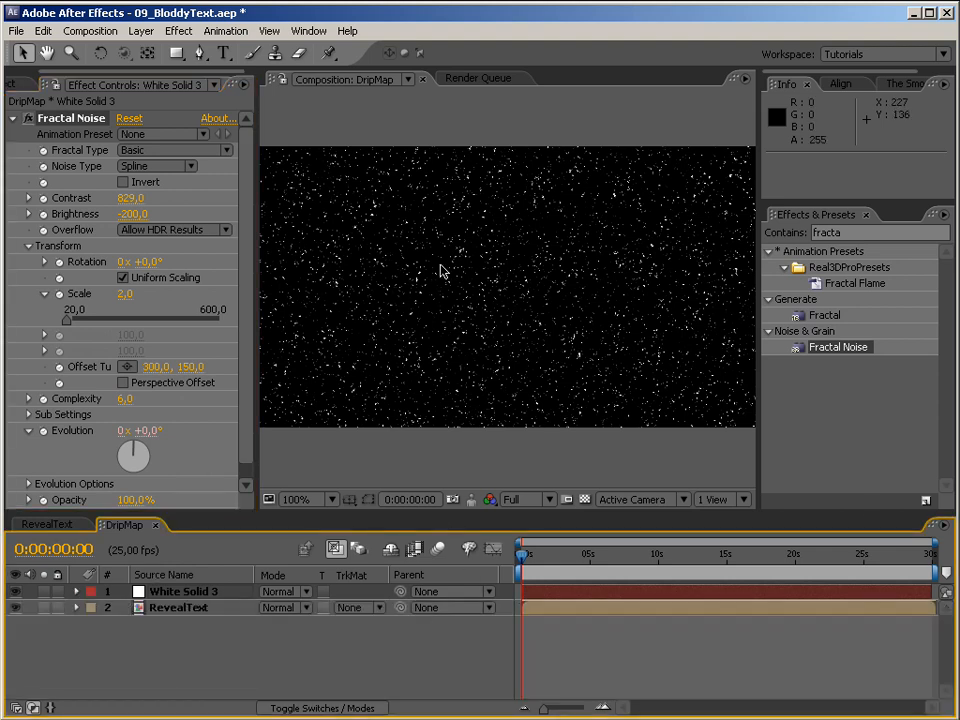
Step: Set RevealText's track matte to Luma Matte "White Solid 3" and scrub through the timeline to check the specks
click(366, 610)
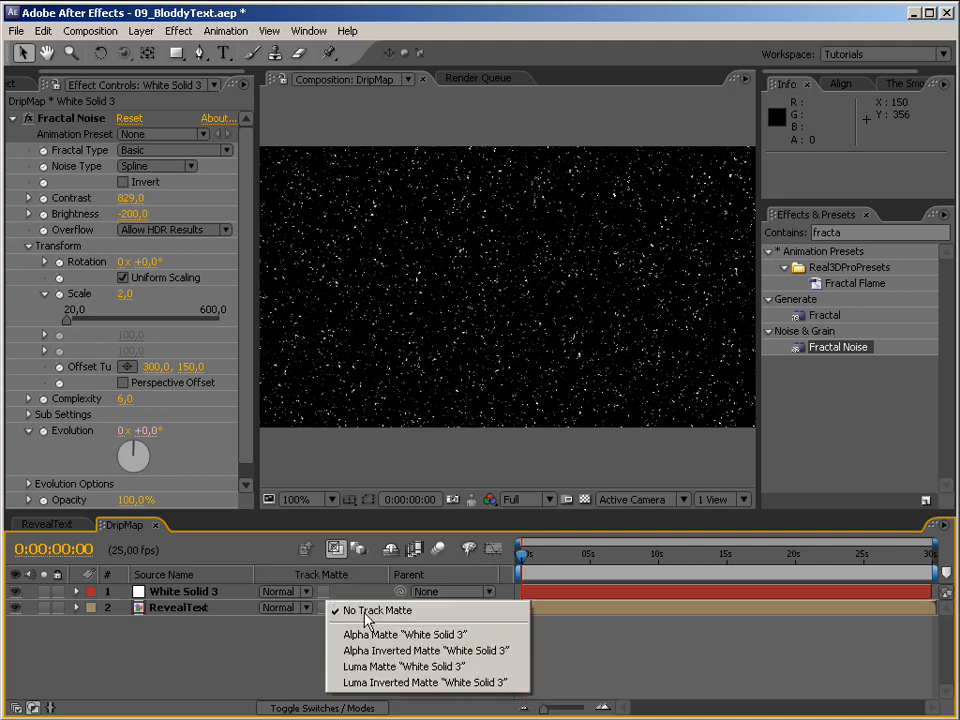
click(393, 666)
drag(522, 554, 645, 569)
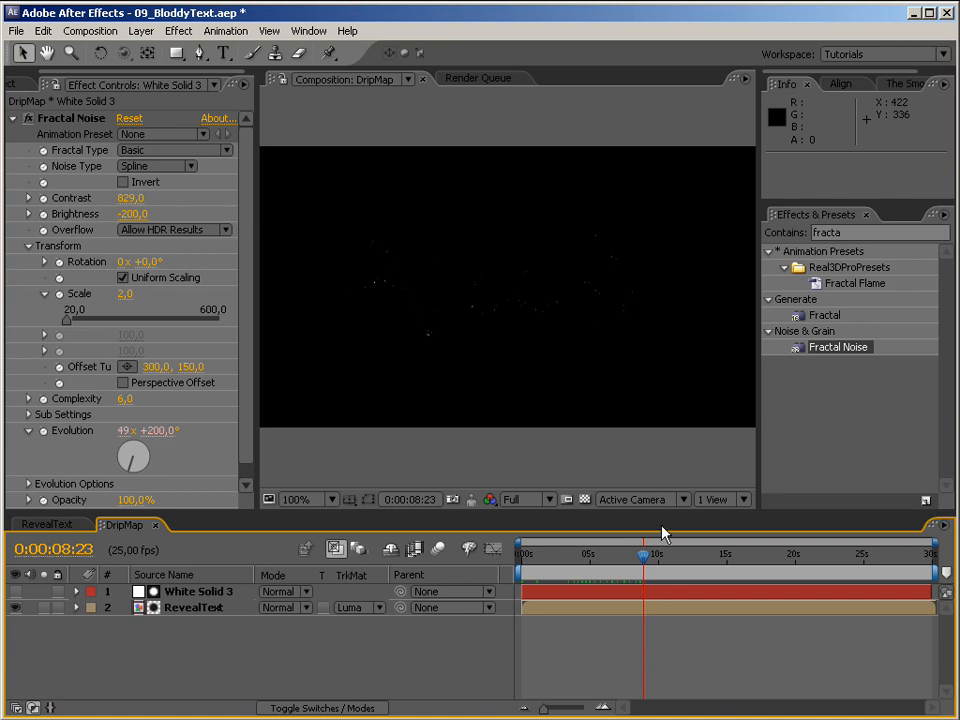
drag(645, 562, 545, 555)
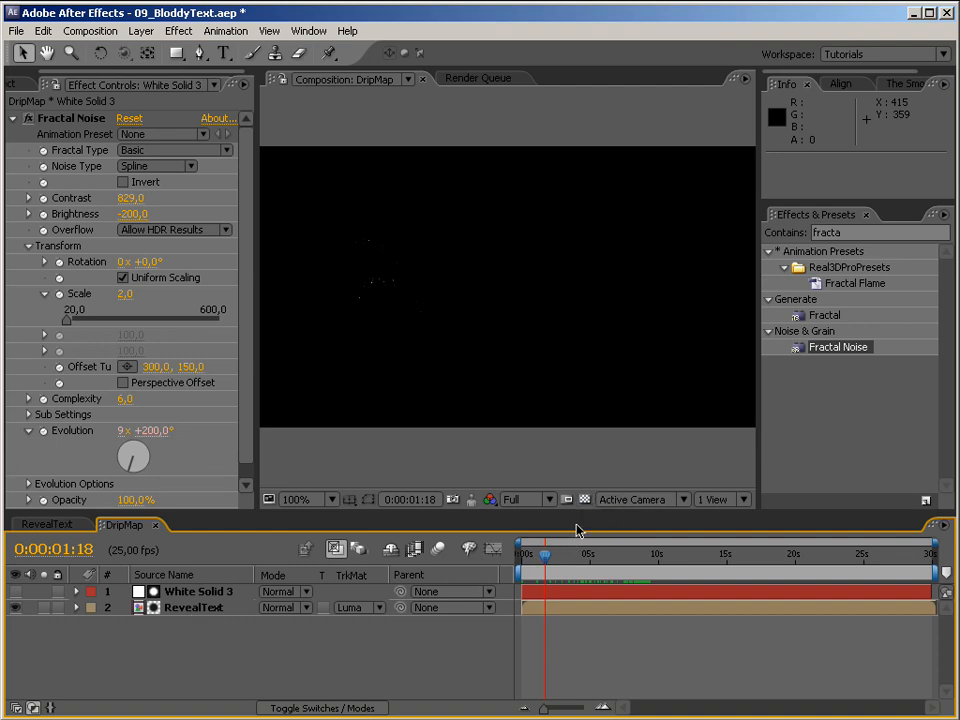
drag(545, 555, 662, 563)
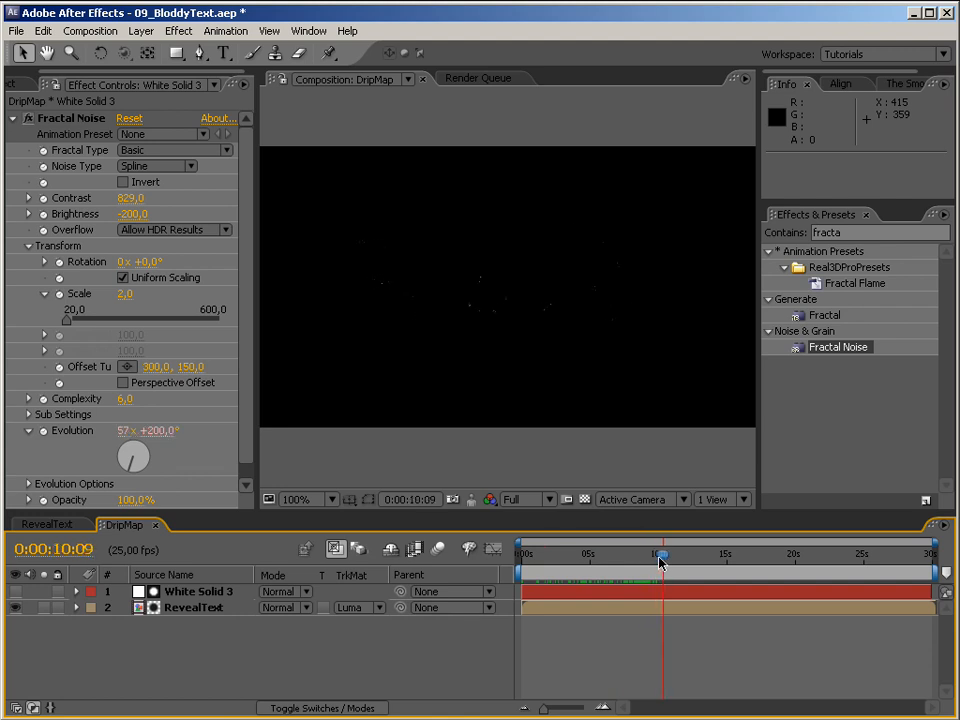
drag(657, 562, 476, 561)
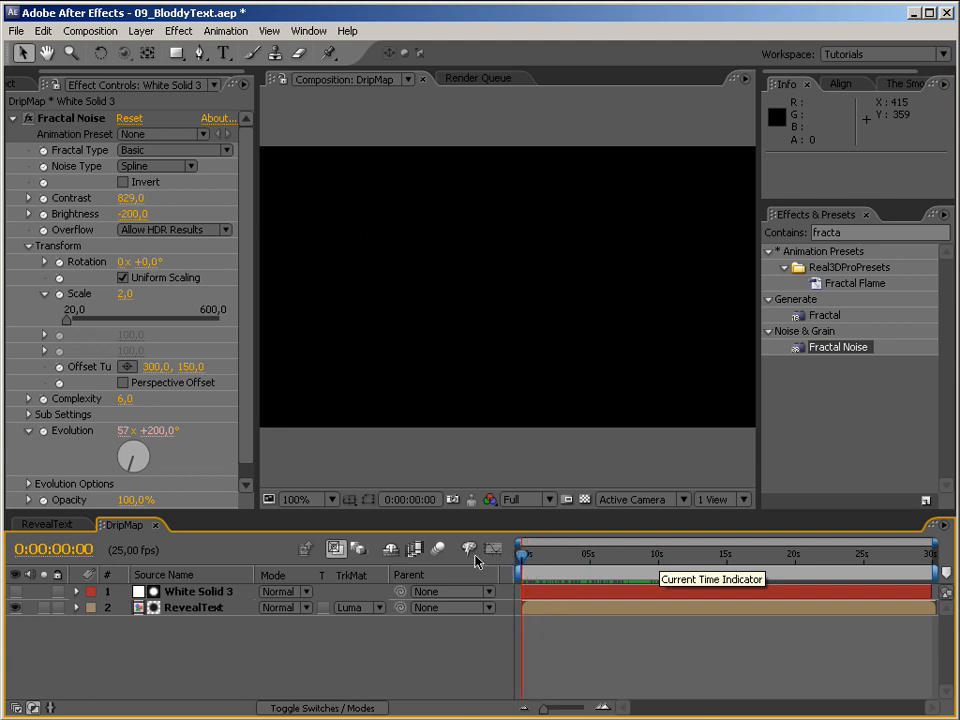
Step: Show the transparency grid, add an adjustment layer above the other DripMap layers, and scrub to 0:00:05:22
click(13, 118)
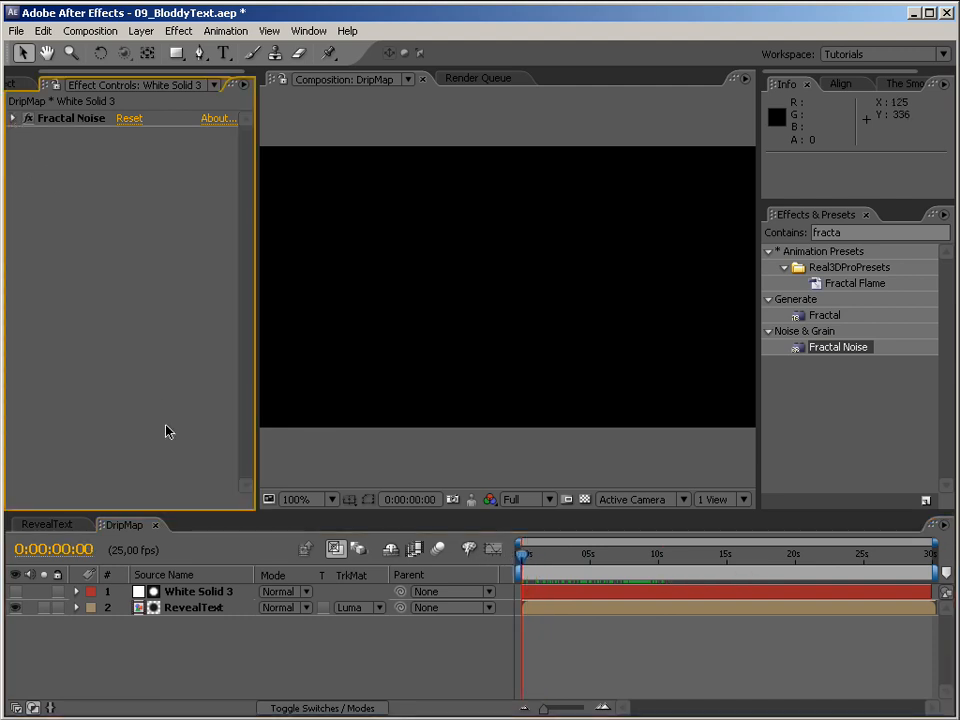
click(588, 500)
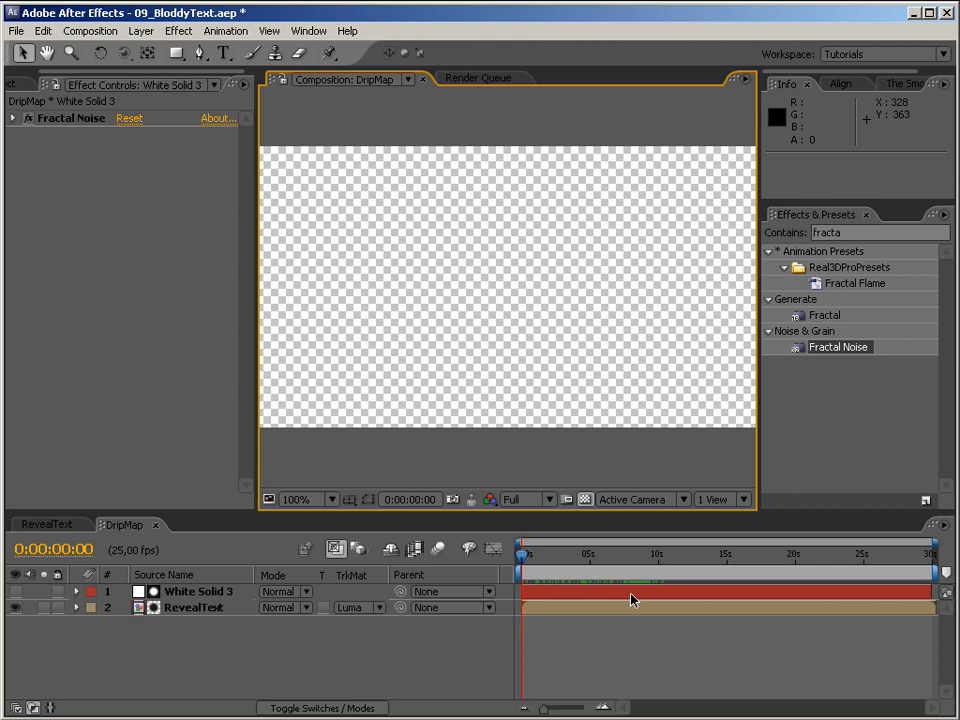
right_click(208, 645)
mouse_move(236, 648)
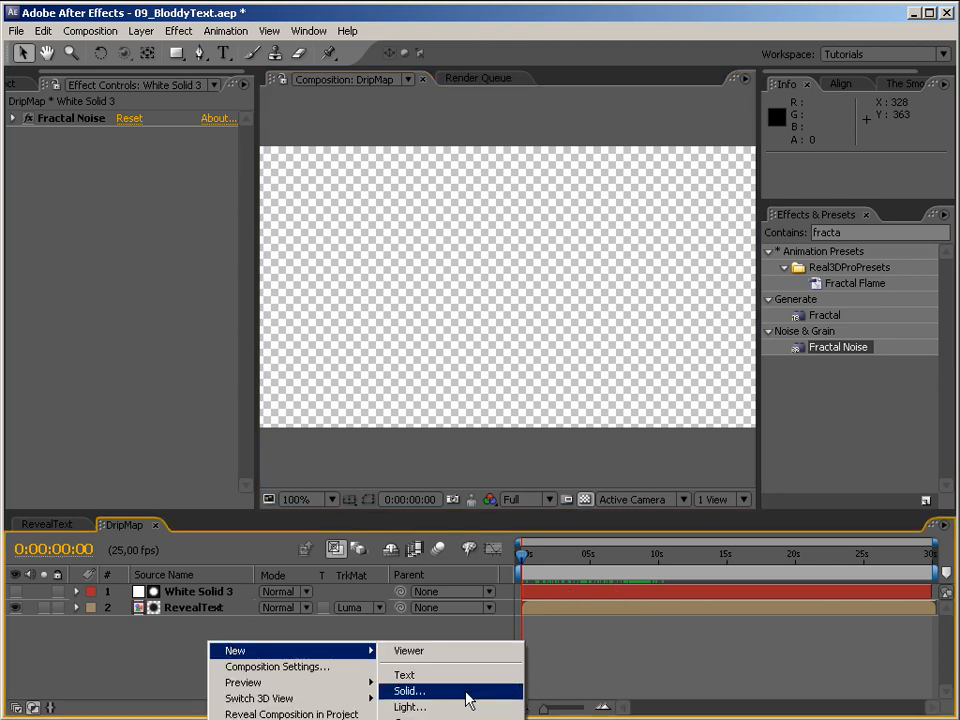
click(440, 719)
drag(562, 556, 606, 556)
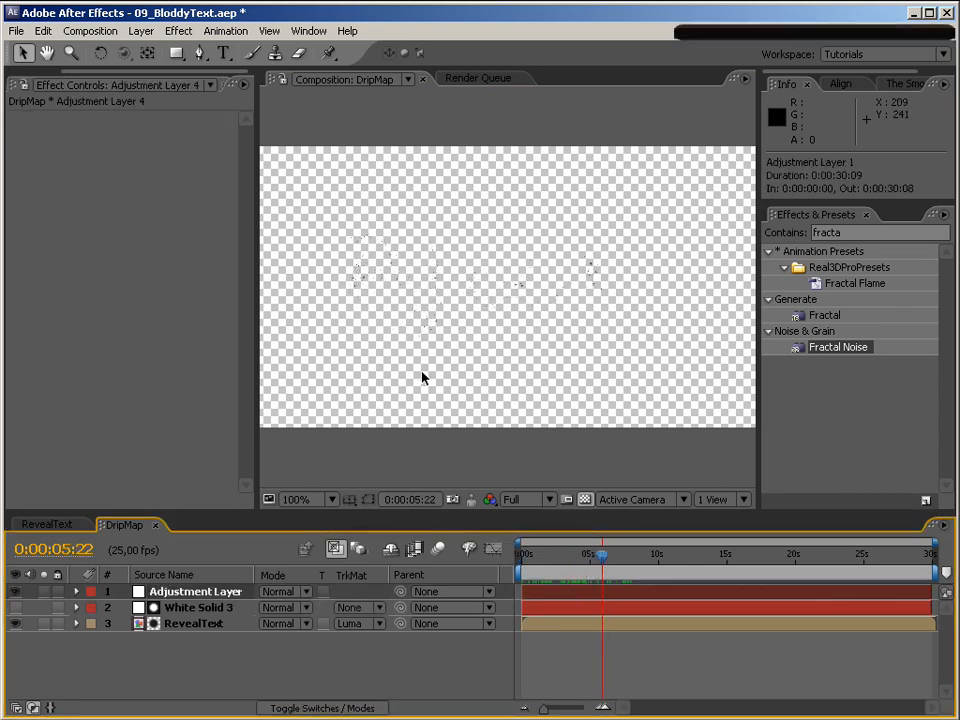
Step: Set the composition background to grey 6C6C6C, turn off the transparency grid, and move to 0:00:06:21
key(ctrl+shift+b)
click(285, 212)
mouse_move(5, 560)
mouse_down()
mouse_move(6, 527)
mouse_move(5, 550)
mouse_up()
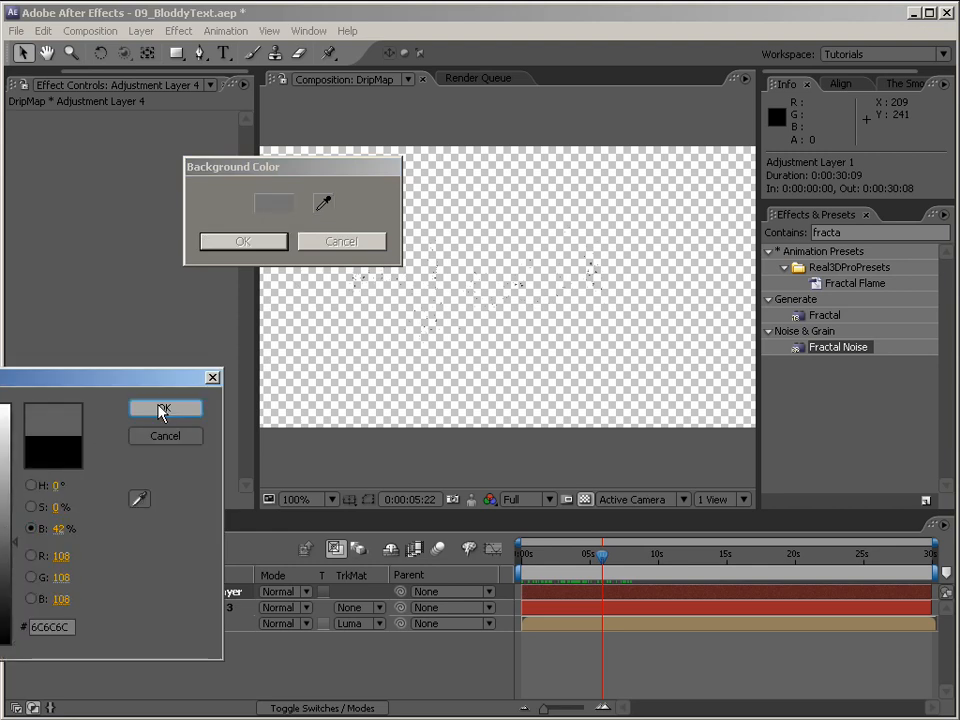
click(163, 407)
click(240, 241)
click(585, 499)
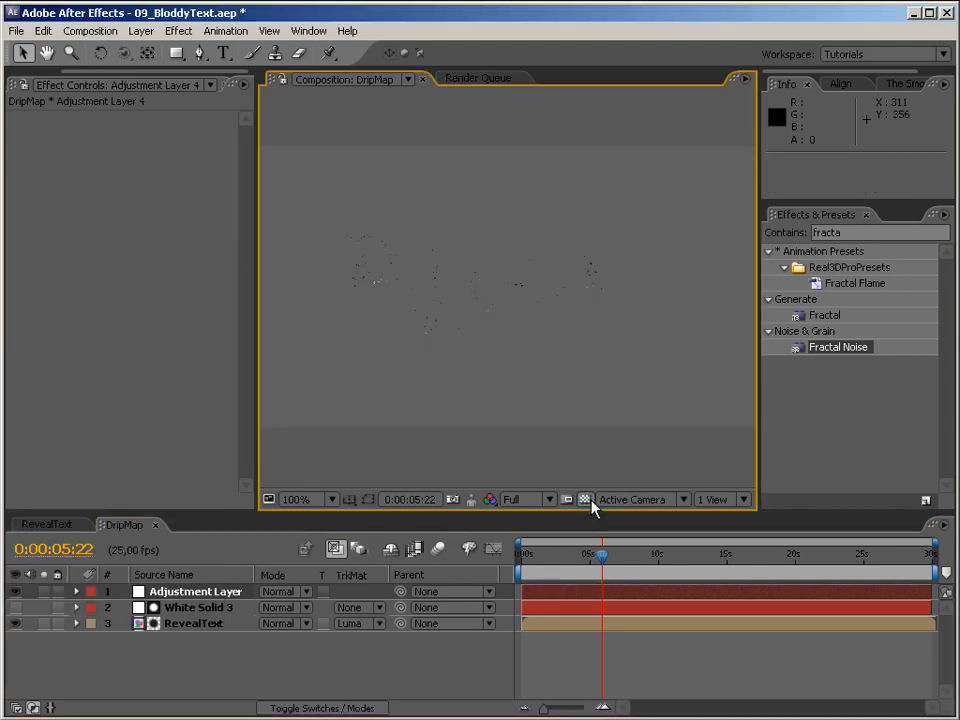
click(603, 555)
click(616, 560)
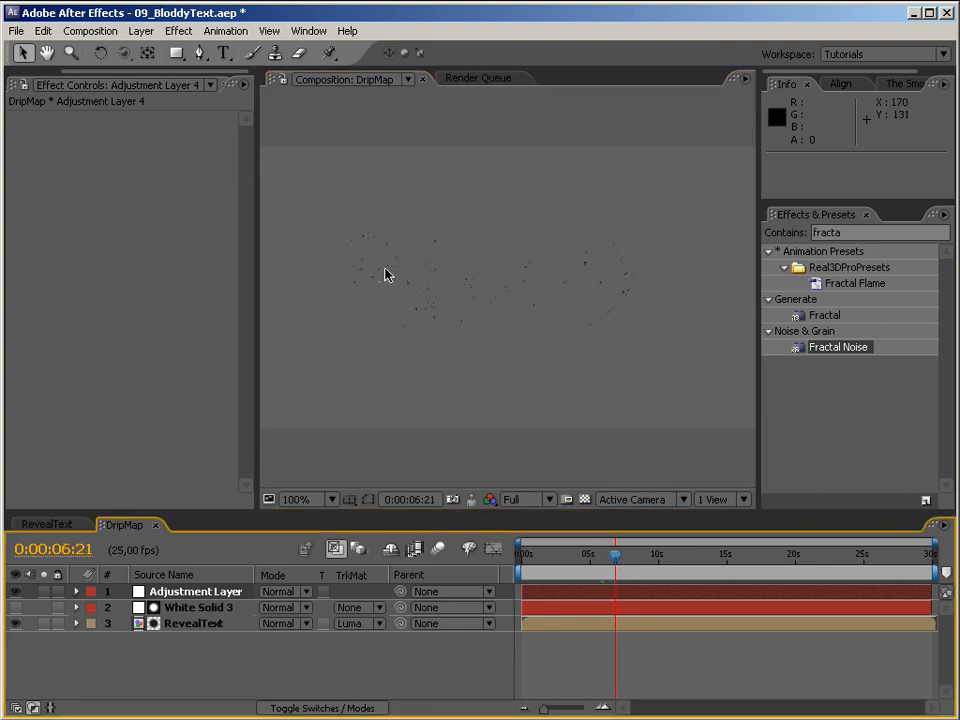
Step: Apply Luma Key to the adjustment layer in DripMap with a threshold of 140
click(227, 591)
click(771, 234)
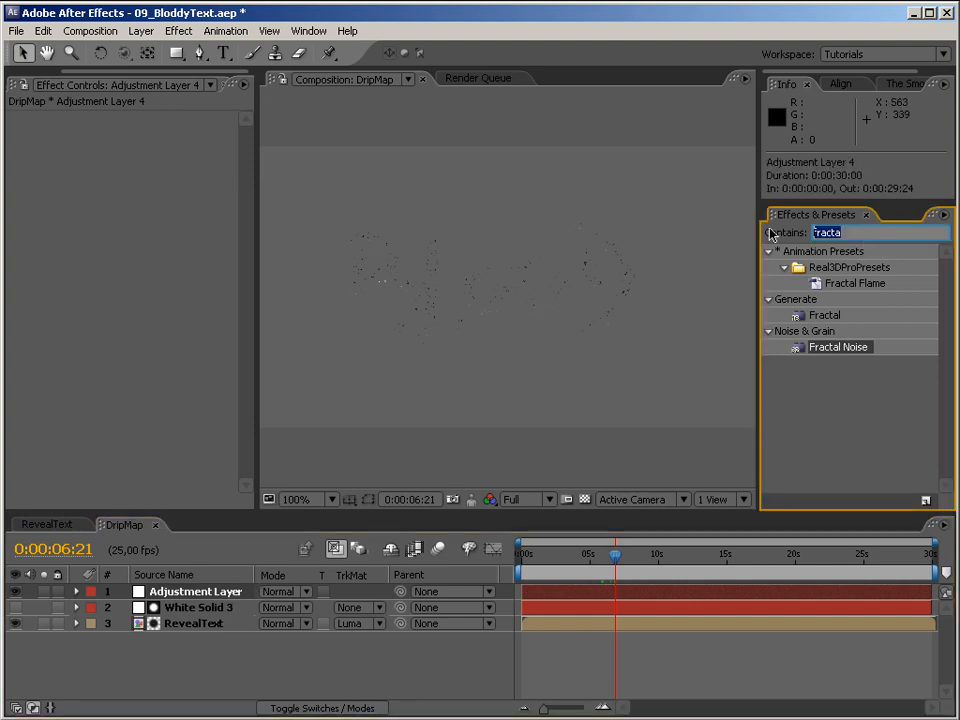
text(luma)
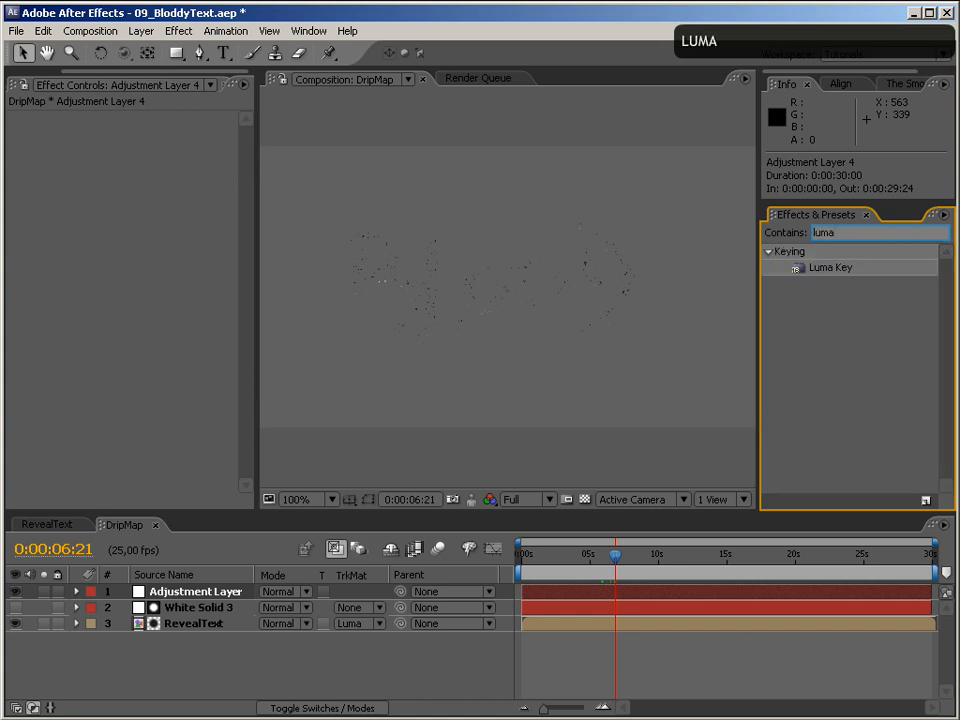
drag(834, 268, 505, 408)
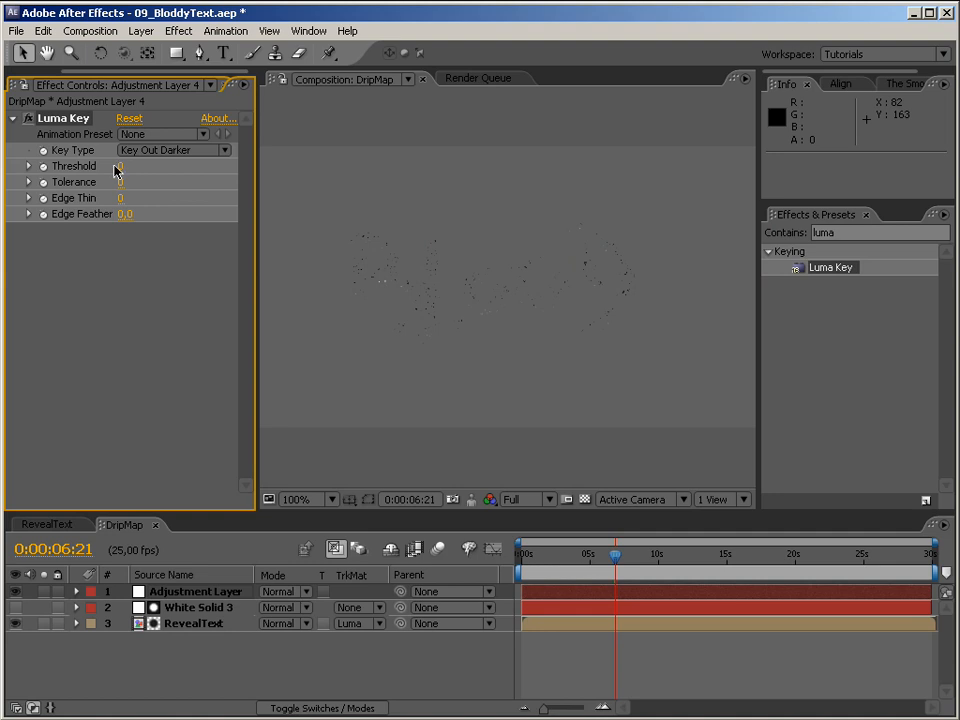
drag(120, 166, 252, 166)
Step: Try Minimax above Luma Key on the adjustment layer, with channel Alpha and Color and radius 2
drag(849, 234, 752, 232)
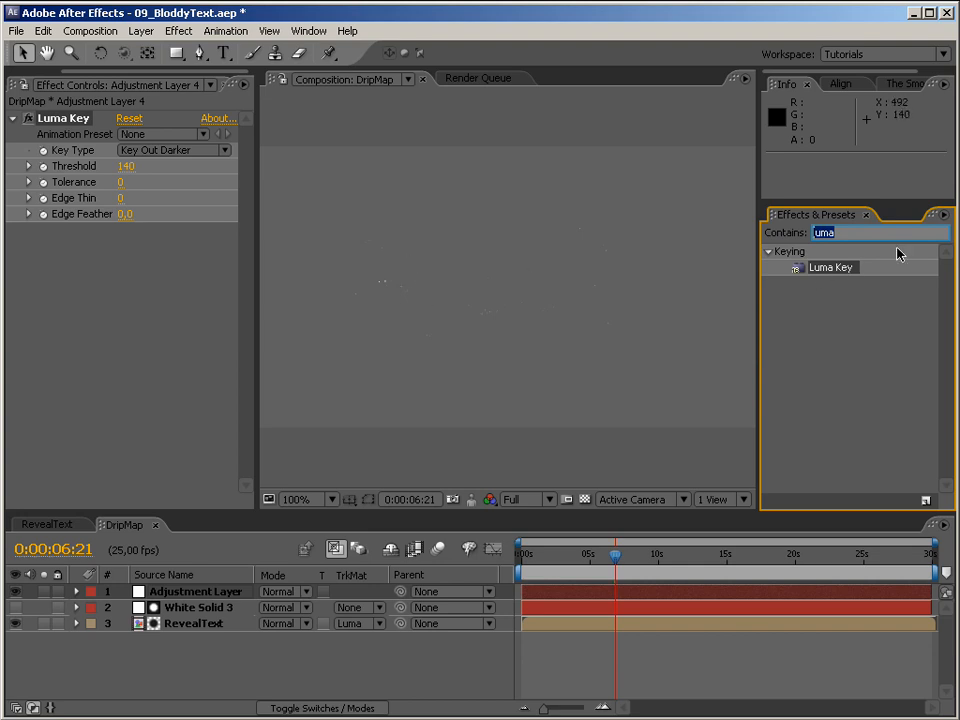
text(mini)
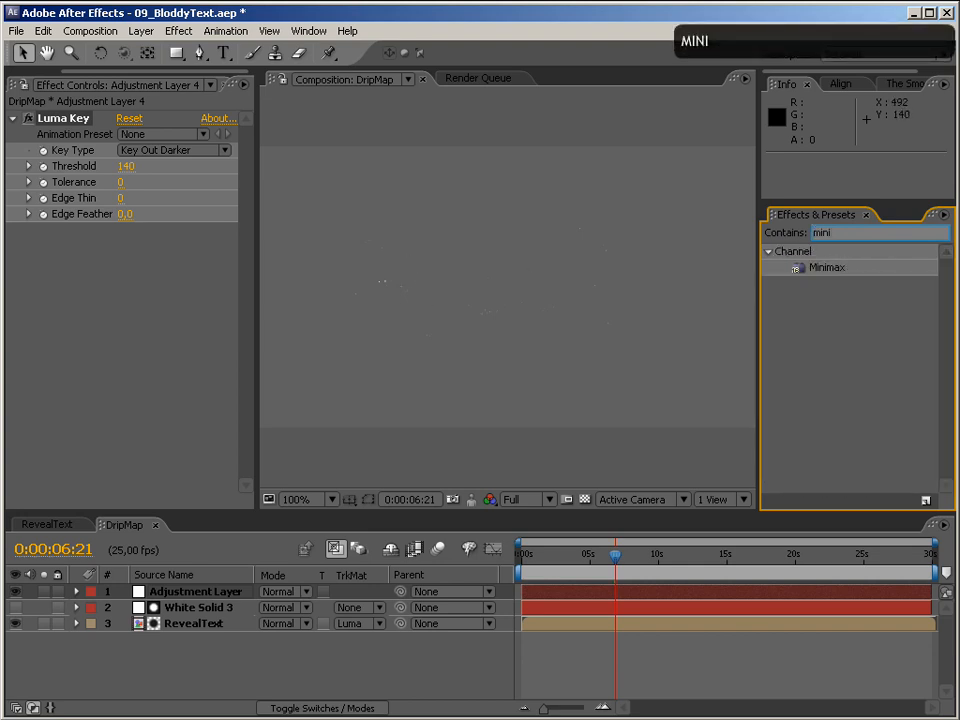
drag(826, 268, 77, 119)
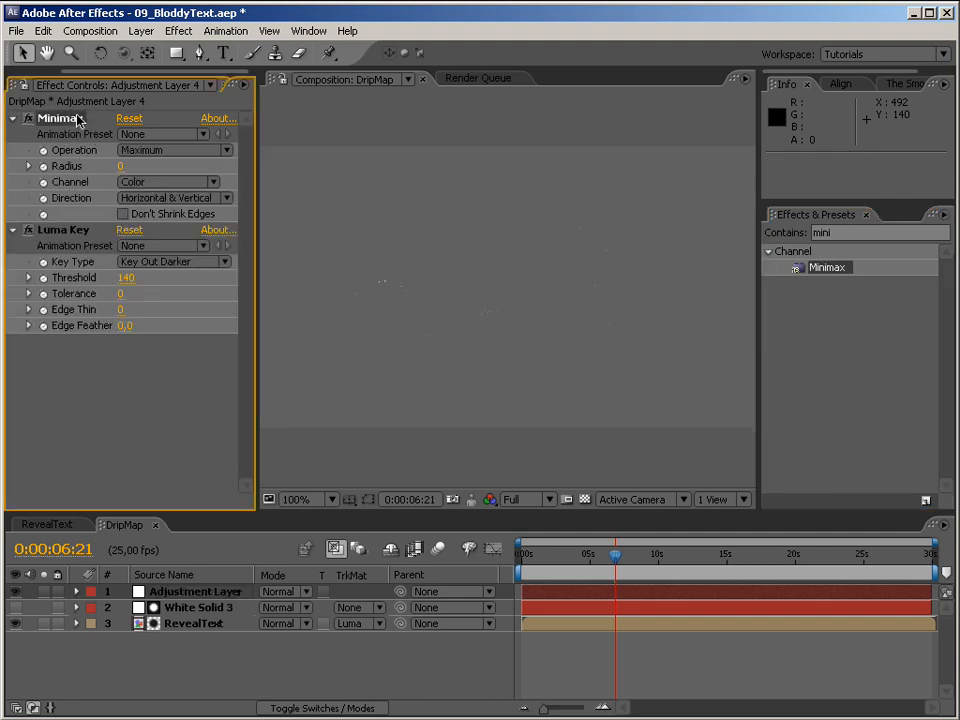
click(140, 182)
click(146, 203)
drag(126, 166, 124, 167)
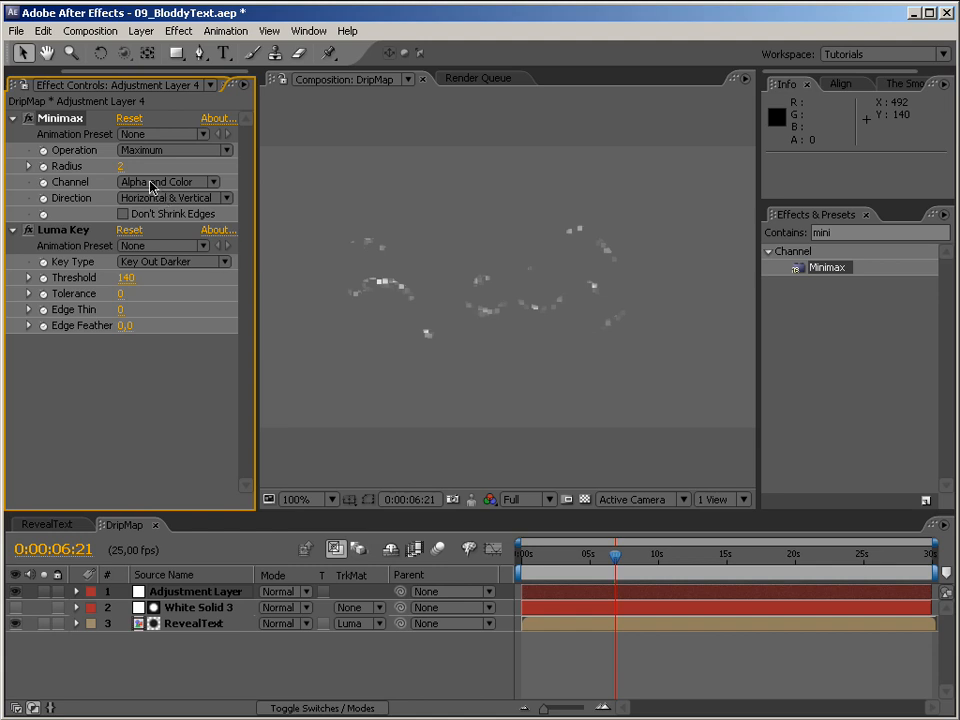
Step: Set the Minimax radius to 1 and reorder the effect below Luma Key
click(121, 166)
text(1)
key(Return)
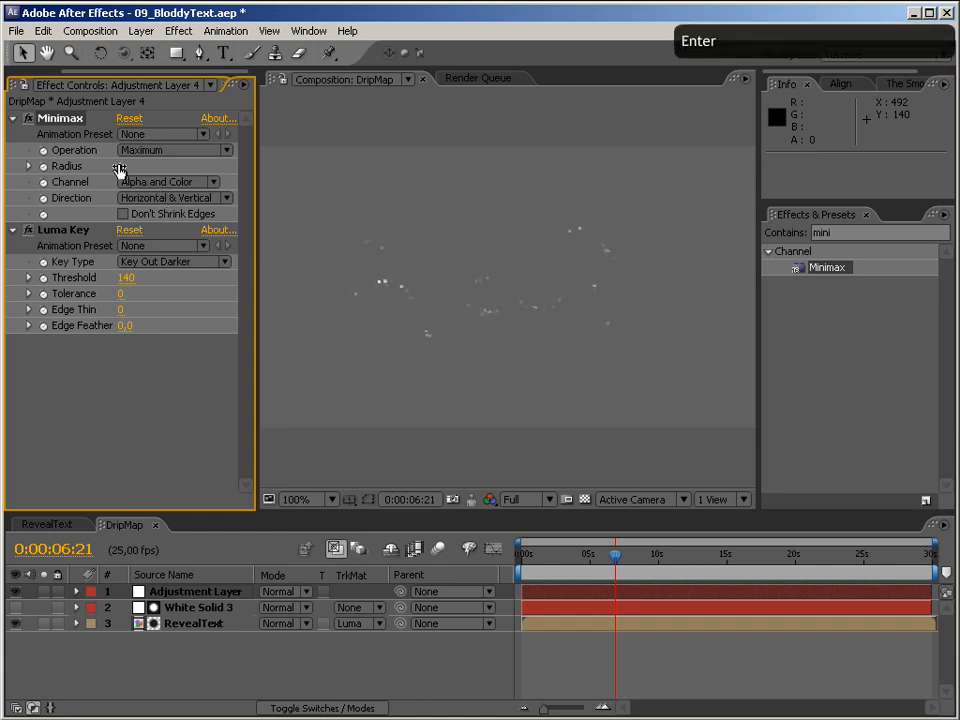
drag(57, 121, 92, 399)
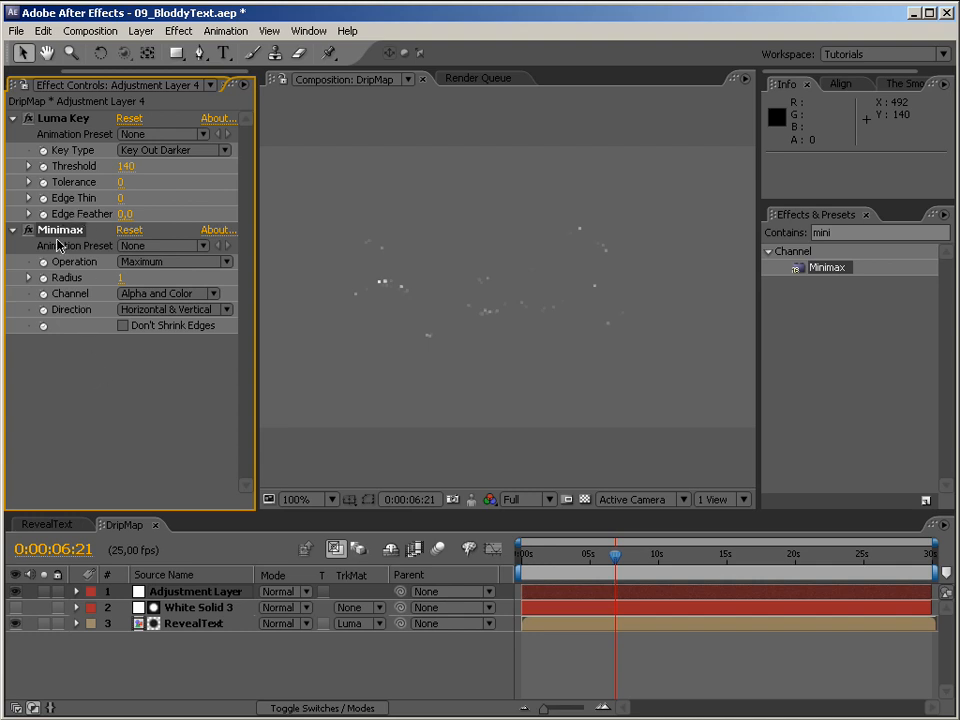
Step: Set the Luma Key threshold to 233 and scrub the timeline to check the remaining specks
drag(126, 166, 226, 167)
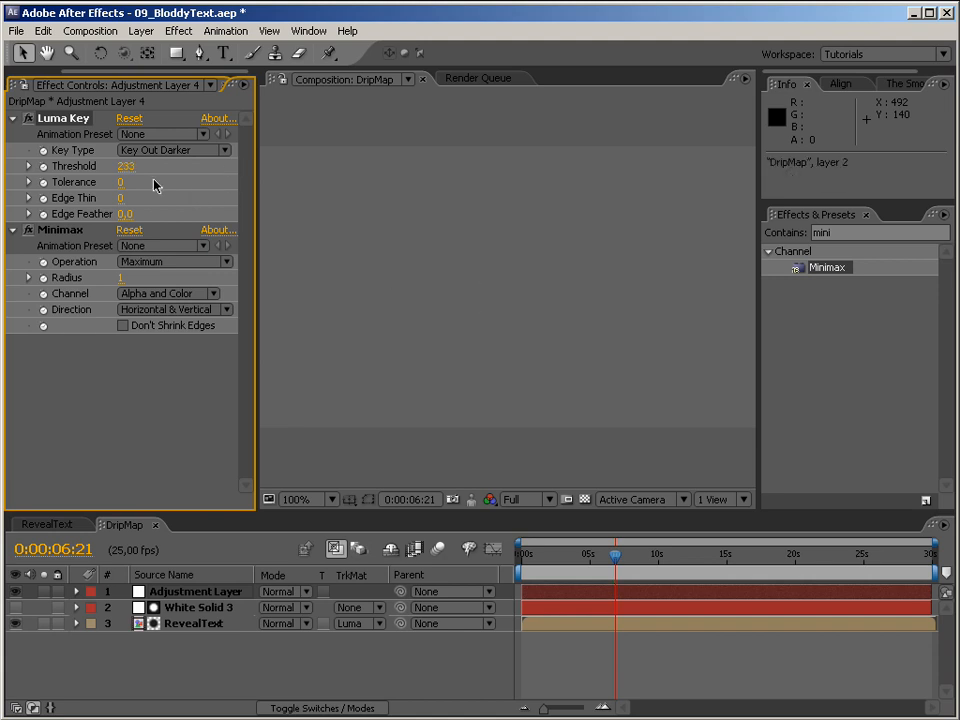
click(592, 554)
drag(592, 556, 615, 558)
Step: Delete Minimax from the adjustment layer and scrub the timeline to check the specks
click(74, 236)
key(Delete)
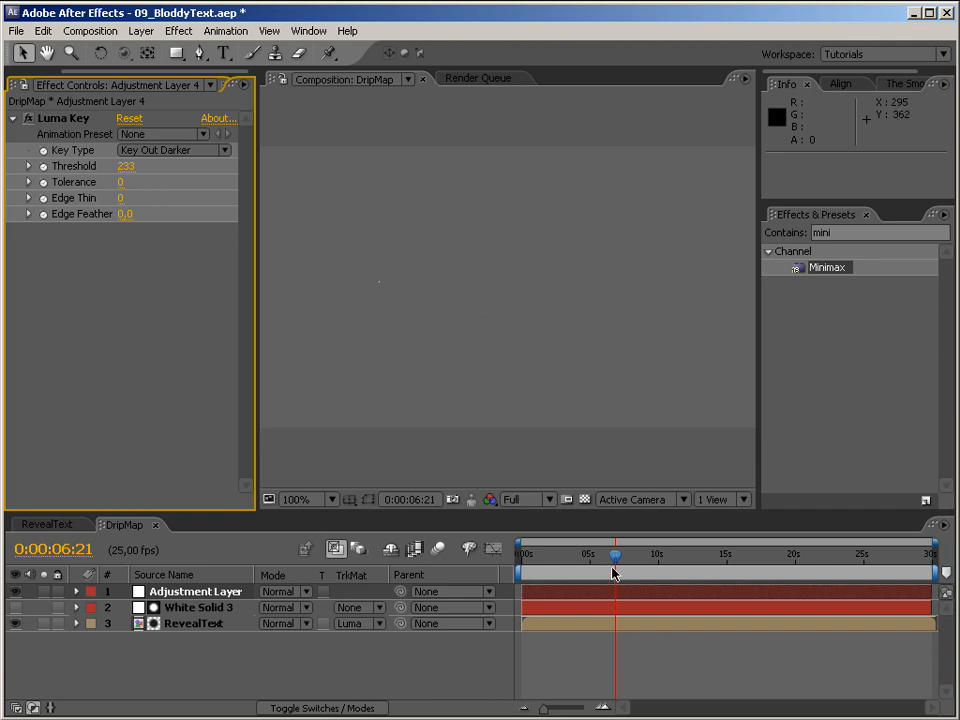
drag(603, 559, 589, 560)
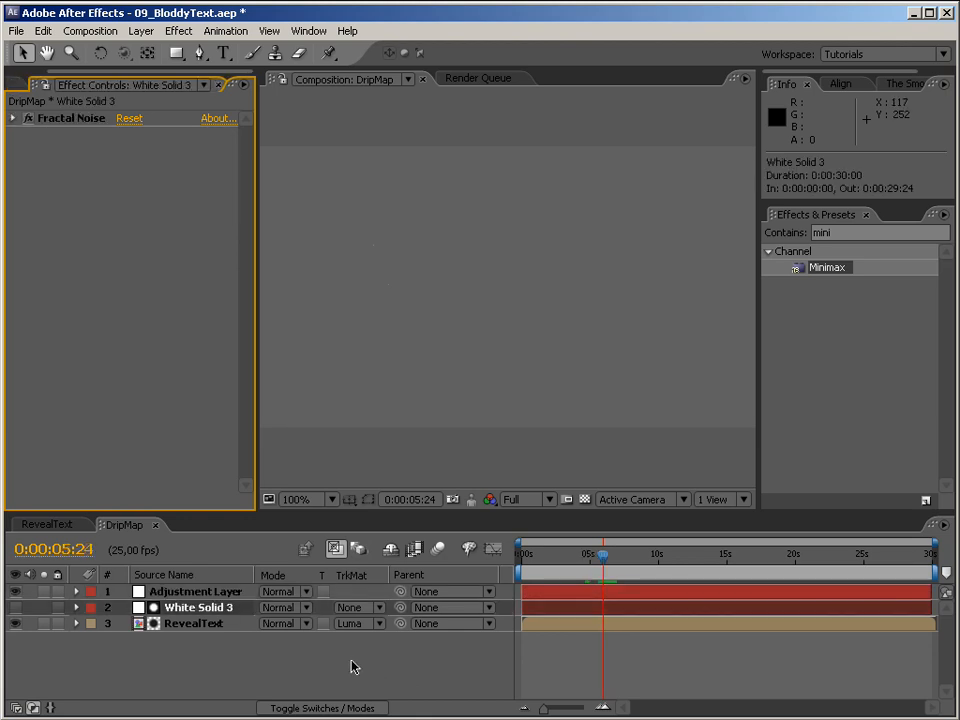
Step: Remove RevealText's track matte with the adjustment layer hidden, and scrub to 0:00:04:15 to inspect the bevelled lettering
click(206, 624)
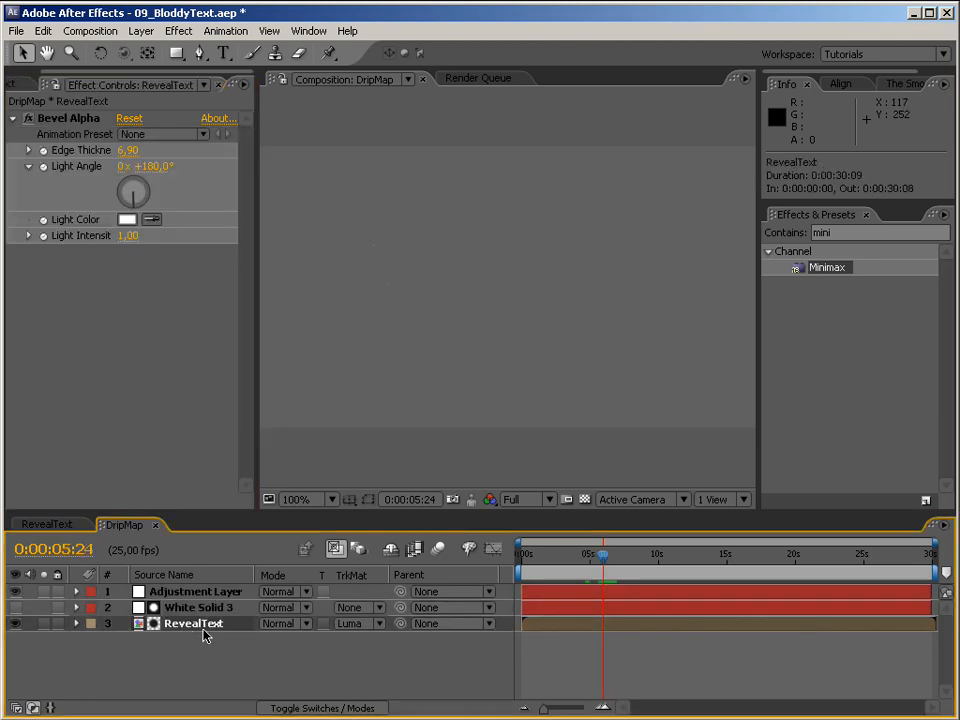
click(350, 624)
click(375, 506)
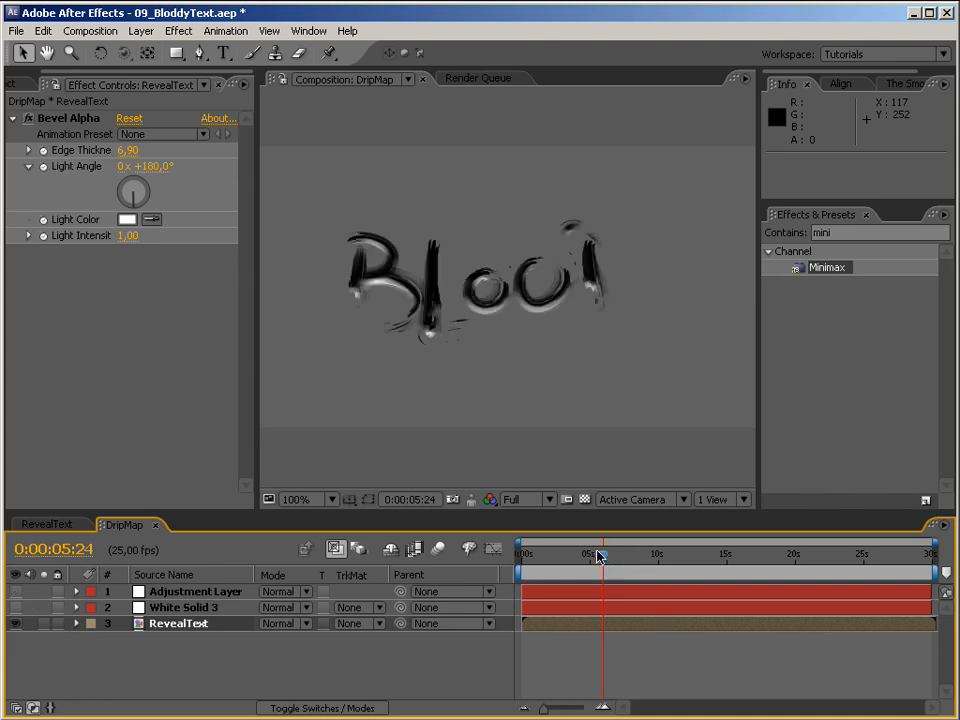
drag(601, 555, 585, 556)
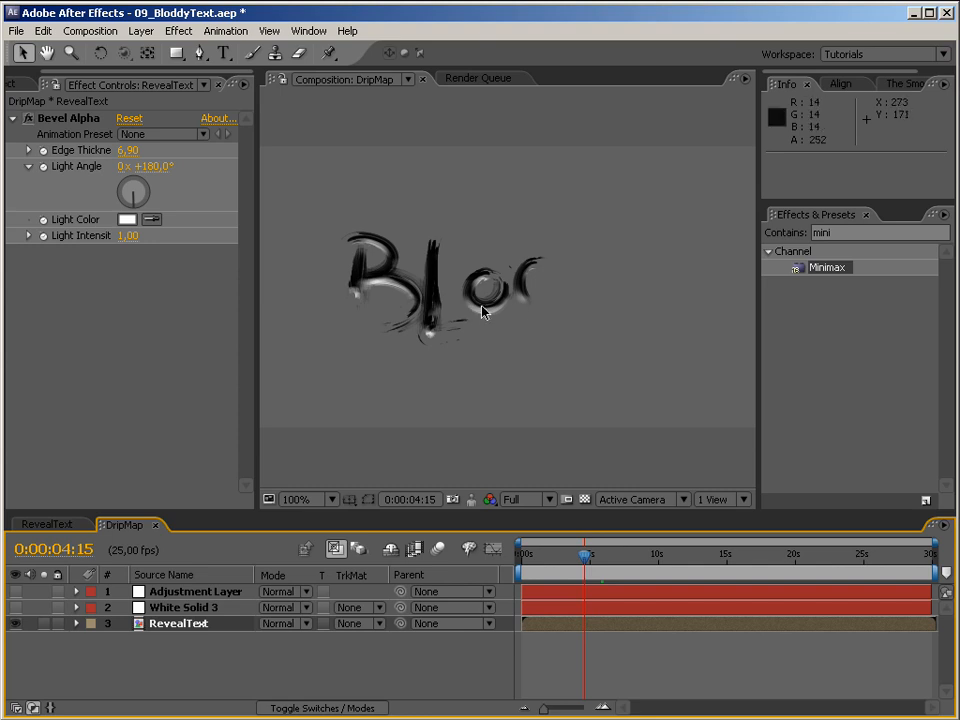
Step: Try a Bevel Alpha light angle of 280° on RevealText, return it to 180°, and move to 0:00:10:14
drag(148, 166, 443, 258)
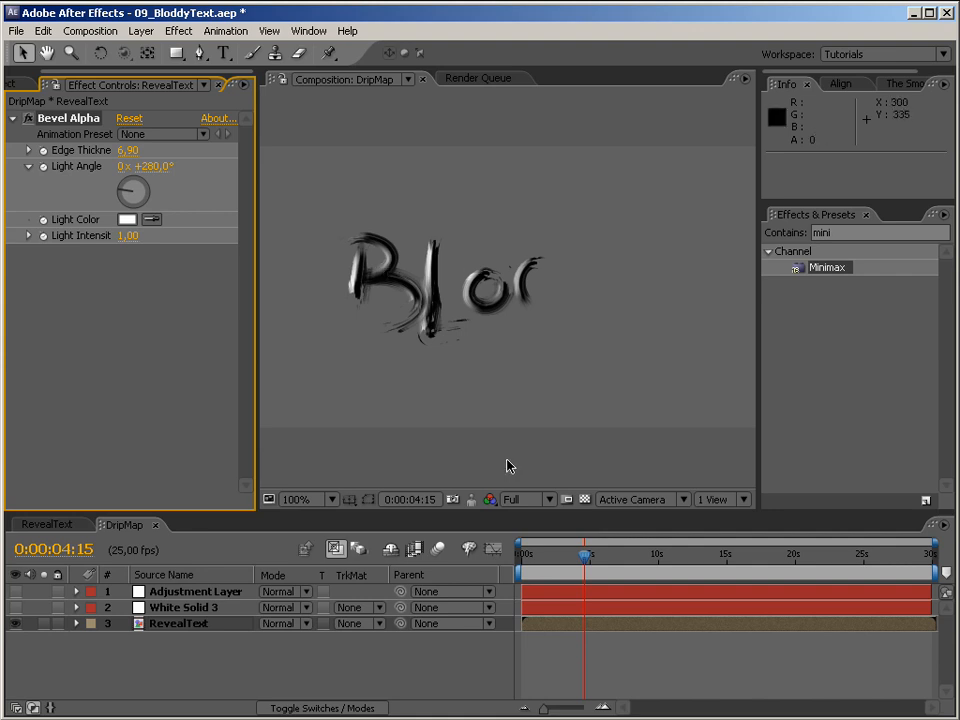
mouse_move(153, 167)
mouse_down()
mouse_move(167, 167)
mouse_move(147, 164)
mouse_up()
click(147, 167)
text(1800)
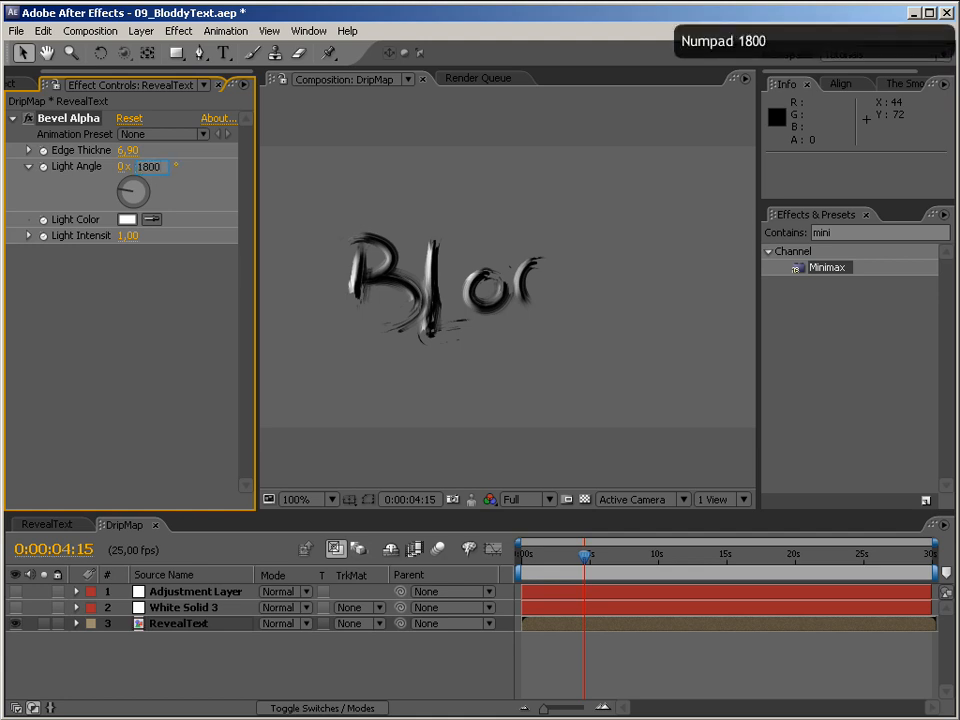
key(BackSpace)
key(Return)
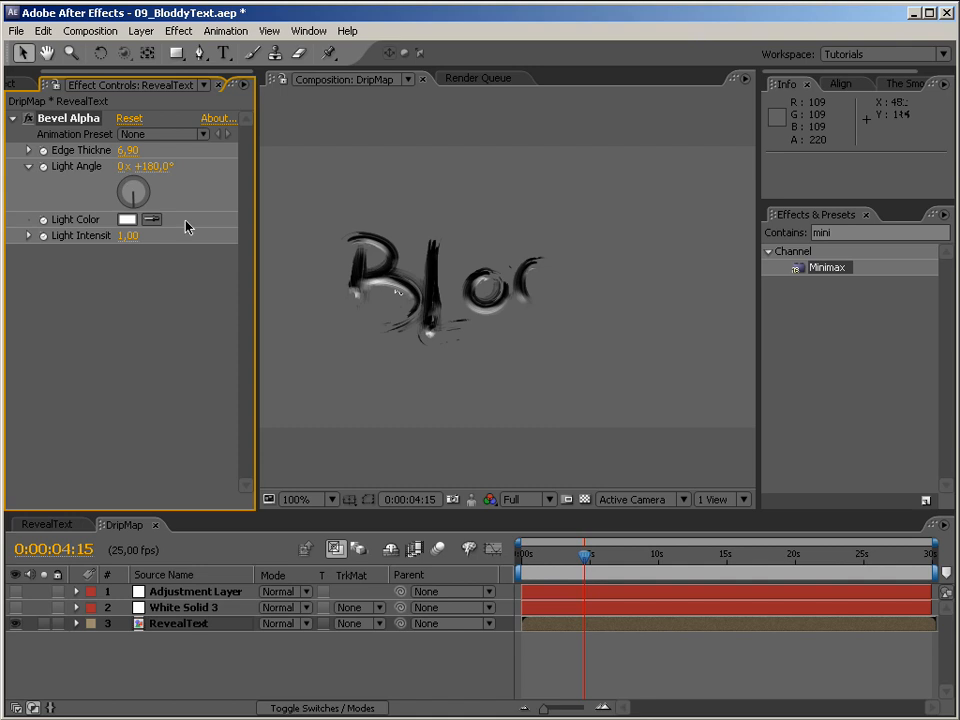
click(668, 570)
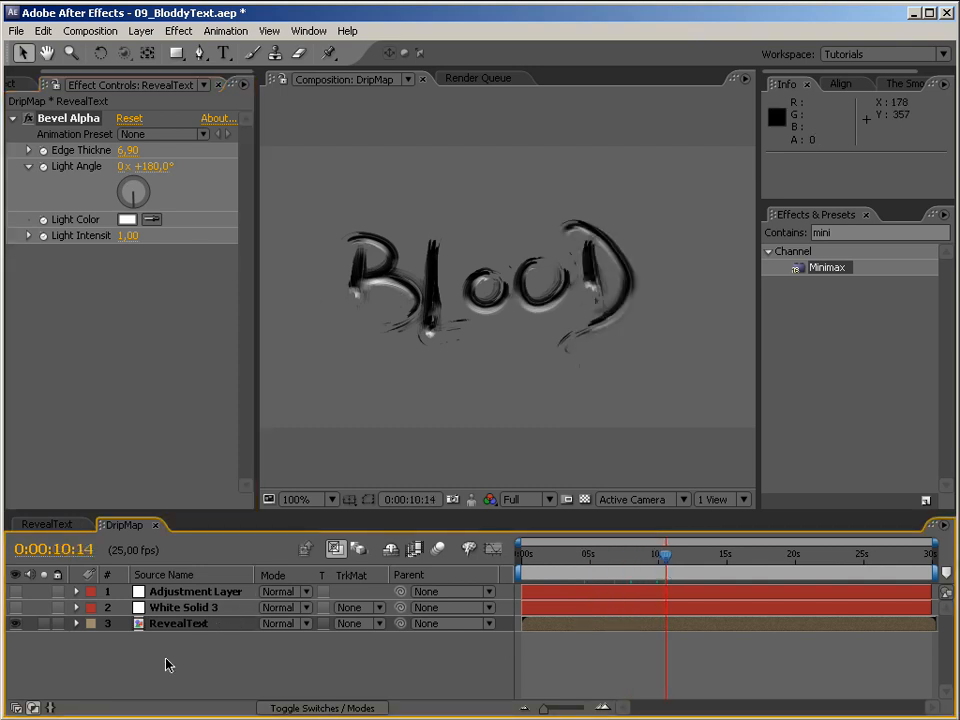
Step: Show the White Solid 3 noise and set RevealText's track matte back to Luma Matte "White Solid 3"
click(14, 608)
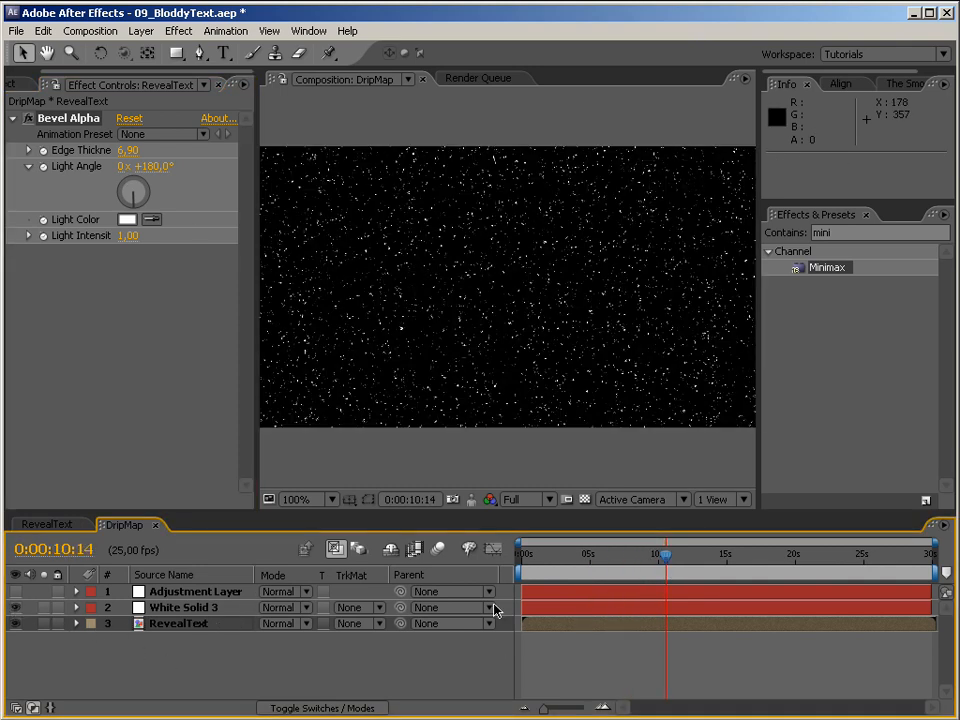
click(366, 627)
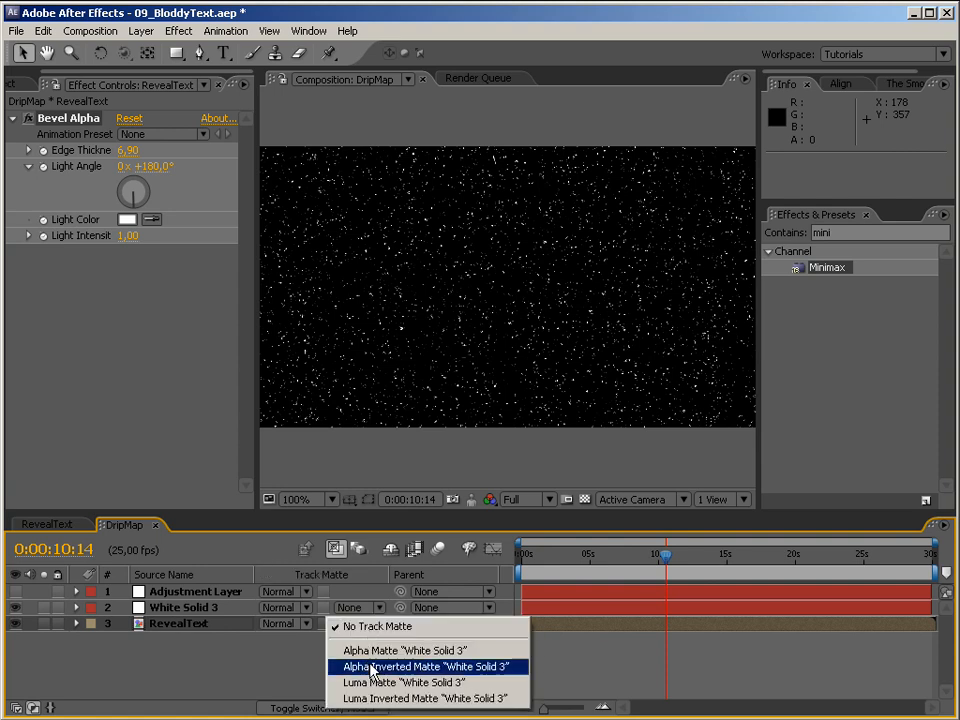
click(420, 684)
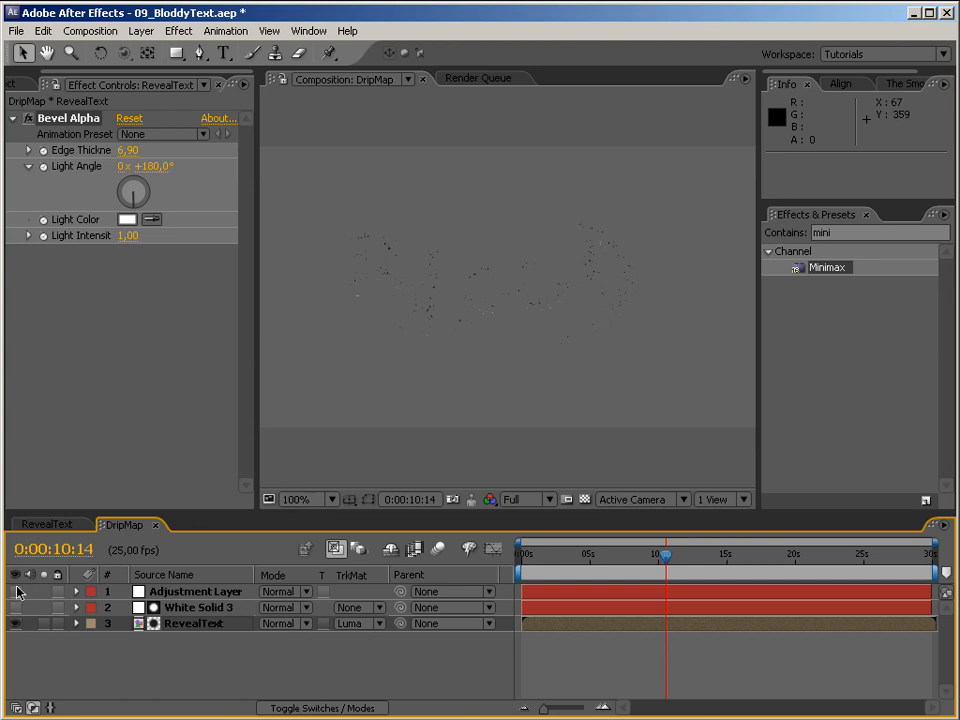
Step: Turn the adjustment layer back on and preview the keyed specks along the timeline
click(188, 591)
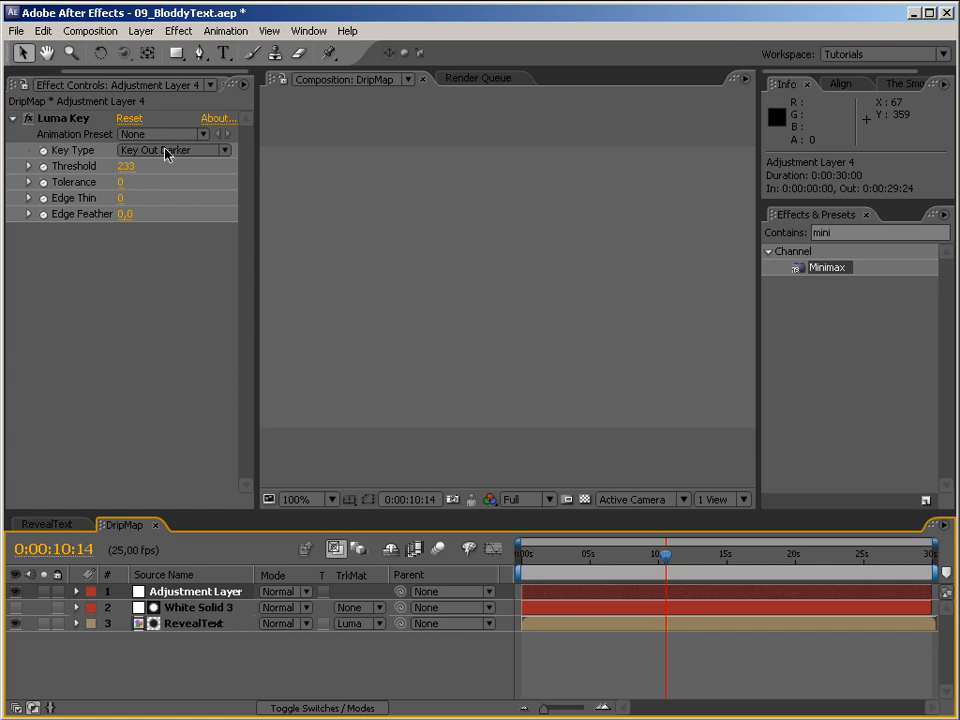
drag(666, 555, 598, 556)
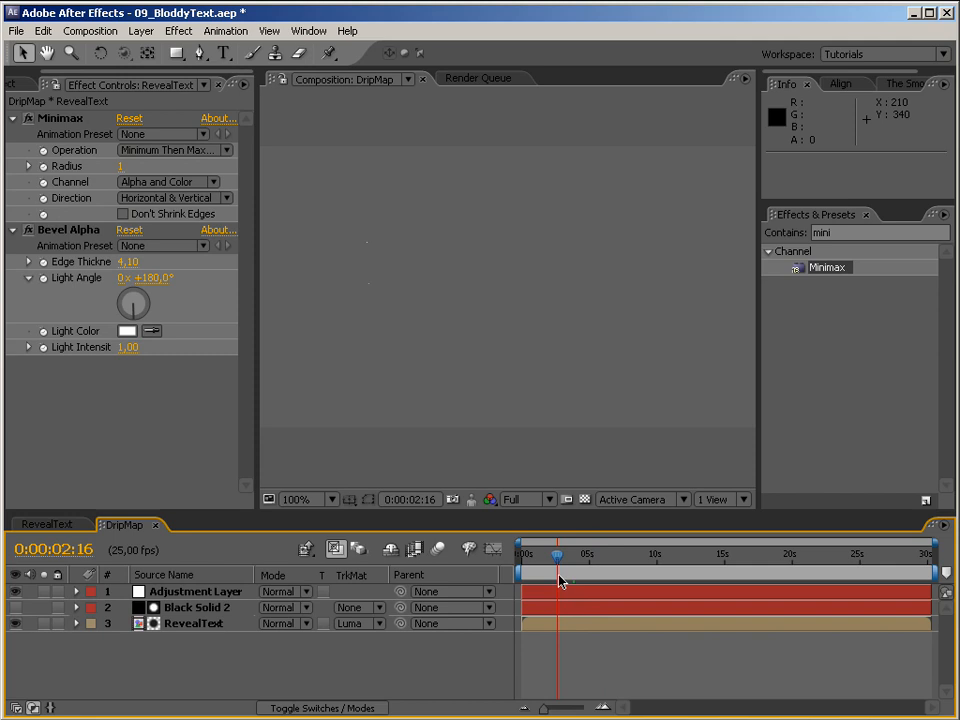
key(space)
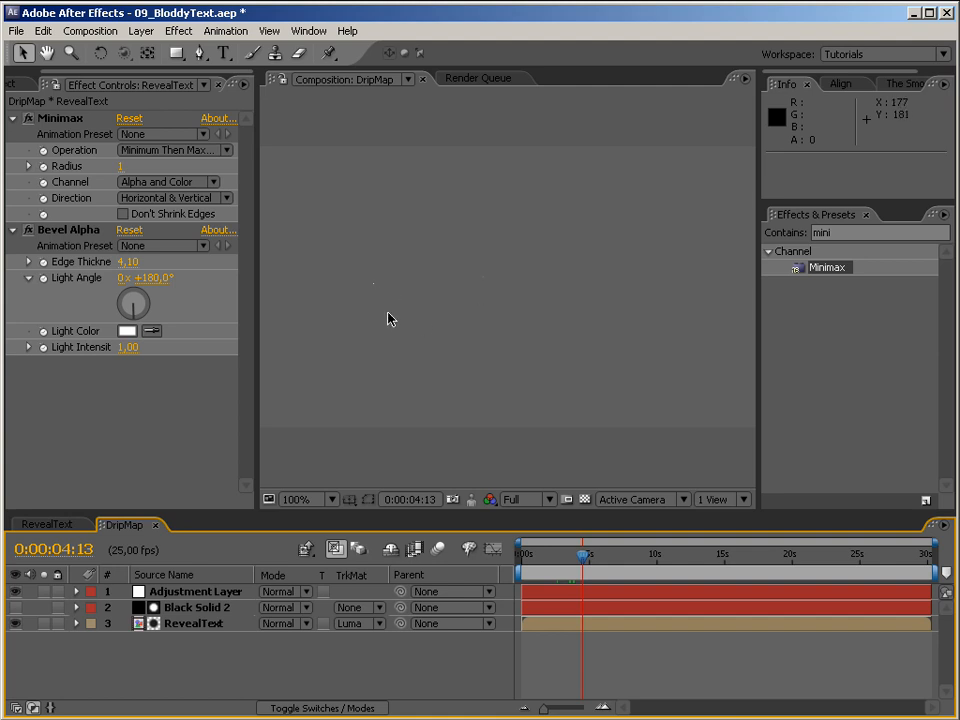
Step: Set RevealText to No Track Matte and hide the adjustment layer to expose the bevelled lettering
click(195, 630)
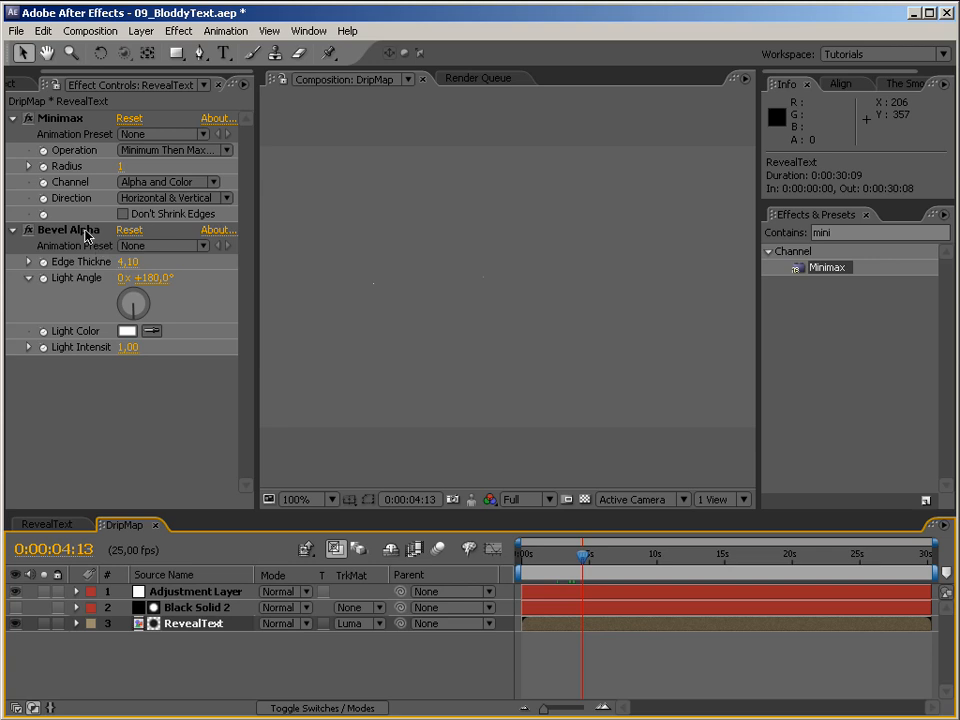
click(360, 623)
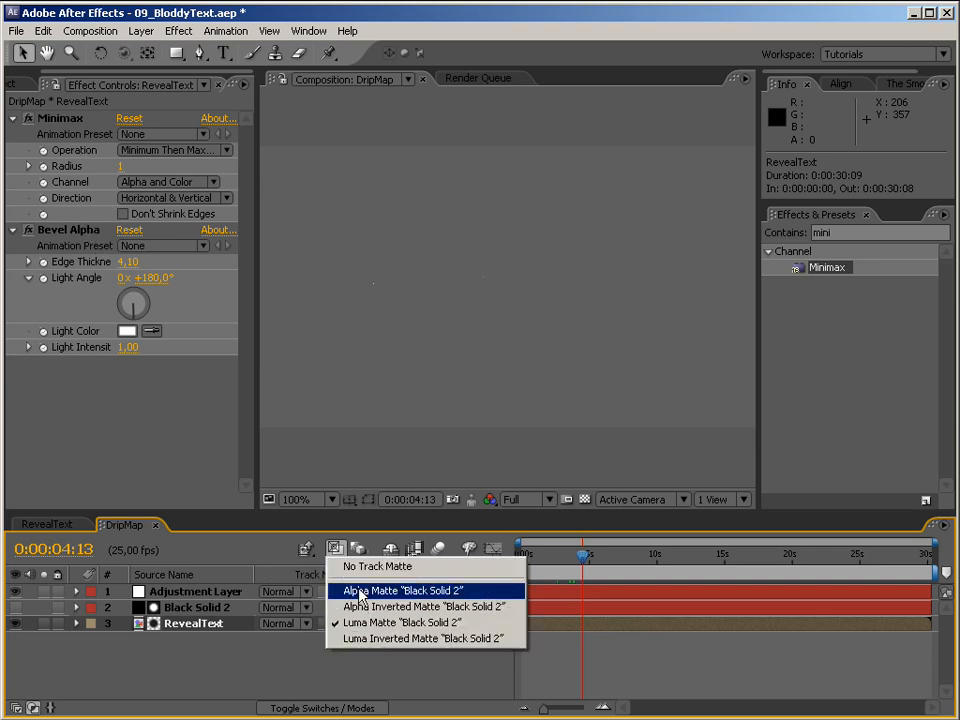
click(372, 566)
click(16, 592)
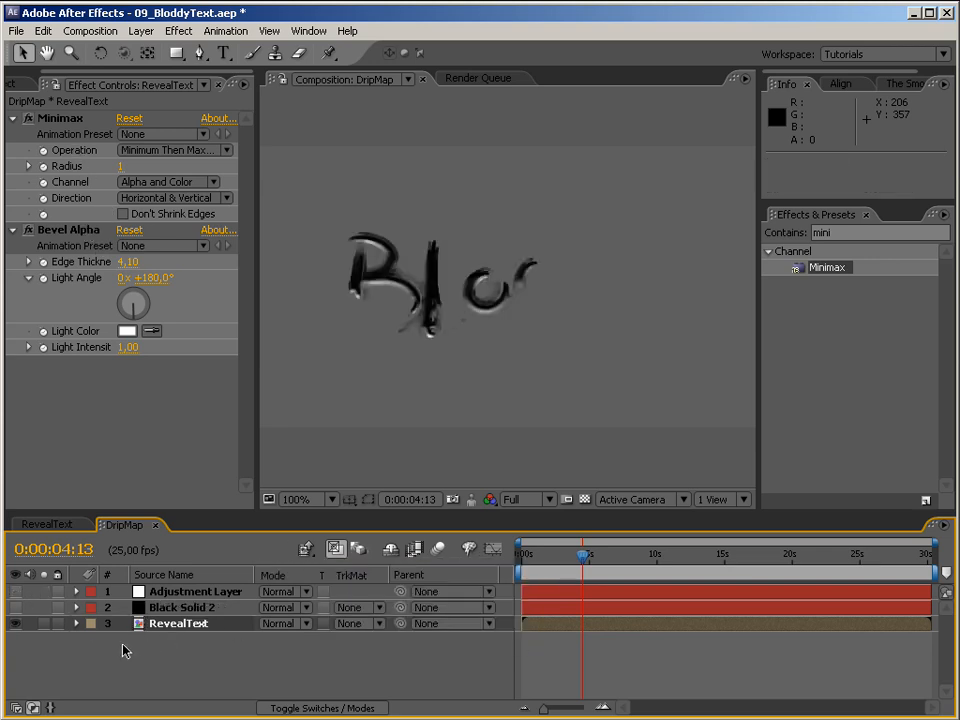
Step: Compare RevealText with Minimax disabled and enabled, and scrub to 0:00:04:18
click(28, 118)
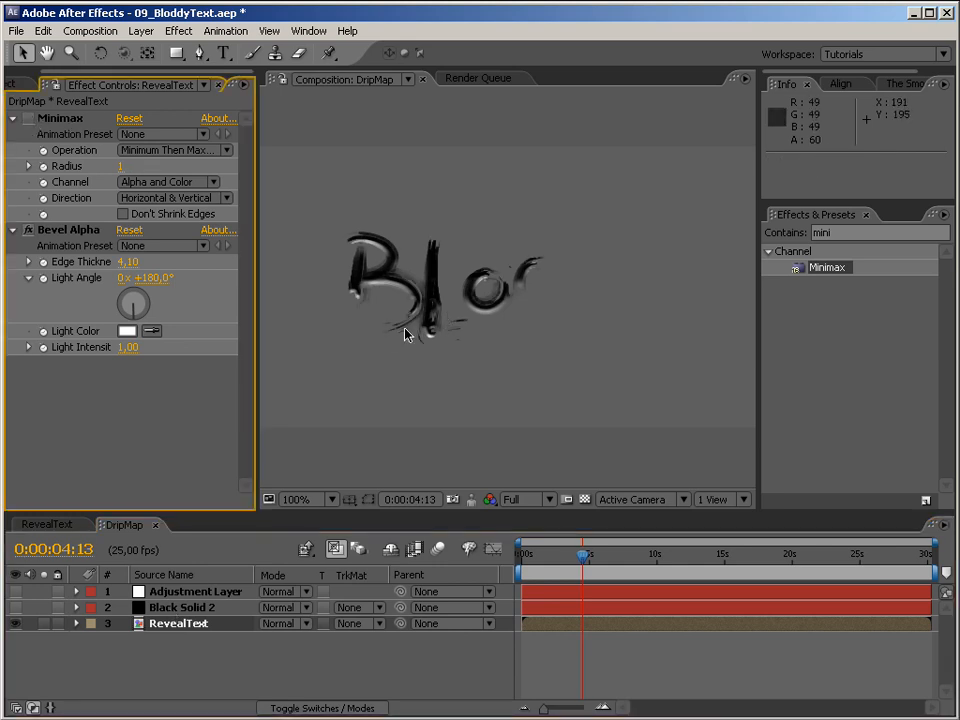
click(28, 118)
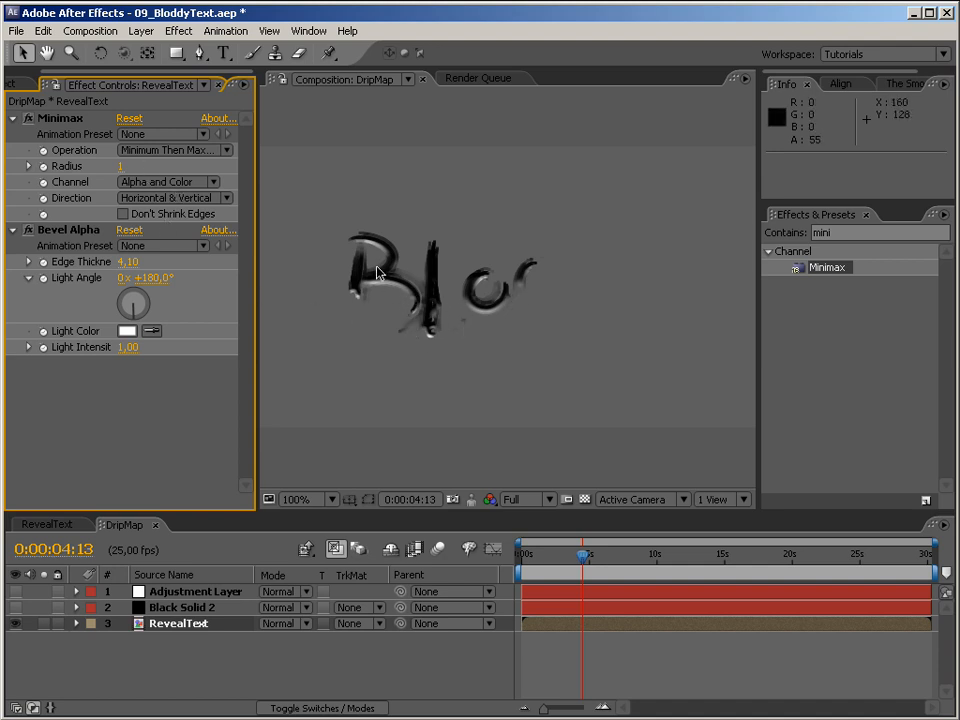
mouse_move(583, 556)
mouse_down()
mouse_move(554, 557)
mouse_move(585, 556)
mouse_up()
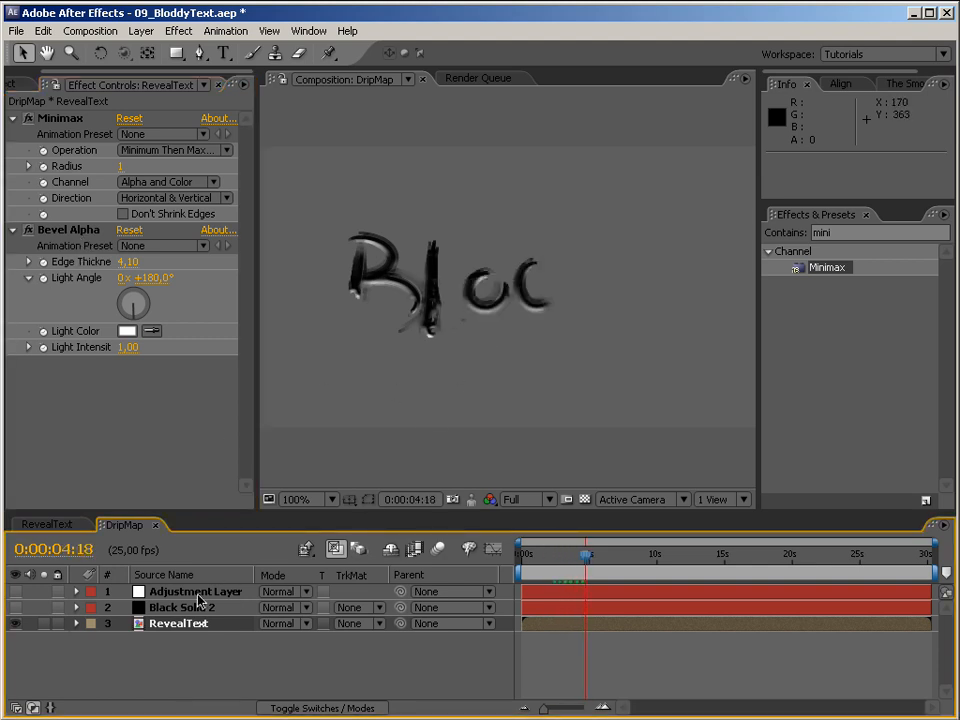
Step: Show Black Solid 2, compare it with Noise disabled and enabled, and examine its Fractal Noise settings down to the blending mode
click(15, 607)
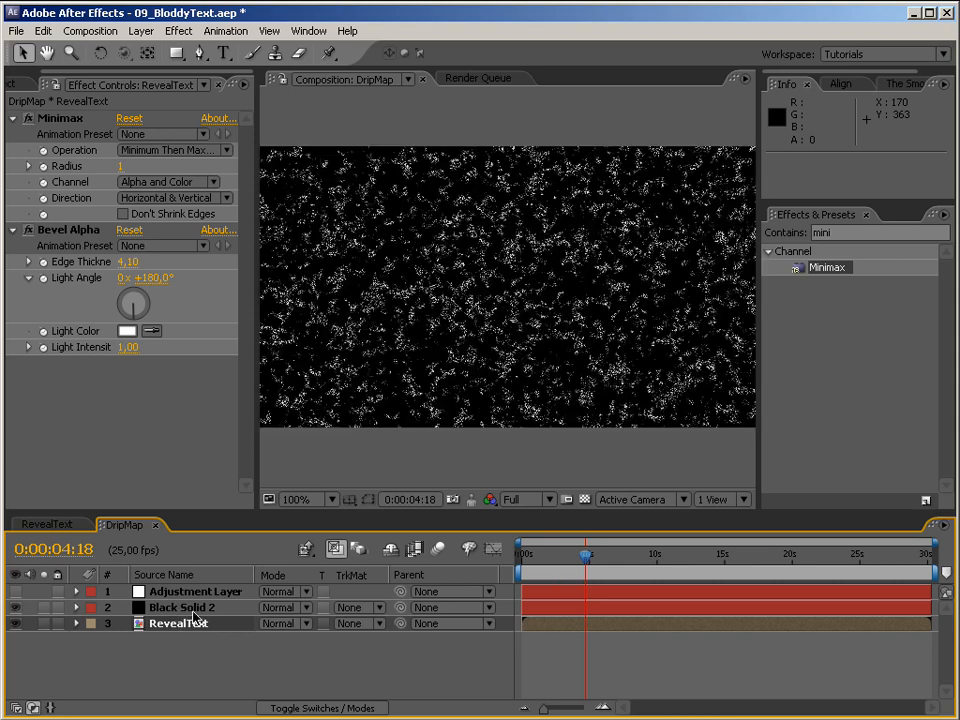
click(188, 607)
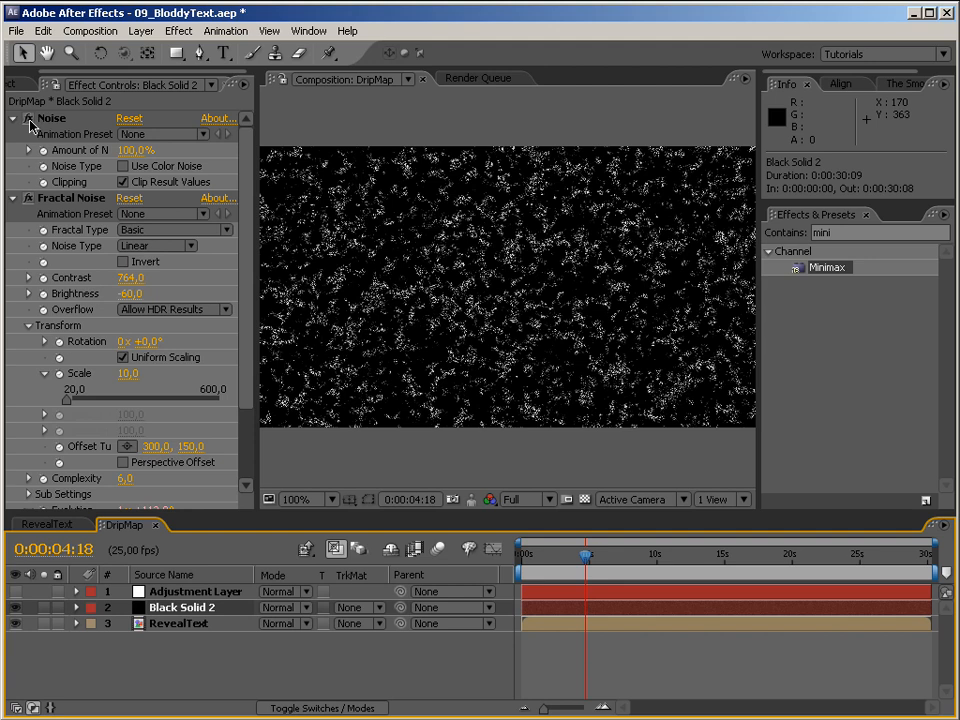
click(29, 120)
click(29, 120)
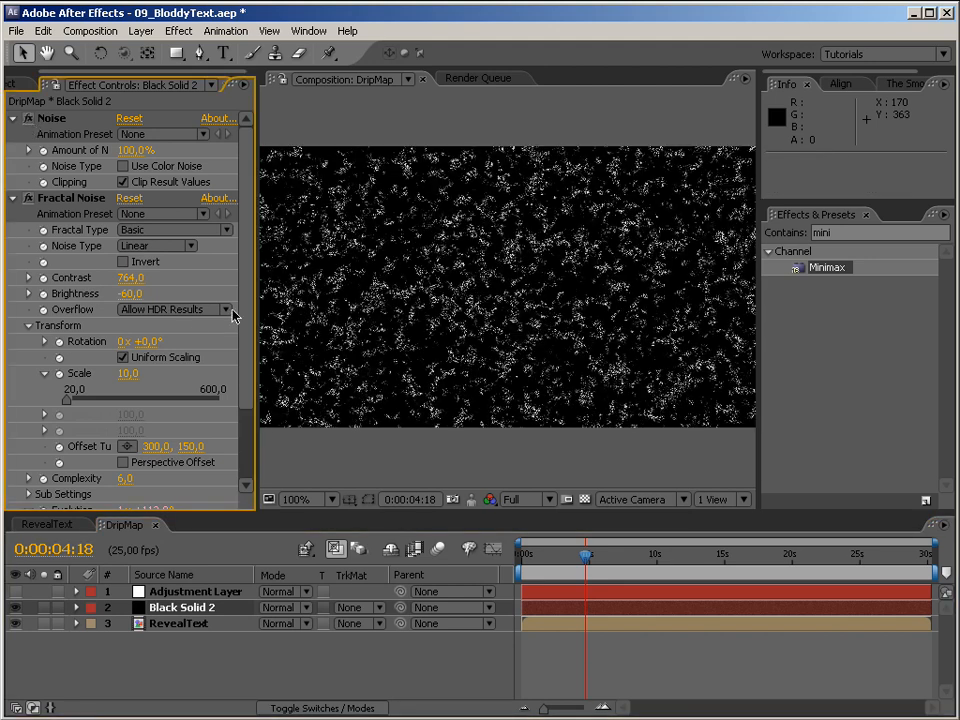
scroll(245, 400, down, 3)
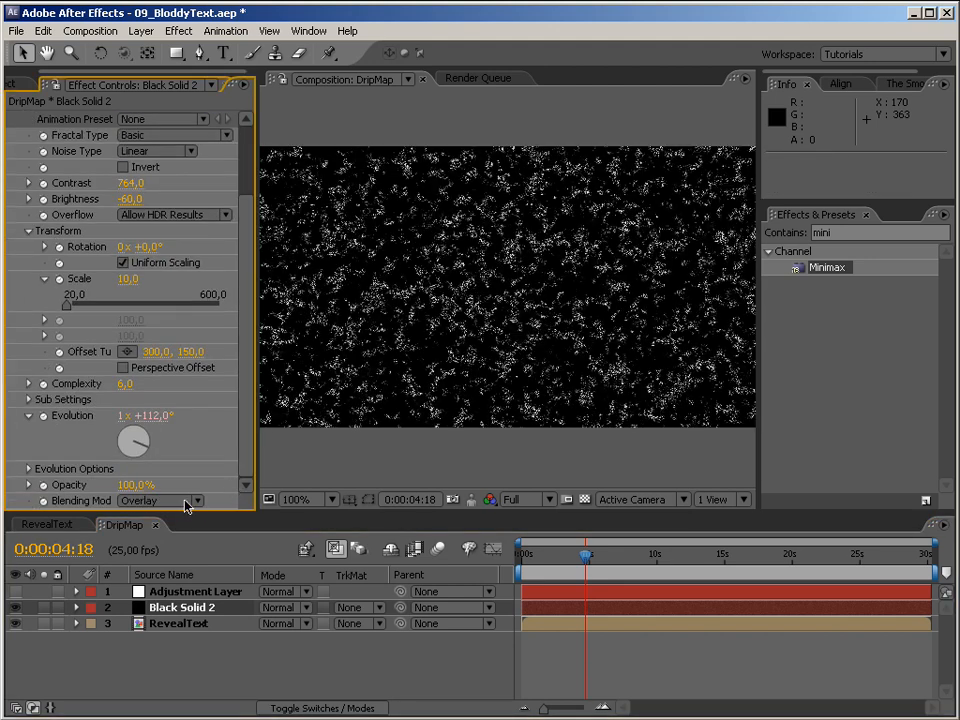
click(185, 503)
scroll(183, 234, up, 3)
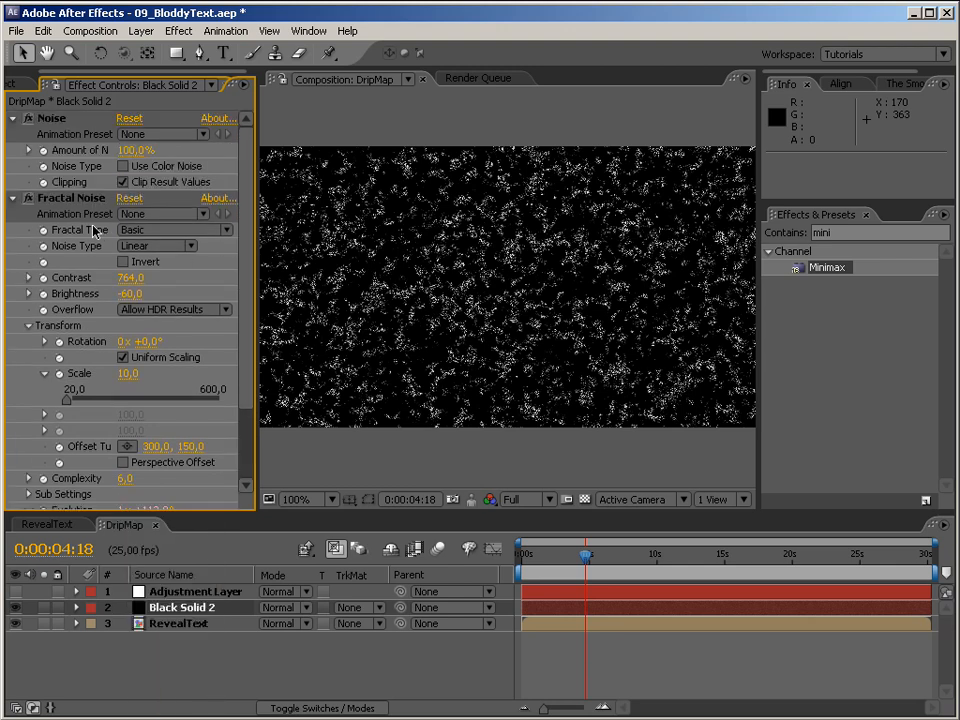
Step: Compare Black Solid 2 with Fractal Noise disabled and enabled
click(29, 199)
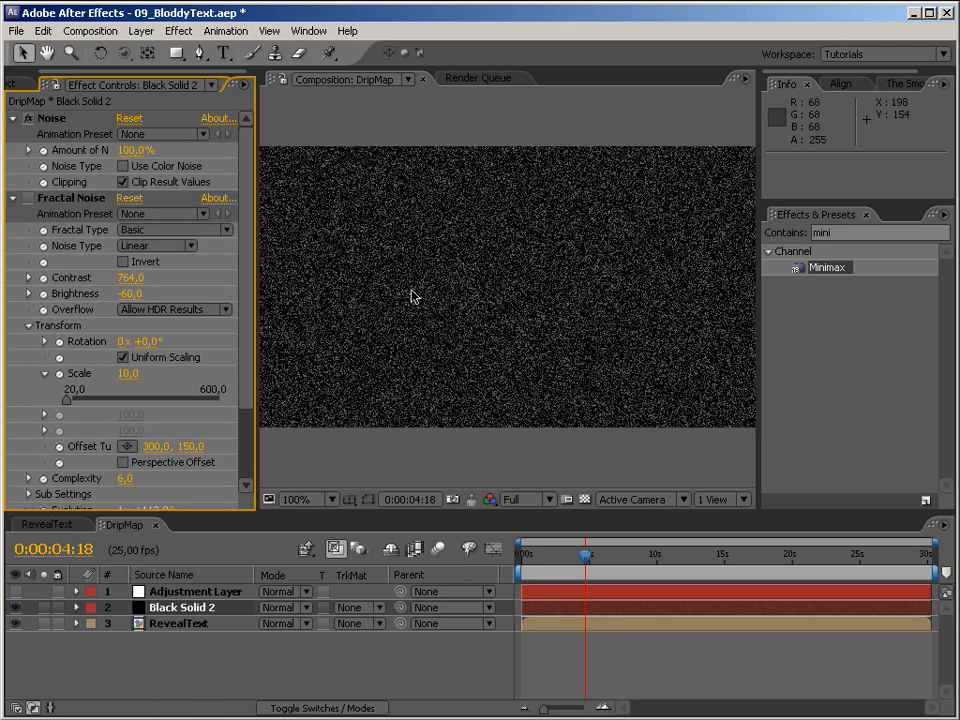
scroll(251, 302, down, 3)
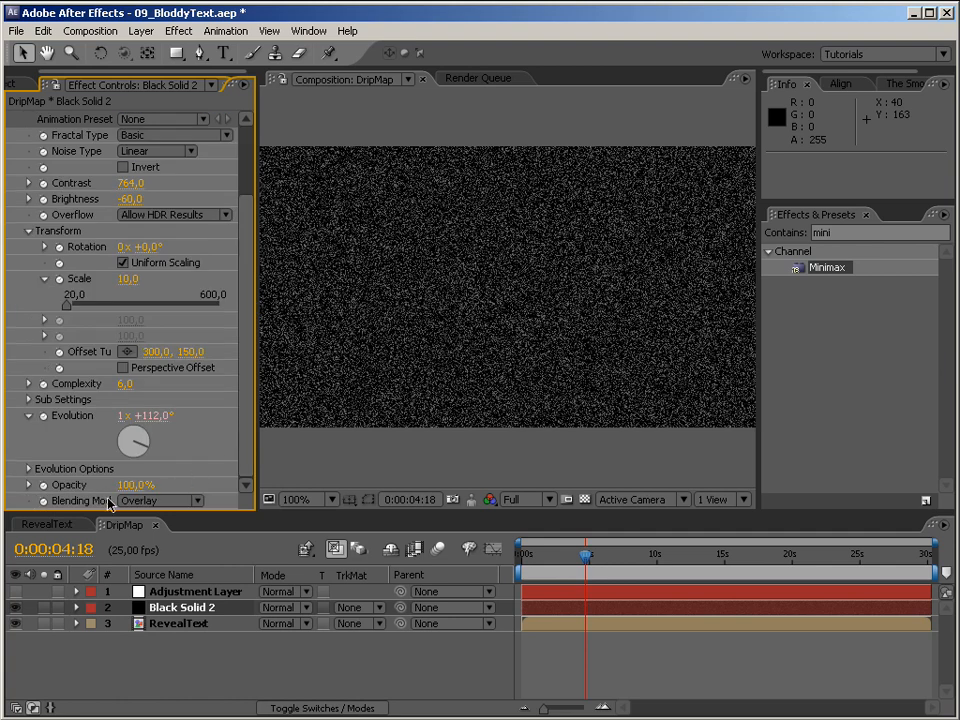
scroll(178, 213, up, 2)
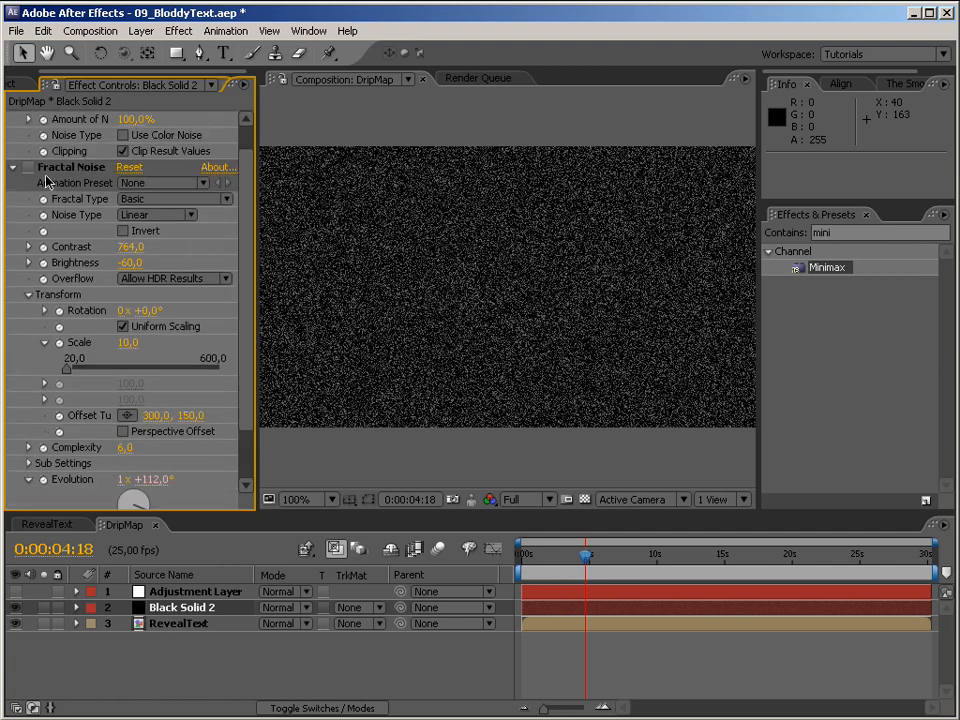
scroll(244, 150, up, 1)
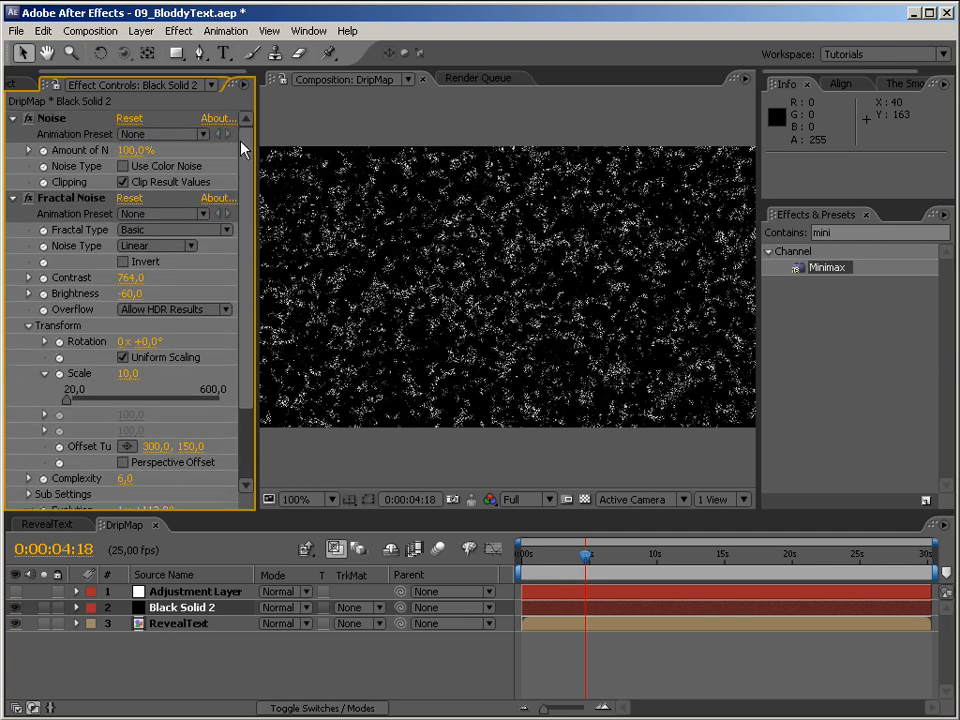
Step: Switch Fractal Noise's blending mode on Black Solid 2 to None for comparison and set it back to Overlay
click(29, 119)
scroll(247, 400, down, 3)
click(190, 500)
click(180, 413)
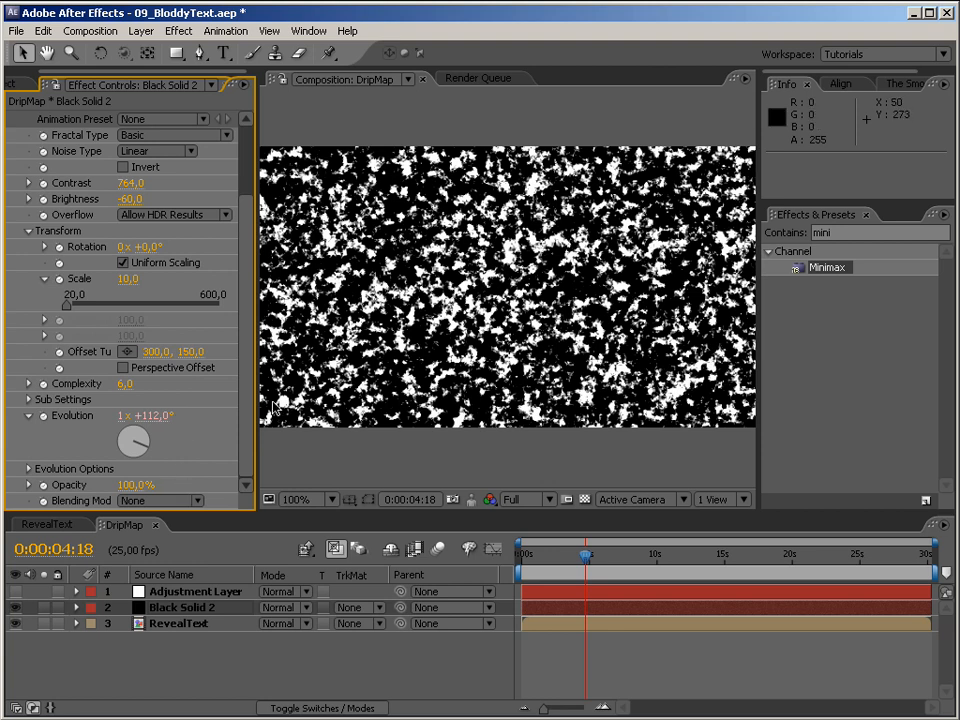
scroll(240, 231, up, 3)
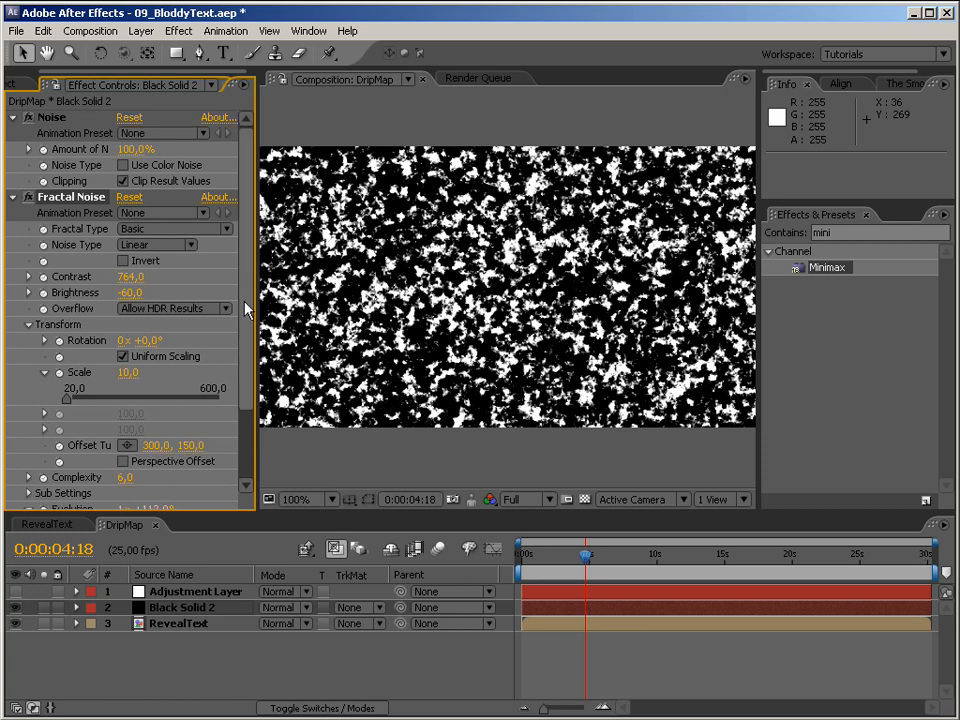
scroll(248, 311, down, 3)
click(199, 500)
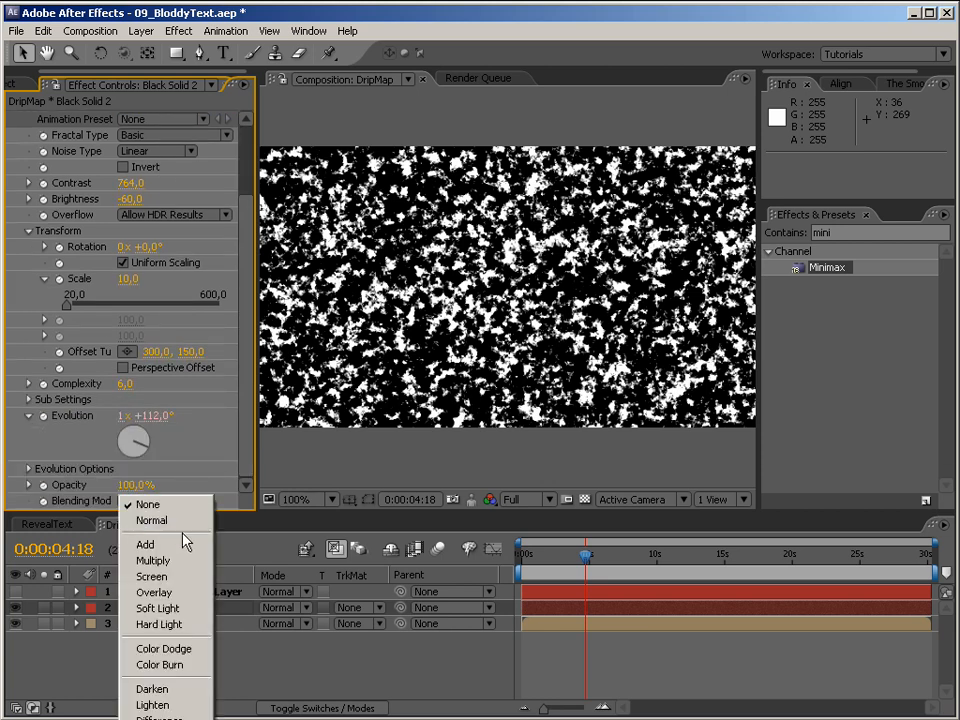
click(185, 593)
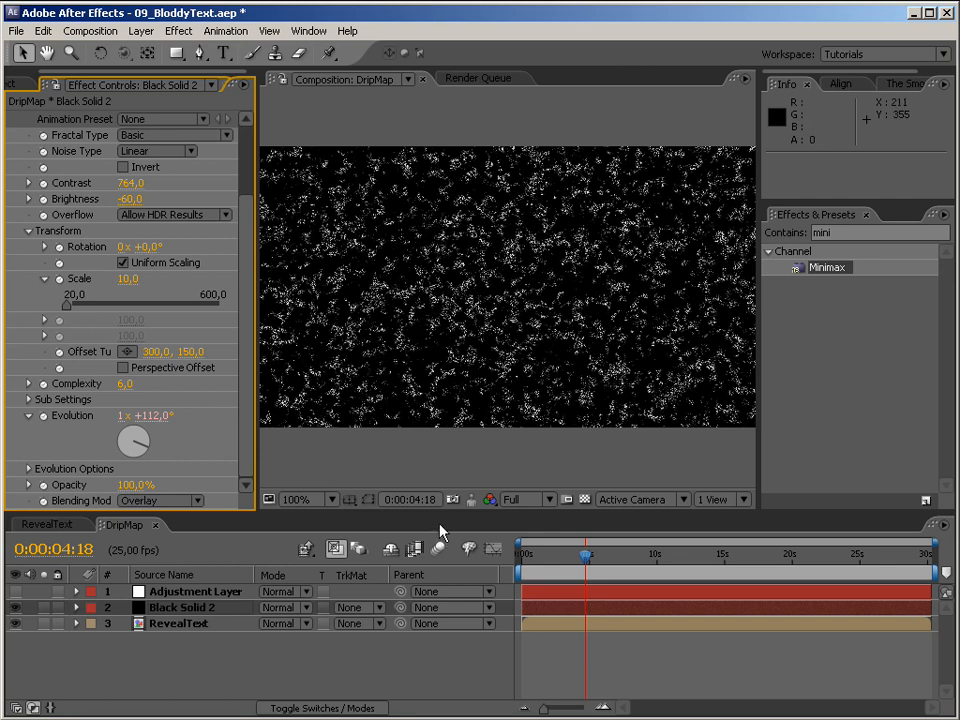
Step: Set RevealText's track matte to Luma Matte "Black Solid 2"
click(195, 591)
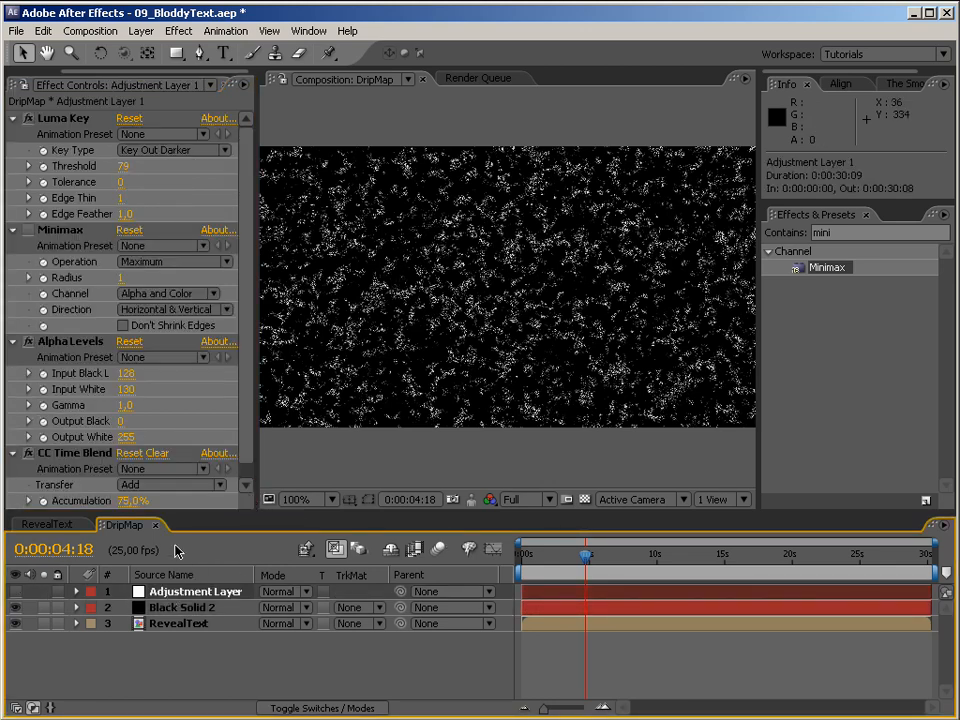
click(362, 623)
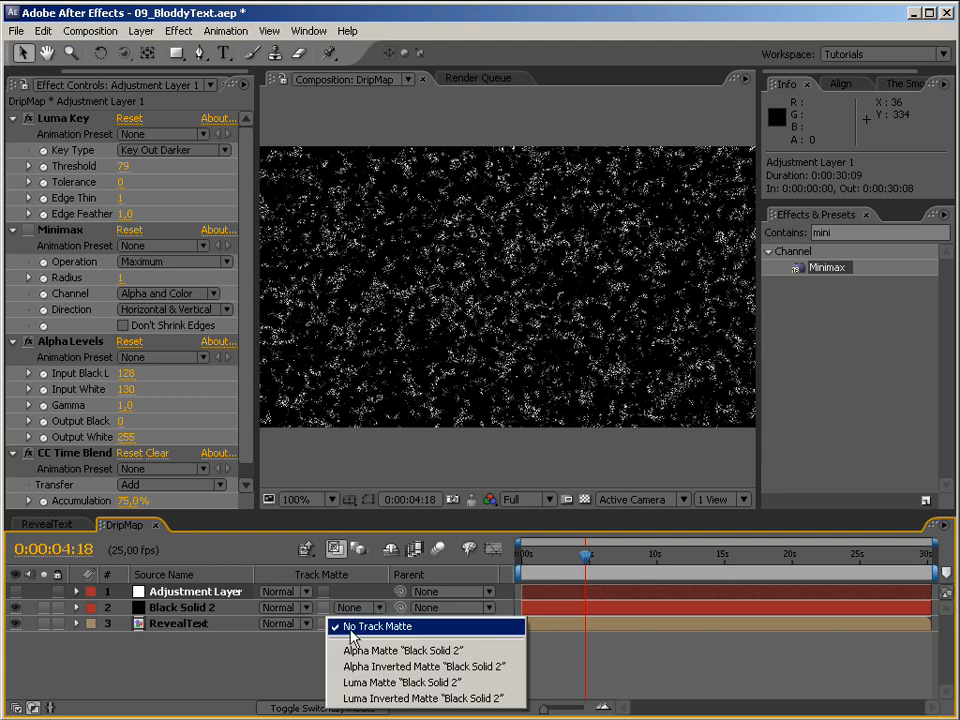
click(360, 686)
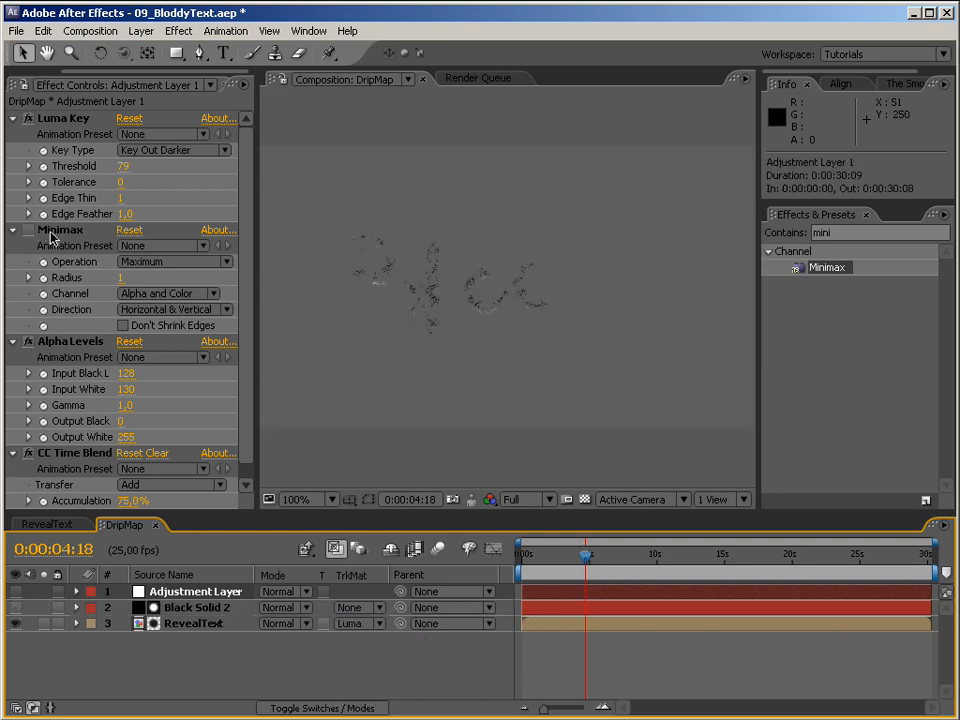
Step: Delete the disabled Minimax effect from the adjustment layer and turn the layer's visibility on
click(20, 238)
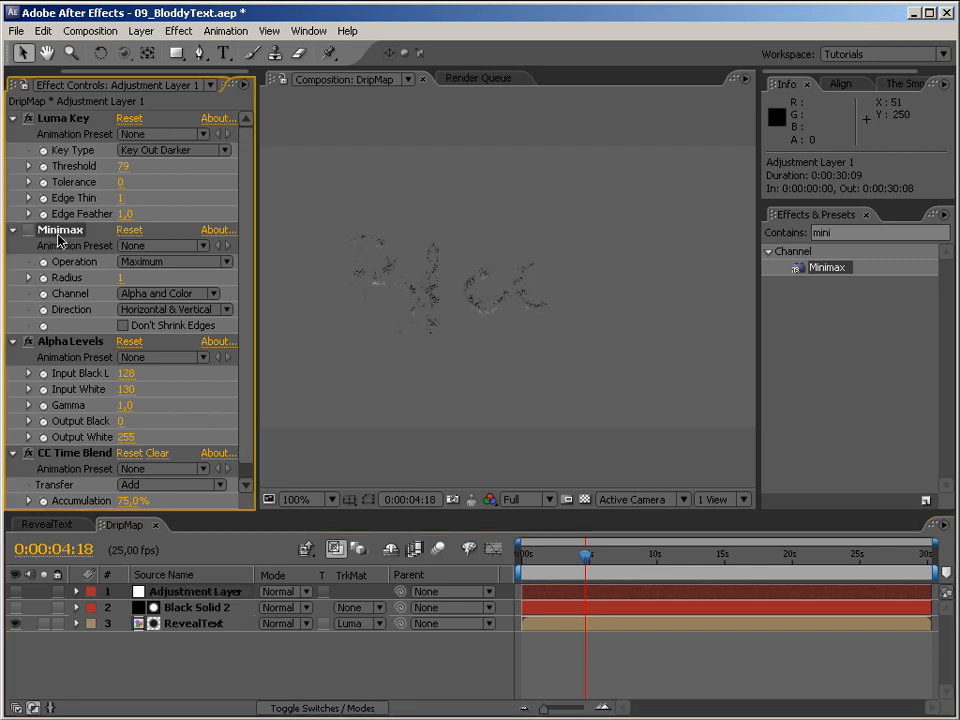
key(Delete)
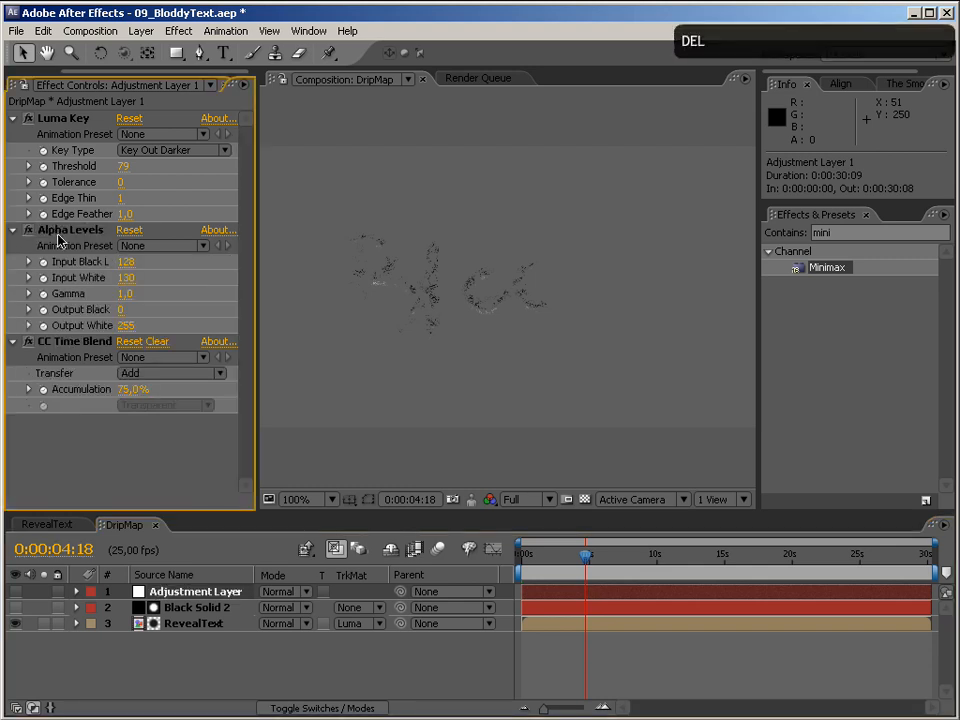
click(16, 592)
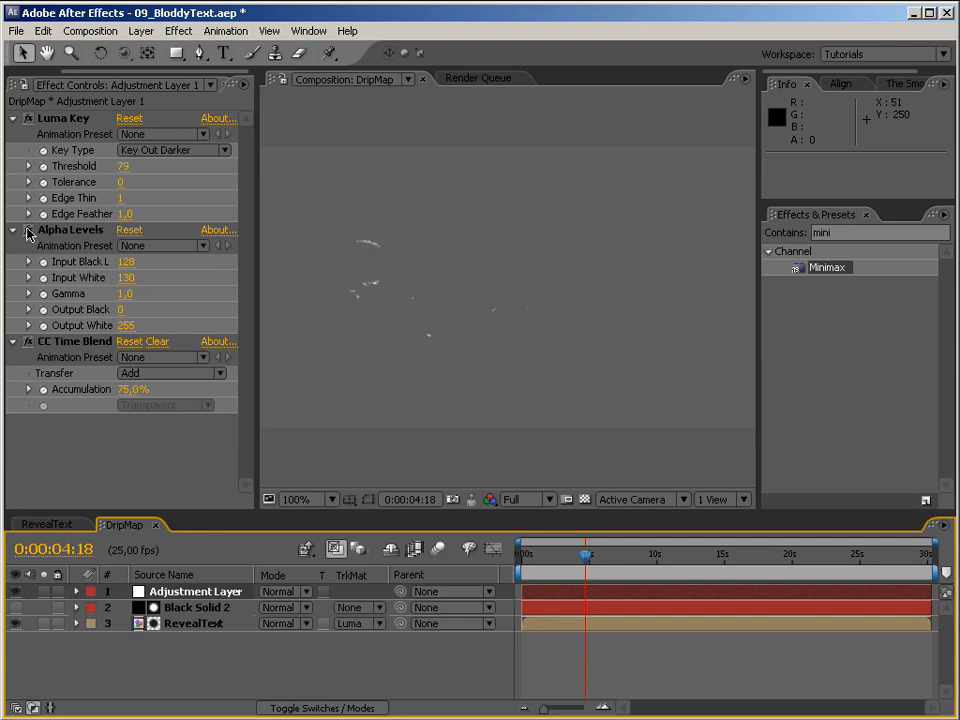
Step: Compare the specks with Alpha Levels and CC Time Blend disabled and enabled, moving the playhead to 0:00:04:14
click(30, 235)
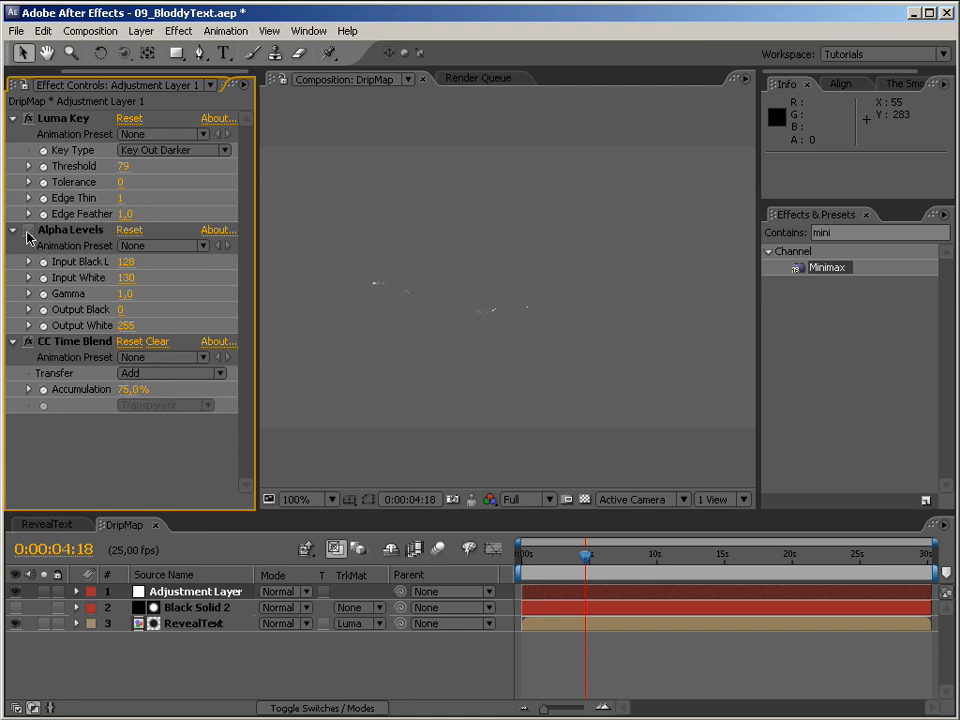
click(28, 343)
click(29, 232)
click(29, 232)
click(29, 231)
mouse_move(585, 556)
mouse_down()
mouse_move(589, 568)
mouse_move(609, 570)
mouse_move(636, 557)
mouse_move(580, 560)
mouse_up()
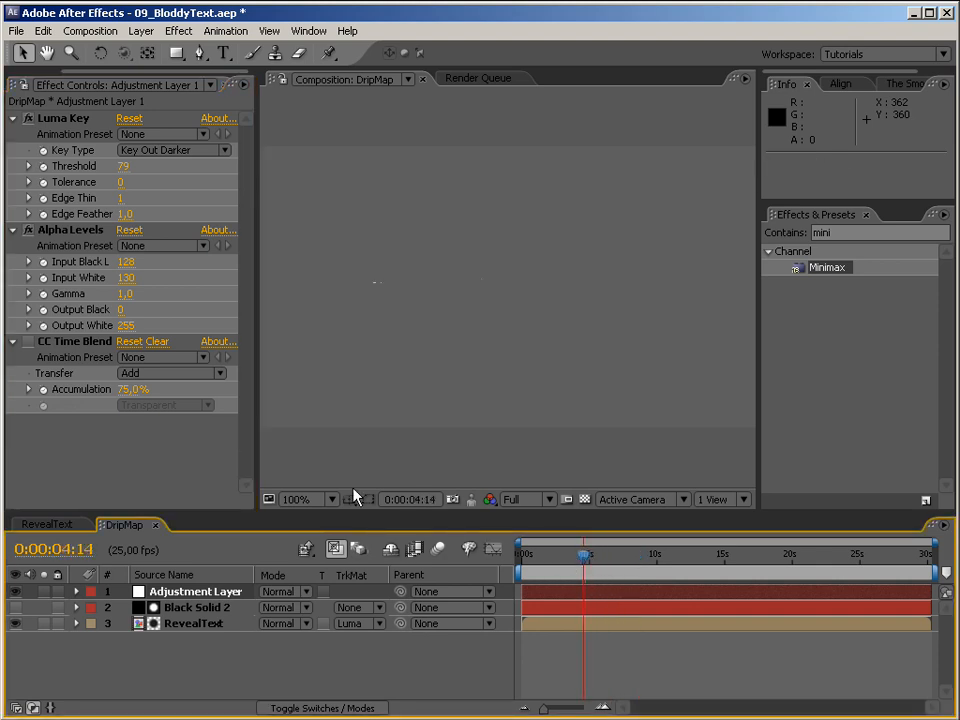
click(28, 342)
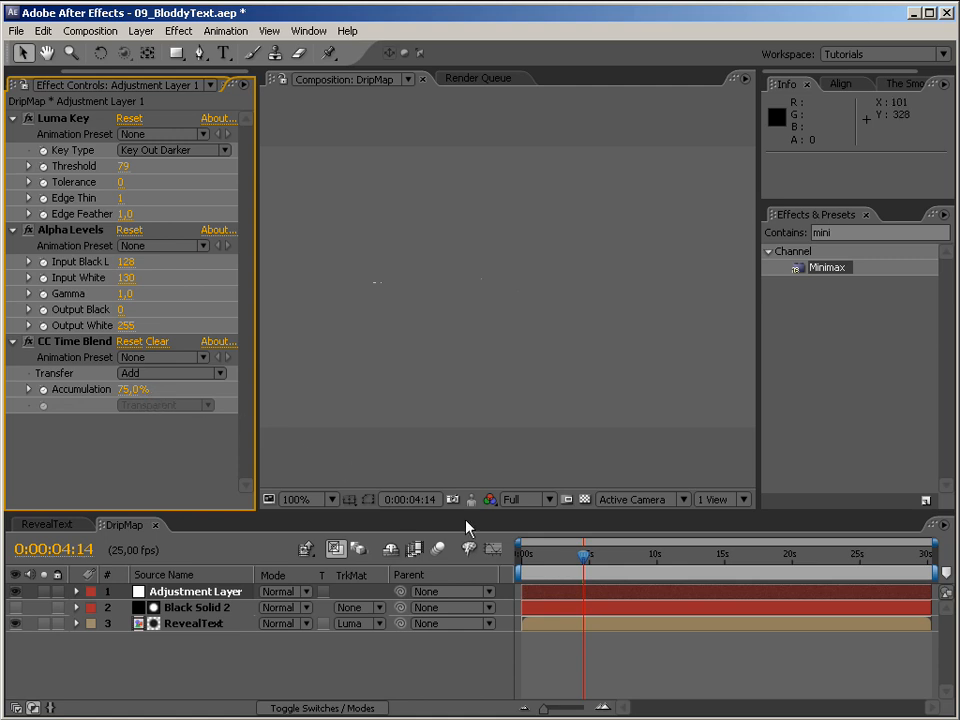
Step: RAM preview the accumulating specks in DripMap from the first frame
key(Home)
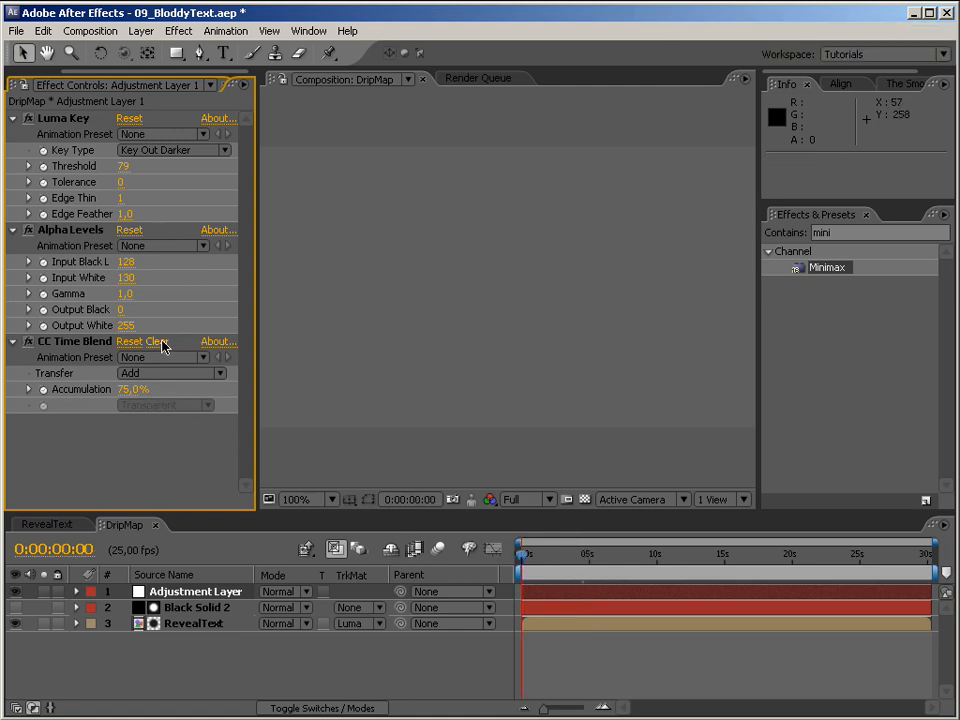
key(KP_0)
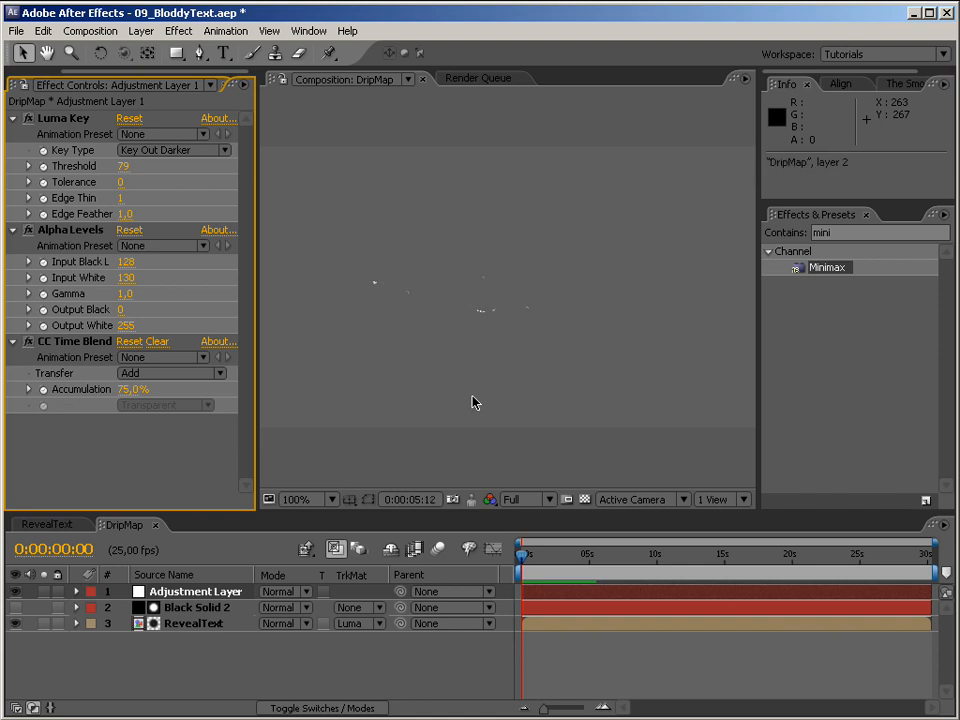
key(KP_0)
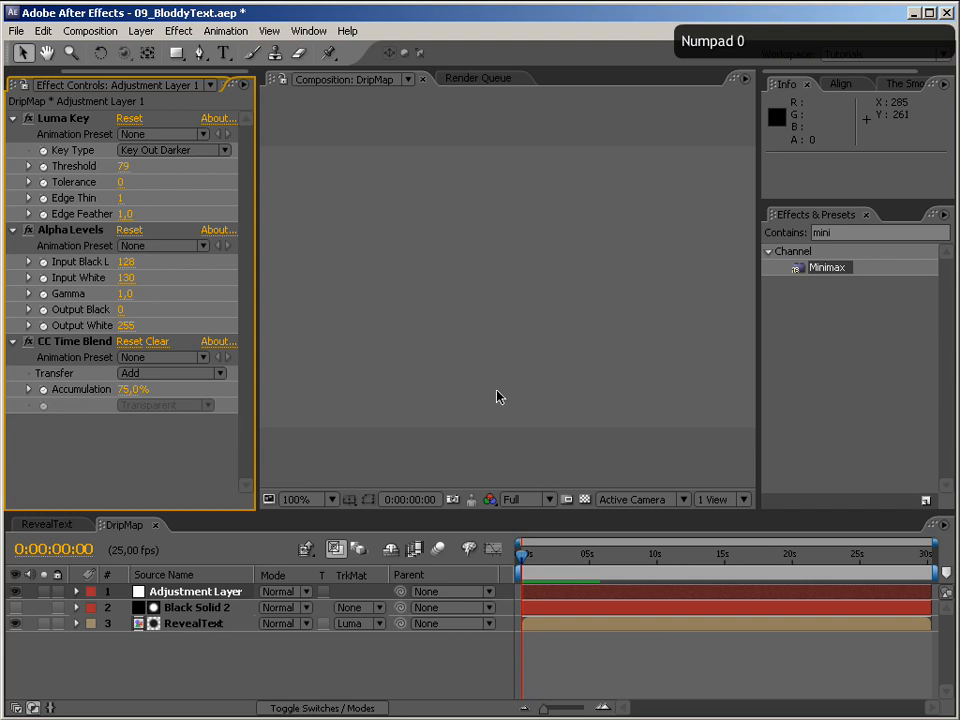
Step: Set proxyDripMap.mov as the proxy file for the DripMap composition in the project
drag(148, 74, 50, 74)
click(40, 84)
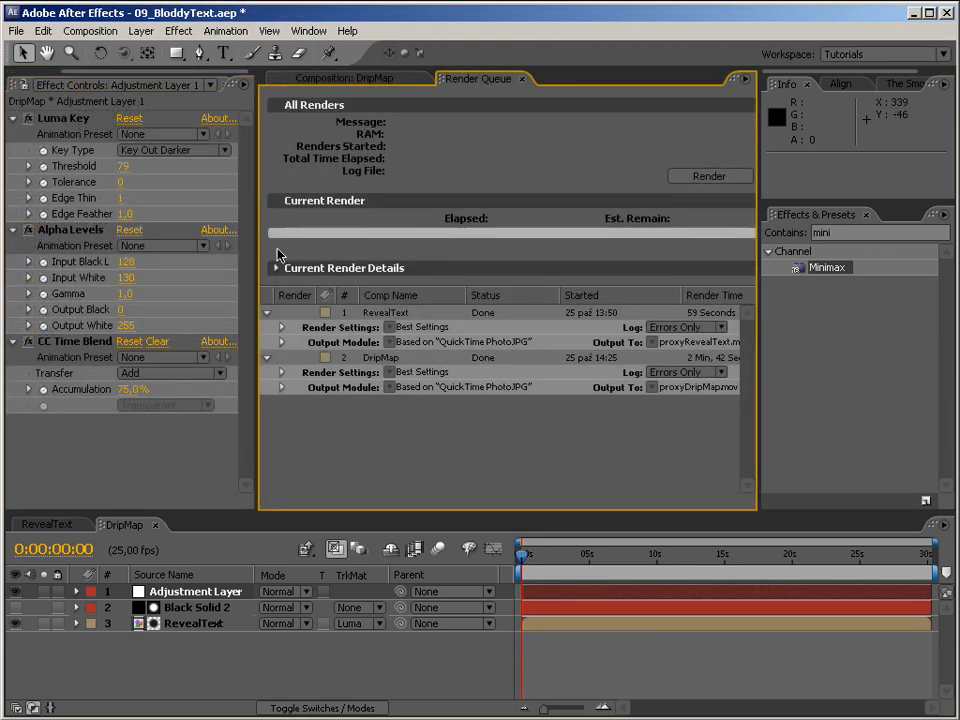
drag(146, 74, 38, 70)
click(38, 84)
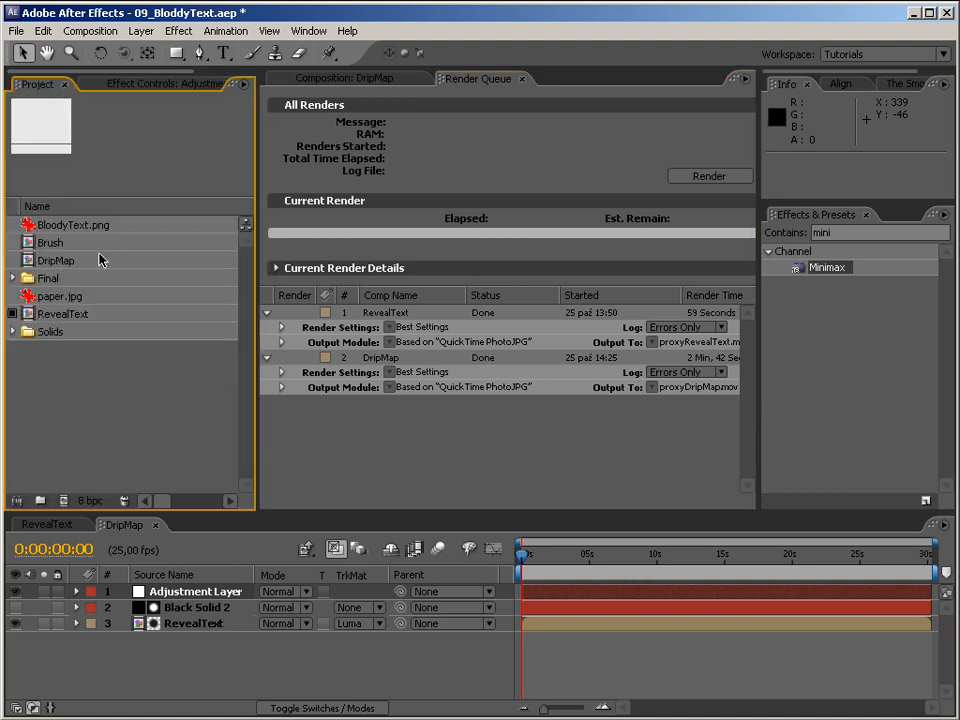
right_click(52, 262)
mouse_move(100, 288)
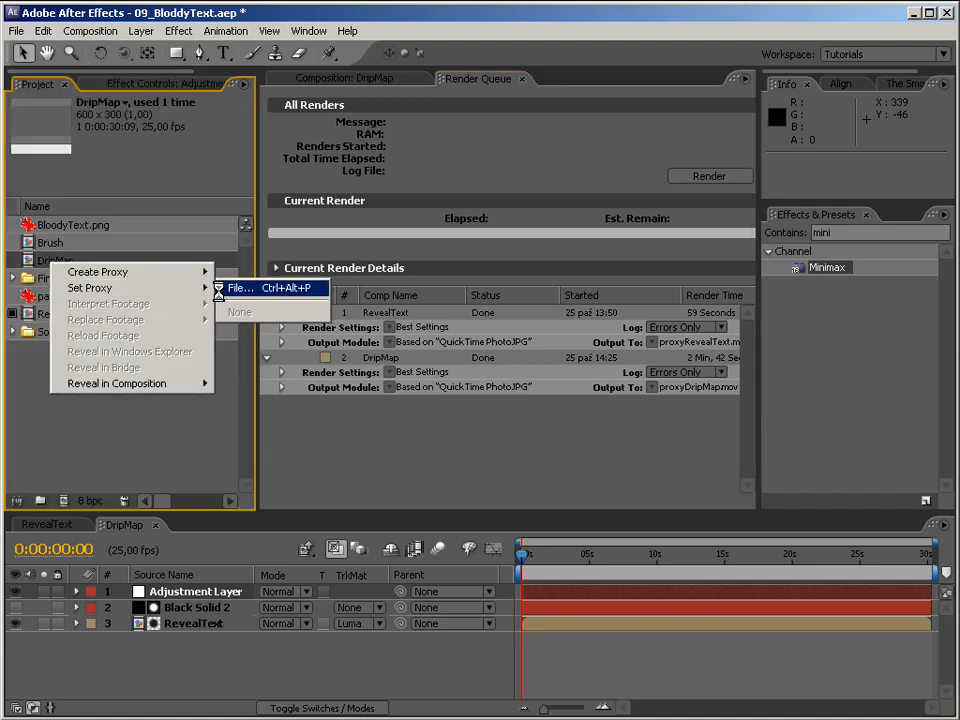
click(235, 287)
click(160, 217)
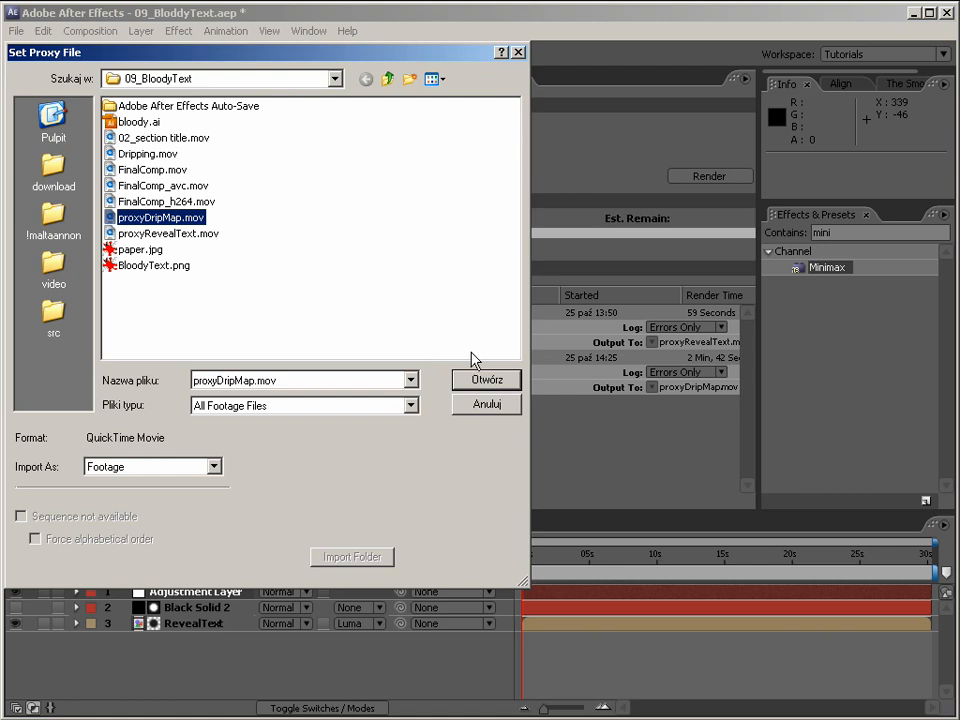
click(477, 380)
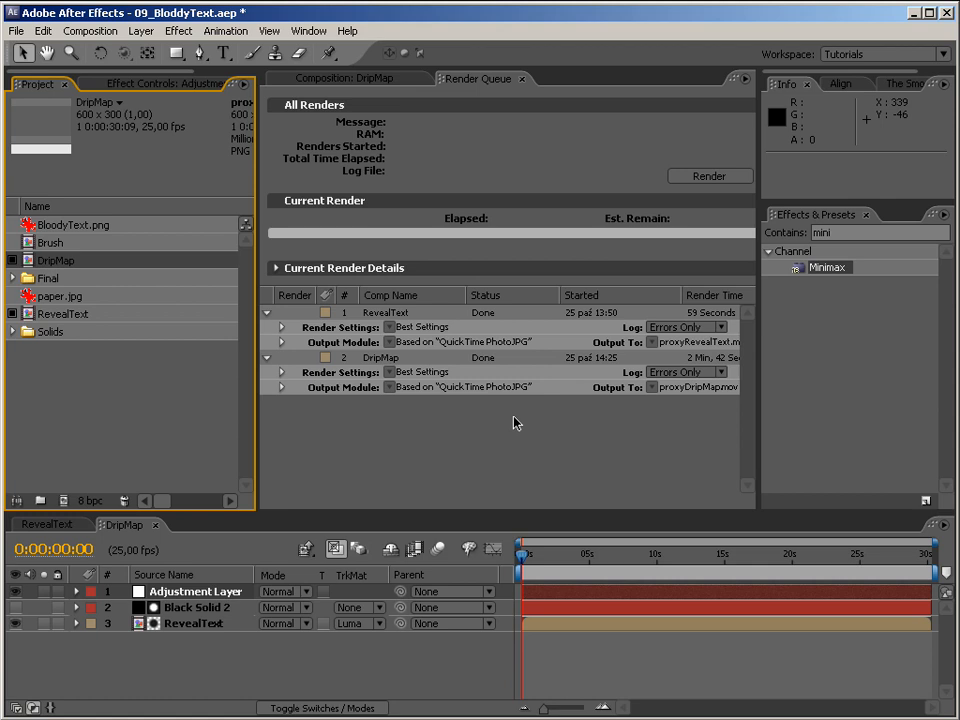
Step: Close the Render Queue and view the RevealText composition at 0:00:09:04
click(520, 79)
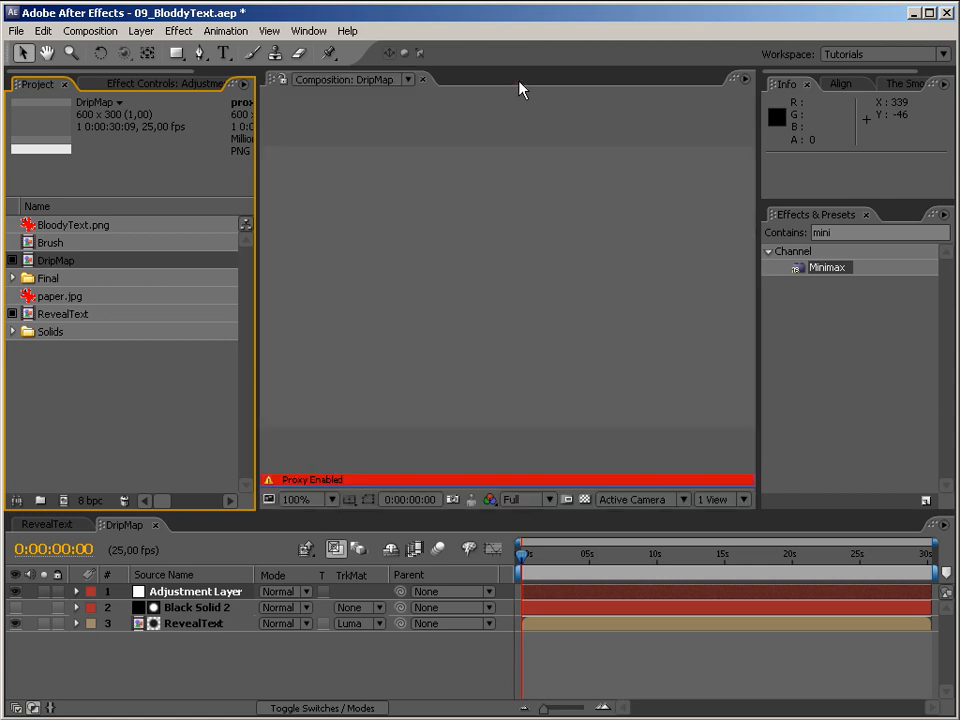
click(45, 524)
drag(515, 553, 639, 555)
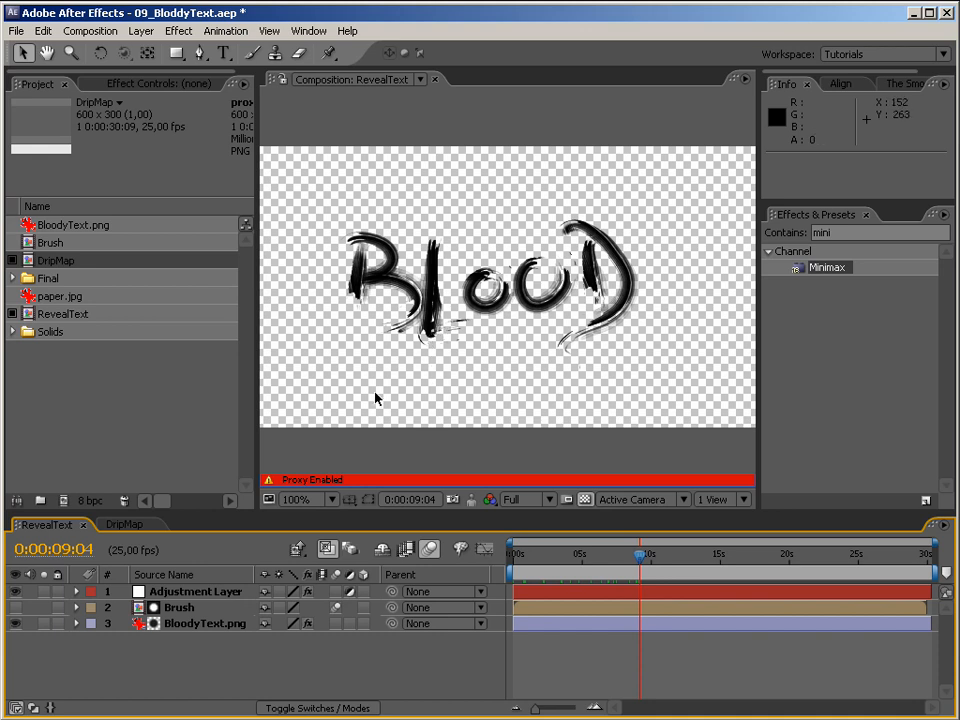
Step: Create a 600 x 300, 30-second composition named DripResistance, place RevealText in it and move the playhead to 0:00:09:06
click(165, 413)
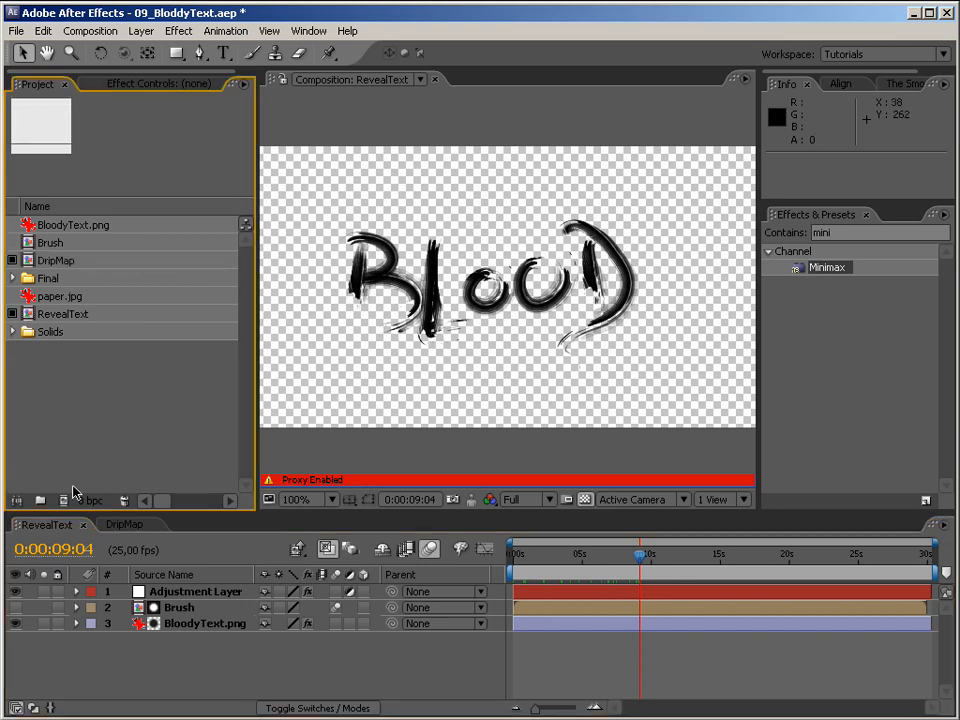
click(63, 500)
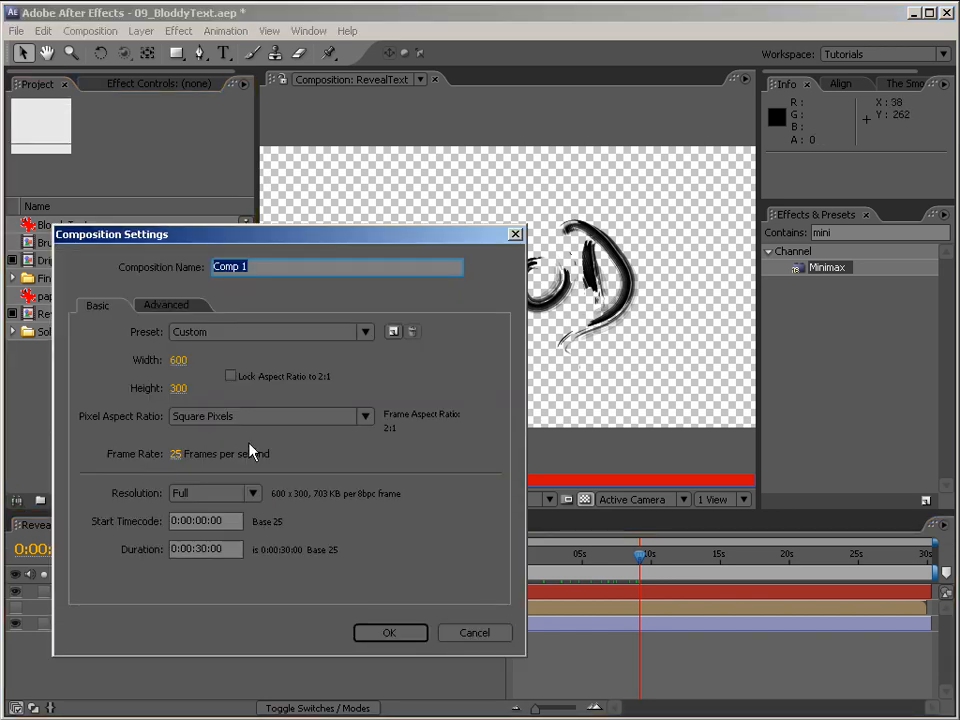
text(DripR)
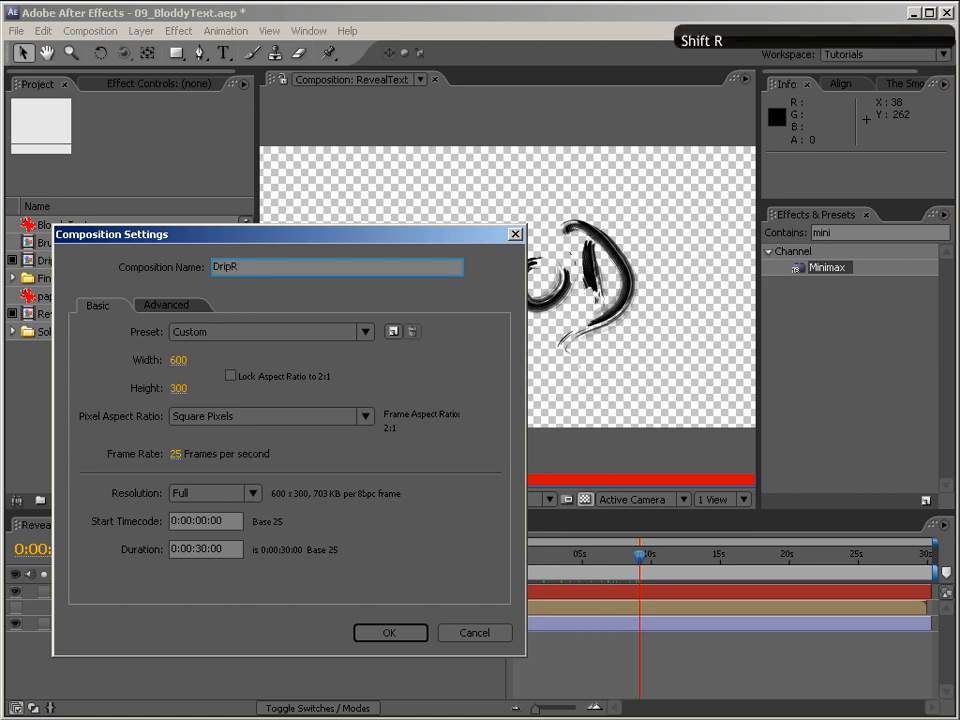
text(esistance)
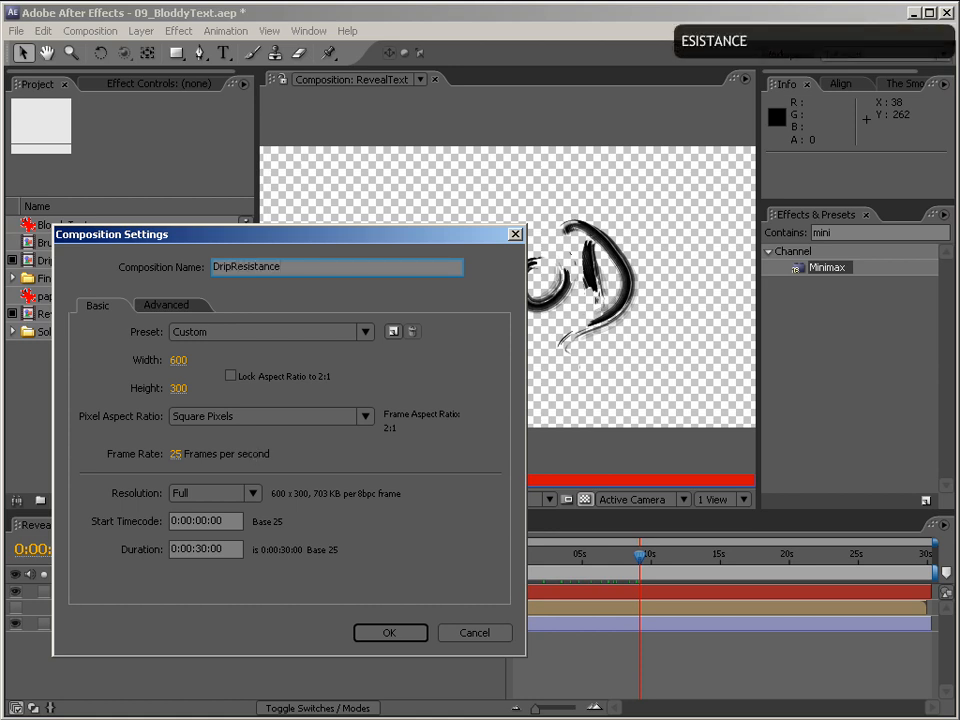
key(Return)
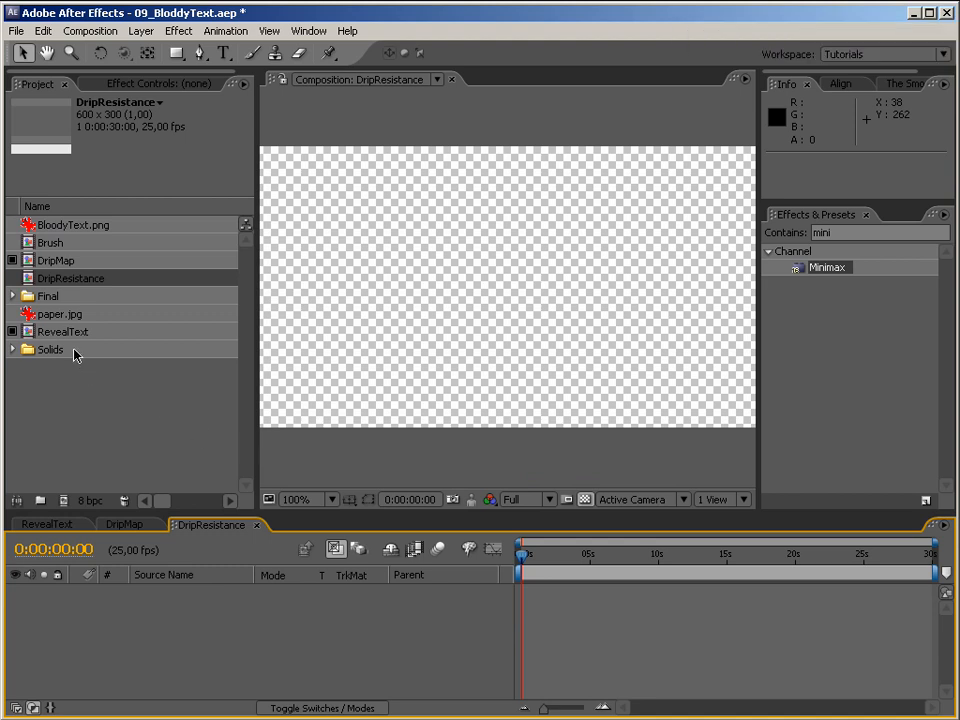
drag(68, 332, 250, 663)
drag(551, 570, 648, 566)
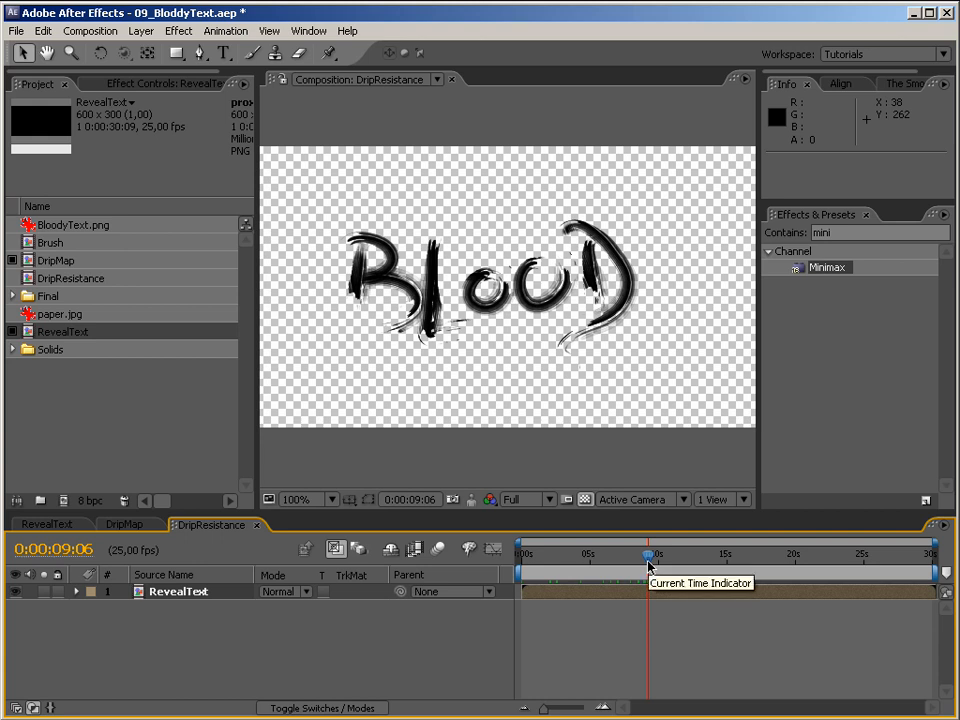
Step: Apply the Invert effect to the RevealText layer with its Channel set to Alpha
key(F3)
double_click(836, 233)
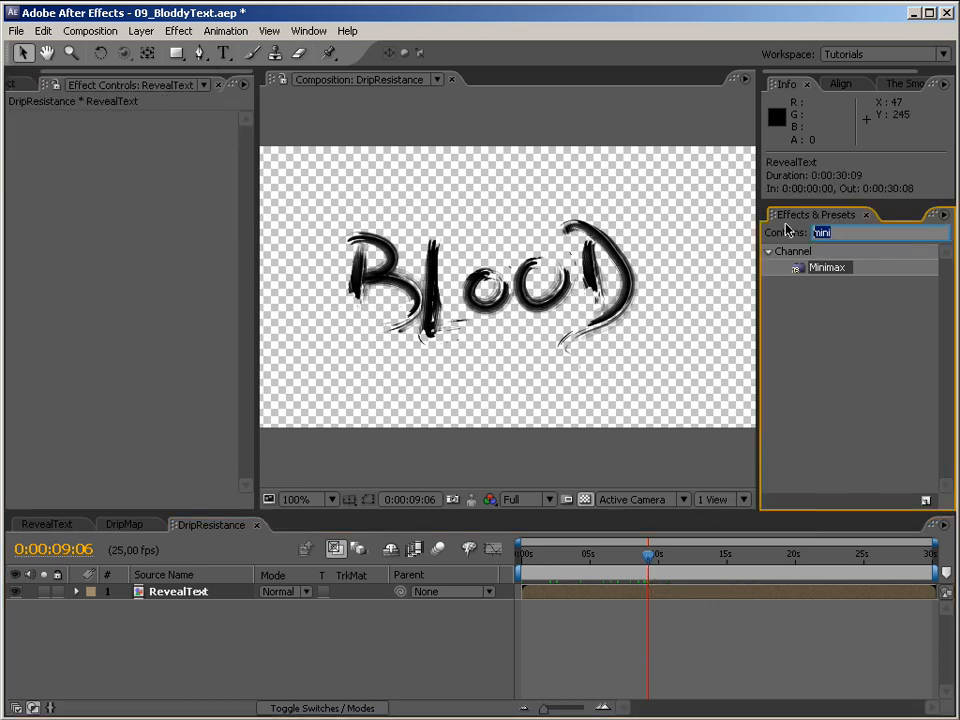
text(invert)
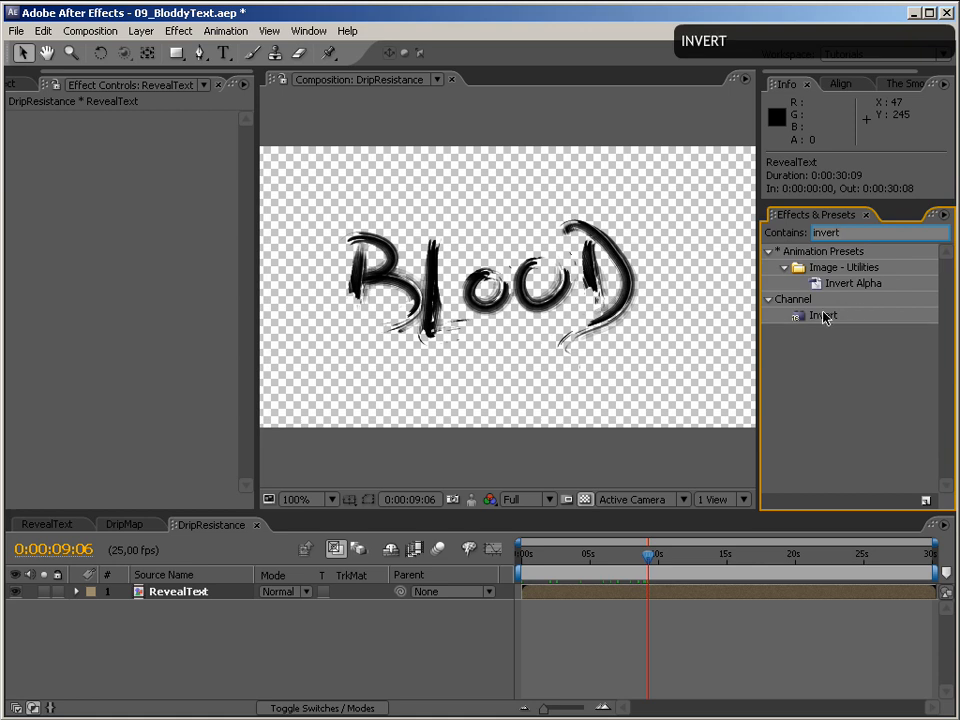
drag(824, 316, 572, 333)
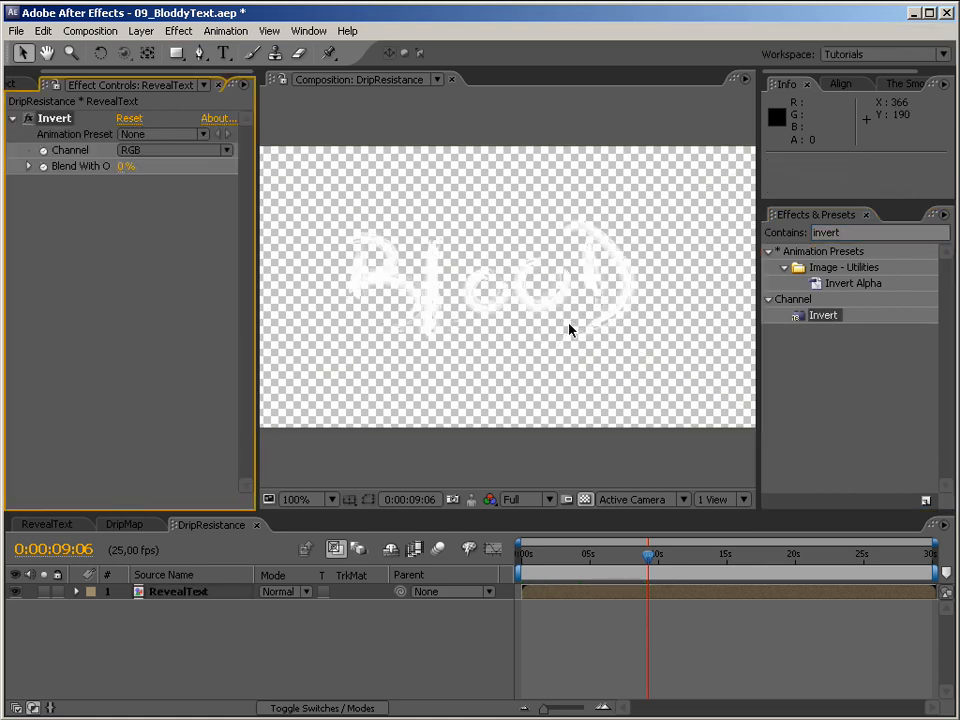
click(142, 150)
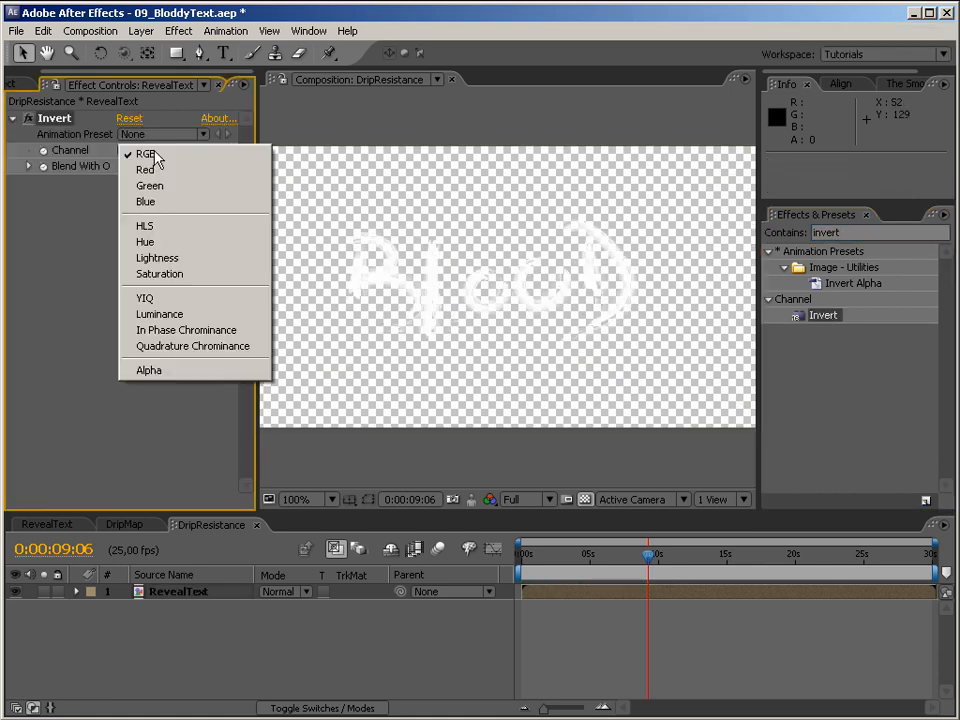
click(178, 371)
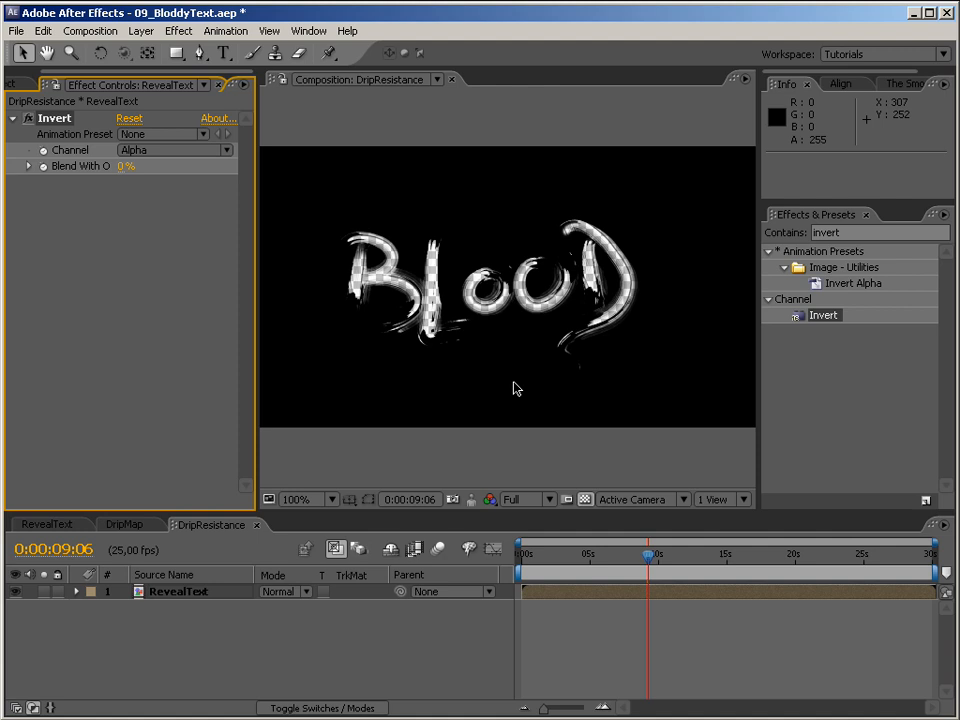
Step: Add Minimax to RevealText with Operation Minimum, Radius 7, Channel Alpha and Color, and Don't Shrink Edges enabled
click(838, 232)
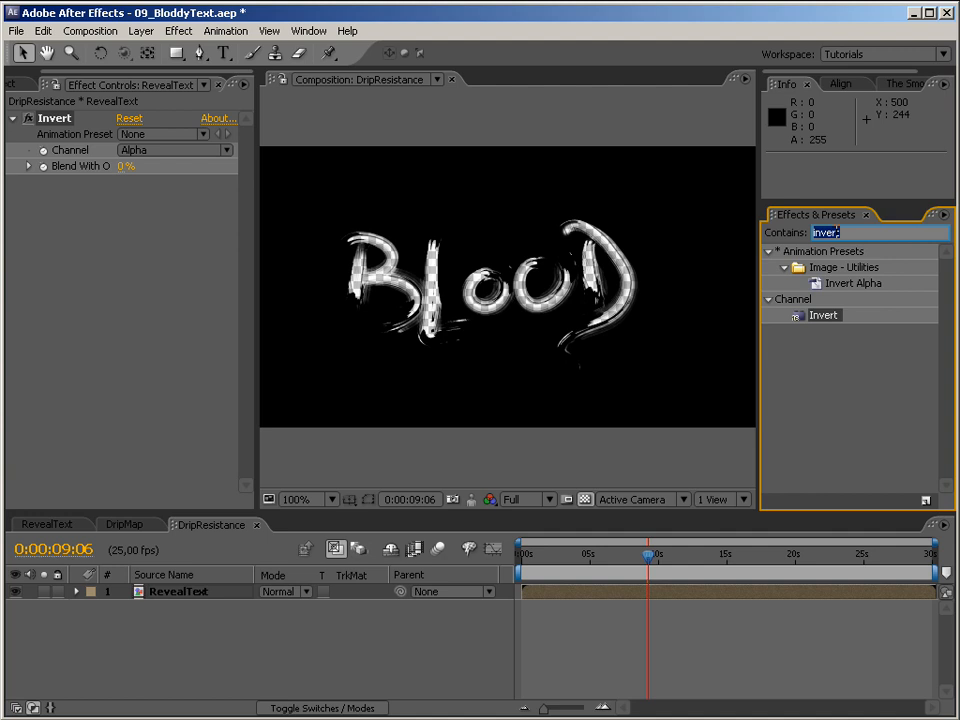
text(min)
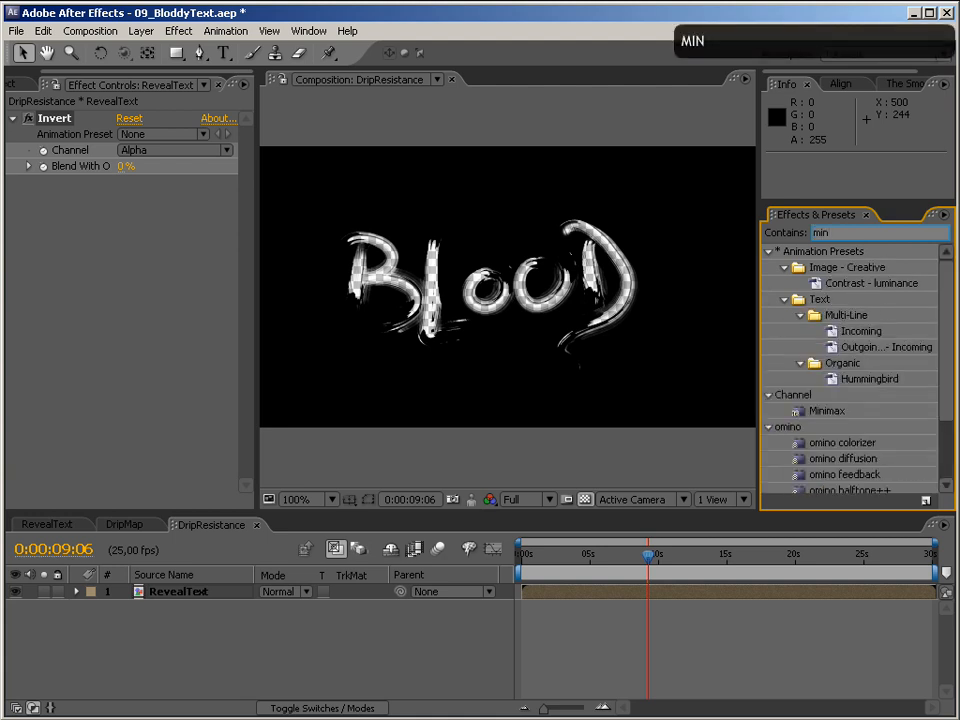
drag(827, 412, 268, 380)
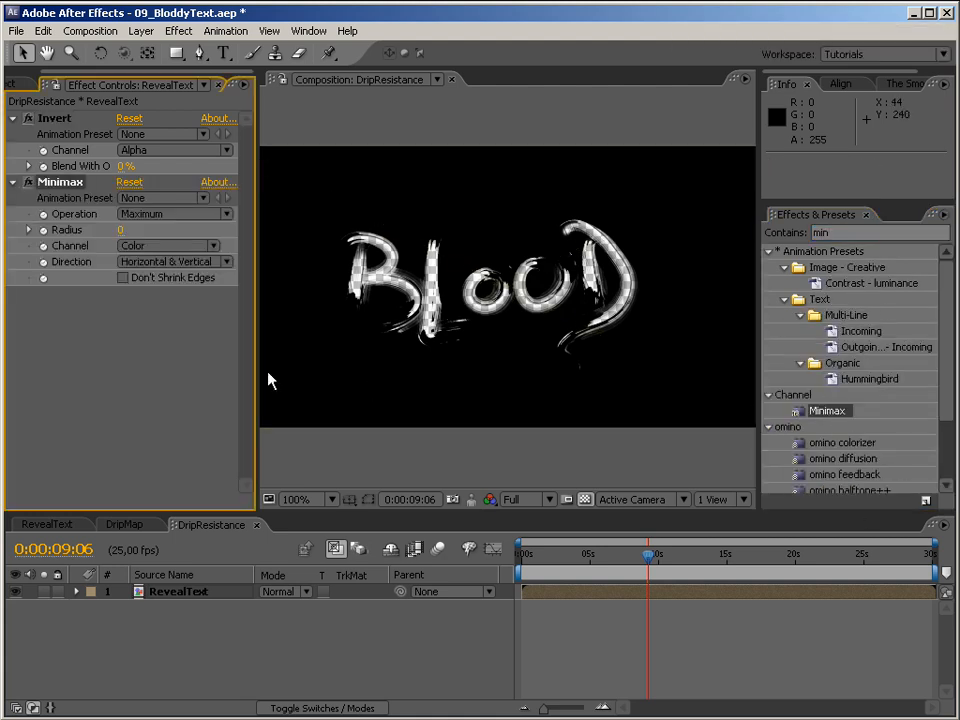
click(165, 247)
click(166, 270)
drag(120, 230, 124, 230)
click(175, 214)
click(138, 199)
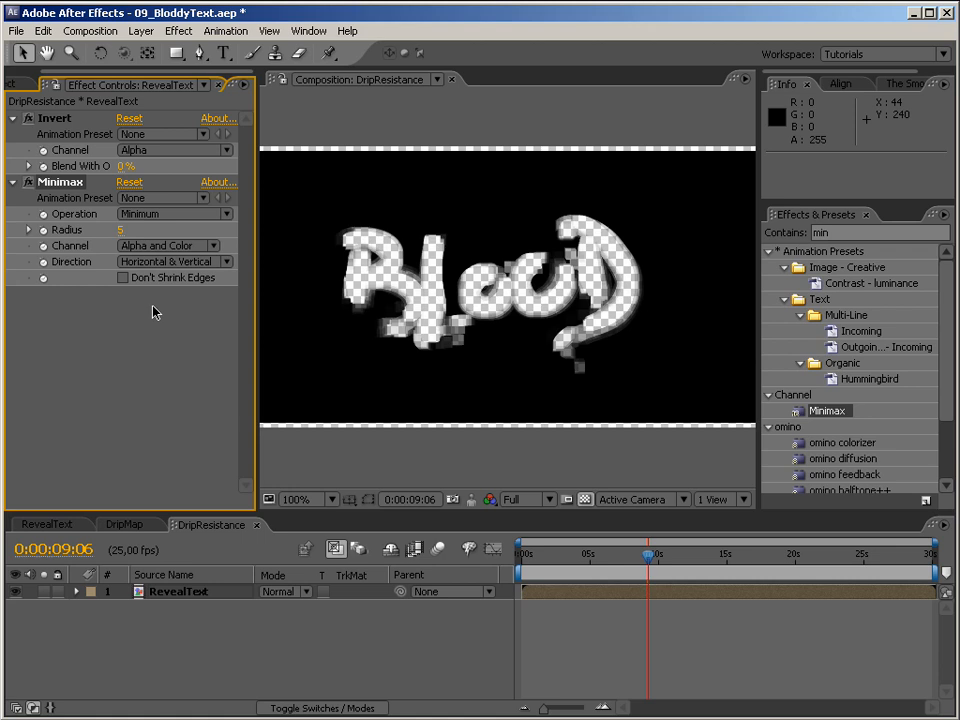
click(123, 278)
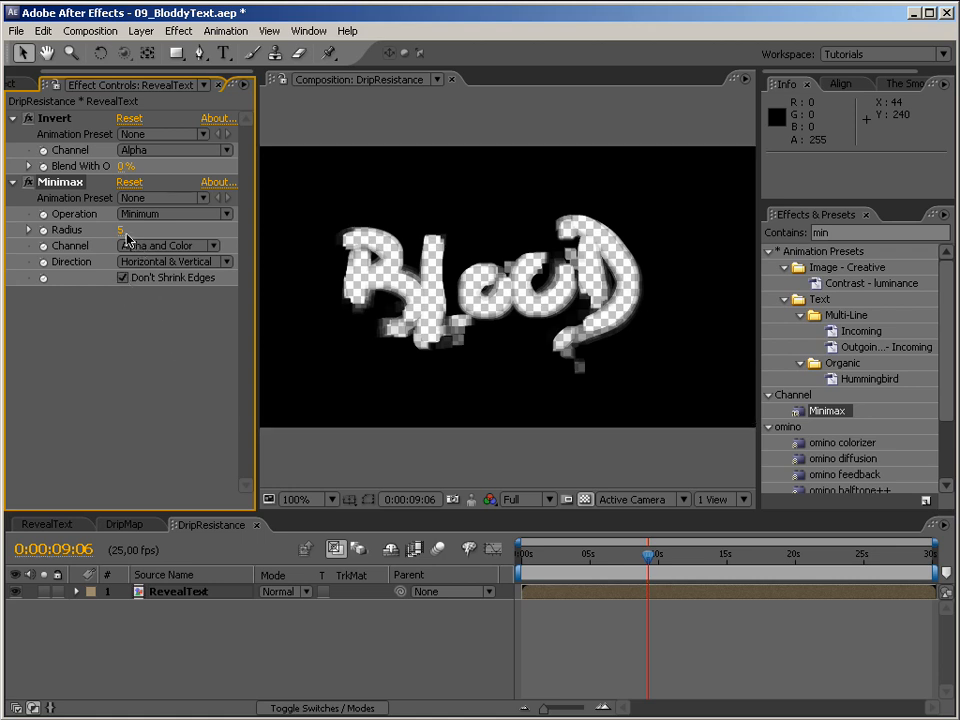
drag(121, 230, 120, 230)
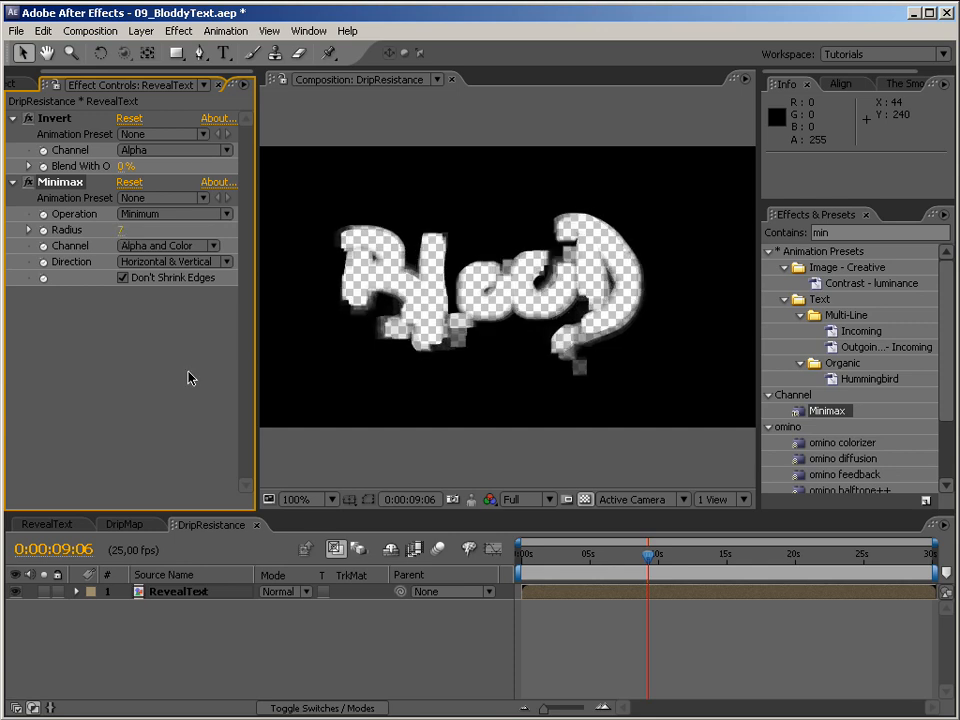
Step: Add the Wave Warp effect to RevealText and set its Pinning to All Edges
drag(868, 234, 744, 222)
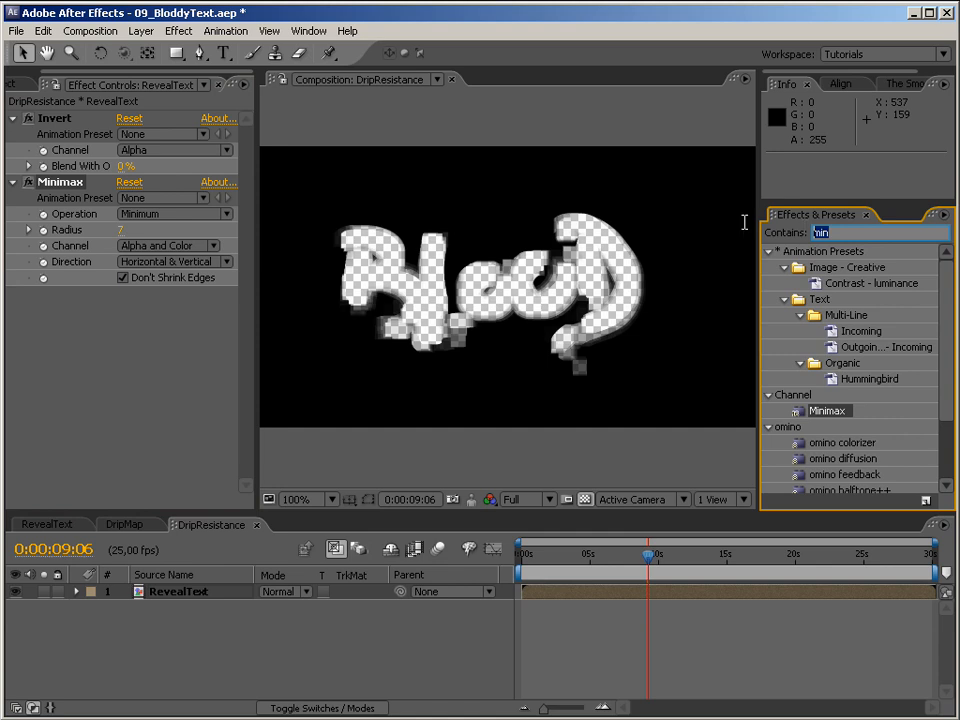
text(w)
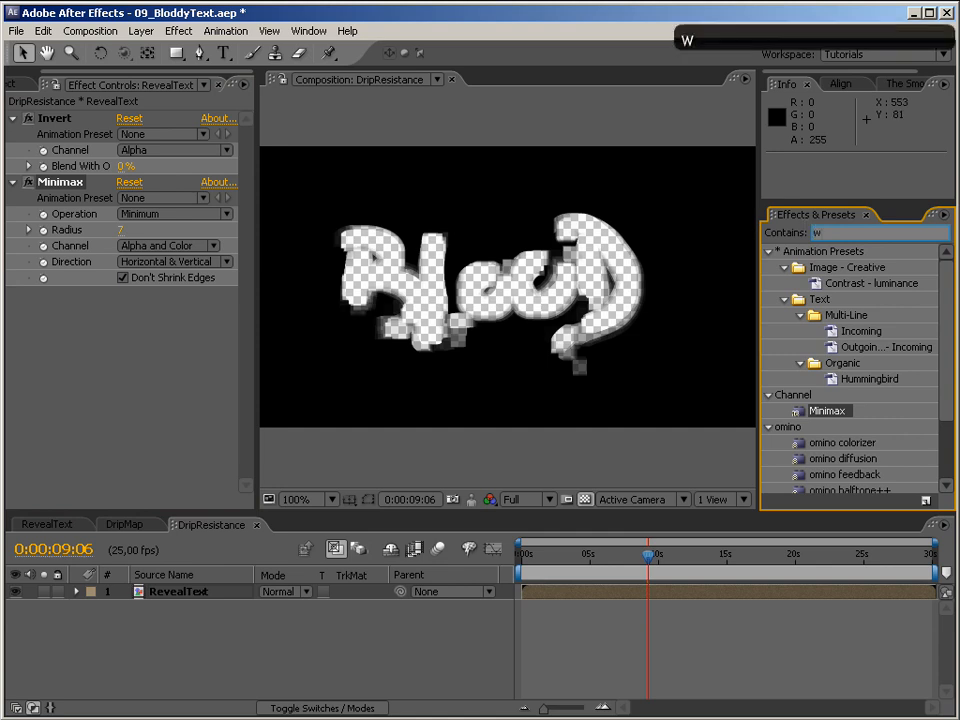
text(ave)
drag(836, 331, 145, 373)
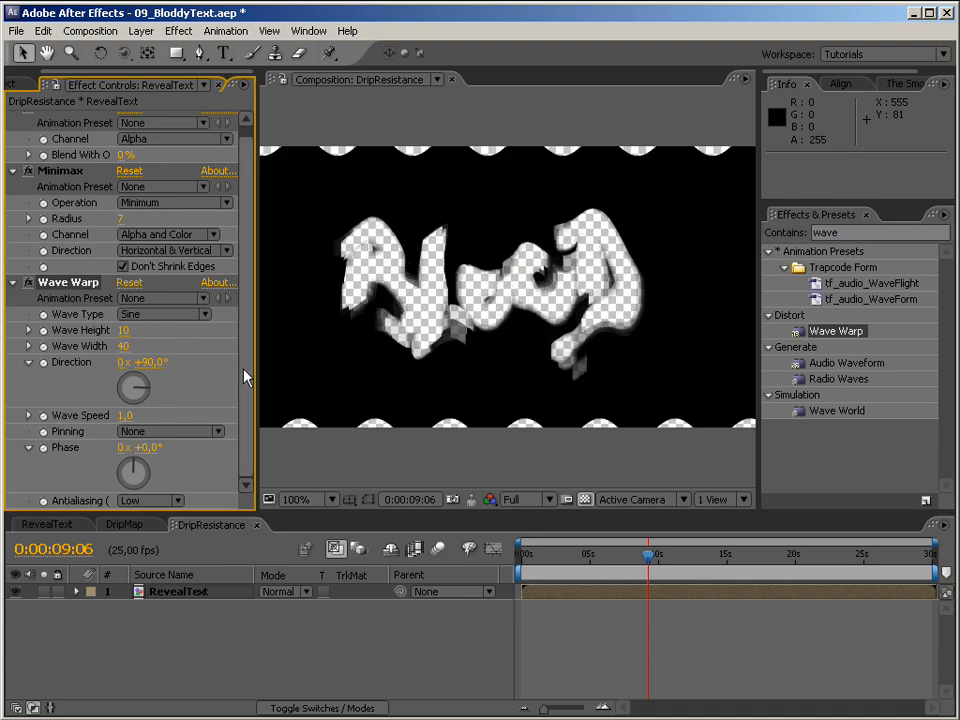
click(150, 436)
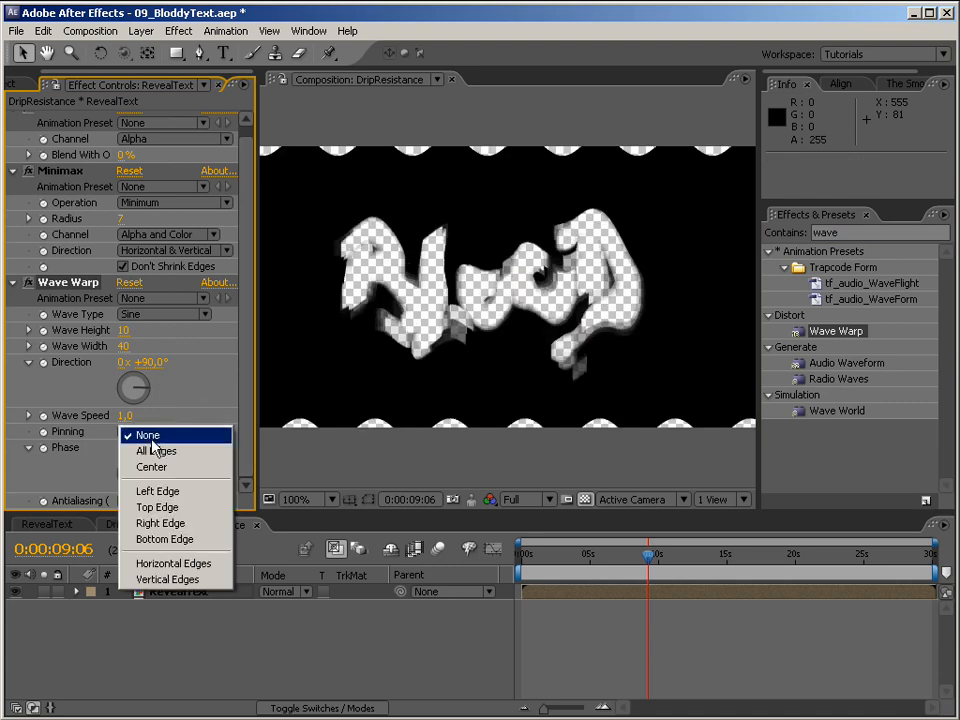
click(155, 451)
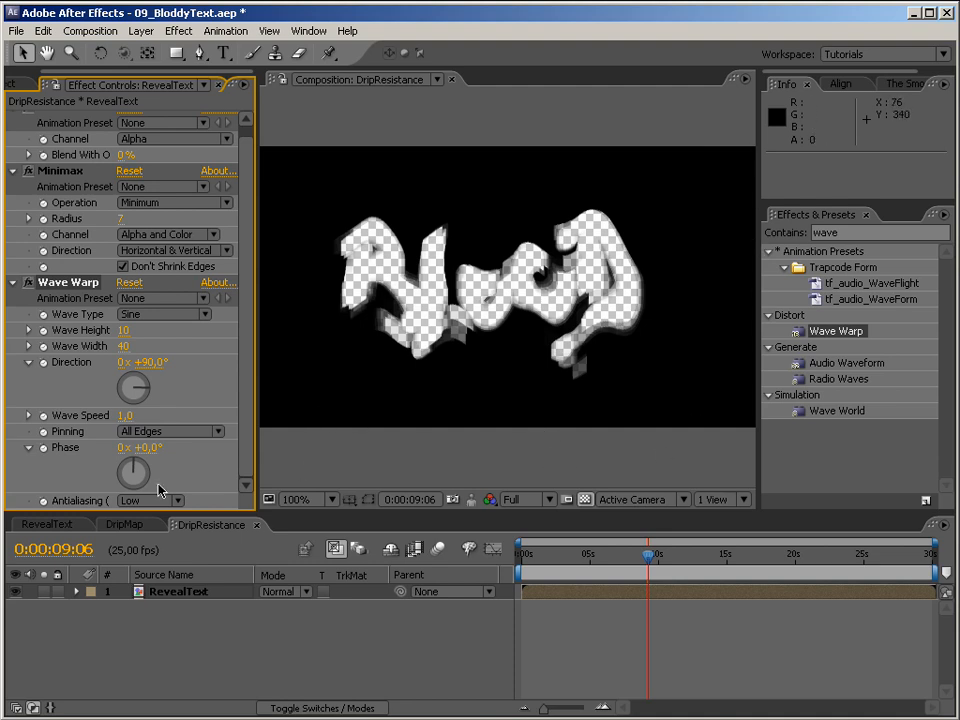
Step: Set Wave Warp's Wave Height to -6 and Wave Width to 4, and try several noise wave types before choosing Uncircle
drag(137, 330, 6, 268)
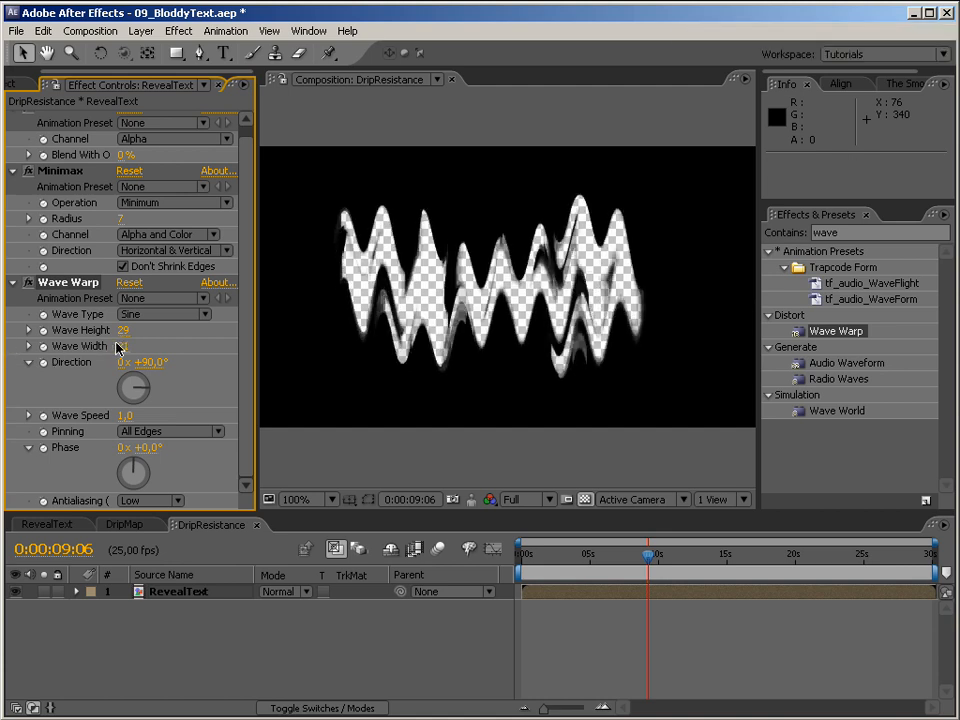
drag(121, 346, 96, 336)
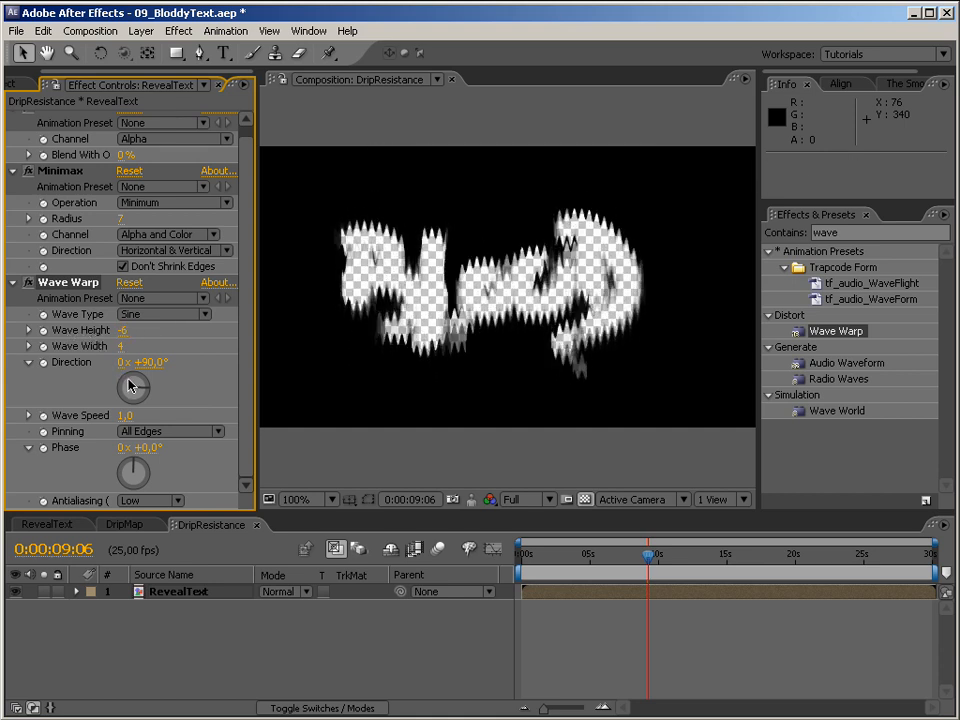
click(153, 316)
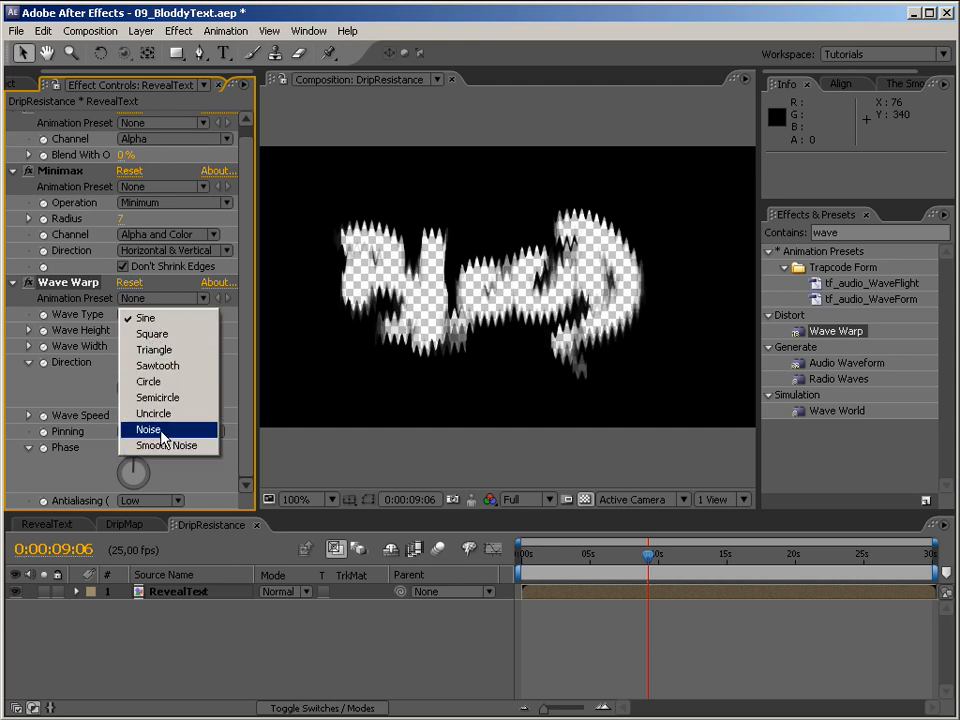
click(157, 431)
click(165, 315)
click(167, 334)
click(167, 315)
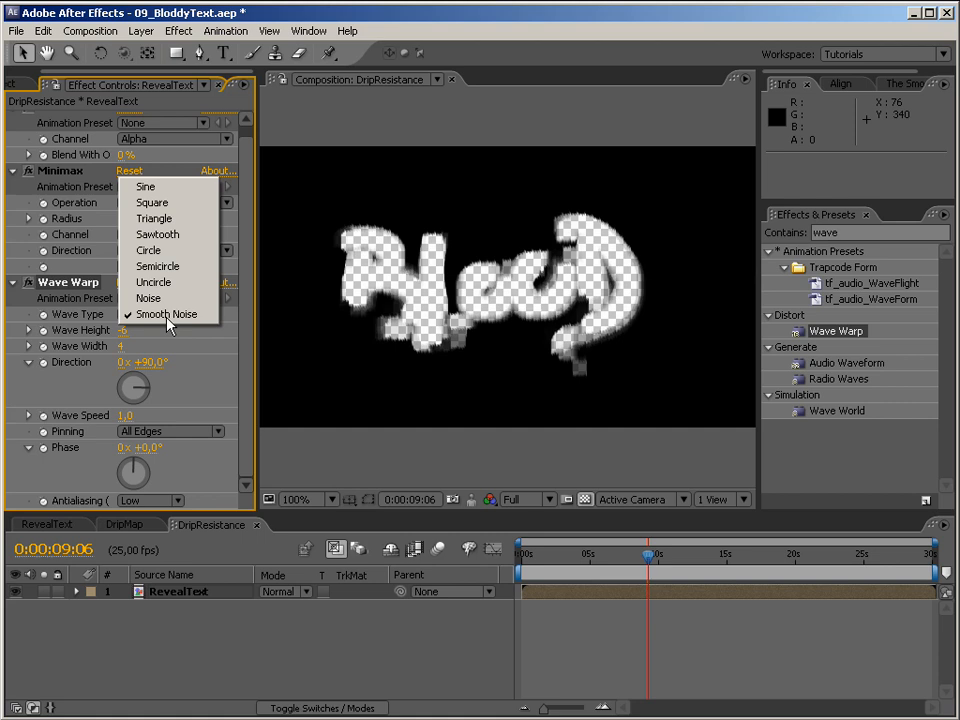
click(170, 283)
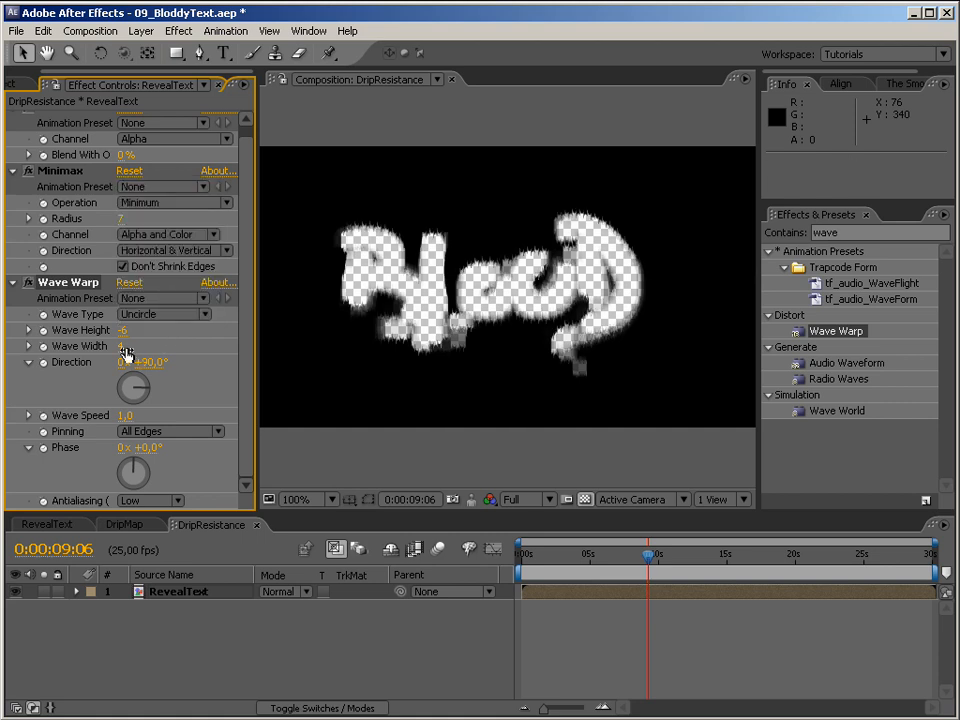
Step: Set Wave Warp's Wave Height to 10 and Minimax's Radius to 13
drag(121, 330, 137, 330)
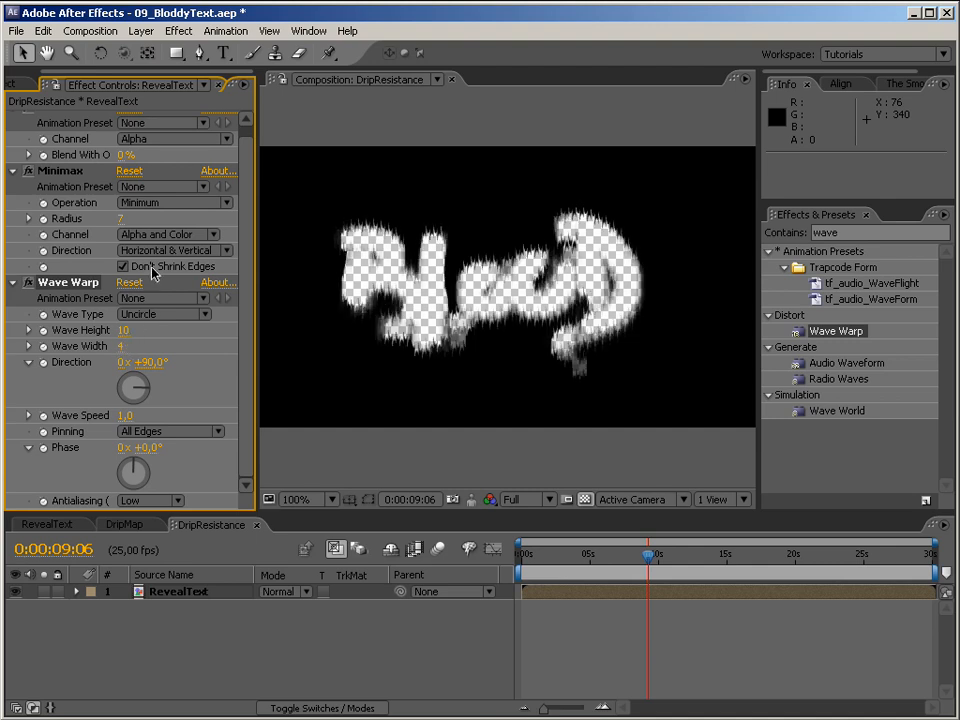
mouse_move(66, 177)
mouse_down()
mouse_move(76, 380)
mouse_move(58, 172)
mouse_move(75, 170)
mouse_up()
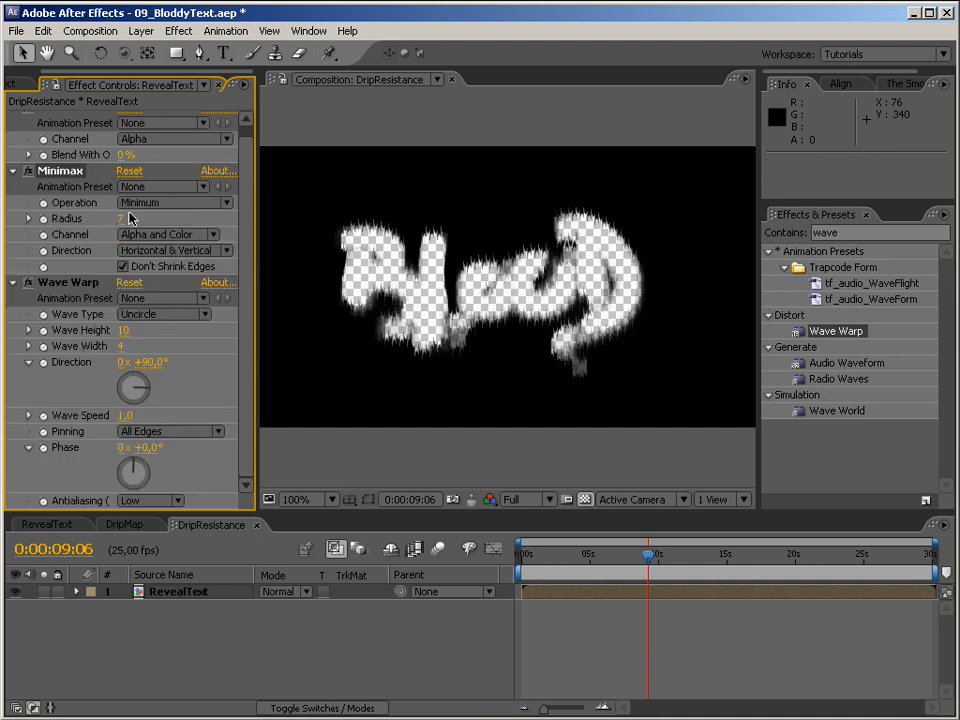
drag(124, 218, 150, 218)
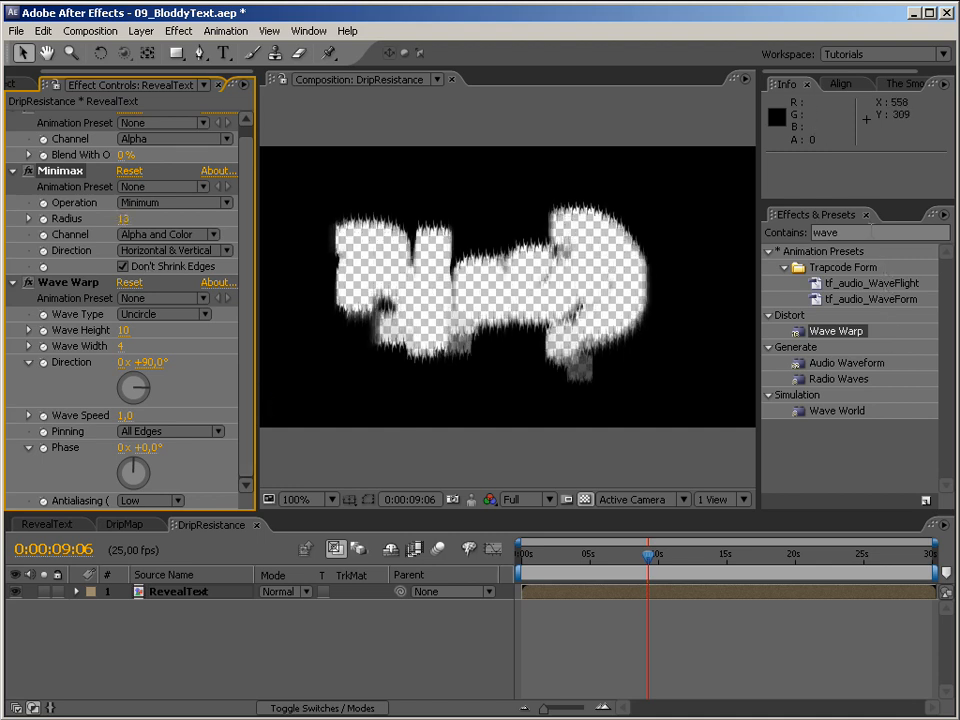
Step: Add Fast Blur to RevealText with Repeat Edge Pixels enabled and Blurriness set to 10
click(871, 229)
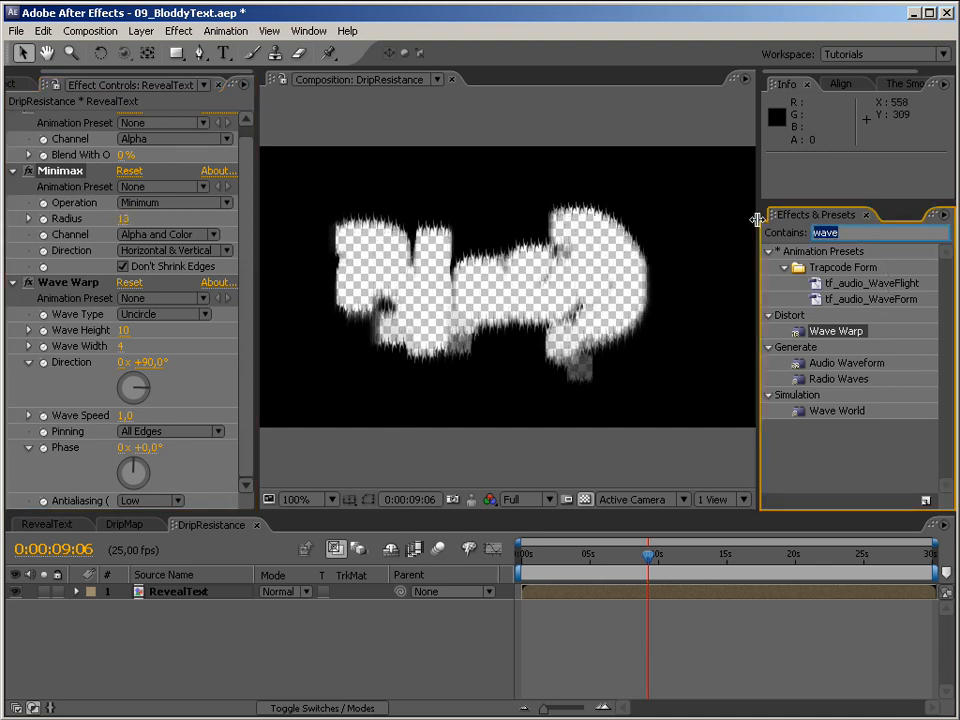
text(fast)
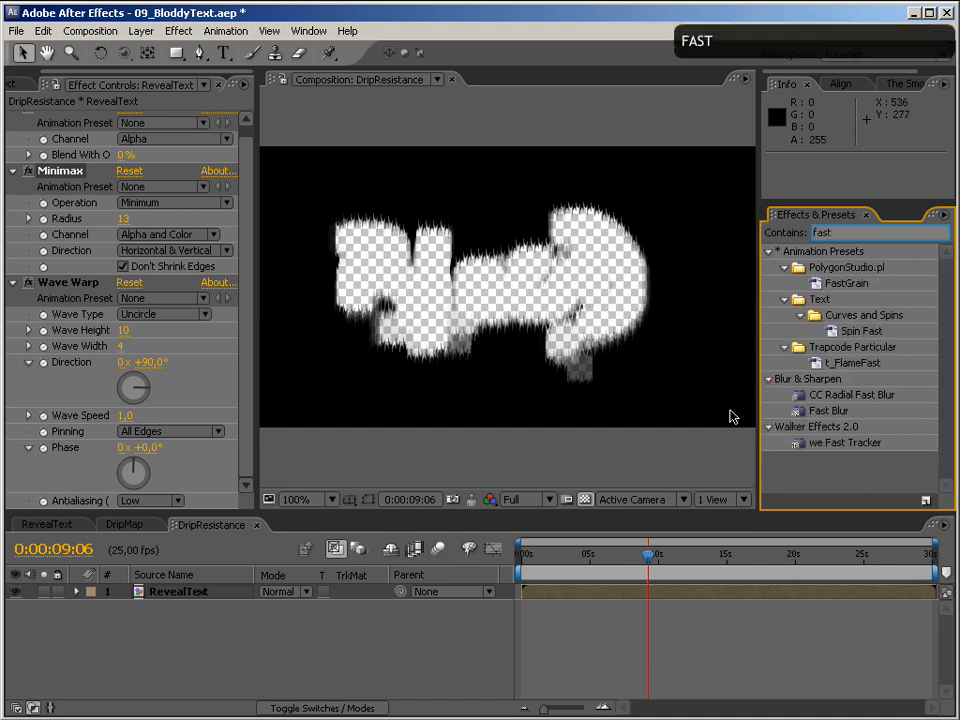
click(770, 251)
drag(835, 305, 620, 330)
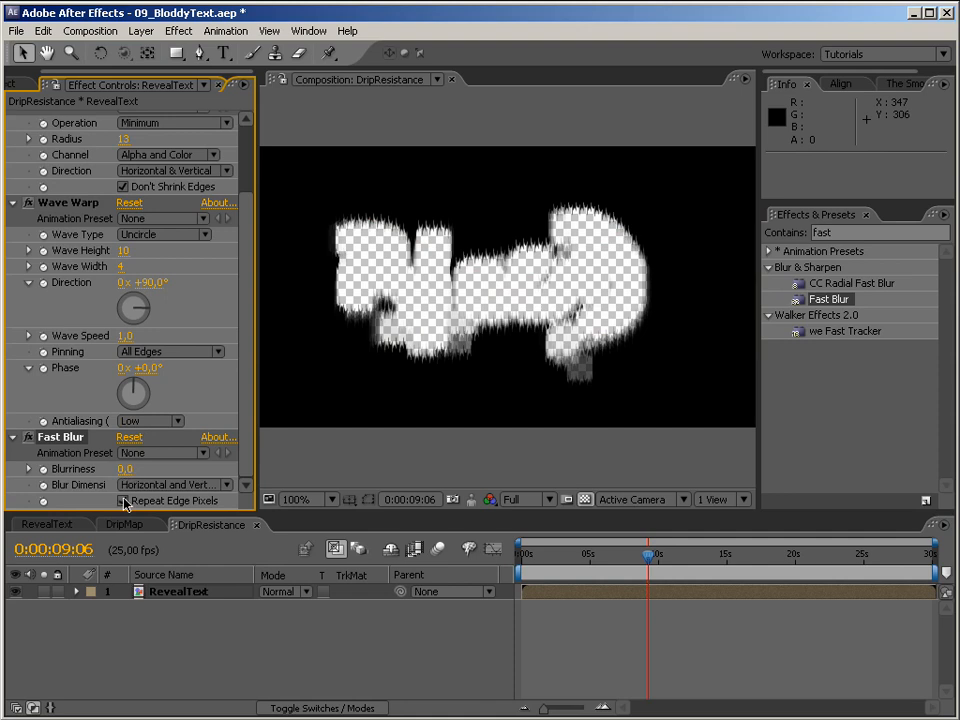
click(121, 469)
text(10)
key(Return)
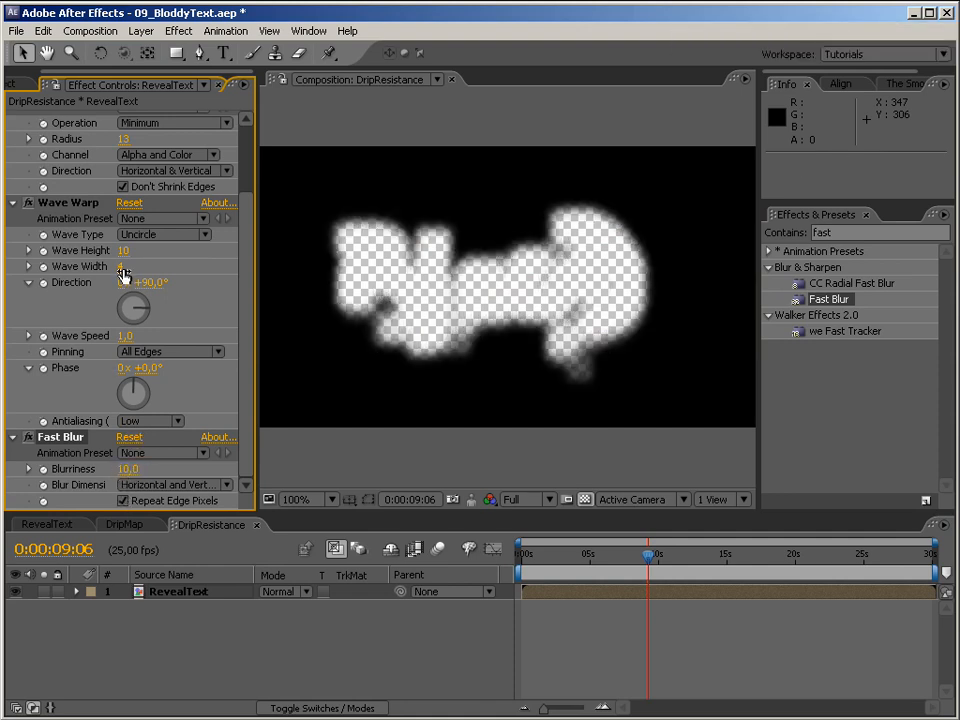
Step: Set Wave Warp's Wave Width to 10 and Wave Height to 54, and collapse the Invert, Minimax and Wave Warp settings
drag(128, 267, 165, 248)
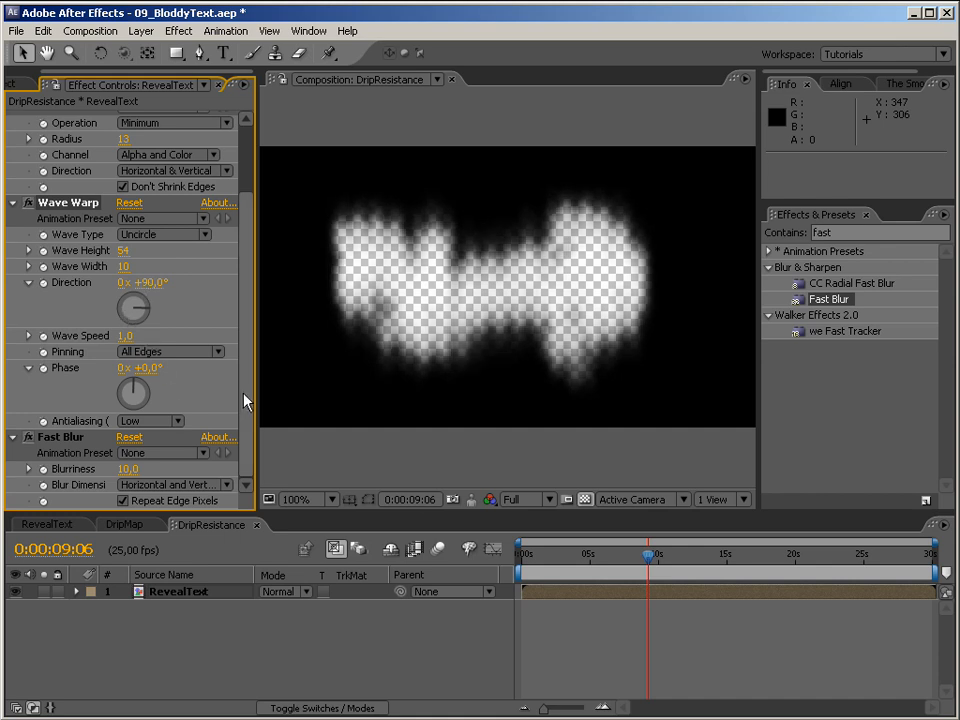
scroll(244, 399, up, 3)
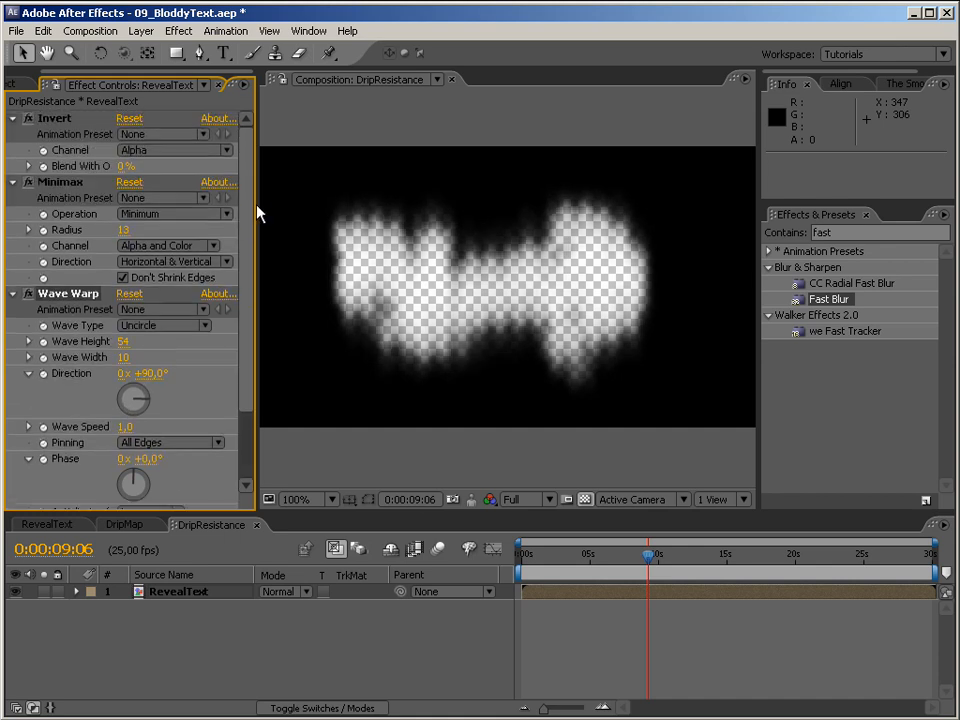
click(14, 119)
click(13, 135)
click(13, 151)
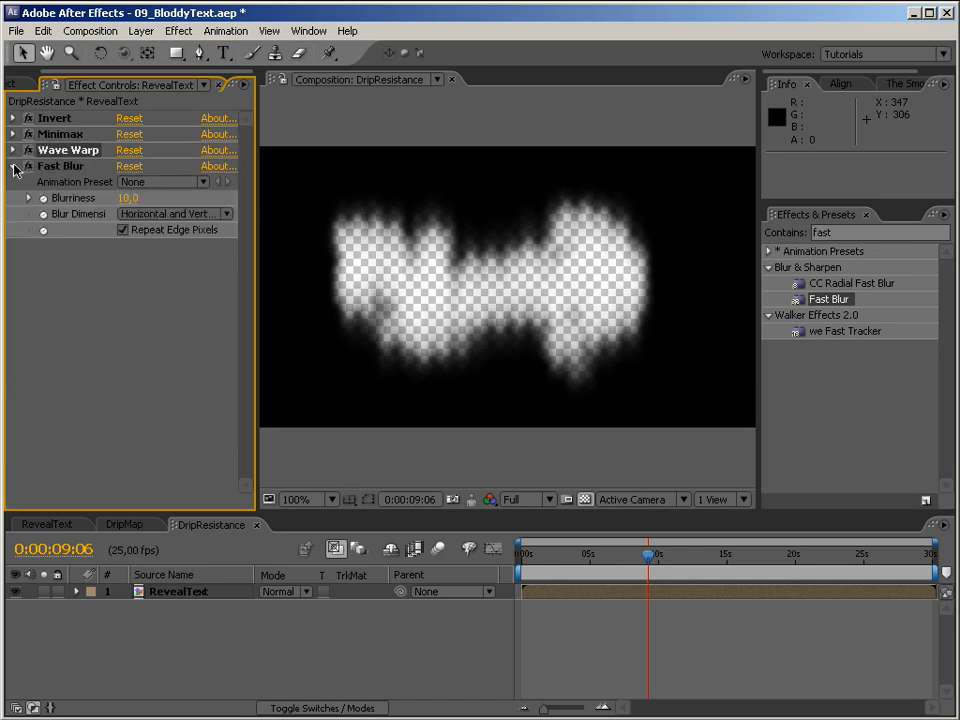
Step: Add the RevealText composition to DripResistance as a reference layer above the existing RevealText layer
click(13, 166)
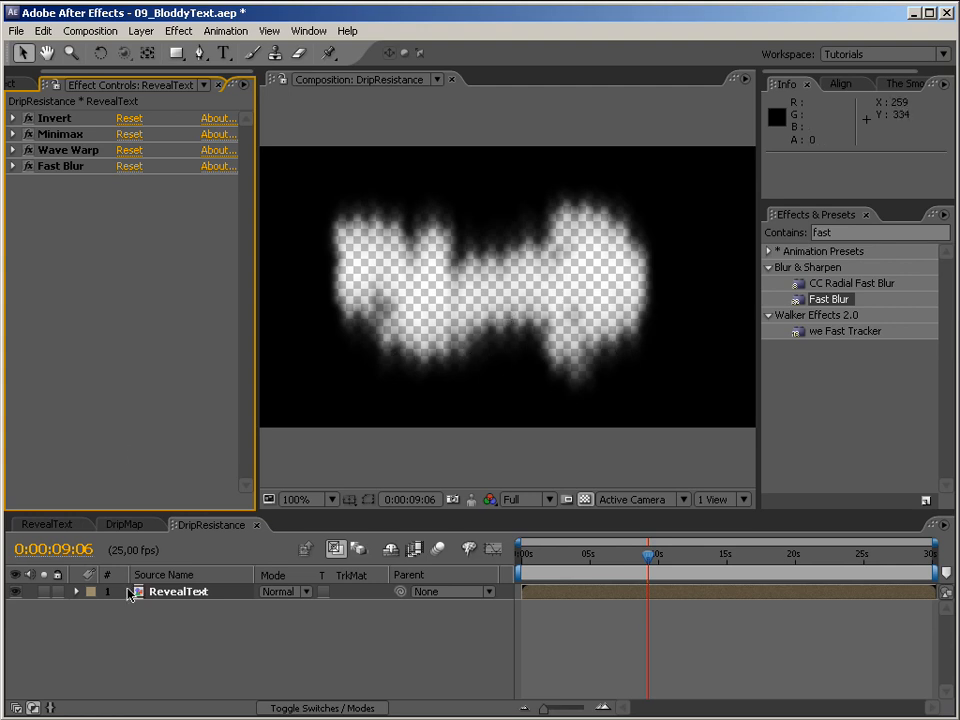
click(45, 84)
drag(77, 338, 181, 592)
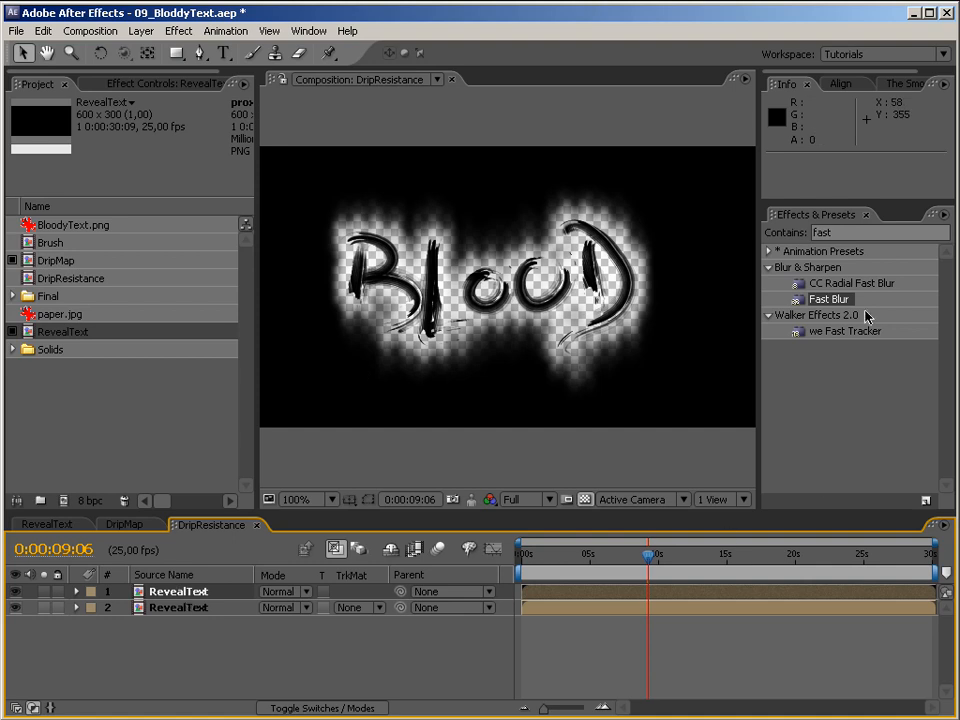
Step: Find the Offset effect and apply it to the lower RevealText layer
click(773, 232)
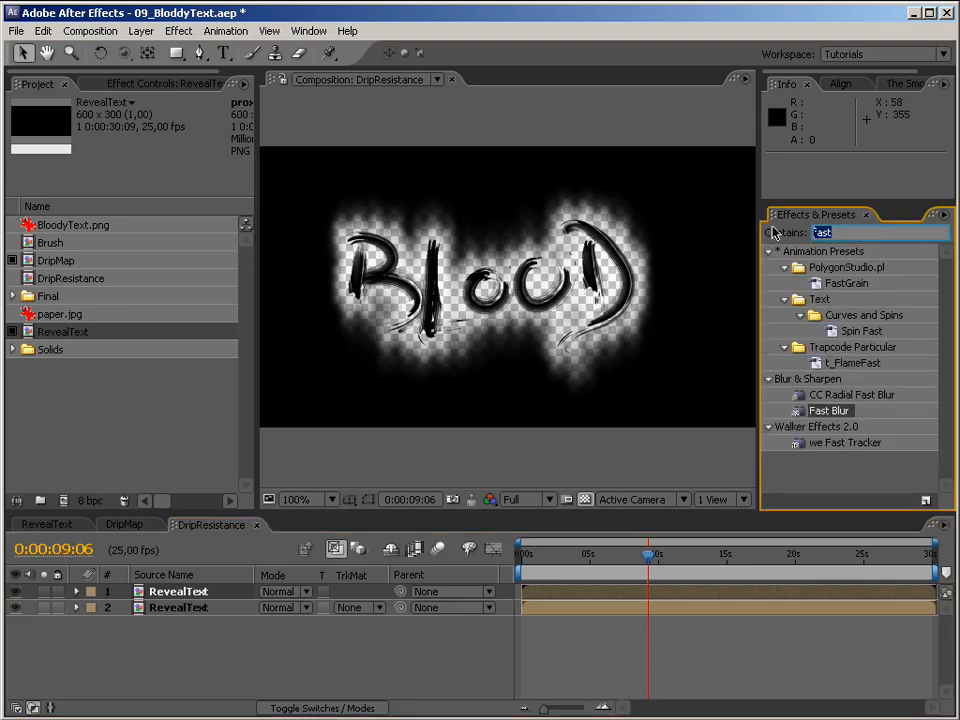
text(offse)
drag(818, 300, 202, 613)
drag(73, 455, 58, 438)
Step: Move Offset to the start of the effect stack and set its Shift Center to 300, 161
key(ctrl+a)
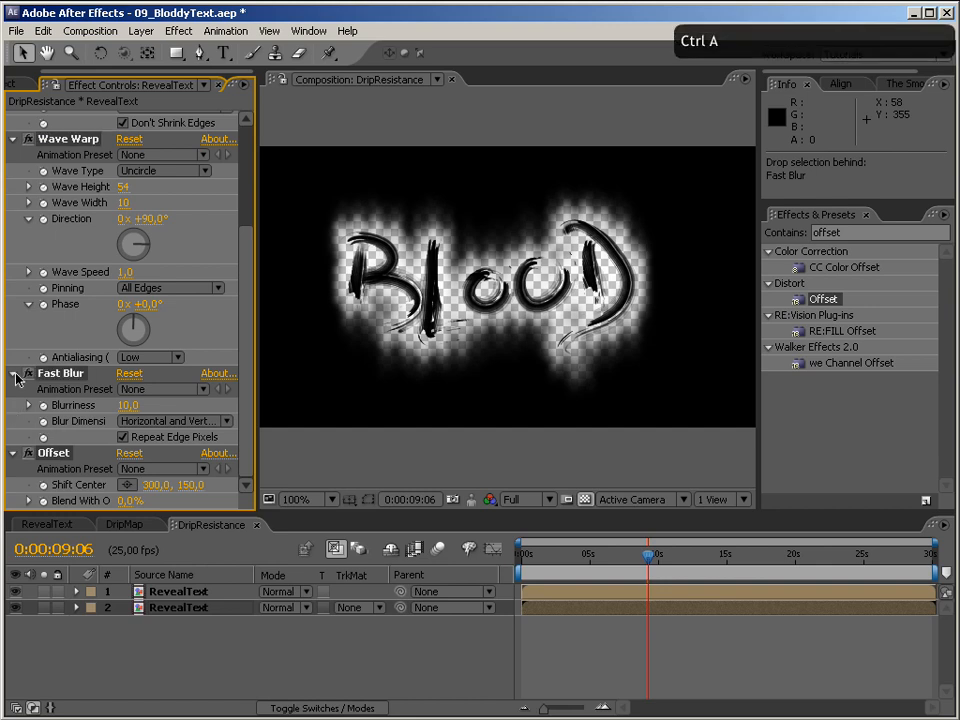
click(14, 374)
drag(56, 186, 56, 117)
click(13, 118)
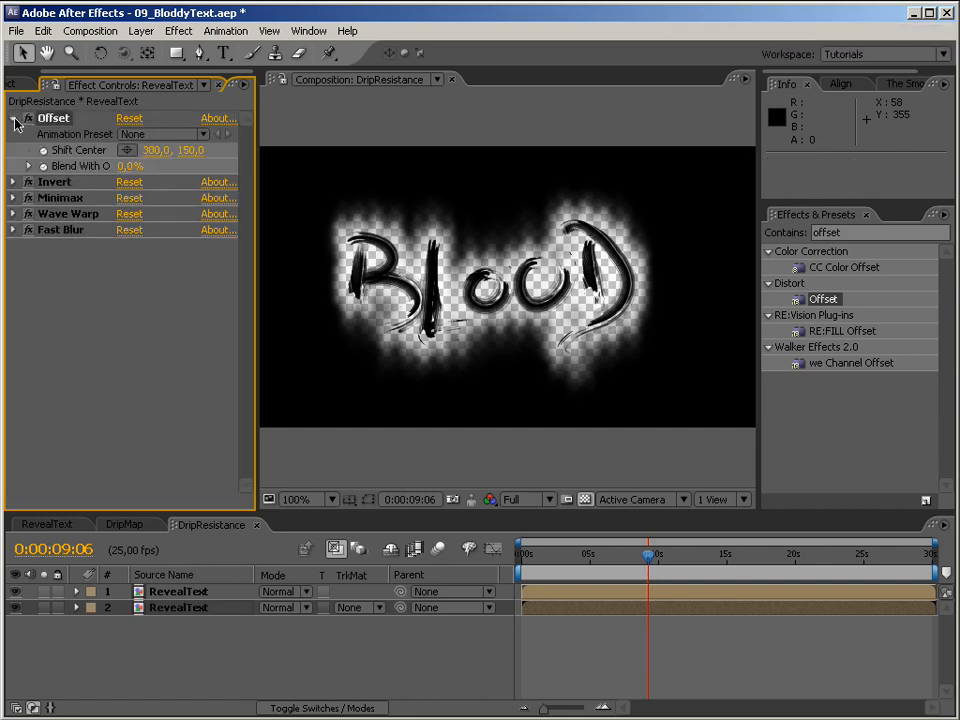
drag(193, 150, 201, 157)
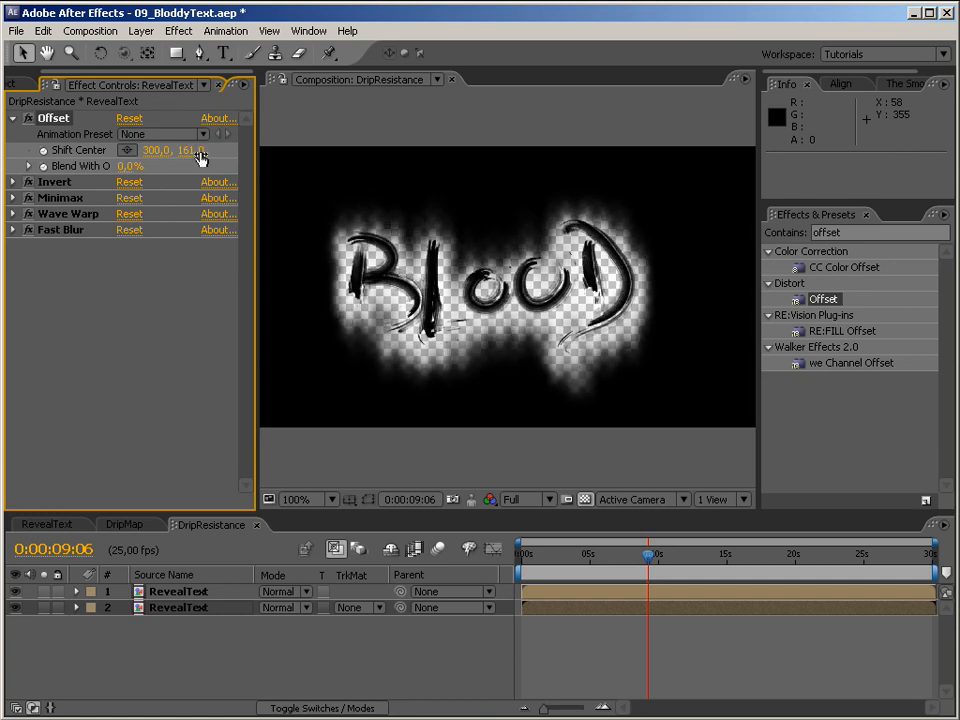
Step: Try the Minimax effect with a radius of 19 and with Minimum Then Maximum at a radius of 50
click(13, 198)
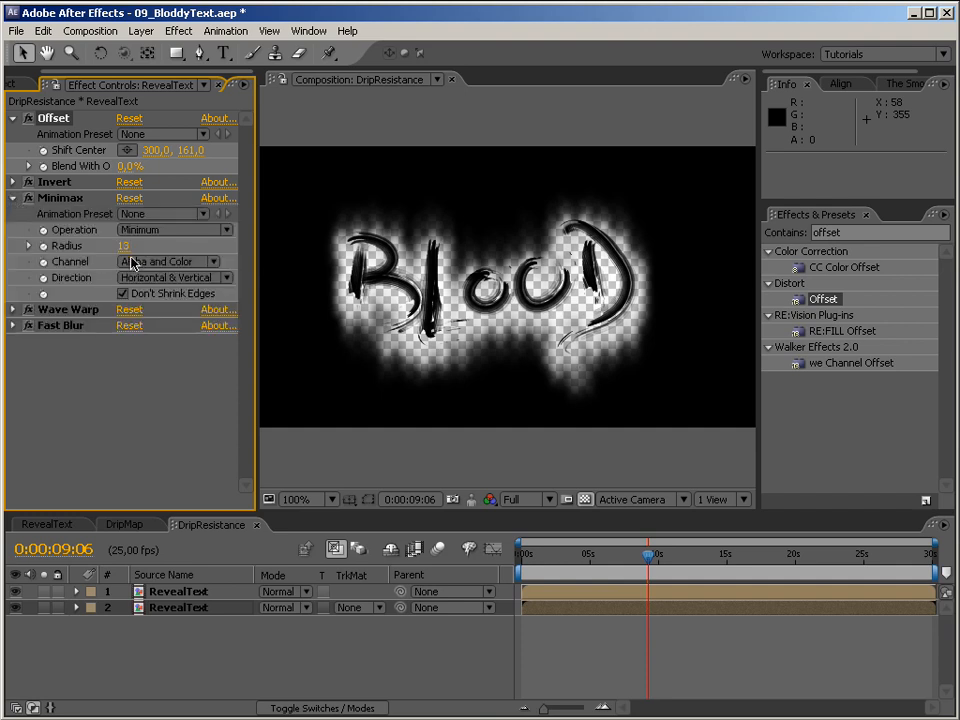
drag(126, 251, 130, 245)
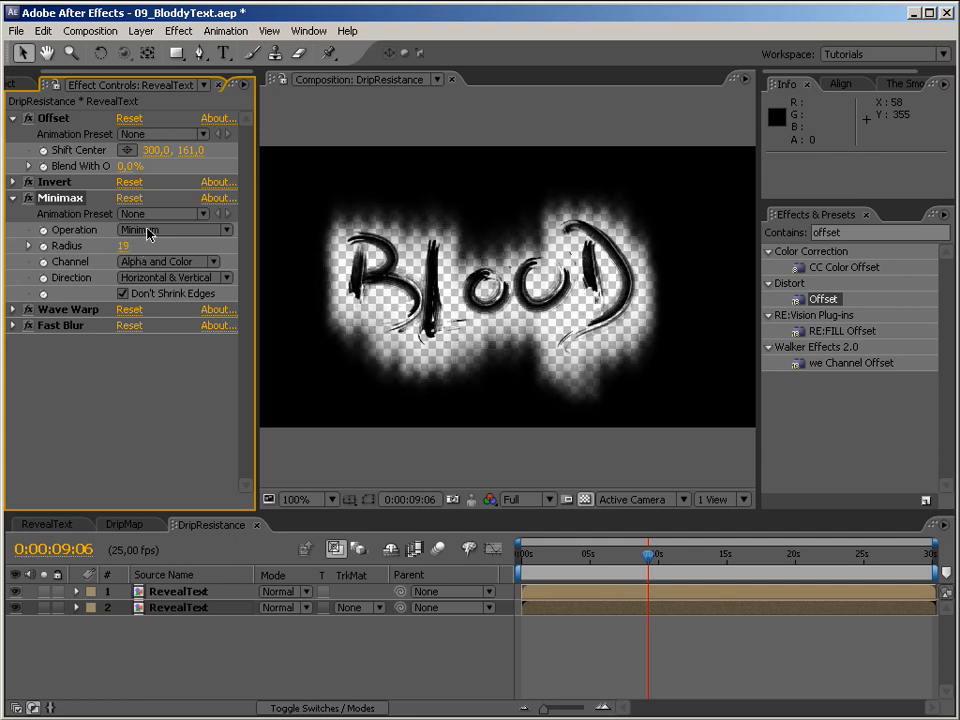
click(154, 229)
click(161, 265)
click(160, 230)
click(160, 245)
click(154, 234)
click(154, 210)
drag(122, 247, 146, 244)
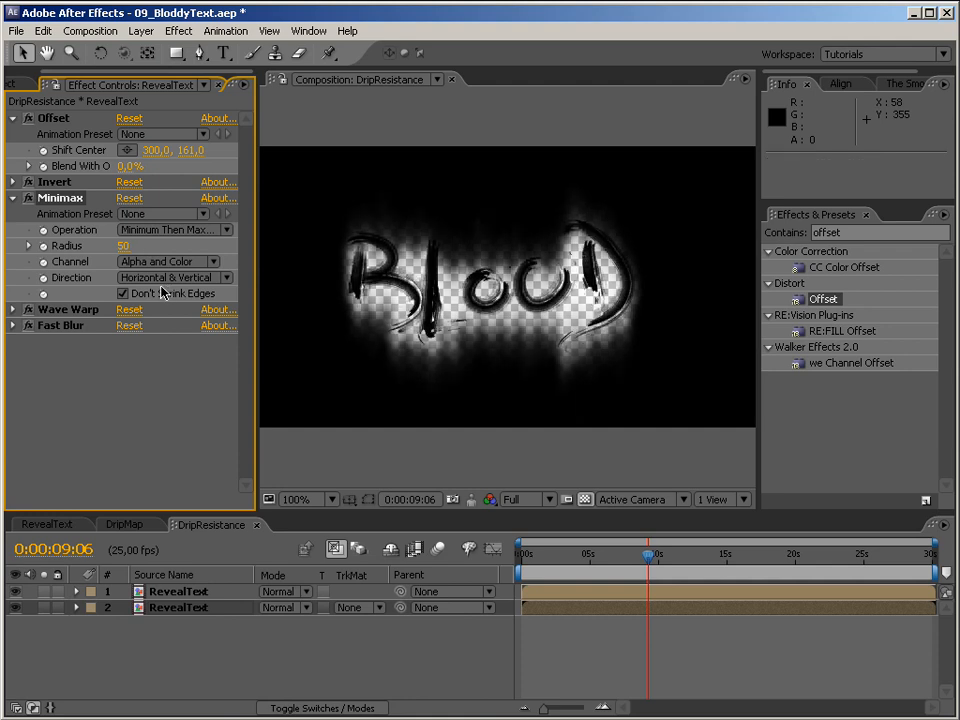
Step: Set the Minimax Operation to Minimum and its Radius to 21
click(146, 230)
click(148, 214)
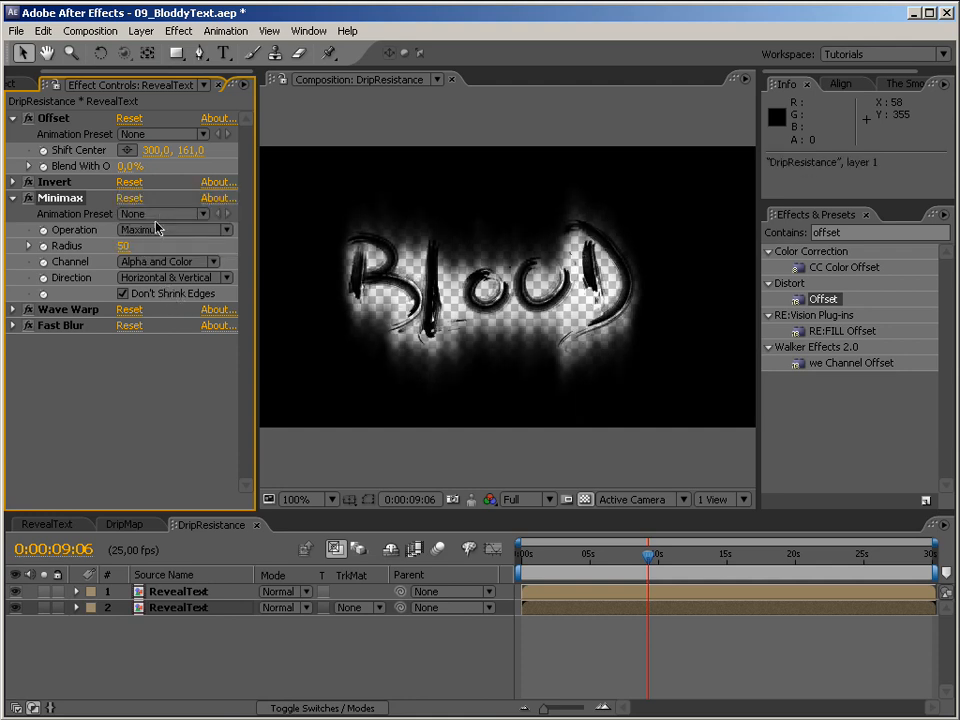
click(150, 230)
click(150, 212)
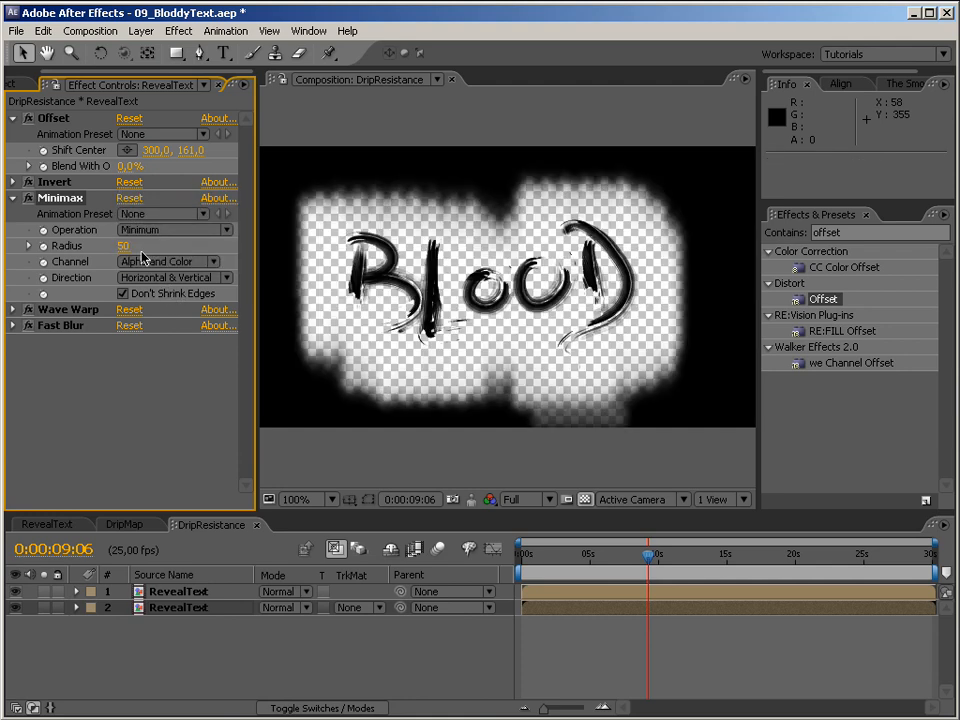
drag(121, 247, 93, 246)
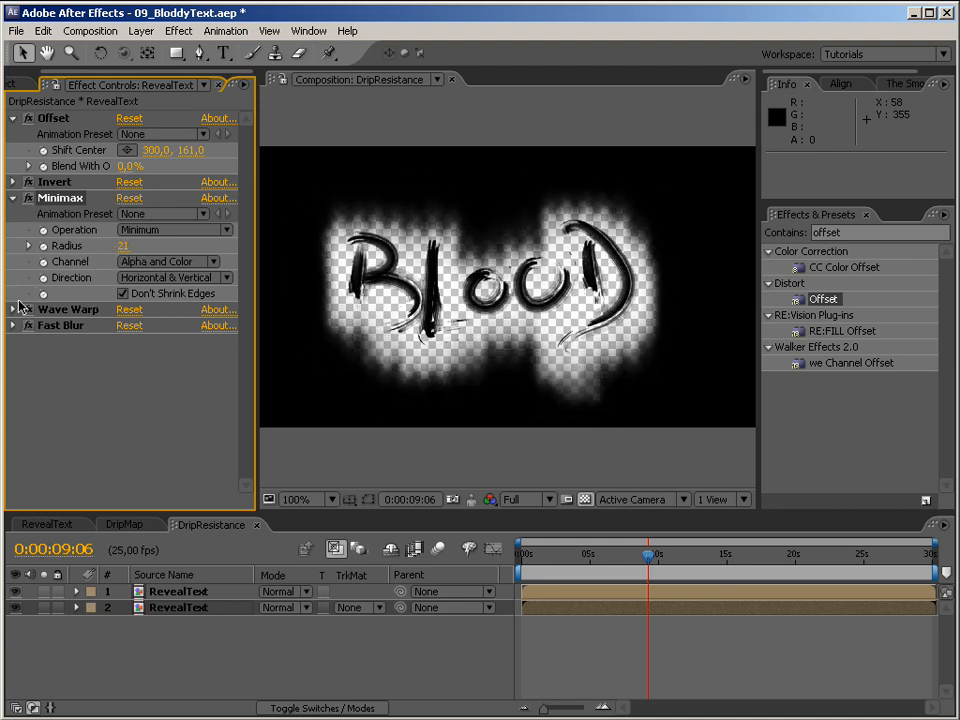
Step: Compare the layer's edges with the Wave Warp effect switched off and on, and collapse the expanded effects
click(12, 310)
click(29, 283)
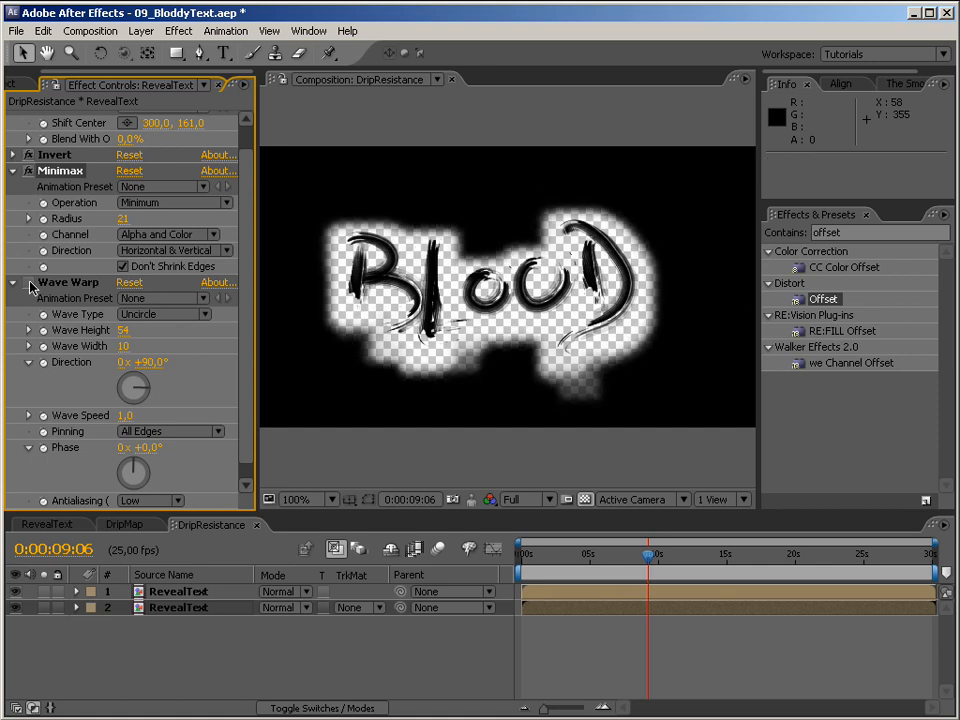
click(29, 283)
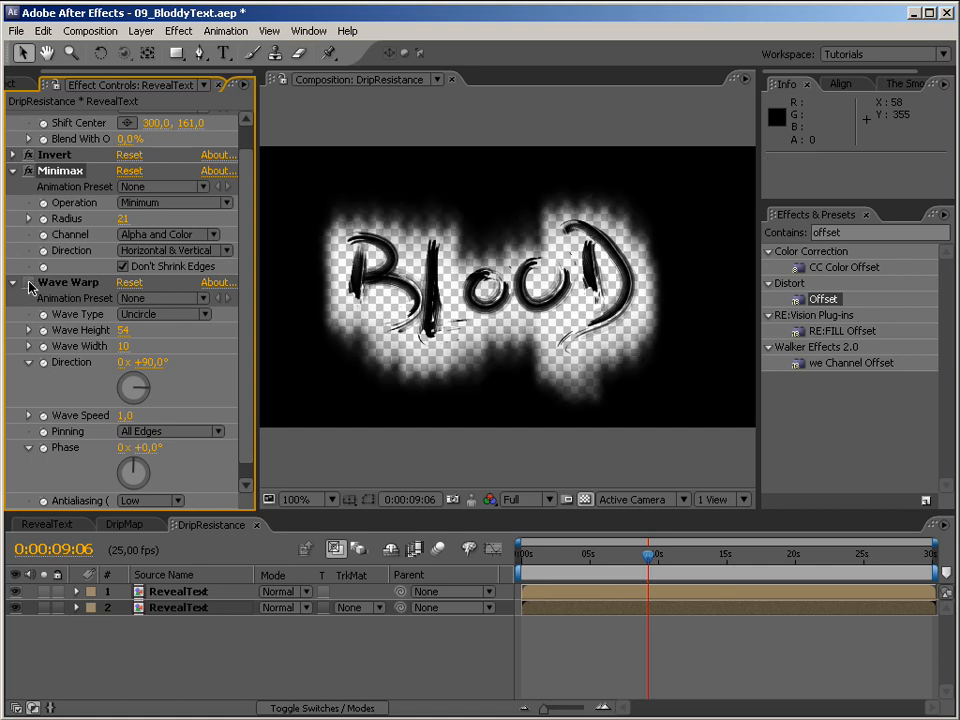
click(29, 283)
click(29, 283)
click(13, 171)
click(13, 214)
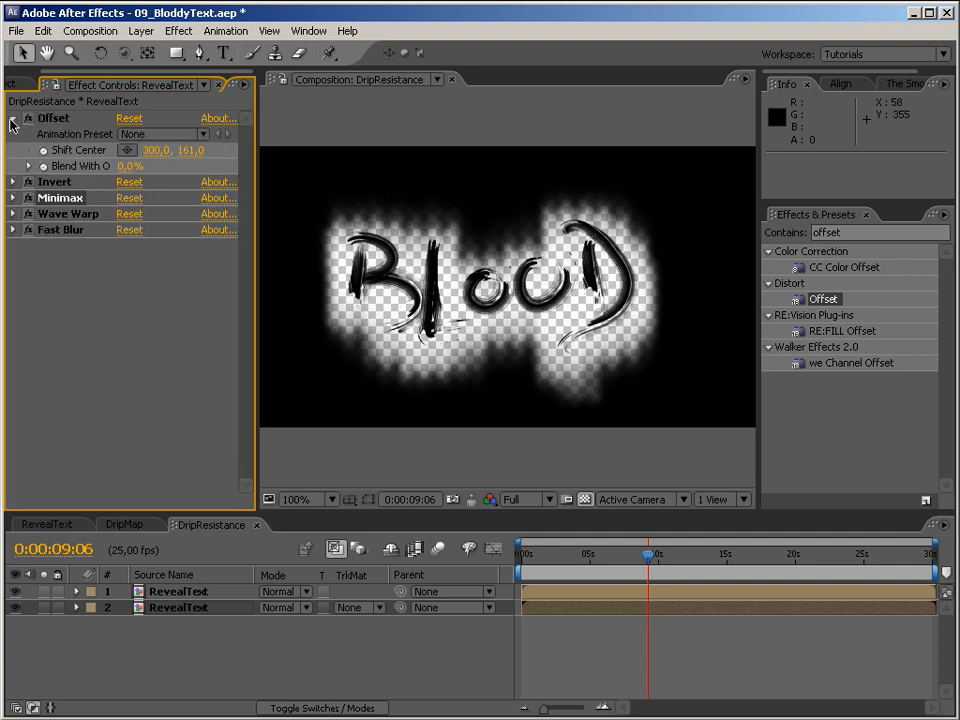
click(13, 118)
Step: Apply Alpha Levels to the lower RevealText layer with an Input Black Level of 92, and set the Offset Shift Center to 300, 164
key(ctrl+5)
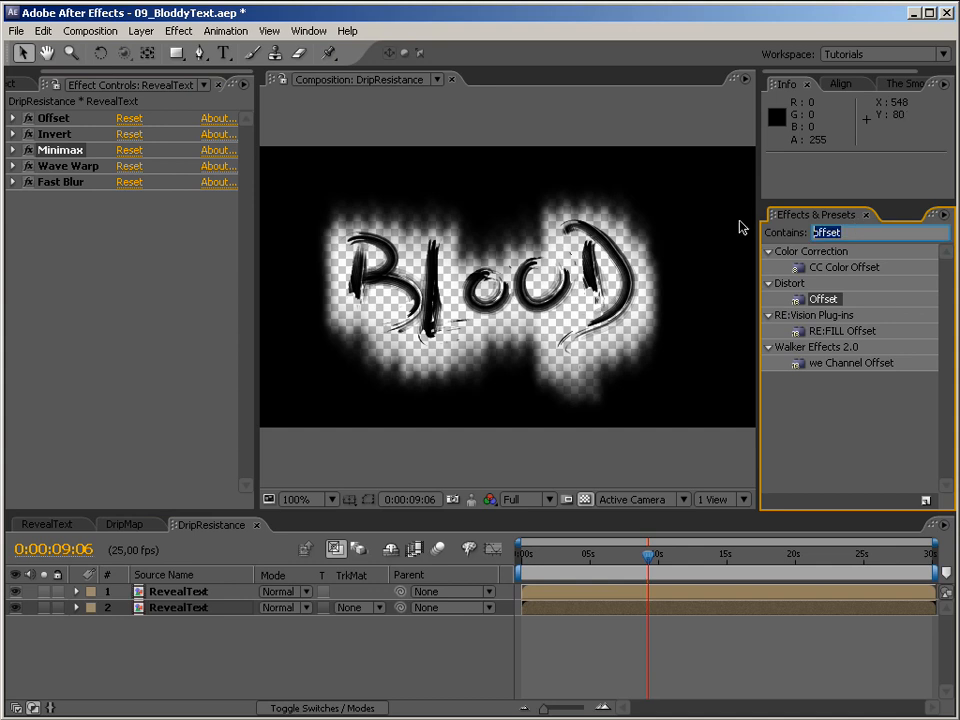
text(alpha)
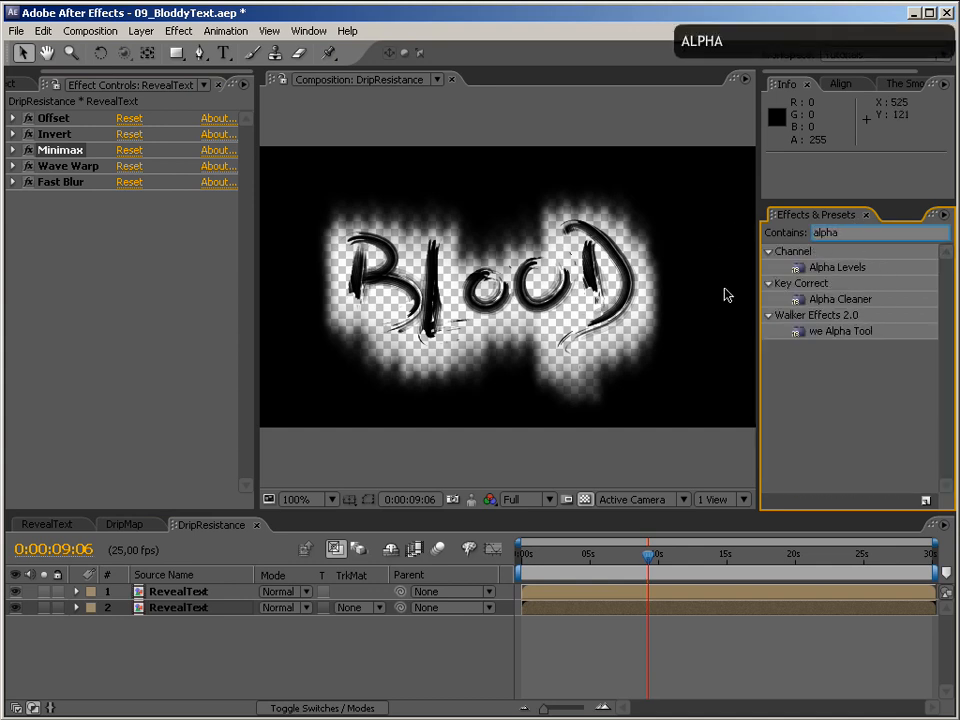
drag(838, 270, 98, 328)
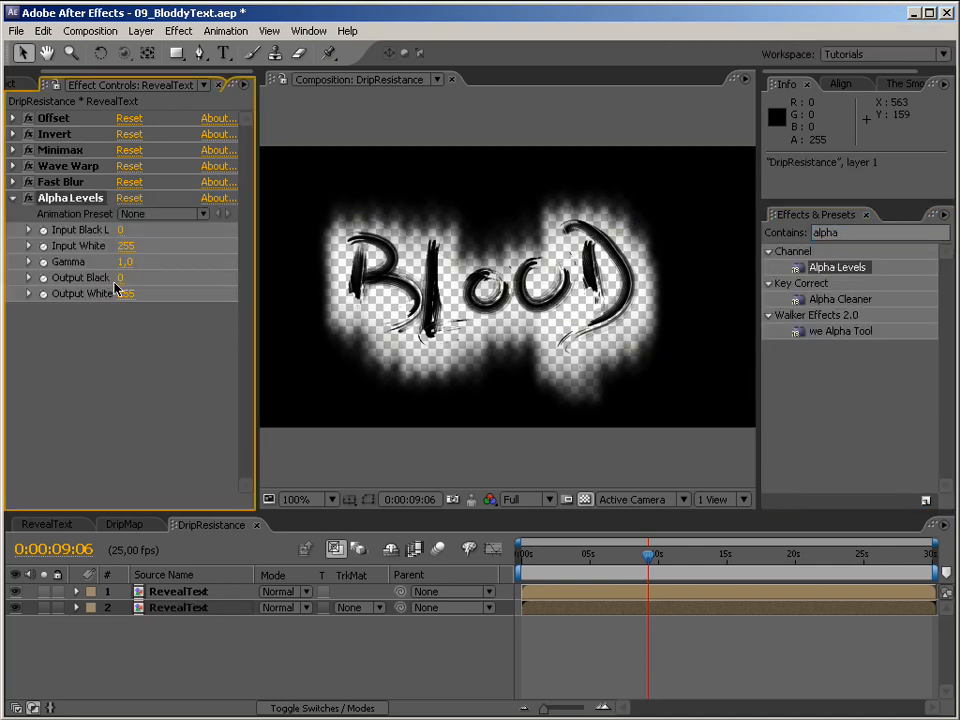
drag(115, 245, 153, 229)
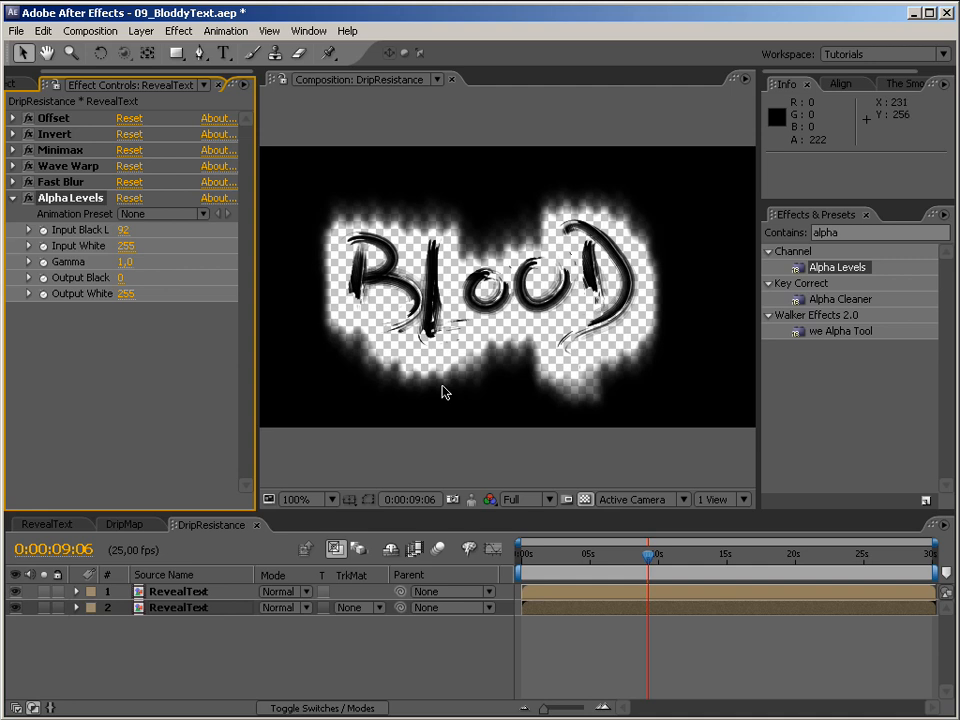
click(13, 118)
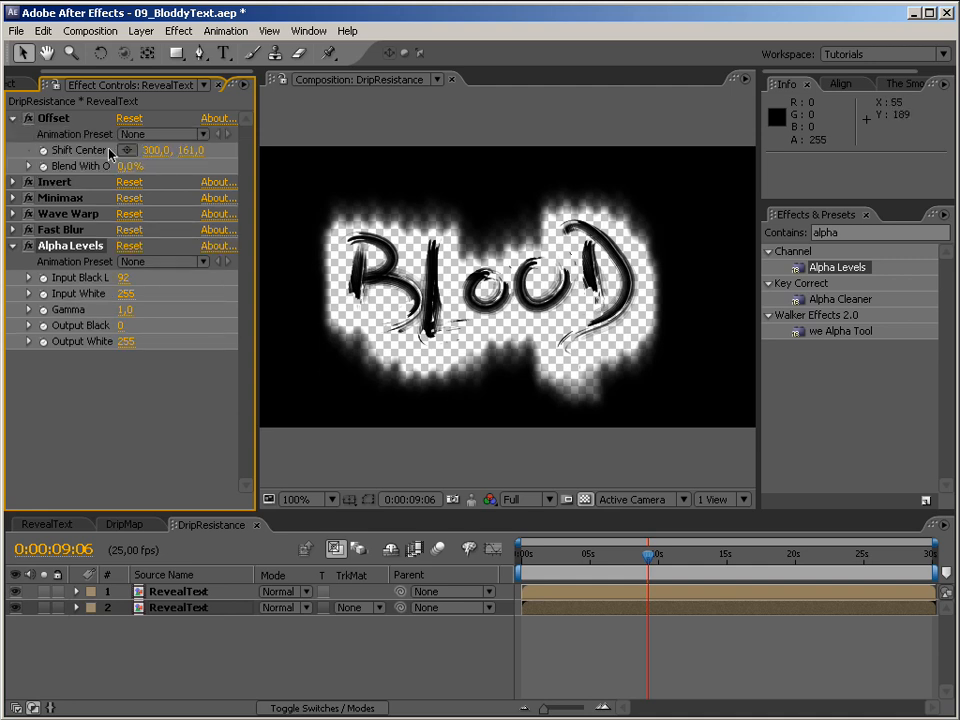
drag(188, 151, 233, 252)
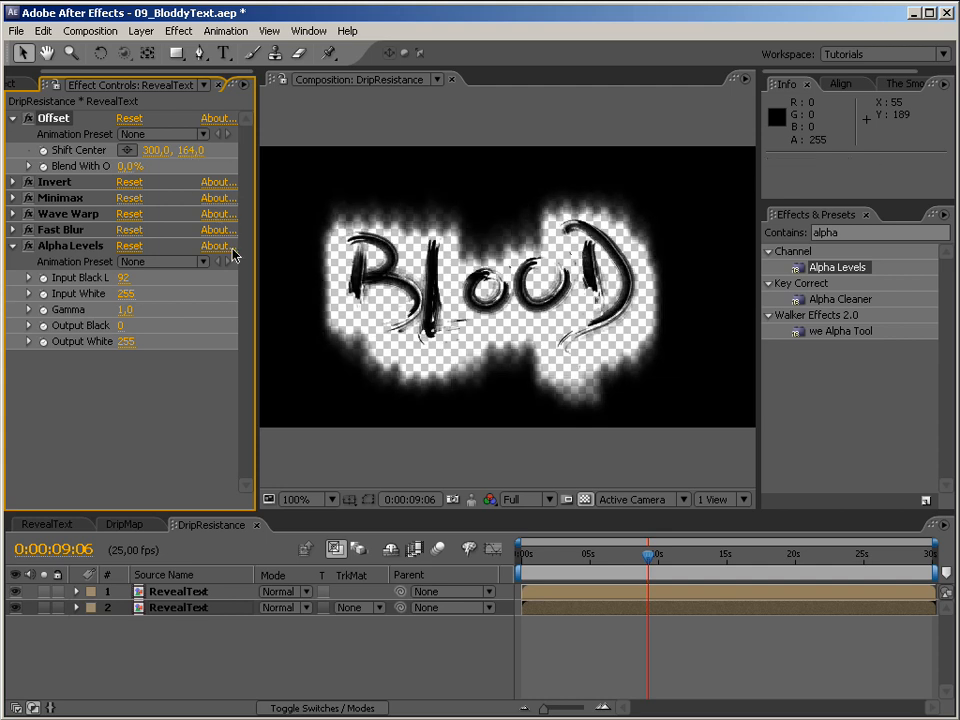
Step: Delete the upper RevealText reference layer from DripResistance
click(200, 595)
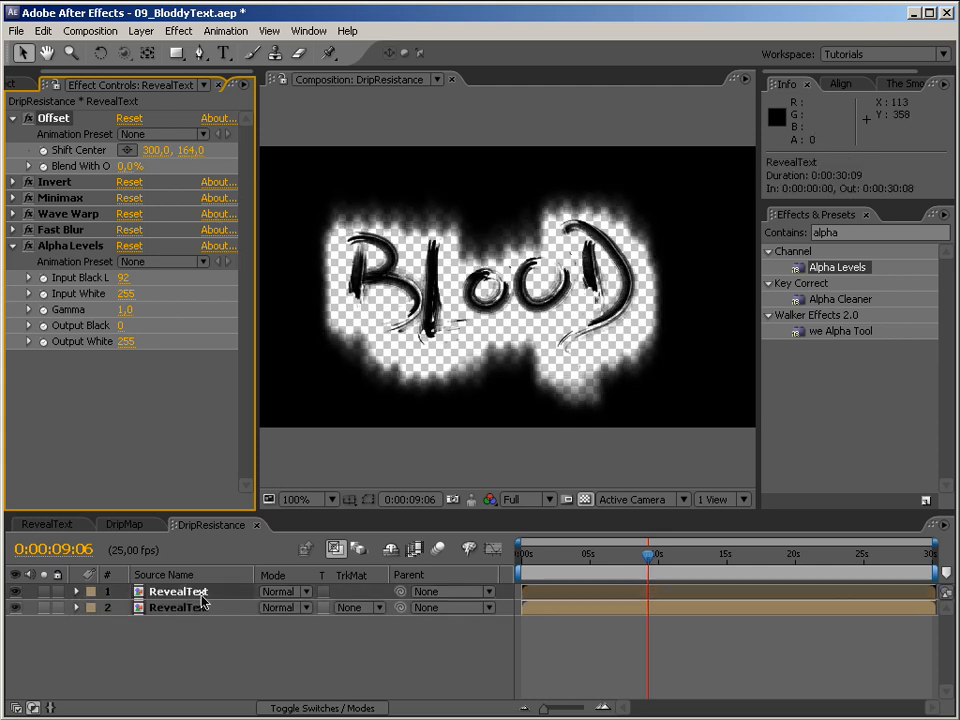
key(Delete)
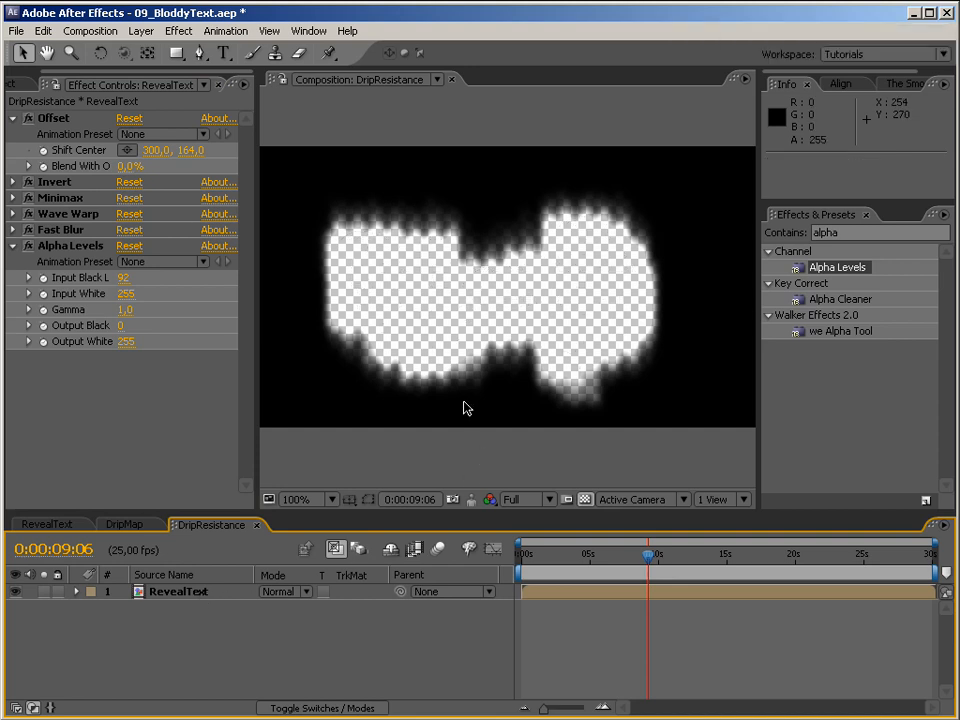
Step: Check the edge motion over time and set the Wave Warp effect's Wave Speed to 0
mouse_move(645, 562)
mouse_down()
mouse_move(502, 560)
mouse_move(655, 556)
mouse_up()
click(13, 214)
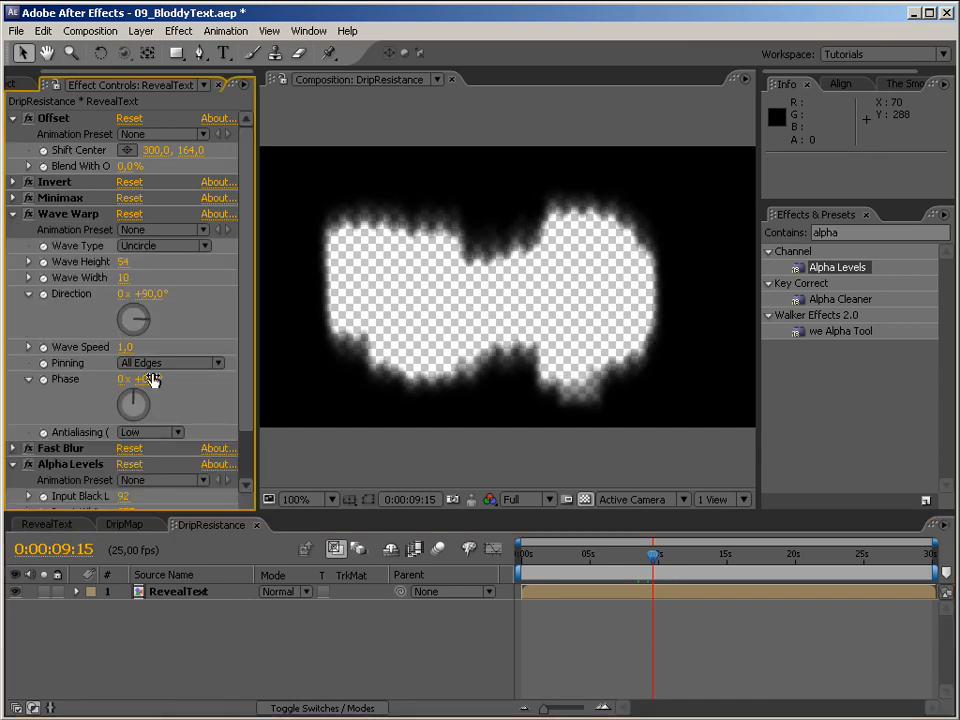
click(122, 347)
text(0)
key(Return)
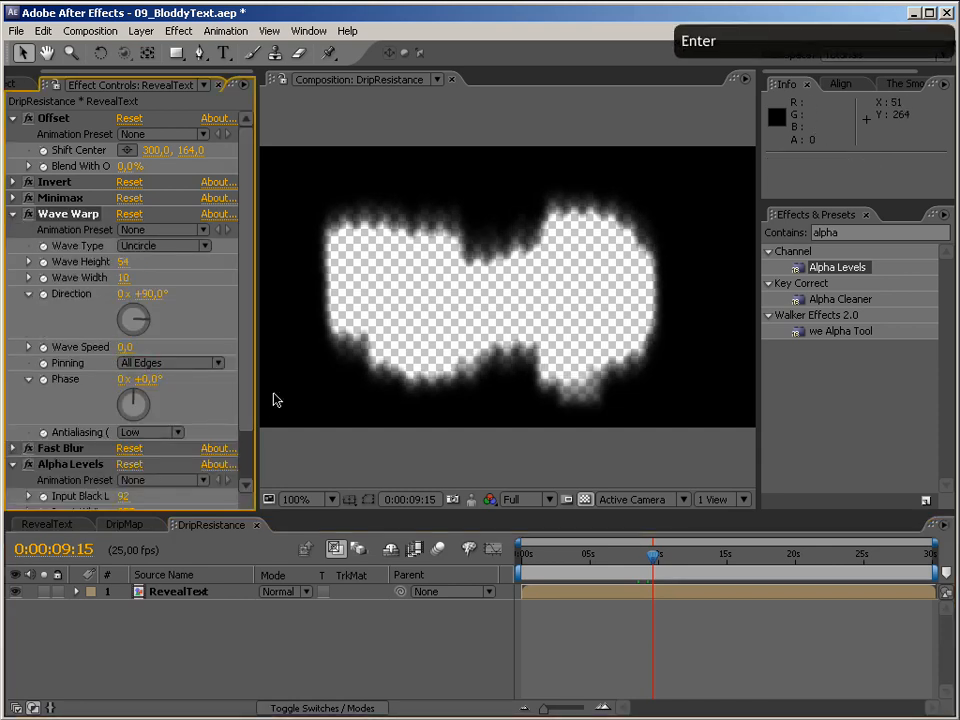
Step: Freeze the RevealText layer on its frame at 0:00:09:16 and return the playhead to 0:00:00:00
drag(652, 555, 583, 563)
drag(576, 563, 653, 557)
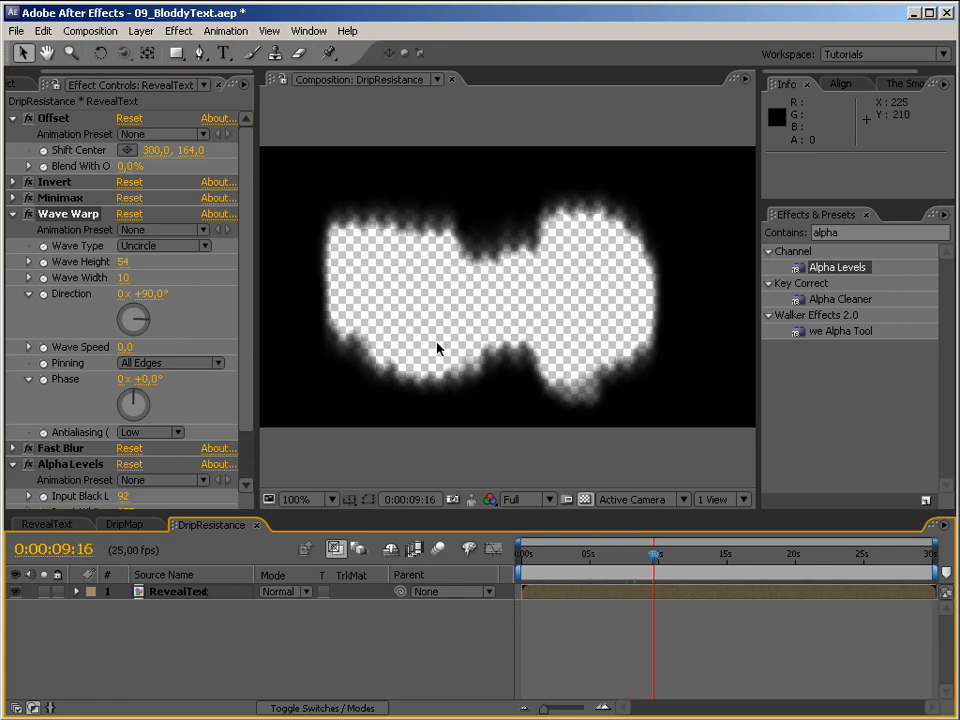
right_click(183, 593)
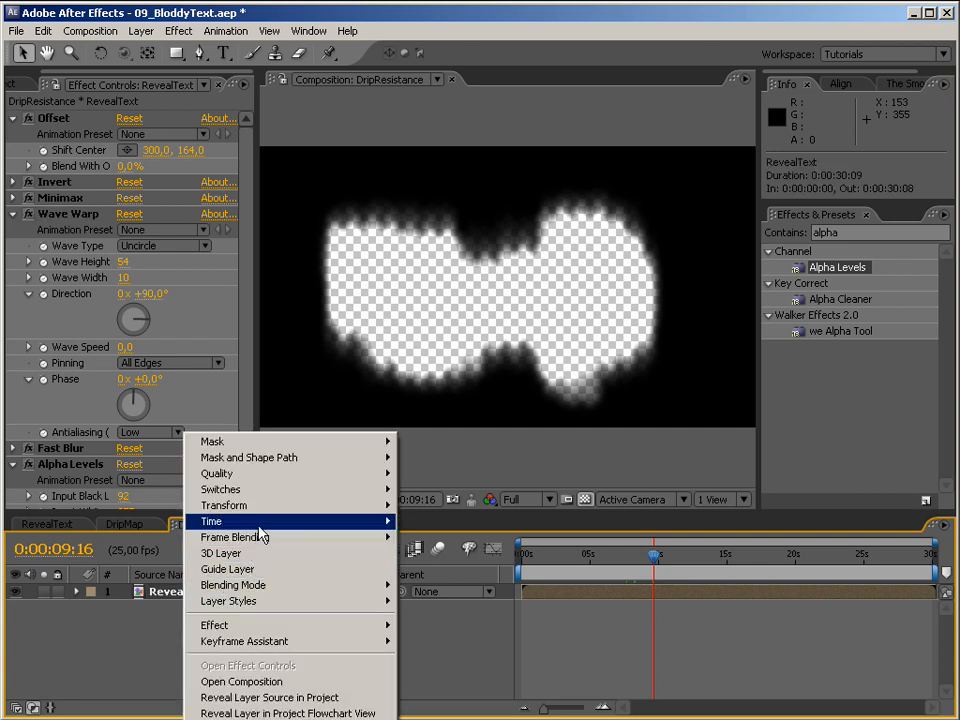
mouse_move(262, 524)
click(480, 570)
drag(651, 568, 465, 557)
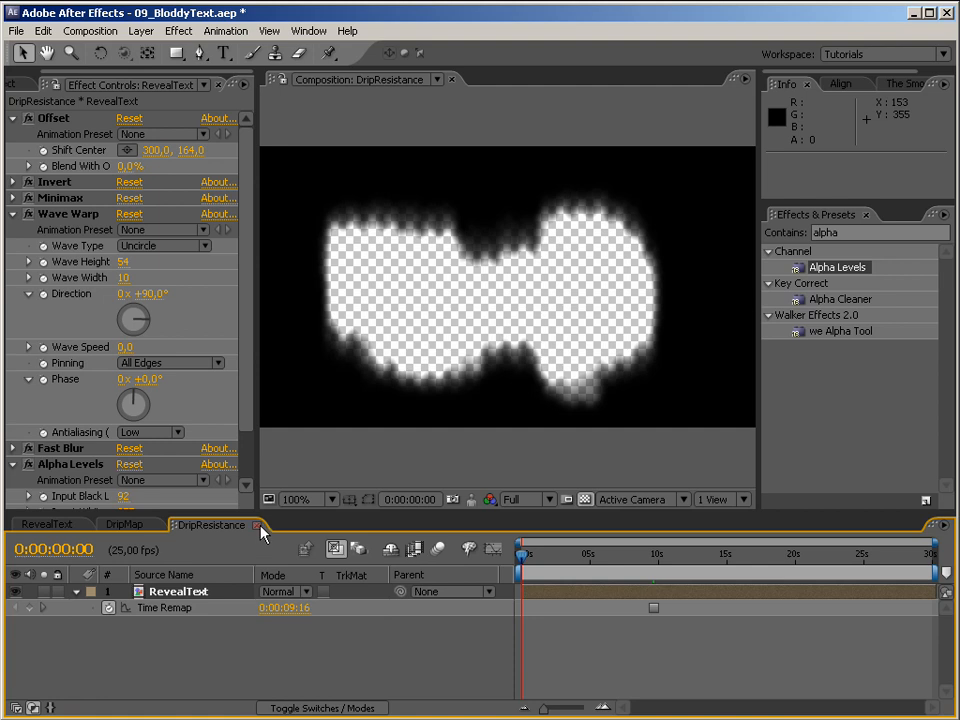
Step: Create a new 600 x 300, 30-second composition named Dripping
key(ctrl+0)
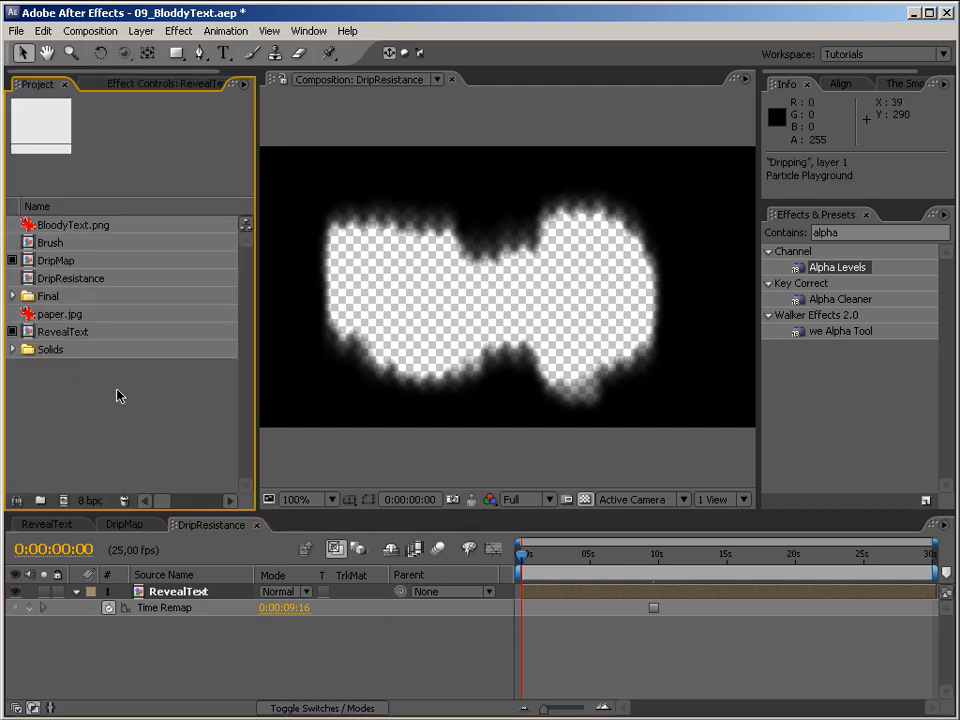
click(63, 500)
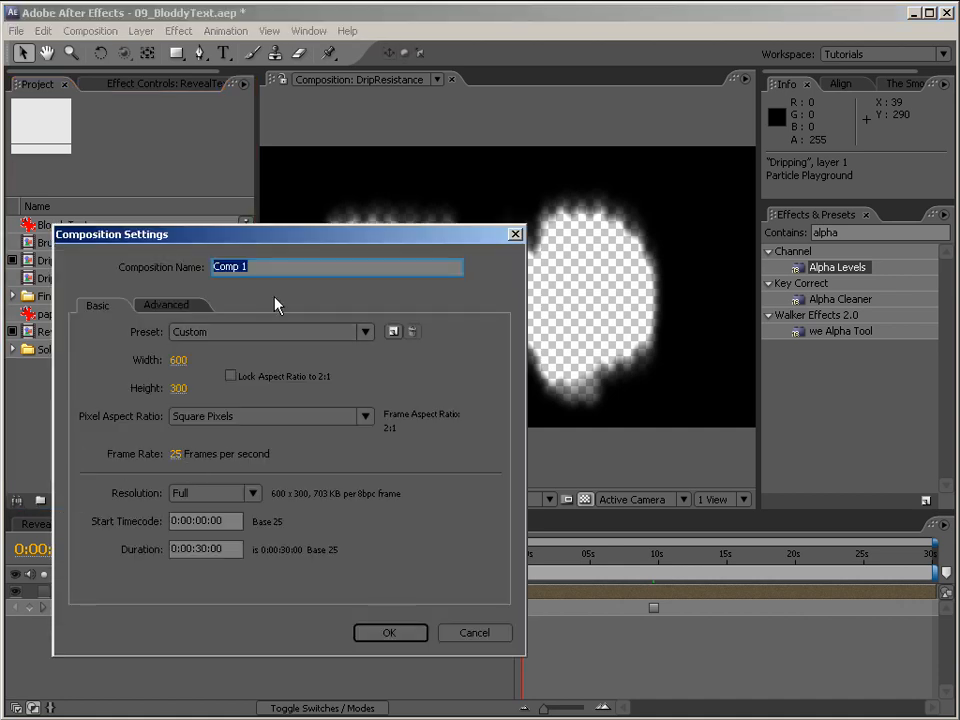
text(Drippi)
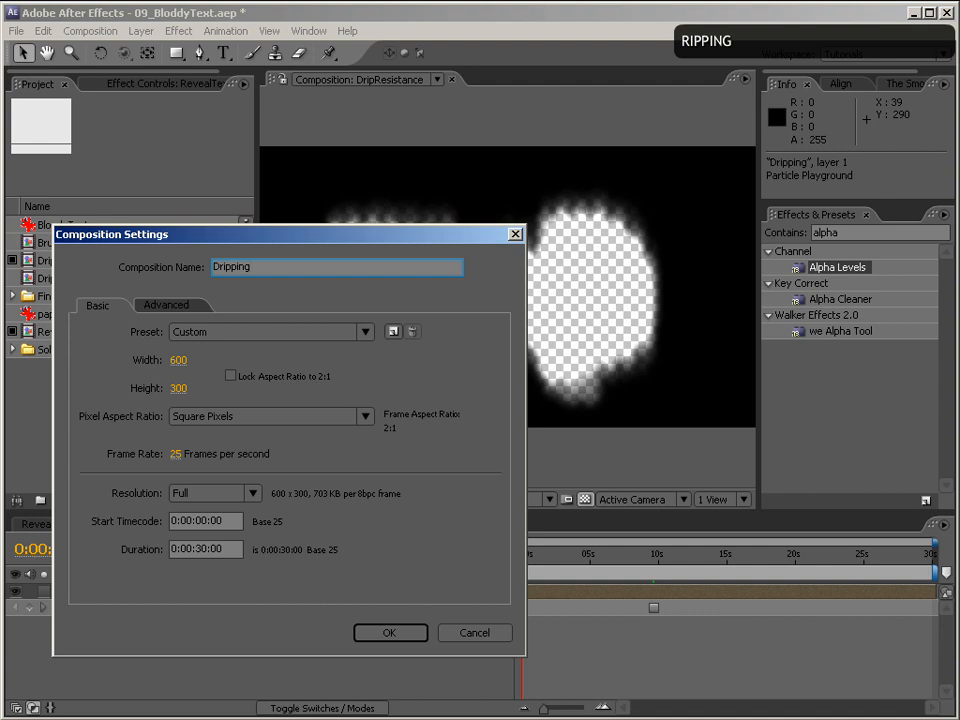
text(ng)
key(Return)
Step: Add a white solid layer to the Dripping composition
right_click(156, 614)
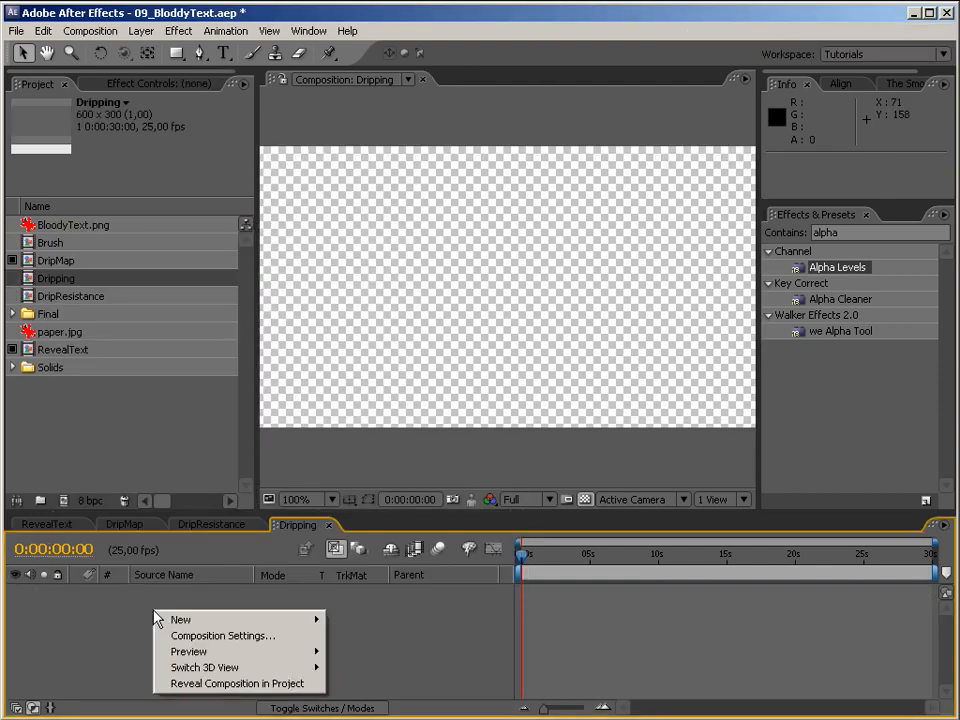
click(375, 636)
click(523, 424)
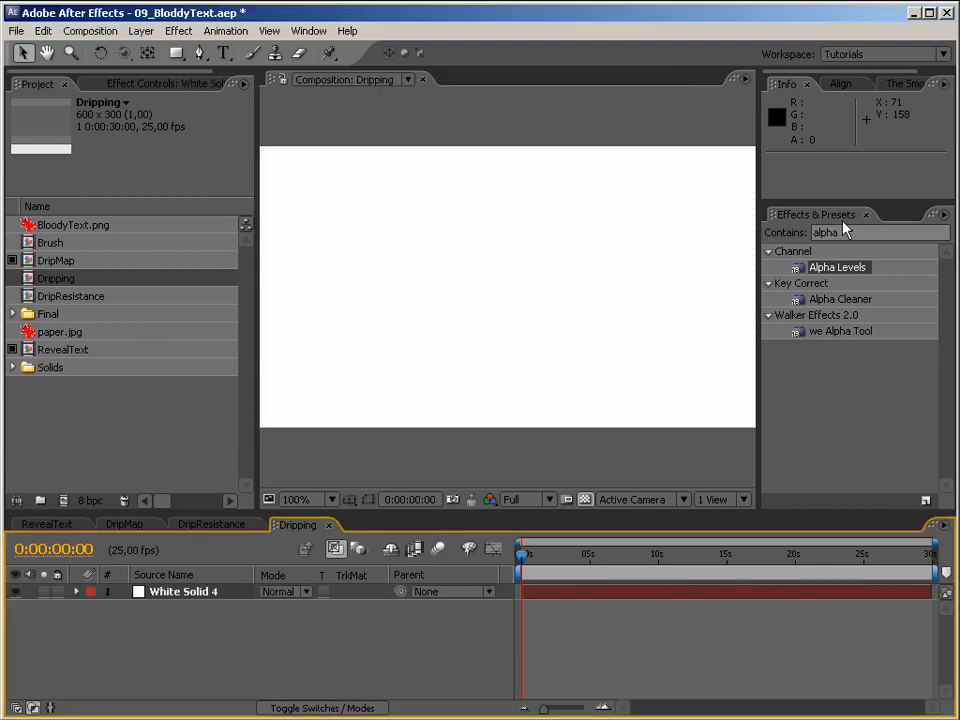
Step: Find the Particle Playground effect and apply it to the white solid
click(840, 232)
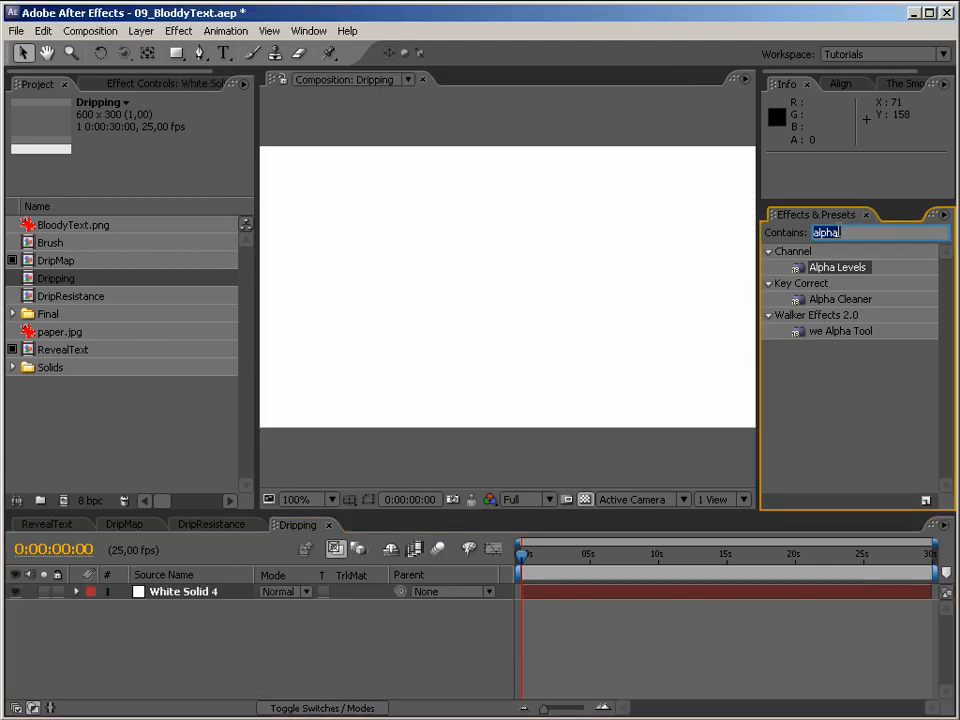
text(partic)
drag(852, 347, 636, 354)
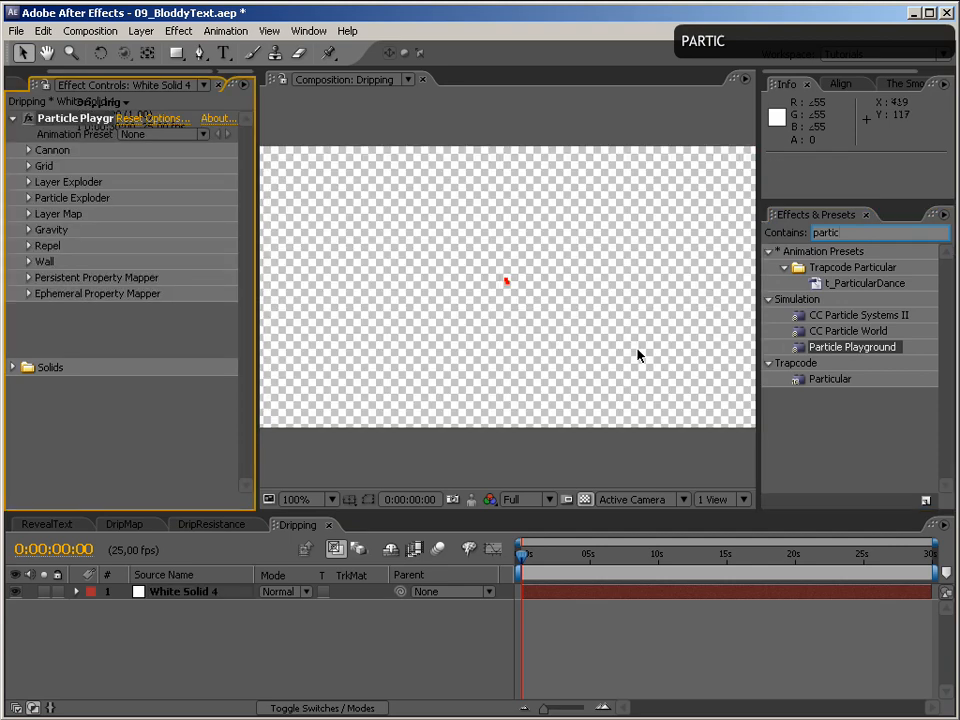
Step: Set the Particle Playground cannon's Particles Per Second to 0
click(29, 150)
click(130, 198)
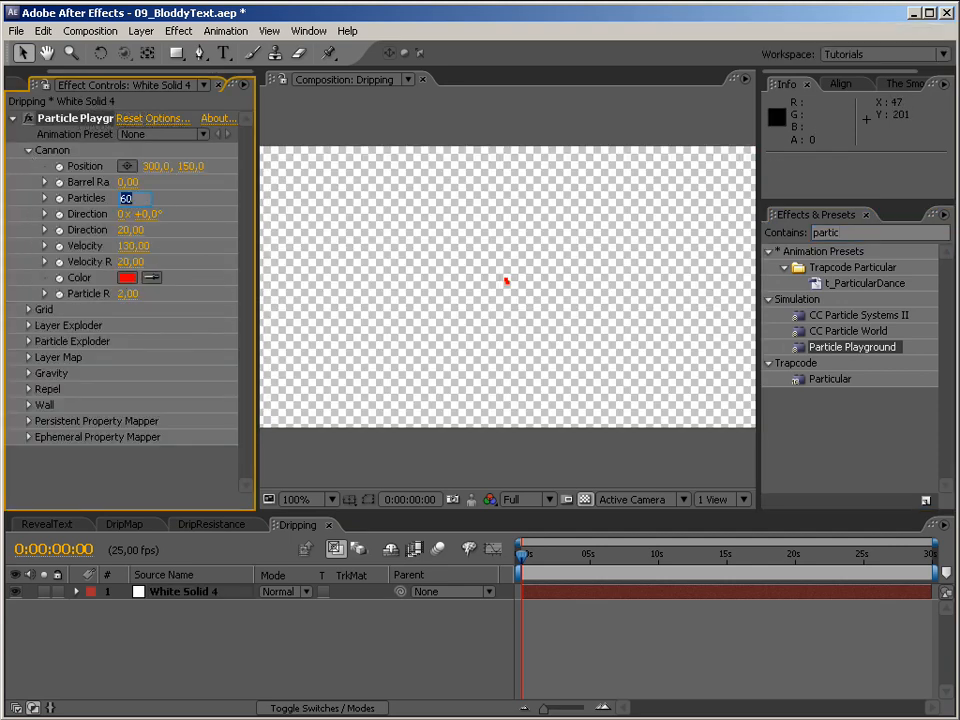
text(2)
key(BackSpace)
text(0)
key(Return)
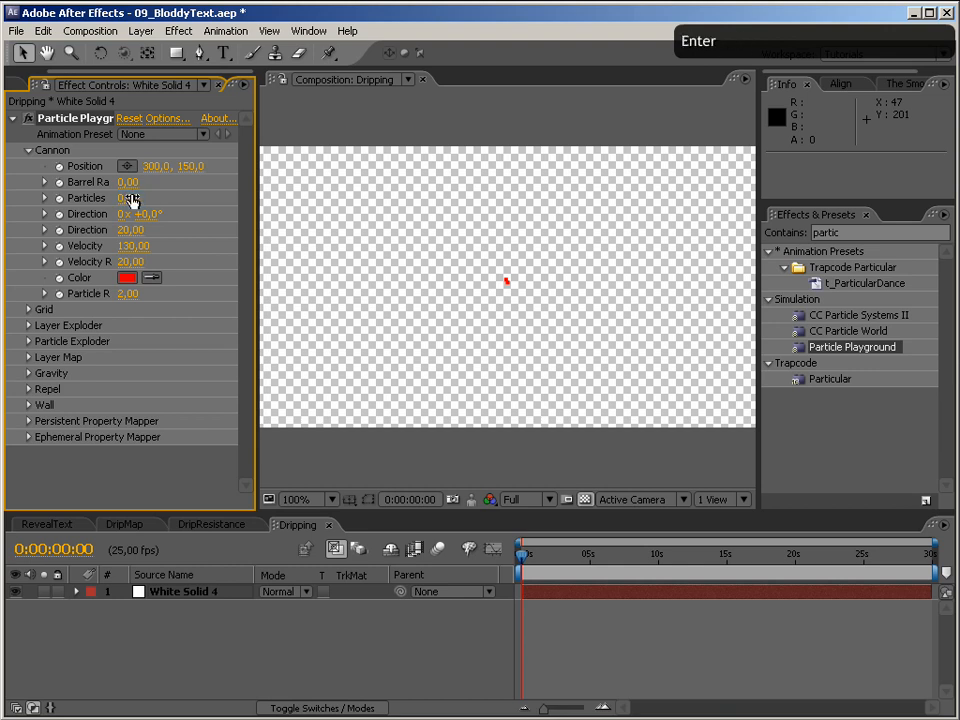
click(29, 150)
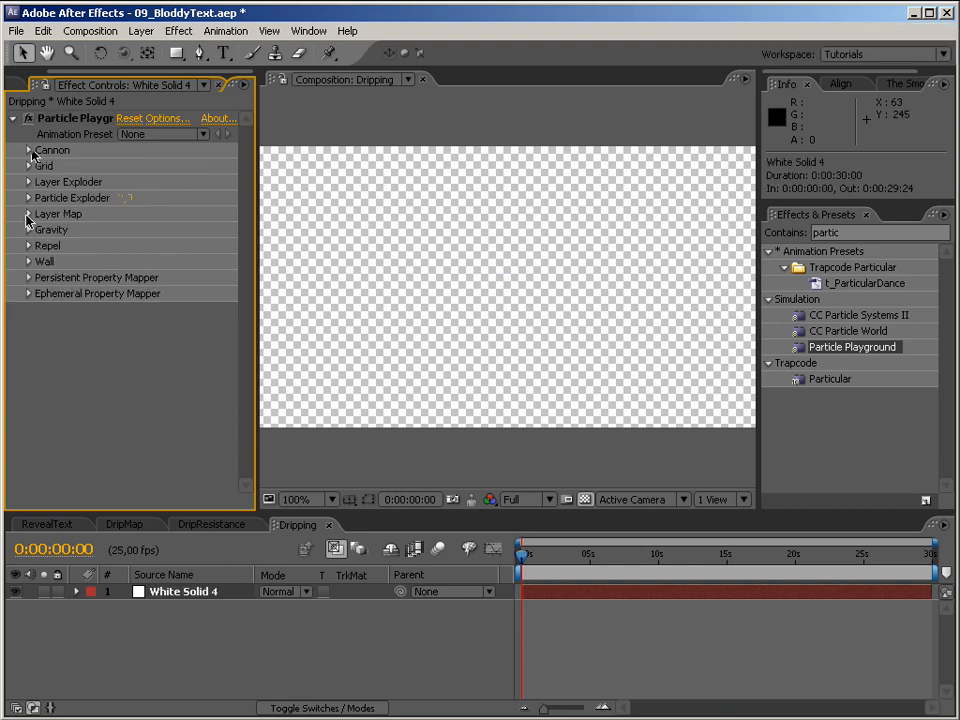
Step: Add the DripMap composition as a layer above the white solid and turn off the transparency grid
click(29, 214)
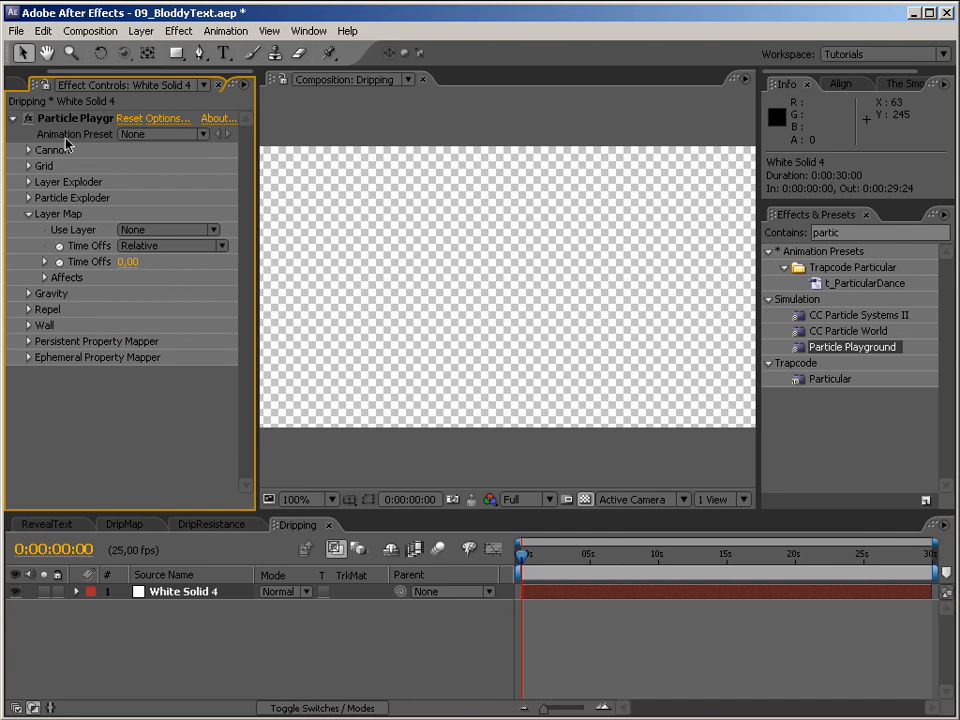
click(28, 84)
click(56, 260)
drag(56, 260, 236, 598)
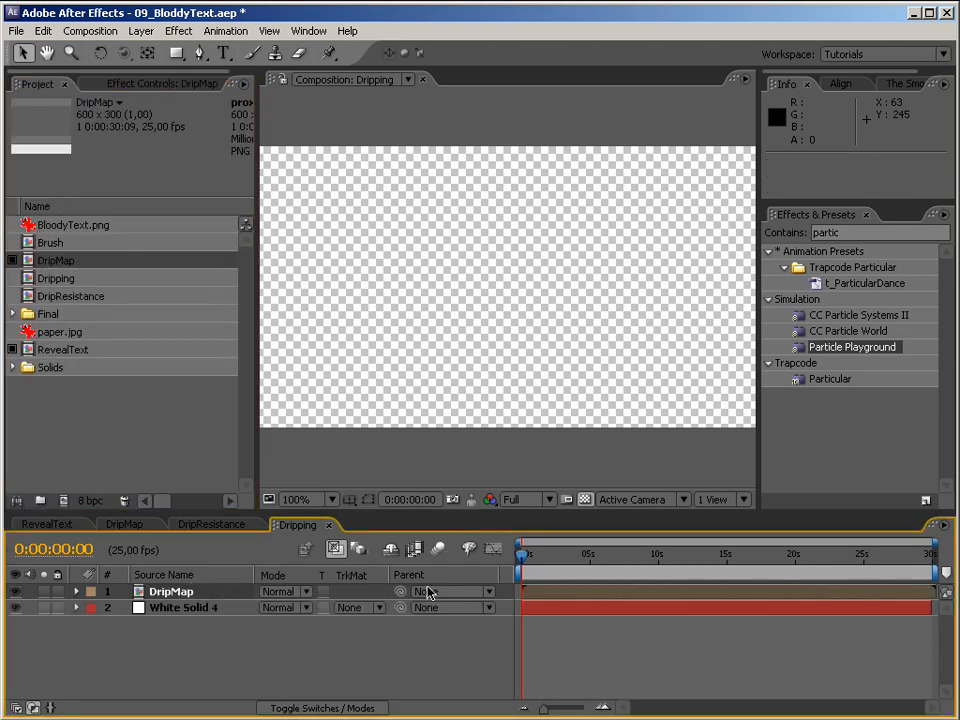
click(588, 500)
drag(541, 556, 435, 585)
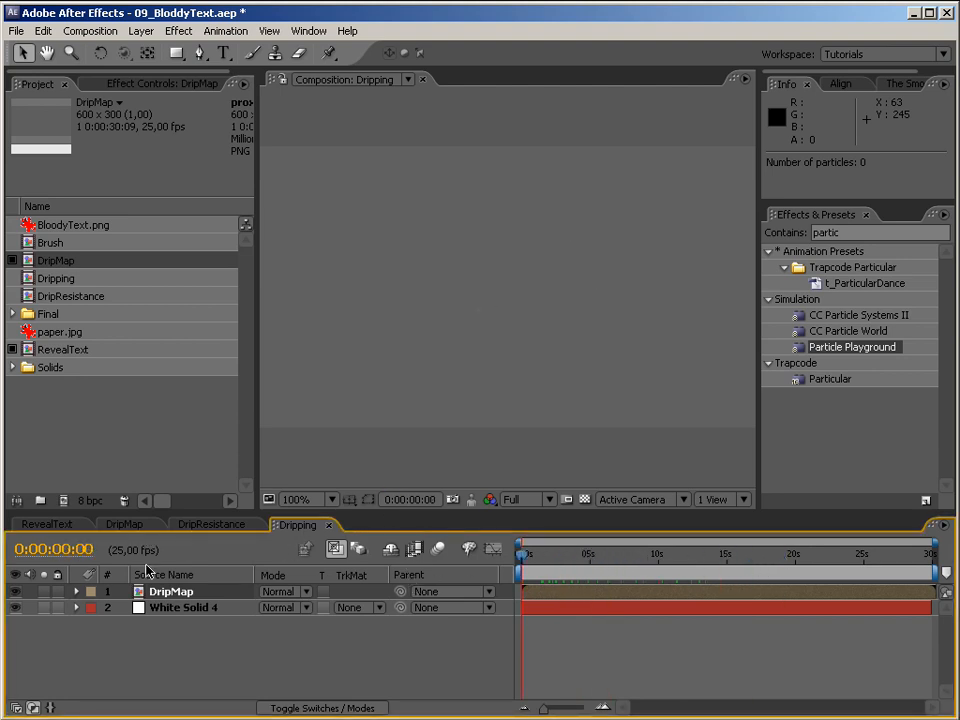
Step: Hide the DripMap layer and choose it as the Explode Layer in the white solid's Layer Exploder settings
click(193, 608)
click(158, 84)
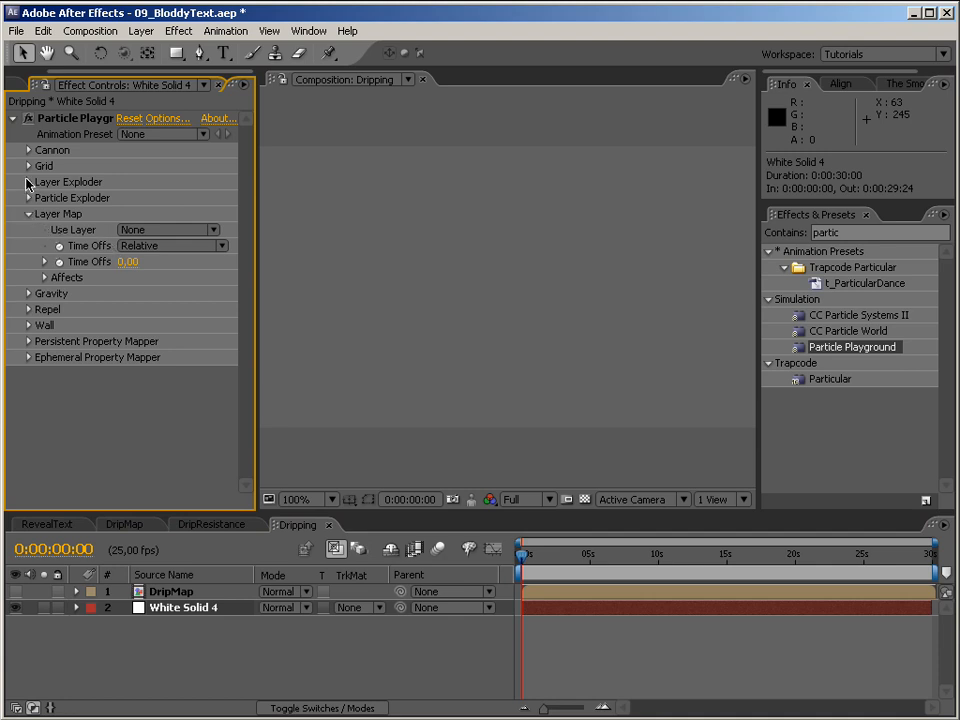
click(29, 182)
click(190, 199)
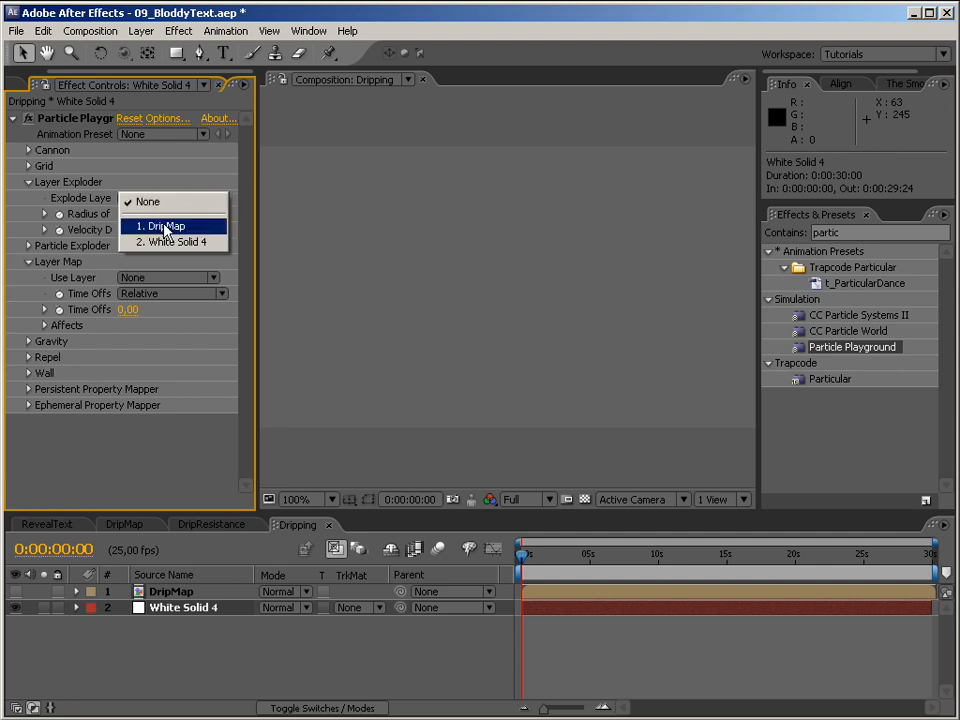
click(165, 227)
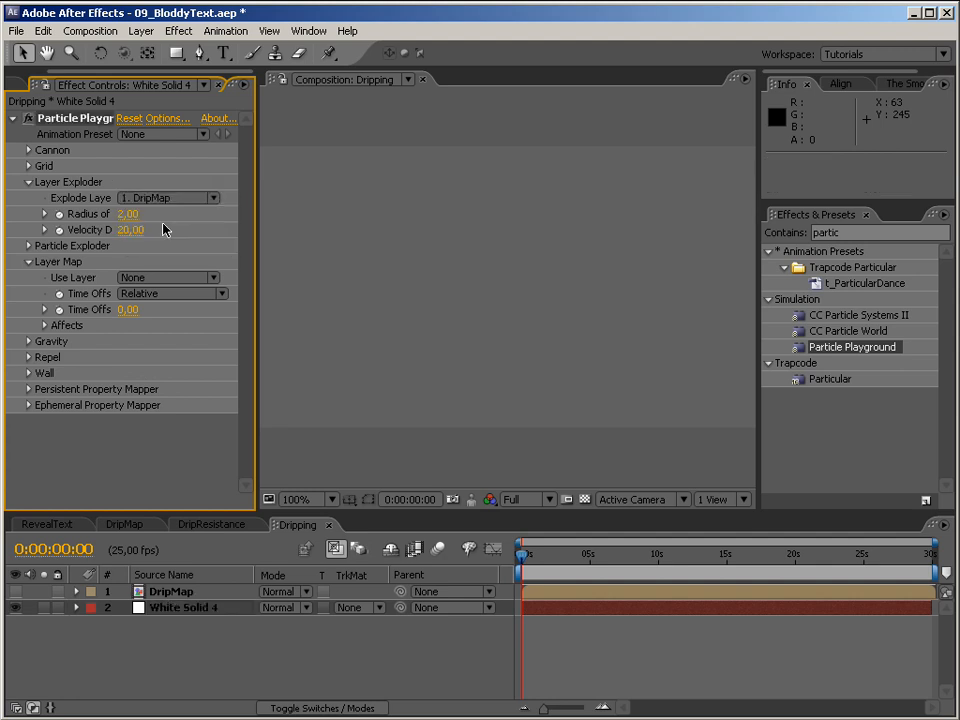
click(29, 262)
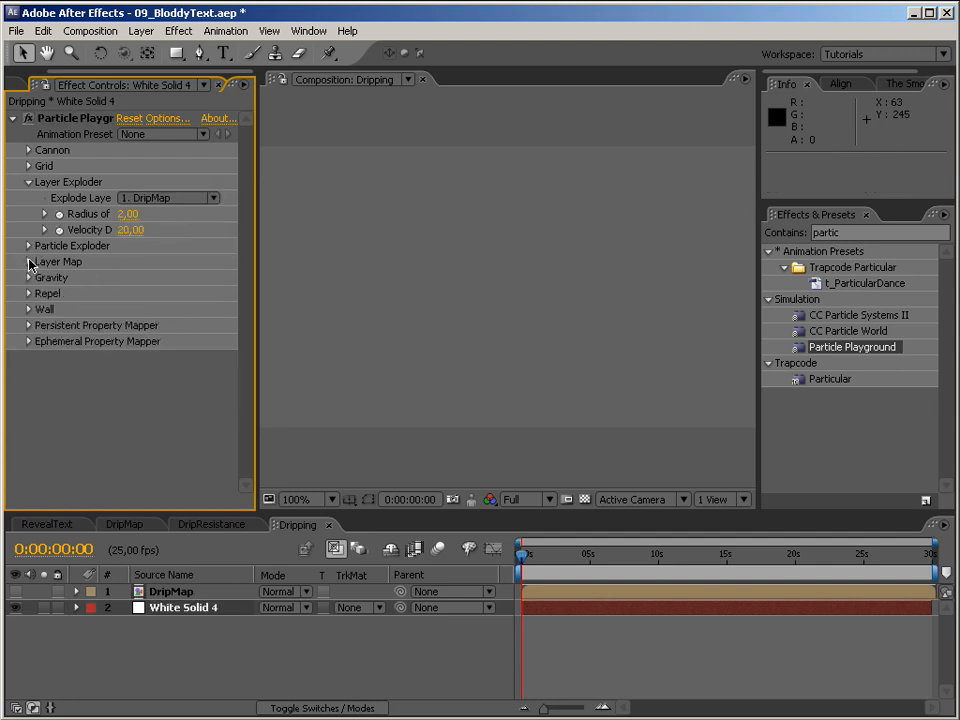
Step: Preview the exploding particles in the Dripping composition and park the playhead at 0:00:02:24
key(KP_0)
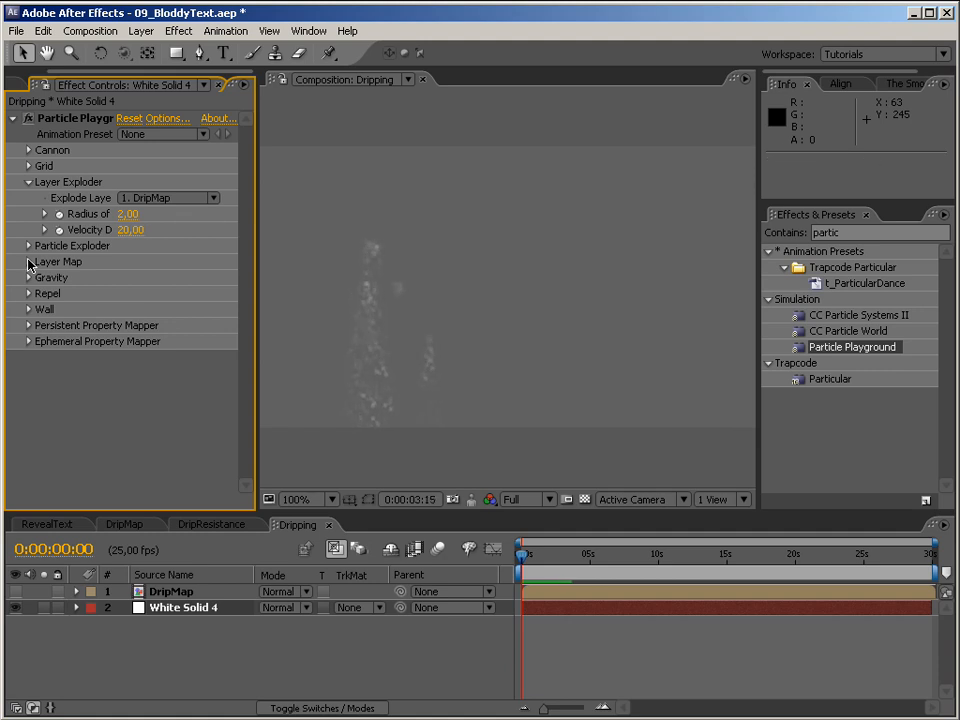
key(KP_0)
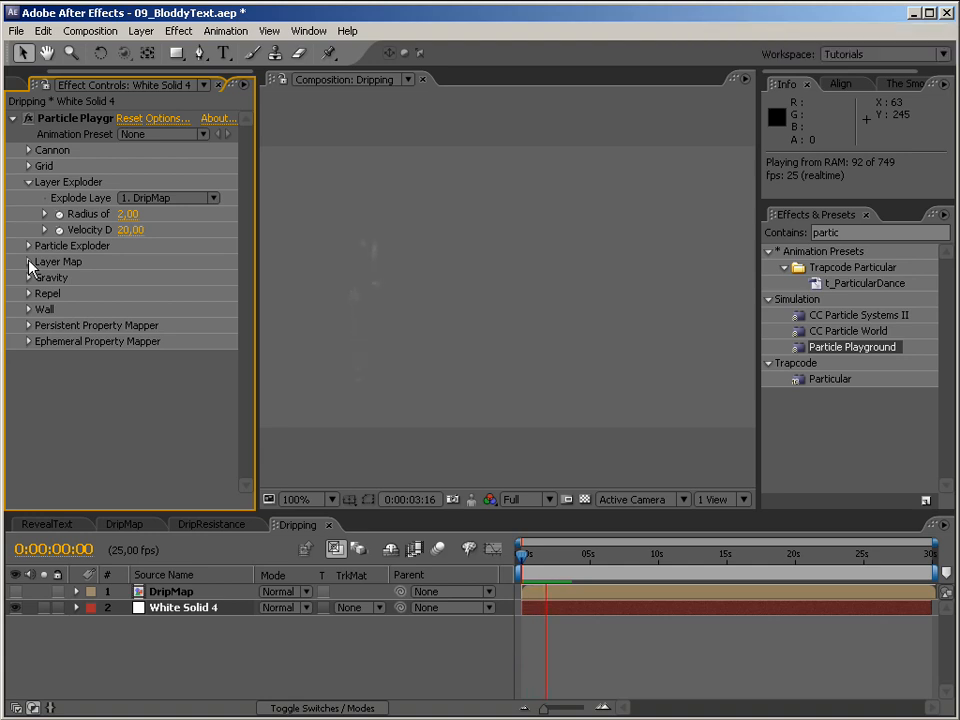
key(KP_0)
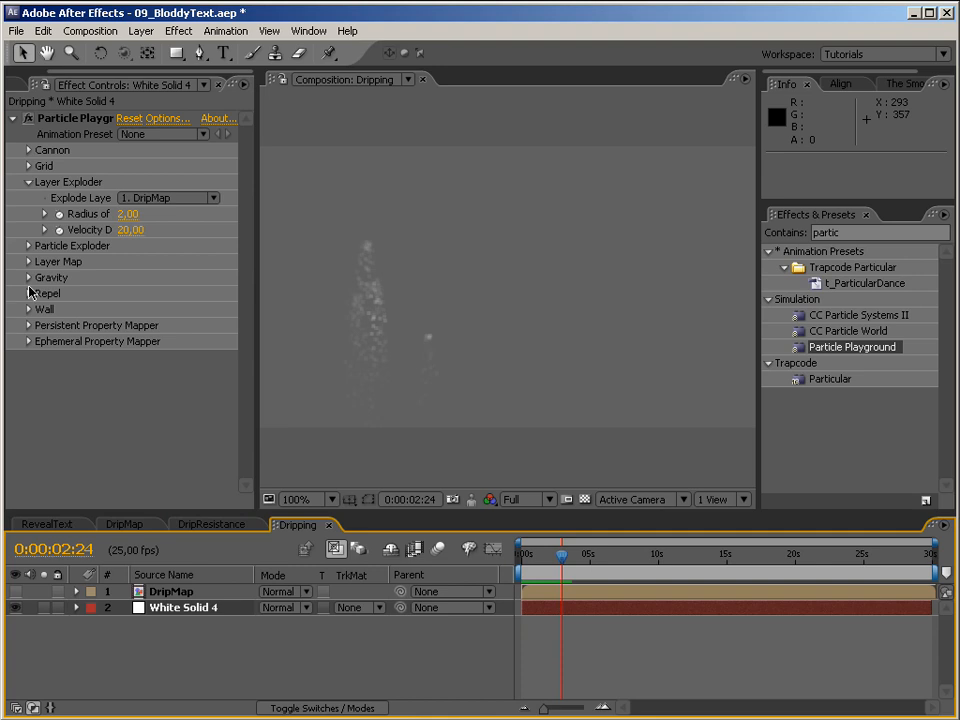
Step: Widen the effect settings area and set the Layer Exploder's Radius of New Particles to 0,70
drag(257, 251, 371, 250)
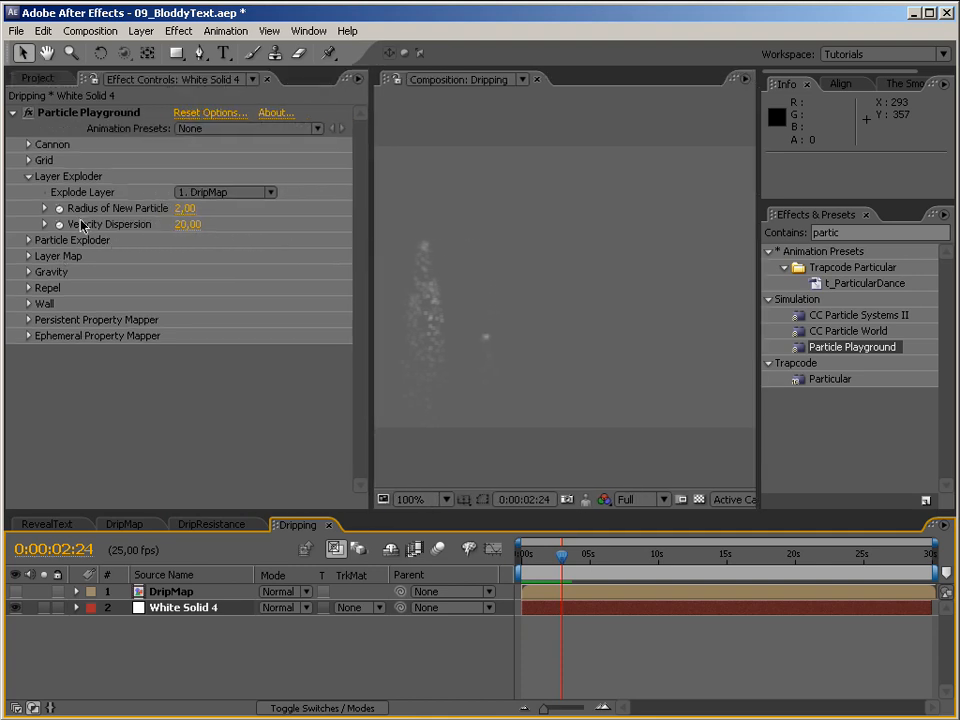
click(186, 209)
text(1)
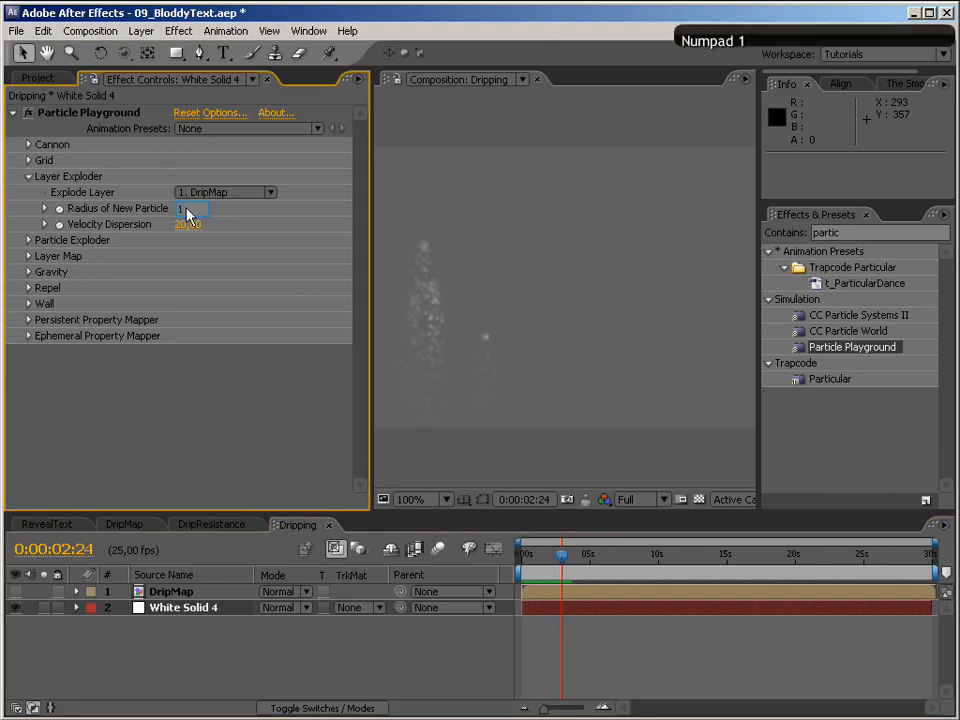
key(Return)
click(186, 209)
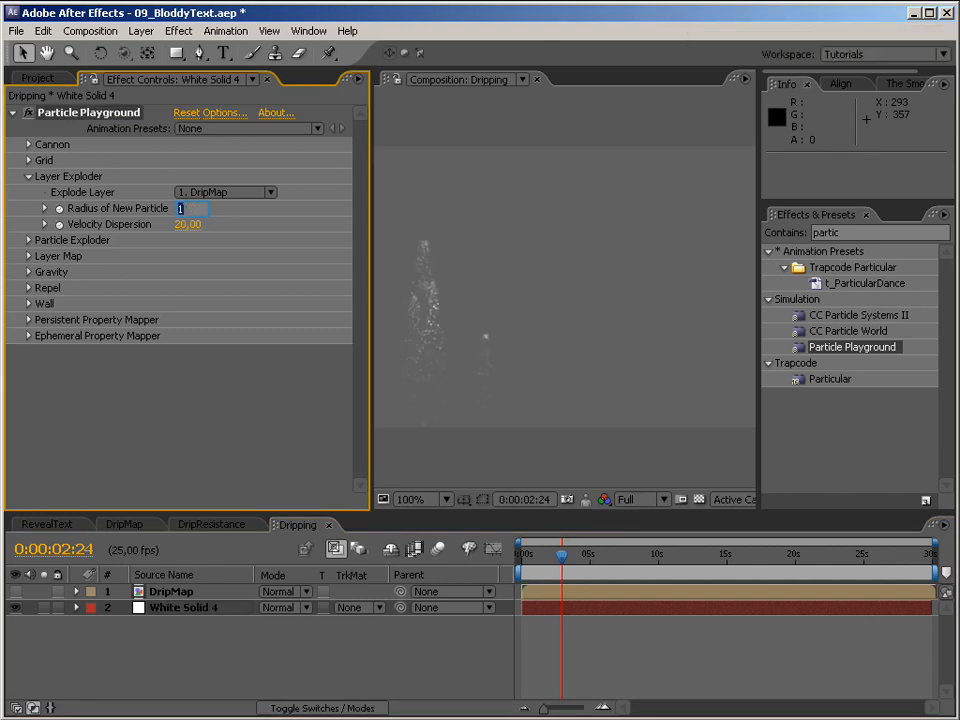
text(0,70)
key(Return)
Step: Set the Layer Exploder's Velocity Dispersion to 0
click(186, 224)
text(2)
key(Return)
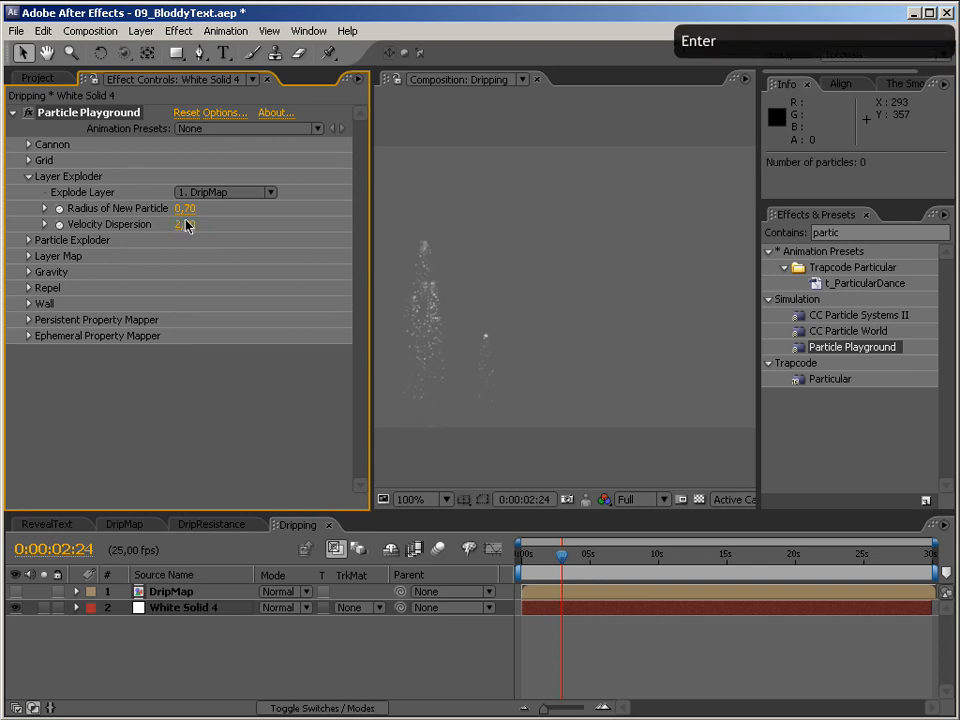
click(186, 224)
text(0)
key(Return)
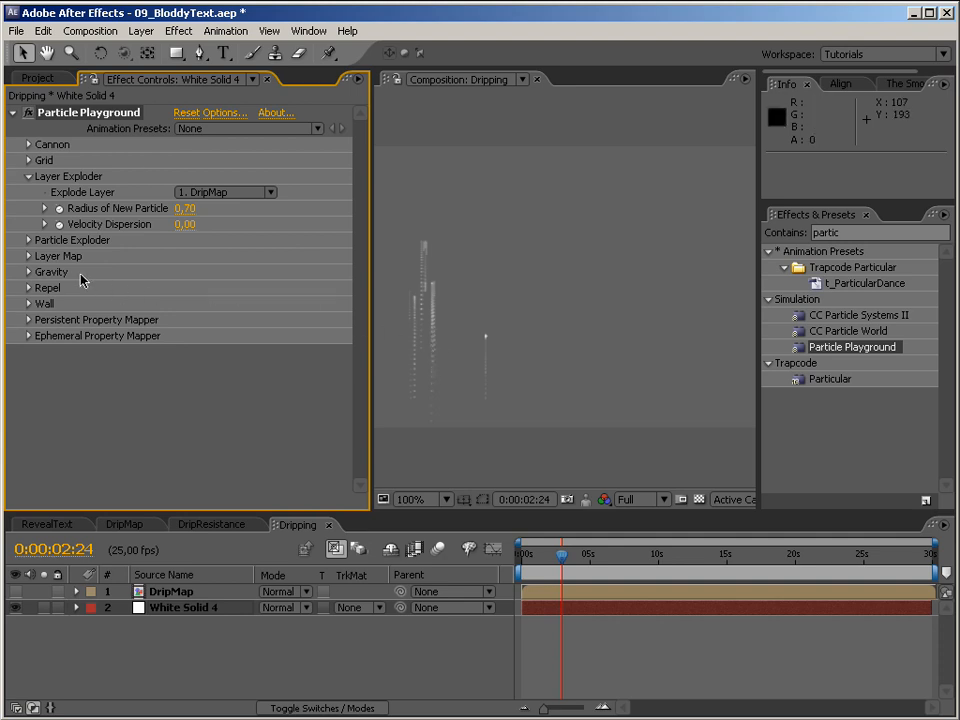
Step: Set the Particle Playground's Gravity Force to 40
click(29, 272)
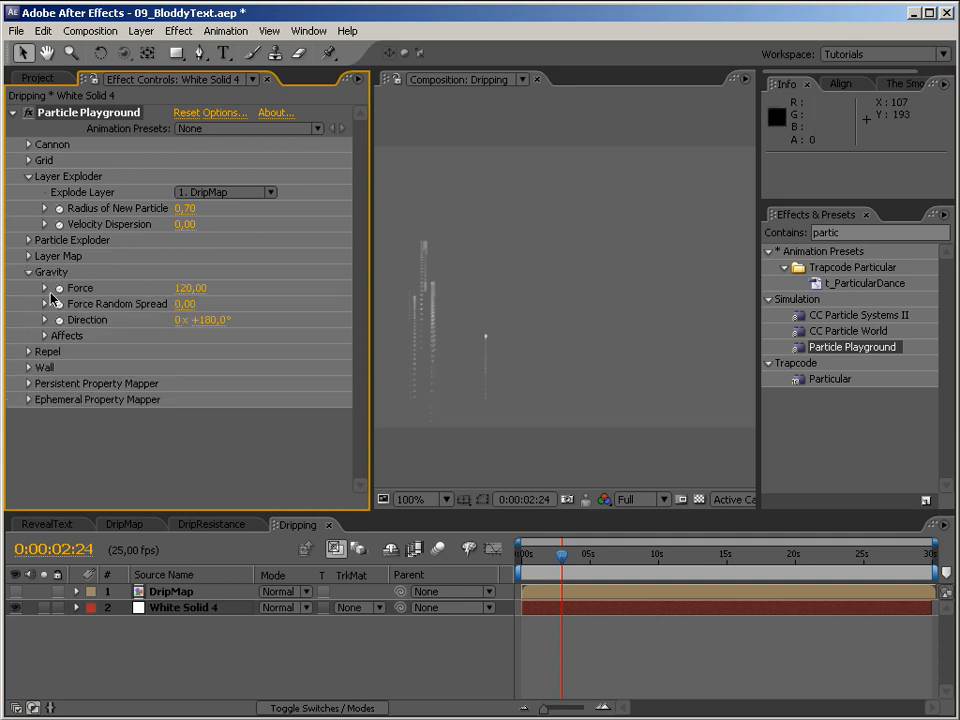
click(198, 289)
text(80)
key(Return)
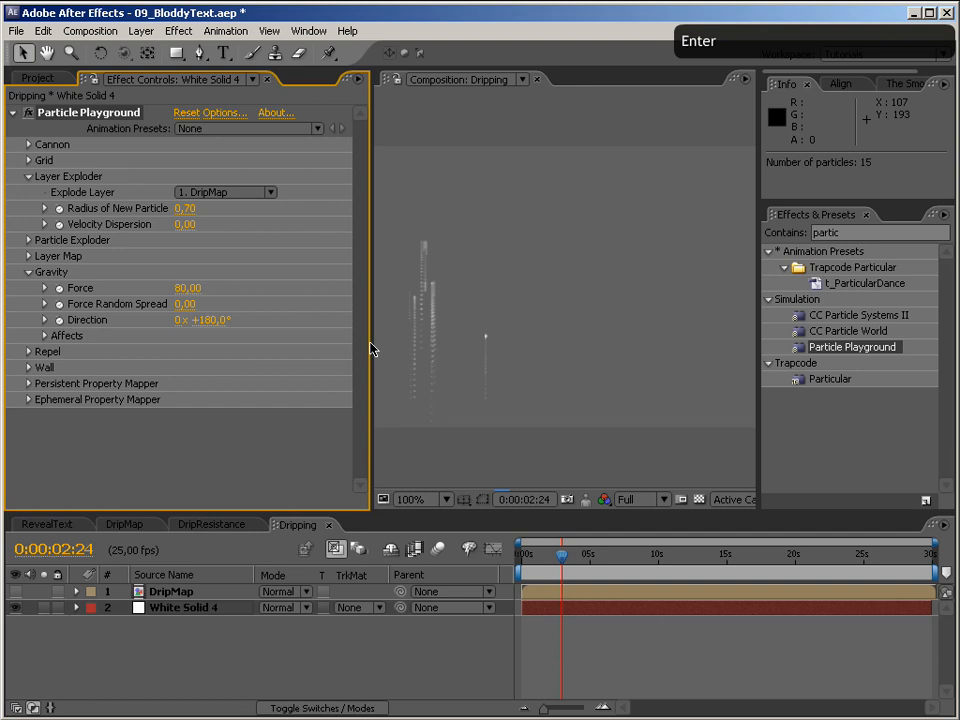
click(188, 288)
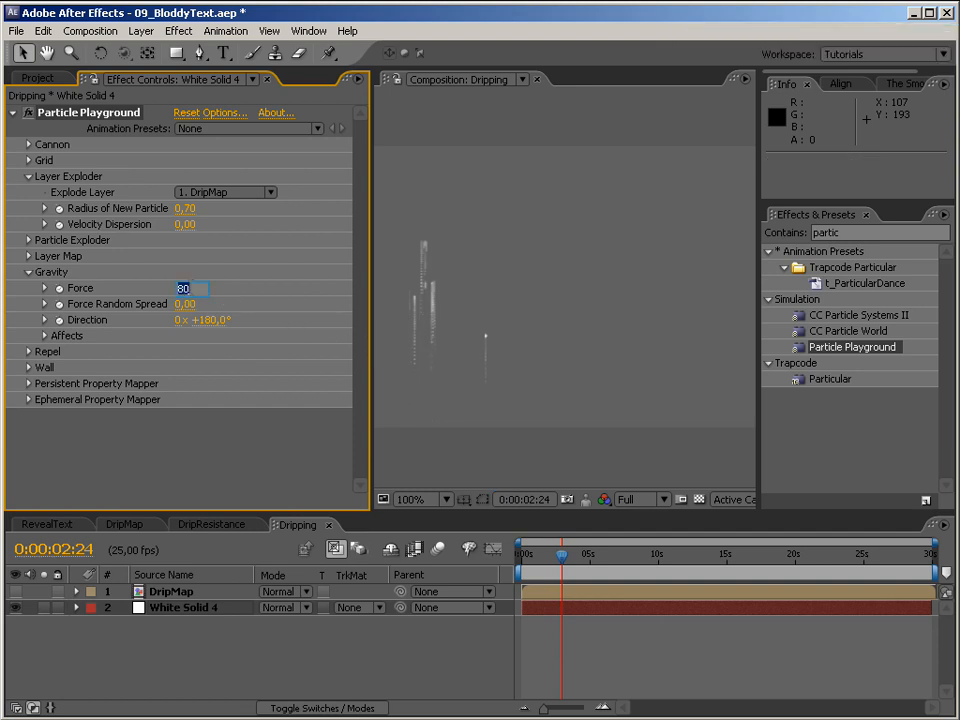
text(40)
key(Return)
Step: Add the DripResistance composition as the uppermost layer in Dripping and hide it
click(54, 80)
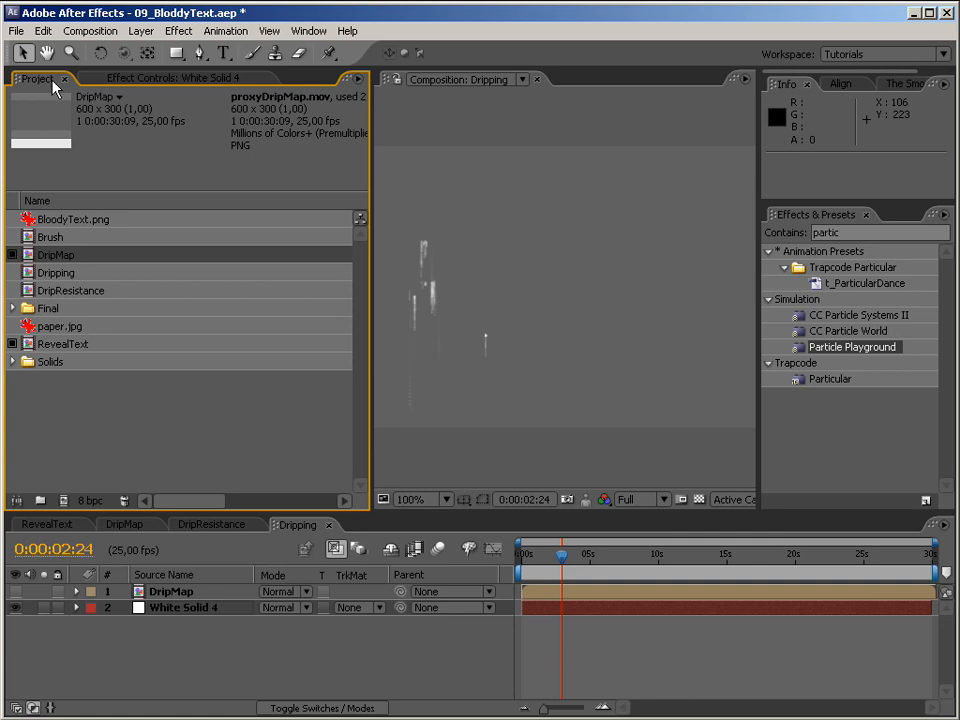
drag(73, 290, 193, 597)
click(16, 591)
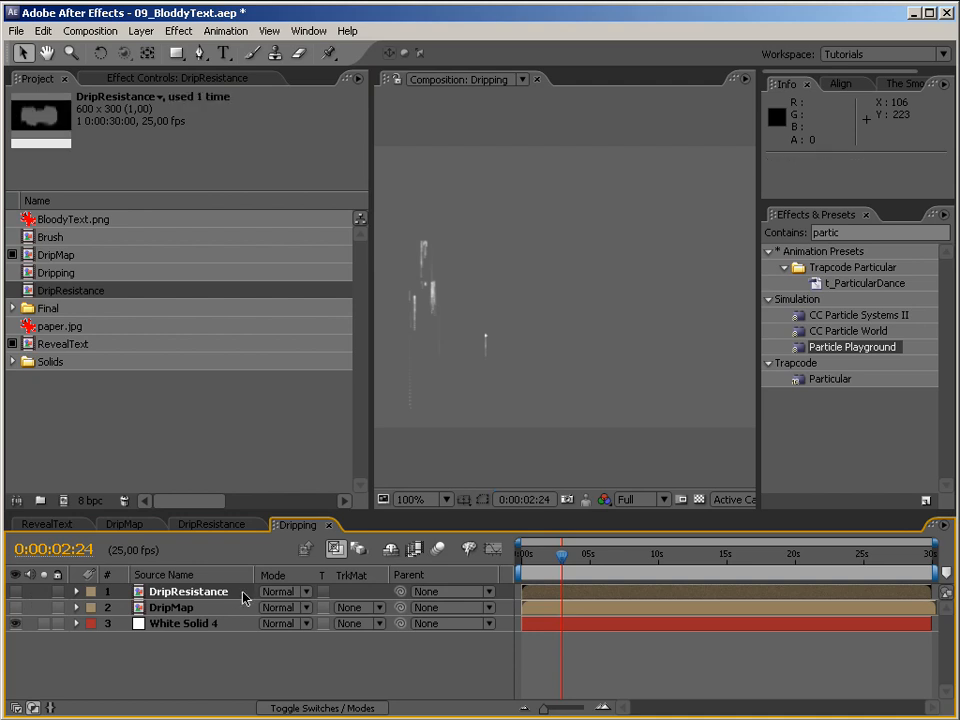
Step: Use the DripResistance layer as the map in the white solid's Persistent Property Mapper
click(180, 632)
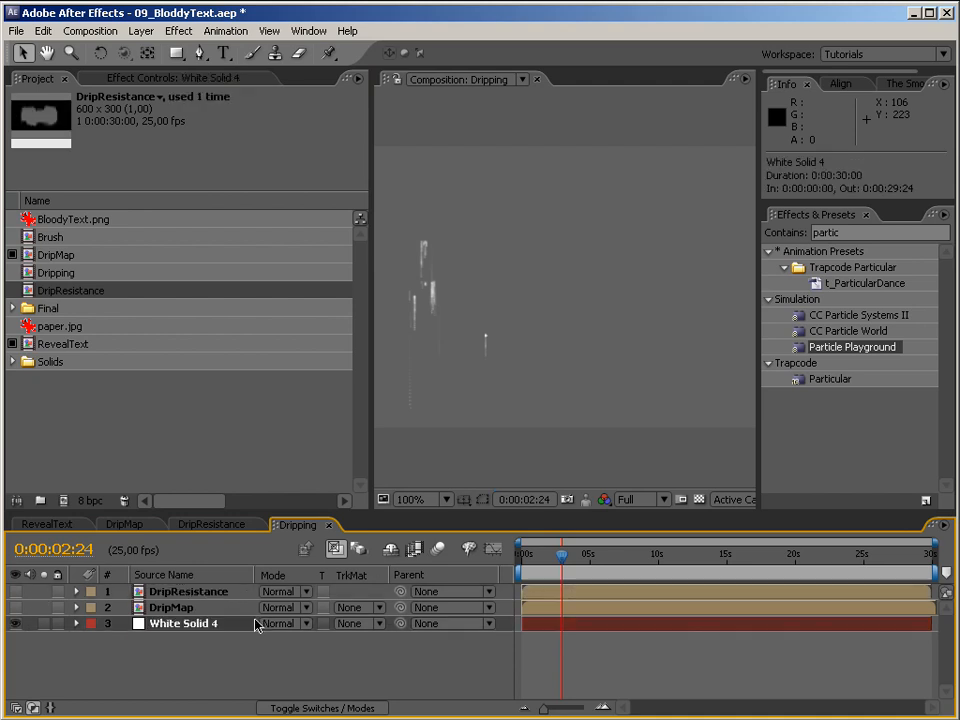
click(160, 77)
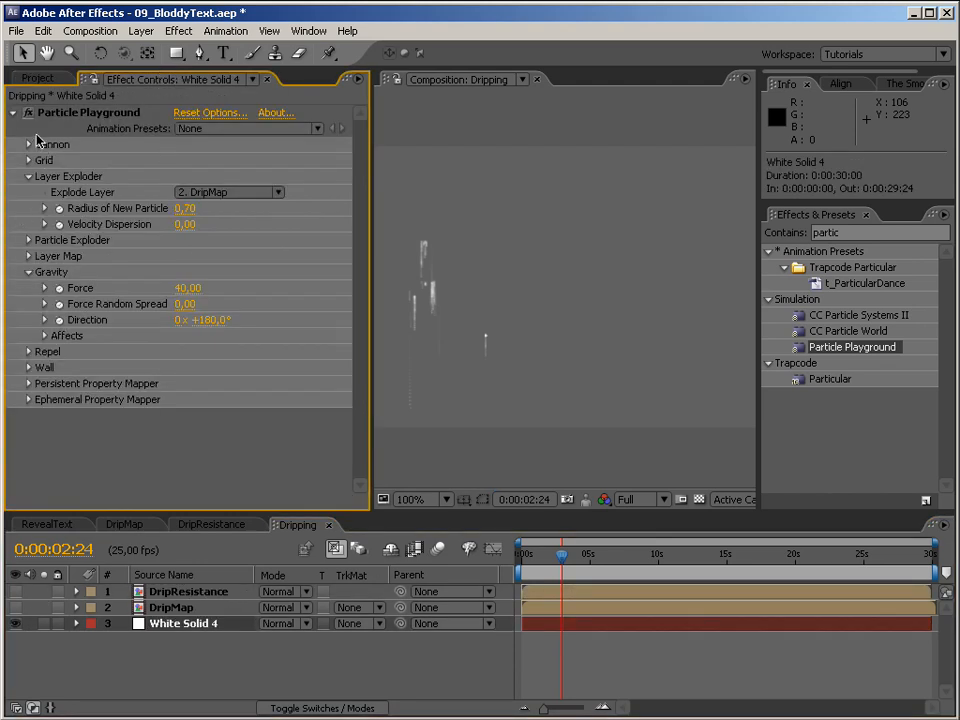
click(28, 383)
scroll(101, 374, down, 2)
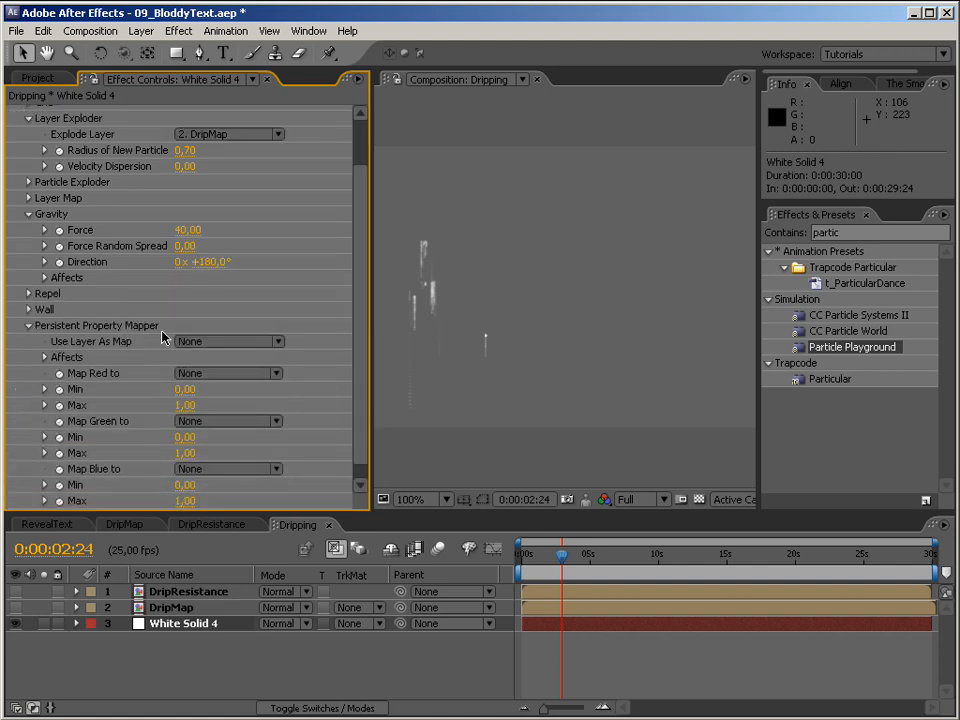
click(230, 345)
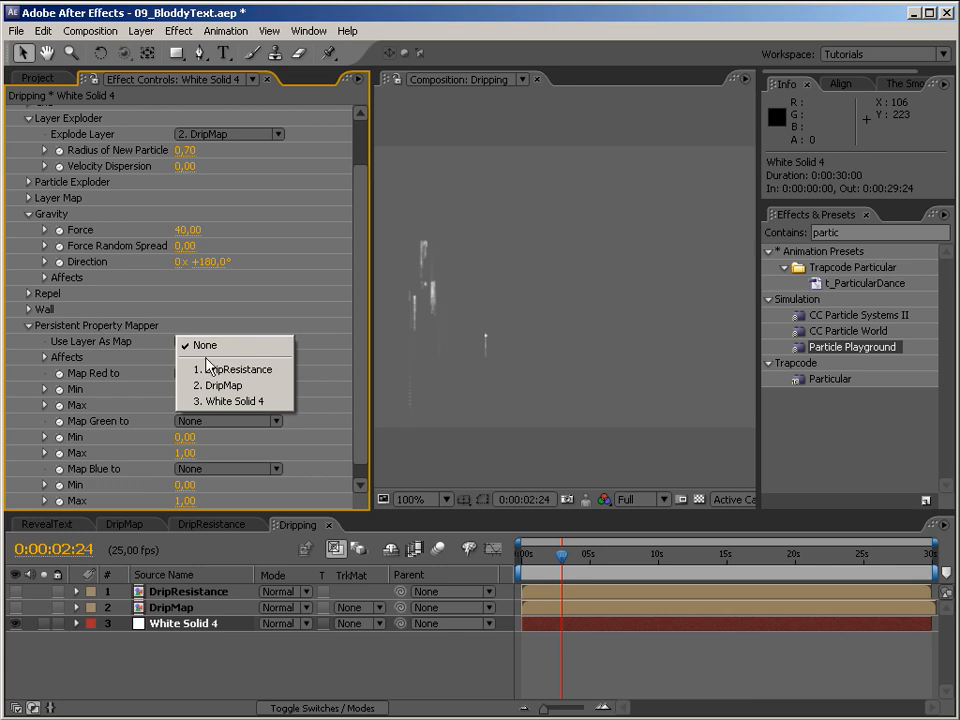
click(249, 370)
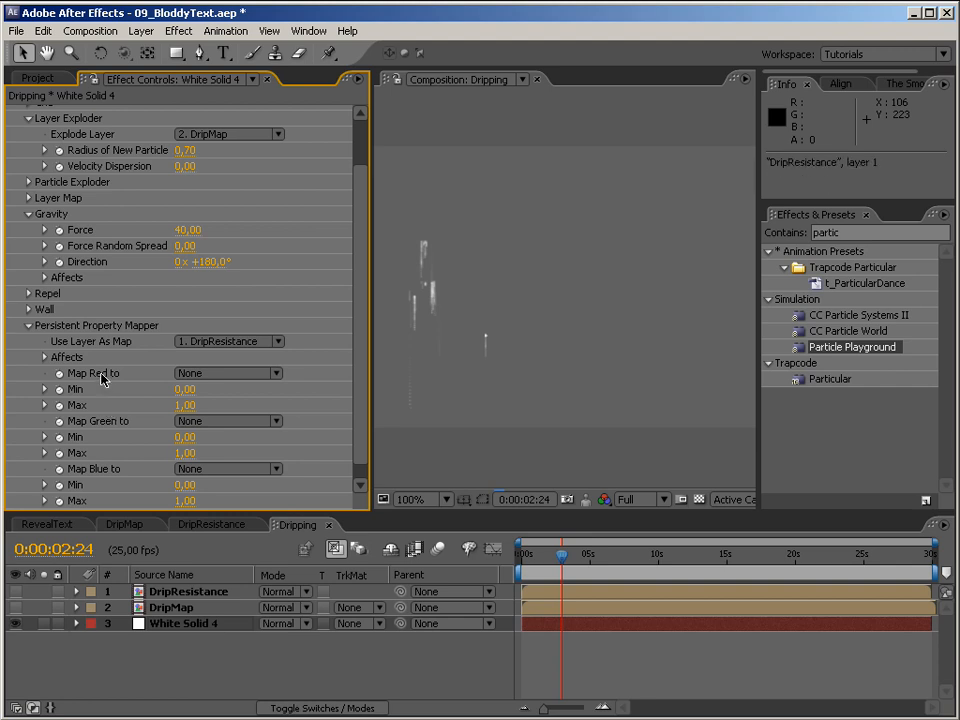
Step: Map red to Y Speed with a Max of -2 in the Persistent Property Mapper and preview the drips
click(228, 373)
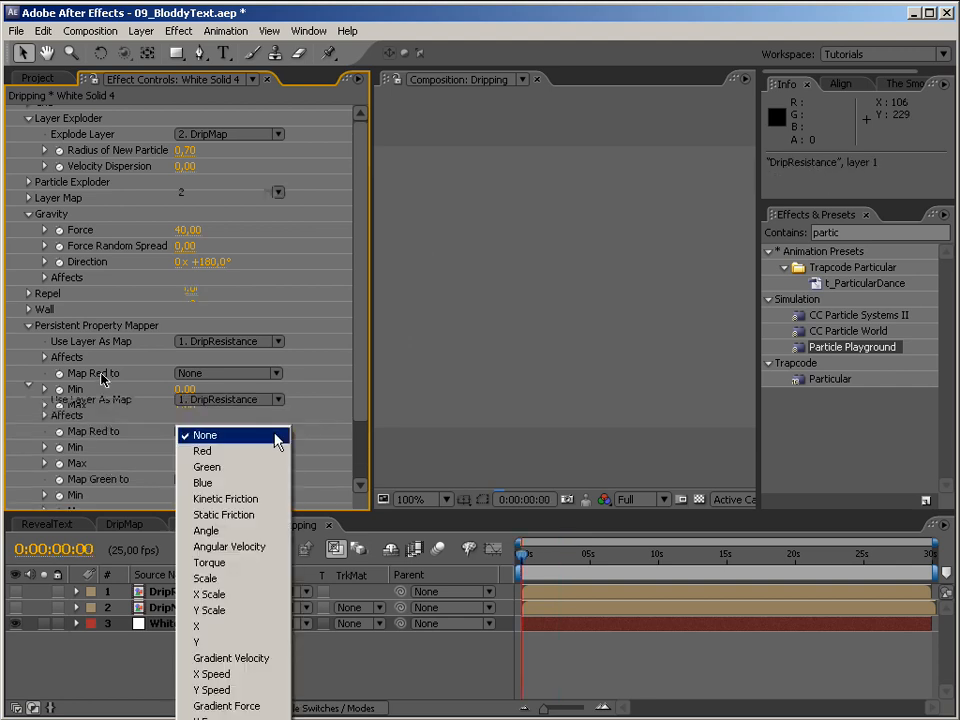
click(210, 688)
click(185, 463)
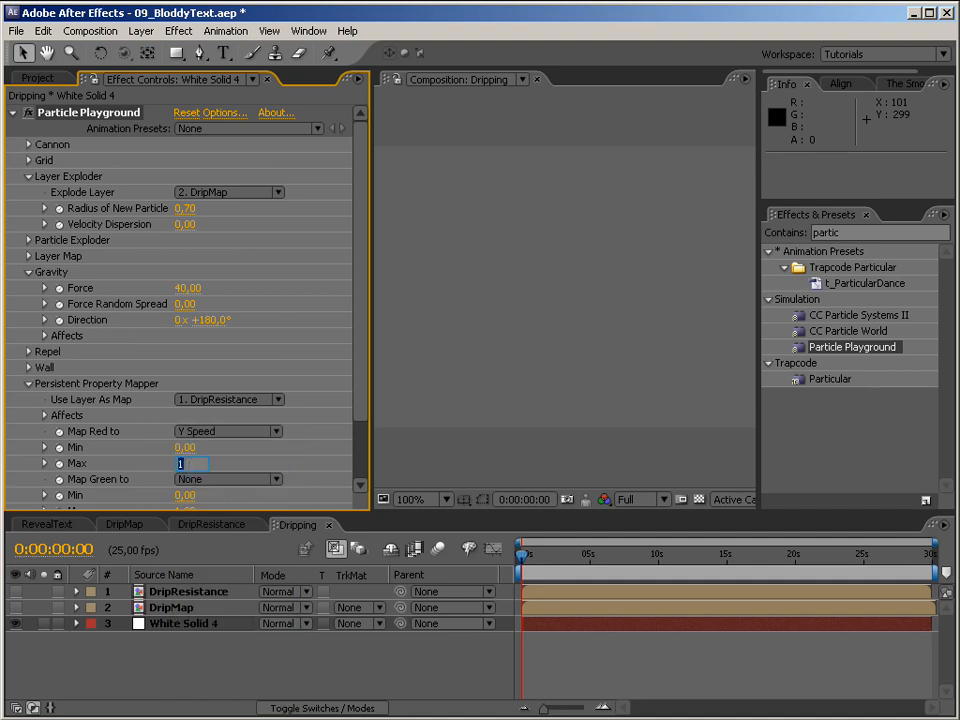
text(-2)
key(Return)
key(KP_0)
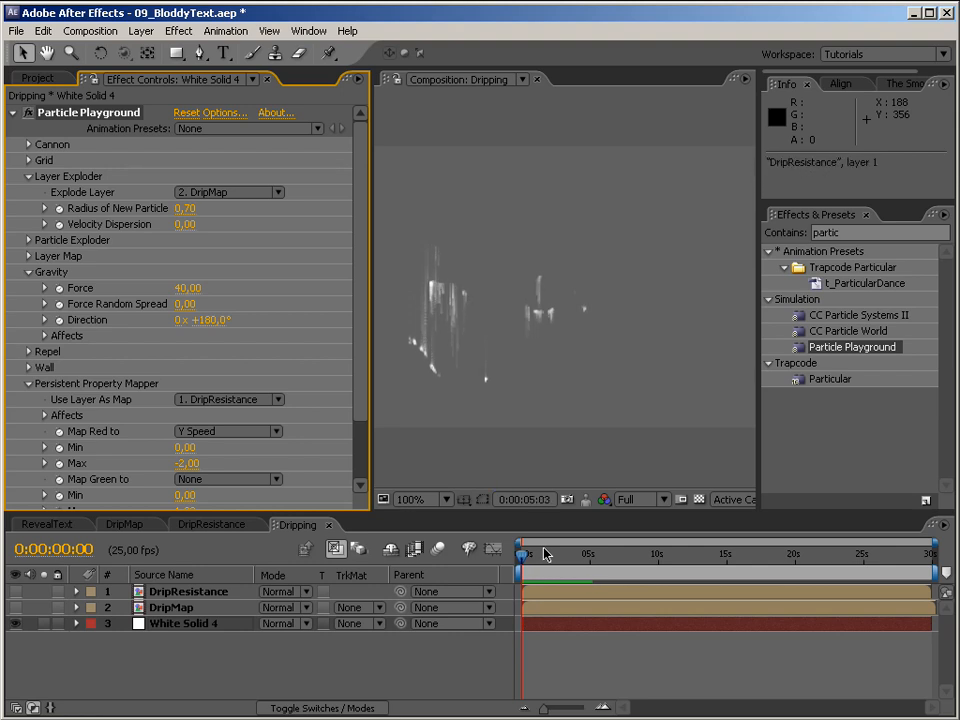
key(KP_0)
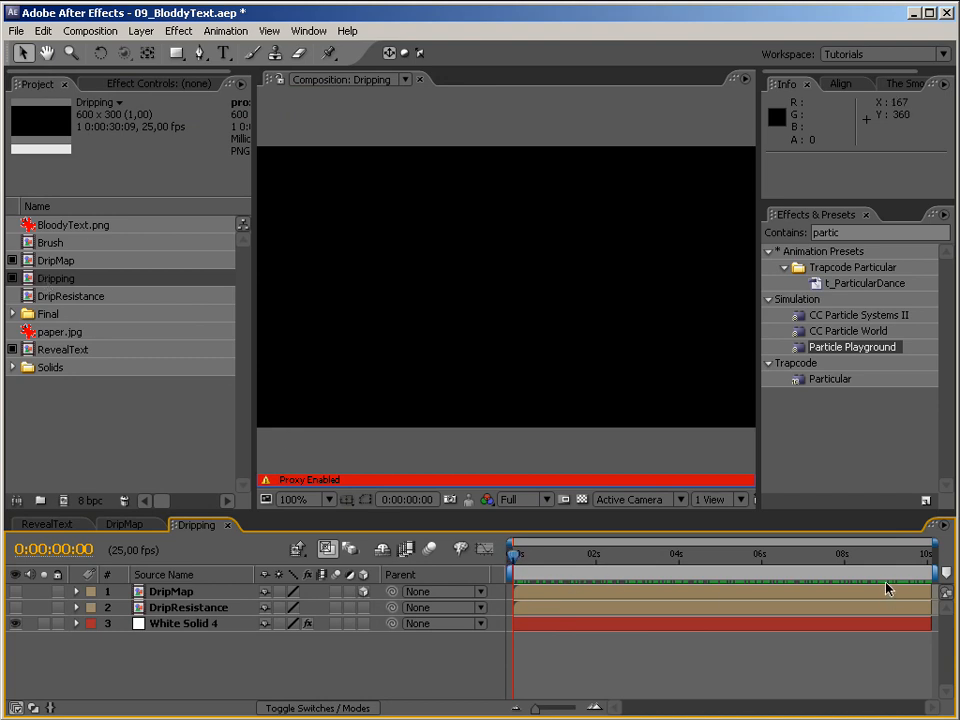
Step: Scrub through the proxied Dripping composition to examine the drips, and return the playhead to 0:00:00:00
drag(519, 558, 870, 545)
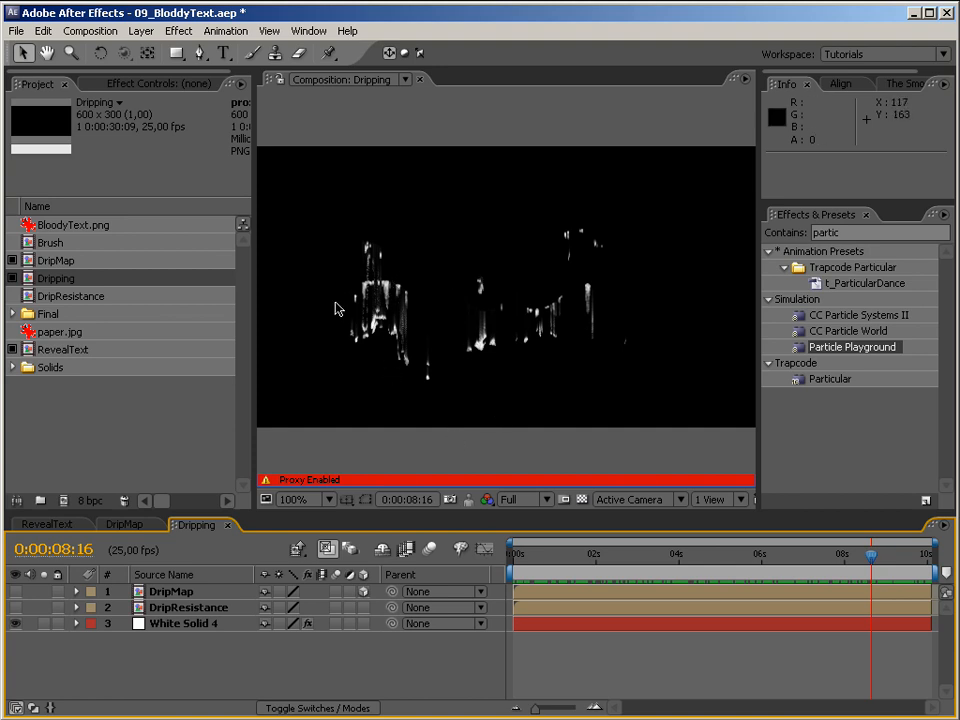
mouse_move(866, 555)
mouse_down()
mouse_move(570, 557)
mouse_move(876, 553)
mouse_up()
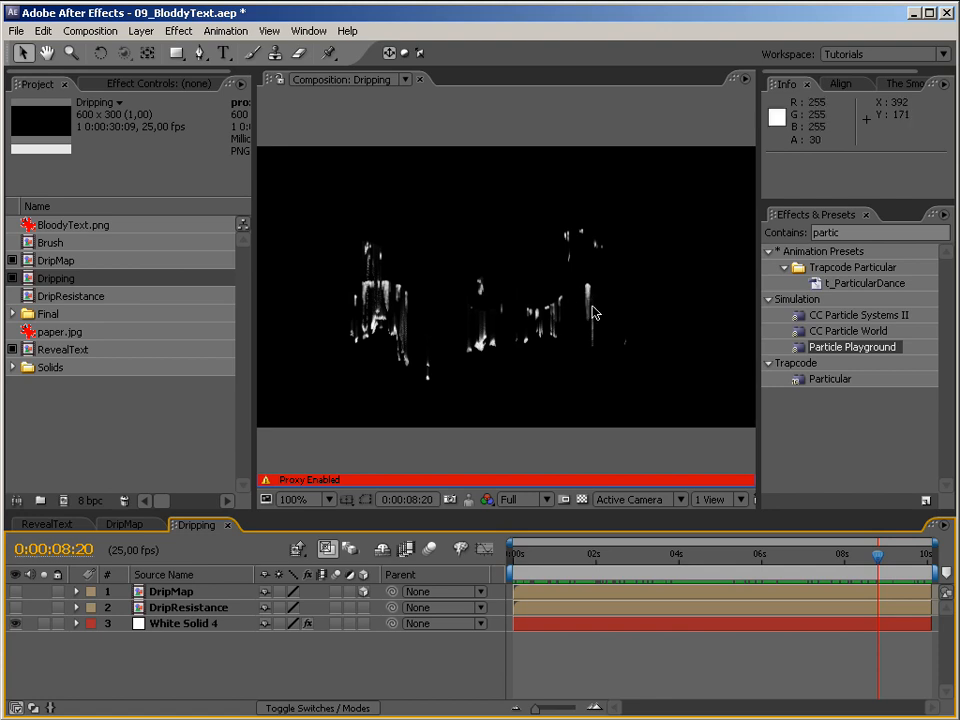
click(677, 555)
drag(648, 558, 484, 553)
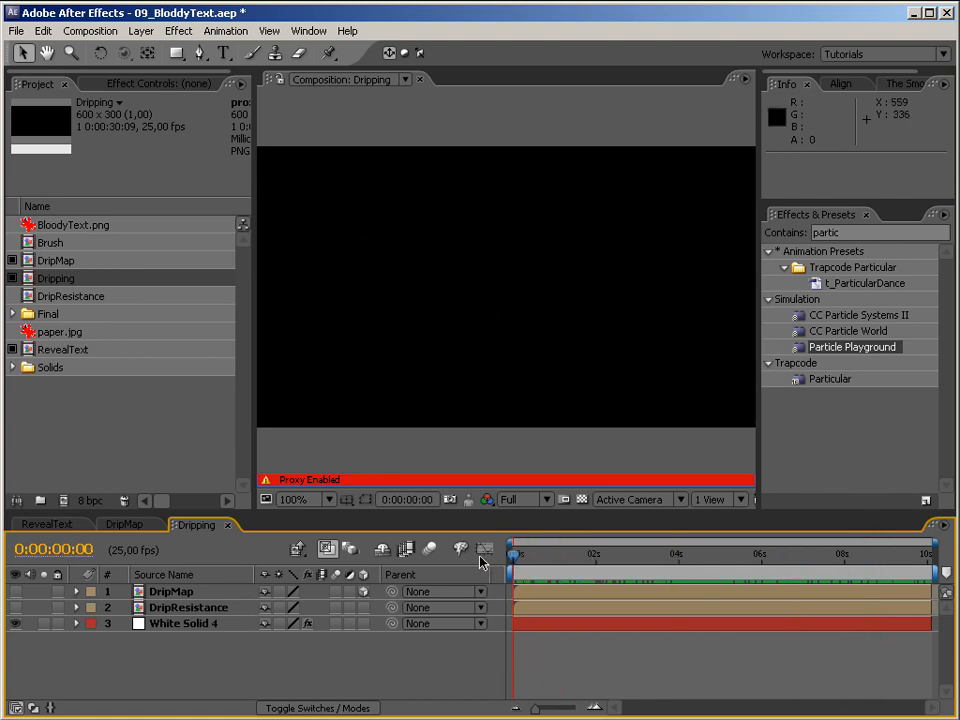
Step: Create a new 600 x 300 composition named Displacement with a duration of 0:00:30:00 at 25 fps
click(88, 410)
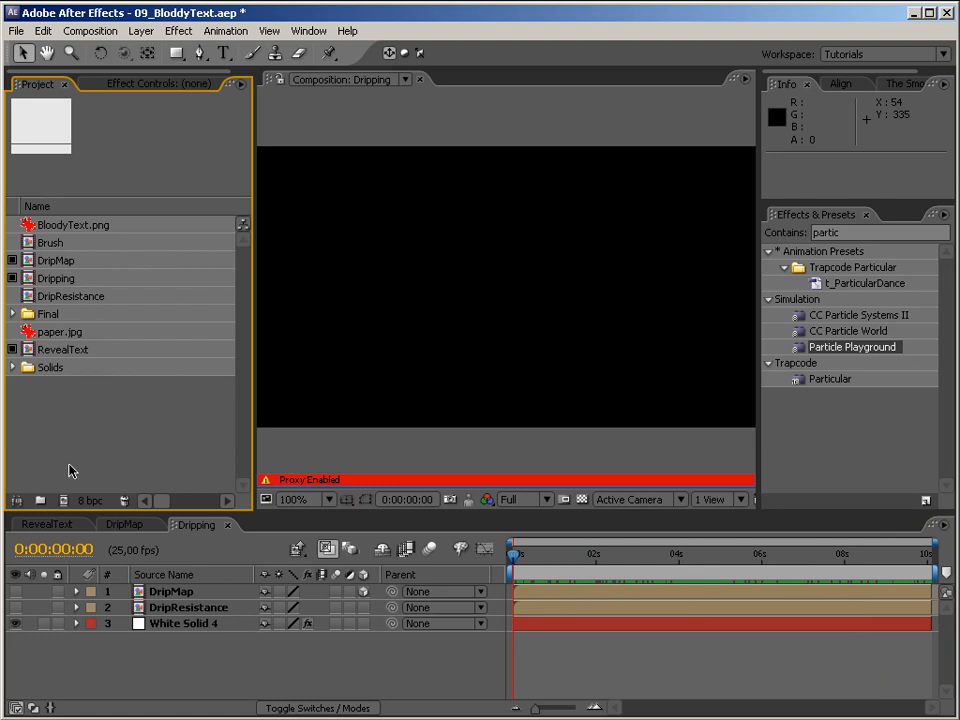
click(63, 500)
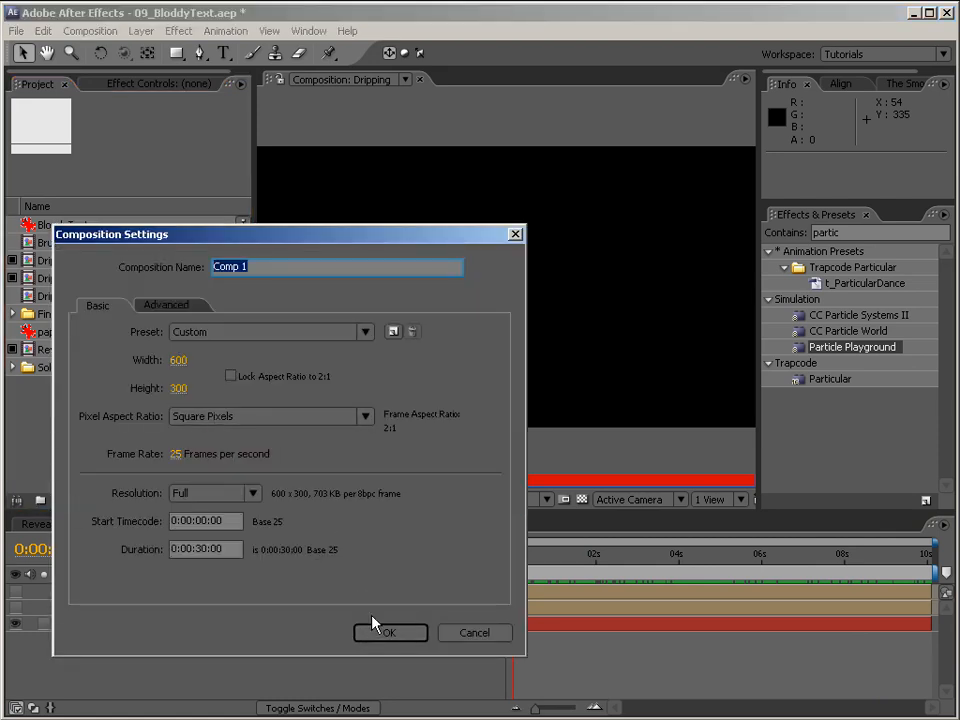
text(Displaceme)
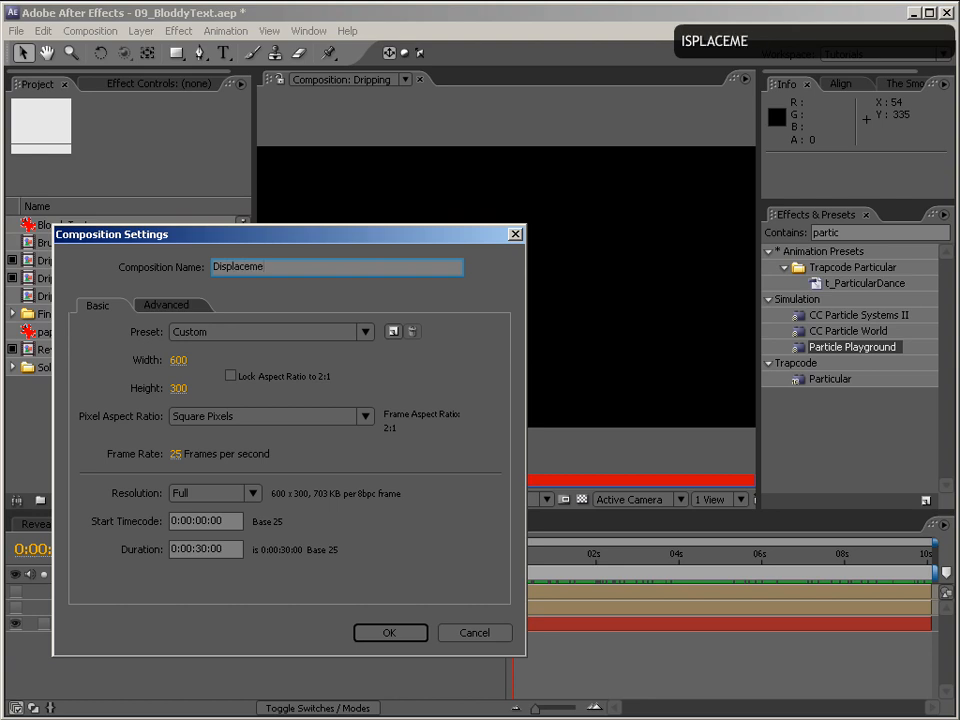
key(Return)
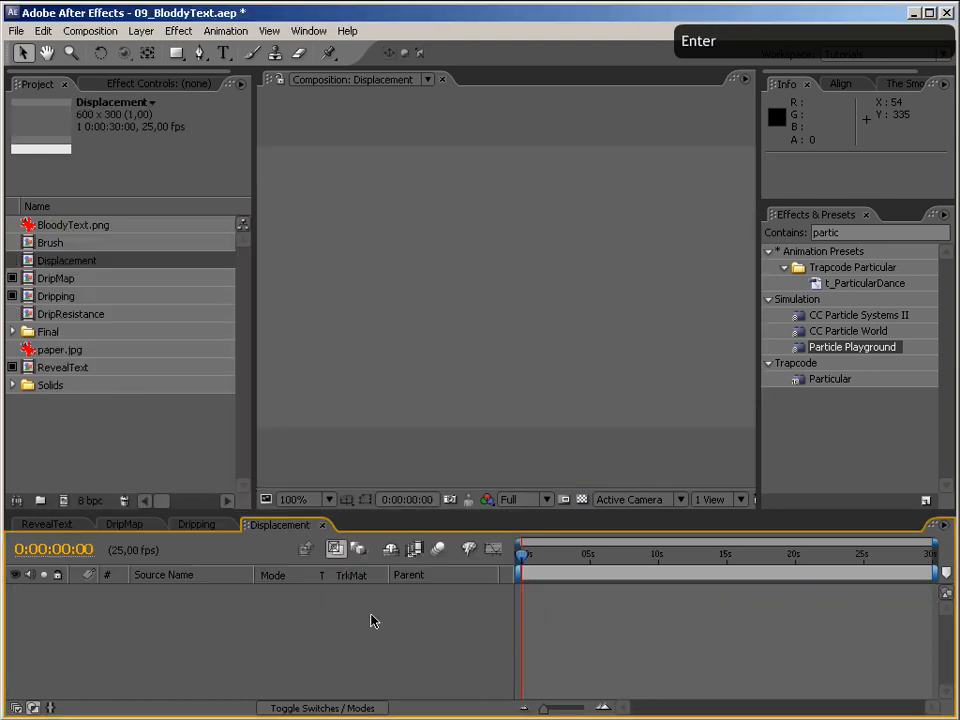
Step: Add a white 600 x 300 solid to the Displacement composition
right_click(353, 261)
mouse_move(373, 268)
click(592, 310)
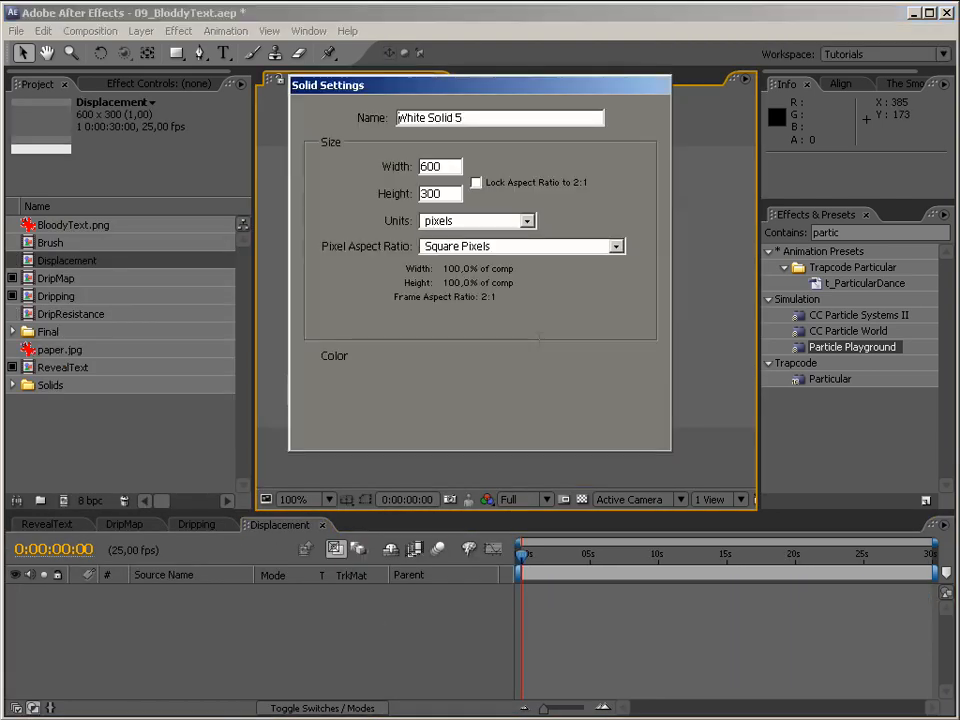
click(513, 426)
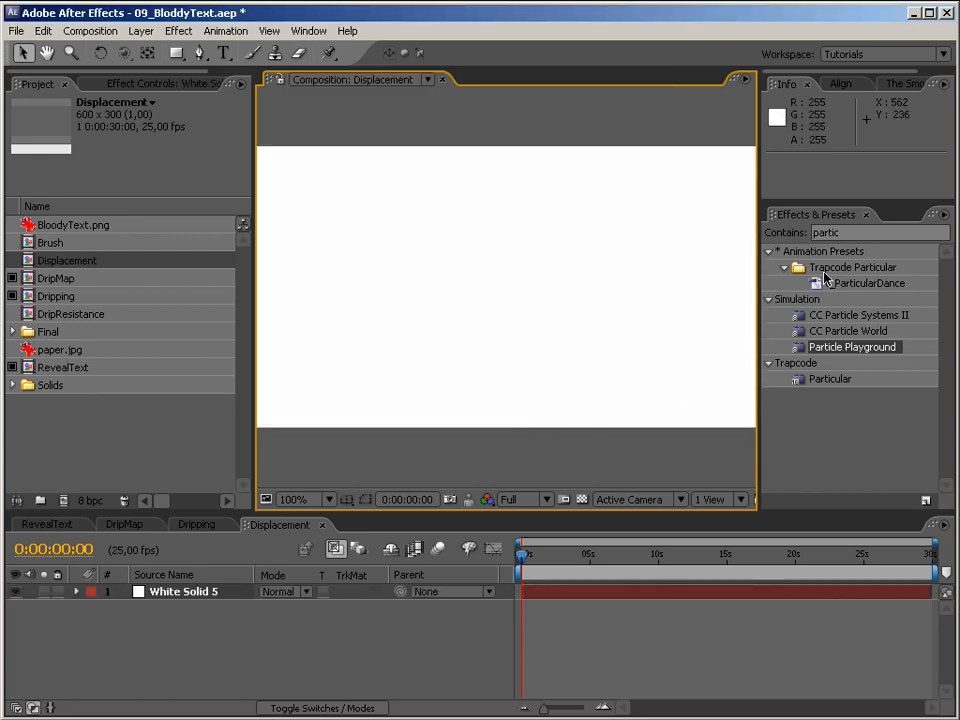
Step: Apply the Ramp effect to the white solid in the Displacement composition
drag(257, 326, 174, 321)
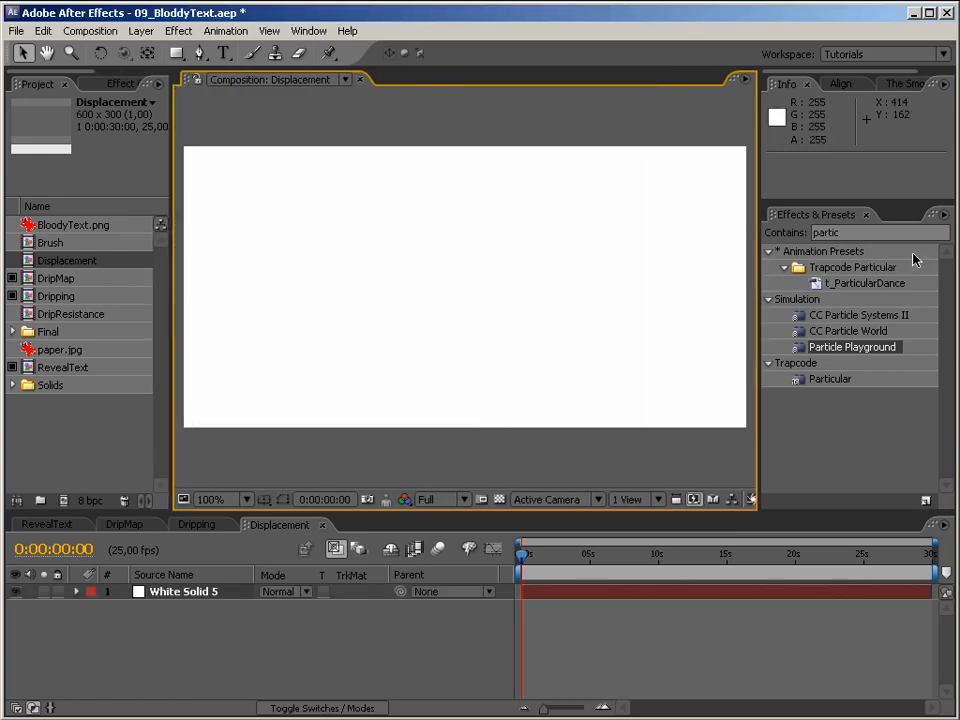
click(850, 233)
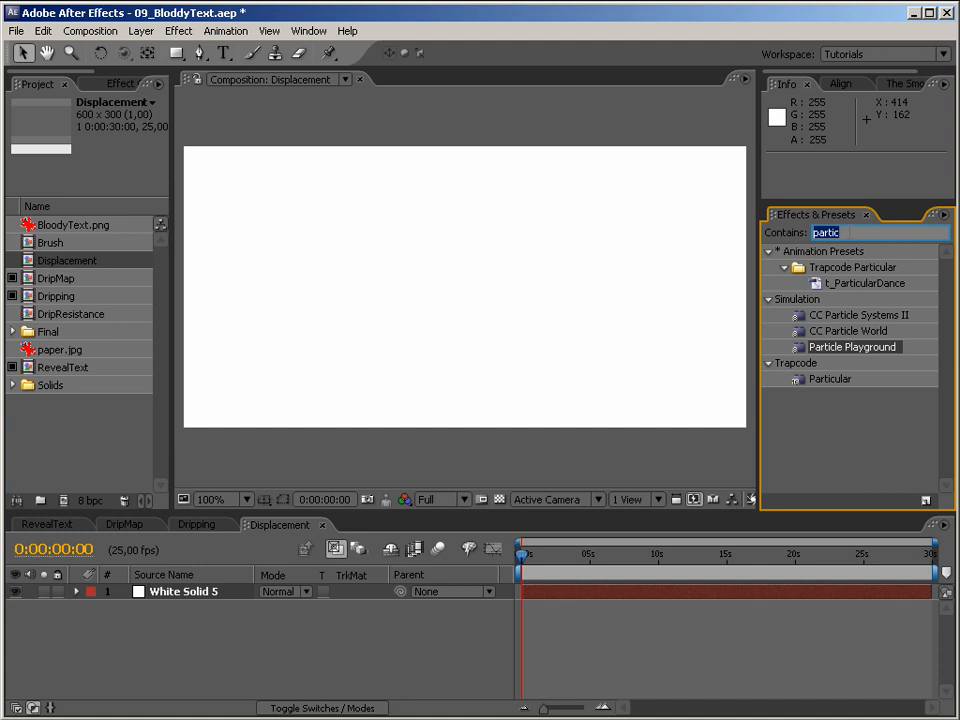
text(ramp)
drag(805, 316, 649, 441)
Step: Apply the Turbulent Displace effect to the white solid and make room to read its settings in full
drag(846, 233, 724, 233)
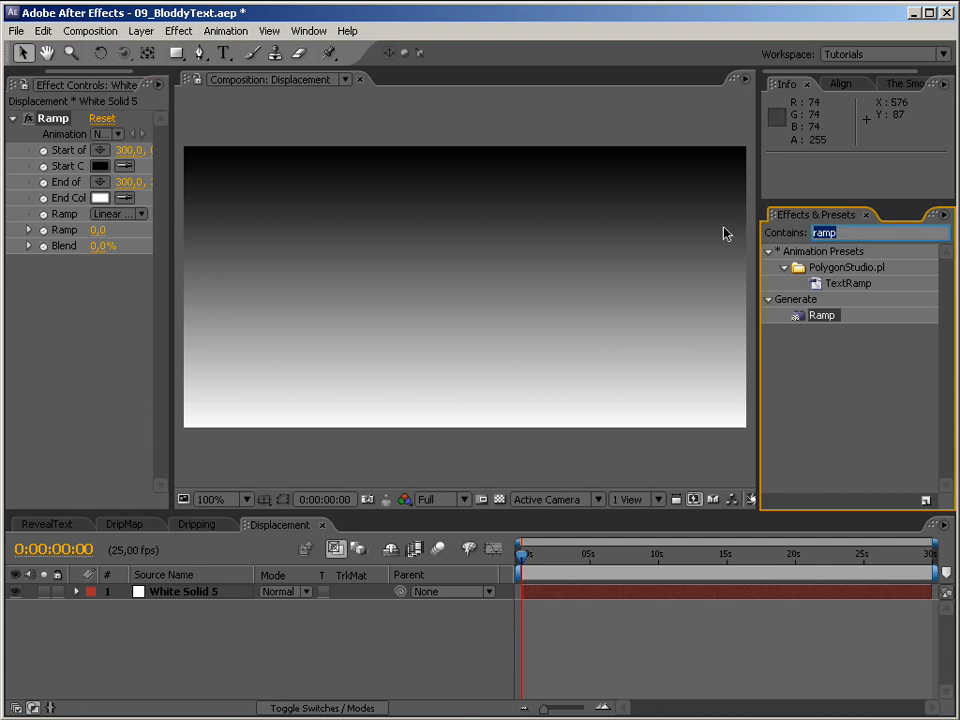
text(turb)
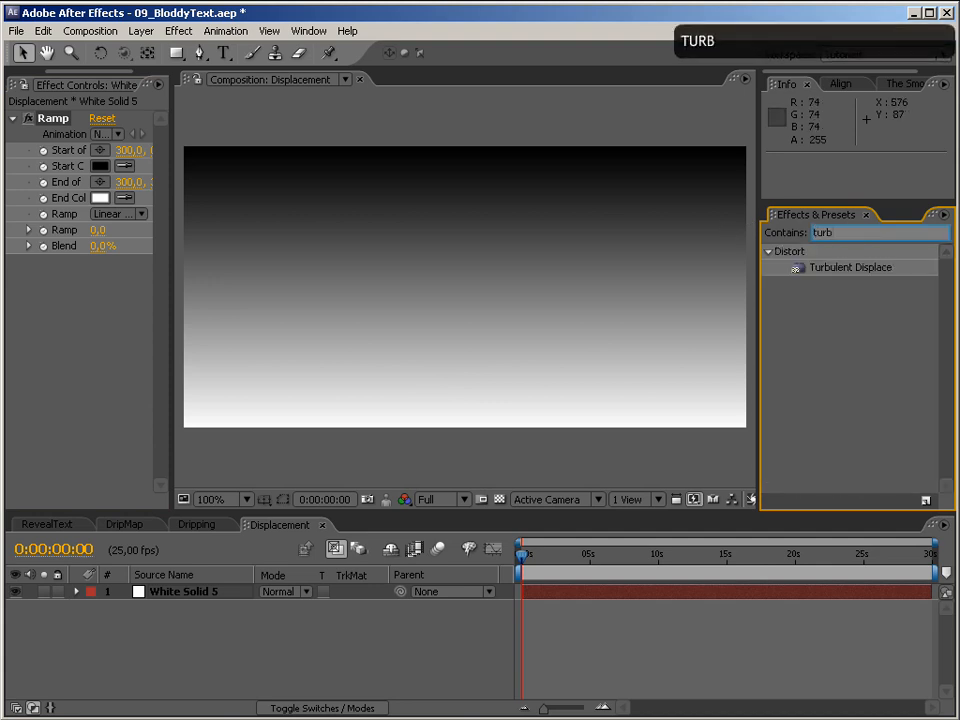
drag(889, 274, 548, 320)
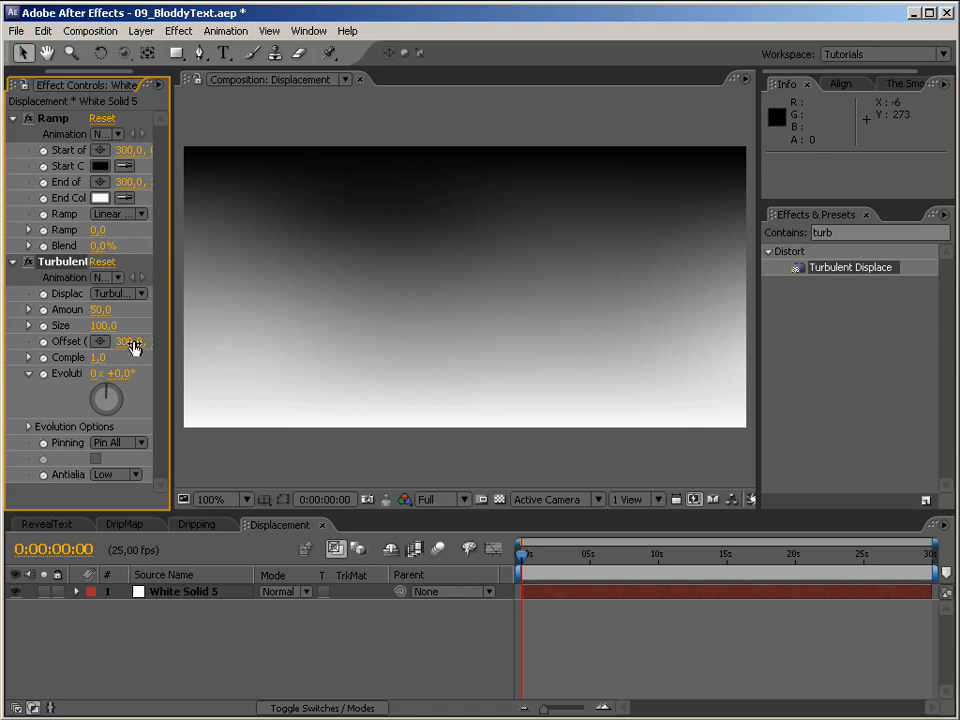
drag(169, 339, 259, 339)
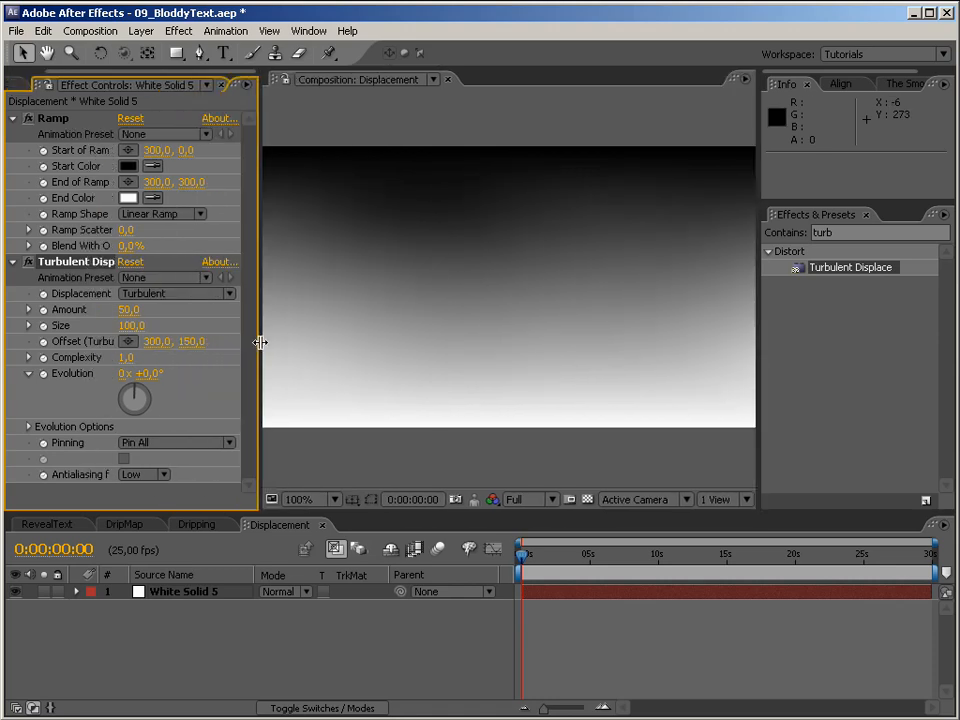
Step: Set Turbulent Displace to the Twist Smoother displacement type with a Size of 2
click(214, 294)
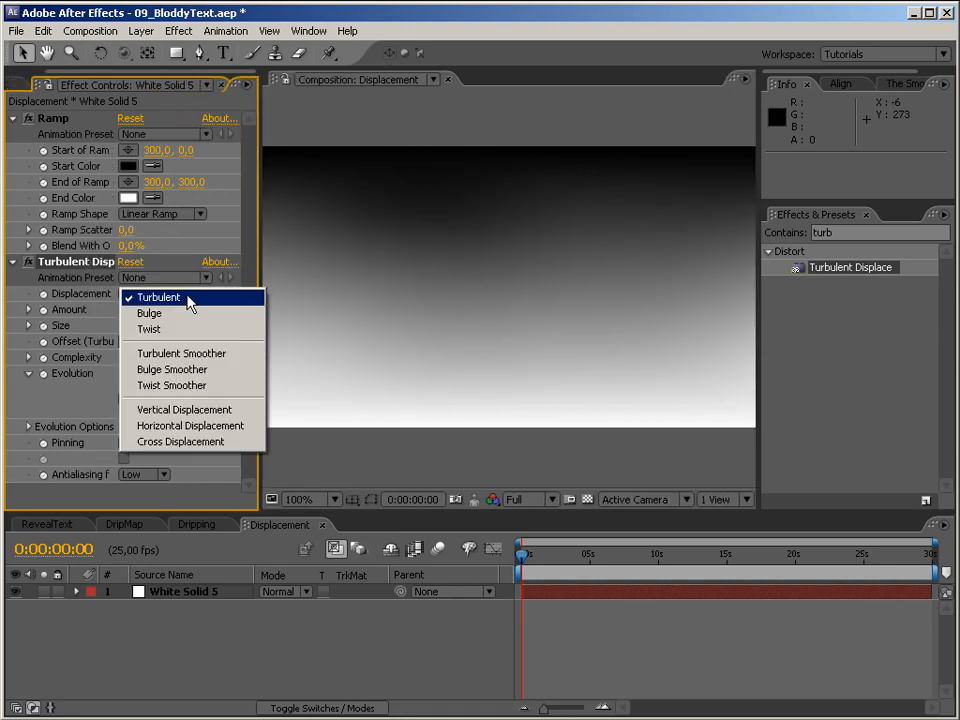
click(172, 387)
click(128, 325)
text(2)
key(Return)
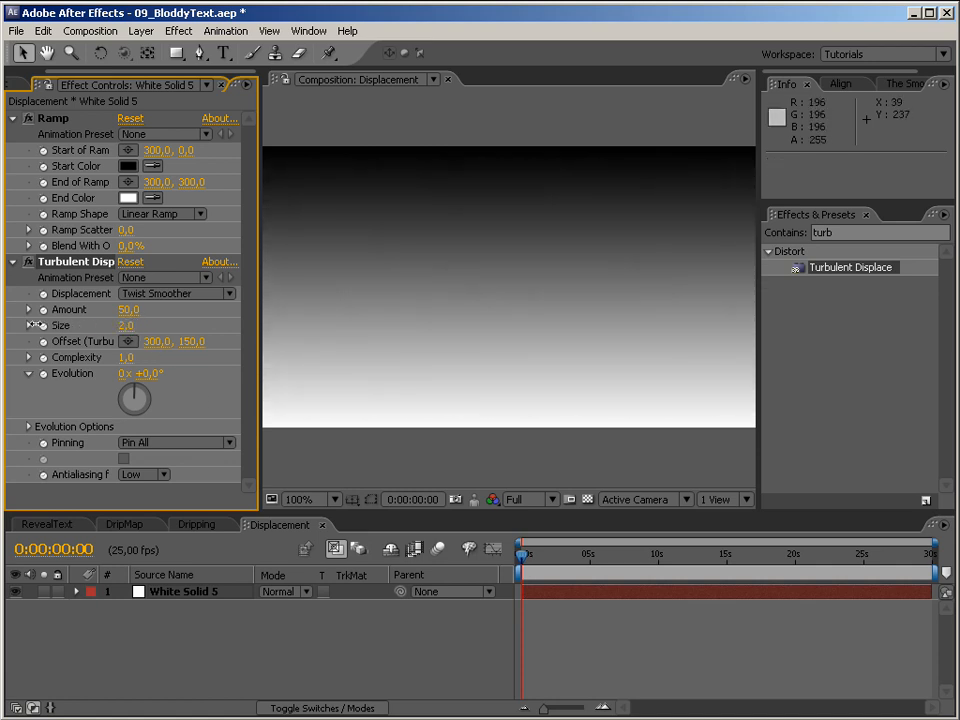
Step: Adjust the Turbulent Displace strength until Amount is 1070 and Size is 4 for a fine-grained distortion
drag(127, 310, 68, 310)
mouse_move(143, 316)
mouse_down()
mouse_move(164, 316)
mouse_move(149, 325)
mouse_up()
drag(240, 311, 405, 306)
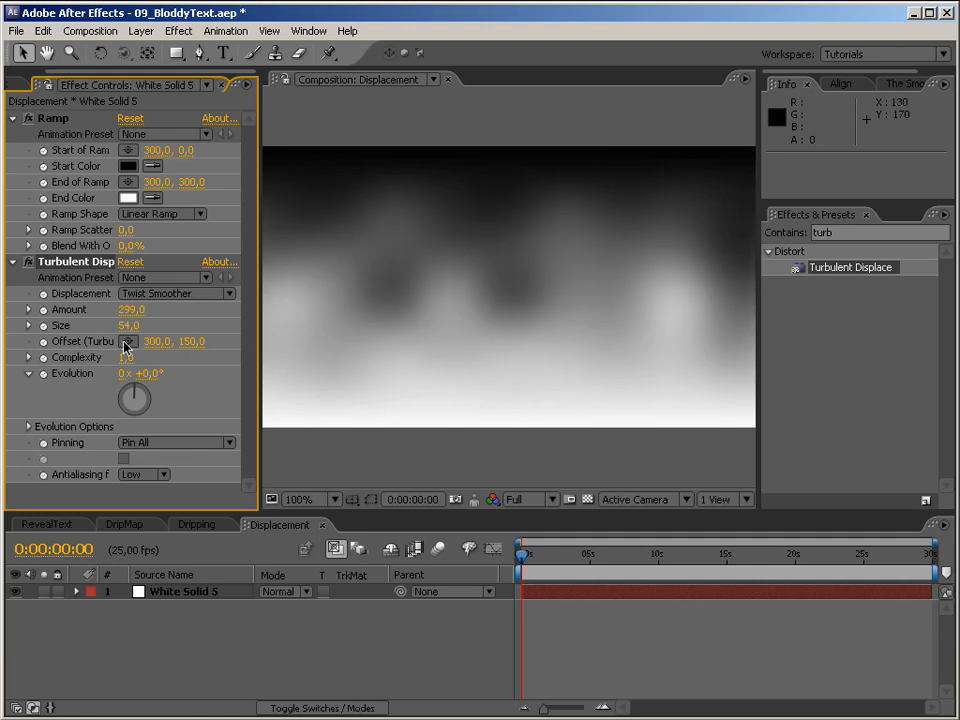
drag(117, 326, 84, 326)
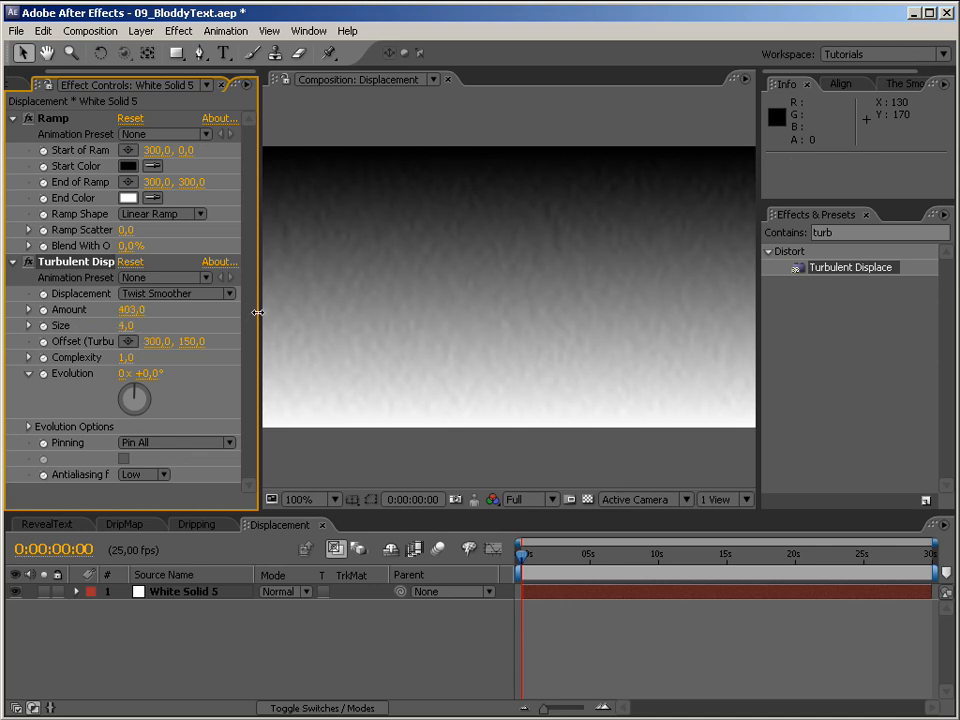
drag(130, 310, 290, 305)
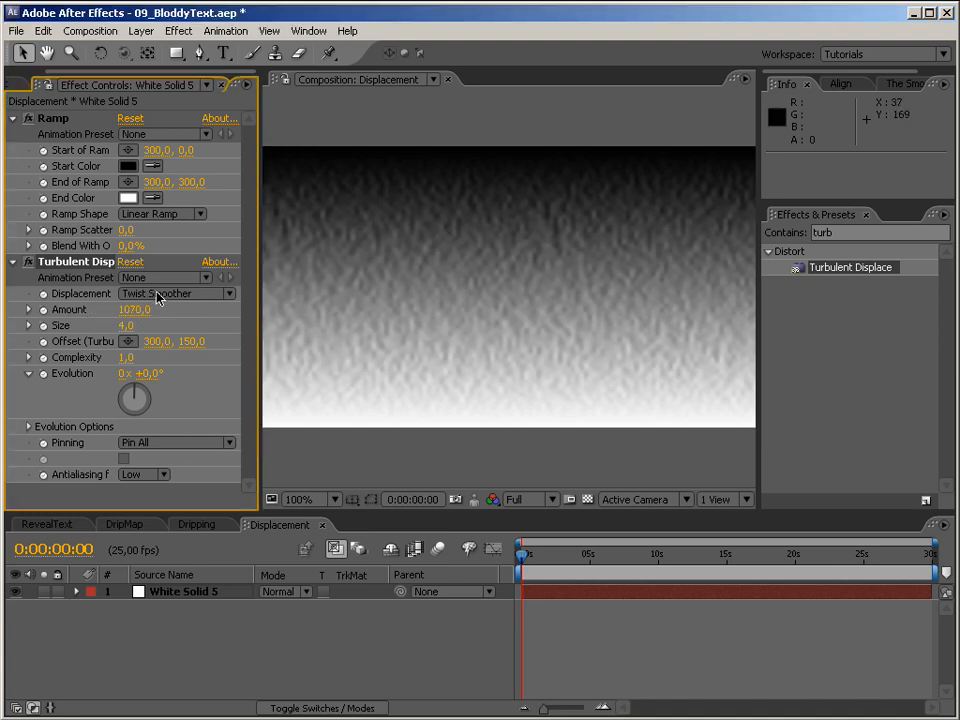
Step: Try the Twist displacement type in Turbulent Displace, and switch back to Twist Smoother
click(157, 294)
click(169, 238)
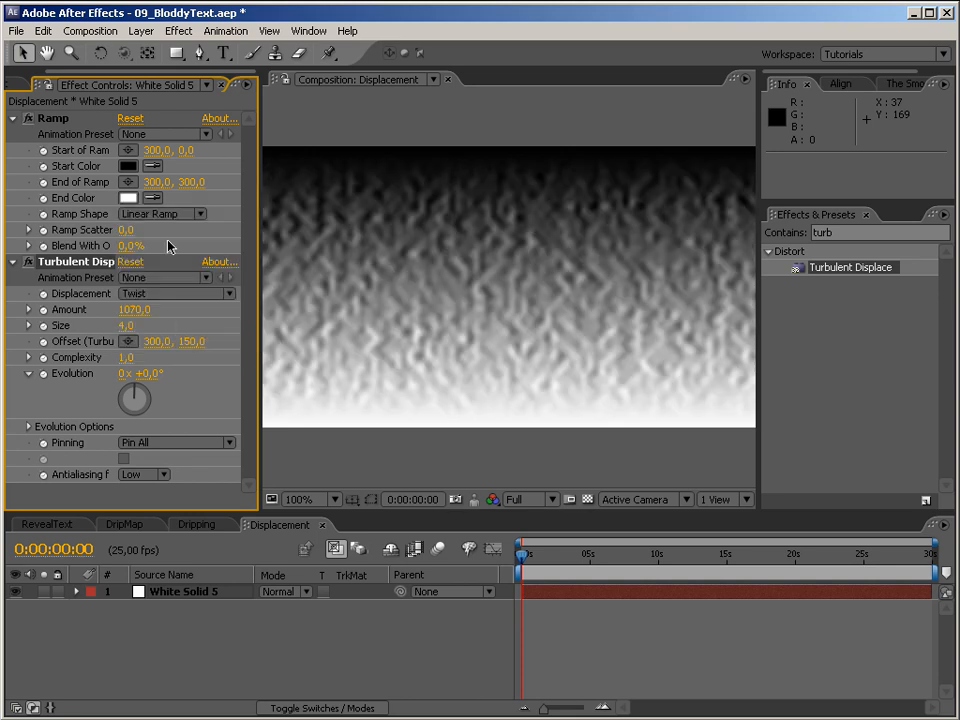
click(160, 294)
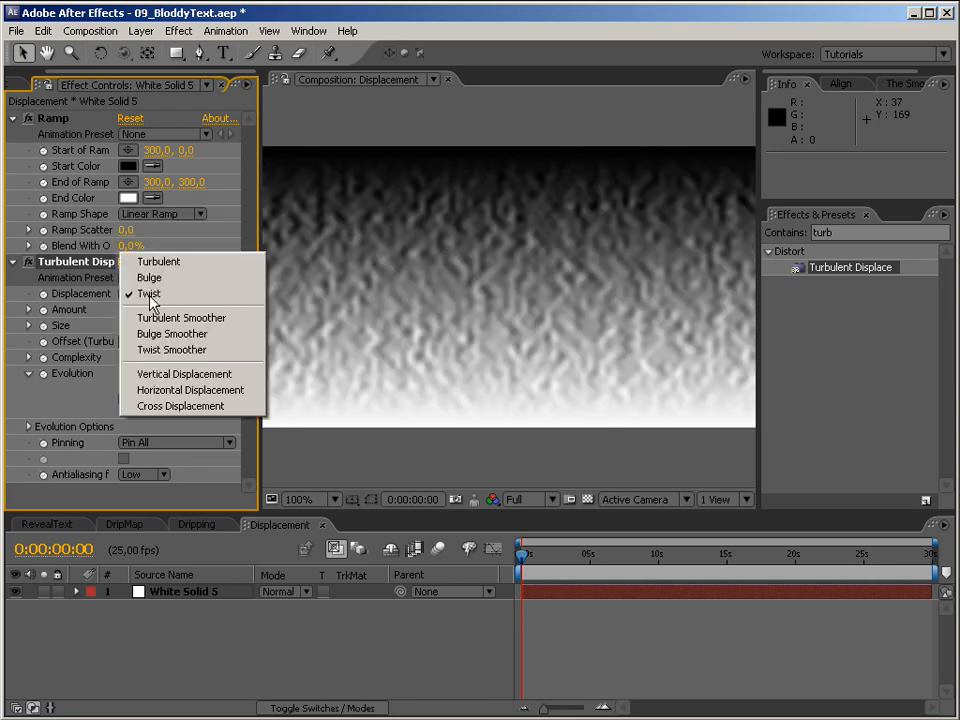
click(176, 350)
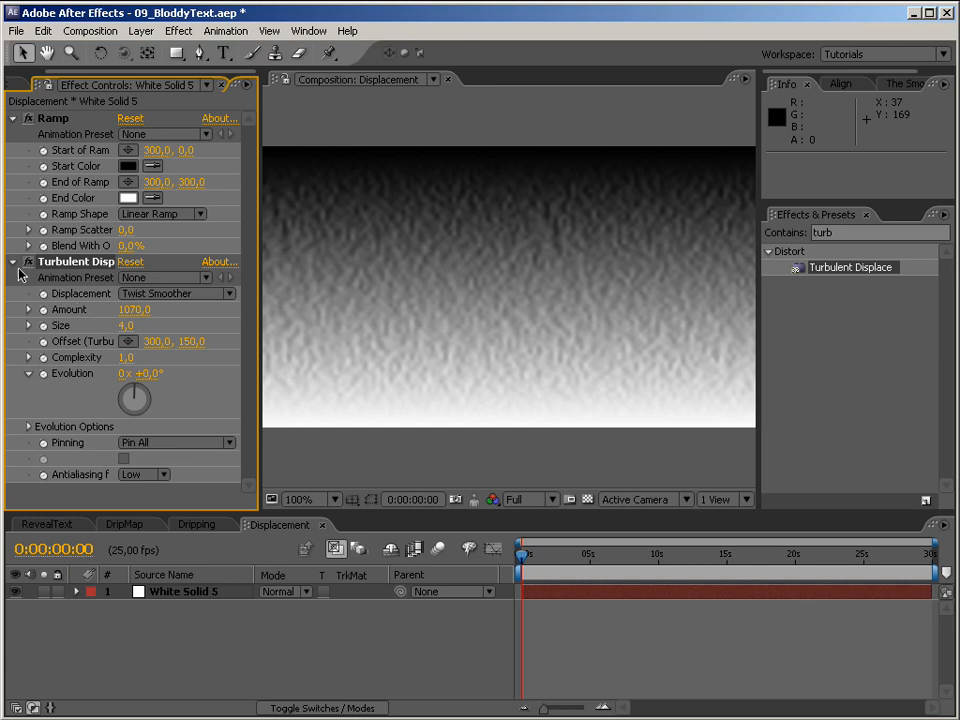
Step: Collapse the Ramp and Turbulent Displace settings and apply the Curves effect to the white solid
click(13, 262)
click(13, 119)
drag(842, 232, 743, 222)
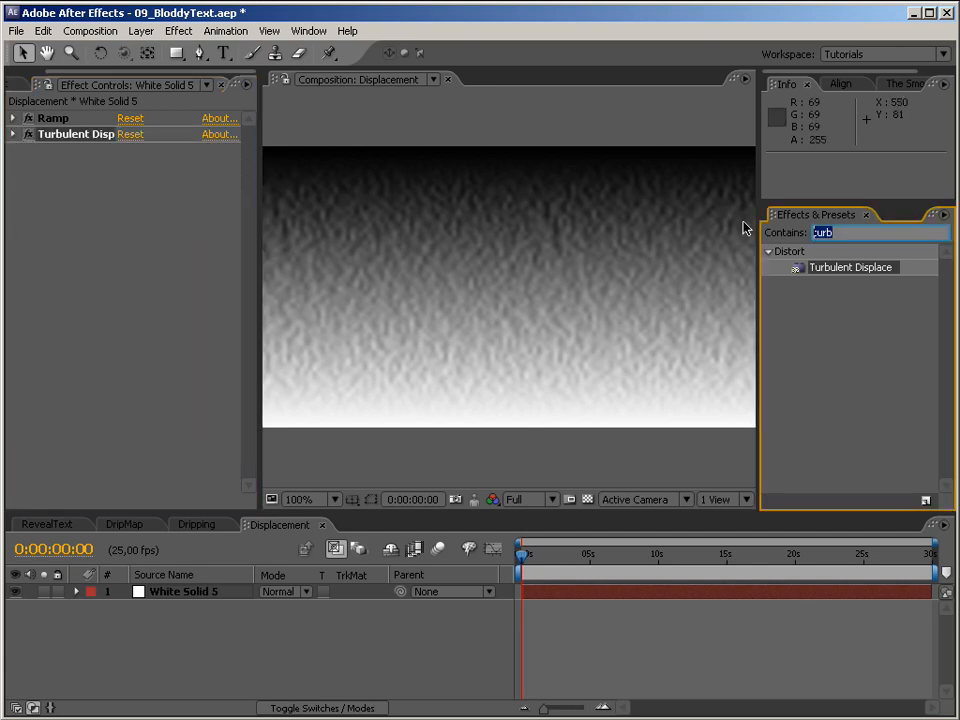
text(curves)
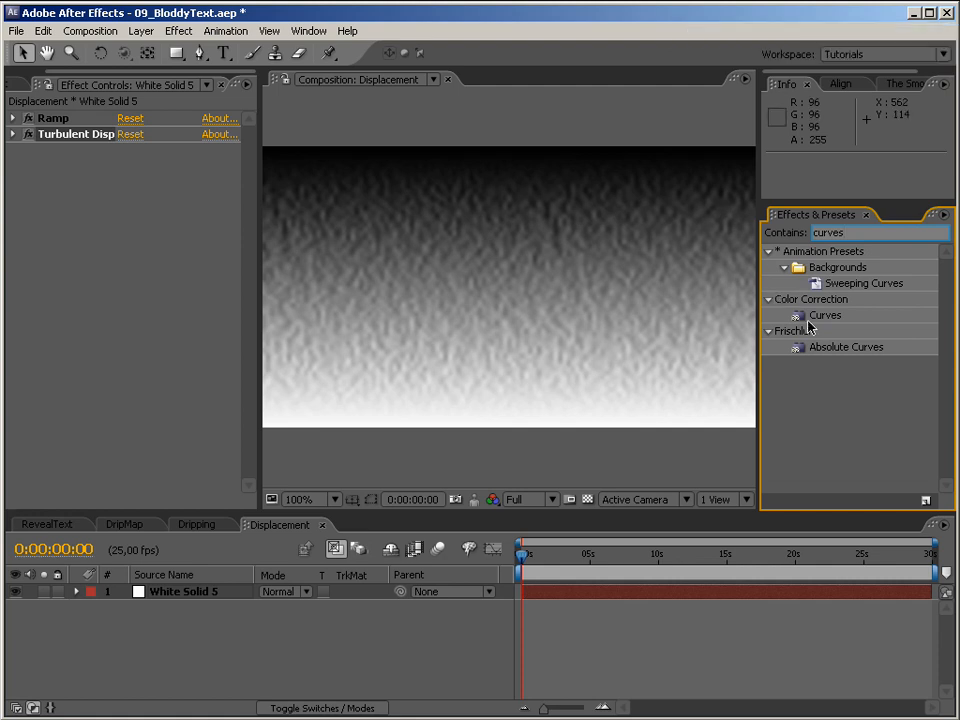
drag(824, 315, 203, 316)
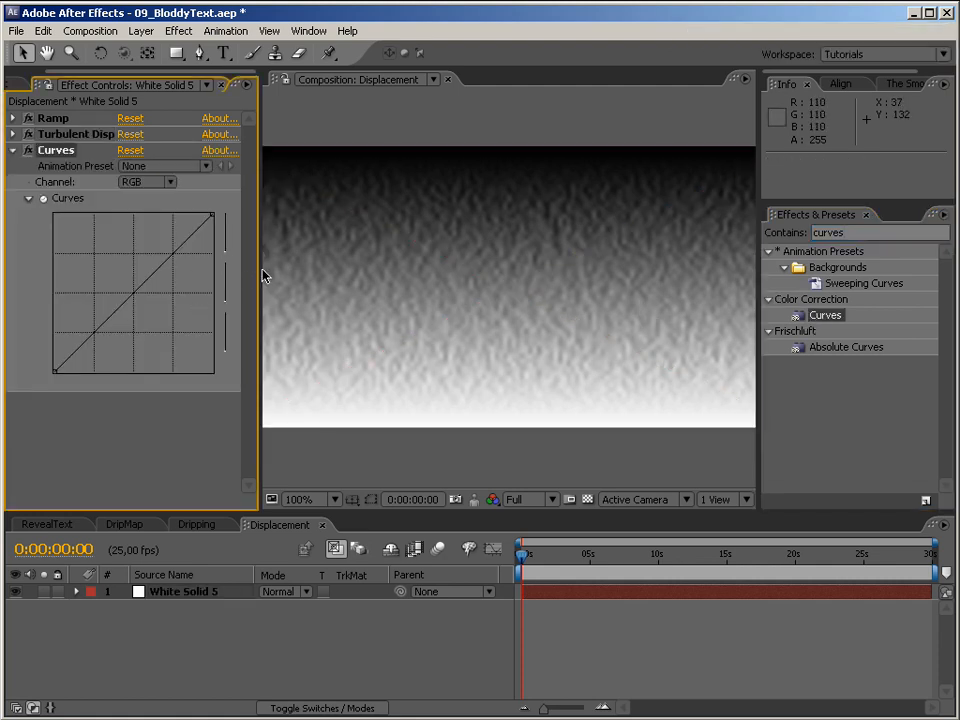
Step: Bend the RGB curve into a wave by raising a point at the first quarter and lowering the midpoint
drag(261, 270, 315, 275)
drag(100, 302, 91, 289)
drag(130, 255, 133, 327)
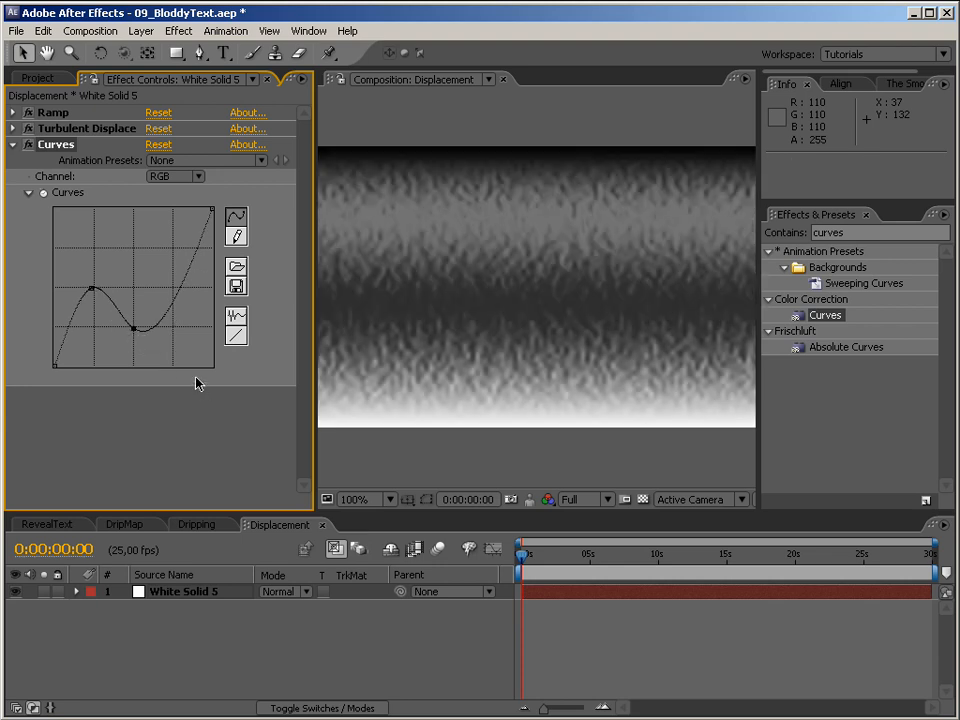
Step: Lower the white point of the Red channel's curve slightly
click(180, 177)
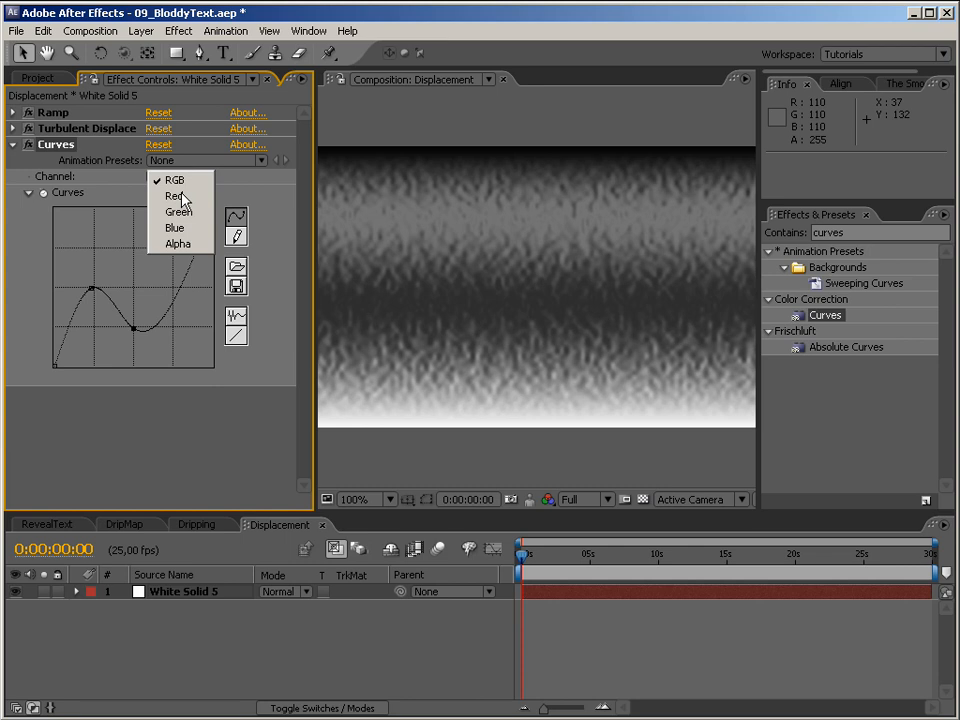
click(176, 196)
drag(211, 210, 214, 230)
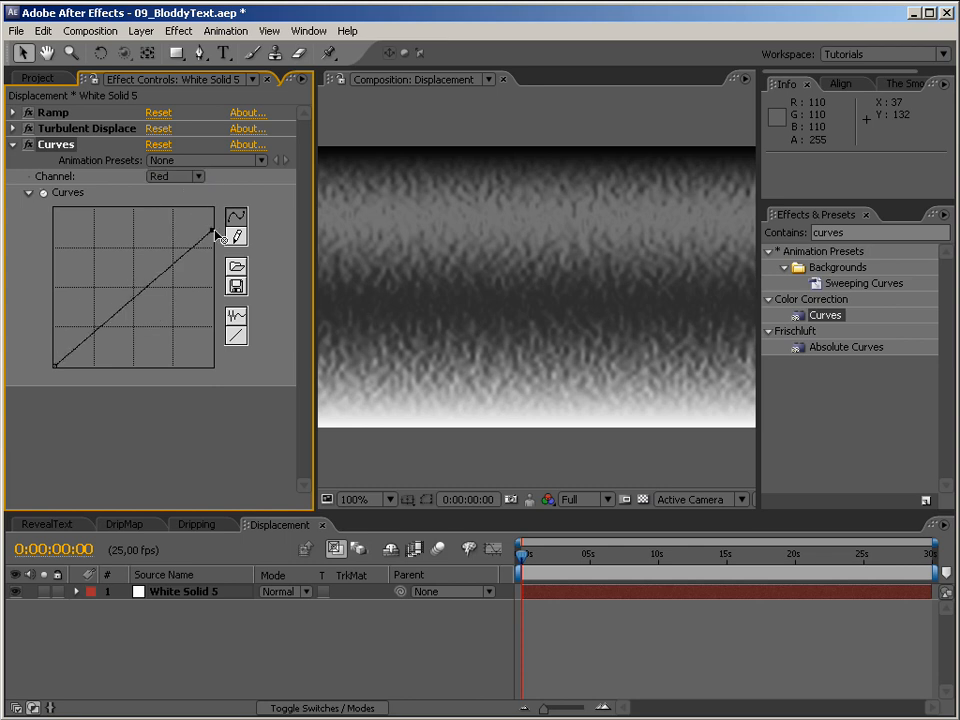
Step: Pull the RGB curve's midpoint down to zero and add a point at three-quarter input and half output
click(175, 176)
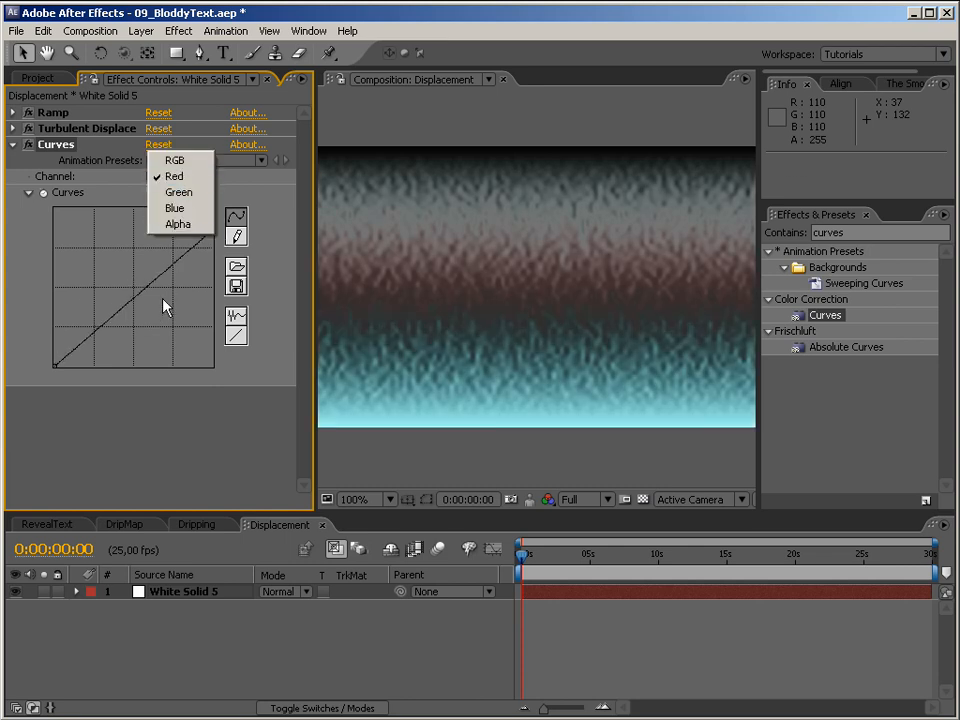
click(170, 159)
drag(138, 331, 134, 366)
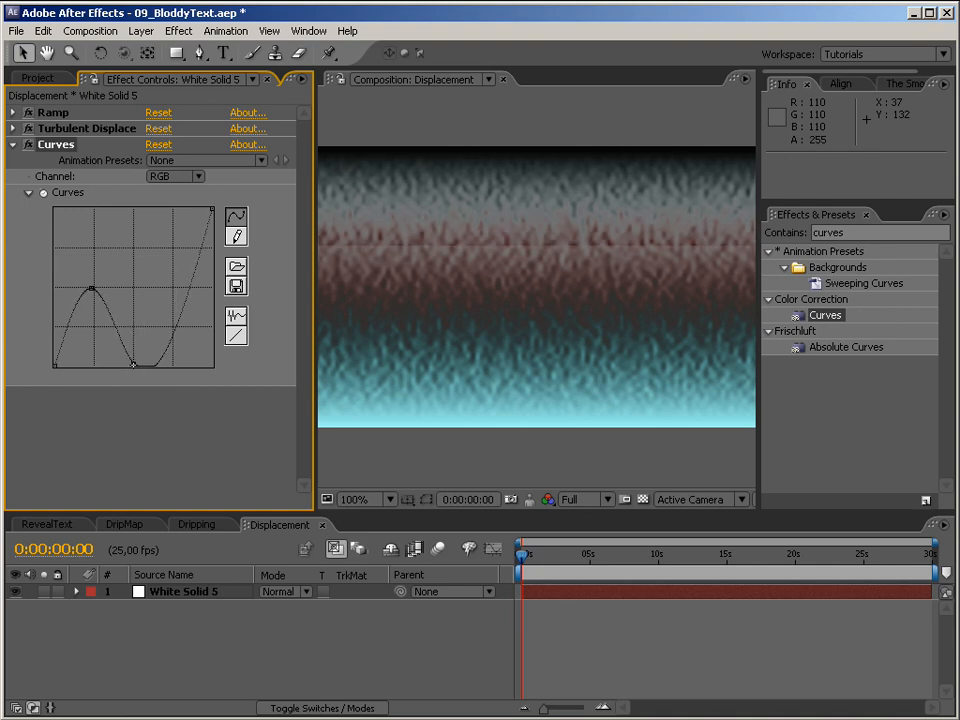
drag(177, 330, 174, 296)
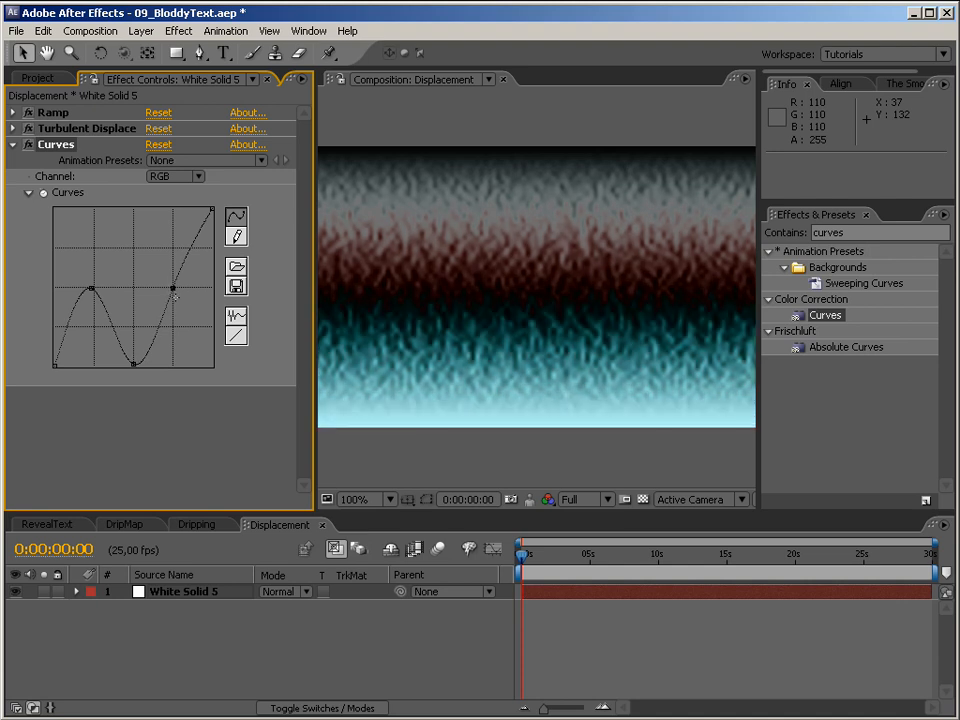
Step: Move the Red curve's white point up to full output and inward, so red reaches its maximum earlier
click(176, 176)
click(176, 195)
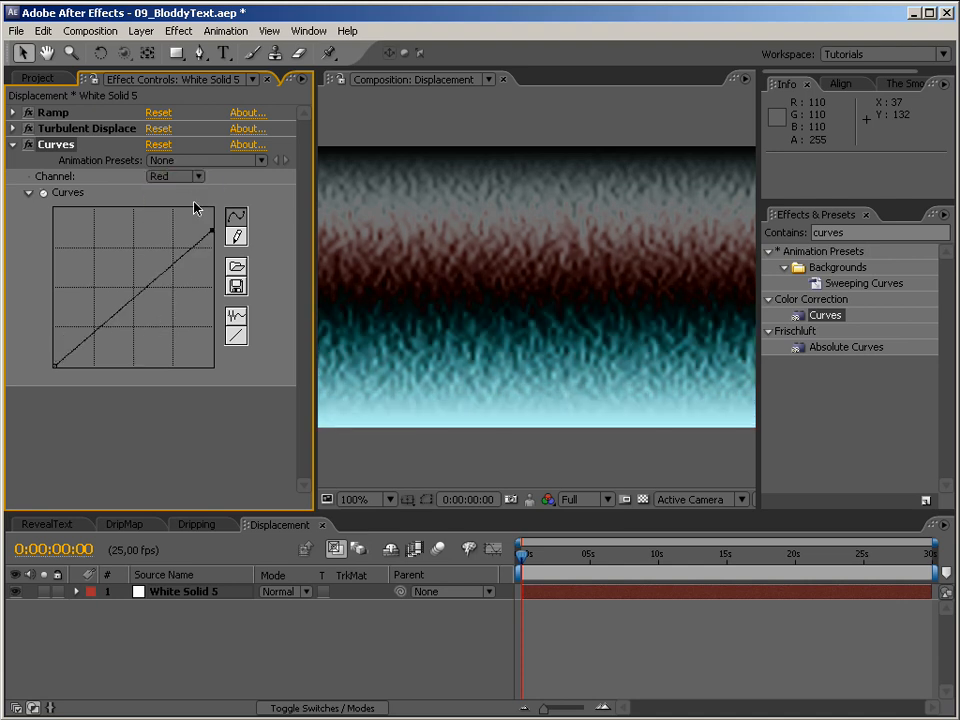
drag(211, 231, 196, 208)
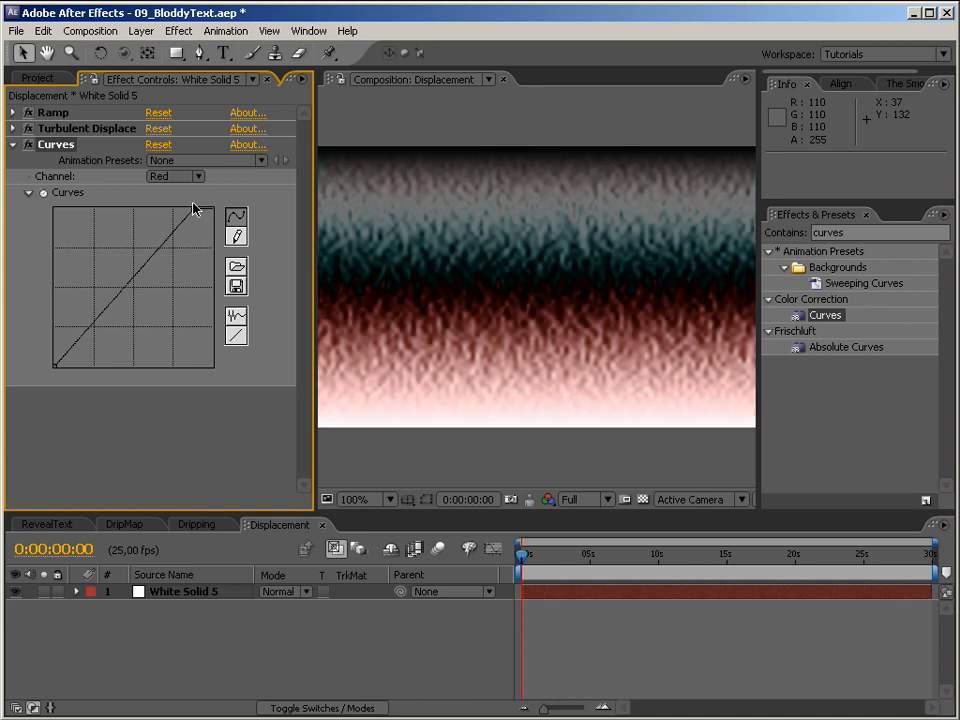
Step: Lower the Green curve's white point slightly, collapse the Curves settings and show the project items again
click(176, 176)
click(180, 190)
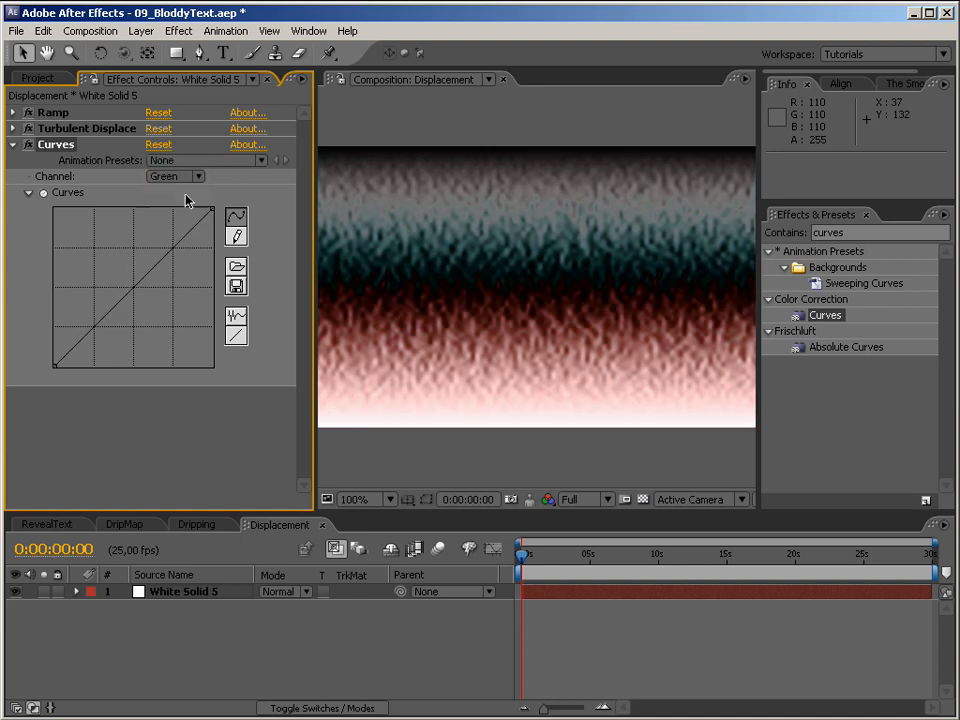
mouse_move(211, 208)
mouse_down()
mouse_move(197, 205)
mouse_move(211, 216)
mouse_up()
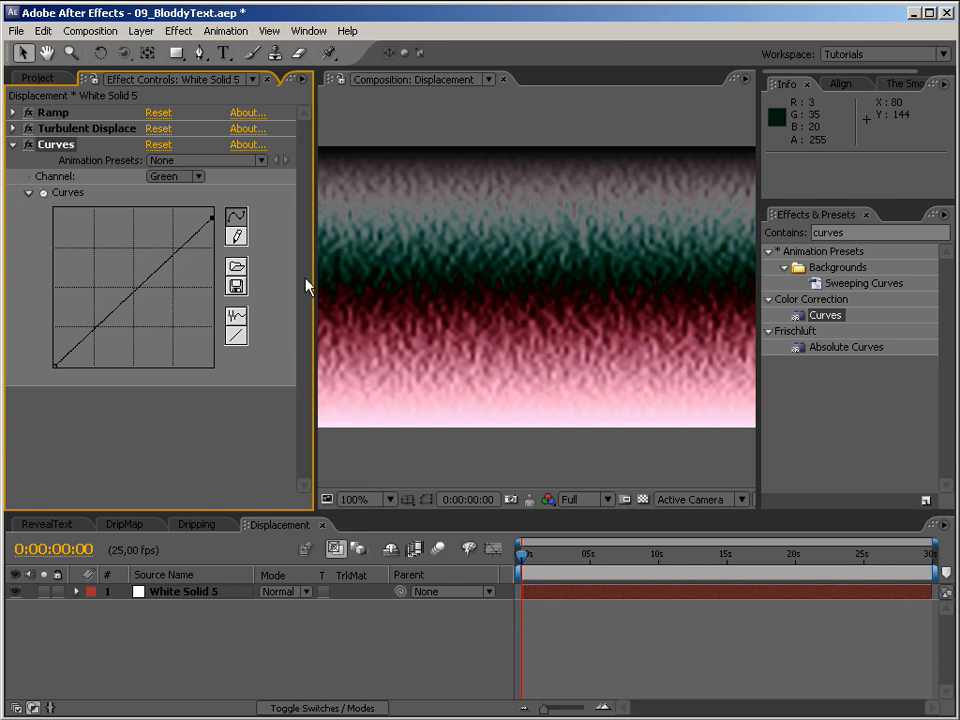
click(13, 146)
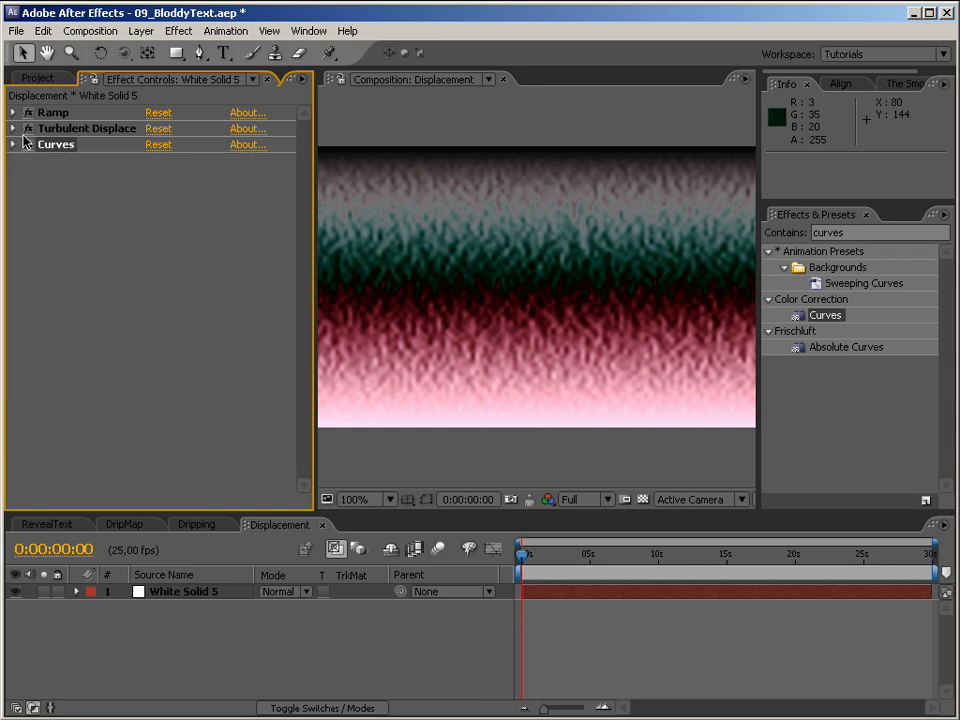
click(39, 77)
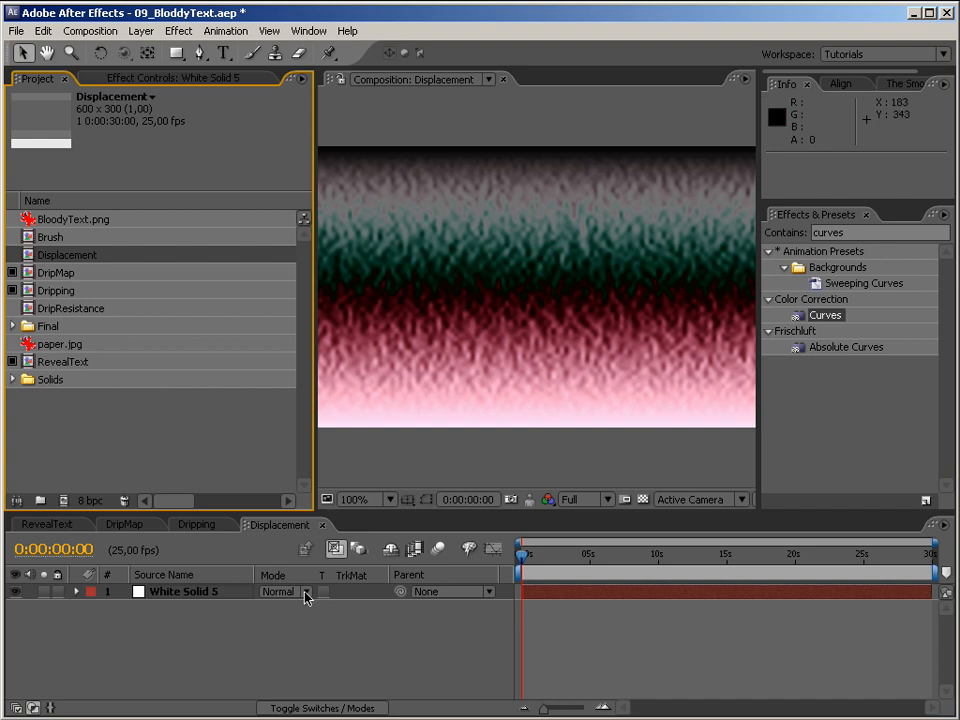
Step: Create a new 600 x 300 composition named FinalComp
click(200, 526)
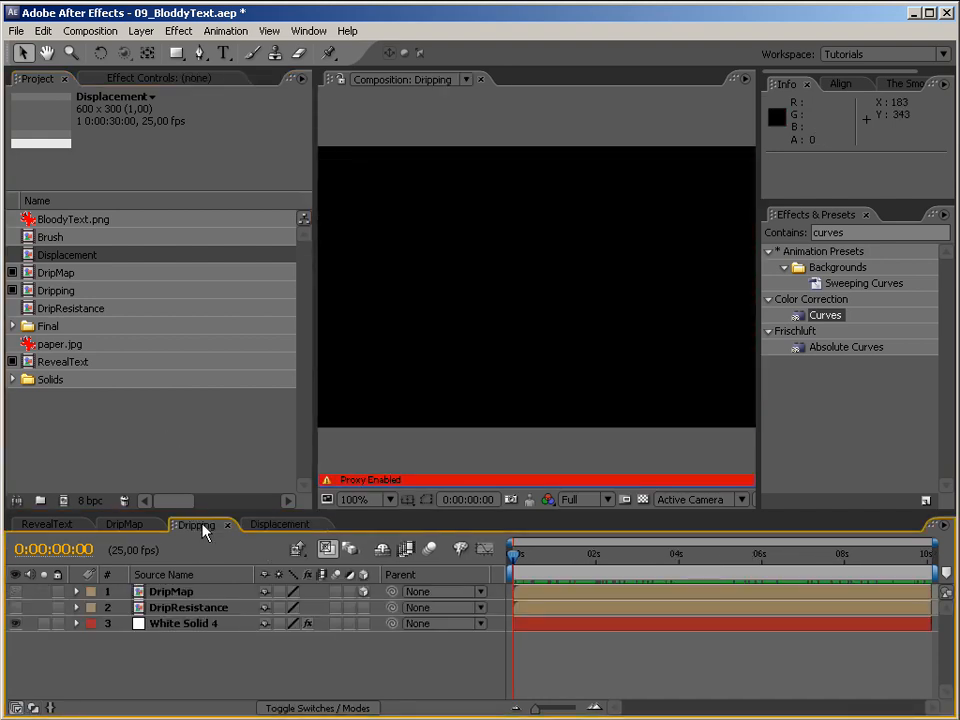
click(127, 452)
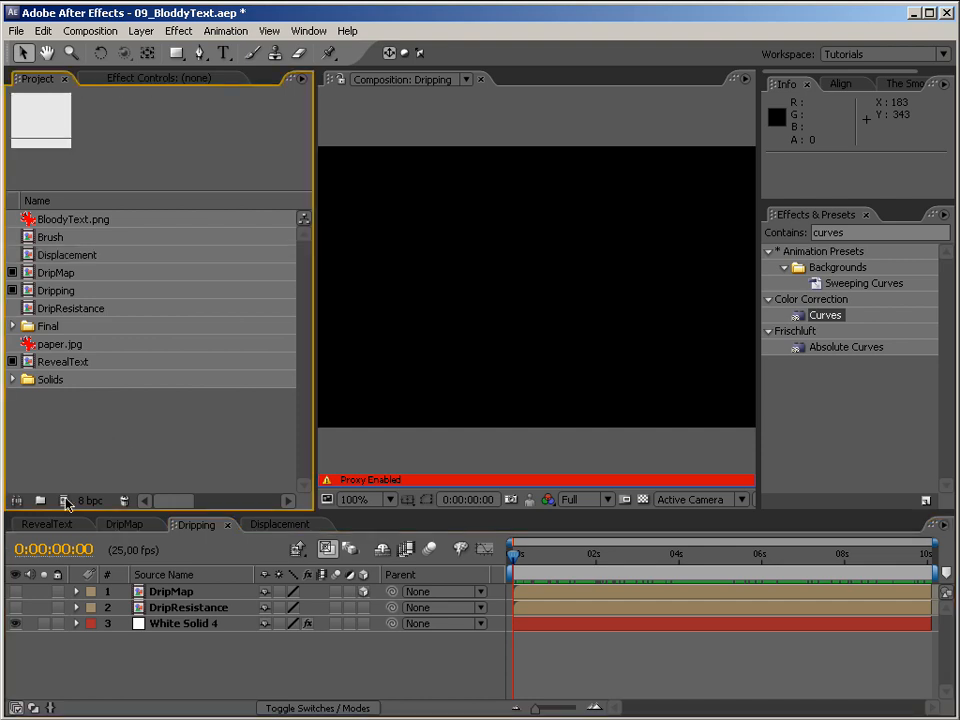
click(63, 500)
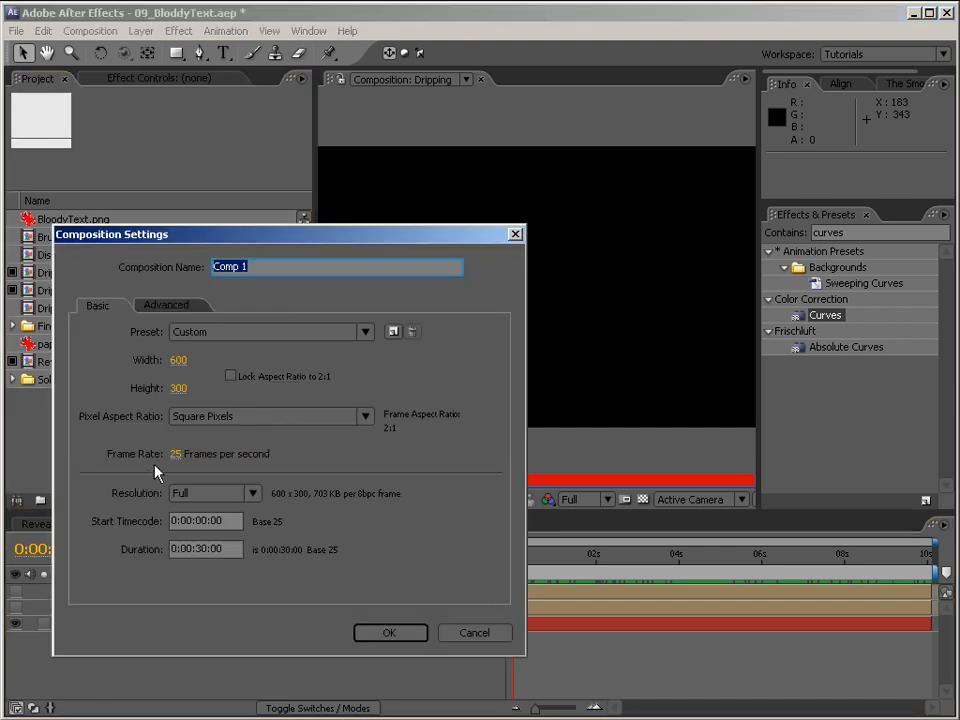
text(FinalComp)
key(Return)
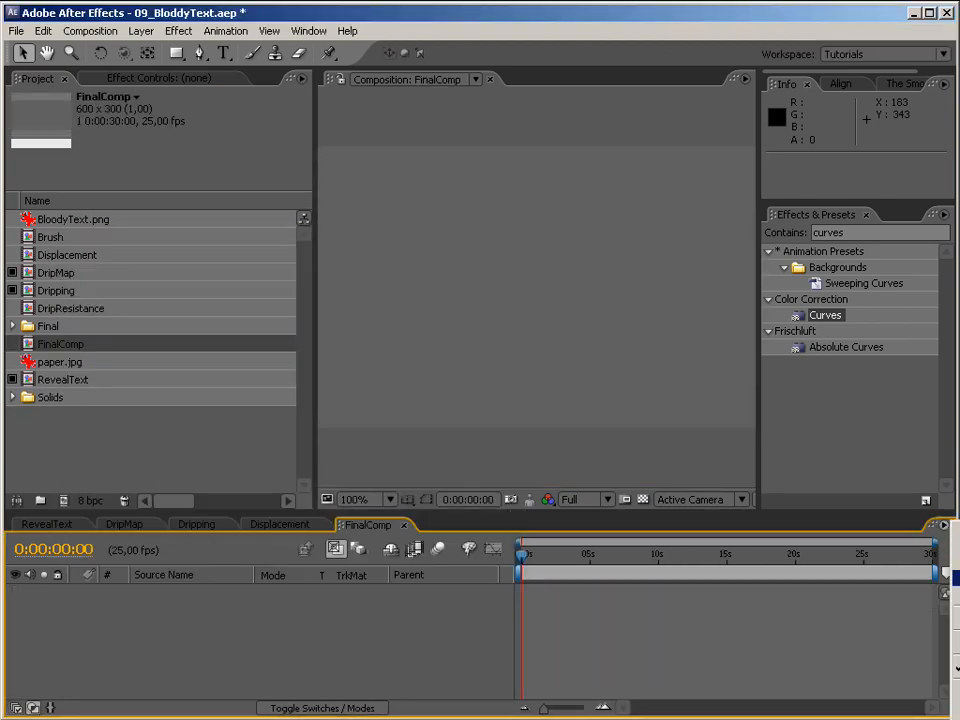
Step: Set the FinalComp composition's duration to 10 seconds
key(ctrl+k)
drag(226, 548, 96, 544)
text(10,0)
key(Return)
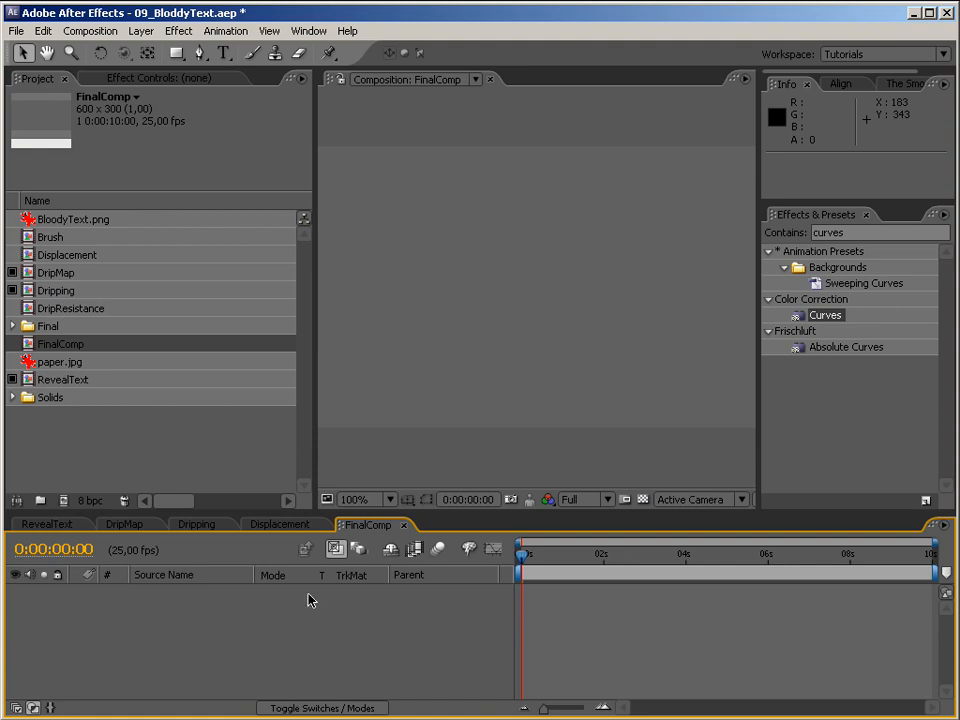
Step: Add RevealText to FinalComp with paper.jpg beneath it, and rotate the paper a quarter turn so it fills the frame
drag(82, 382, 230, 641)
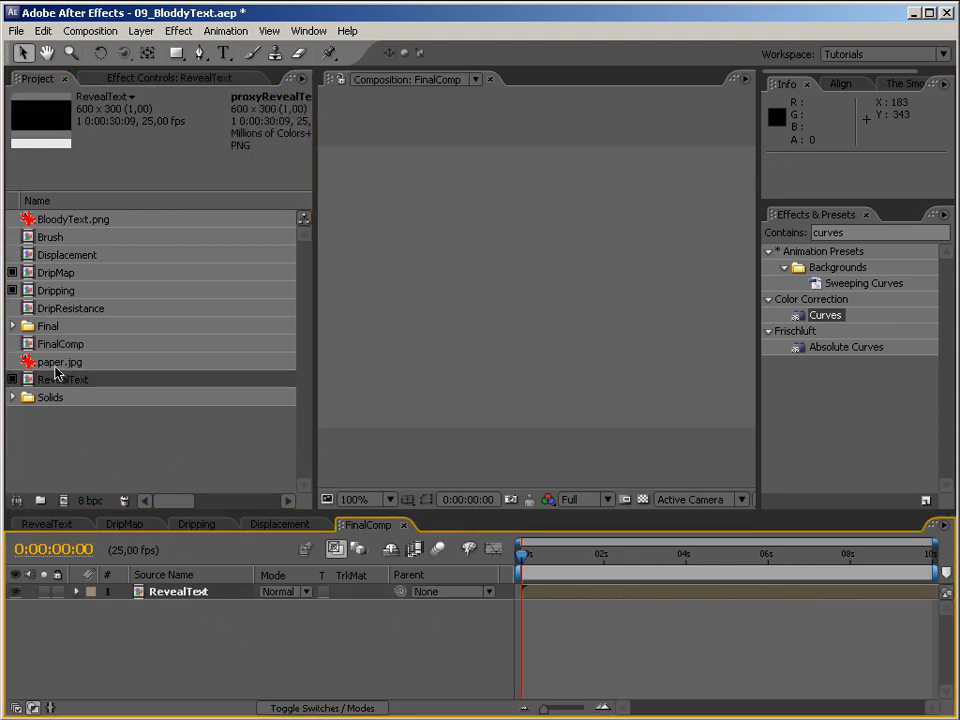
drag(57, 366, 213, 687)
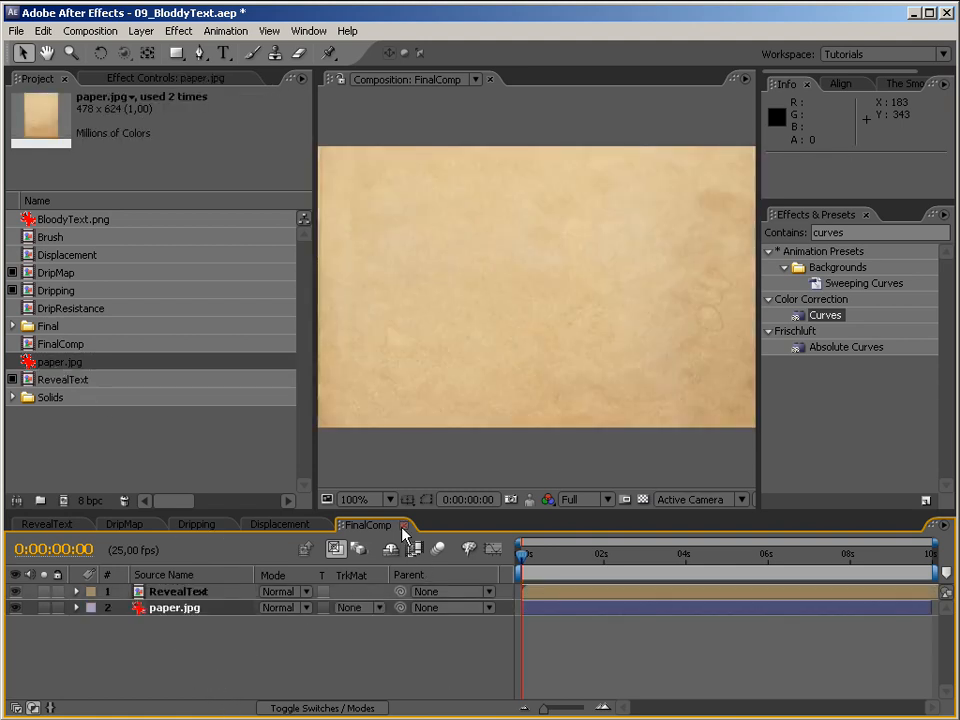
drag(315, 452, 184, 453)
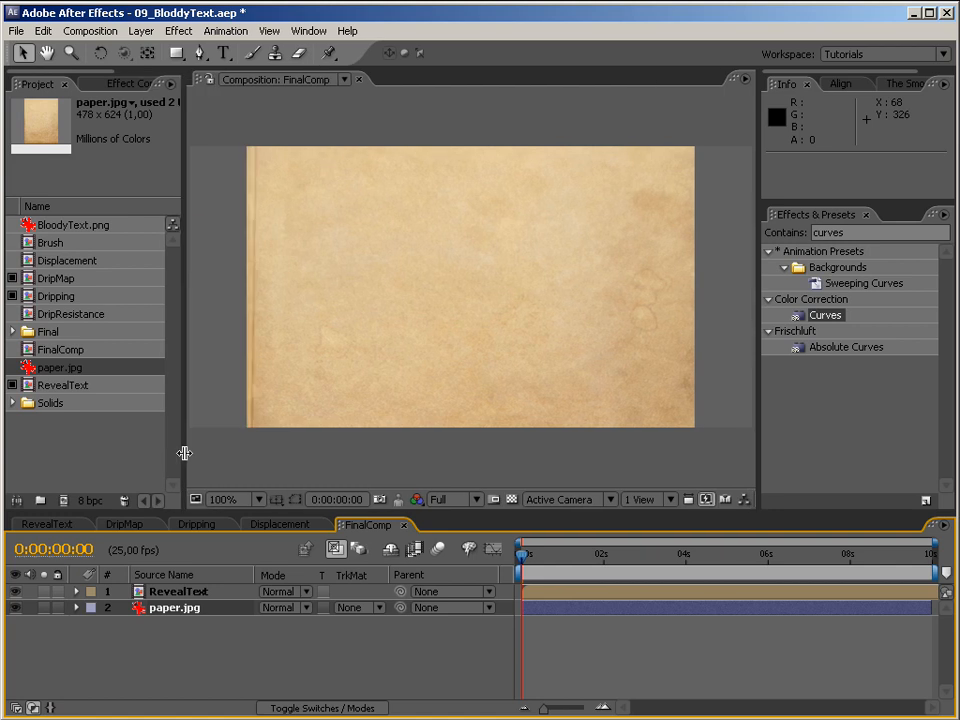
key(ctrl+minus)
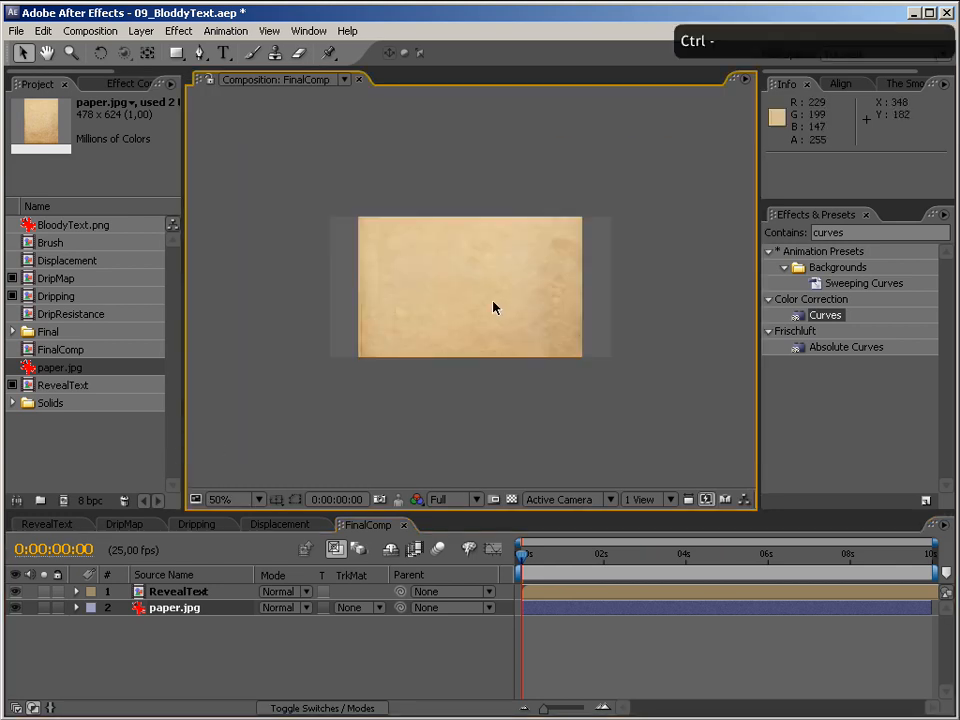
key(ctrl+shift+h)
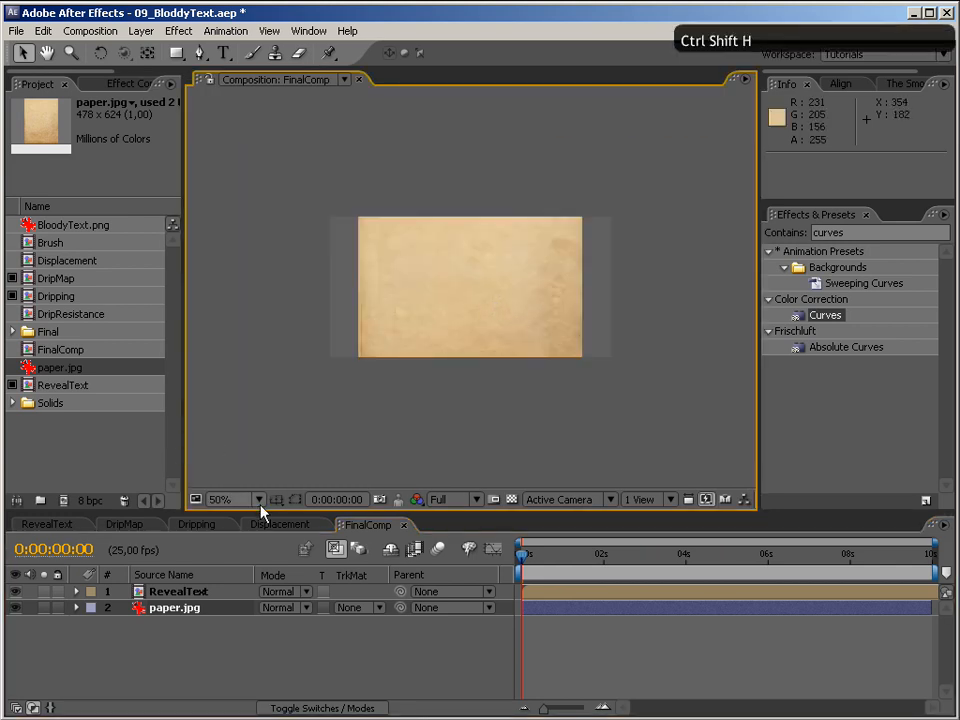
key(w)
drag(387, 379, 568, 366)
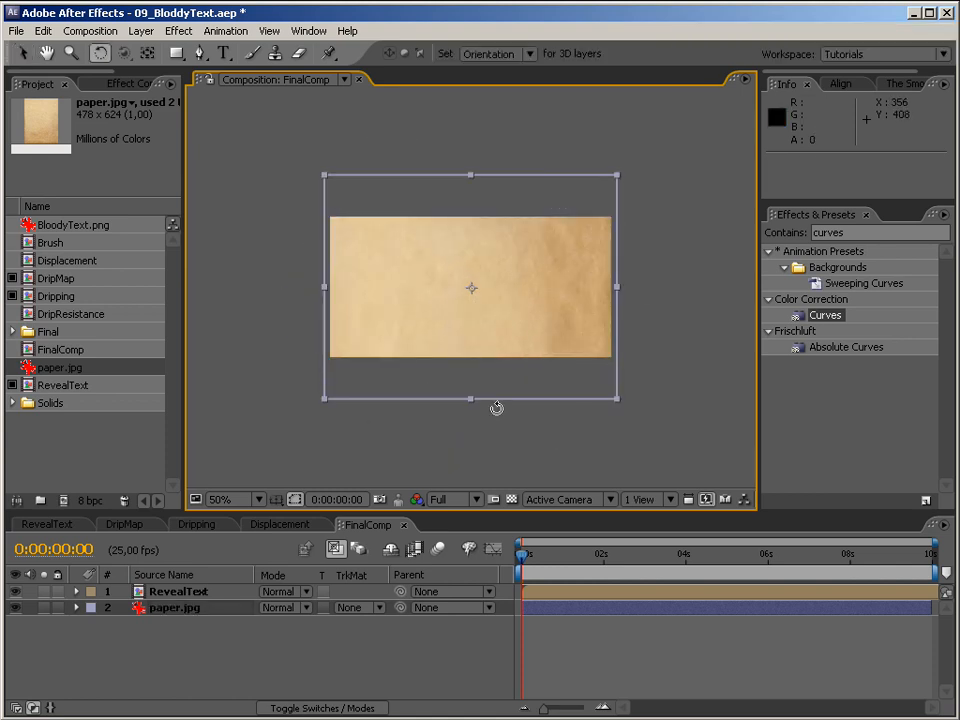
Step: Preview the text over the paper, insert Dripping between RevealText and paper.jpg, and return to the first frame
drag(540, 566, 814, 553)
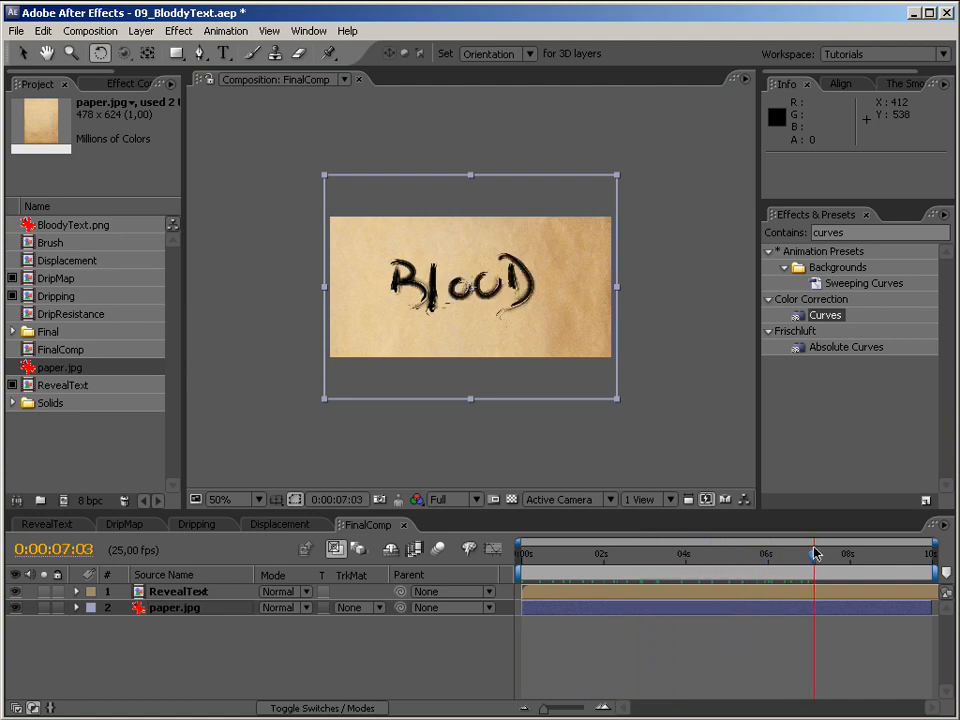
drag(56, 296, 184, 600)
drag(557, 553, 505, 560)
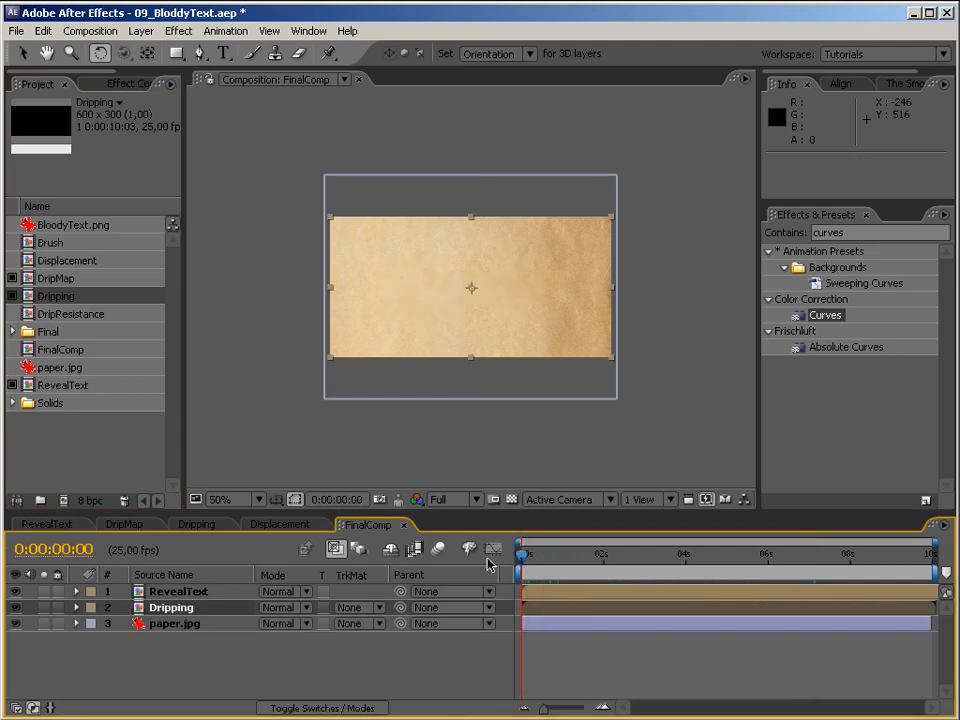
key(ctrl+plus)
mouse_move(524, 562)
mouse_down()
mouse_move(915, 565)
mouse_move(510, 565)
mouse_up()
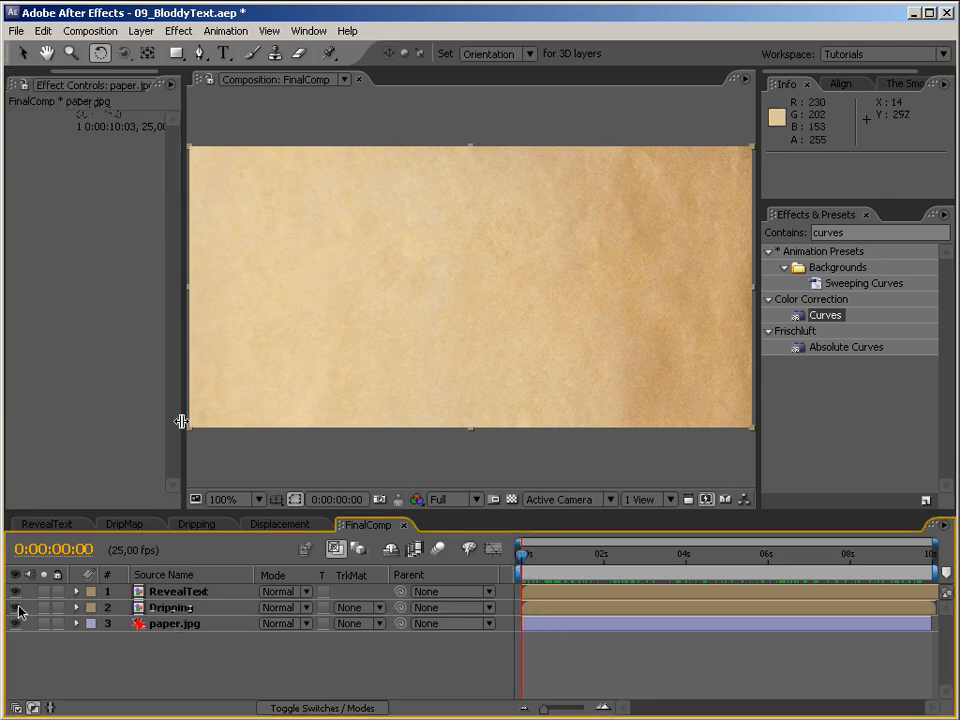
Step: Hide the RevealText and Dripping layers and apply the Fractal Noise effect to paper.jpg
drag(17, 607, 17, 598)
click(190, 624)
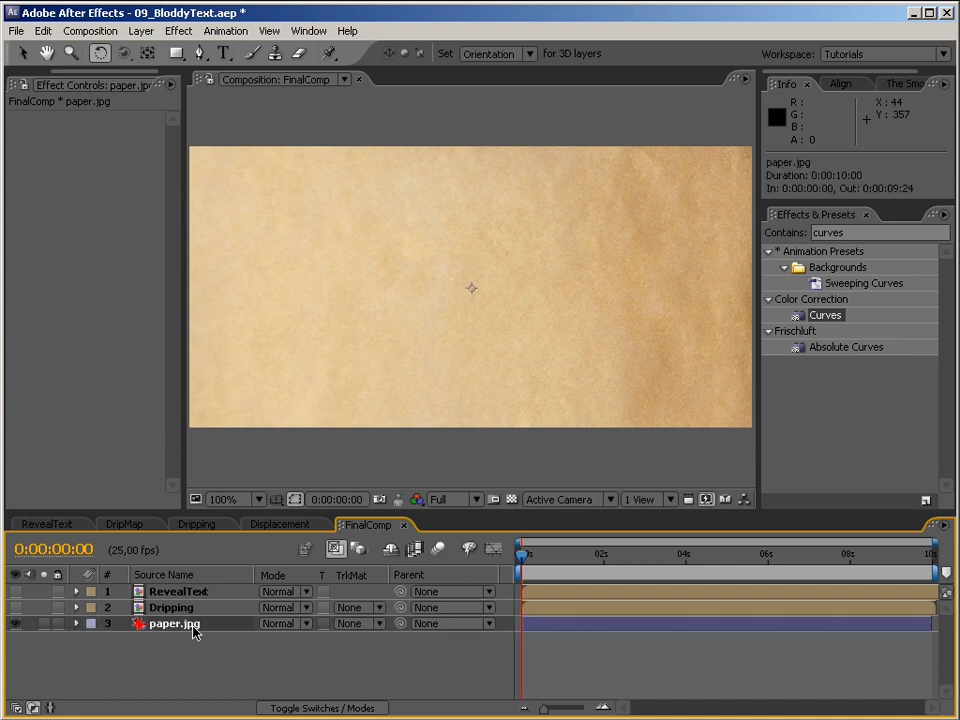
key(ctrl+5)
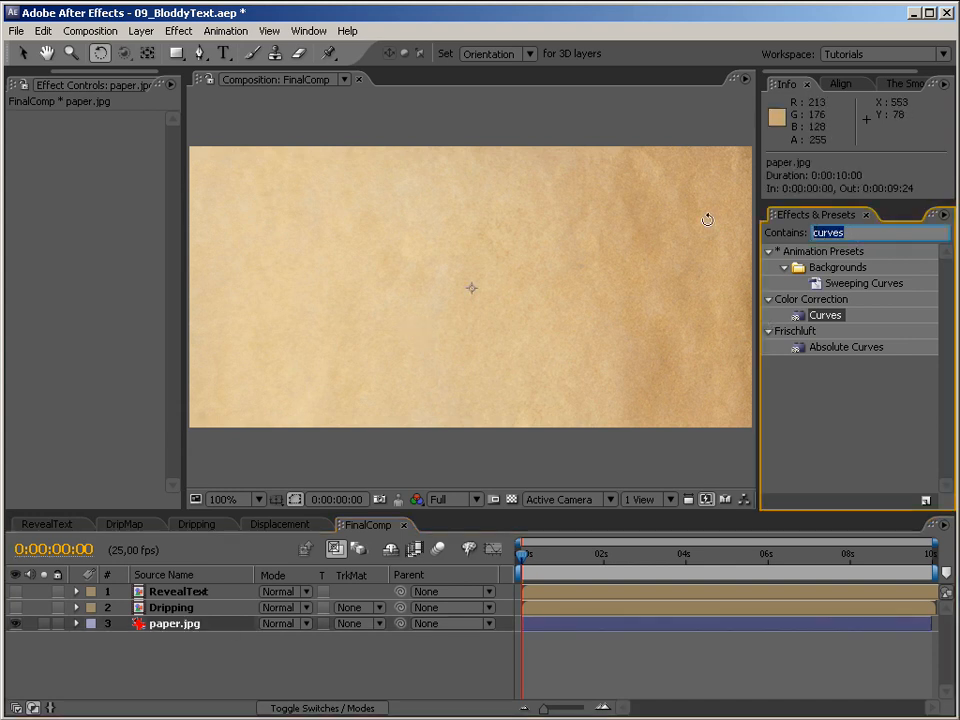
text(fractal)
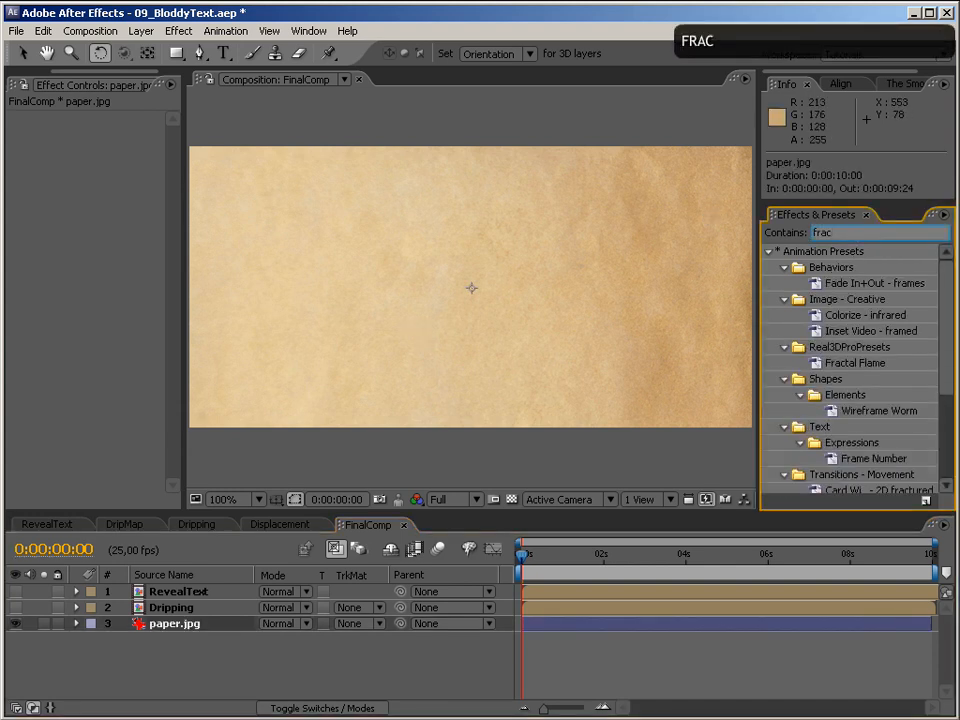
drag(838, 347, 420, 364)
drag(186, 316, 310, 320)
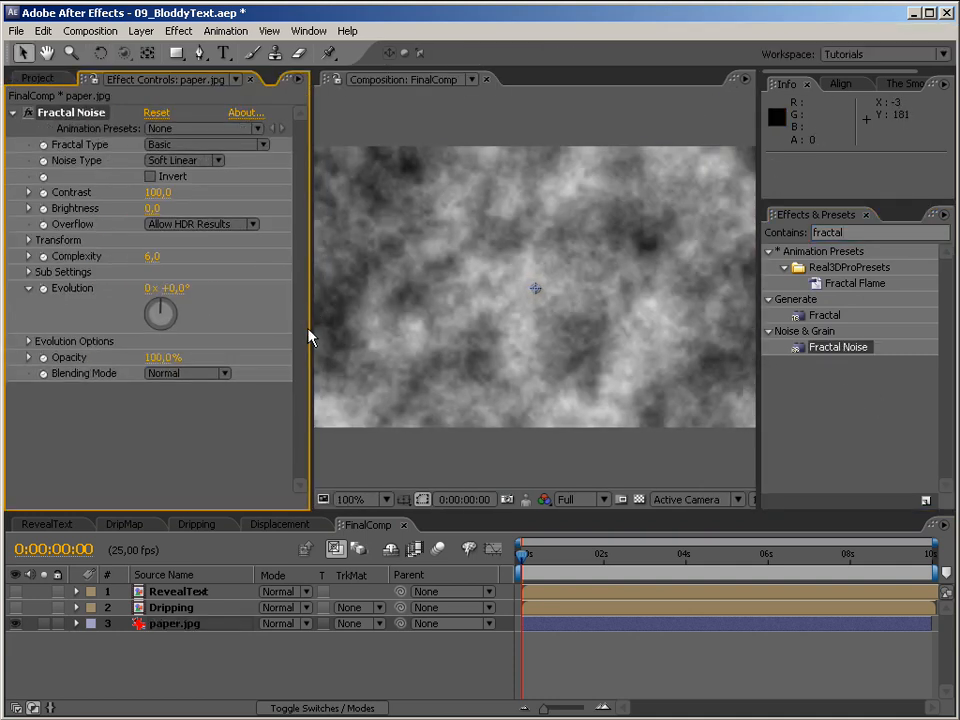
Step: Set the Fractal Noise blending mode to Color Burn and its noise type to Spline
click(195, 373)
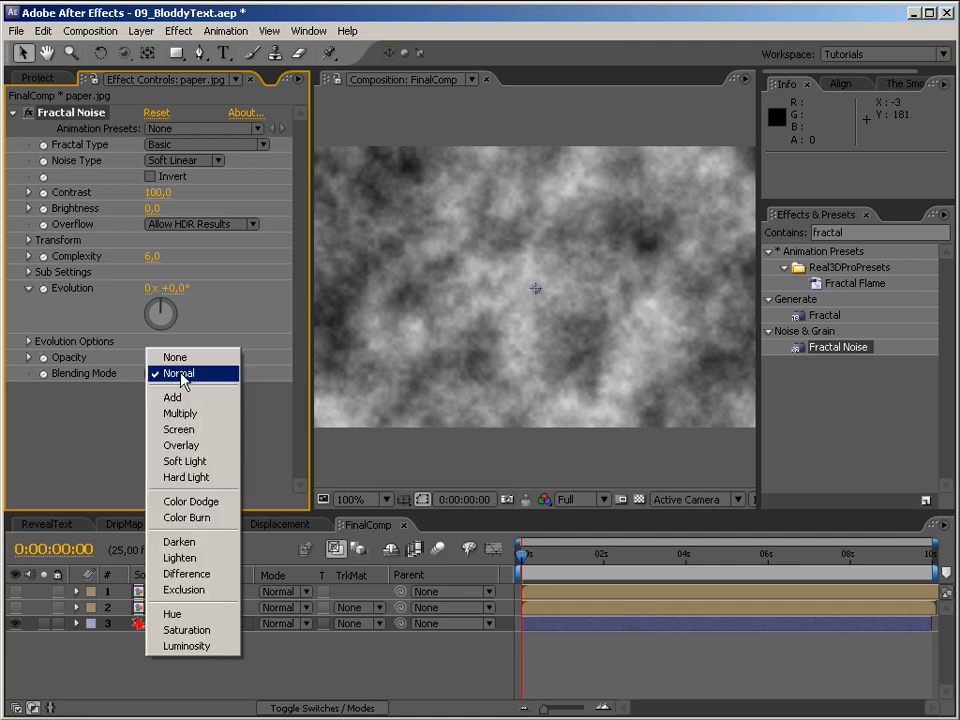
click(172, 516)
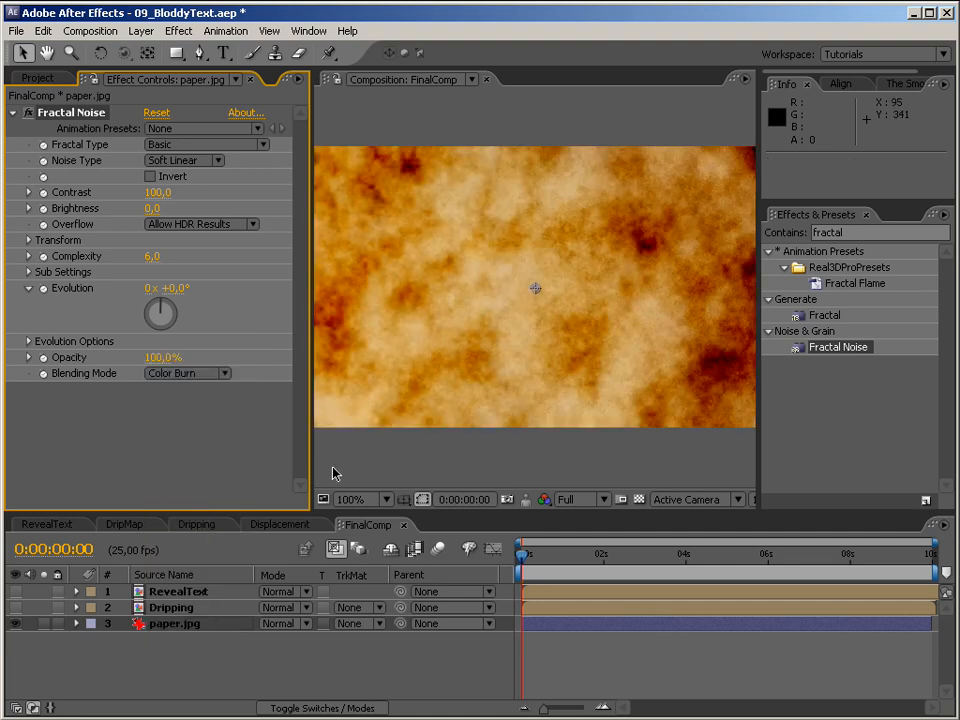
drag(310, 351, 251, 350)
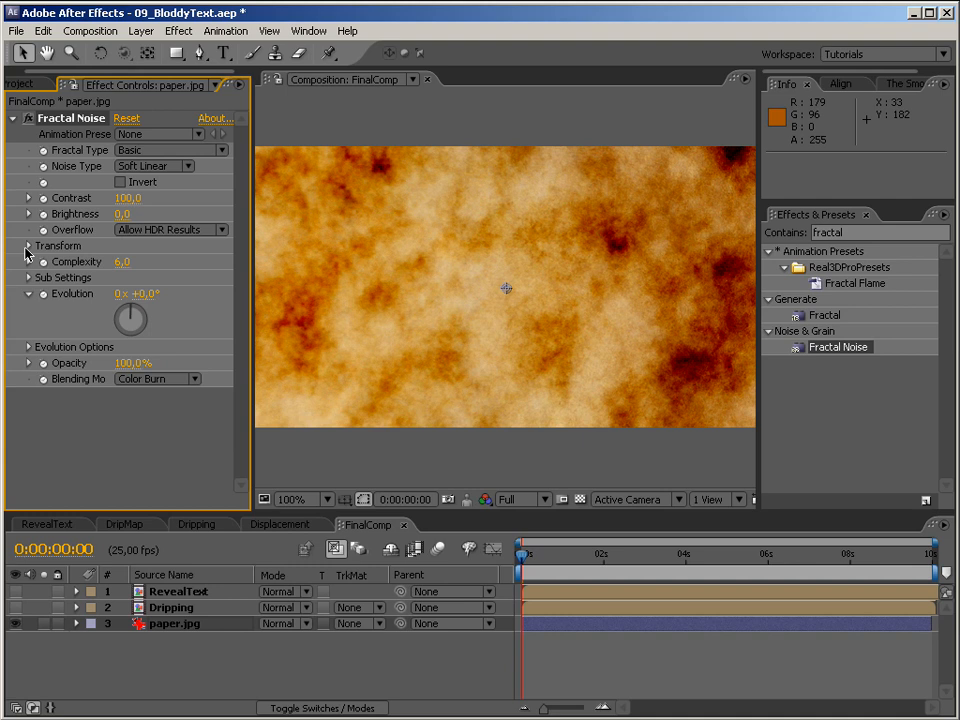
click(143, 168)
click(138, 180)
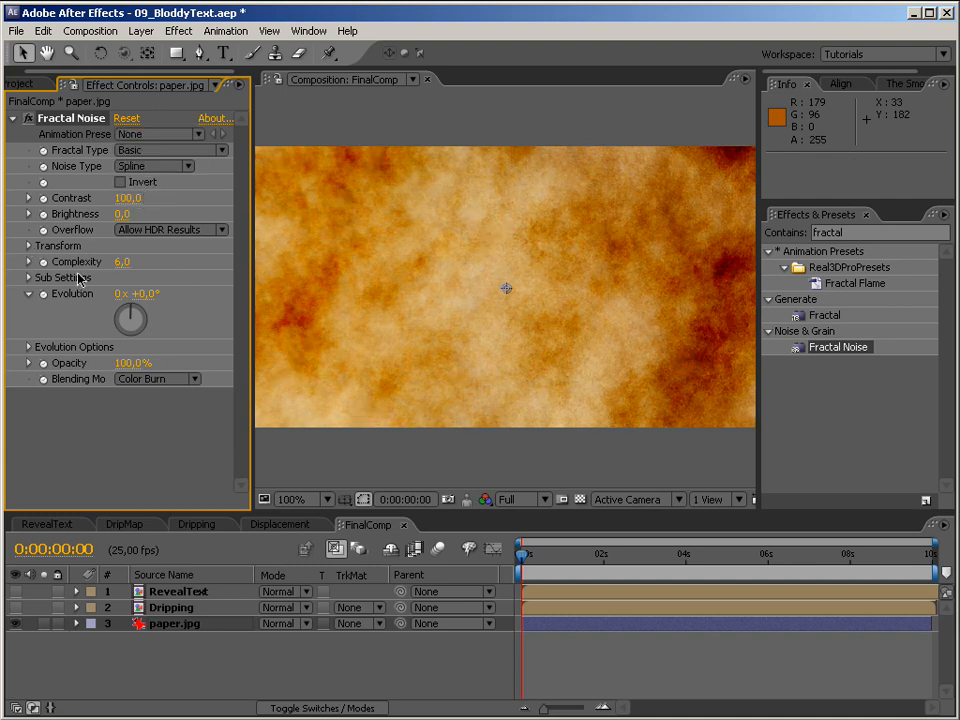
Step: Set the Fractal Noise contrast to 152, brightness to -24 and scale to 240
drag(143, 199, 105, 220)
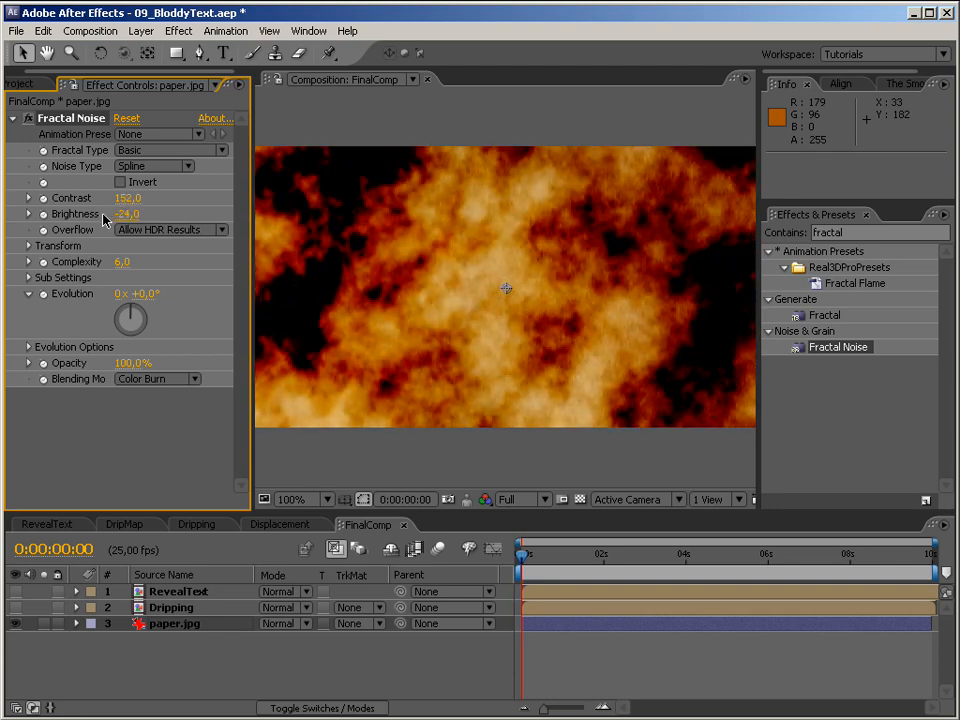
click(28, 246)
drag(129, 293, 238, 281)
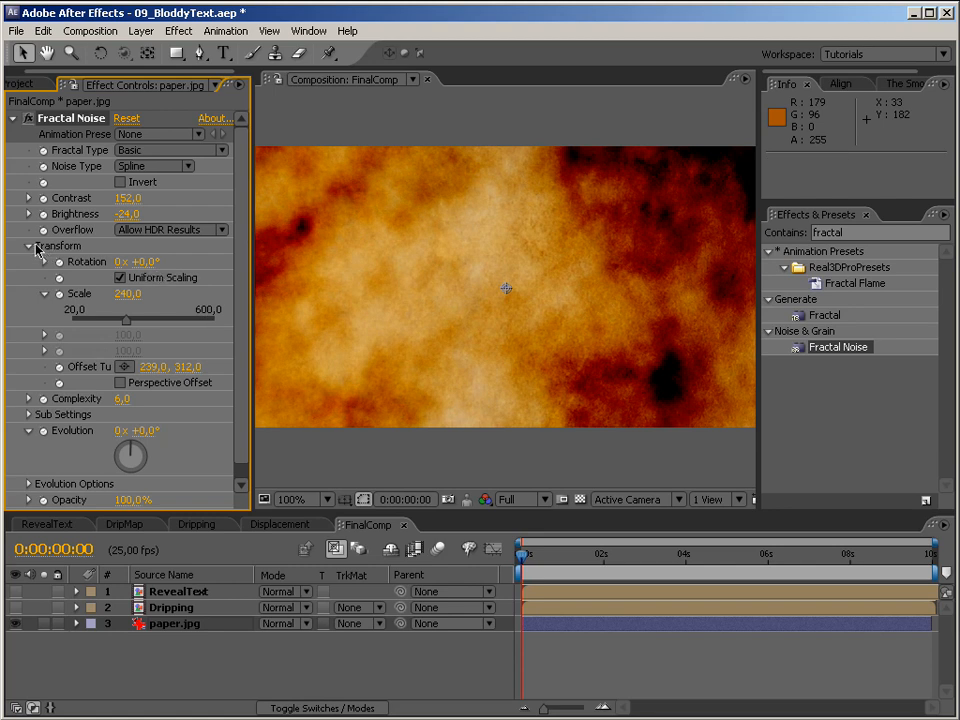
Step: Set the Fractal Noise contrast to 72 and brightness to -19, and collapse the effect's settings
click(35, 246)
drag(120, 198, 43, 199)
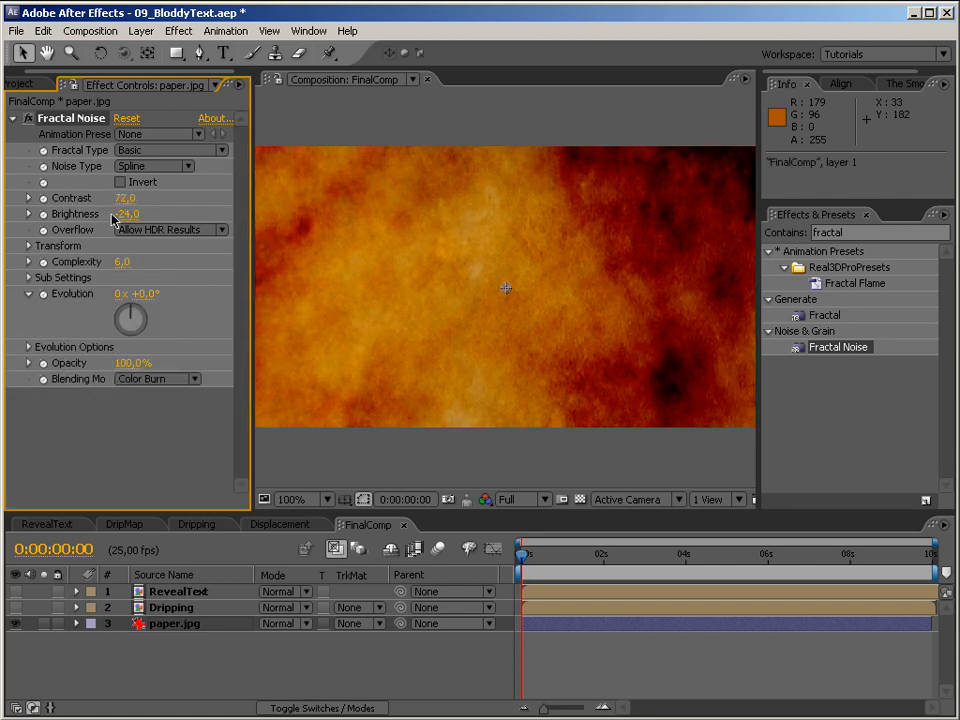
mouse_move(135, 214)
mouse_down()
mouse_move(160, 214)
mouse_move(133, 218)
mouse_up()
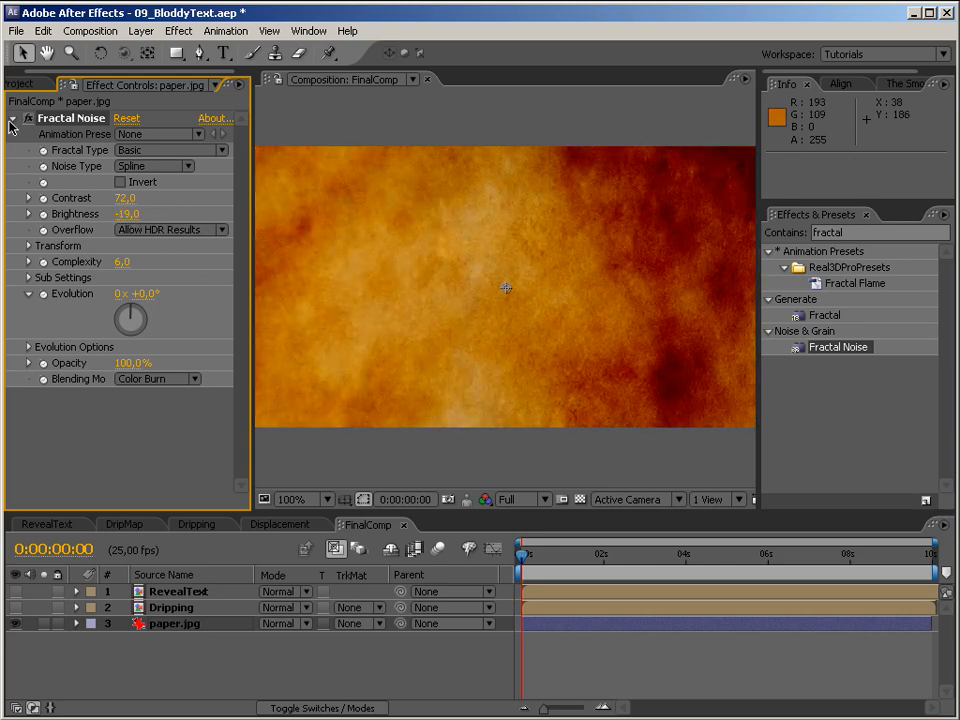
click(12, 119)
Step: Find the Circle effect and apply it to the paper.jpg layer
drag(250, 341, 145, 334)
drag(881, 236, 668, 230)
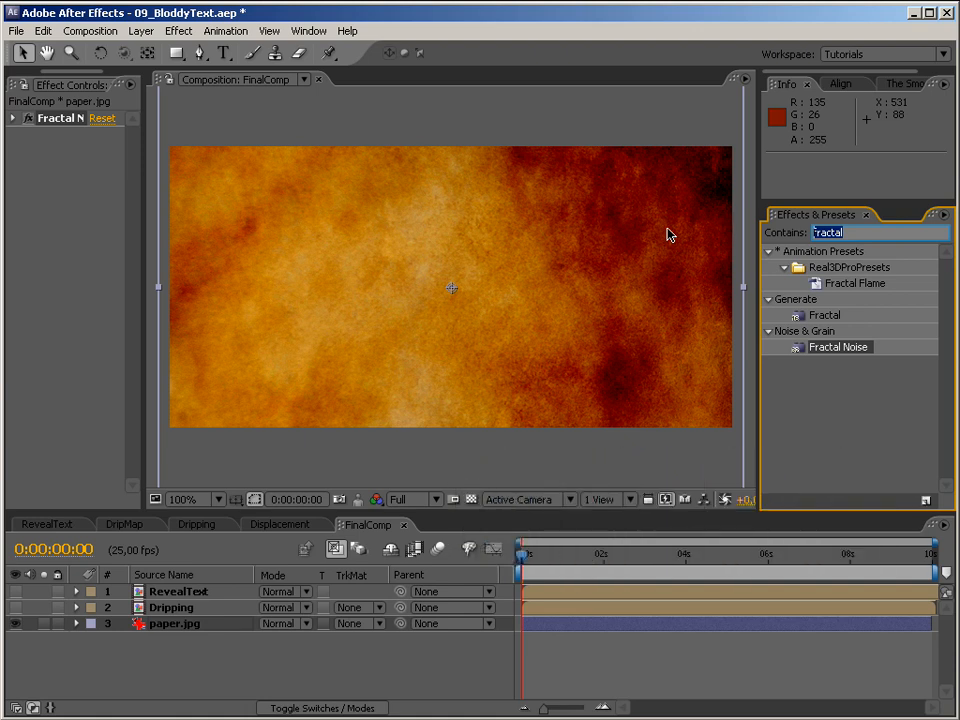
text(circ)
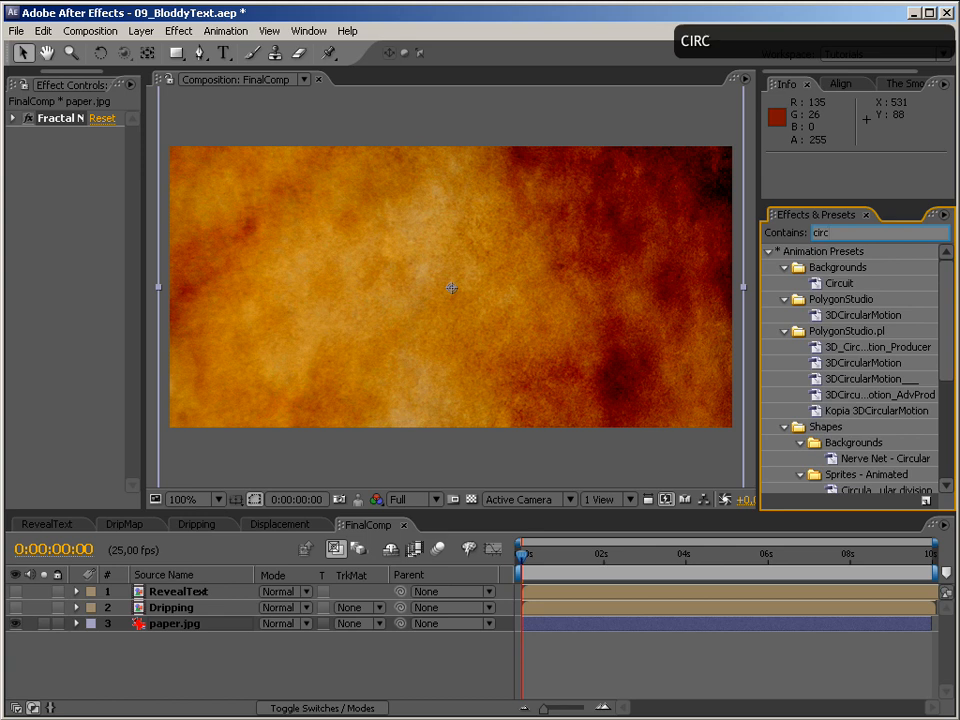
text(le)
drag(821, 363, 640, 380)
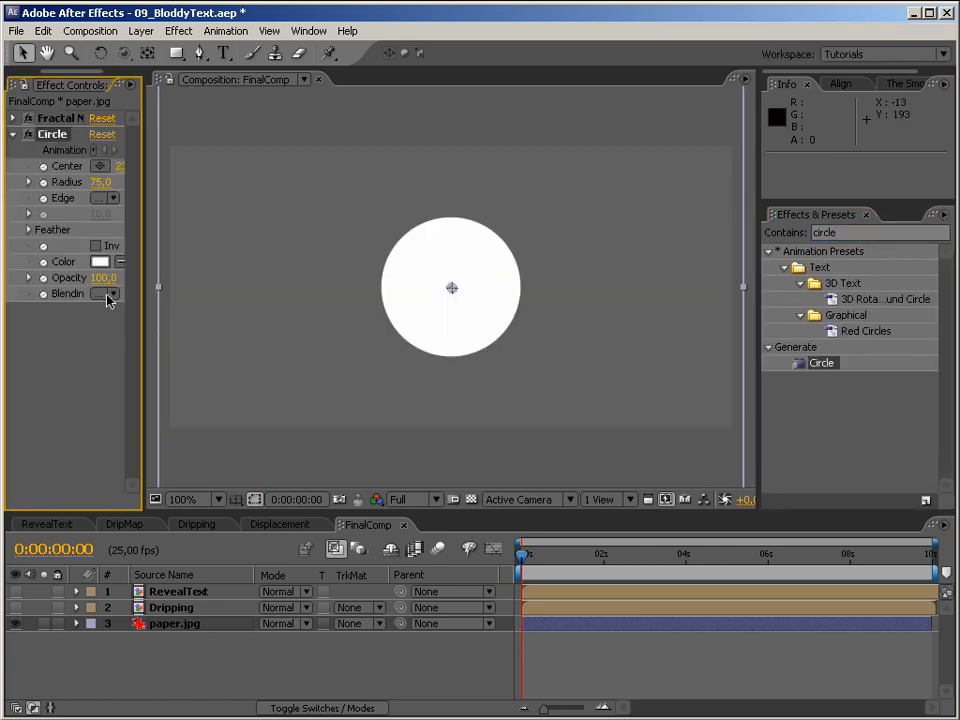
Step: Set the Circle effect's radius to 296 and invert the circle
drag(142, 344, 240, 347)
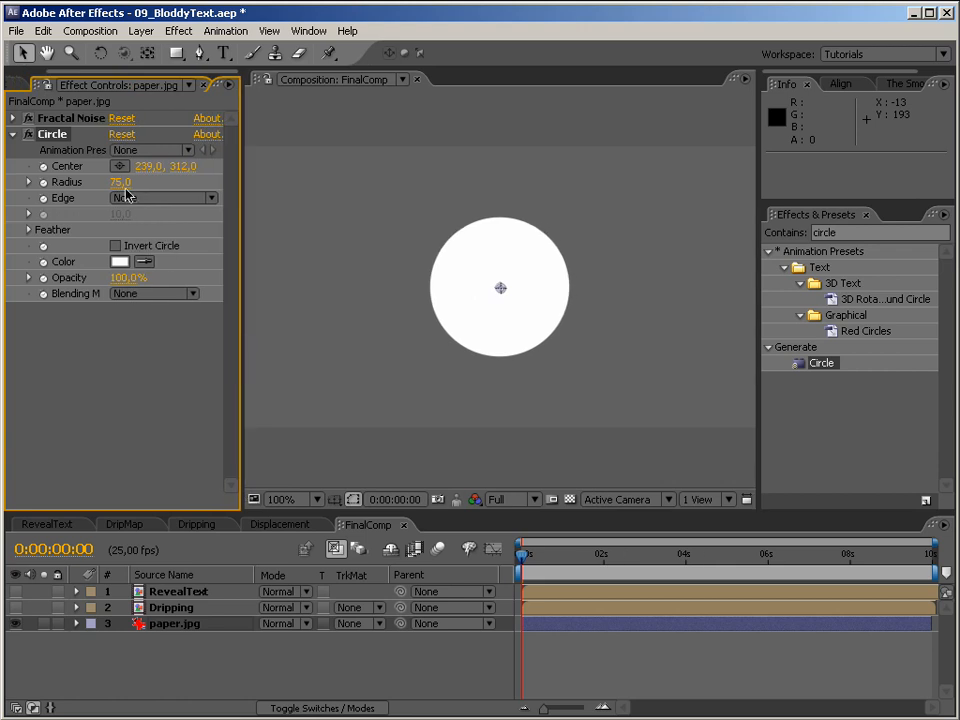
drag(198, 190, 345, 184)
drag(760, 296, 828, 297)
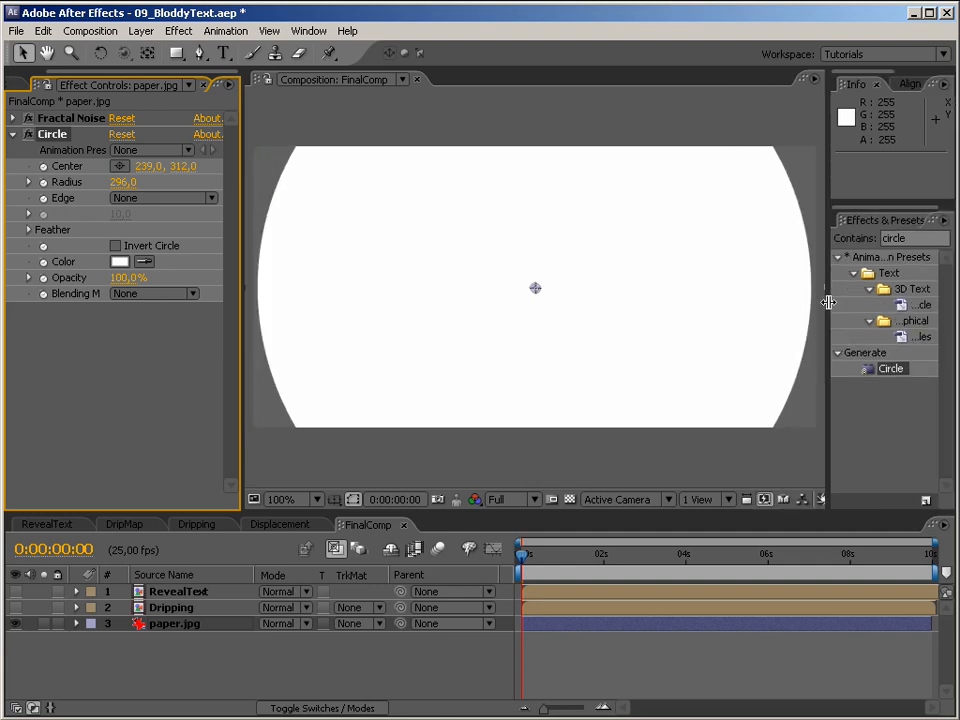
click(116, 246)
Step: Make the inverted circle black and set its blending mode to Normal
click(119, 261)
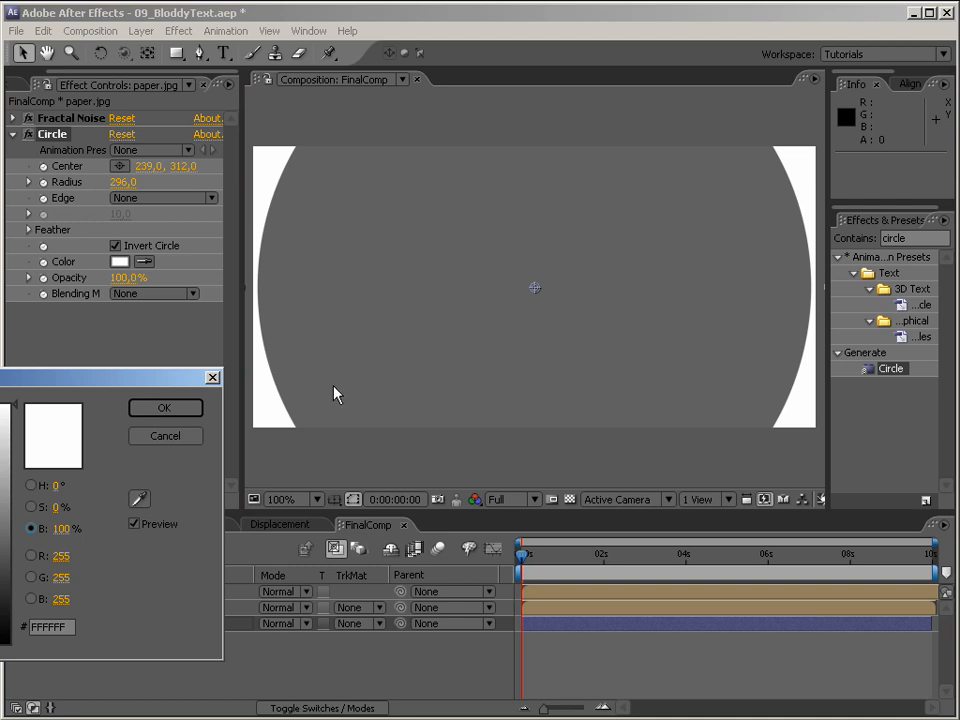
drag(152, 387, 562, 317)
drag(411, 350, 397, 644)
click(574, 337)
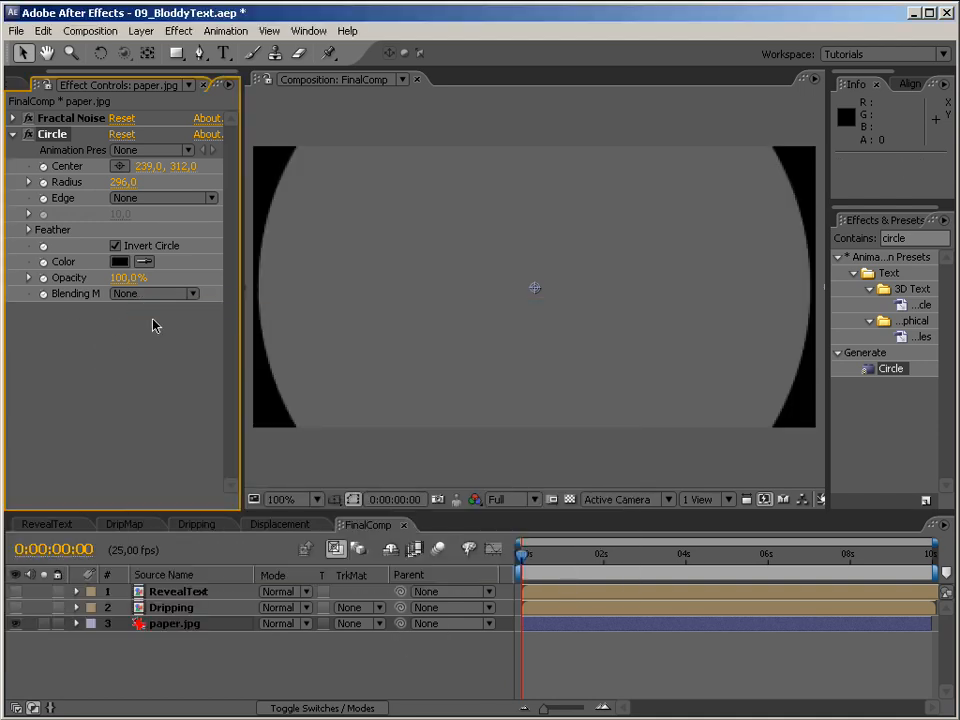
click(155, 294)
click(148, 314)
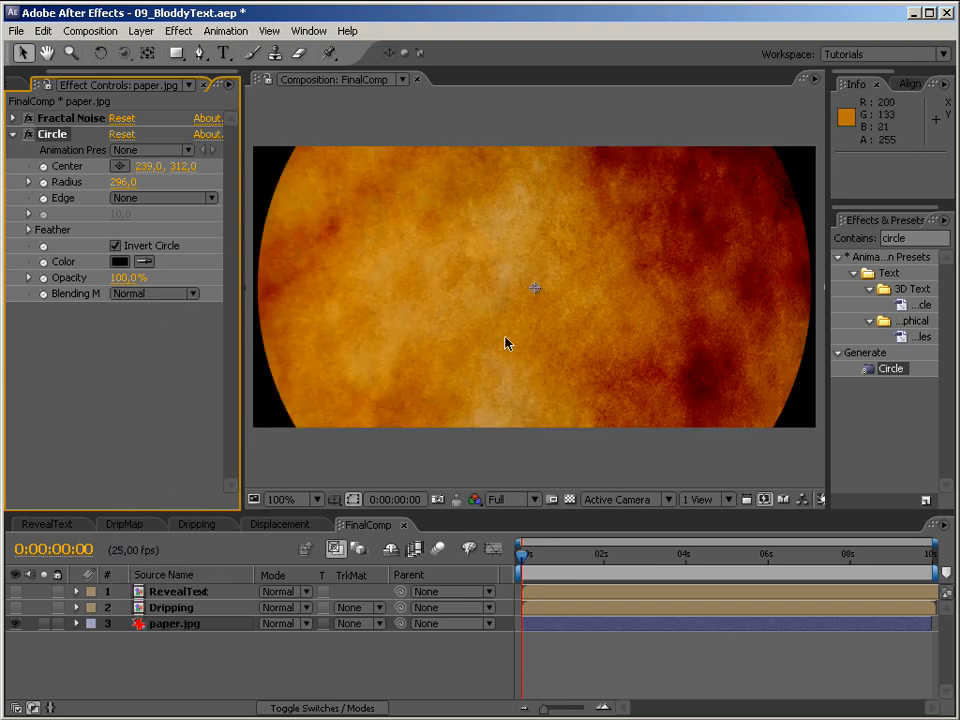
Step: Set the circle's feather to 300 to soften it into a vignette
click(29, 230)
click(117, 247)
text(300)
key(Return)
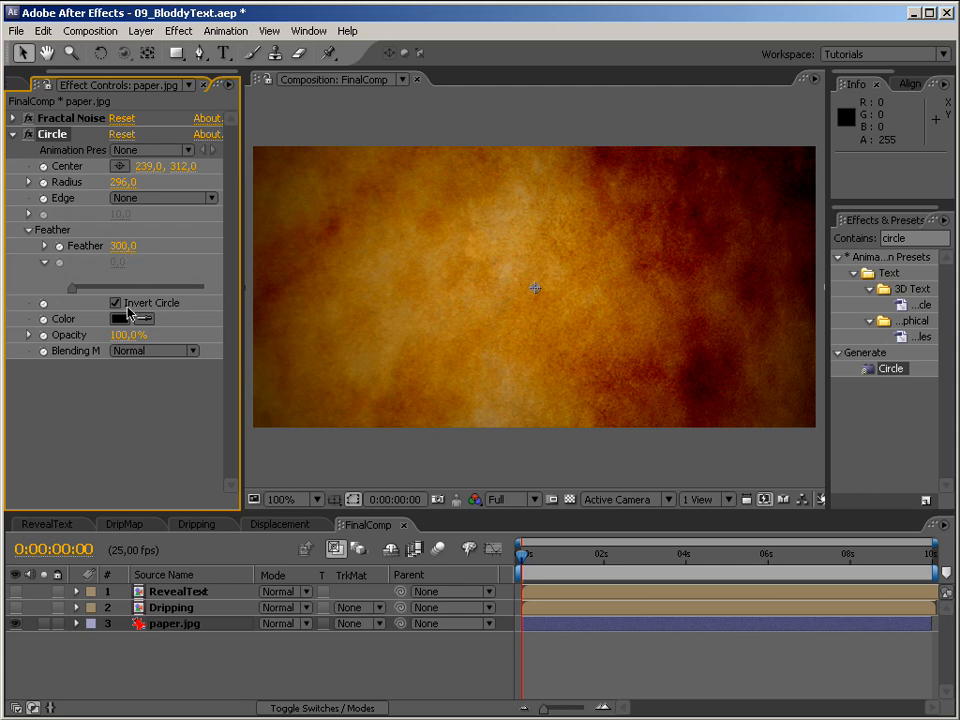
Step: Make the RevealText layer visible and move the current time to 0:00:08:01, where the whole word is written
click(22, 600)
click(758, 565)
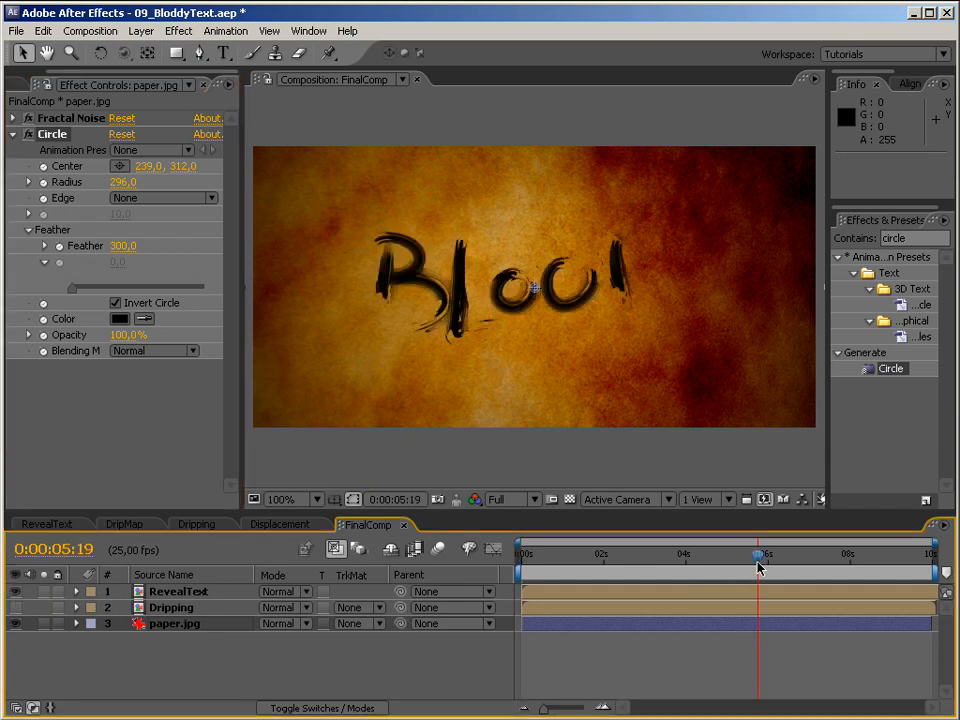
drag(764, 566, 850, 560)
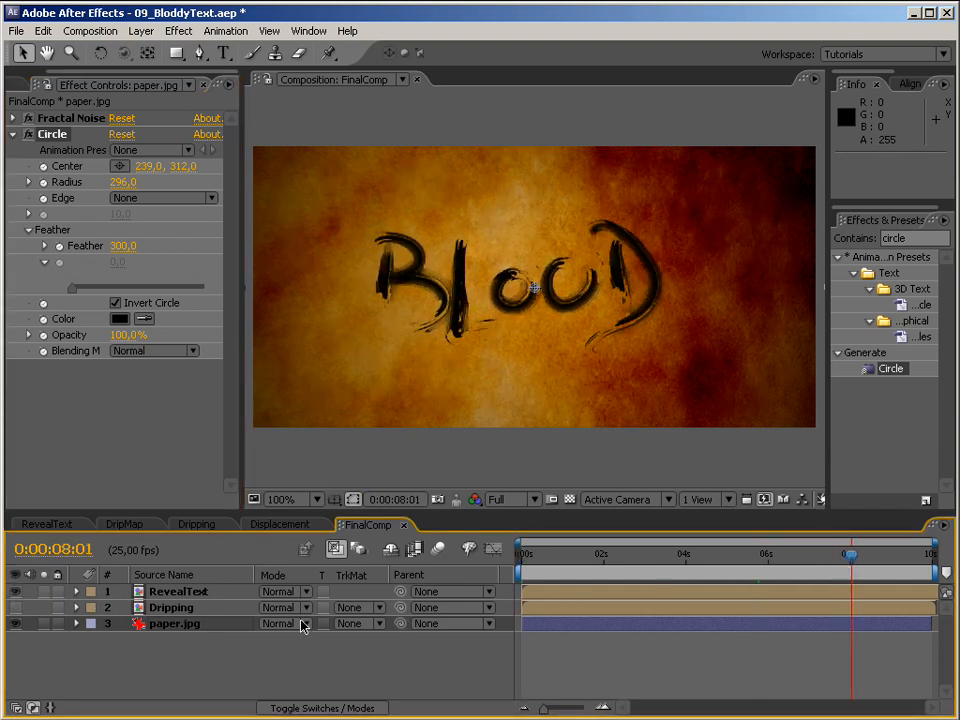
Step: Add an adjustment layer on top of FinalComp and give it an elliptical mask that fills the frame
right_click(183, 668)
mouse_move(300, 672)
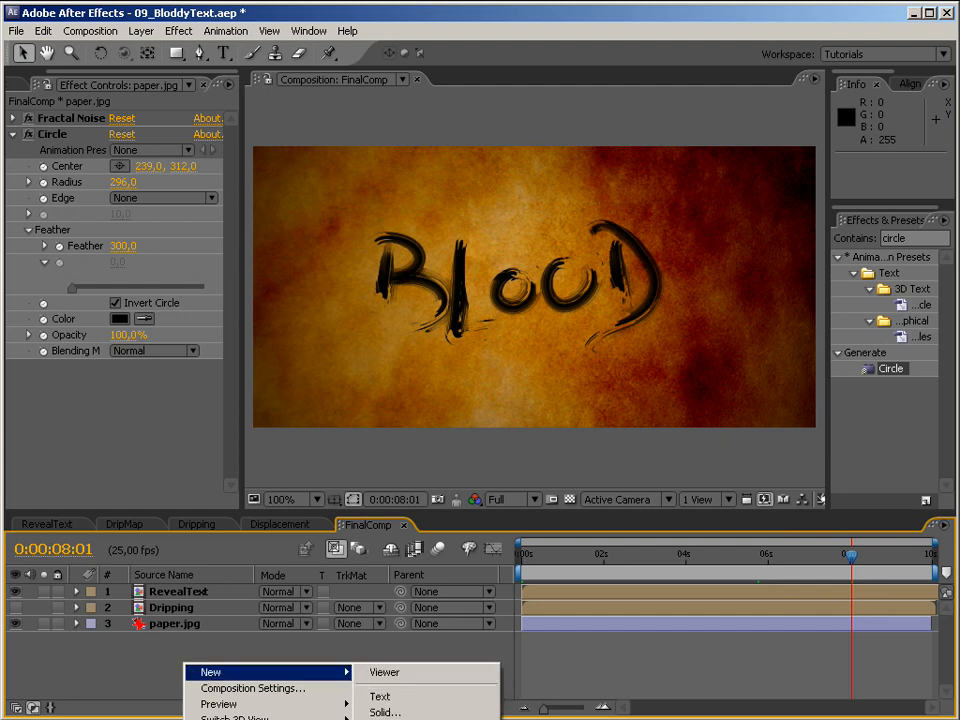
click(410, 719)
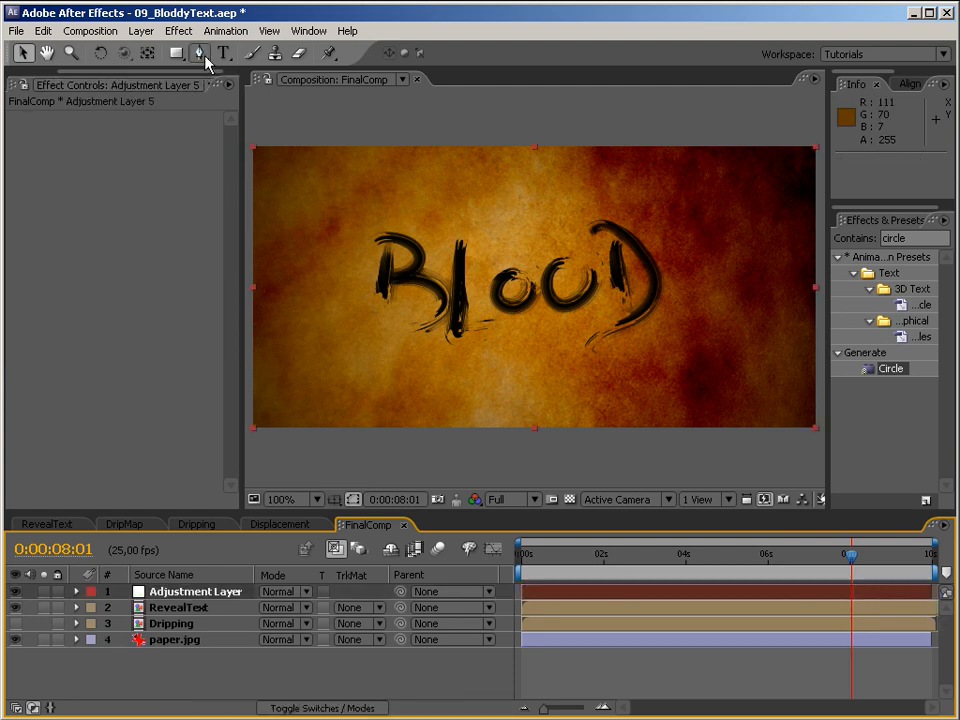
drag(180, 57, 207, 94)
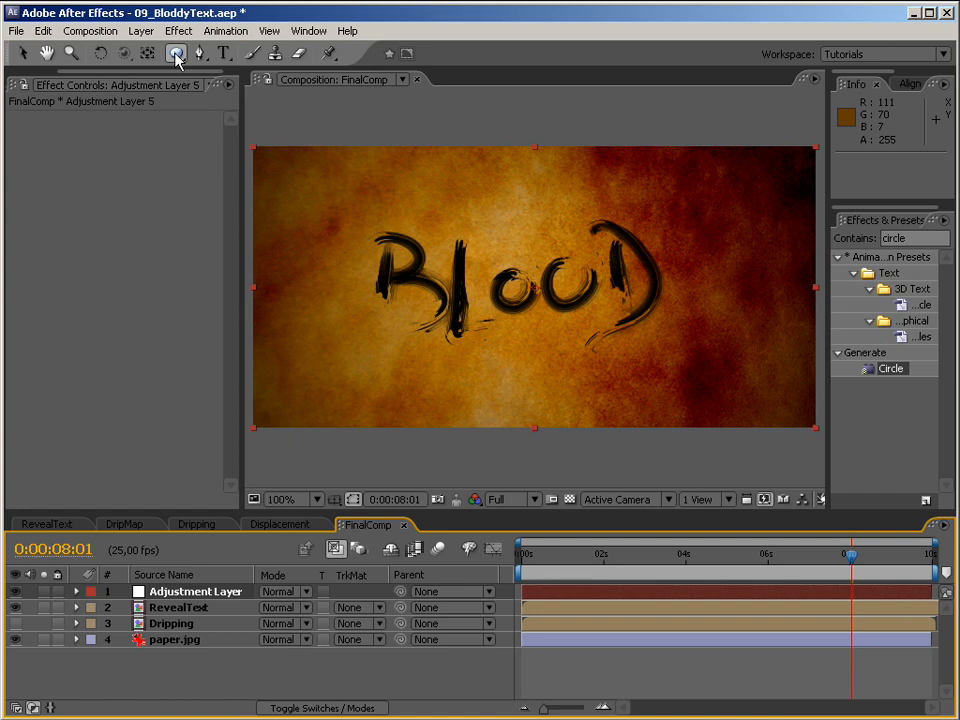
double_click(178, 54)
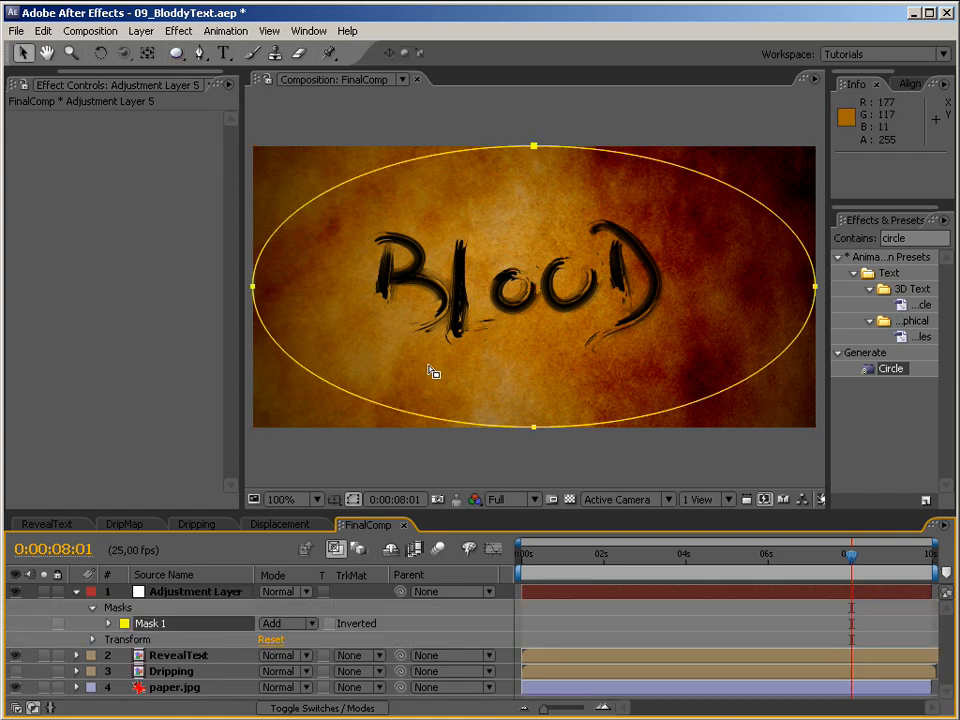
Step: Scale the ellipse mask's opposite points inward vertically and horizontally so the mask closely surrounds the BLOOD text
drag(506, 120, 549, 461)
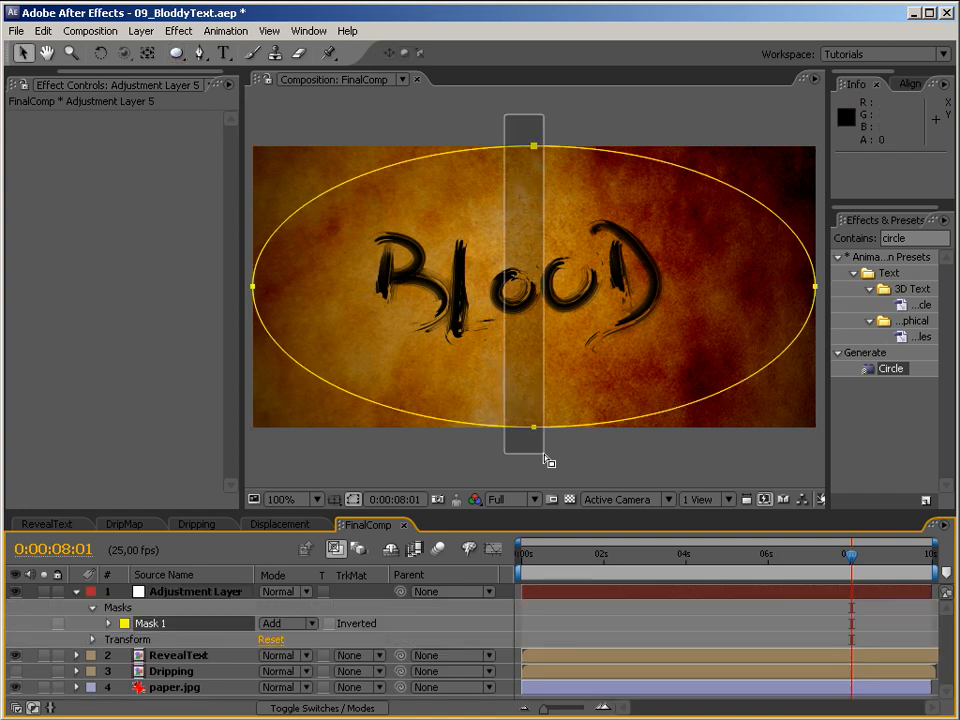
key(ctrl+t)
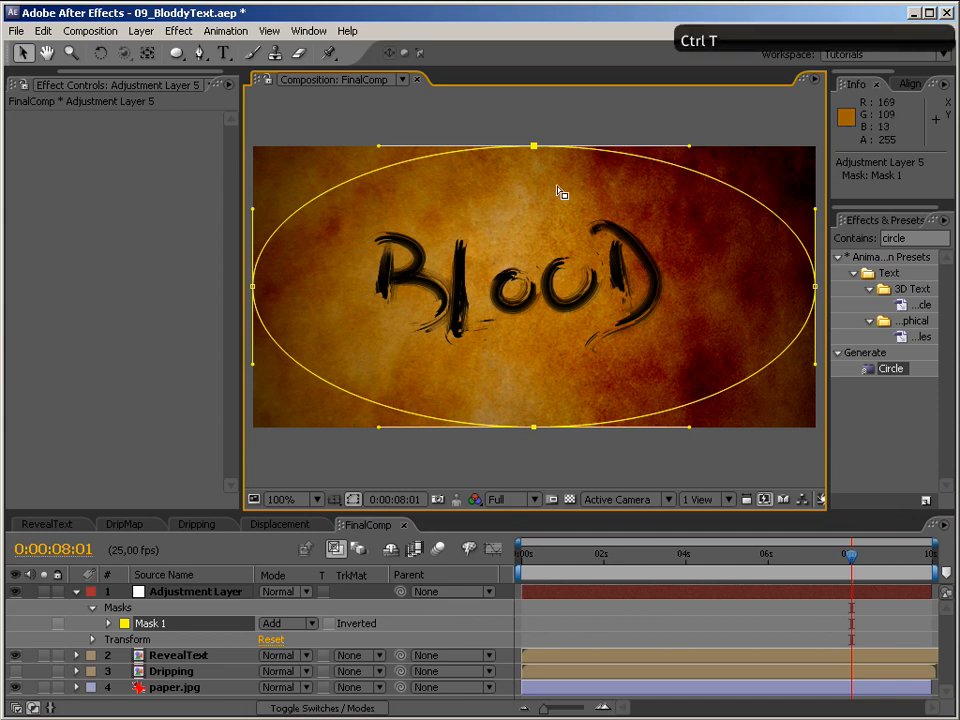
drag(532, 146, 518, 242)
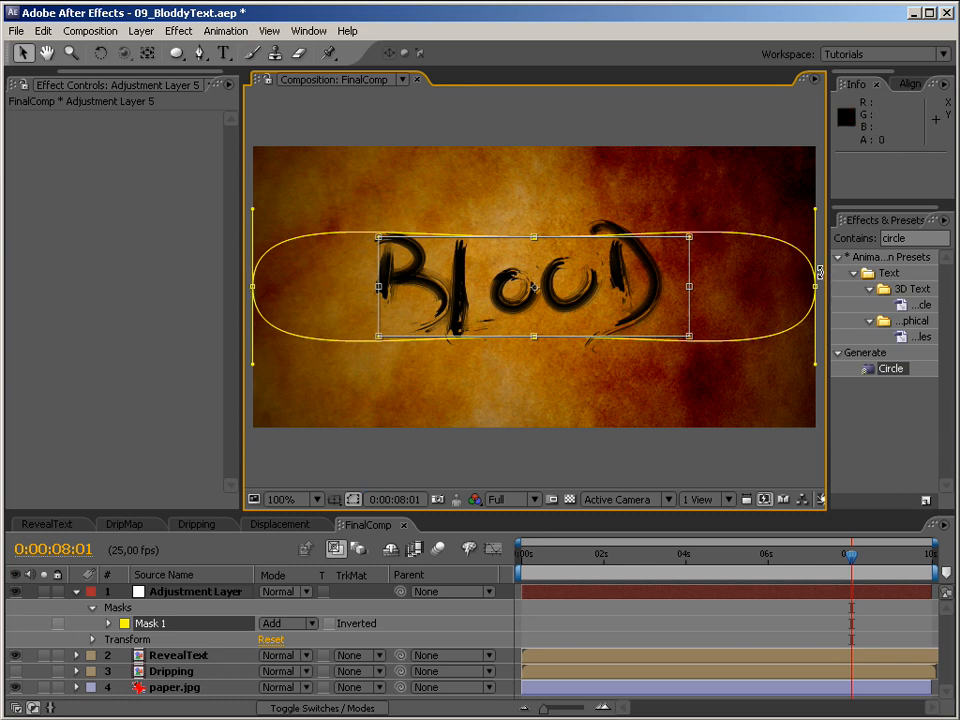
key(Return)
drag(818, 272, 329, 291)
key(ctrl+t)
drag(532, 208, 533, 180)
key(Return)
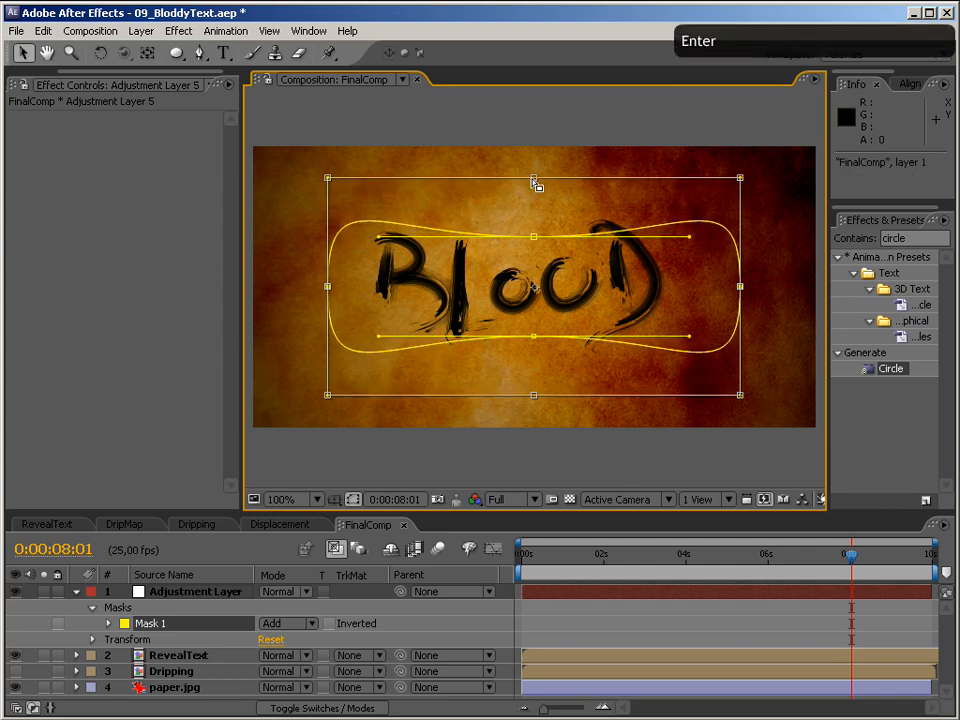
click(799, 470)
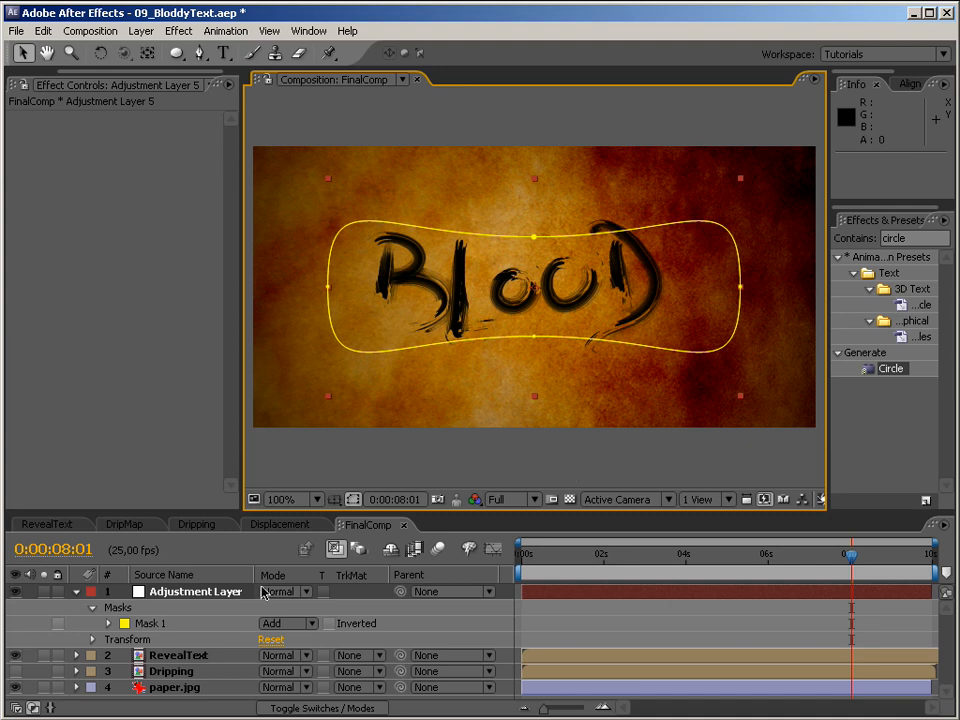
Step: Set Mask 1's feather to 200 pixels and its mode to Subtract
click(110, 624)
click(284, 656)
text(20)
key(Return)
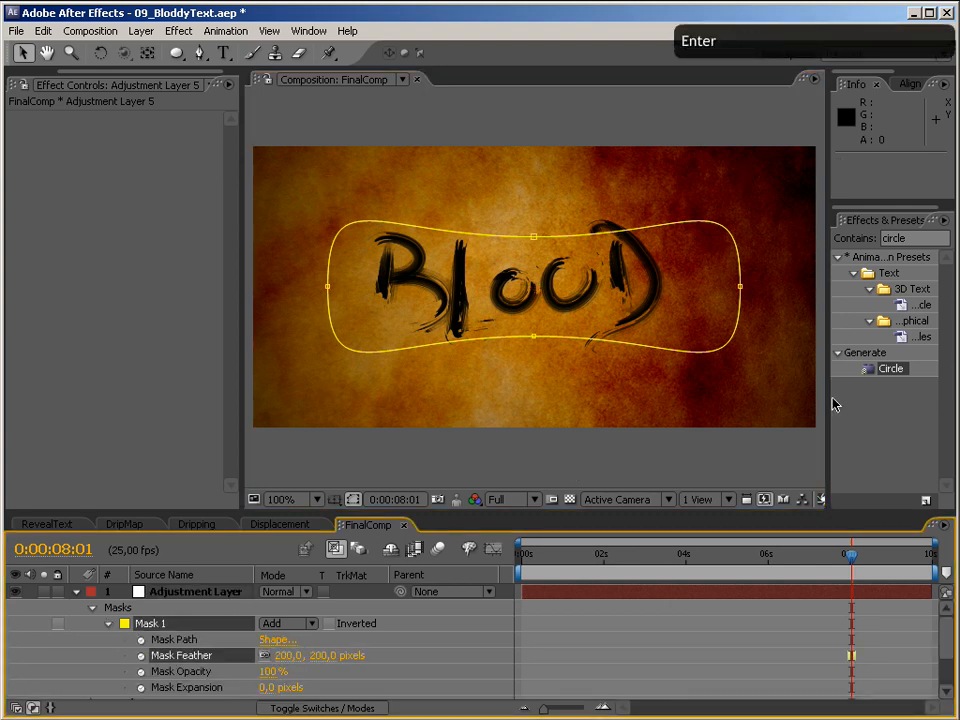
click(285, 623)
click(290, 638)
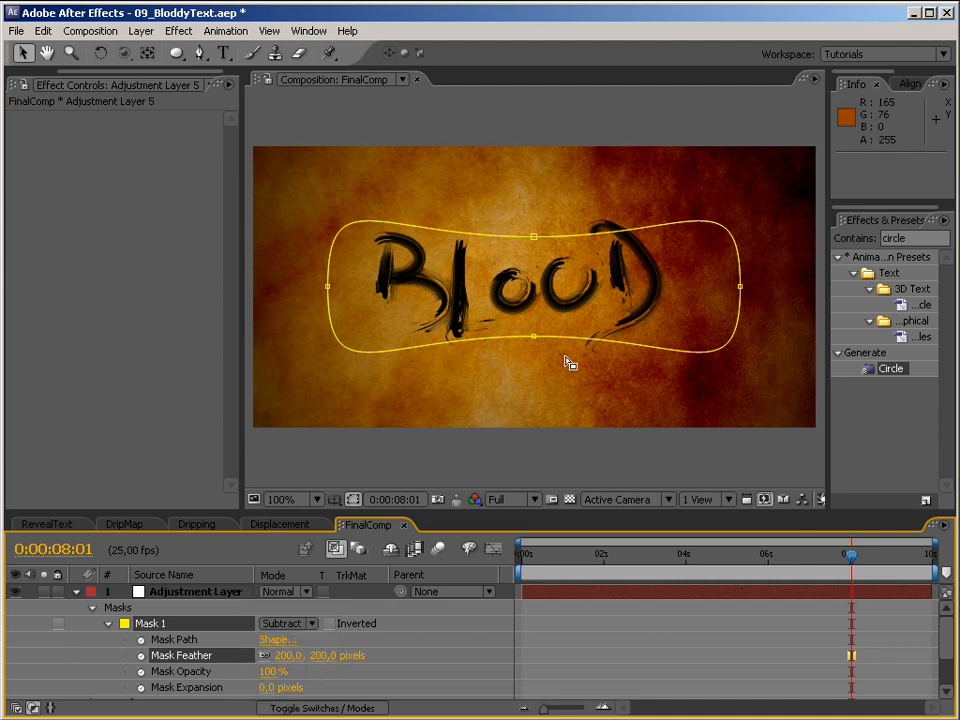
click(75, 597)
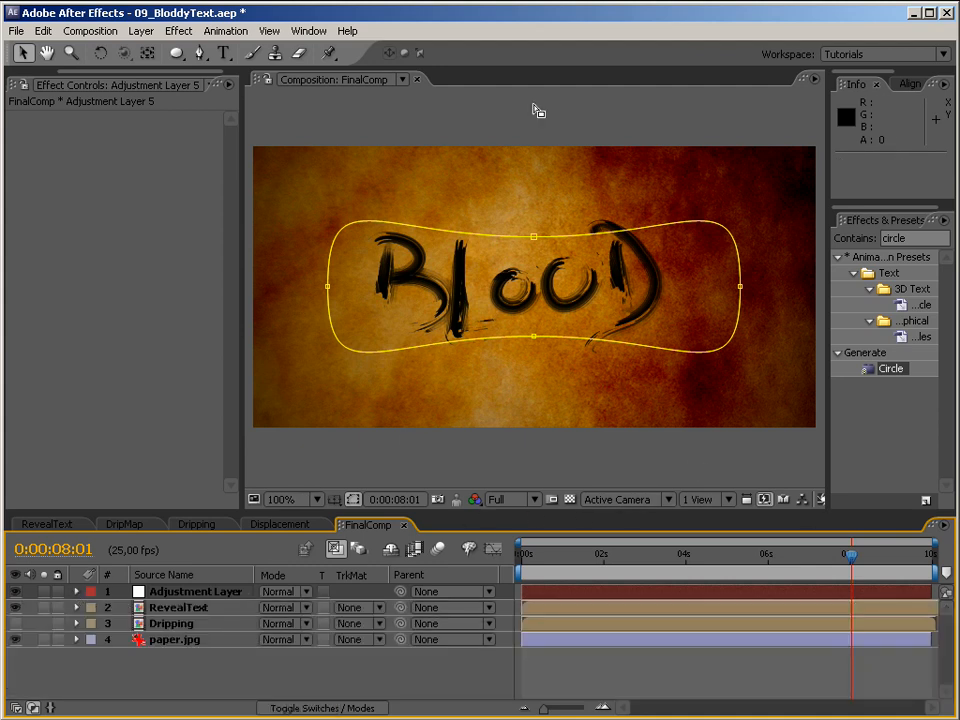
Step: Apply the Curves effect to the adjustment layer and pull the RGB curve's midpoint down to darken the outer area
double_click(893, 238)
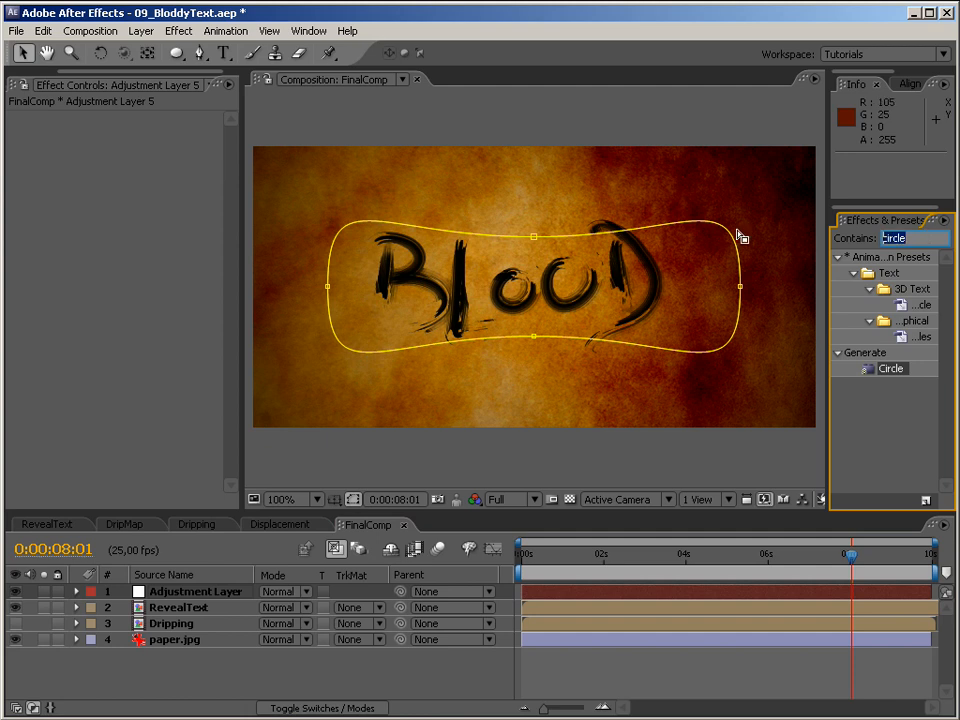
text(curves)
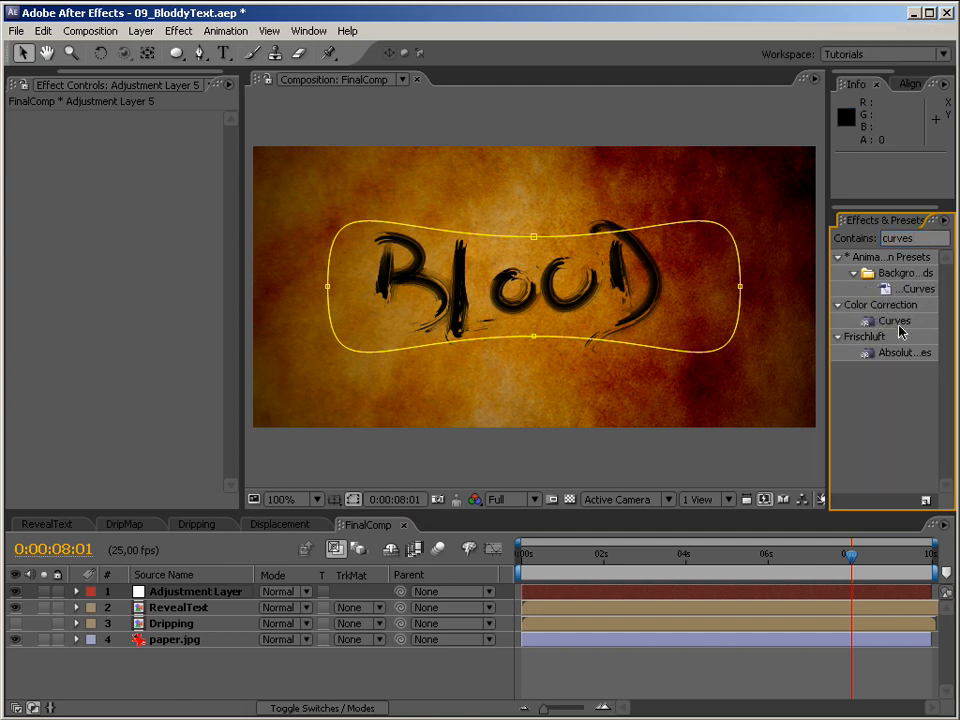
drag(876, 321, 192, 327)
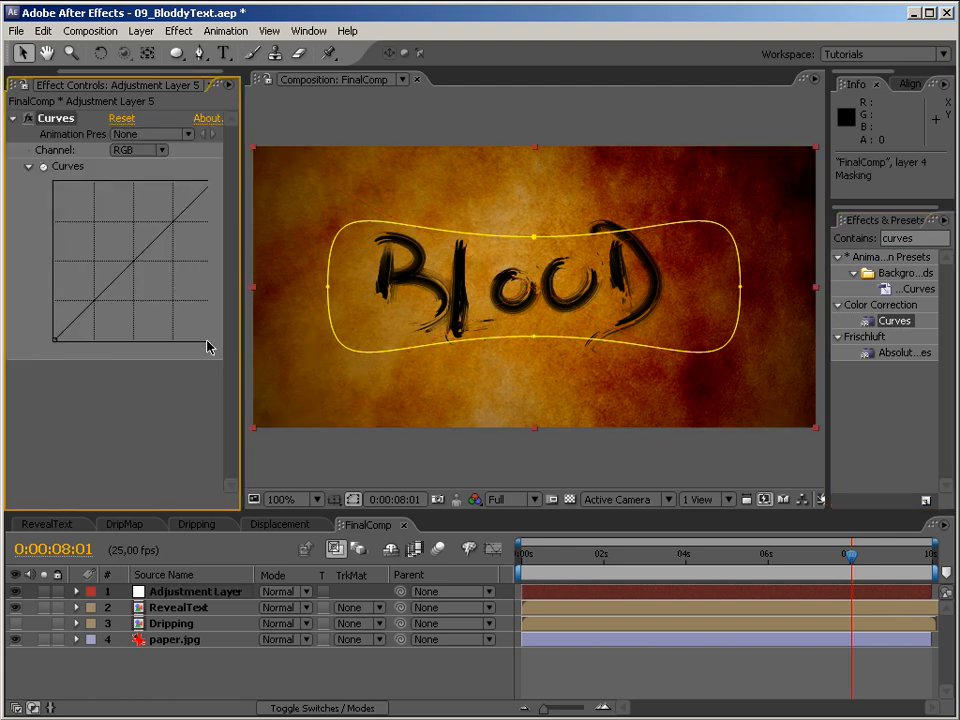
drag(240, 250, 282, 251)
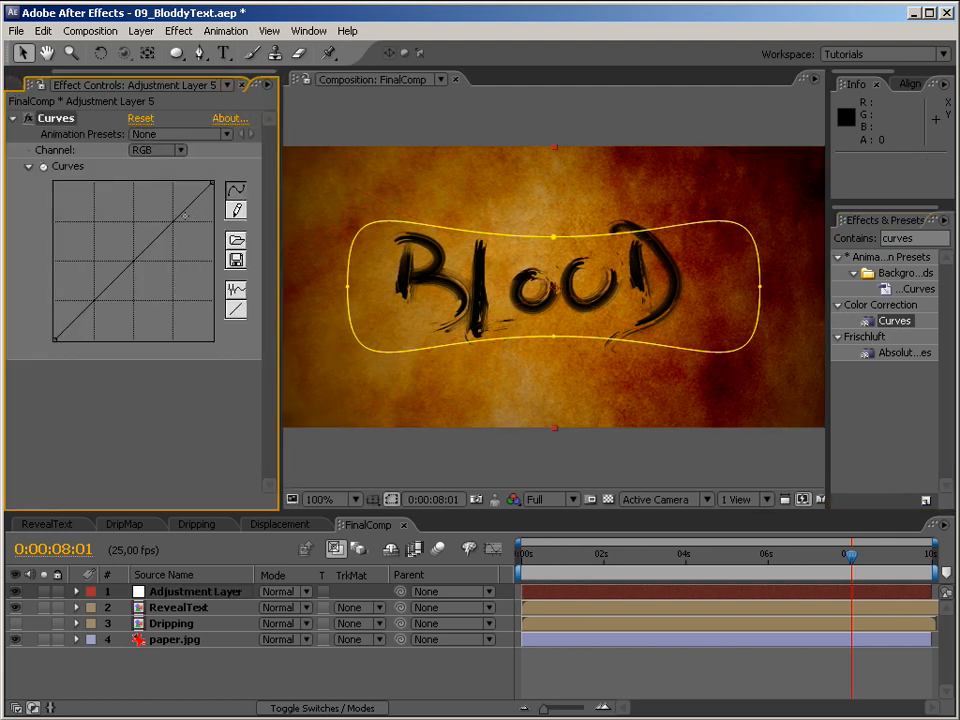
drag(134, 260, 150, 277)
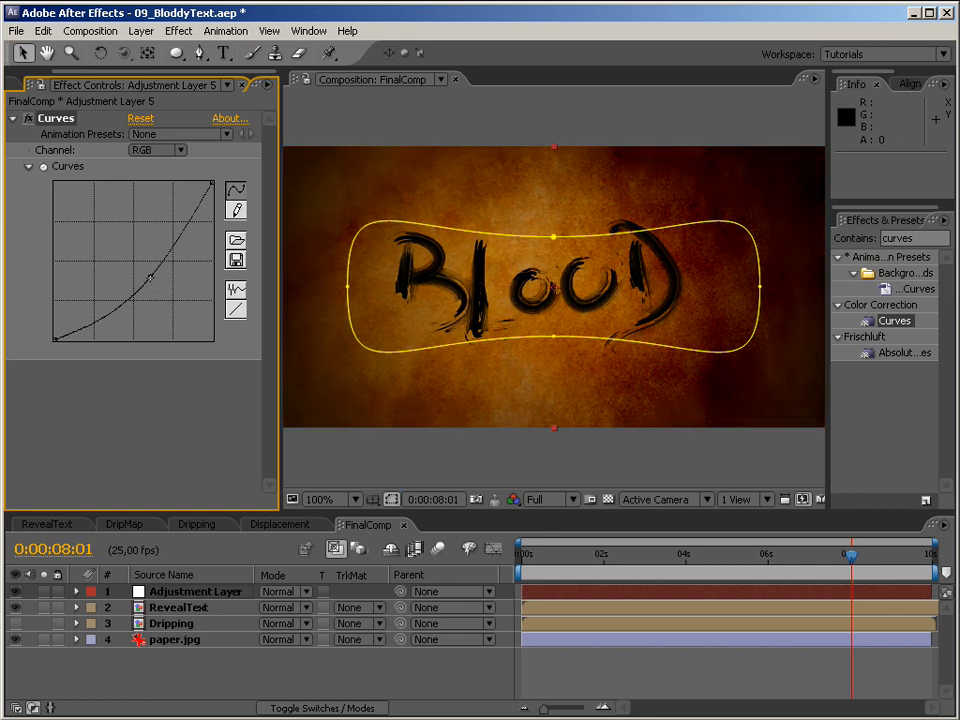
Step: Find the Fast Blur effect, apply it to the adjustment layer and enable Repeat Edge Pixels
drag(920, 238, 825, 241)
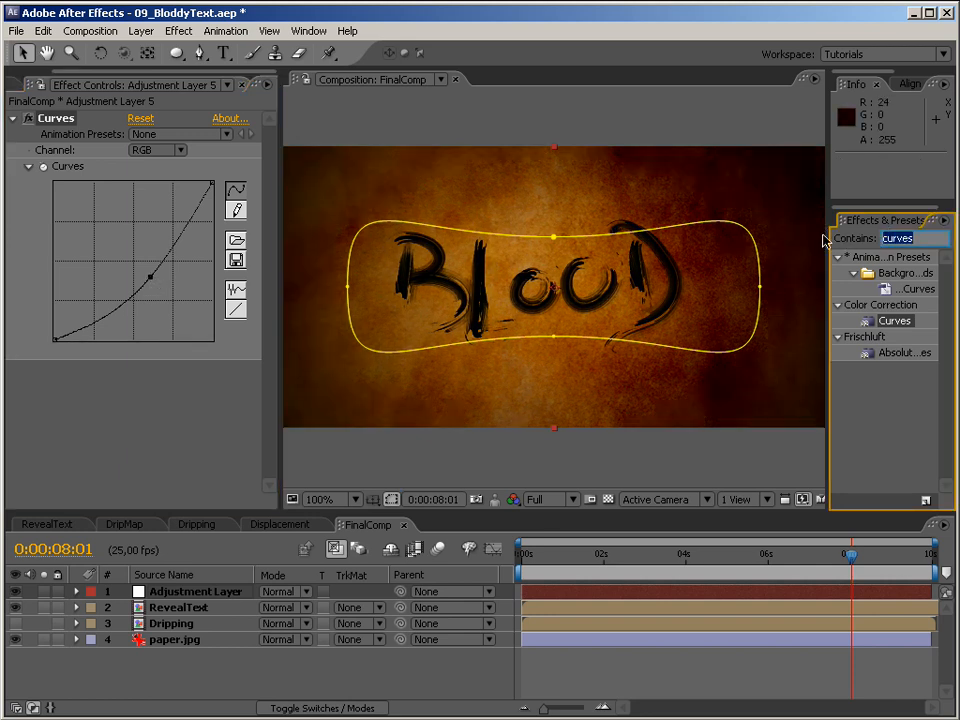
text(fast b)
drag(897, 292, 216, 437)
click(134, 431)
Step: Try Fast Blur blurriness values of 50 and 20, and settle on 10
click(135, 399)
text(5)
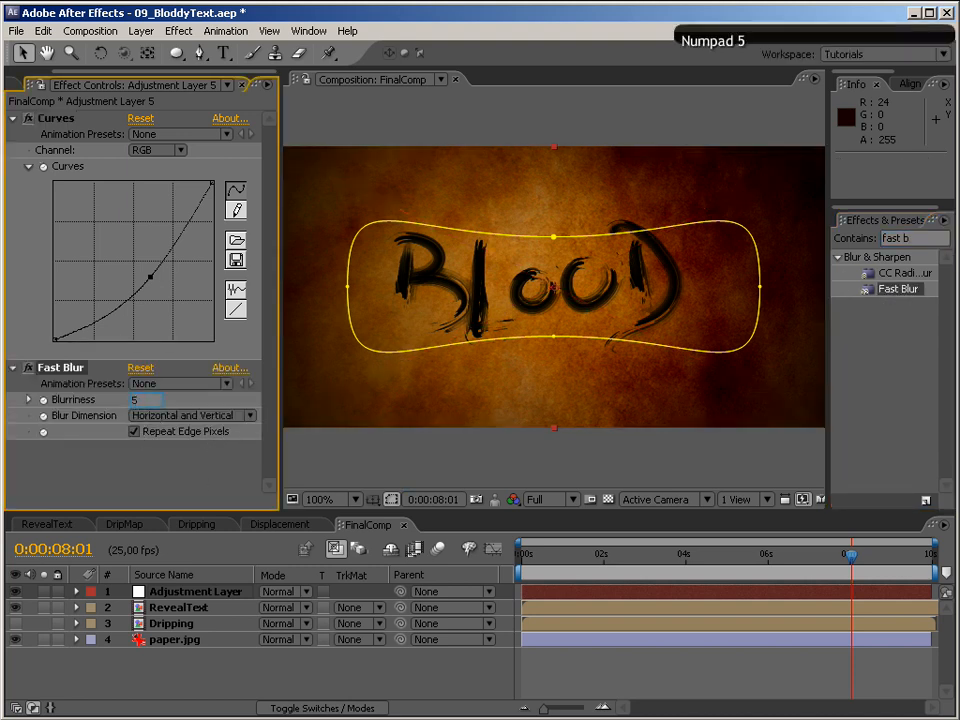
text(0)
key(Return)
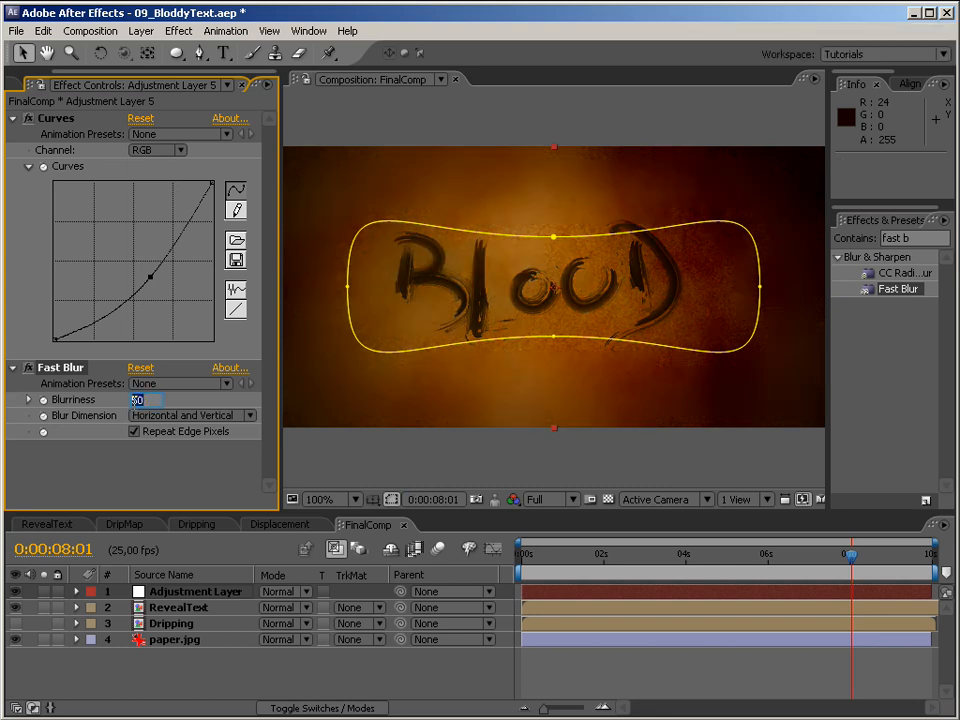
key(Return)
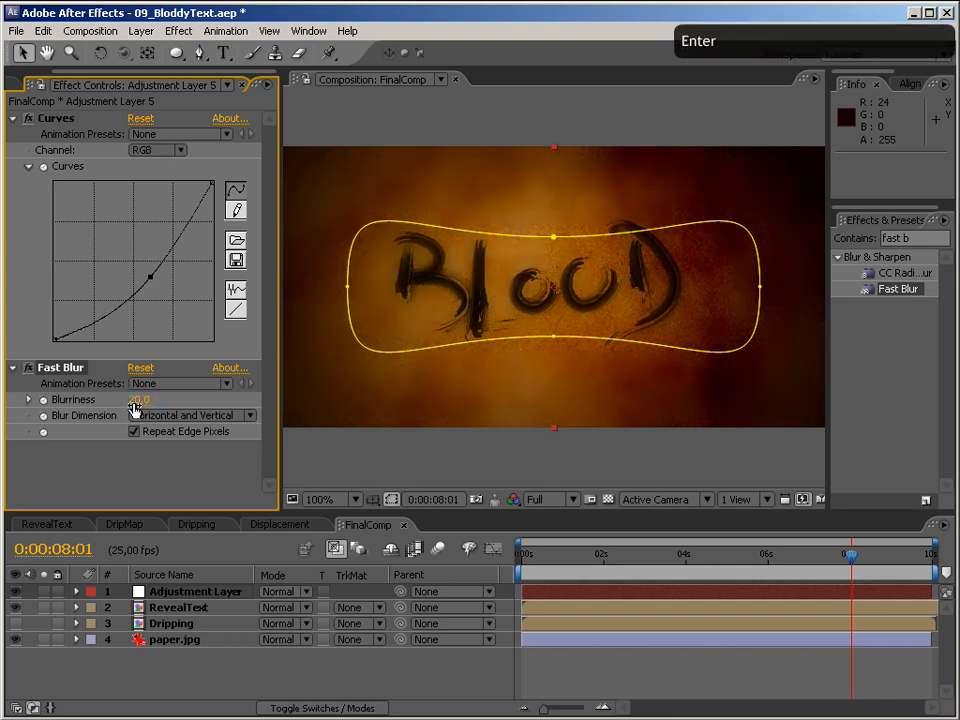
text(120)
key(BackSpace)
key(BackSpace)
text(0)
key(Return)
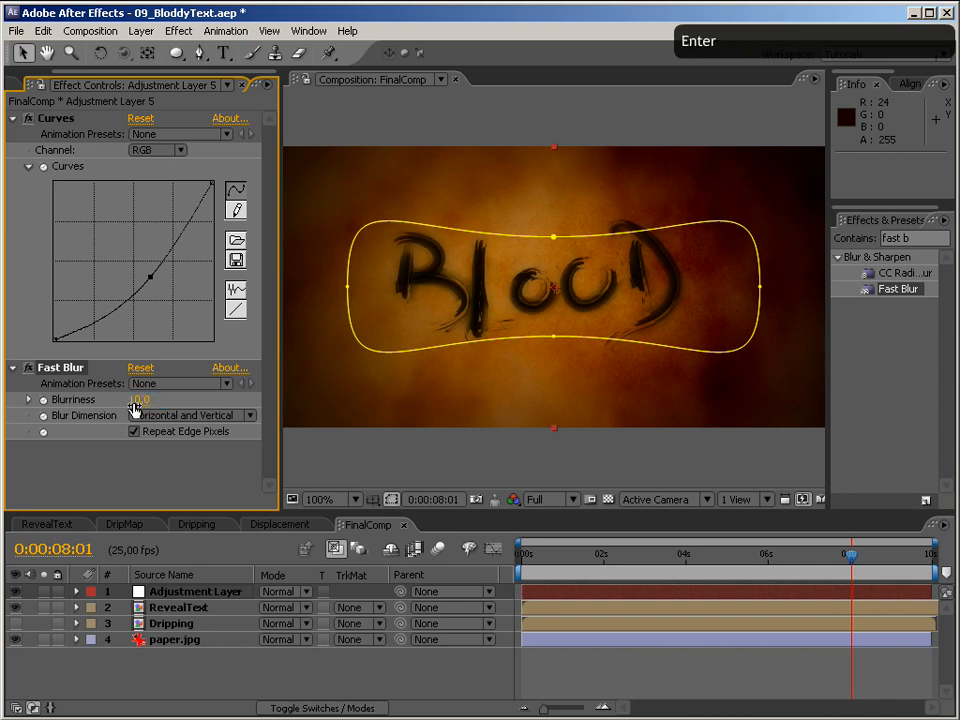
click(632, 470)
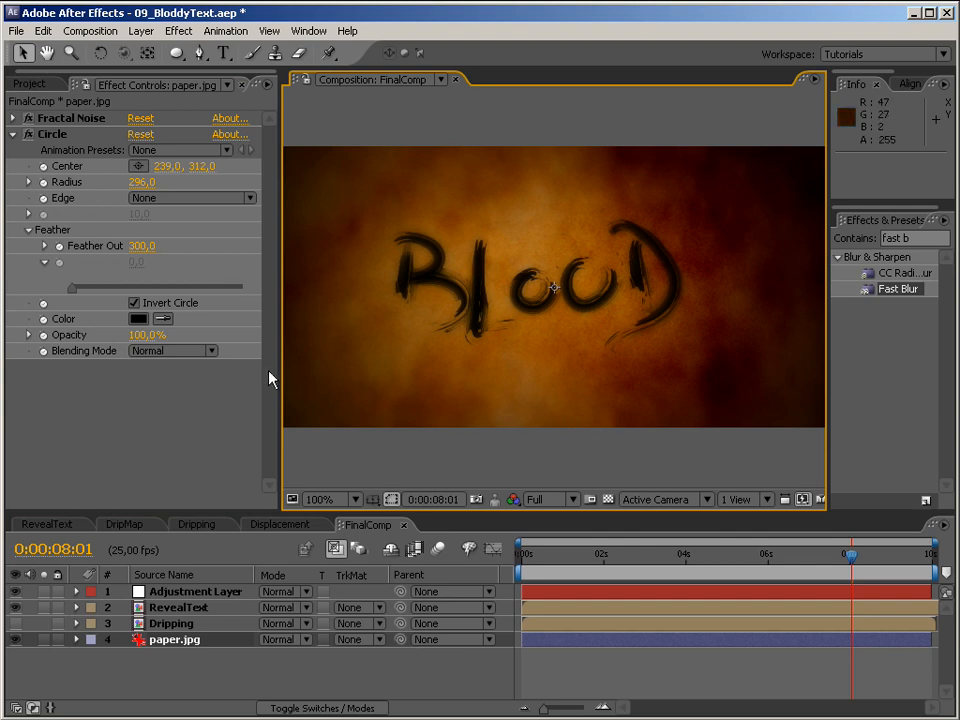
Step: Find the Fill effect and apply it to the RevealText layer with its default red colour
drag(280, 375, 230, 366)
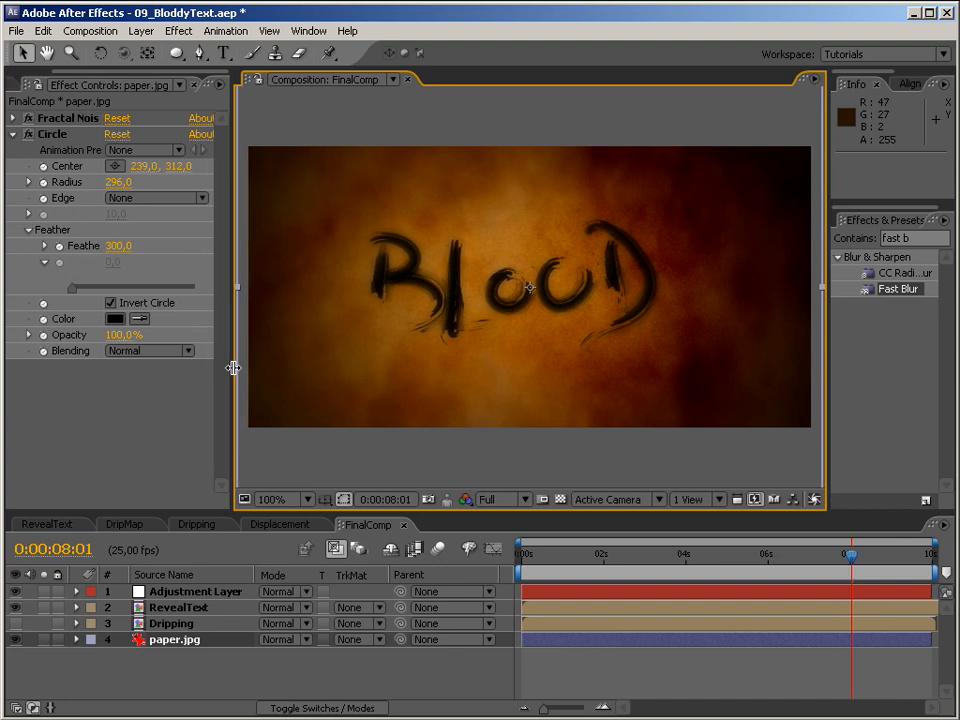
click(119, 456)
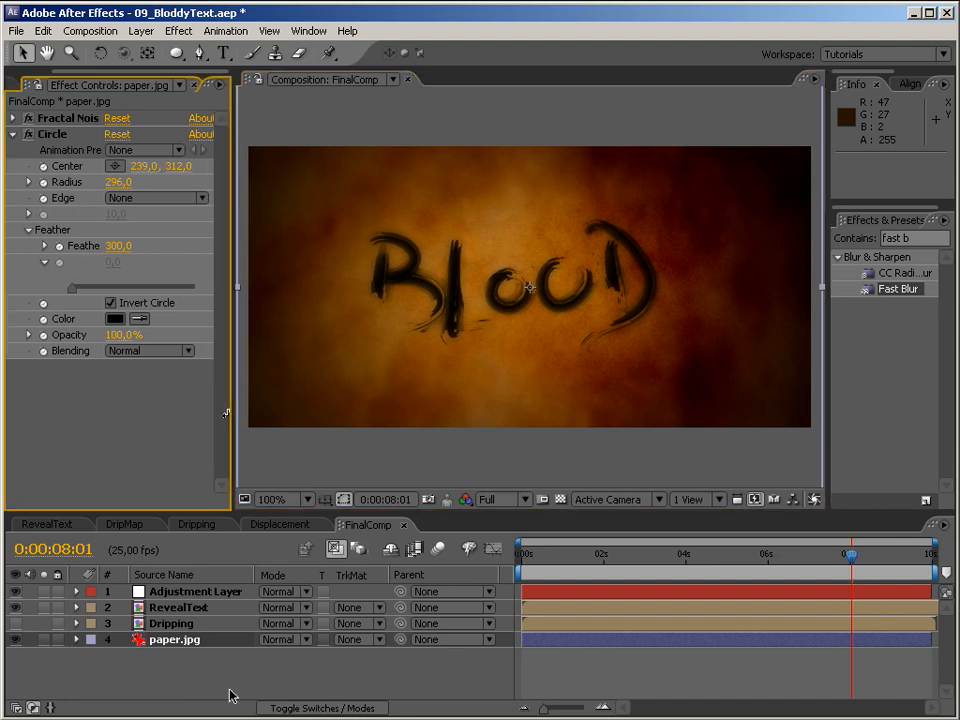
click(187, 609)
drag(922, 238, 784, 238)
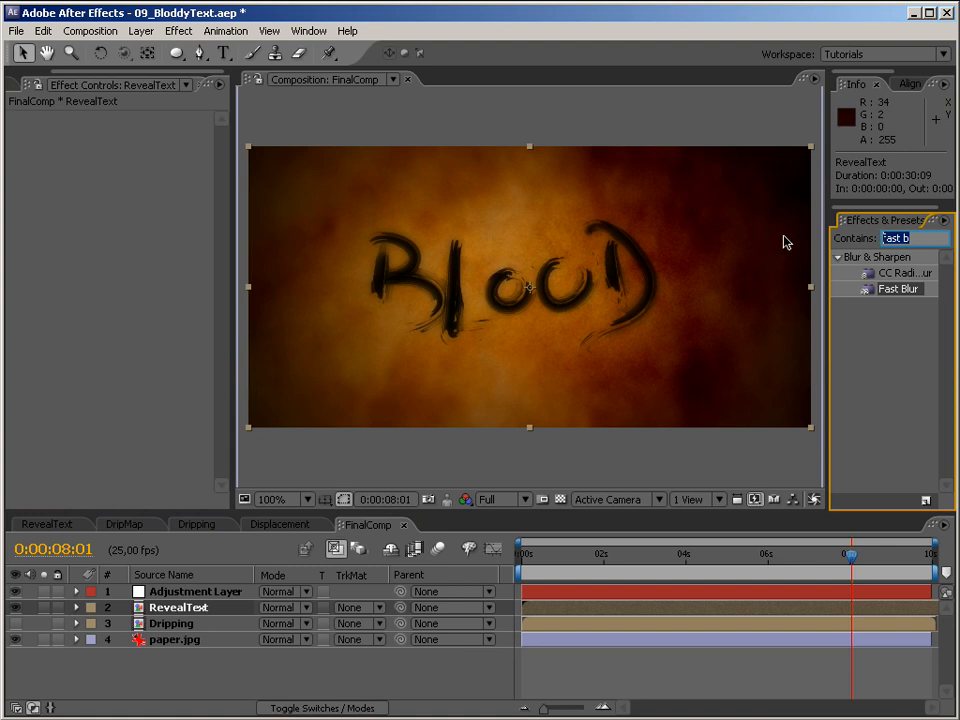
text(fill)
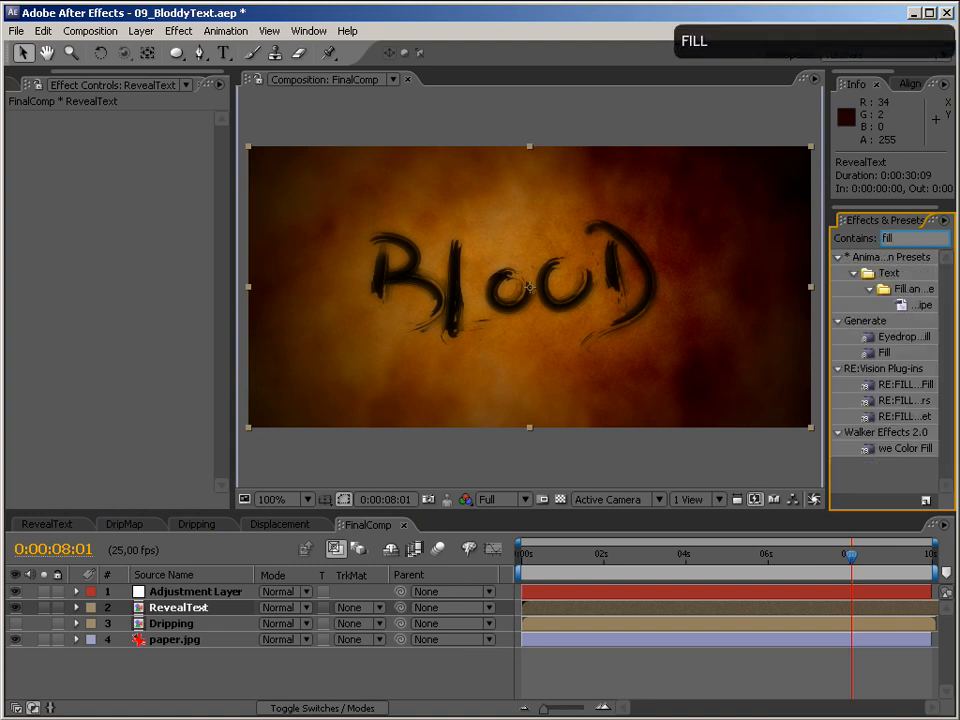
click(883, 352)
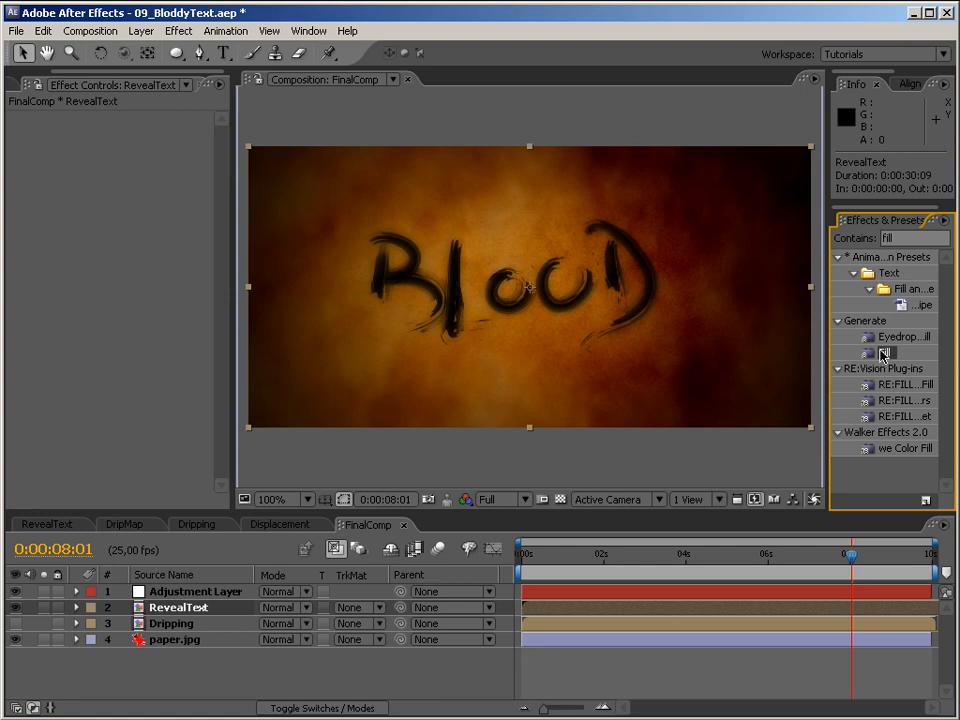
double_click(883, 352)
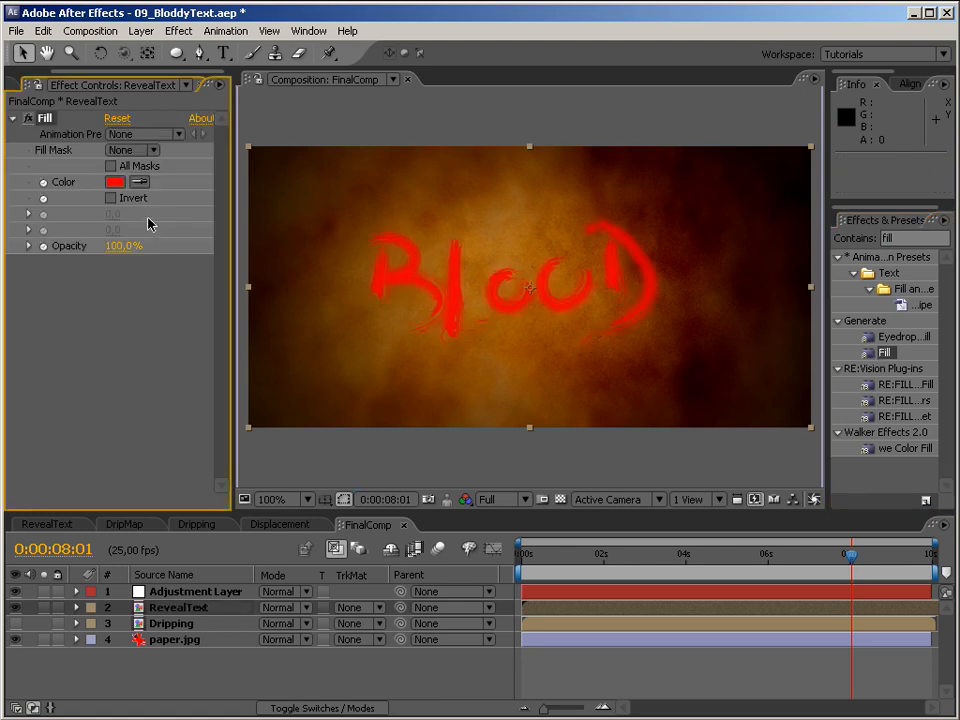
Step: Set the RevealText layer's blending mode to Multiply
click(282, 607)
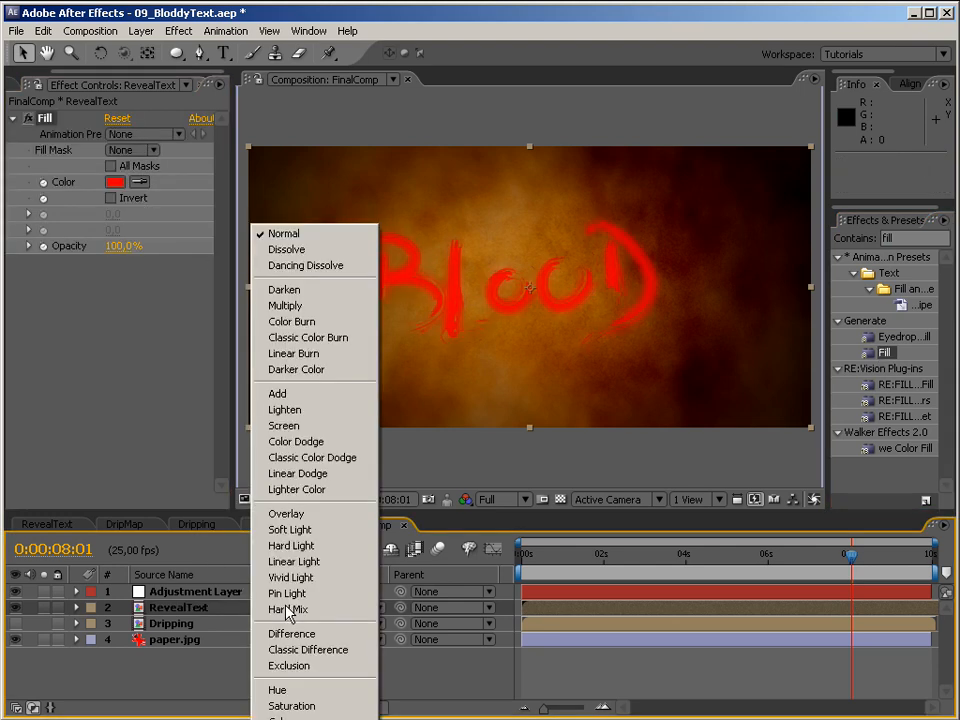
click(290, 306)
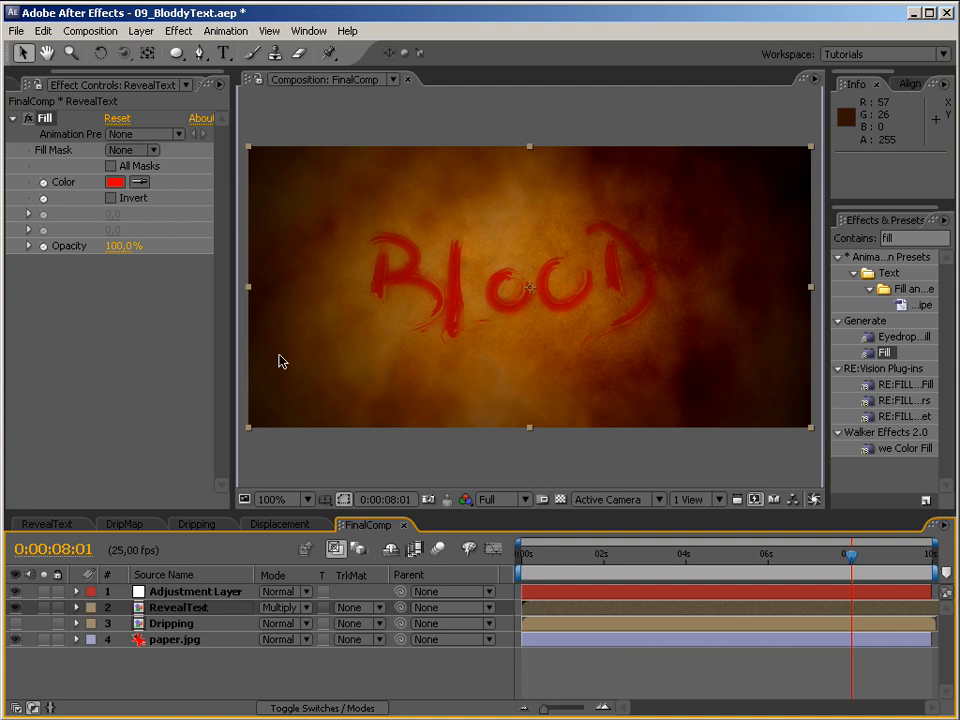
click(154, 311)
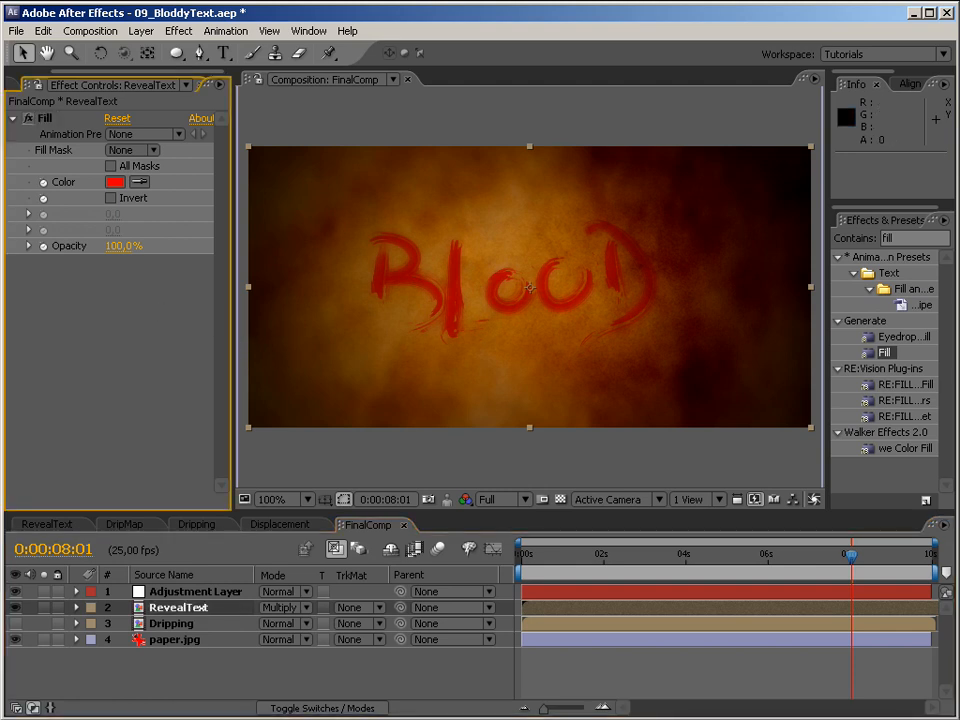
Step: Find the Fractal Noise effect, apply it to the RevealText layer, and set its blending mode to Multiply after trying Overlay
key(ctrl+5)
text(fract)
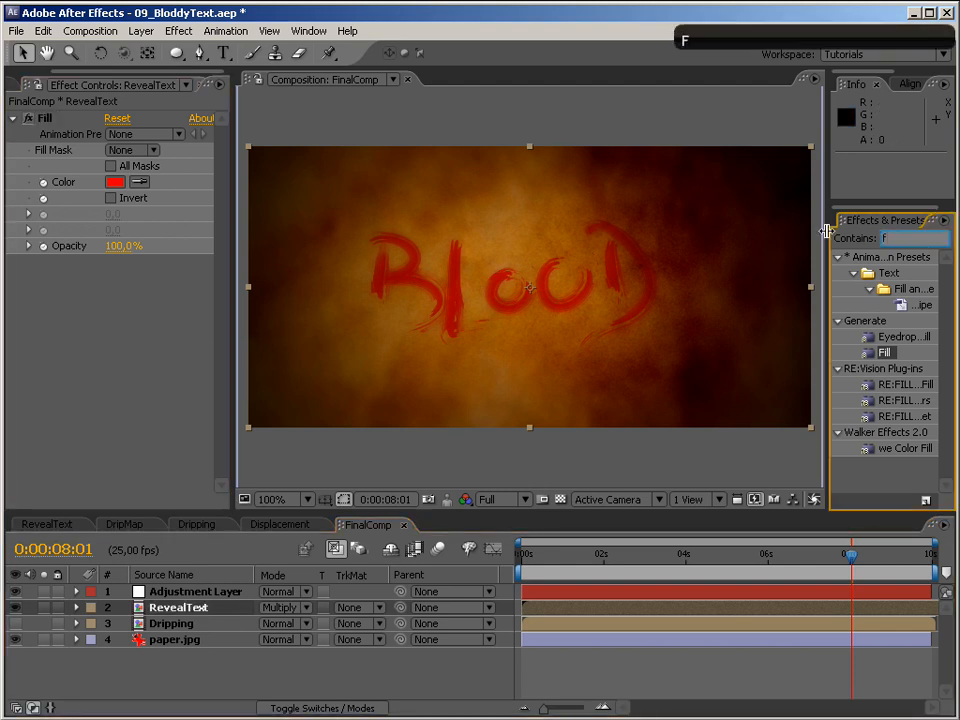
drag(868, 417, 148, 345)
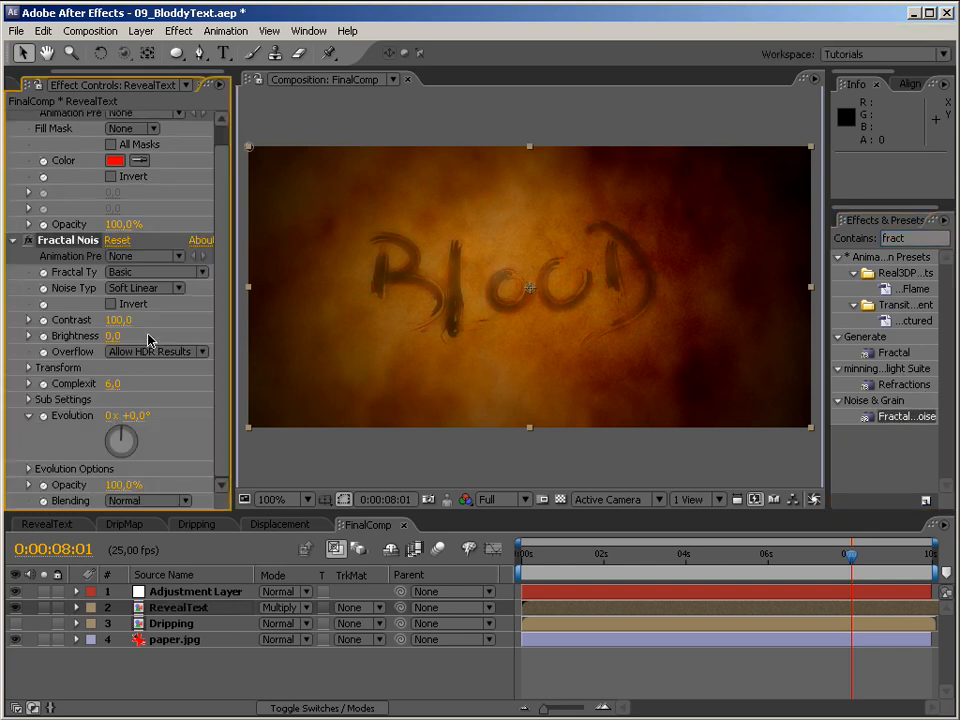
click(155, 501)
click(150, 573)
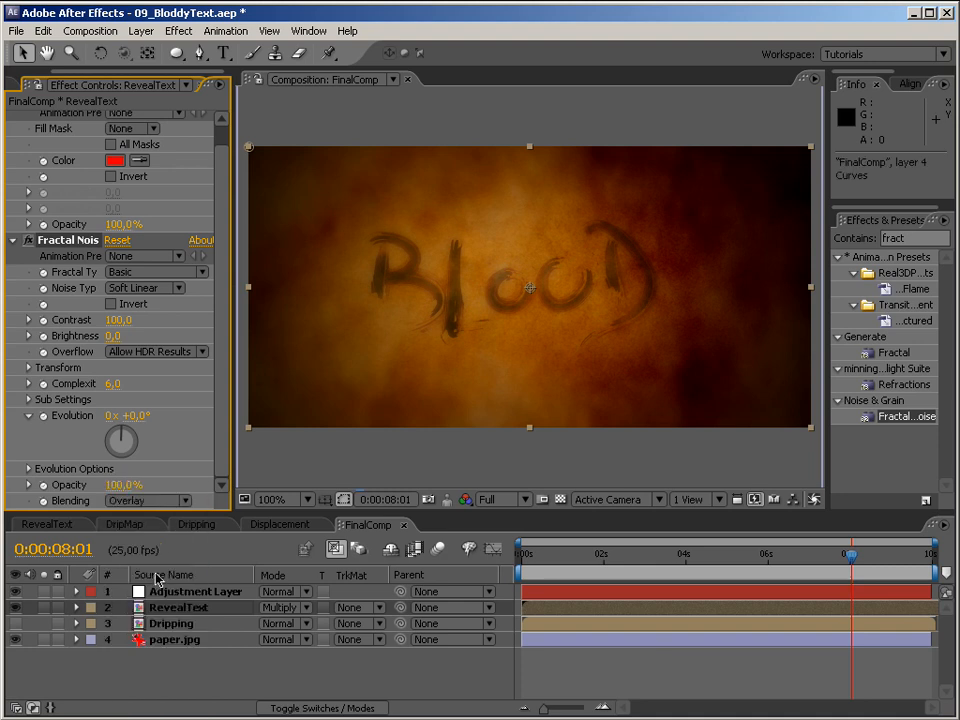
click(182, 501)
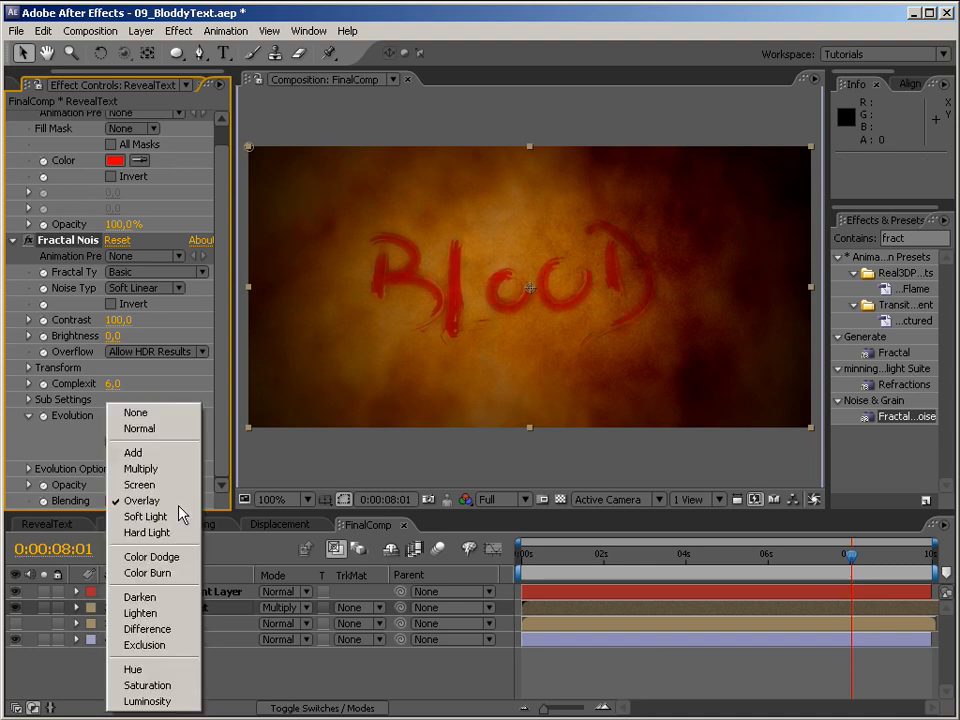
click(168, 469)
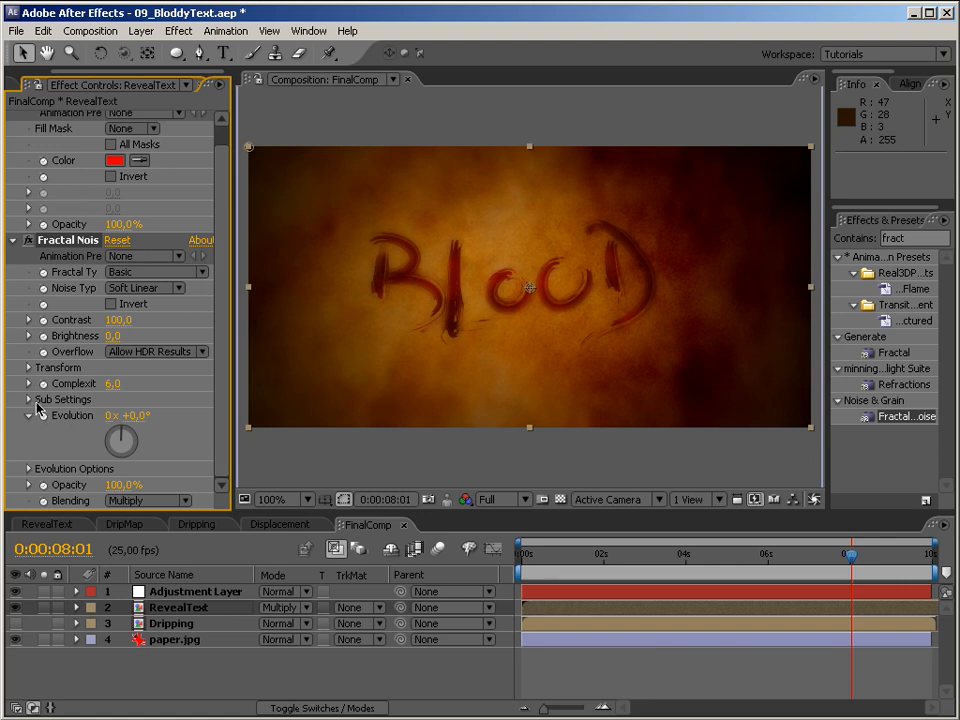
Step: Set the RevealText layer's Fractal Noise contrast to 130 and brightness to -23, then collapse the Fill effect
click(28, 368)
drag(171, 463, 145, 443)
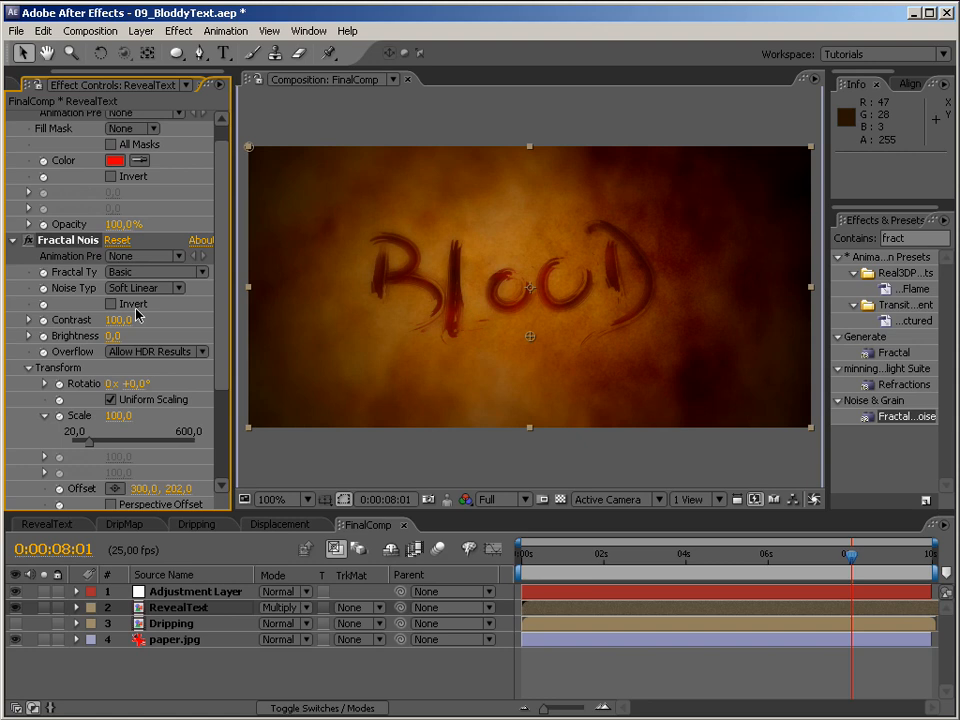
drag(163, 322, 189, 326)
drag(115, 341, 93, 338)
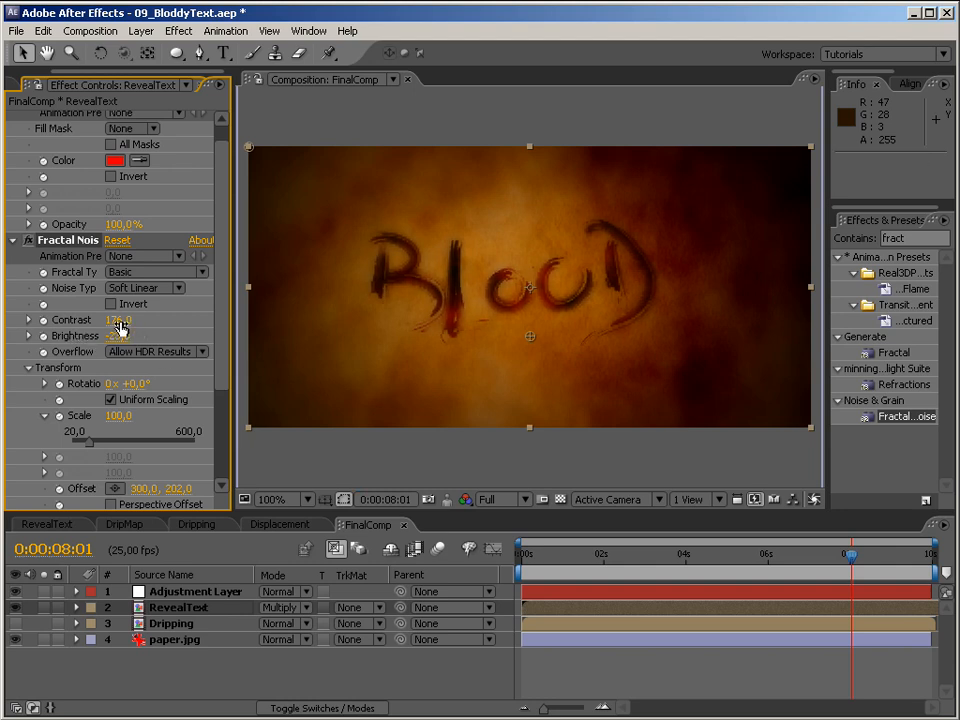
drag(92, 320, 80, 320)
scroll(110, 180, up, 1)
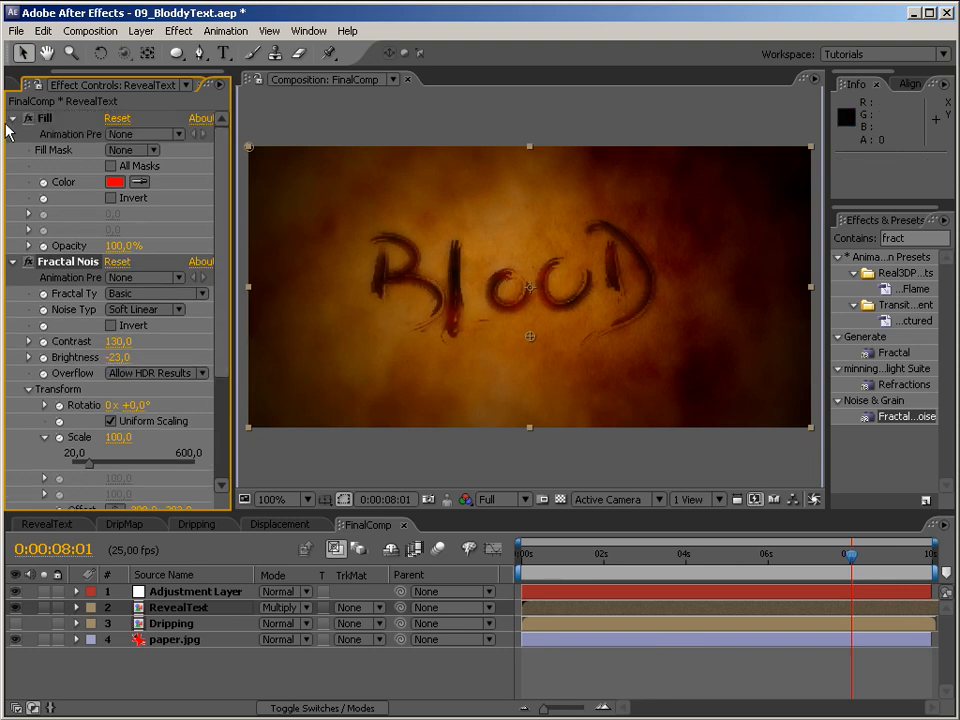
click(13, 119)
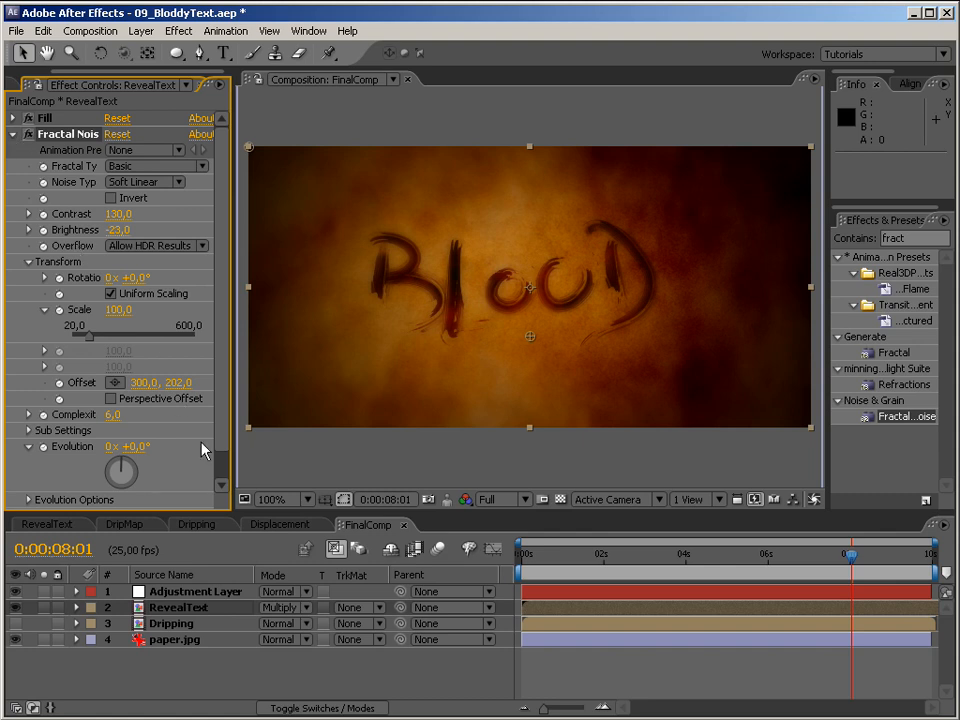
Step: Animate the RevealText layer's Fractal Noise offset from 300, 148 at the first frame to 300, 305 at 0:00:09:24
click(526, 558)
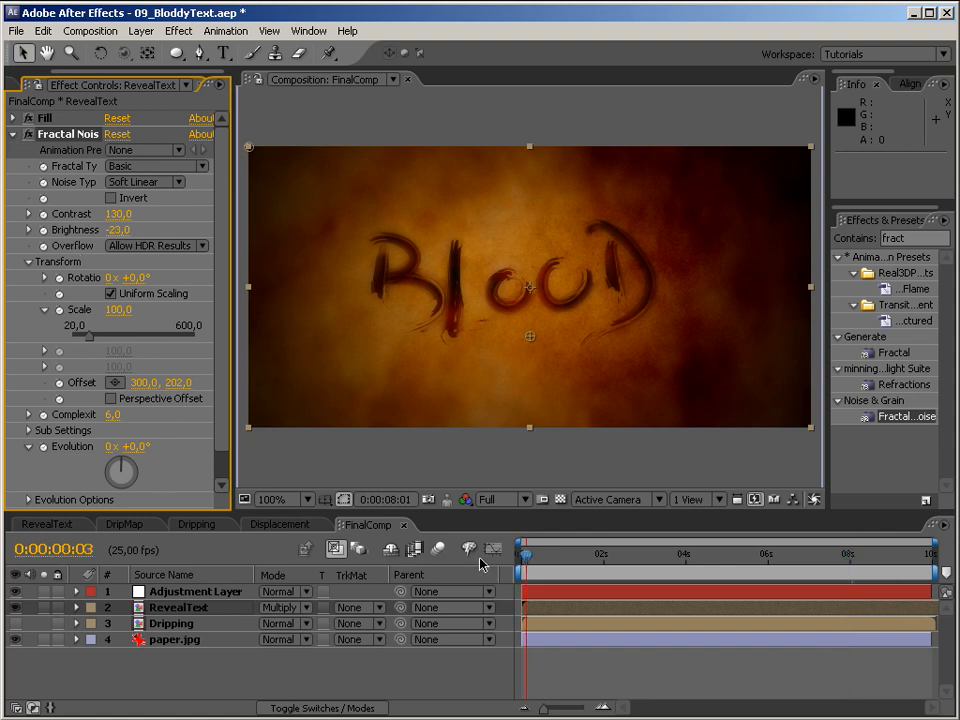
click(421, 567)
key(Home)
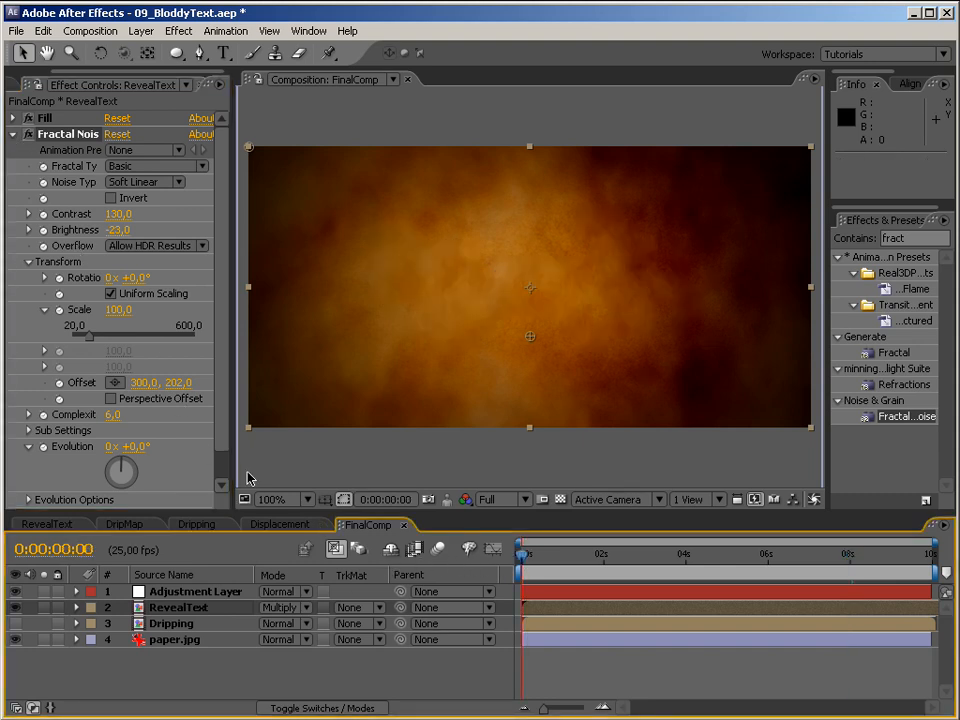
drag(531, 337, 533, 291)
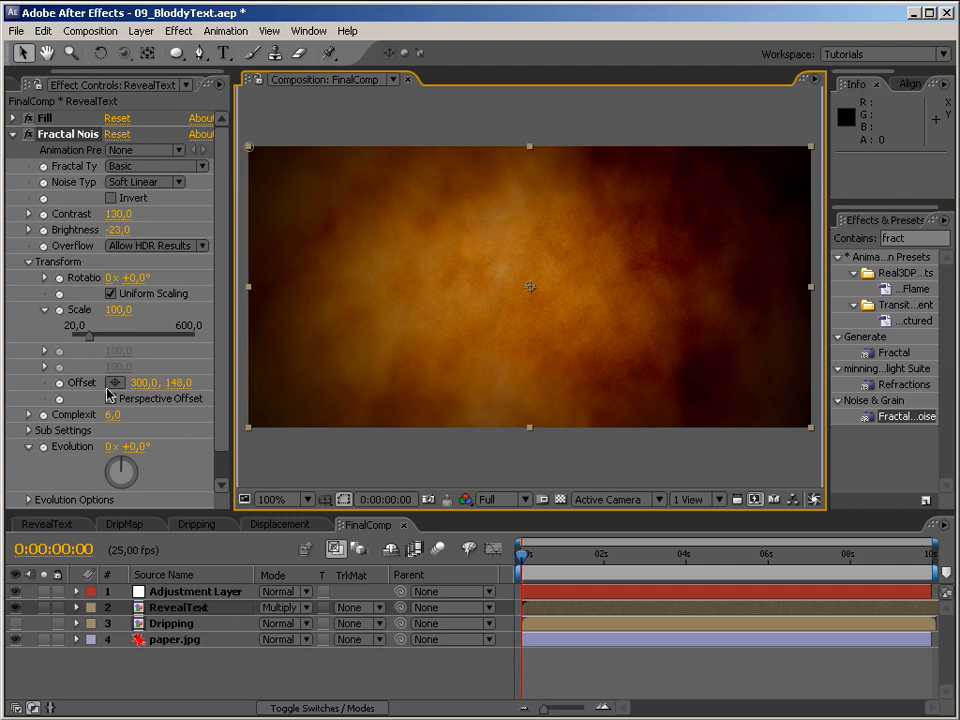
click(58, 383)
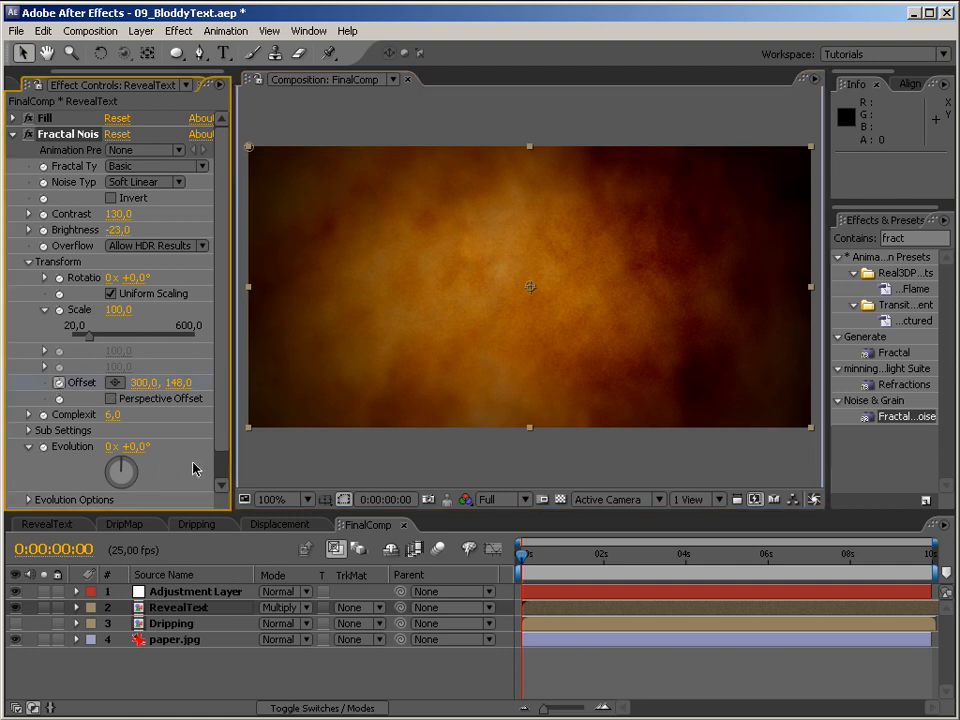
drag(582, 566, 930, 560)
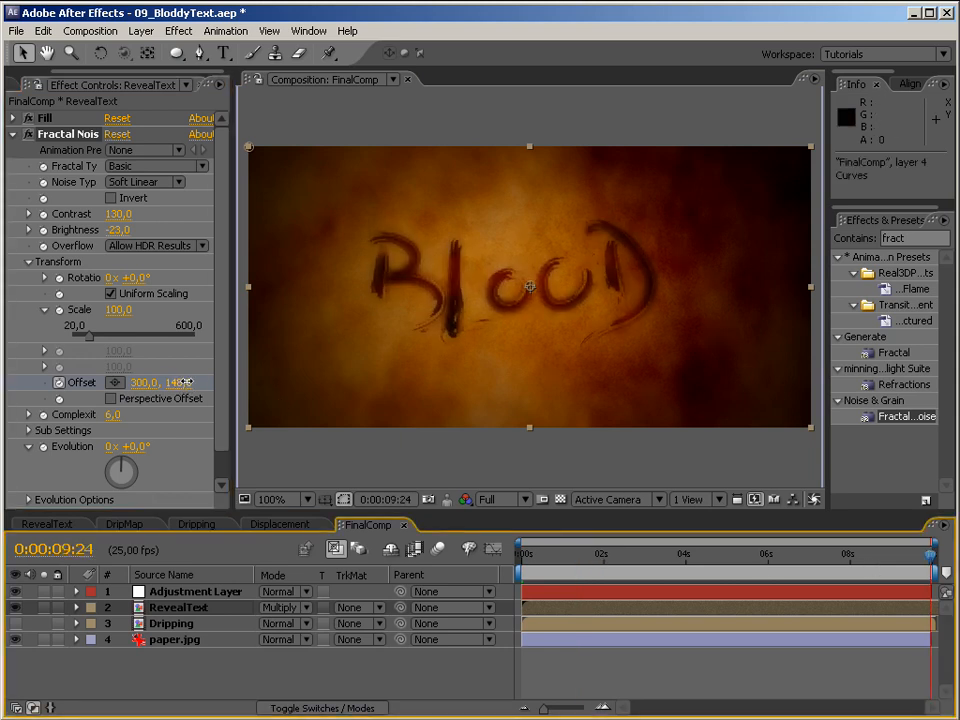
drag(222, 380, 335, 380)
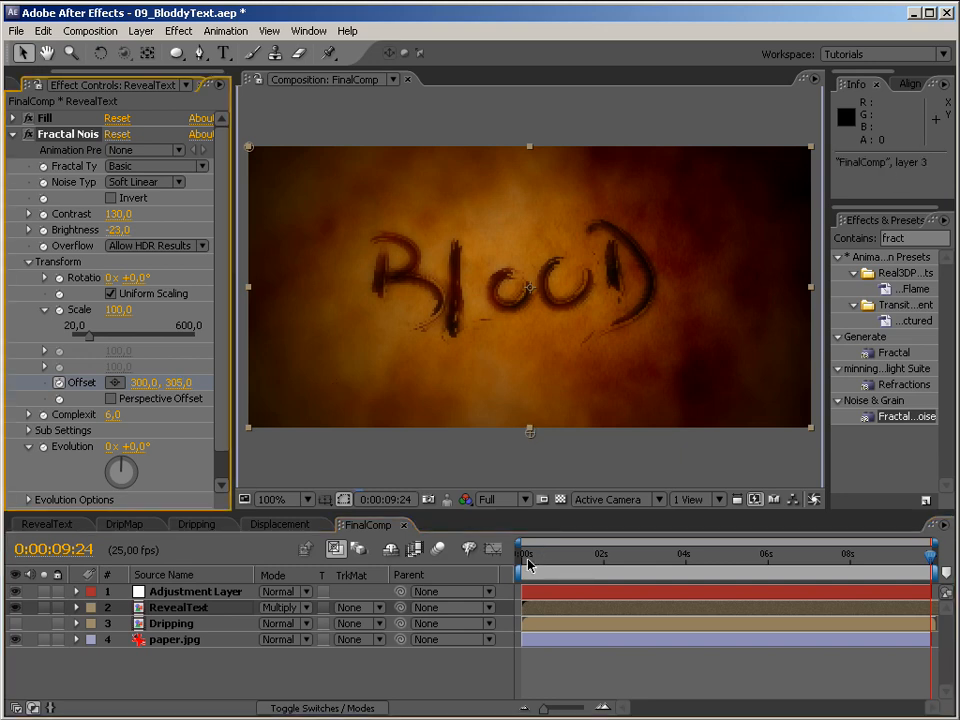
Step: Preview the animated noise on the text from the start of the composition
key(Home)
click(463, 565)
key(KP_0)
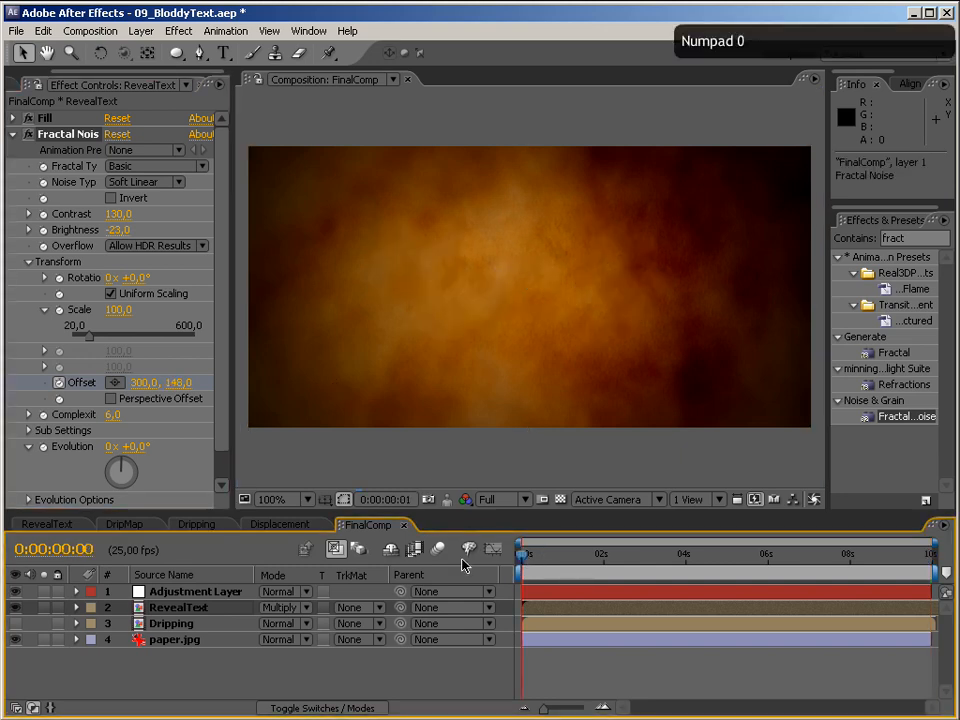
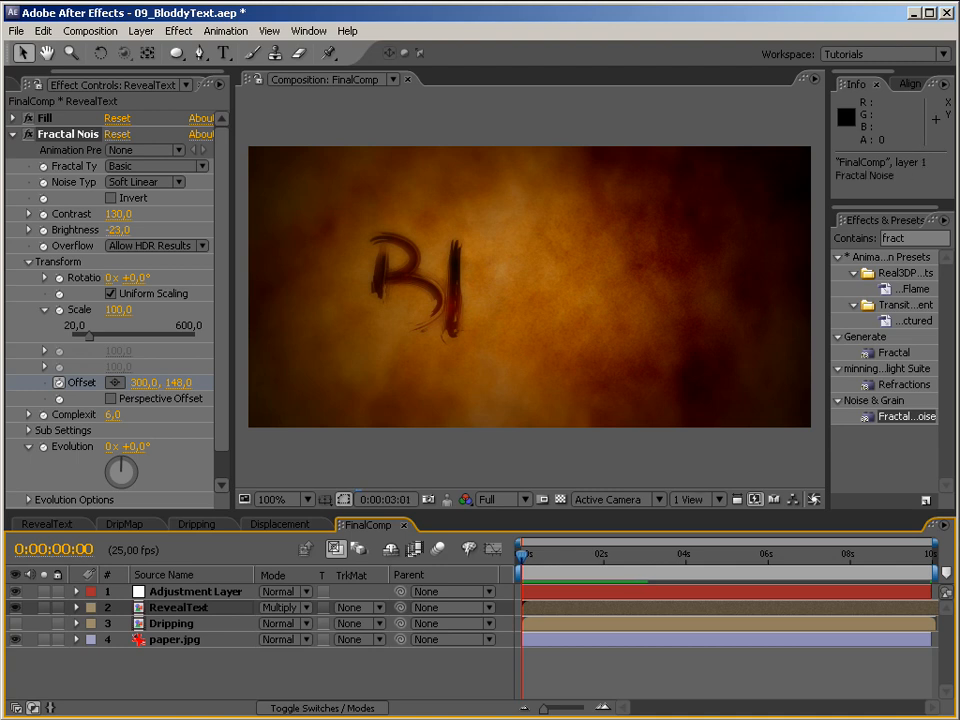
key(KP_0)
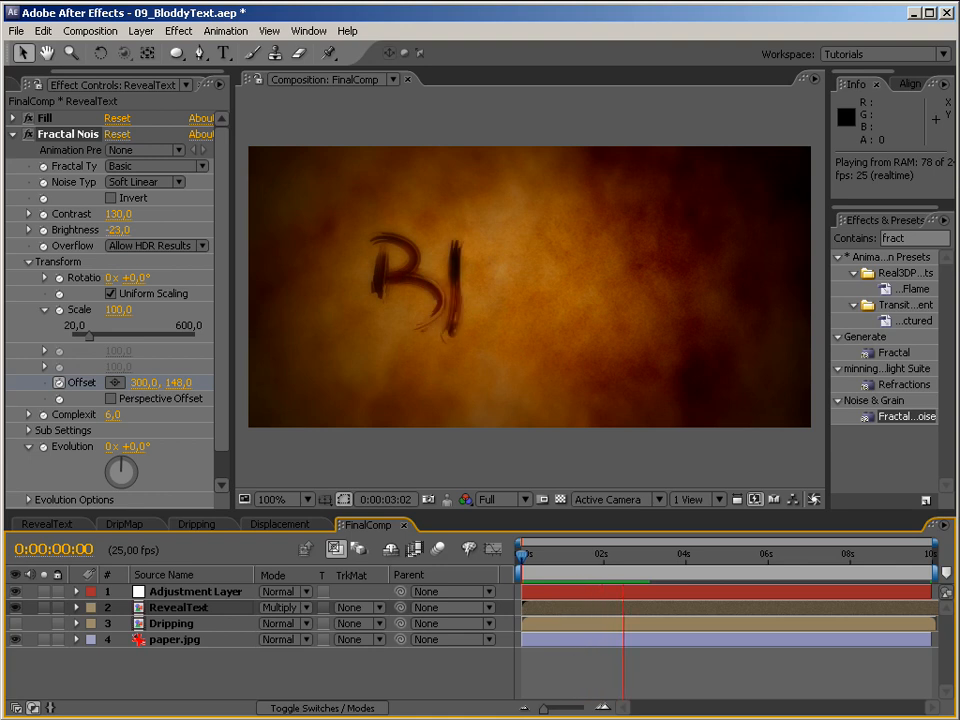
key(KP_0)
Step: Make the Dripping layer visible and move the current time to 0:00:03:13 to check the drips
drag(600, 555, 613, 558)
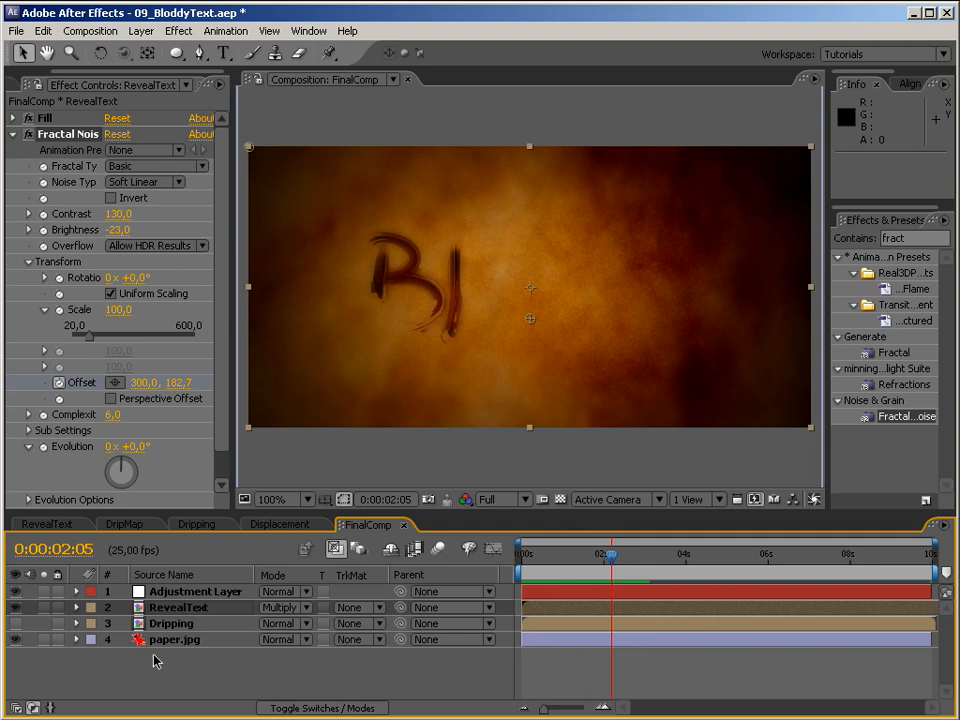
click(162, 623)
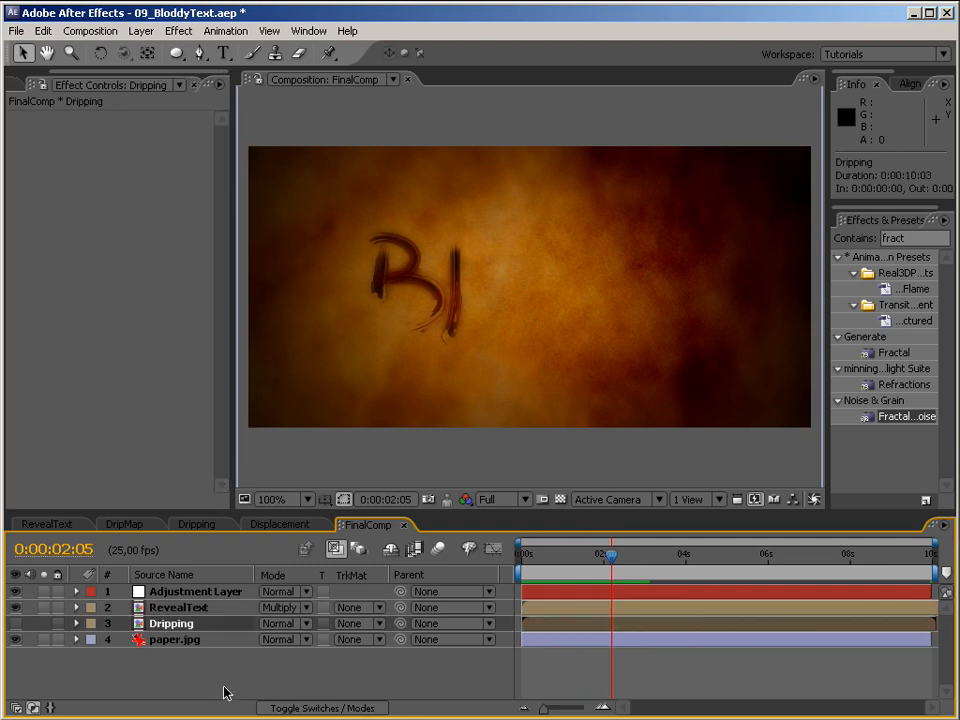
click(15, 623)
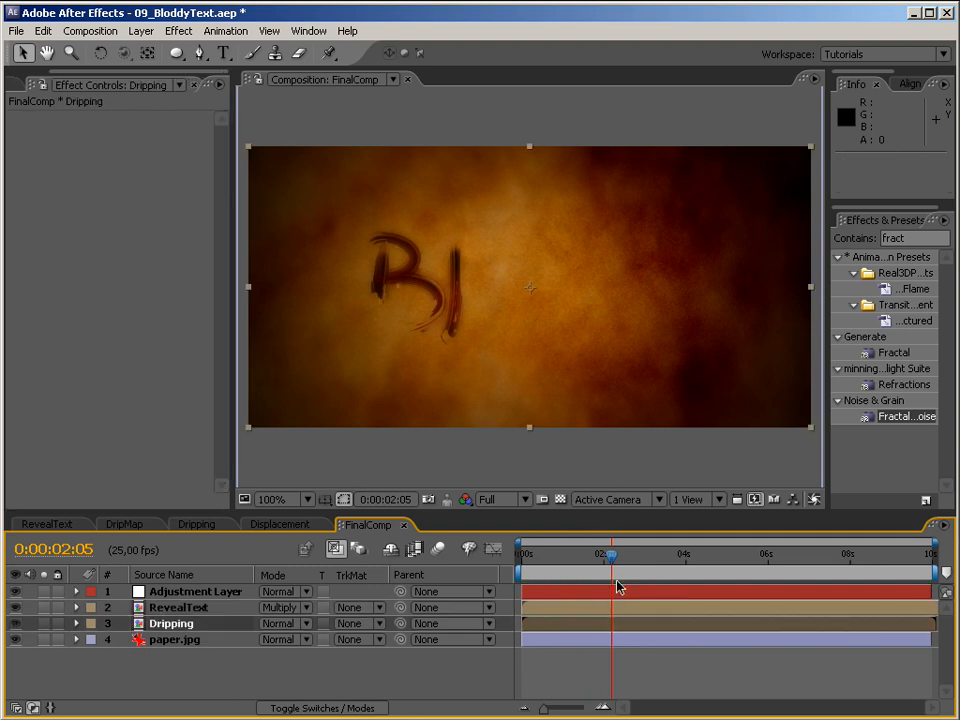
click(665, 556)
Step: Copy the Fill and Fractal Noise effects from the RevealText layer to the Dripping layer
click(187, 610)
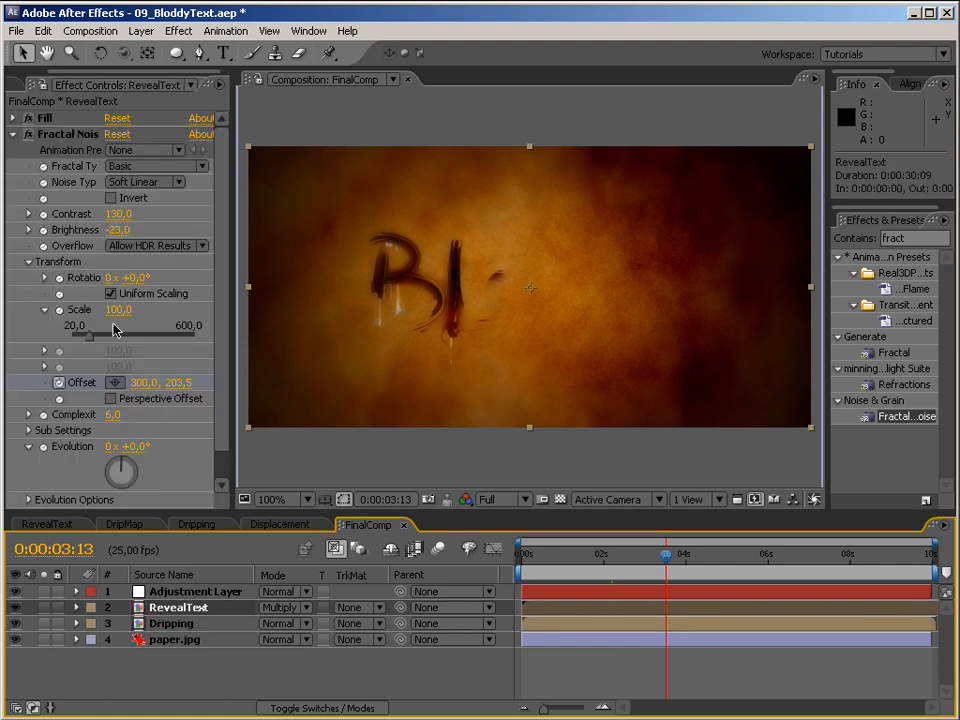
click(13, 134)
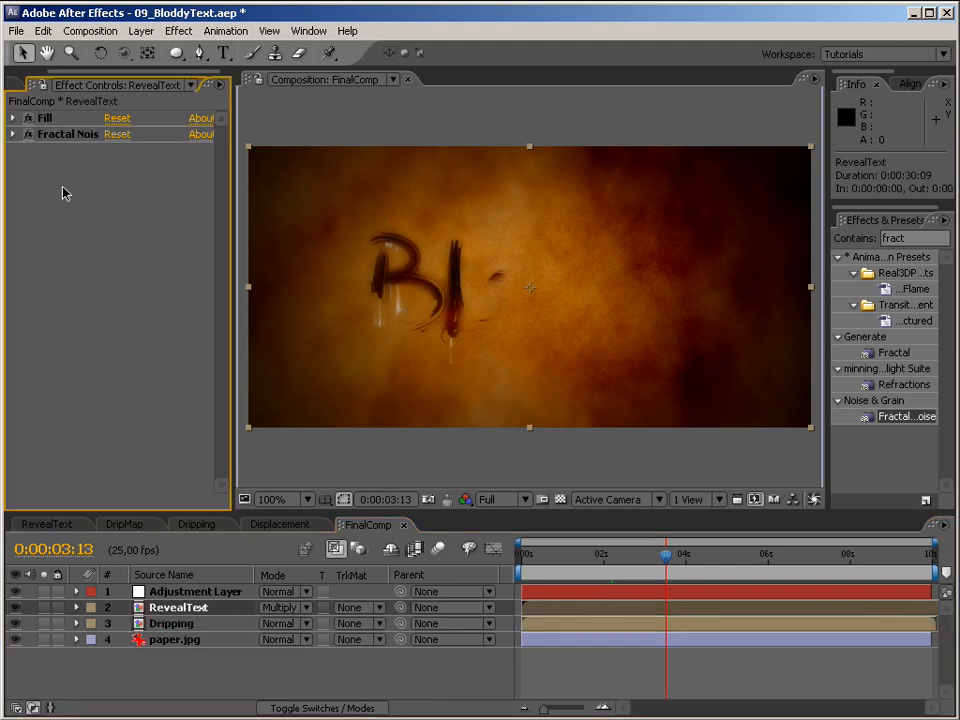
key(ctrl+a)
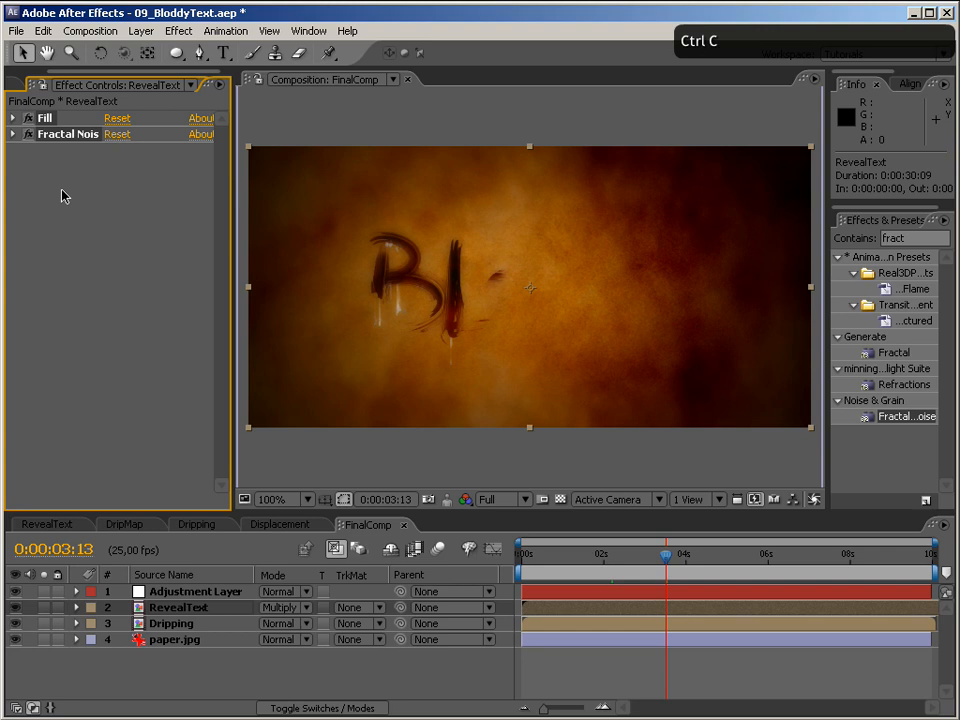
click(175, 623)
key(ctrl+v)
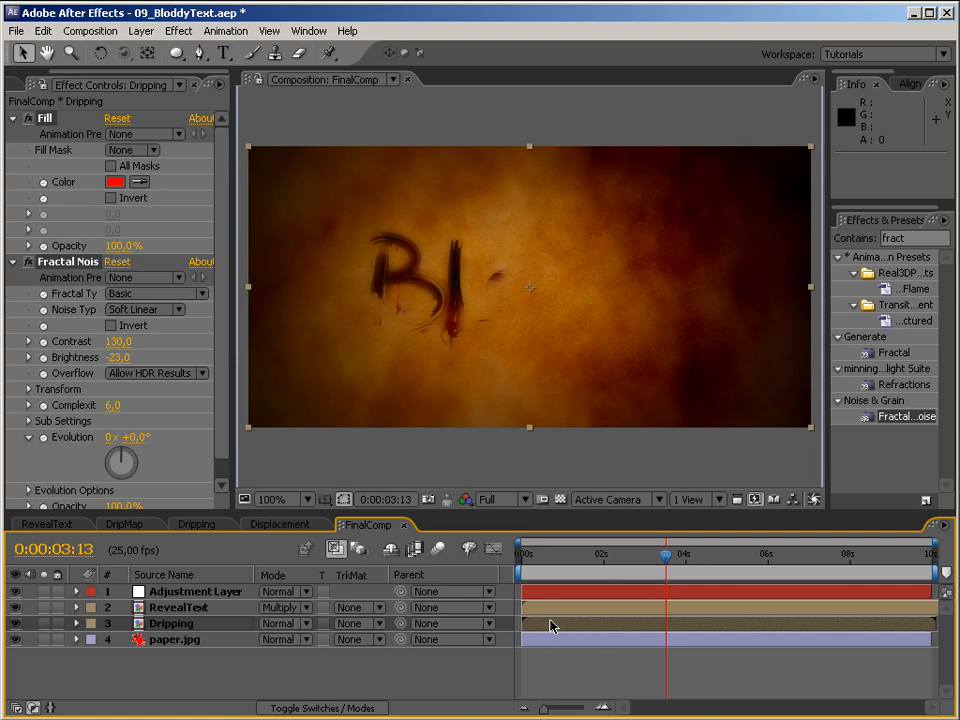
Step: Change the Dripping layer's Fill colour to a darker red by lowering its brightness
click(118, 183)
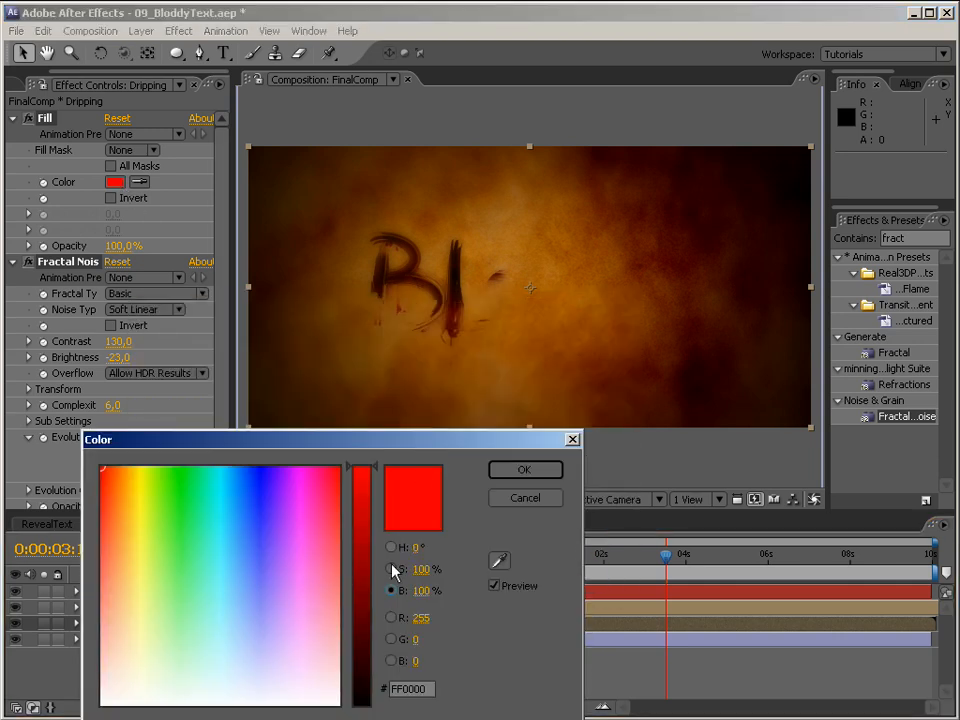
click(367, 535)
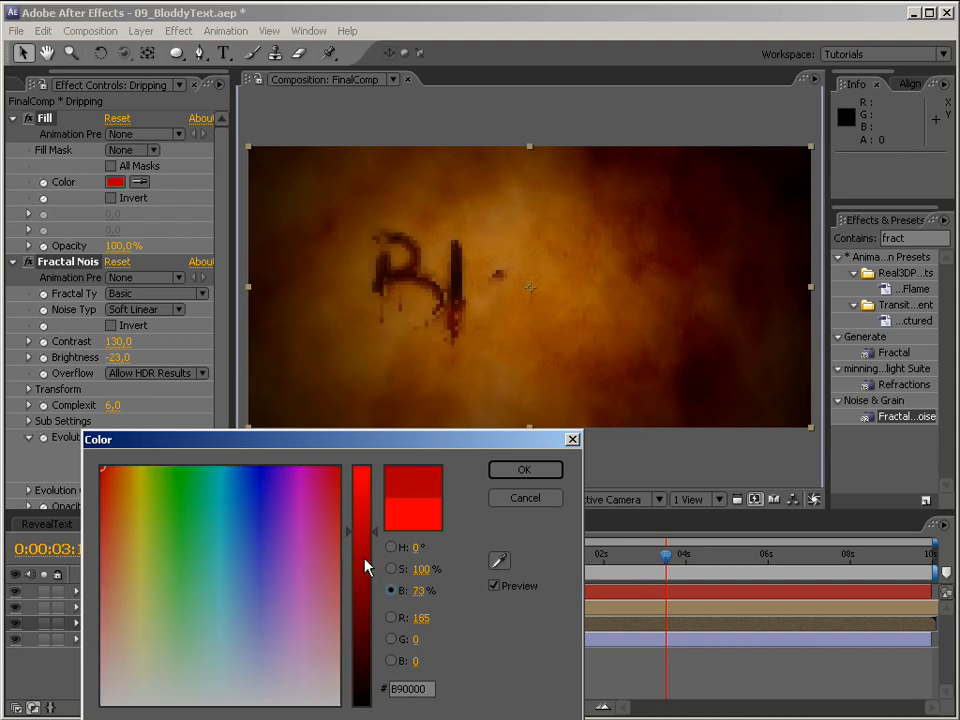
click(364, 558)
click(525, 472)
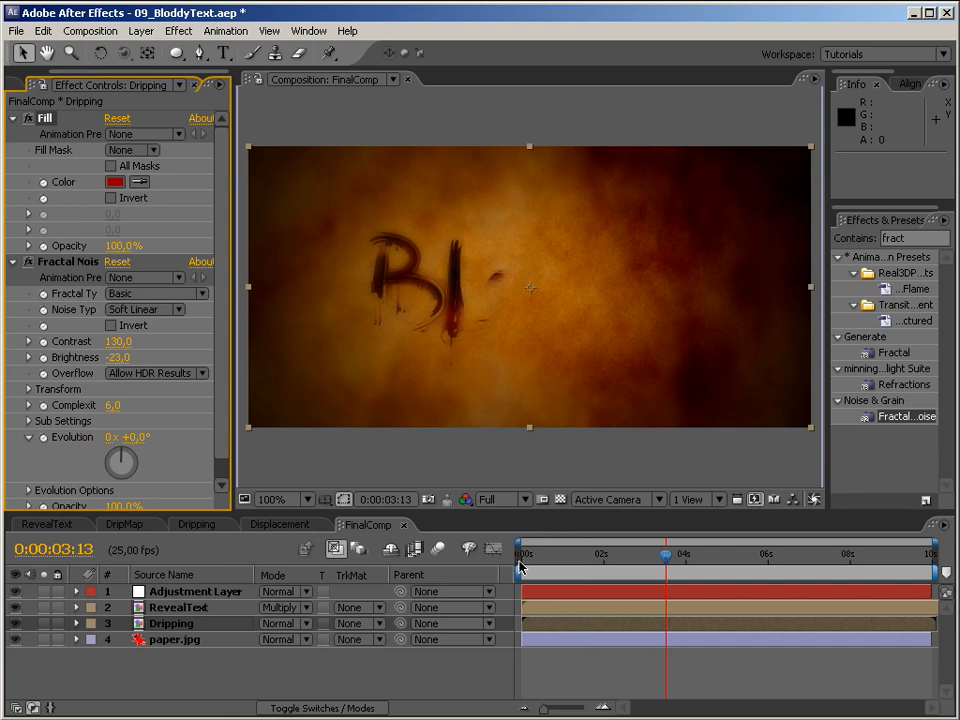
Step: Examine the drips at 0:00:08:01 and 0:00:09:20, and return to the start of the composition
drag(665, 568, 855, 570)
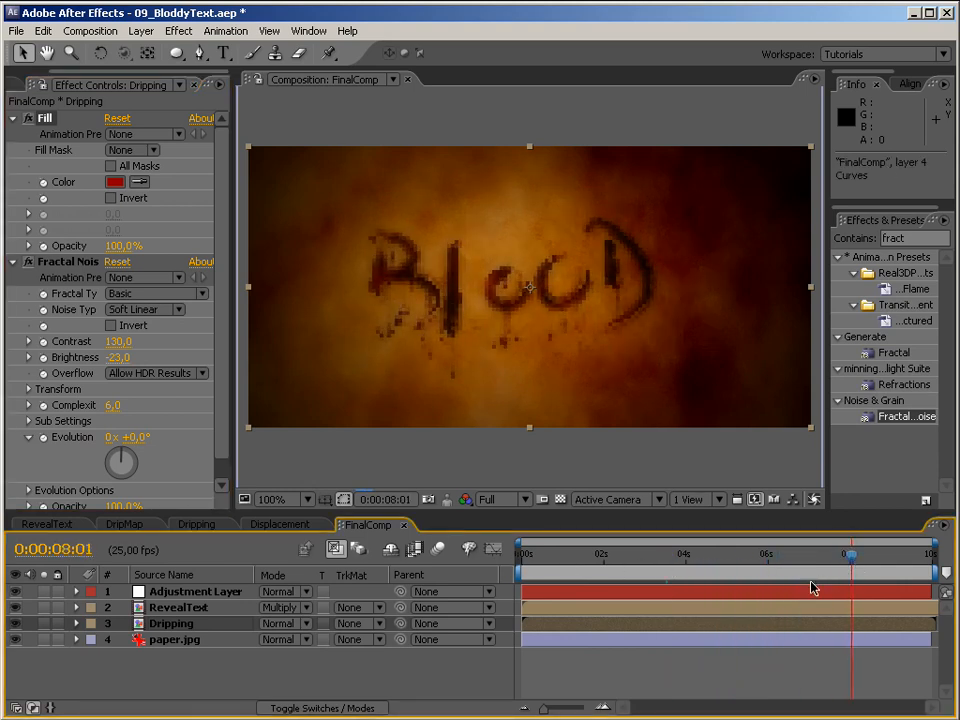
drag(851, 554, 923, 565)
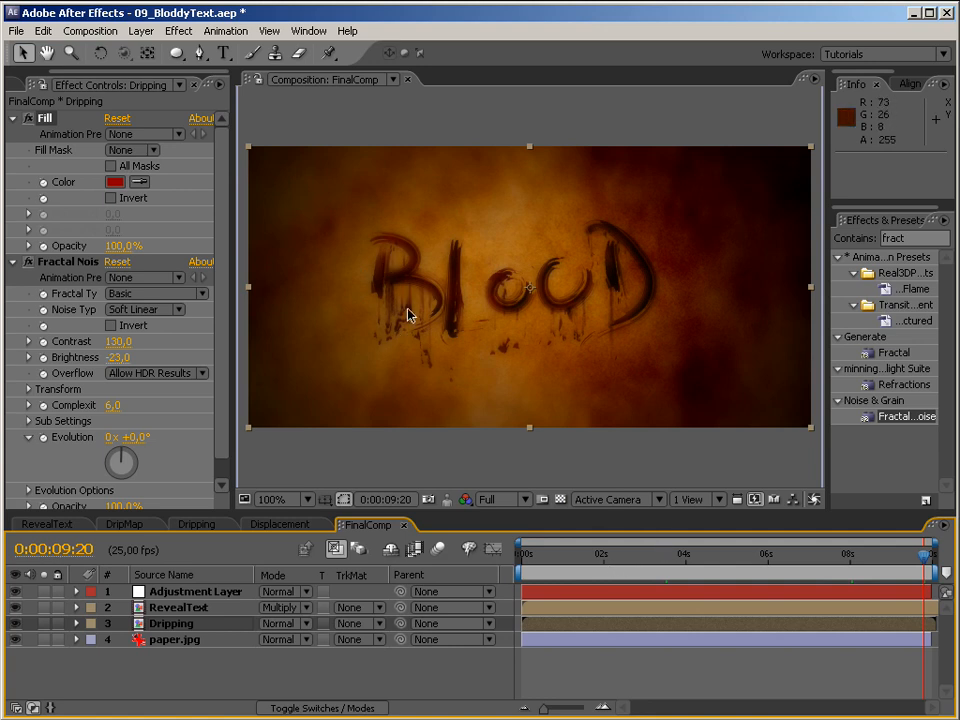
drag(557, 567, 481, 563)
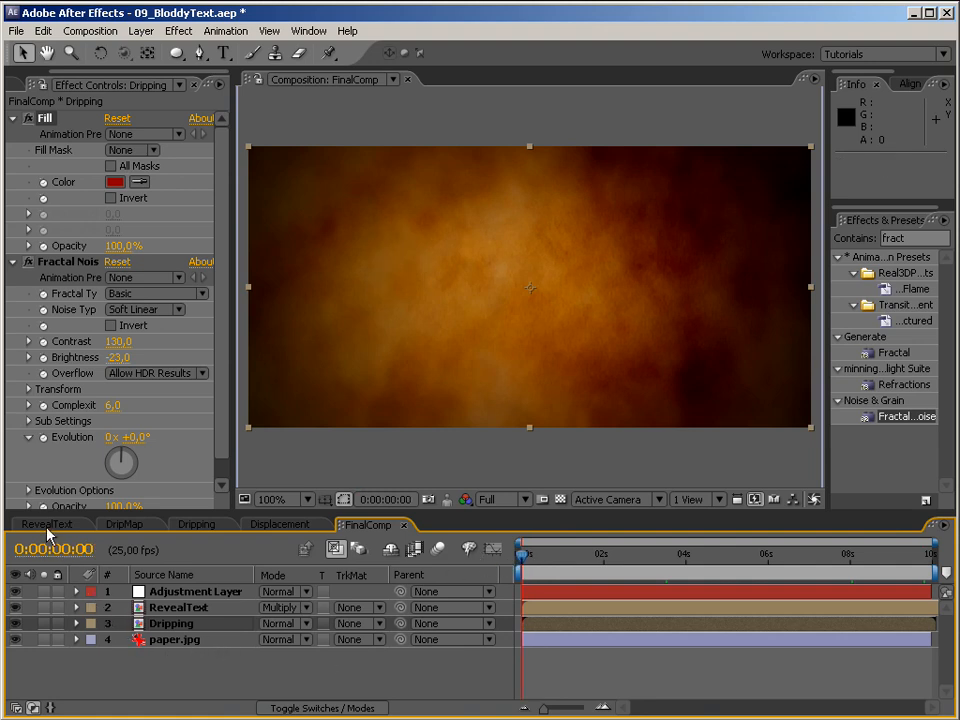
Step: Duplicate the Dripping layer and set the blending mode of both copies to Multiply
click(190, 627)
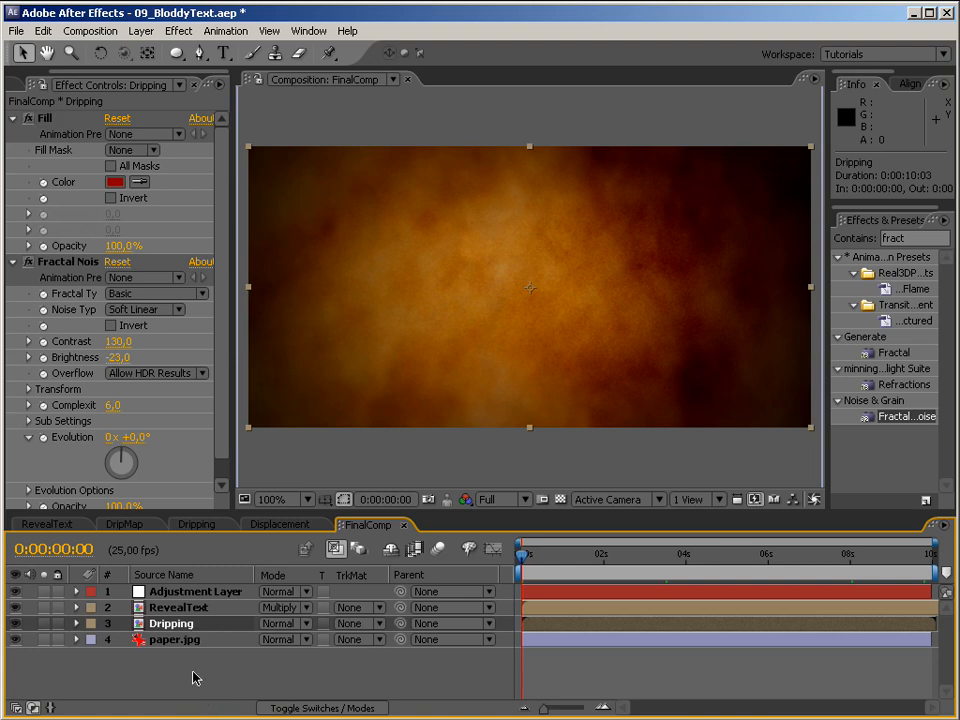
key(ctrl+d)
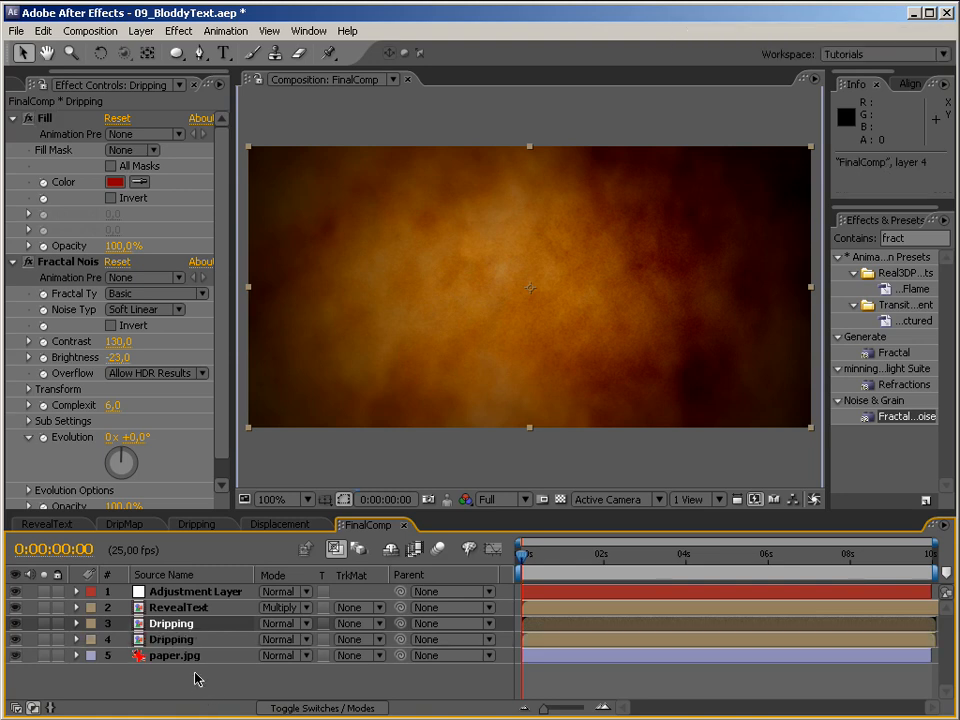
click(282, 623)
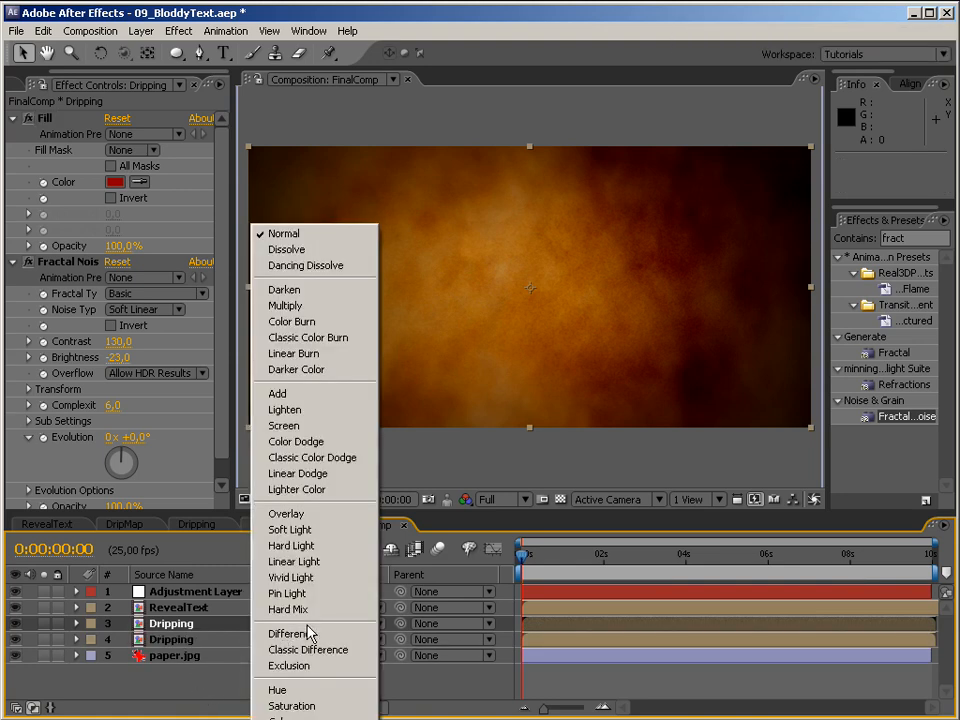
click(313, 306)
click(284, 655)
click(288, 305)
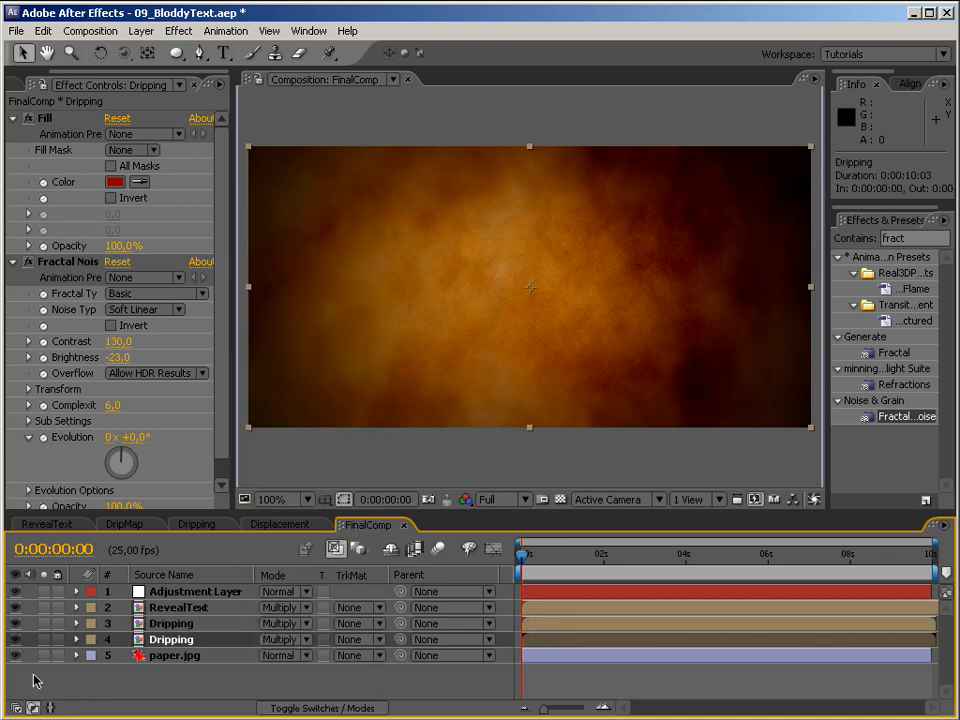
Step: Check the animation up to 0:00:05:15 with the lower Dripping layer hidden, and return to the start of the composition
click(15, 639)
click(619, 568)
click(680, 562)
click(752, 566)
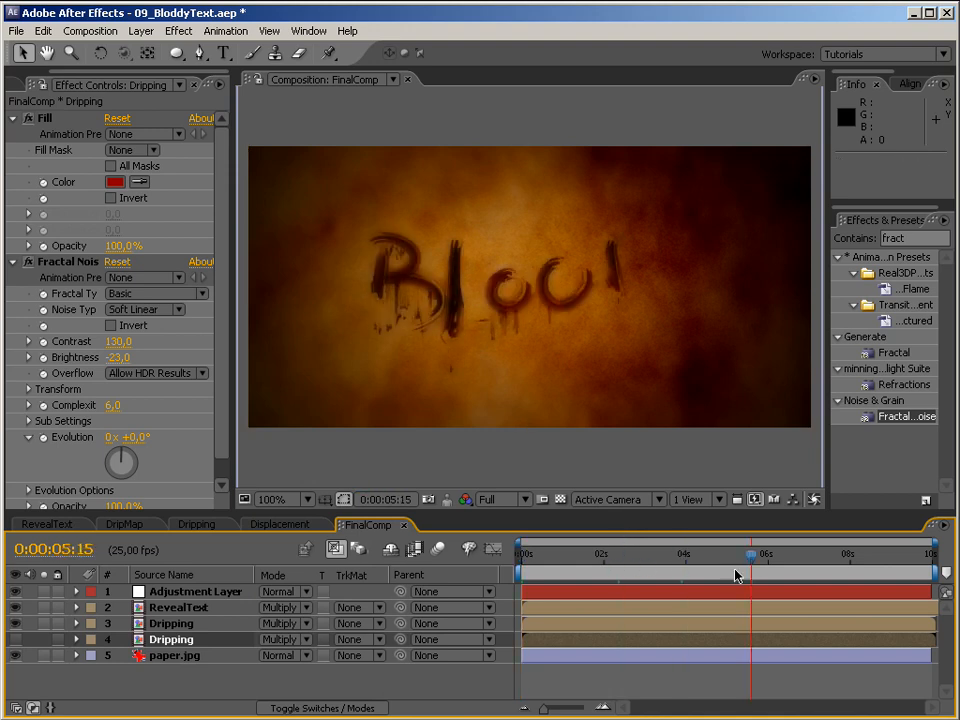
drag(542, 557, 476, 556)
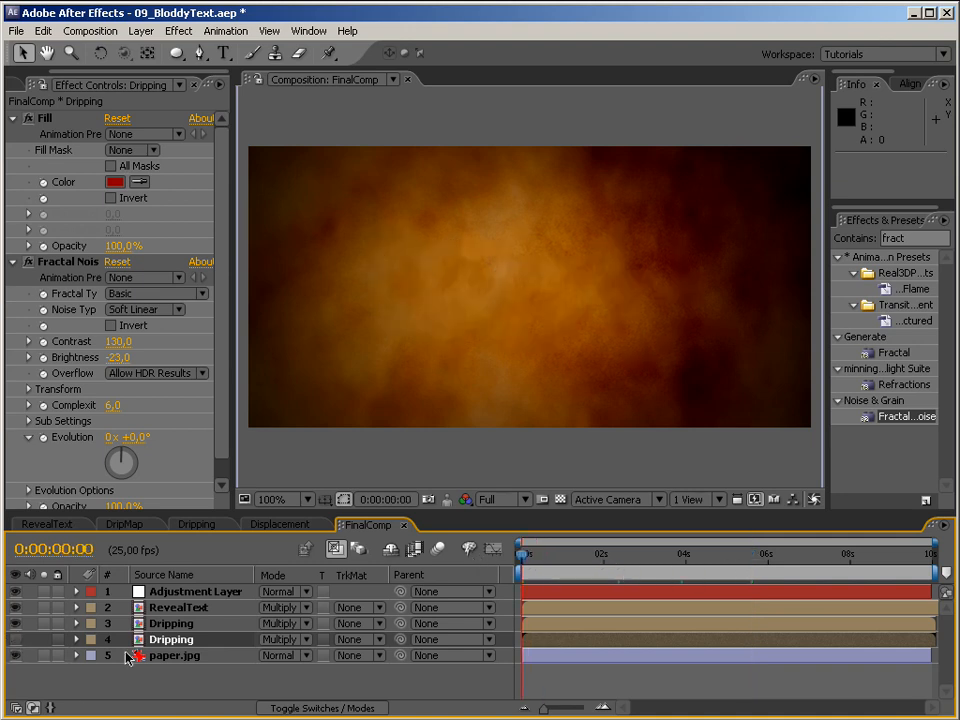
Step: Show the lower Dripping layer instead of the upper one and apply the CC Time Blend effect to it
click(175, 640)
click(12, 118)
click(12, 134)
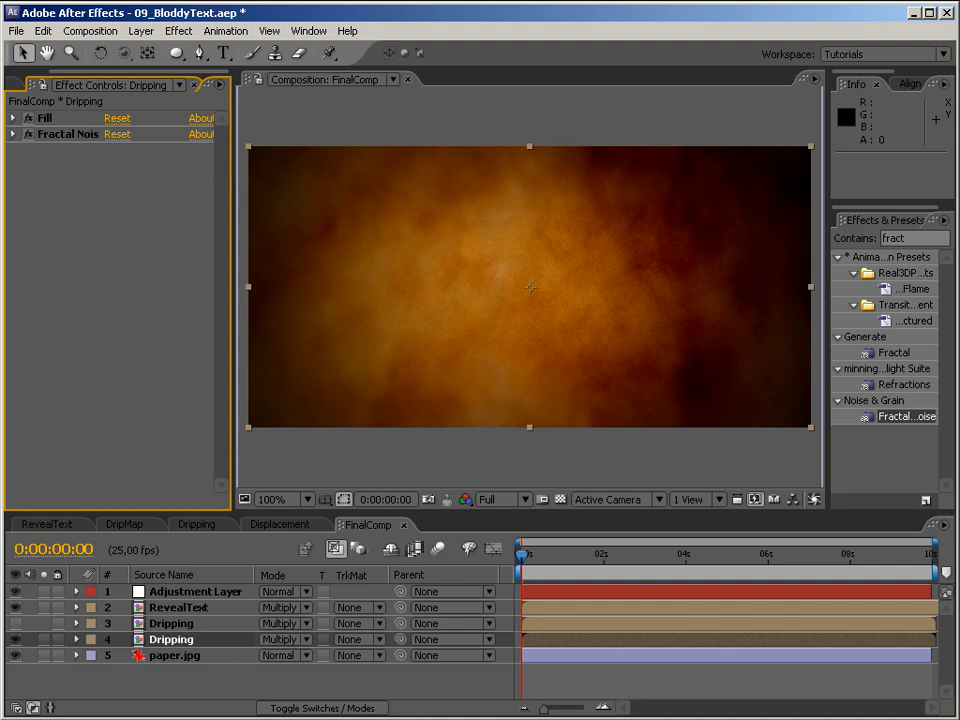
key(ctrl+5)
text(cc t)
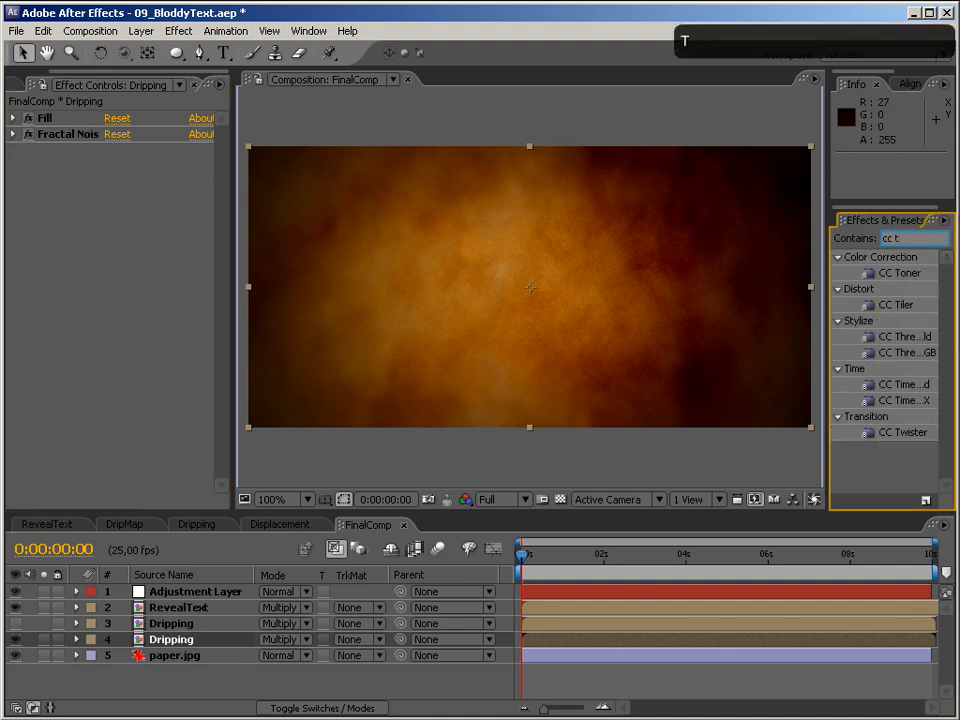
drag(915, 386, 210, 639)
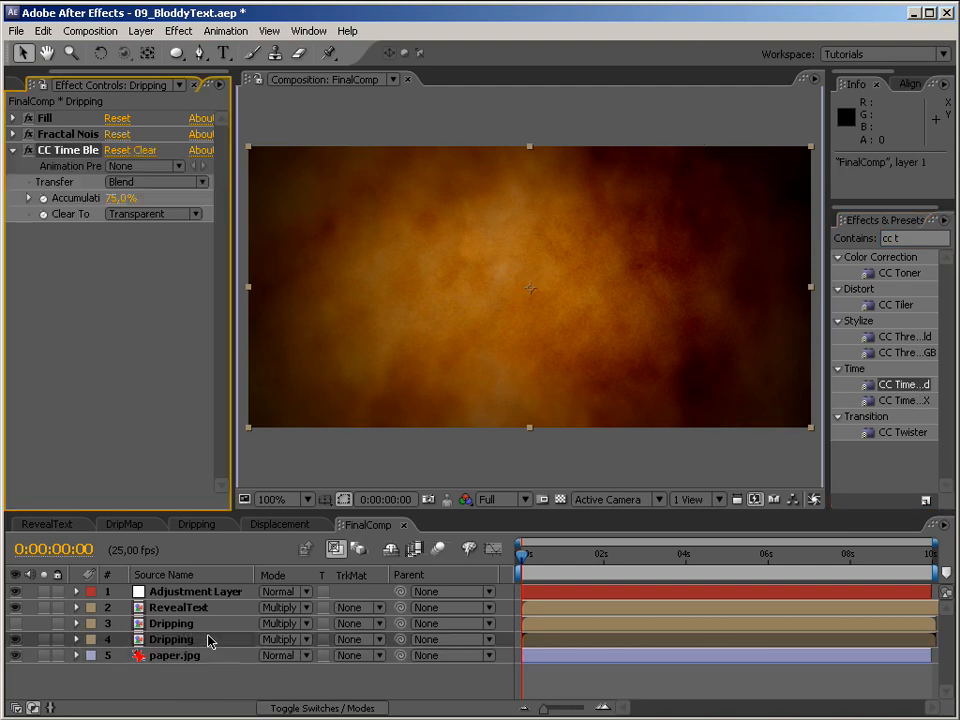
Step: Set CC Time Blend's Transfer to Composite Over and its Accumulation to 95%
click(167, 184)
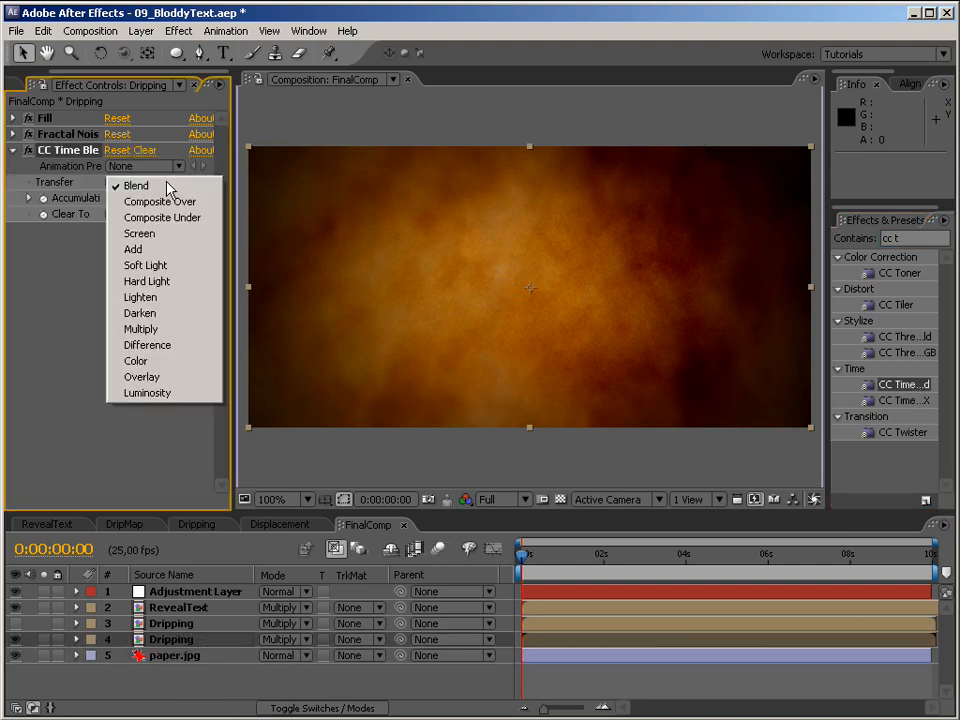
click(160, 201)
click(114, 198)
text(95)
key(Return)
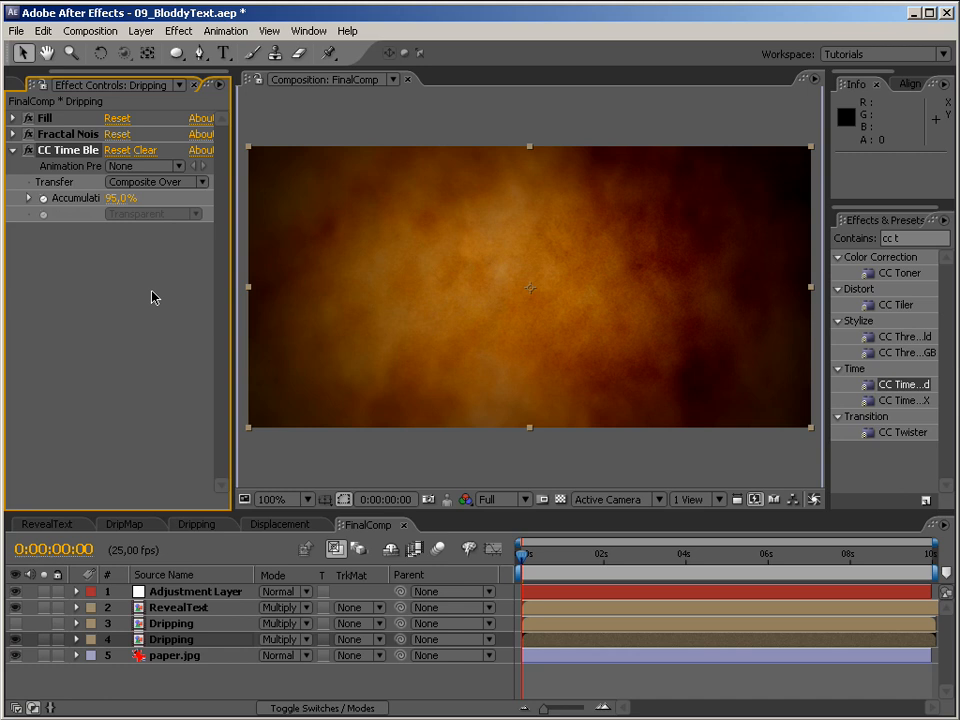
Step: Hide the RevealText layer and run a RAM preview of the time-blended drips
key(KP_0)
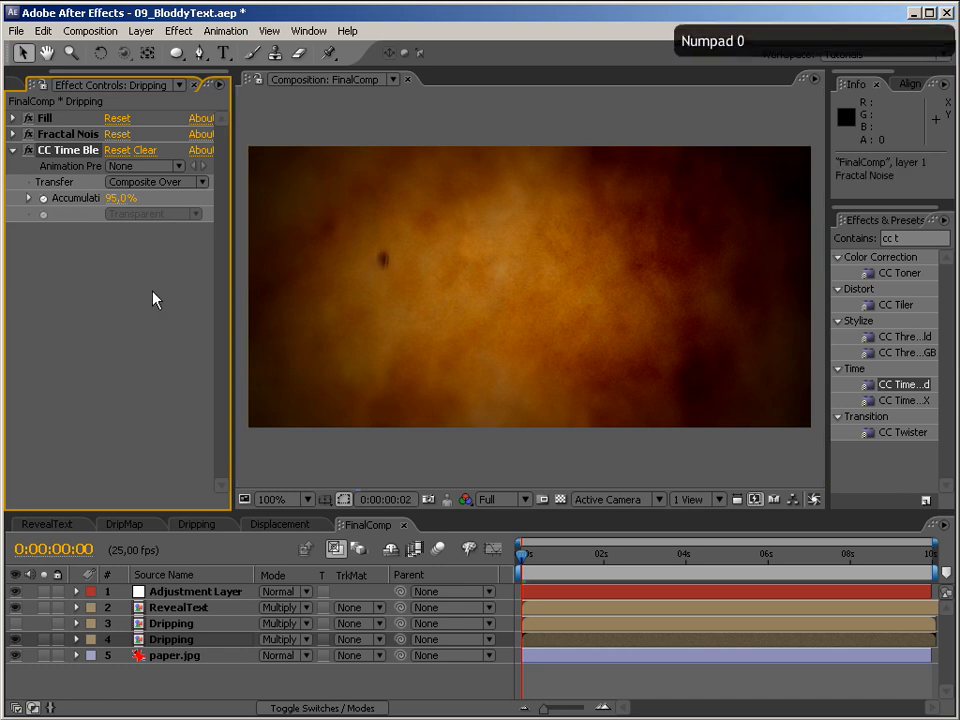
key(KP_0)
click(15, 607)
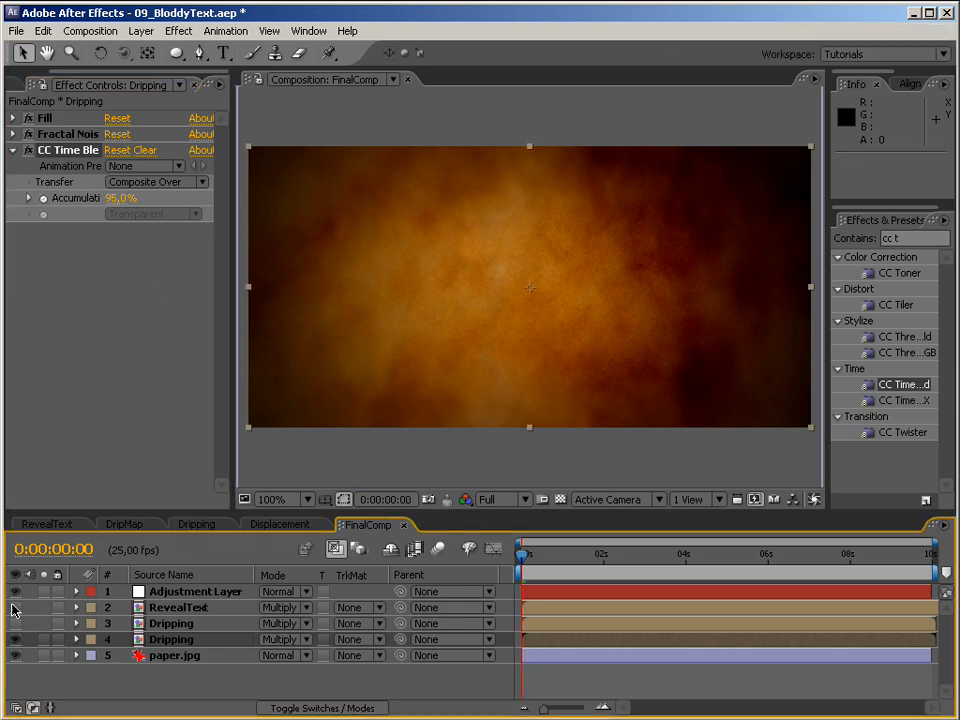
key(KP_0)
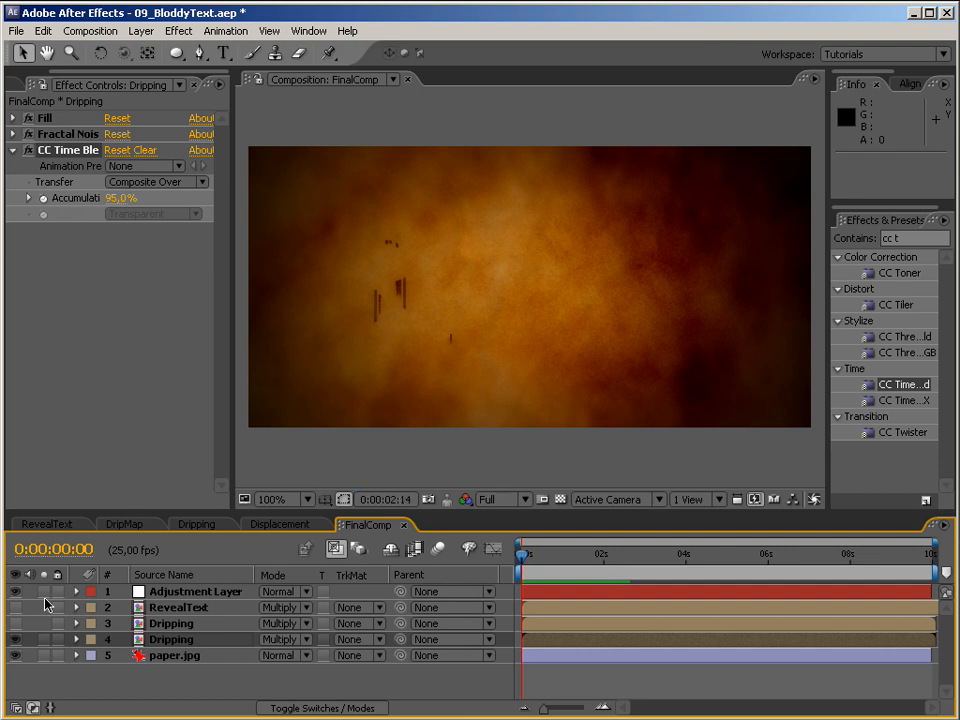
key(KP_0)
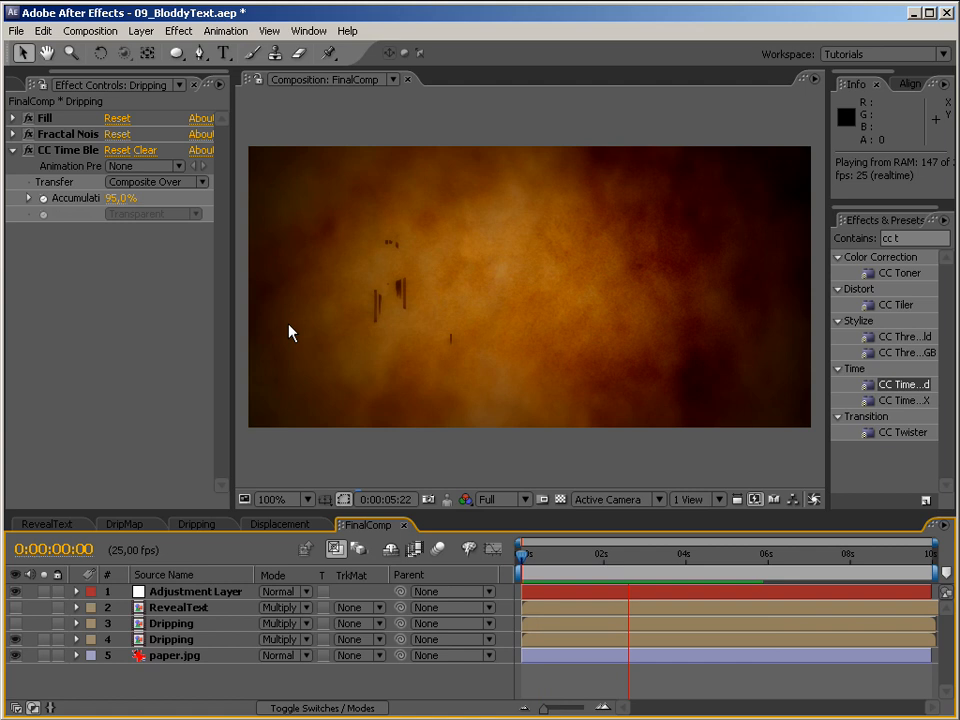
key(KP_0)
Step: Set the CC Time Blend Accumulation to 100%
click(116, 198)
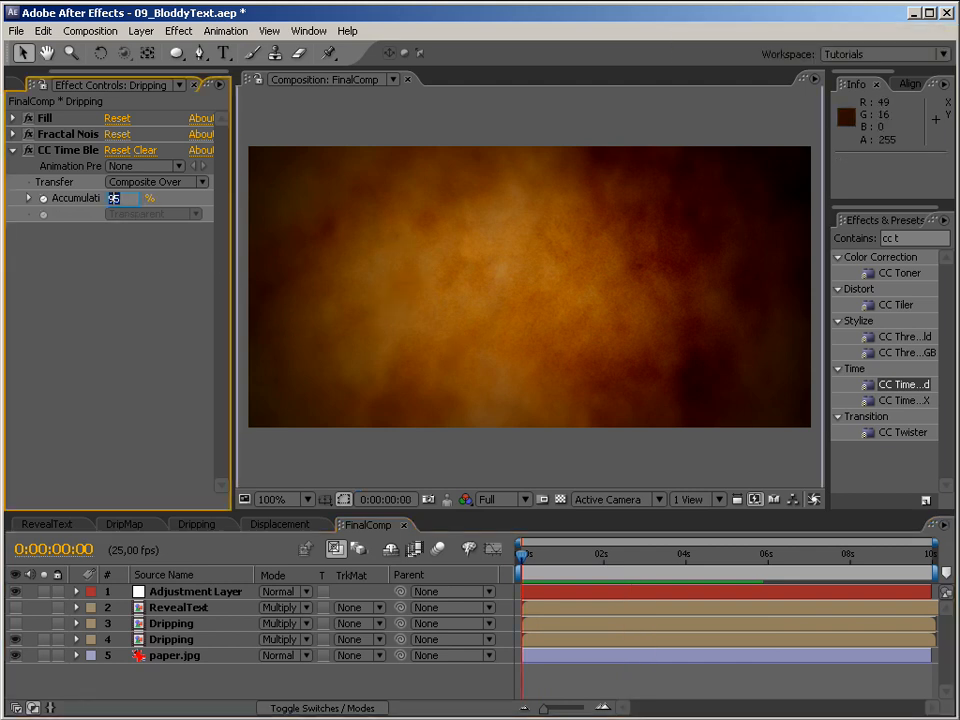
text(99)
key(BackSpace)
key(BackSpace)
text(120)
key(BackSpace)
key(BackSpace)
text(00)
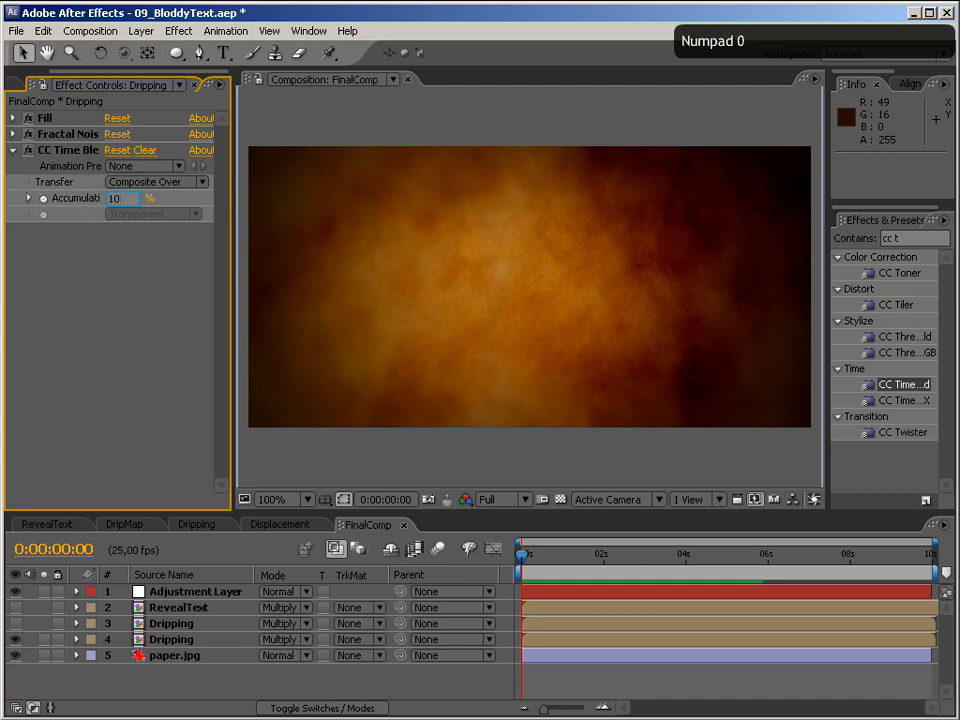
key(Return)
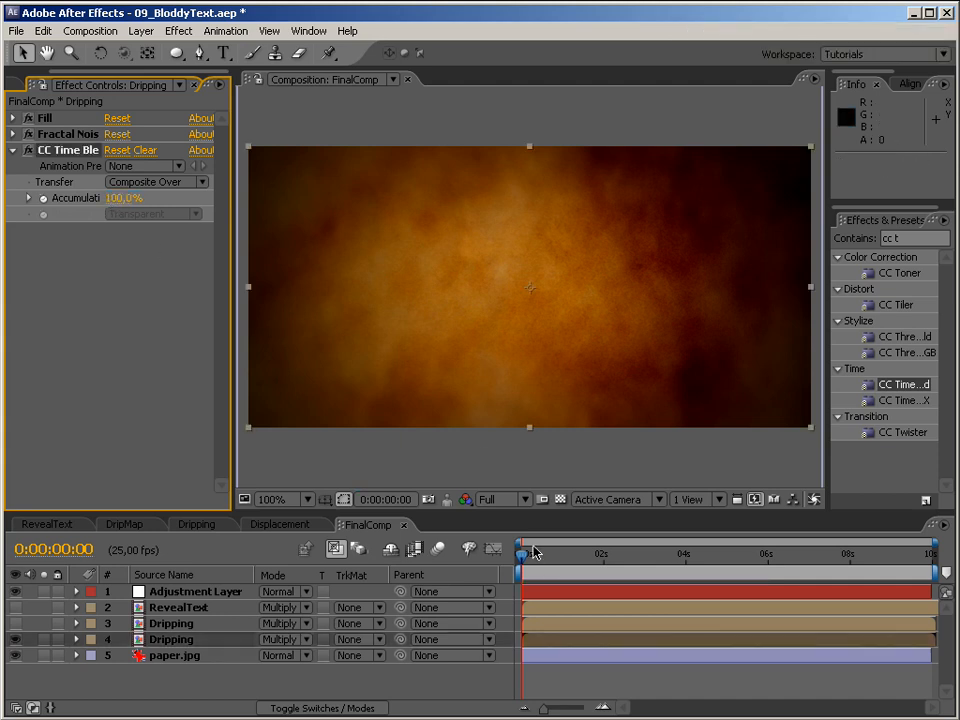
Step: Scrub through the composition to 0:00:08:10 to check the accumulated drip trails
key(space)
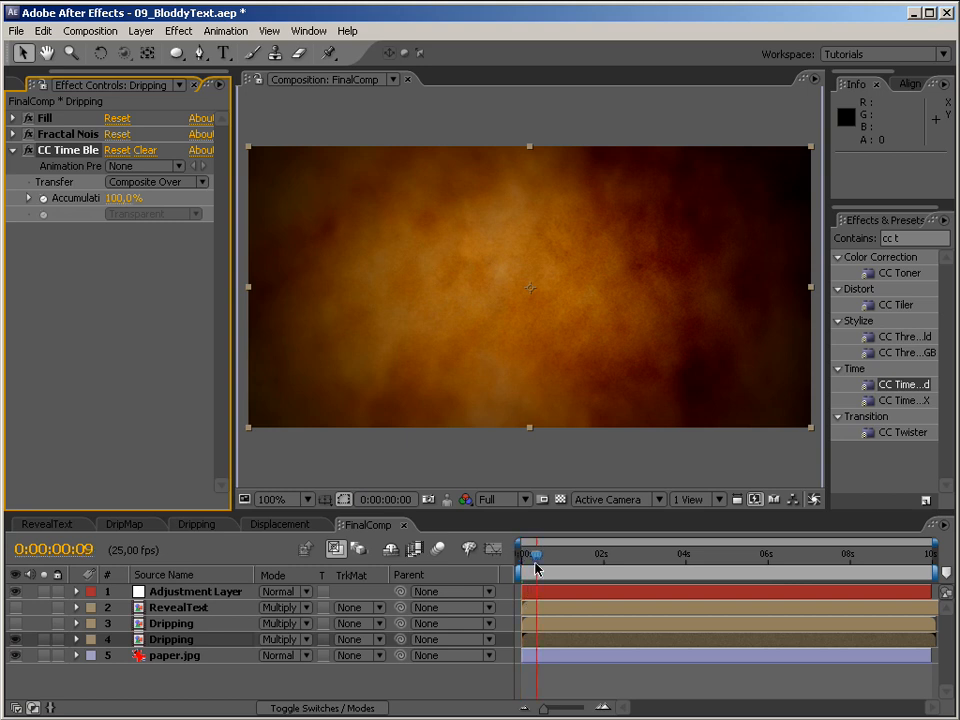
drag(590, 566, 866, 566)
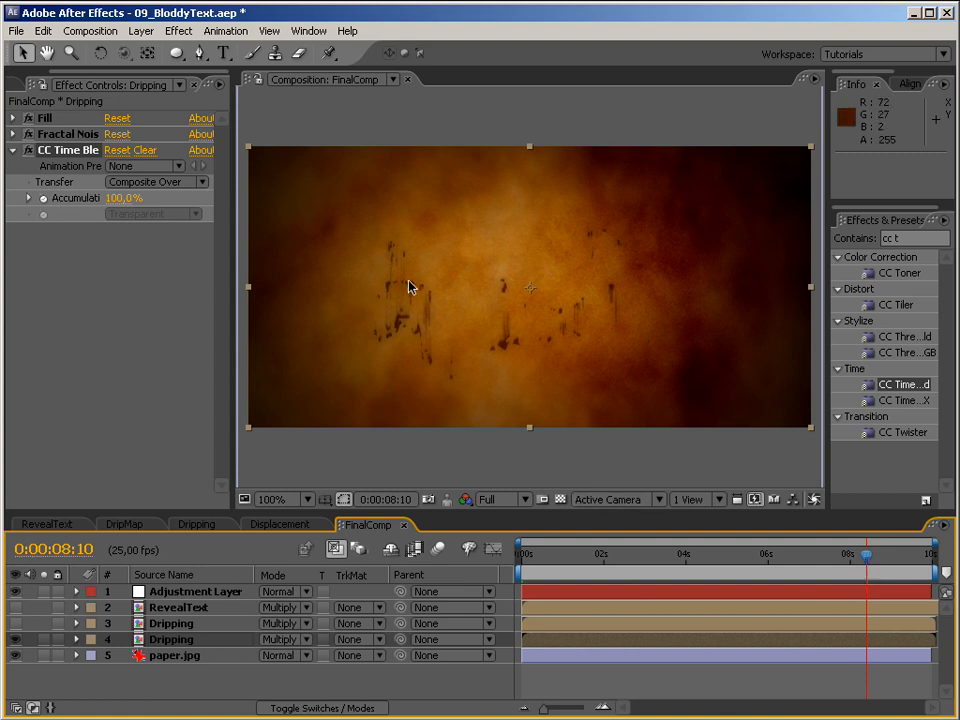
click(153, 156)
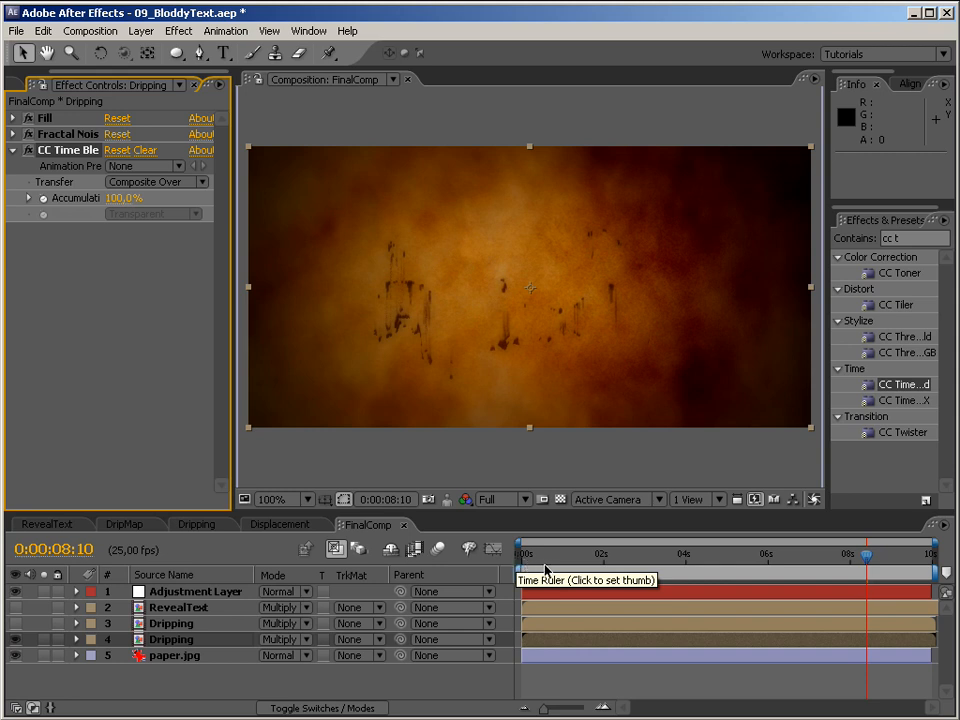
Step: Find the blur effects and apply Fast Blur to the lower Dripping layer after CC Time Blend
click(885, 238)
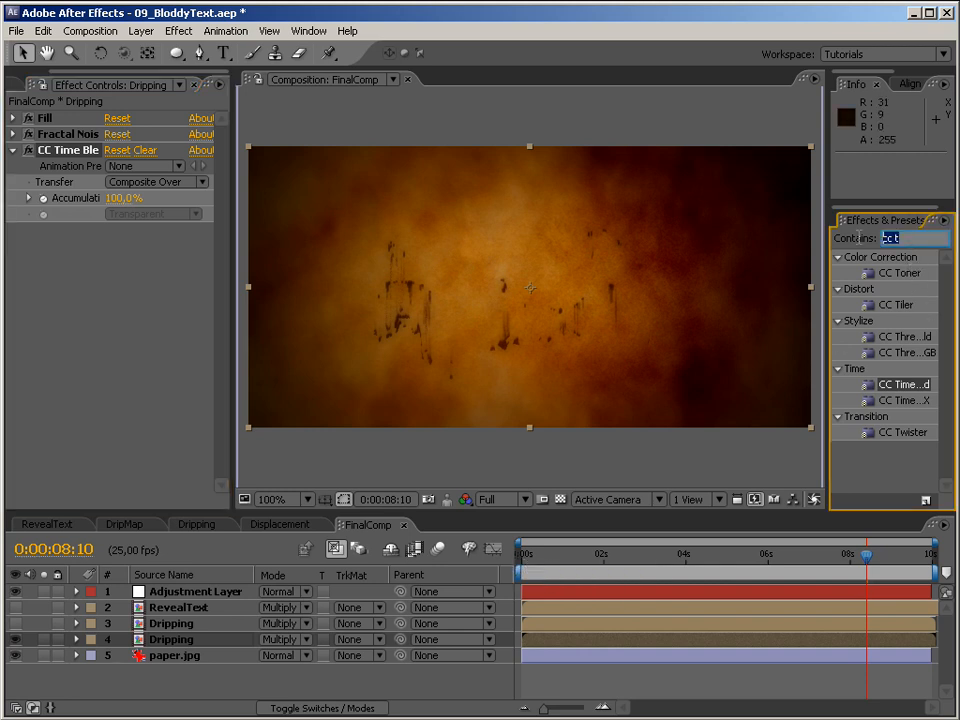
text(flur)
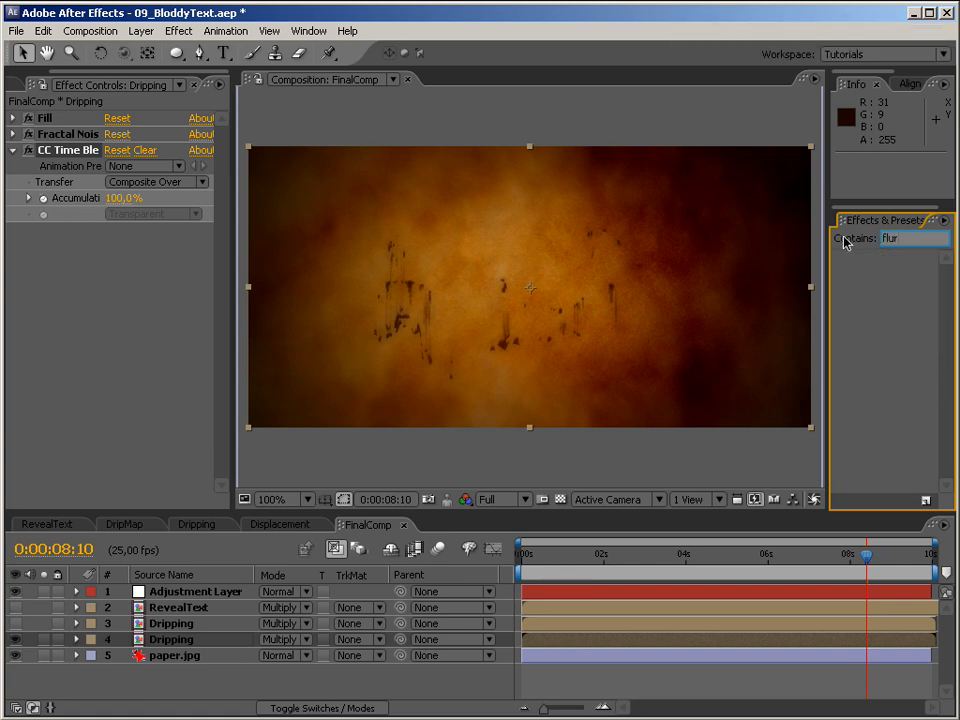
key(shift+Home)
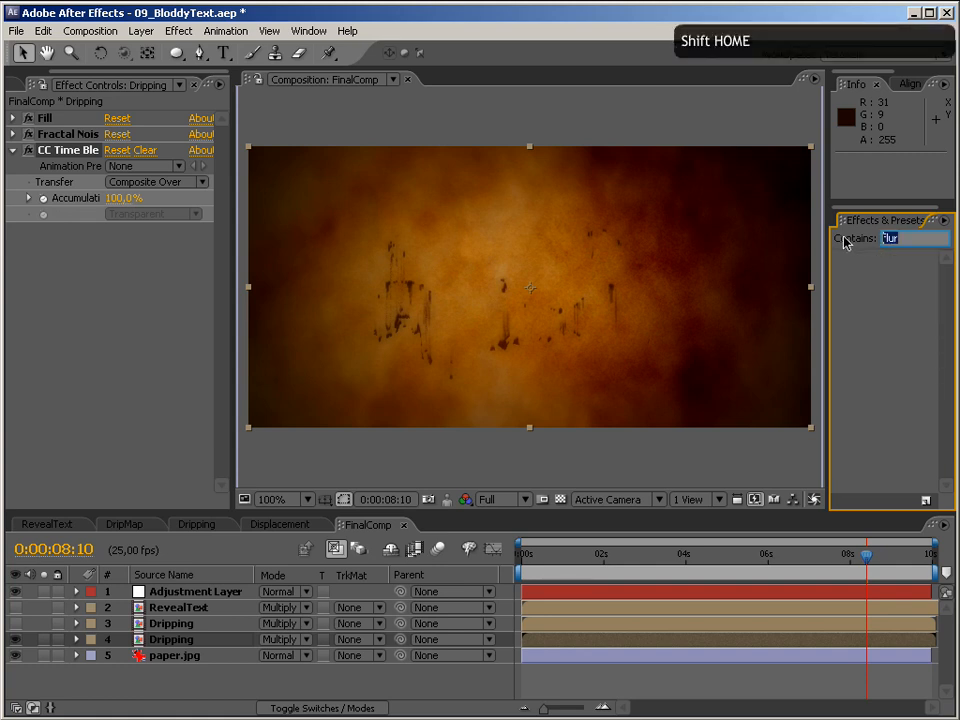
text(blur)
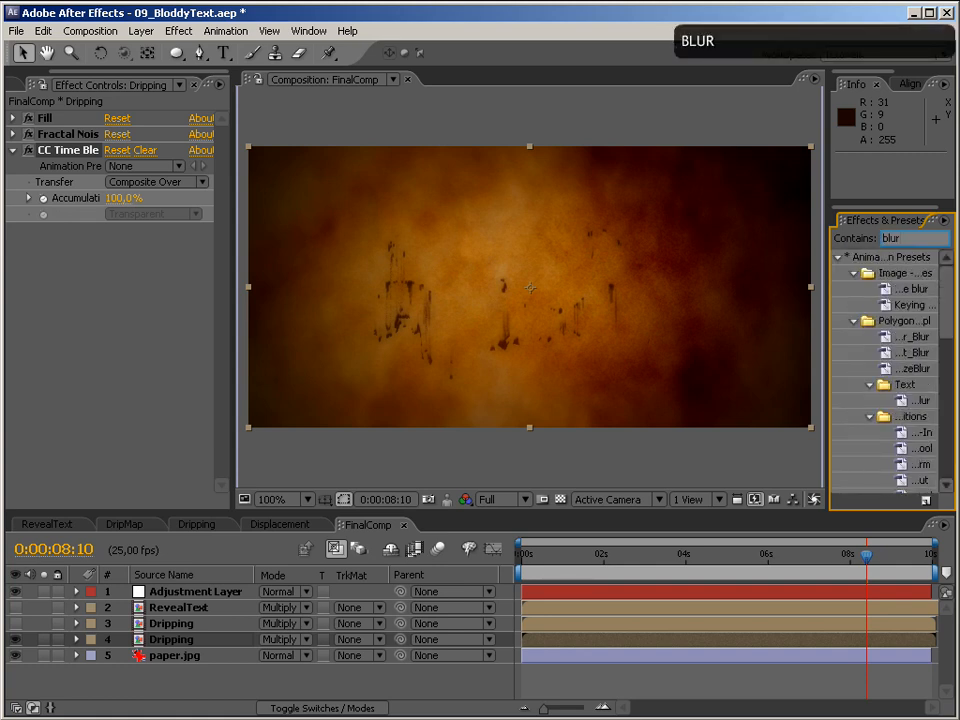
click(838, 257)
drag(900, 399, 180, 330)
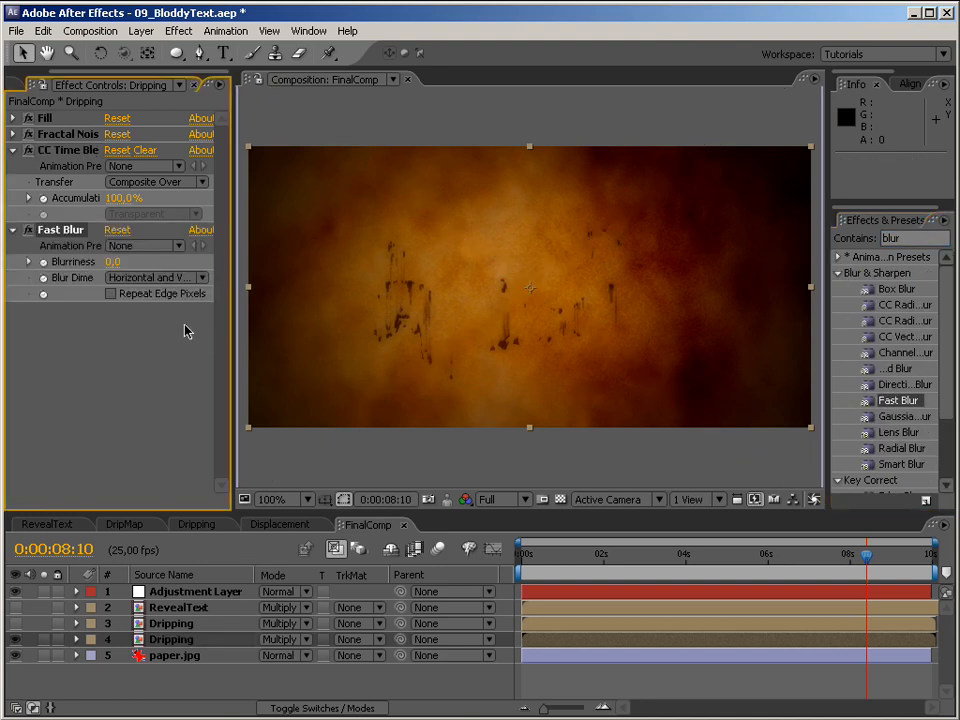
Step: Turn on Repeat Edge Pixels for Fast Blur and set its Blurriness to 2
click(110, 262)
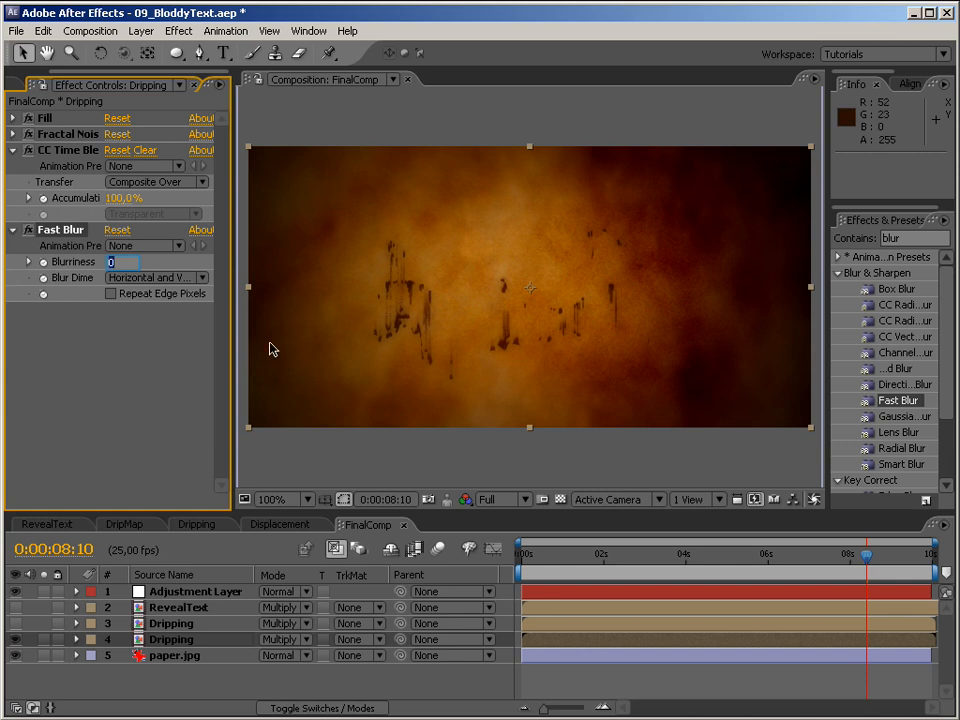
click(110, 293)
click(113, 261)
text(2)
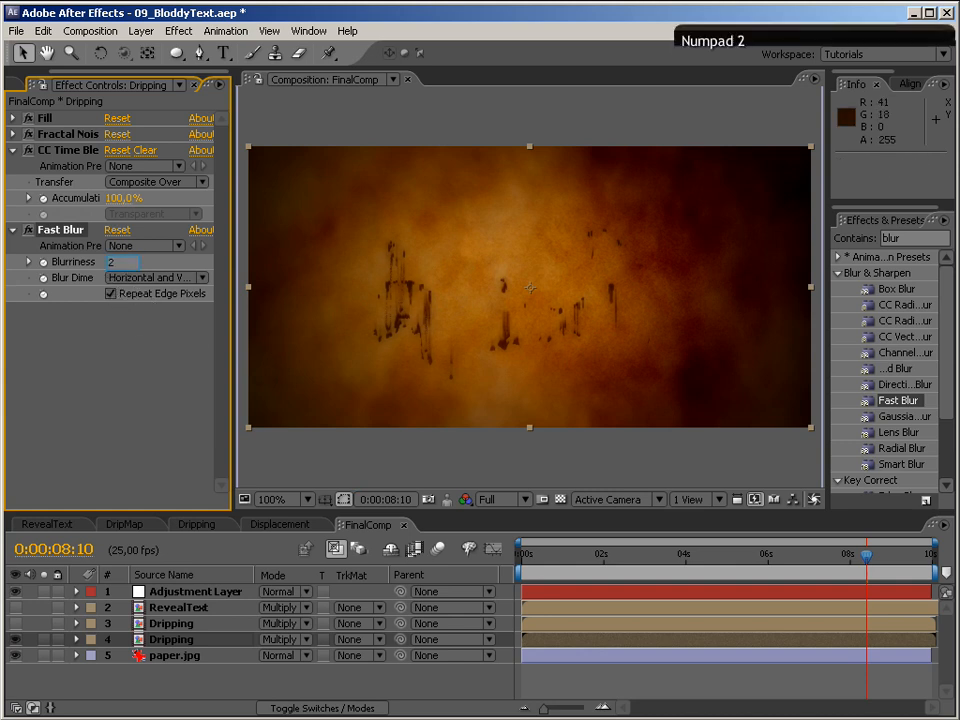
key(Return)
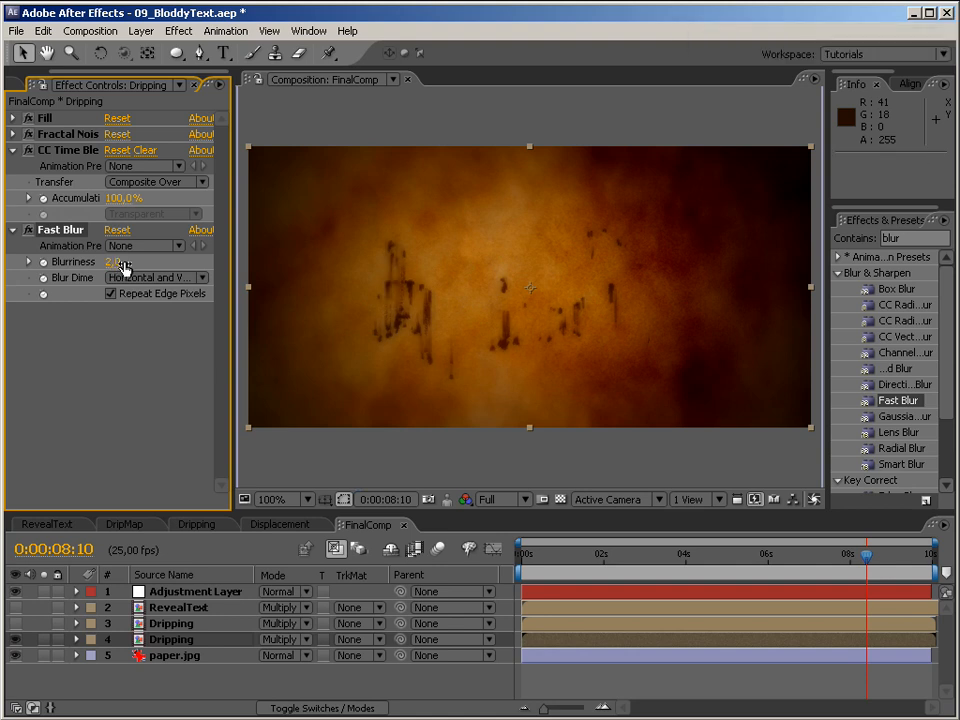
Step: Apply CC Vector Blur to the lower Dripping layer after Fast Blur and set its Amount to 5
click(912, 240)
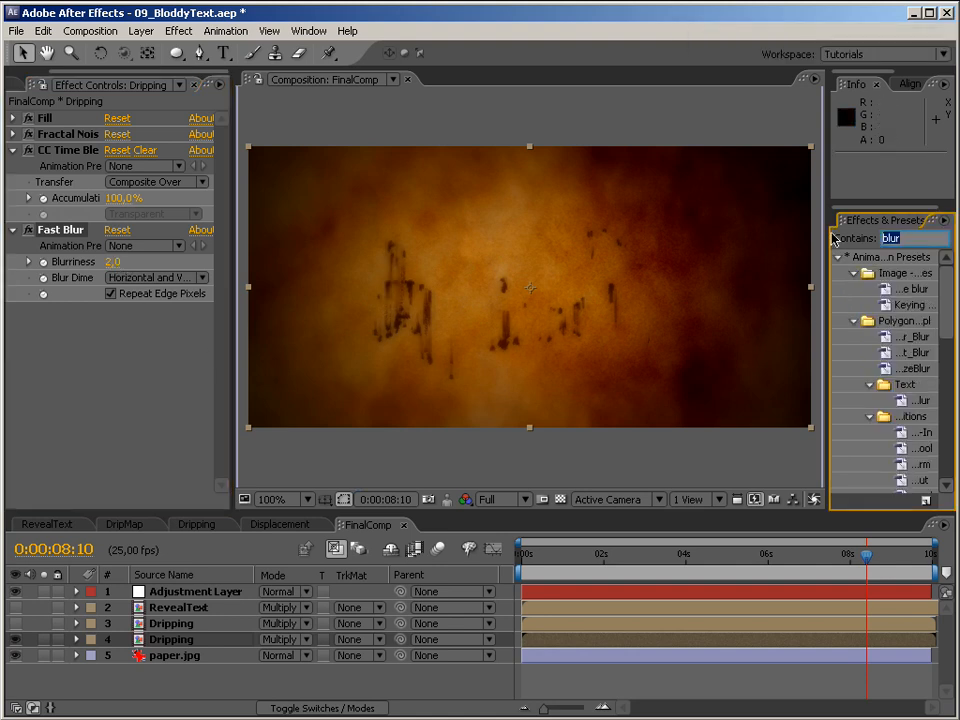
text(vector)
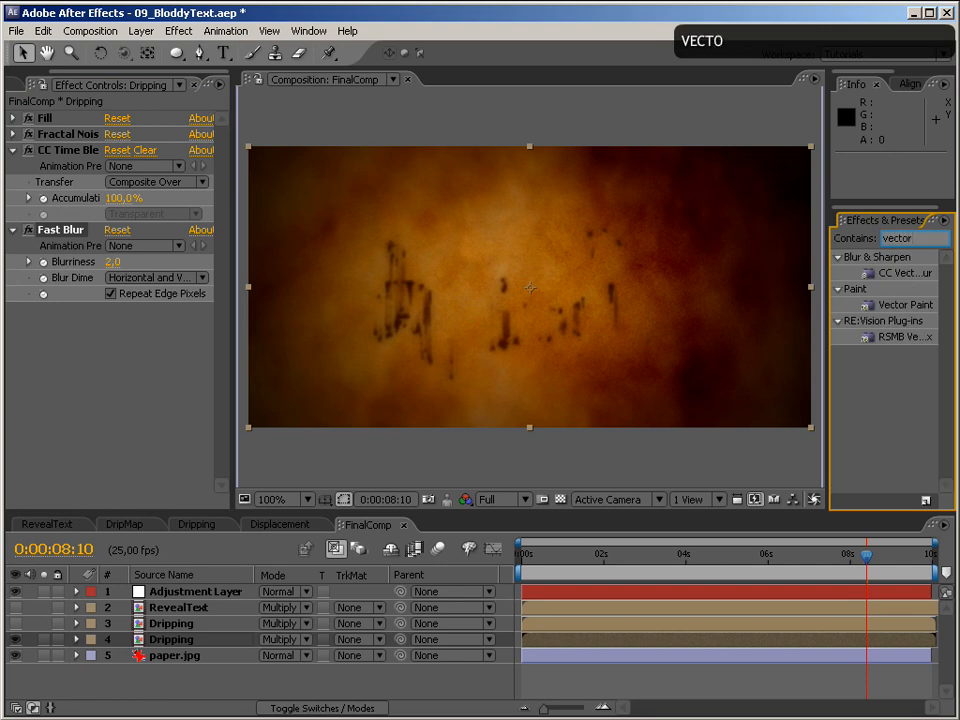
drag(898, 275, 148, 360)
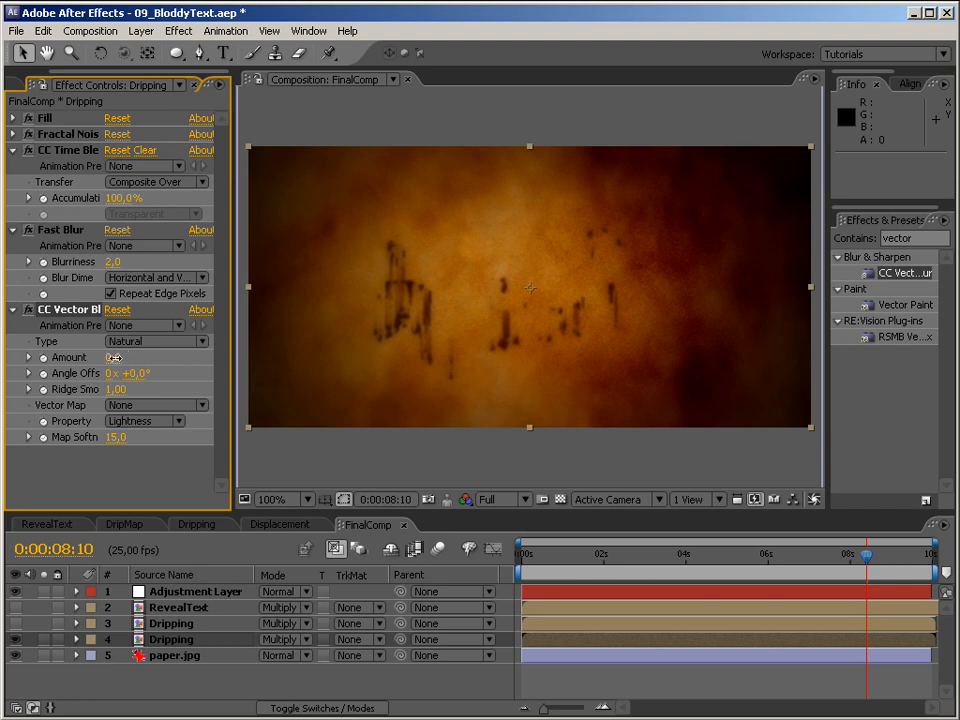
drag(143, 357, 121, 357)
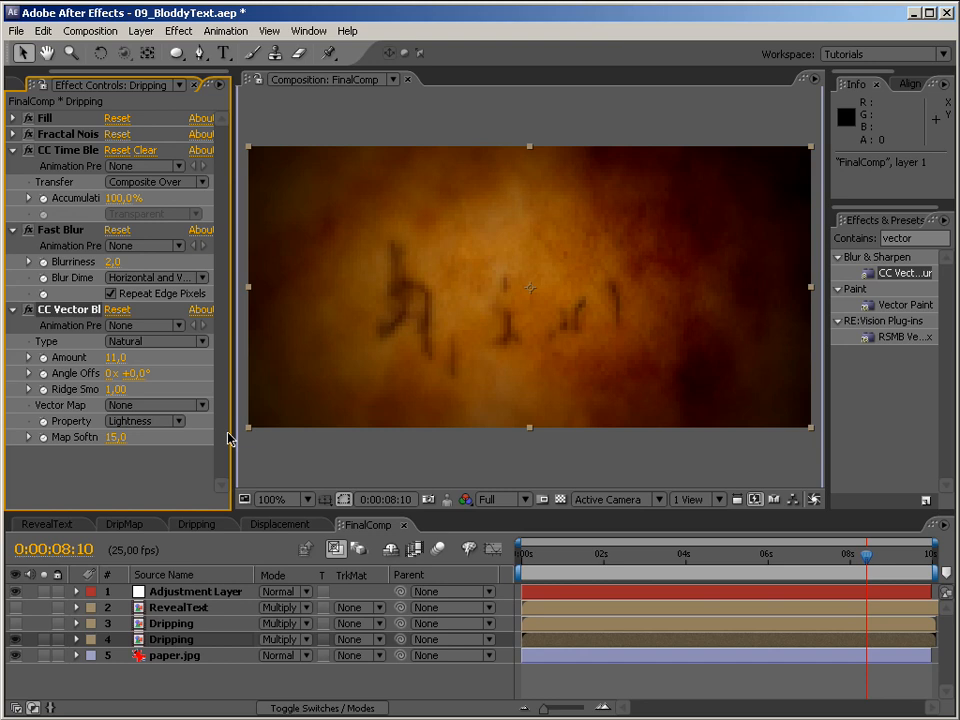
click(116, 357)
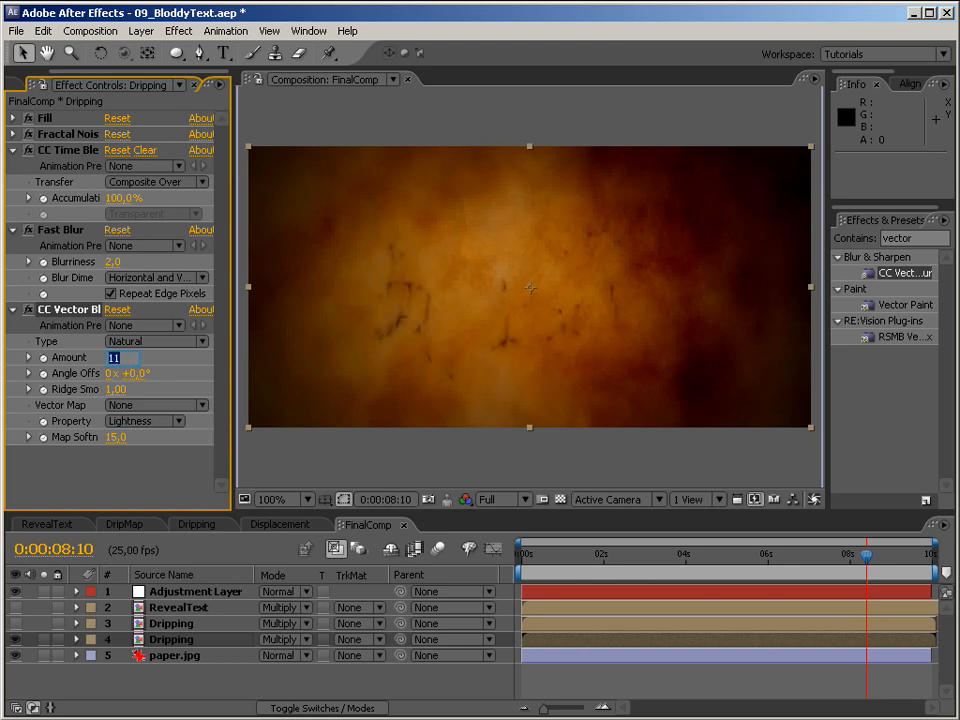
text(5)
key(Return)
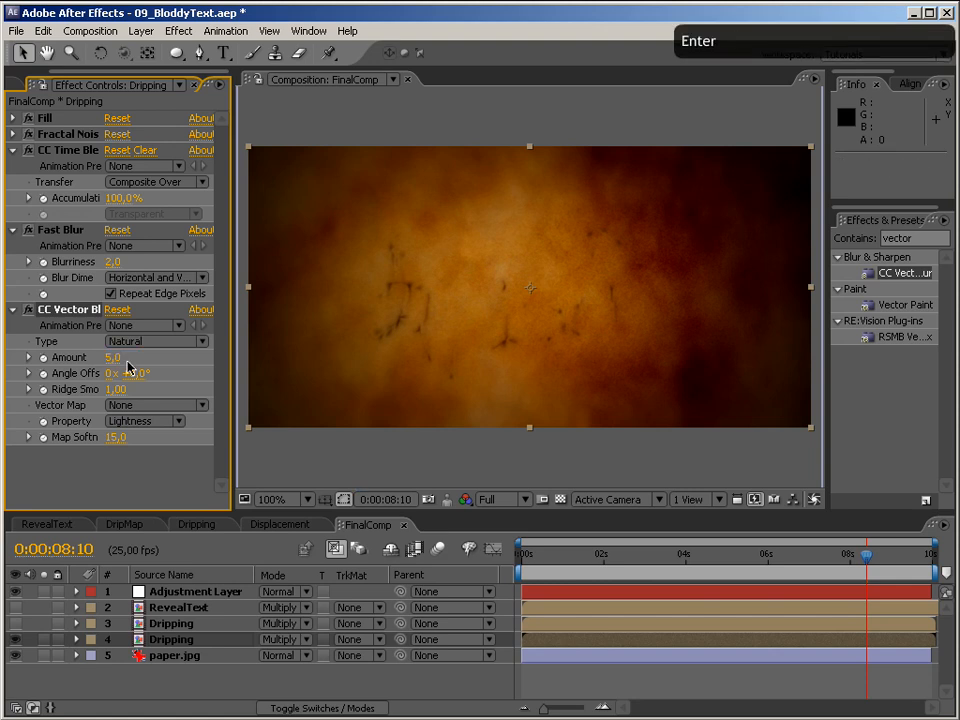
Step: Set CC Vector Blur's Type to Constant Length and its Amount to 8 on the lower Dripping layer
click(124, 342)
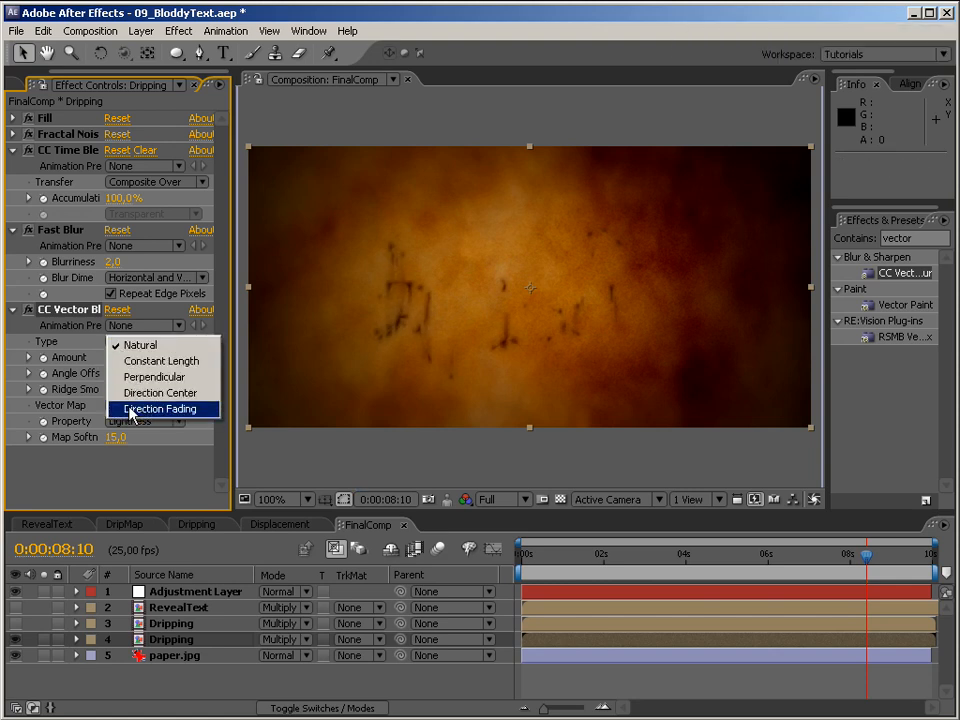
click(163, 361)
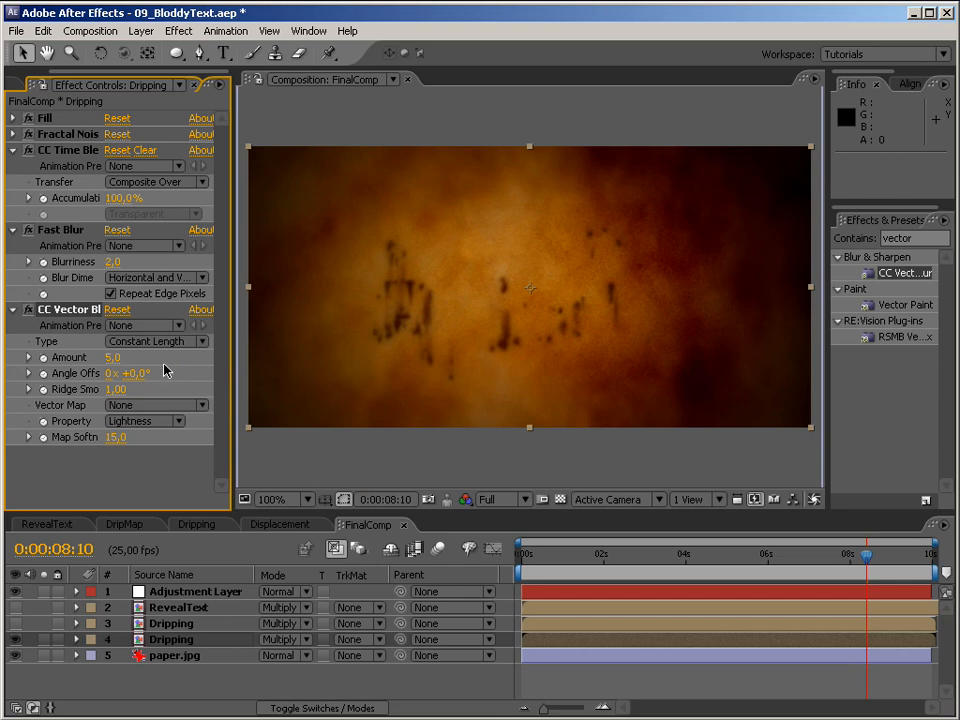
click(113, 358)
text(8)
key(Return)
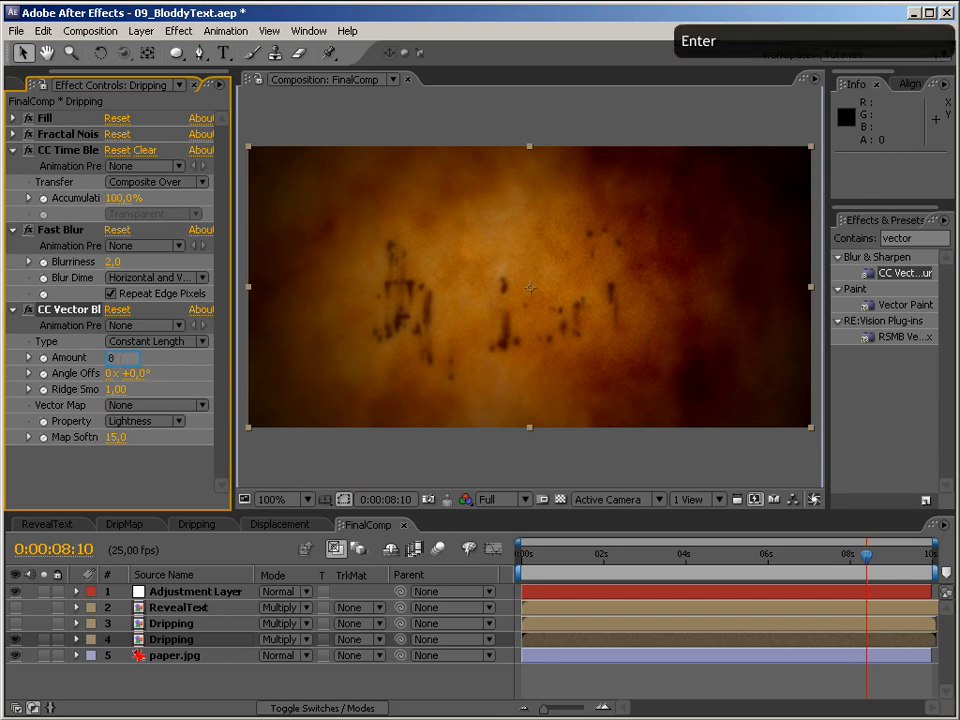
Step: Try stronger CC Vector Blur Amounts of 10 and 20 on the lower Dripping layer
click(116, 358)
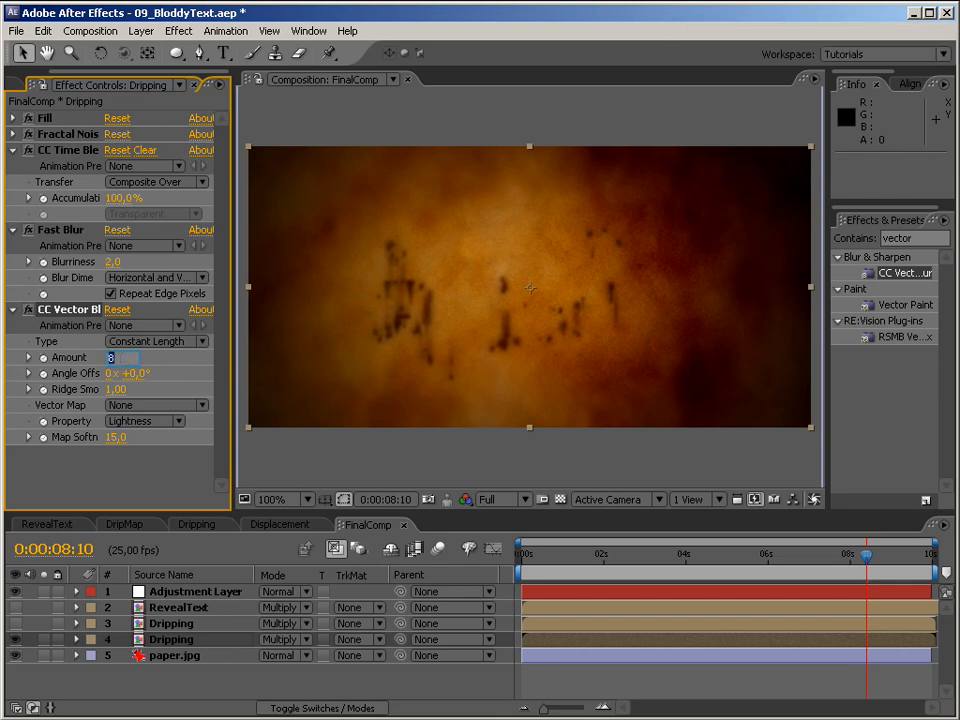
text(10)
key(Return)
click(117, 359)
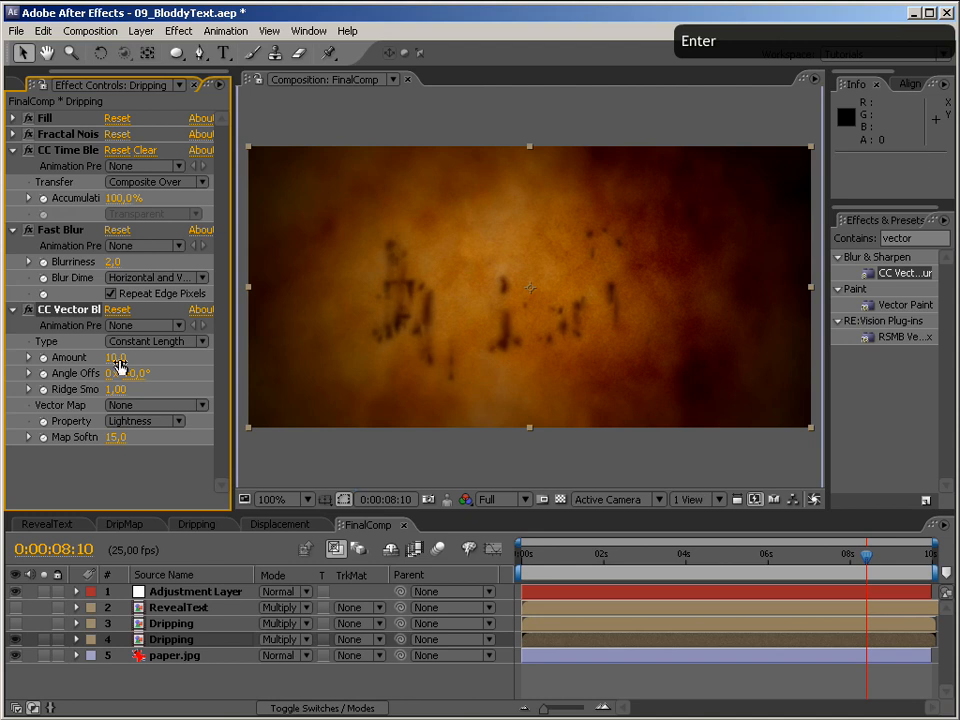
text(20)
key(Return)
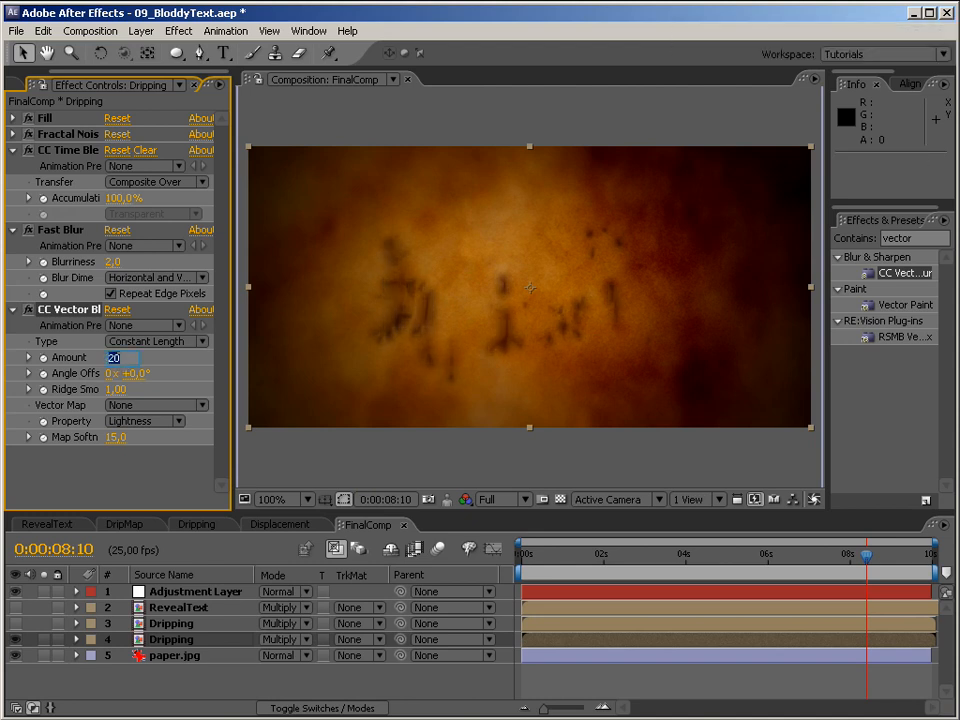
Step: Make the upper Dripping layer and the RevealText layer visible above the blurred drip trails
click(167, 683)
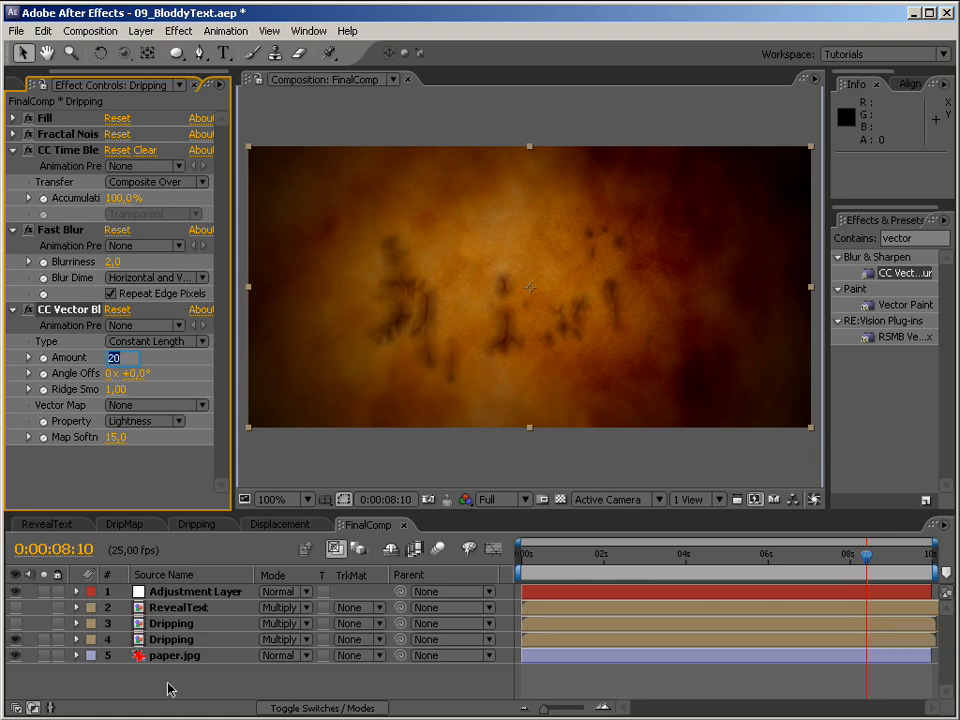
click(18, 623)
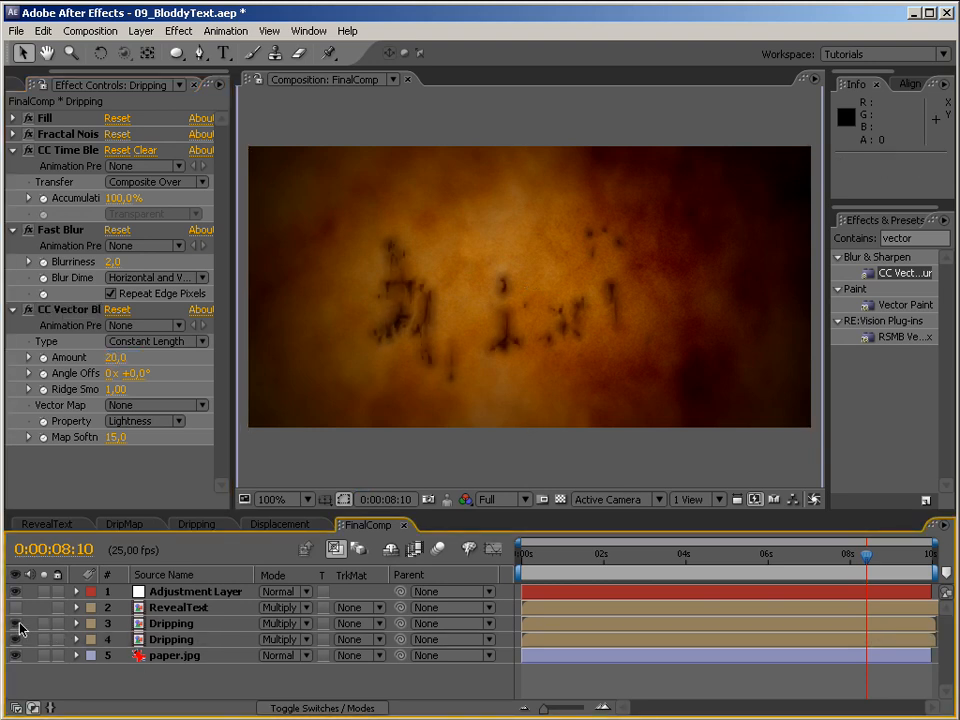
click(16, 608)
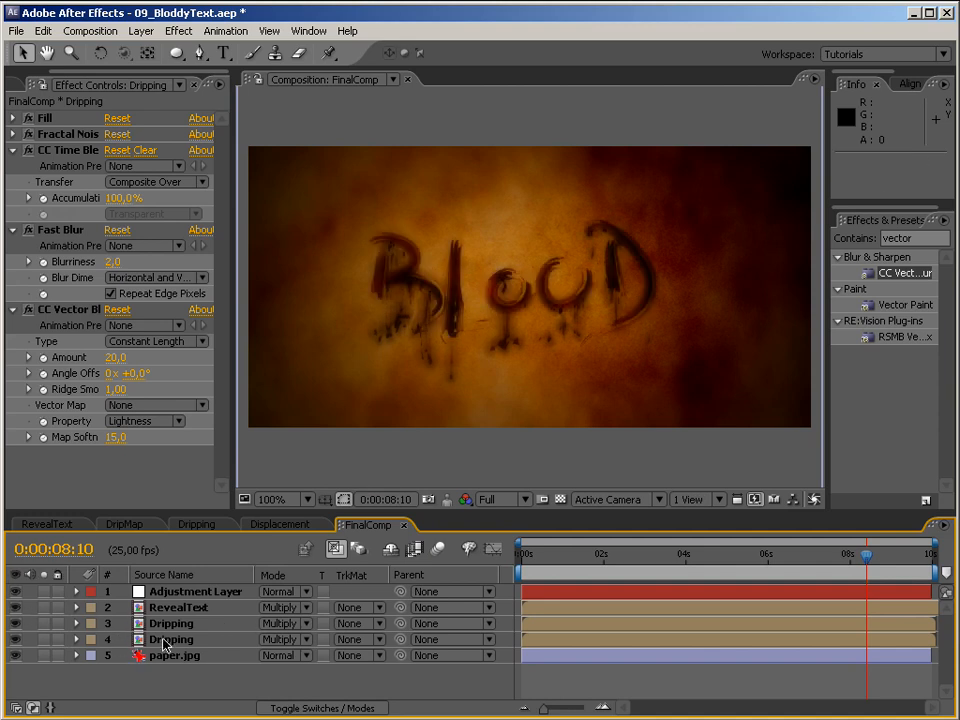
Step: Set the CC Vector Blur Amount to 10 and collapse the CC Time Blend, Fast Blur and CC Vector Blur settings
click(115, 357)
text(10)
key(Return)
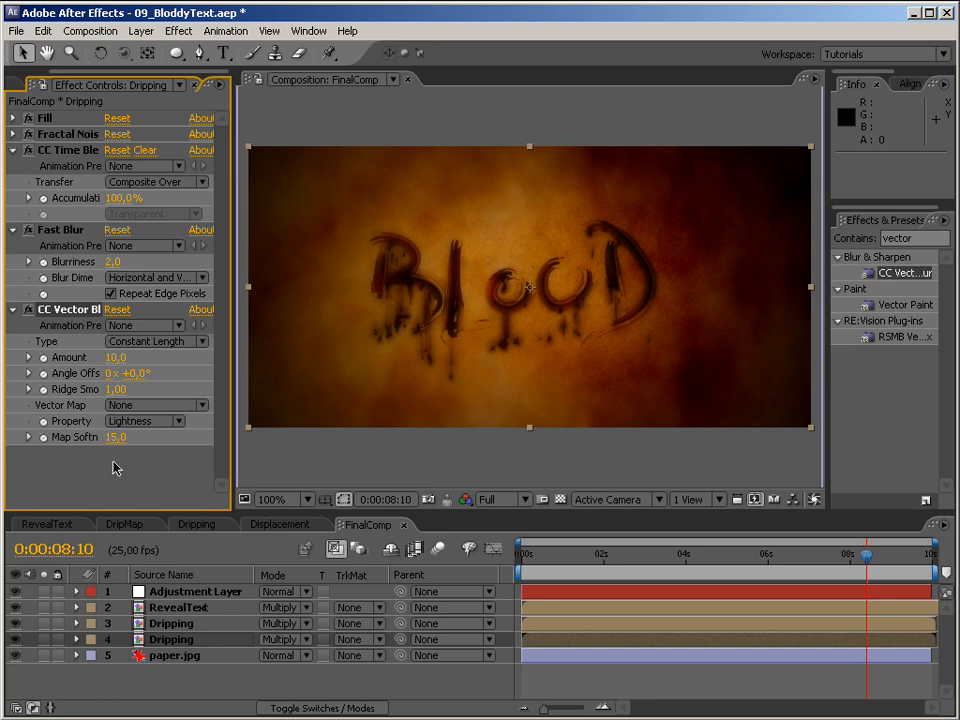
click(13, 229)
click(13, 245)
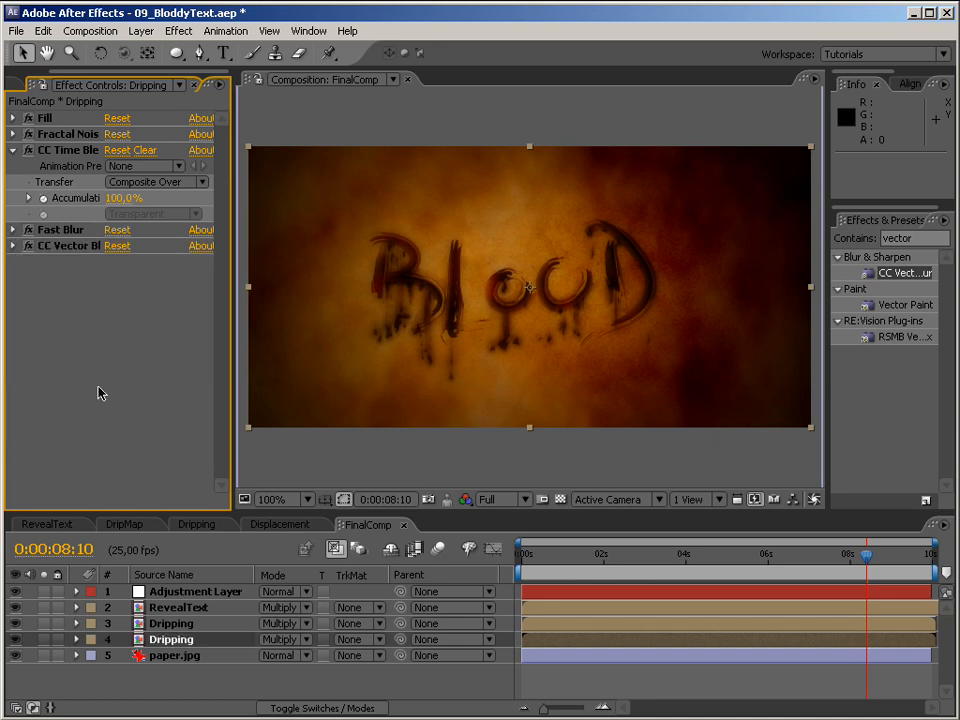
click(13, 150)
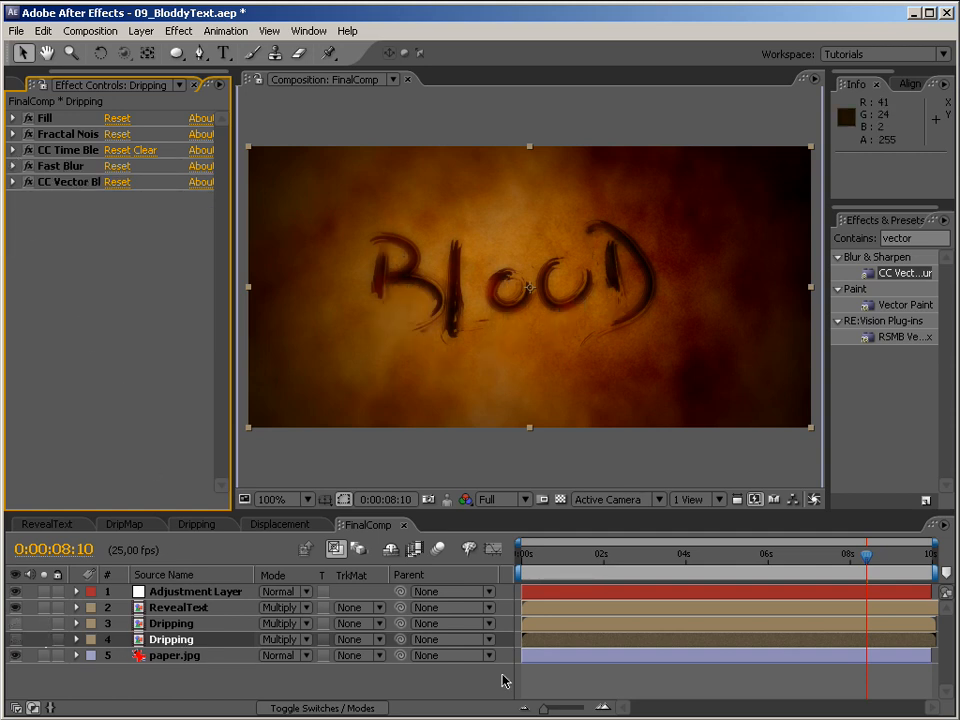
Step: Add the Displacement comp to FinalComp as a hidden layer beneath paper.jpg, and make the upper Dripping layer visible
click(38, 84)
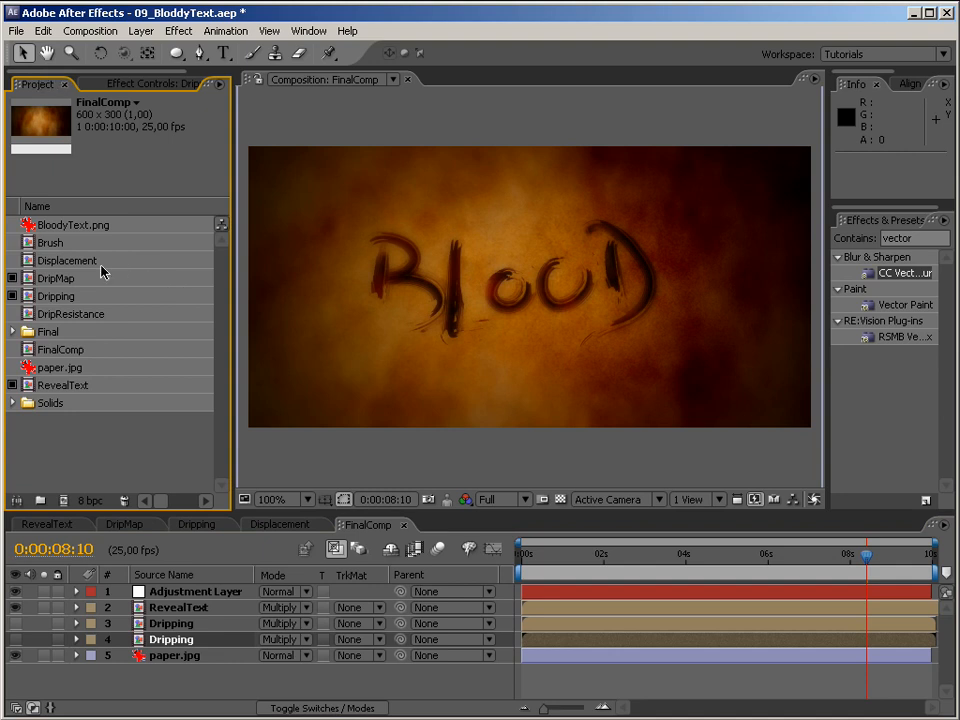
drag(60, 263, 191, 596)
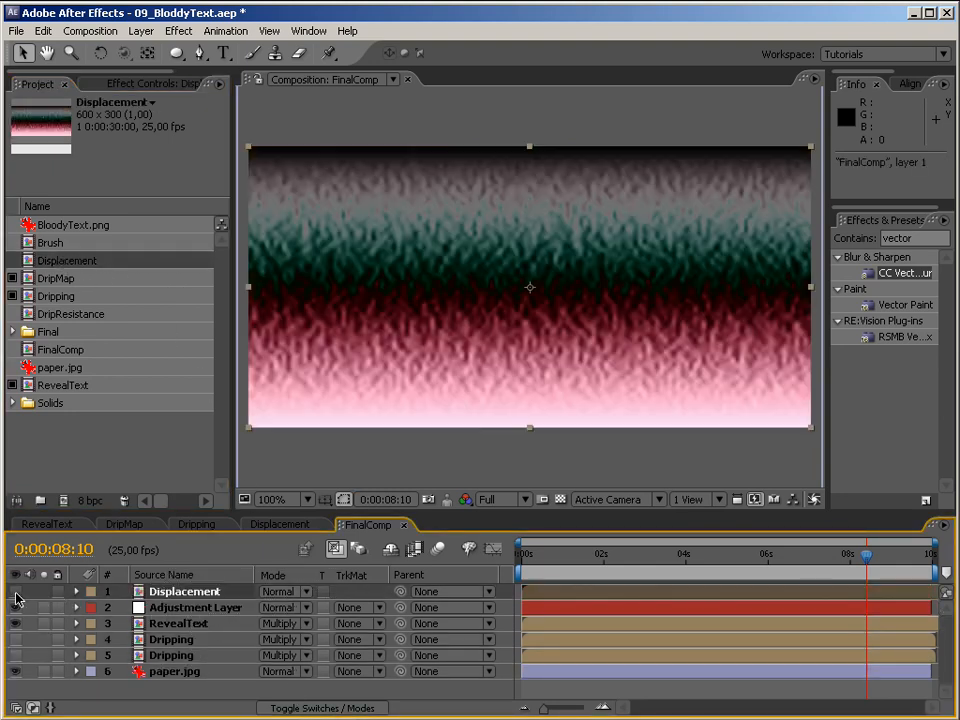
click(15, 591)
drag(176, 597, 178, 690)
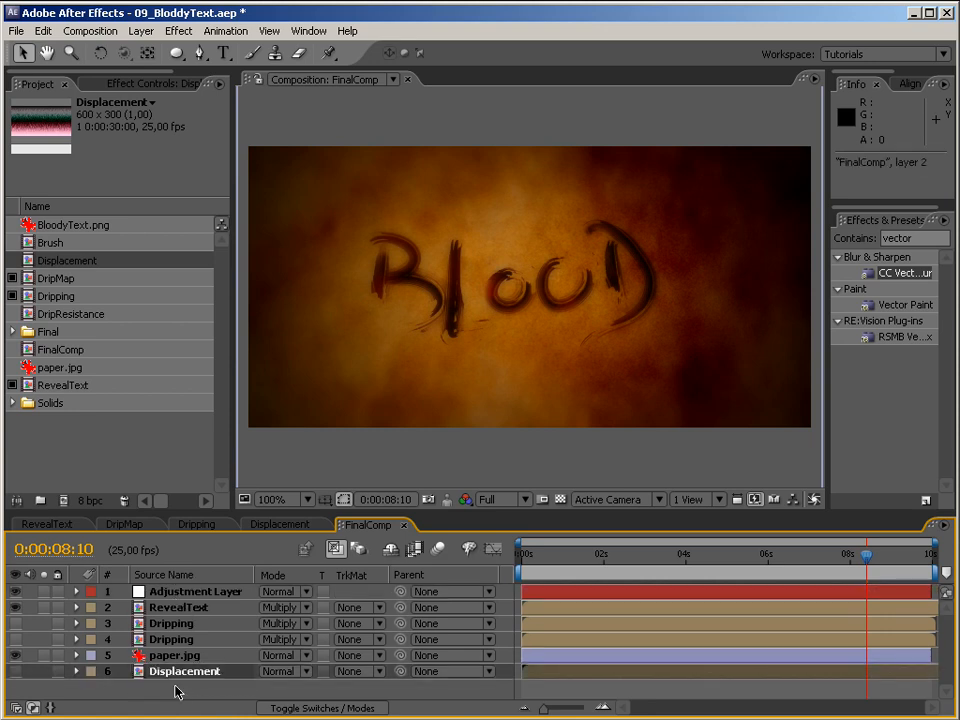
click(185, 627)
click(15, 623)
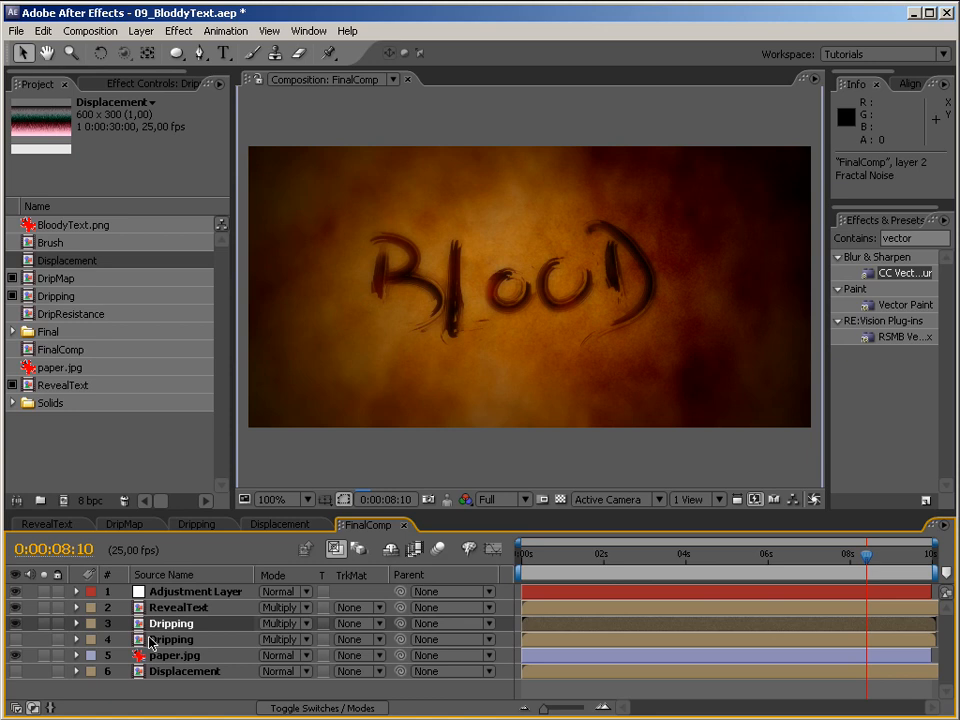
Step: Find and apply Displacement Map to the upper Dripping layer, using the Displacement layer as its map
click(914, 240)
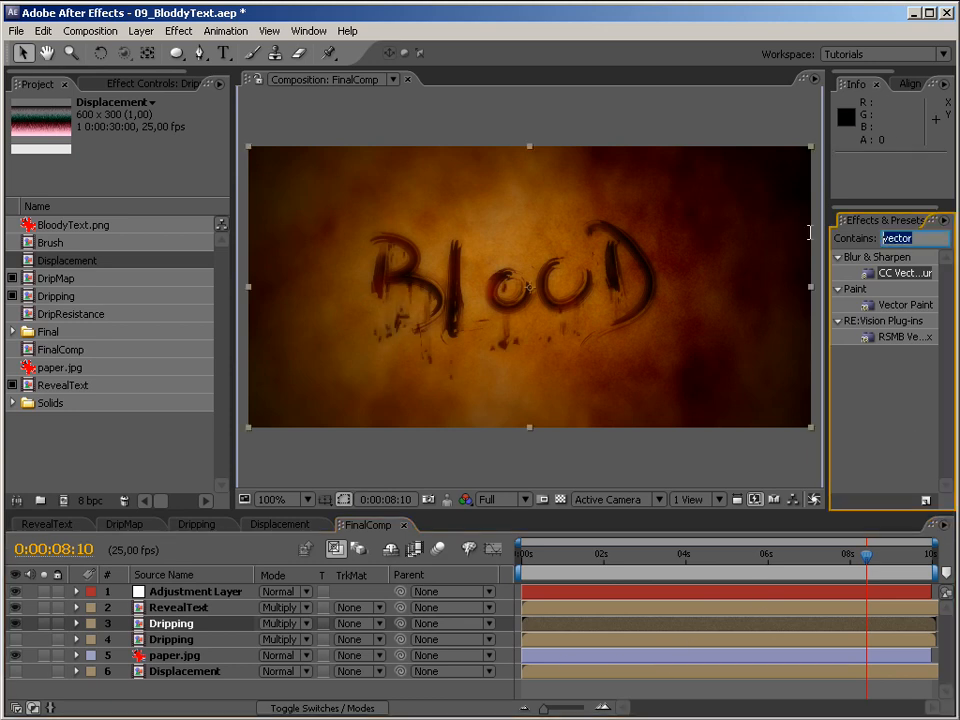
text(displ)
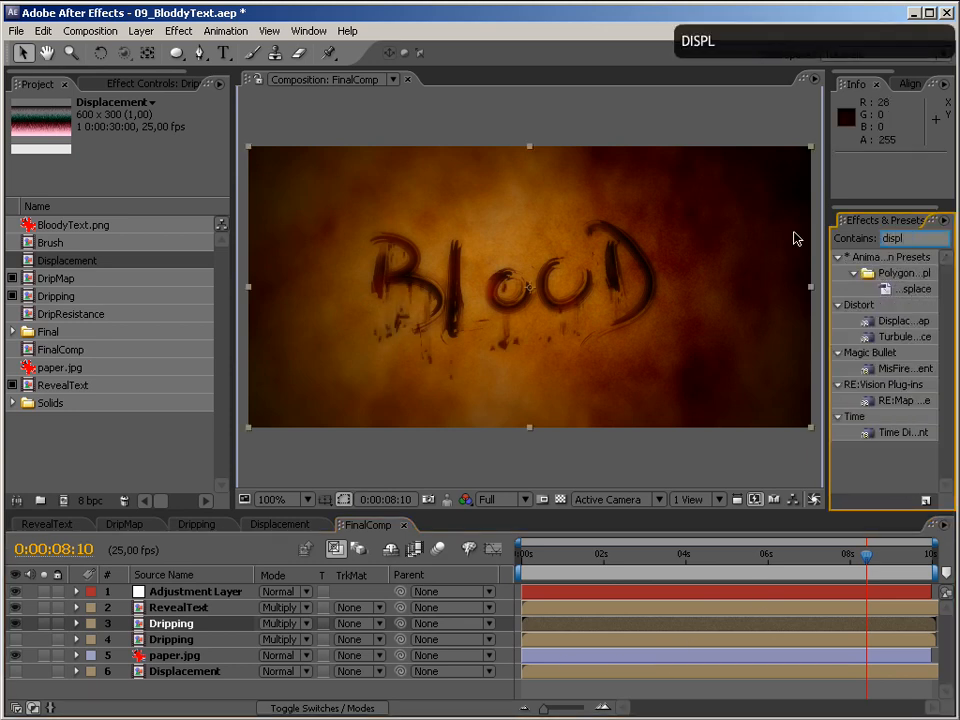
double_click(903, 320)
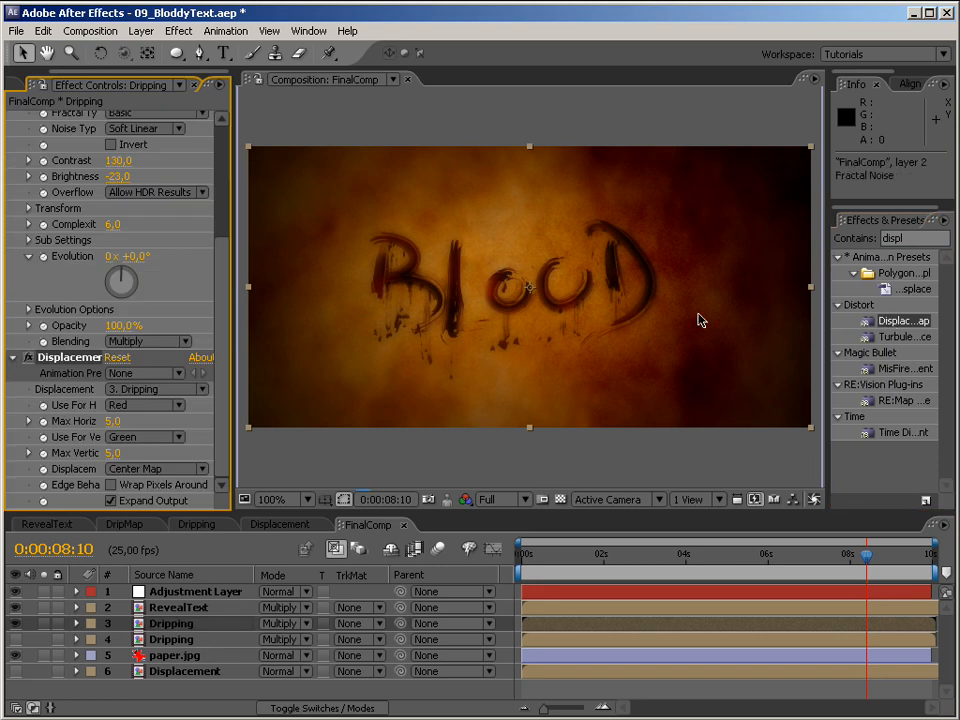
click(198, 390)
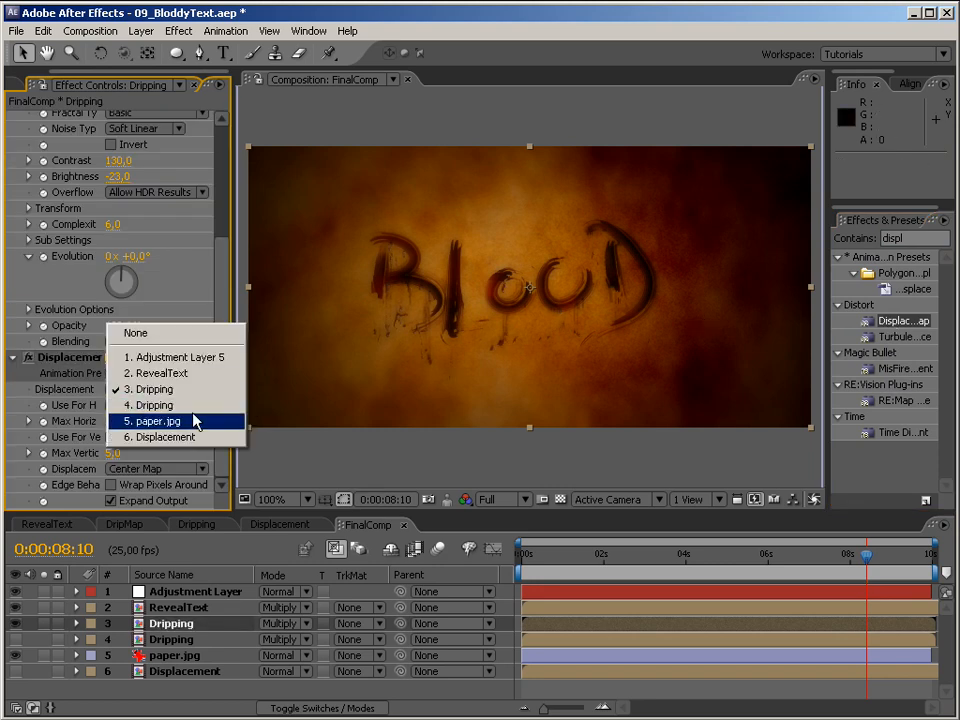
click(193, 437)
Step: Set both the Max Horizontal and the Max Vertical Displacement of the Displacement Map effect to 0
click(113, 421)
text(0)
key(Return)
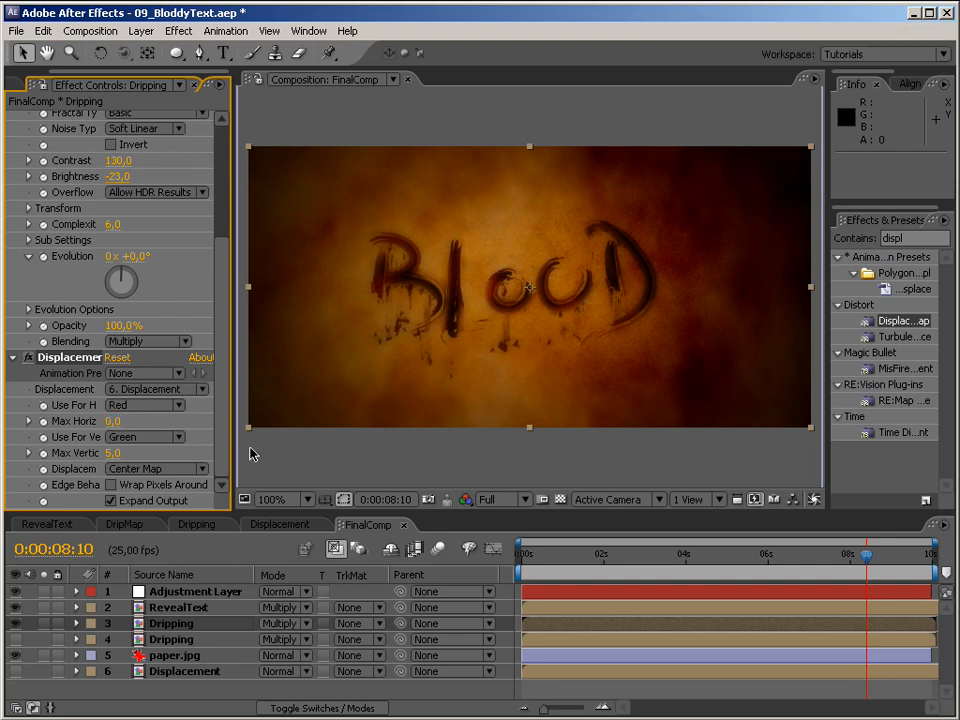
drag(233, 448, 273, 448)
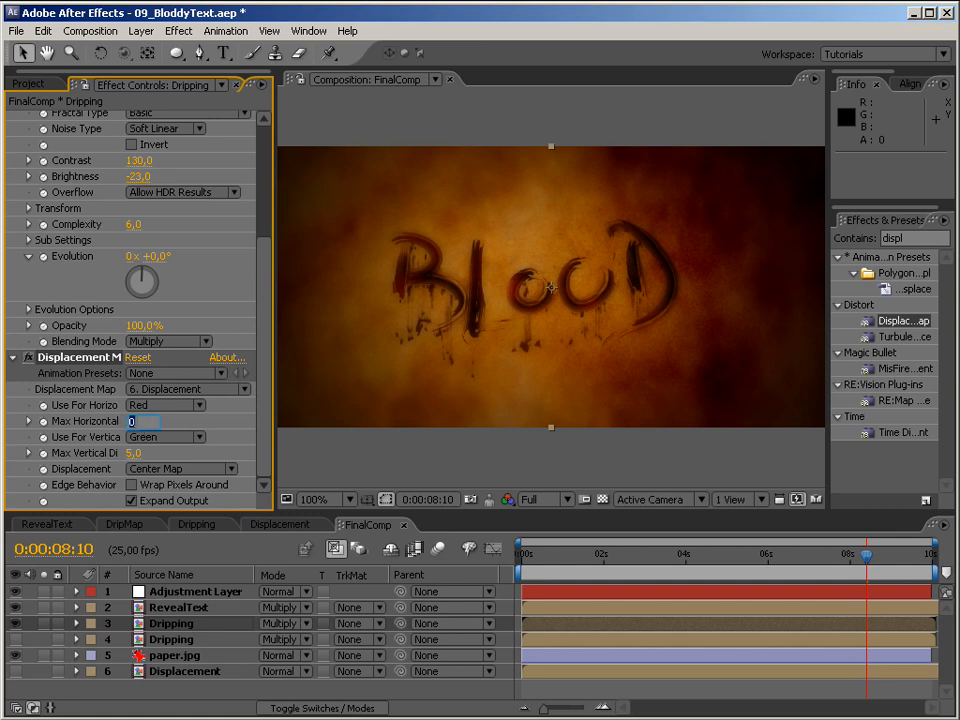
click(133, 453)
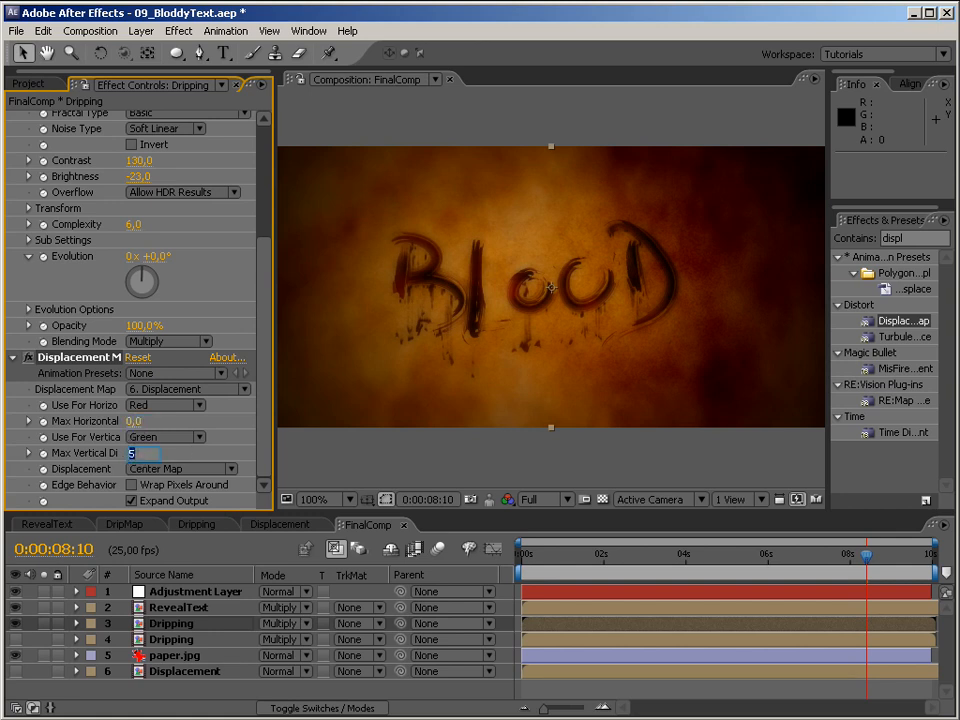
text(1)
key(Return)
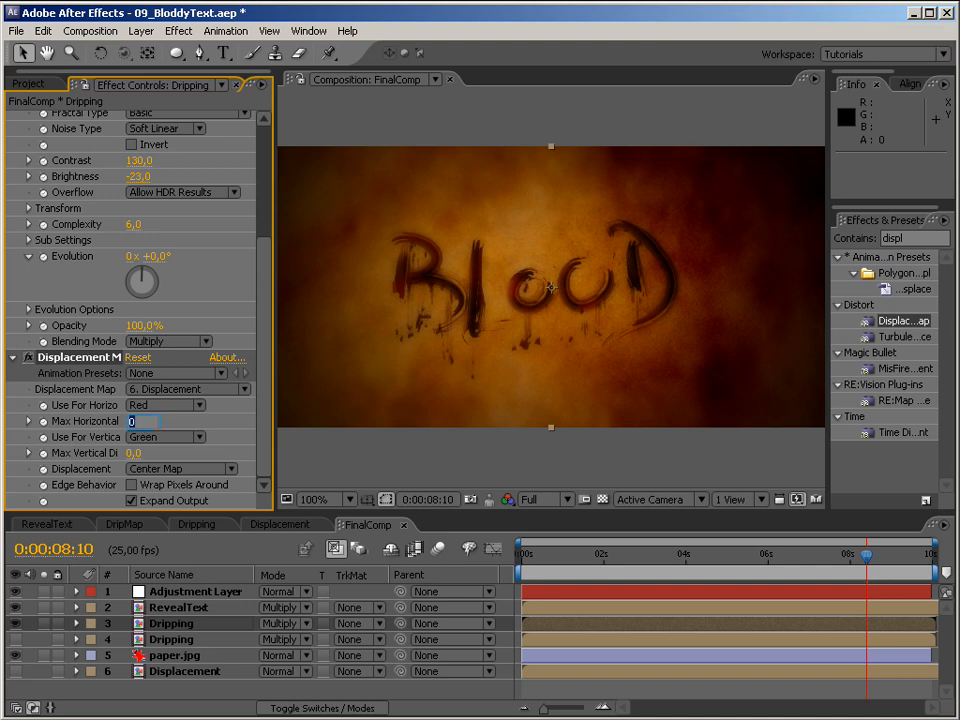
Step: Try Displacement Map with Green as the horizontal channel and a Max Horizontal Displacement of -2, and delete the effect
key(Return)
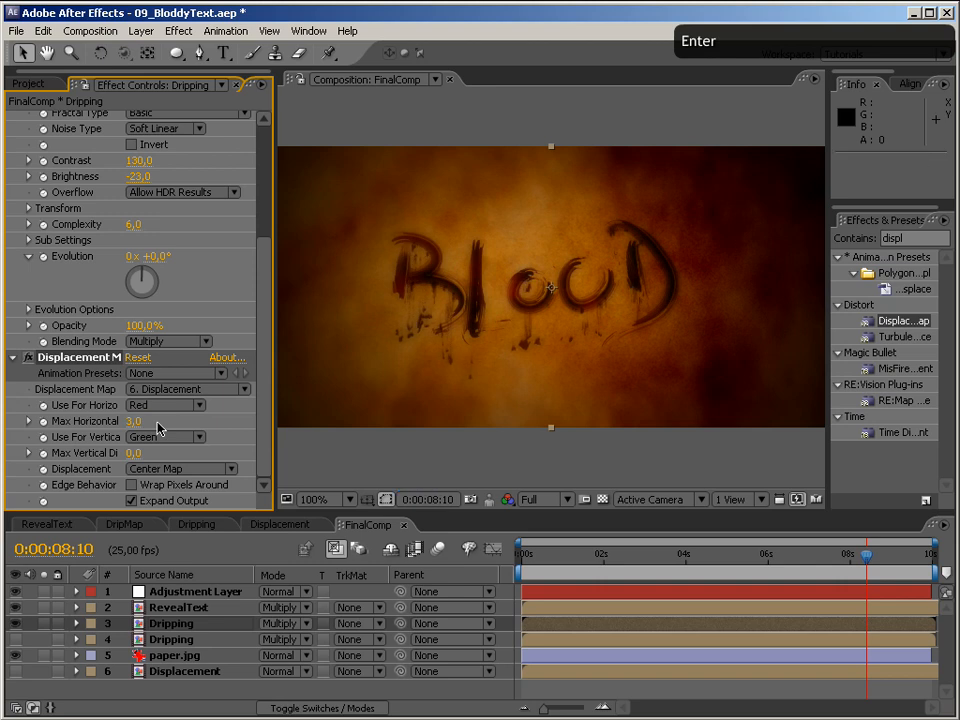
mouse_move(133, 421)
mouse_down()
mouse_move(115, 421)
mouse_move(140, 421)
mouse_up()
click(165, 405)
click(158, 423)
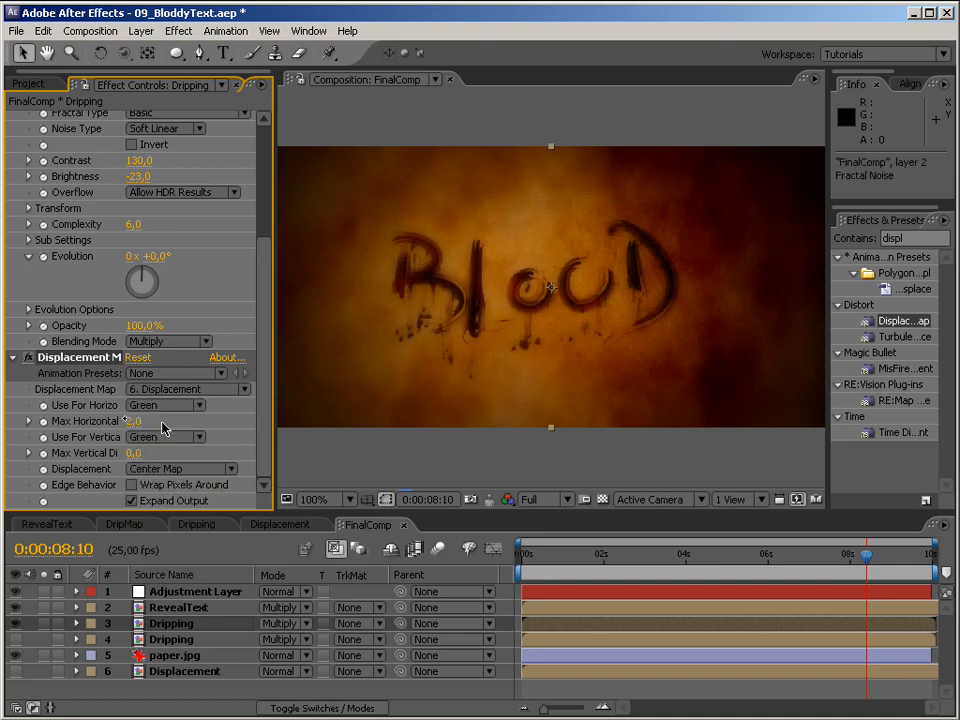
drag(141, 421, 130, 421)
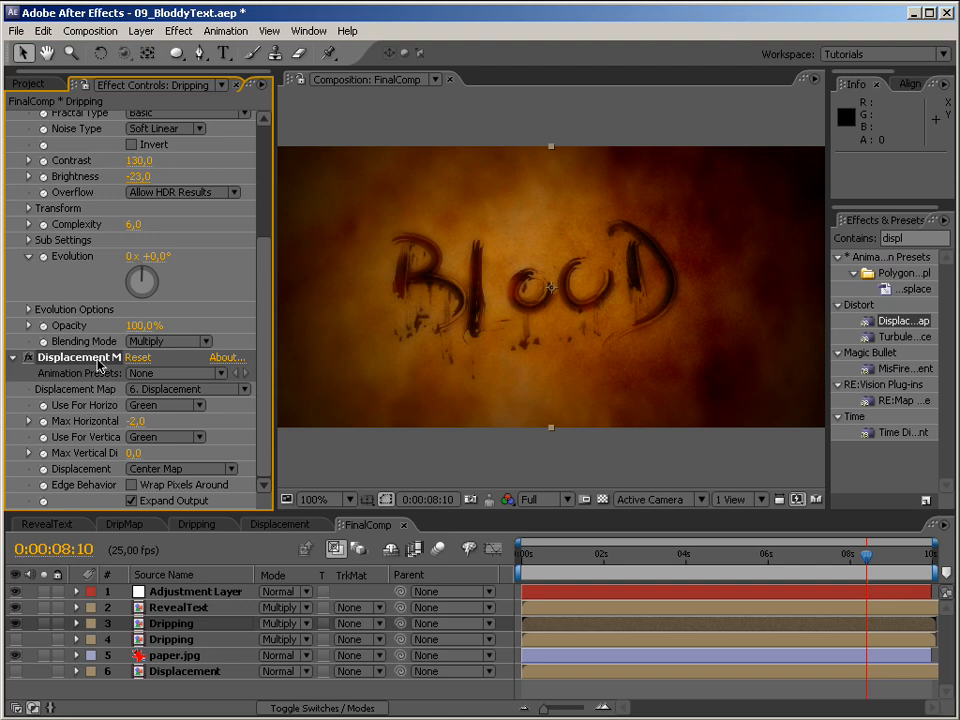
key(Delete)
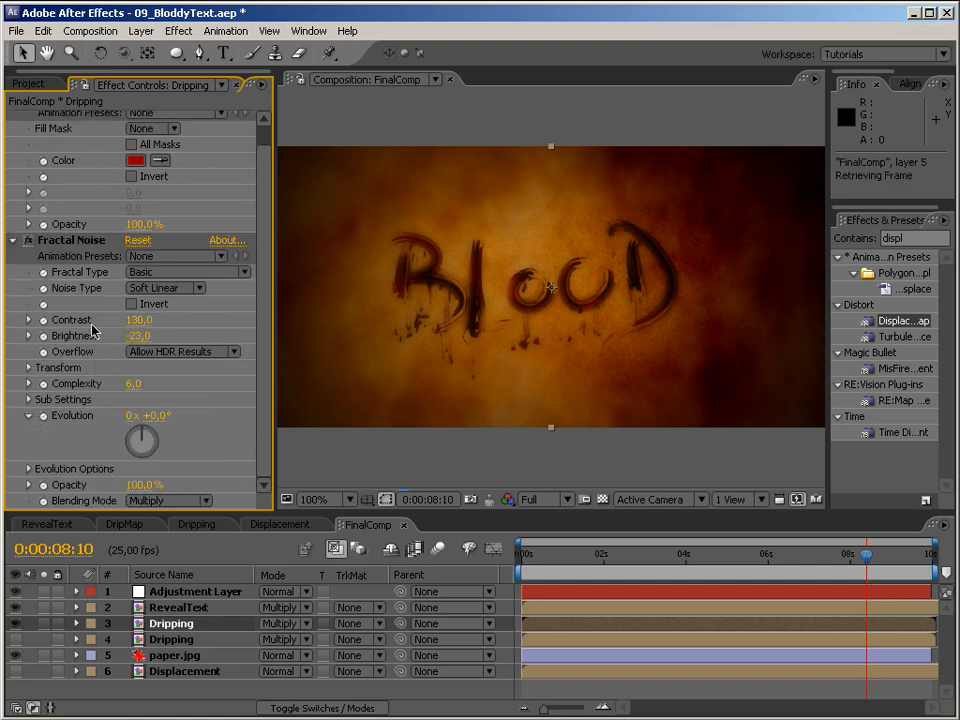
Step: Collapse the Fill and Fractal Noise settings and apply Turbulent Displace to the upper Dripping layer after Fractal Noise
drag(265, 283, 261, 208)
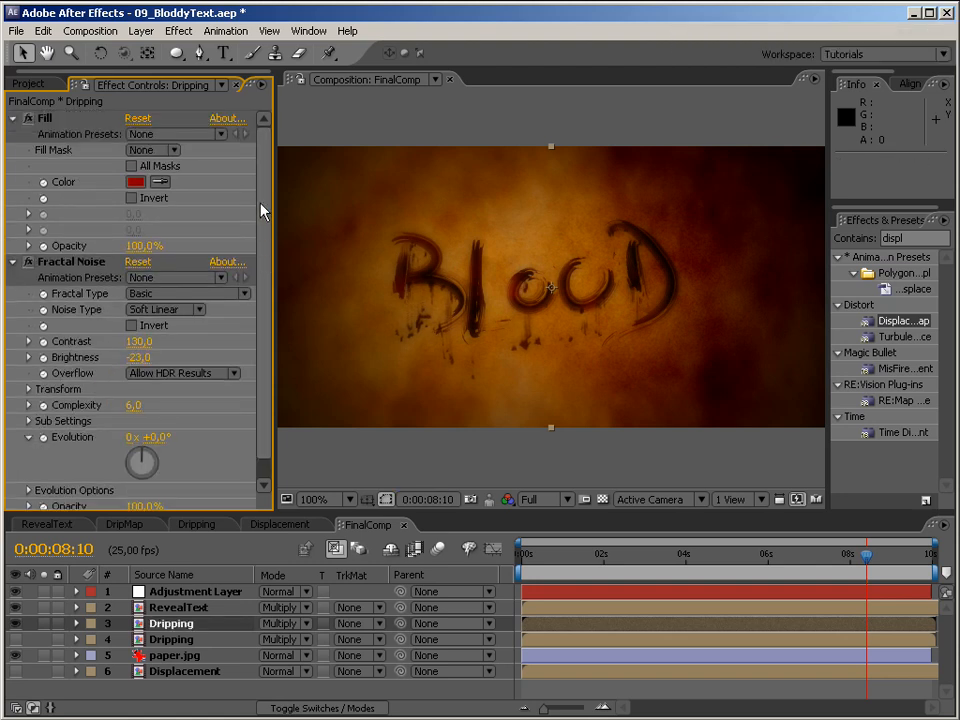
click(13, 119)
click(13, 135)
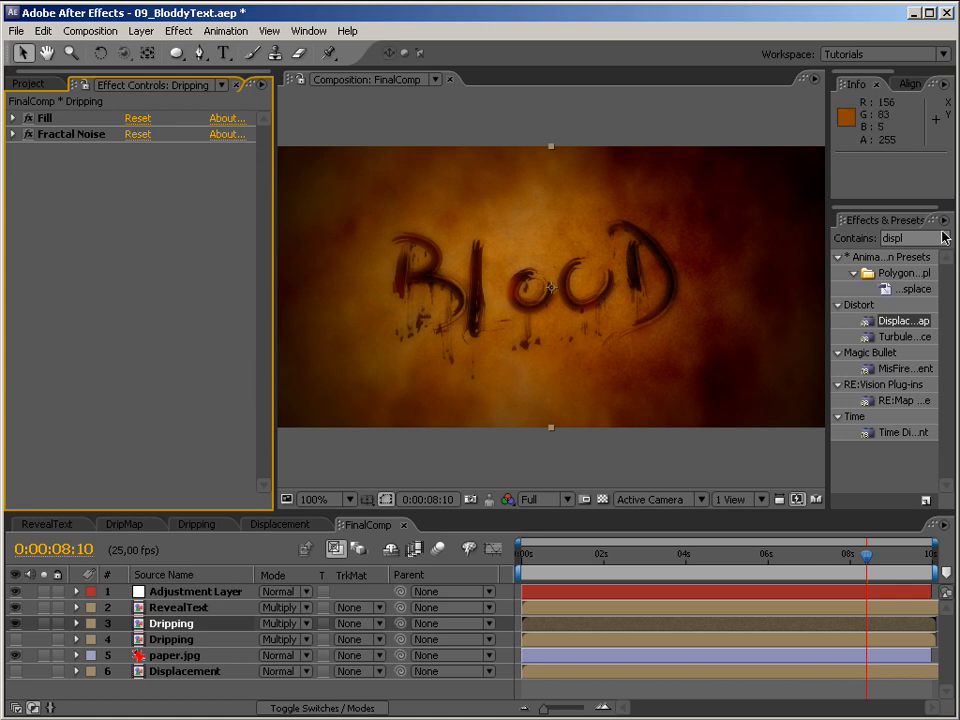
click(838, 234)
text(turbul)
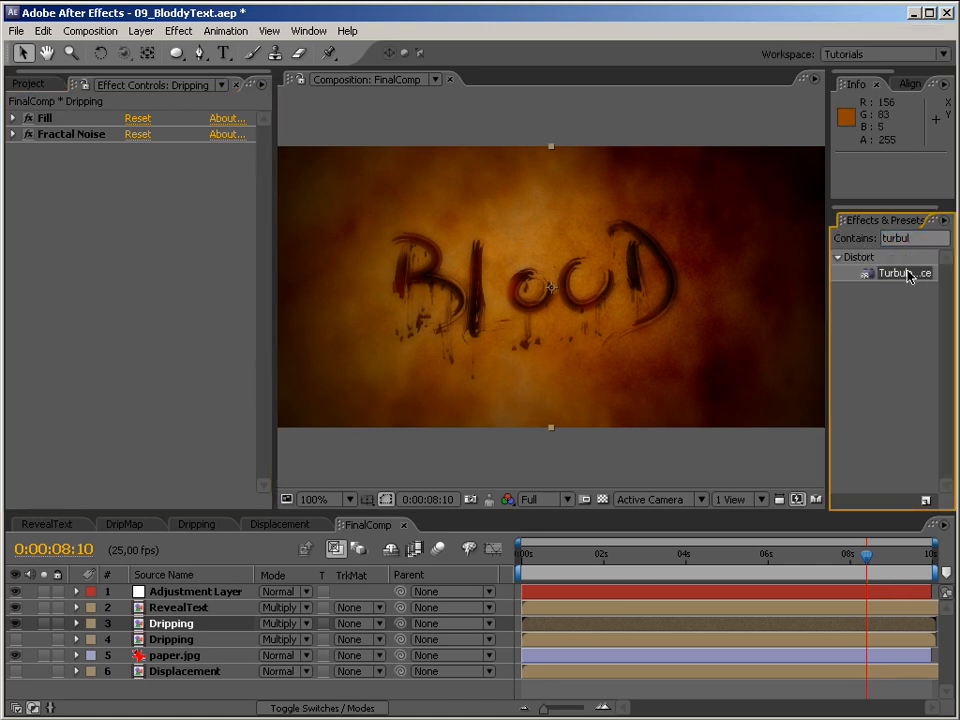
drag(909, 272, 190, 316)
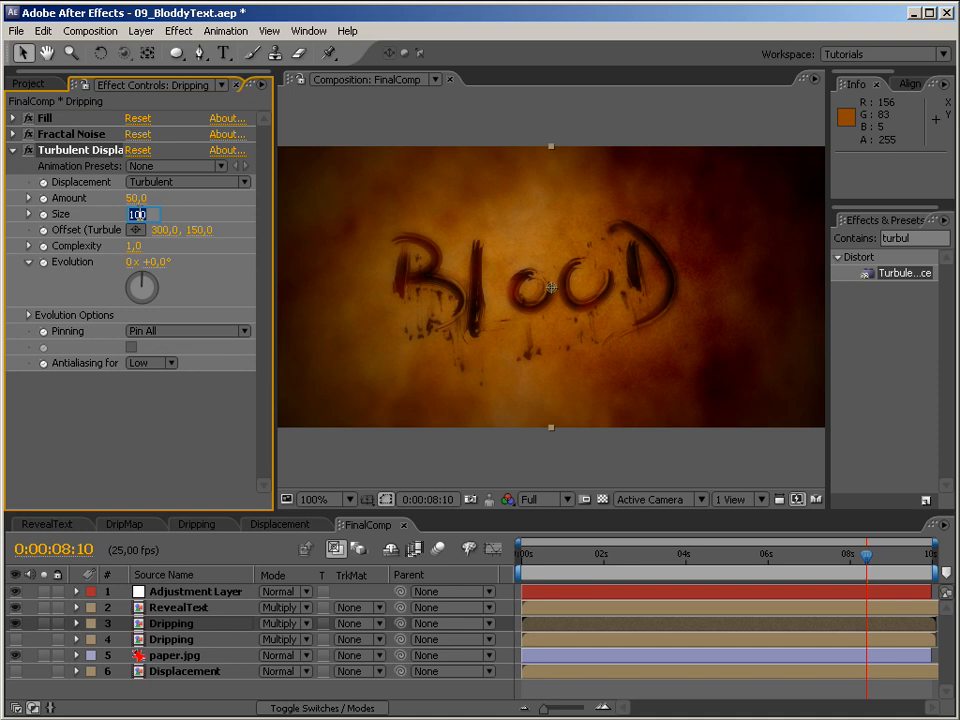
Step: Set Turbulent Displace's Size to 10 and Amount to 85, and return the composition to 0:00:00:00
text(1)
key(Return)
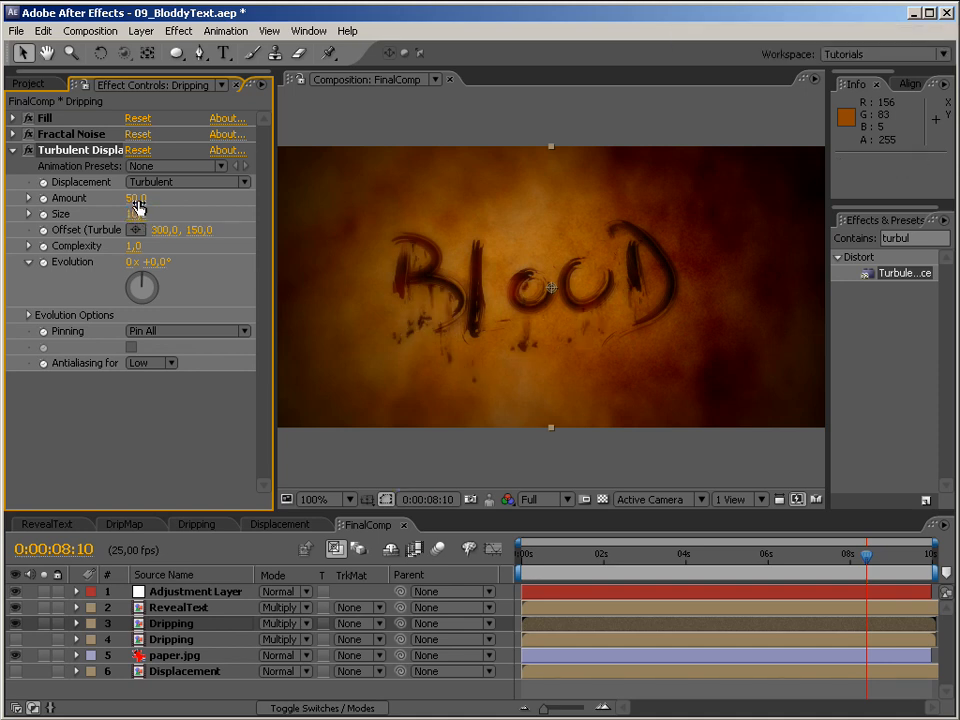
drag(153, 199, 168, 199)
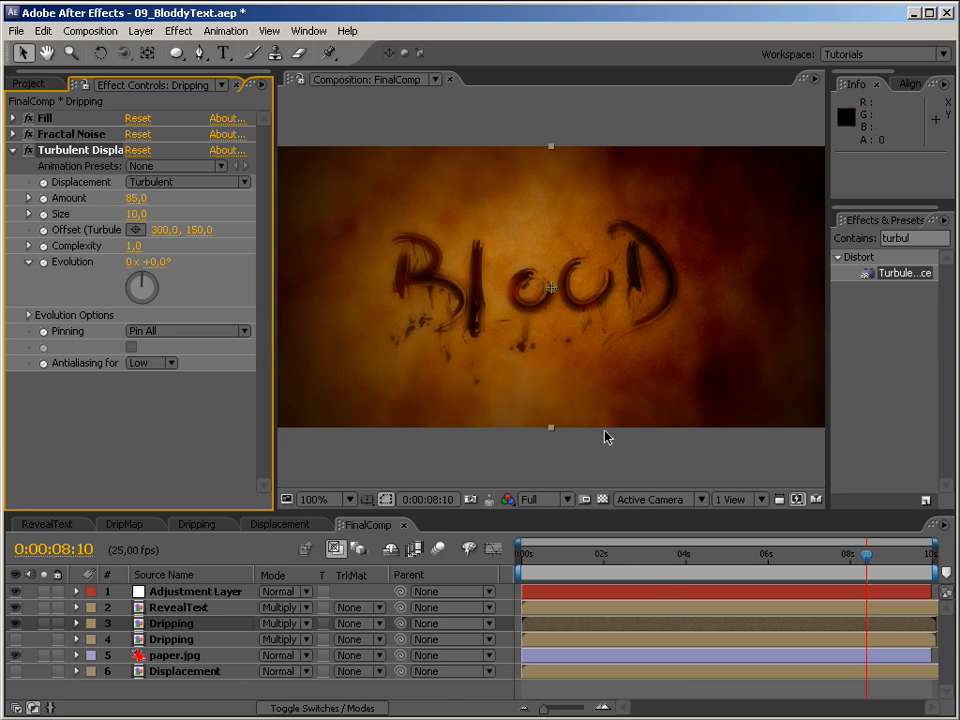
drag(533, 560, 440, 546)
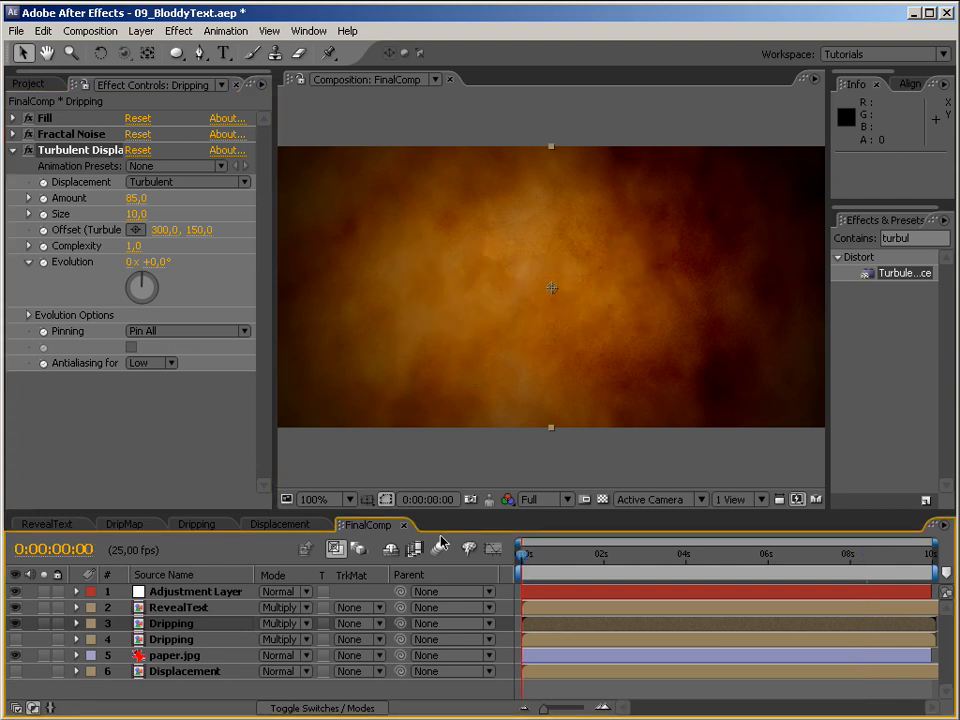
Step: Preview the composition from RAM and apply Displacement Map to the RevealText layer after Fractal Noise
key(KP_0)
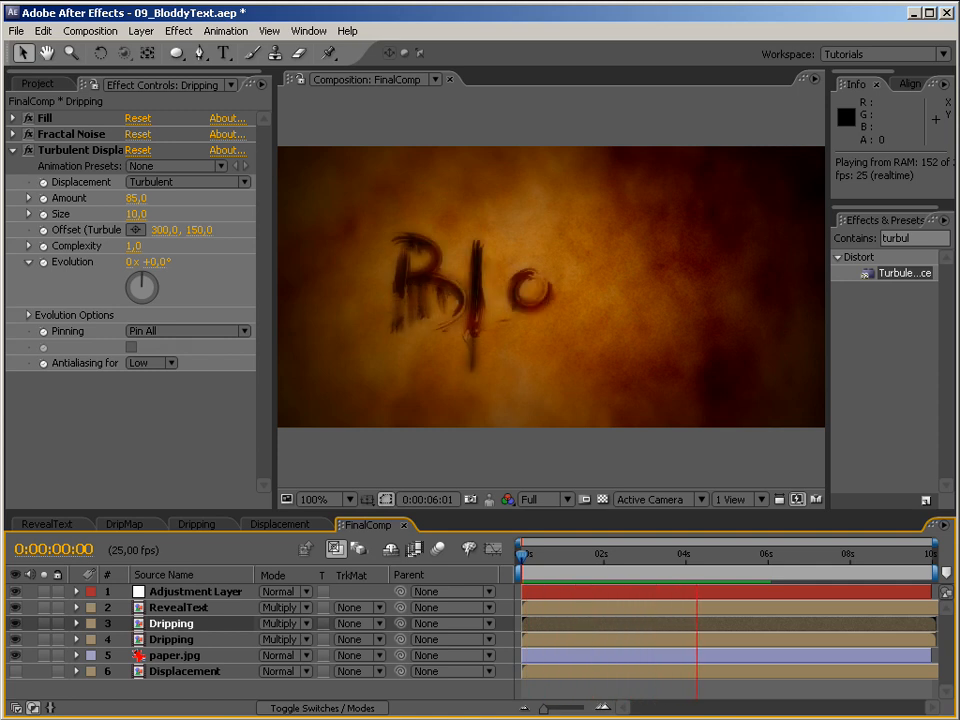
key(KP_0)
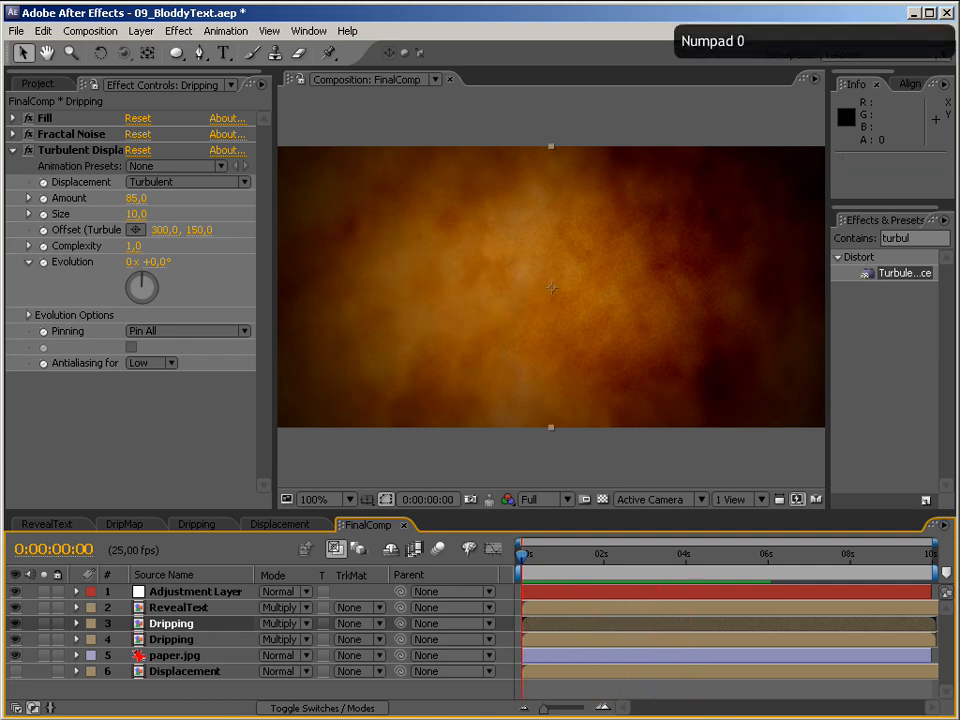
click(220, 607)
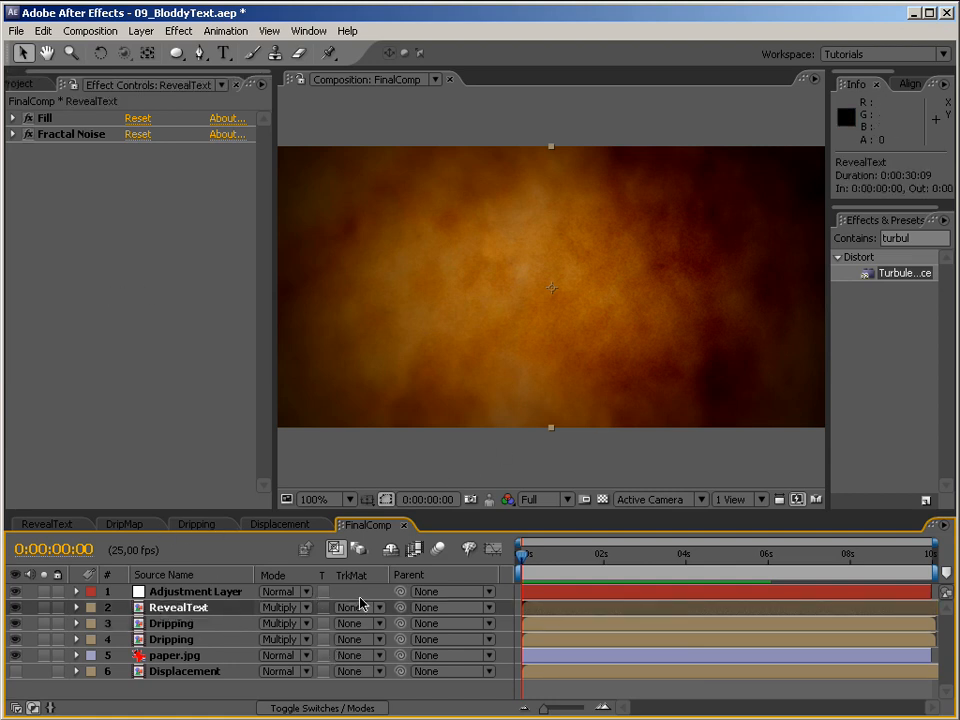
click(915, 238)
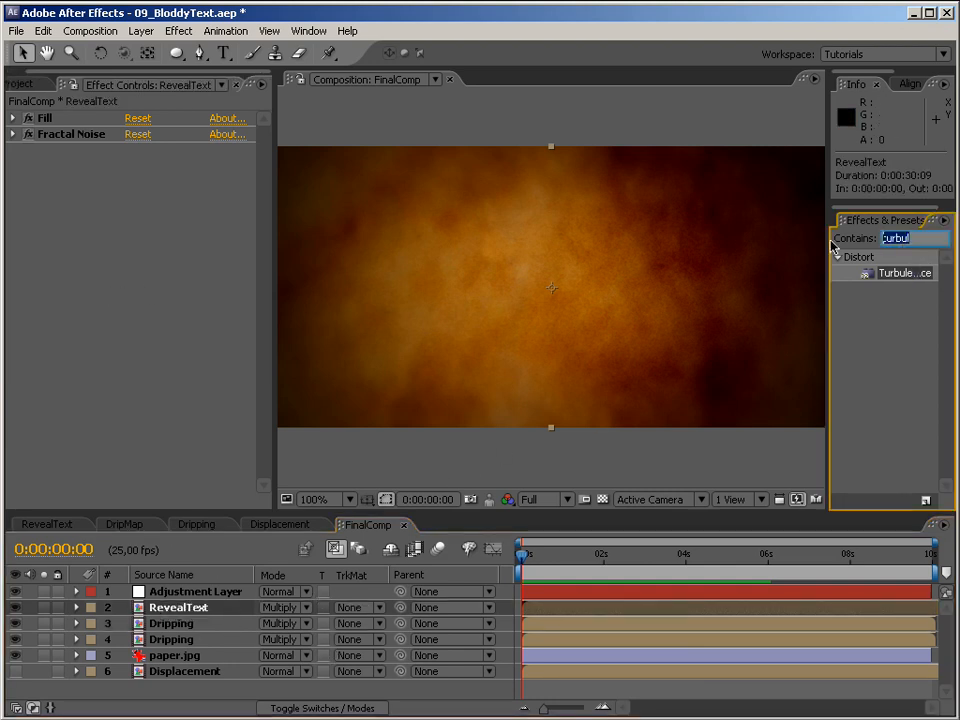
text(displa)
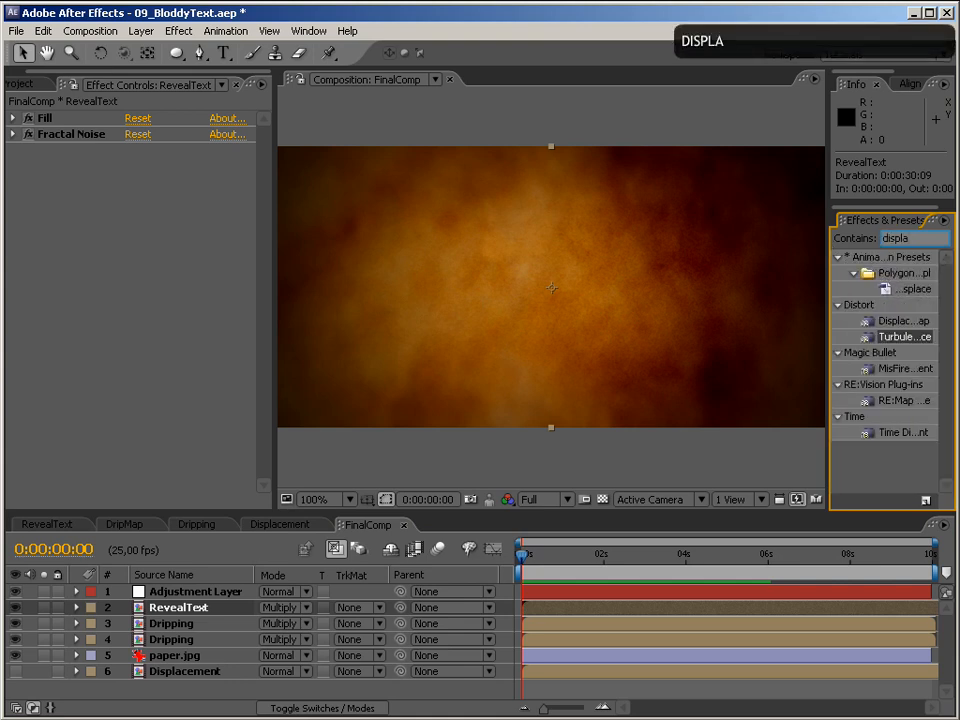
drag(917, 322, 214, 608)
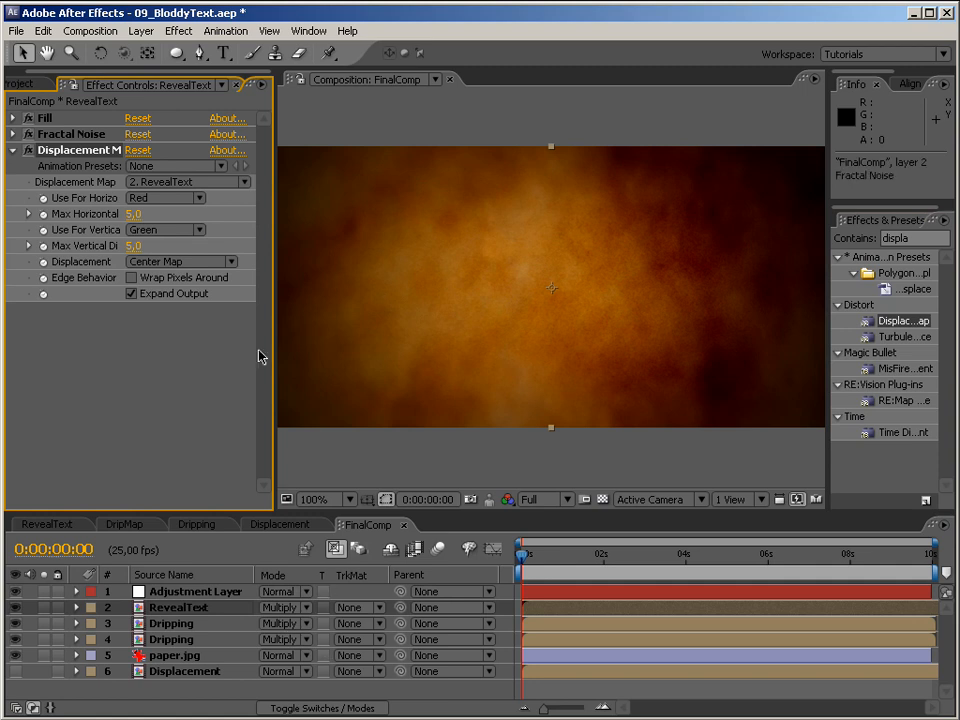
Step: Set the Displacement Map layer to 6. Displacement, with the horizontal channel Off and Max Horizontal Displacement at 0
click(190, 182)
click(195, 244)
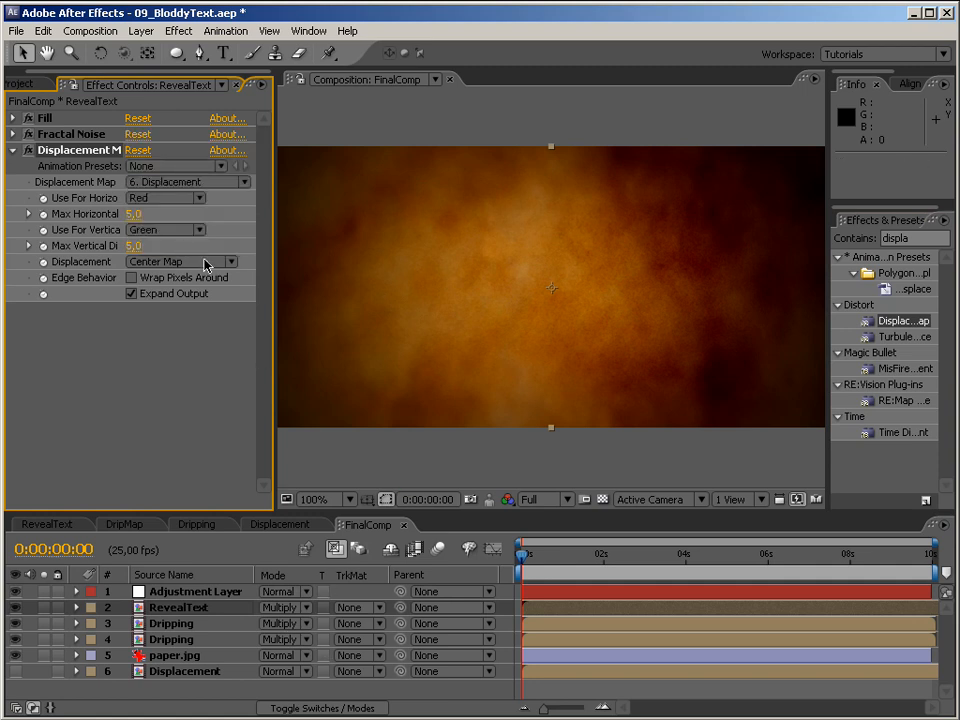
click(182, 198)
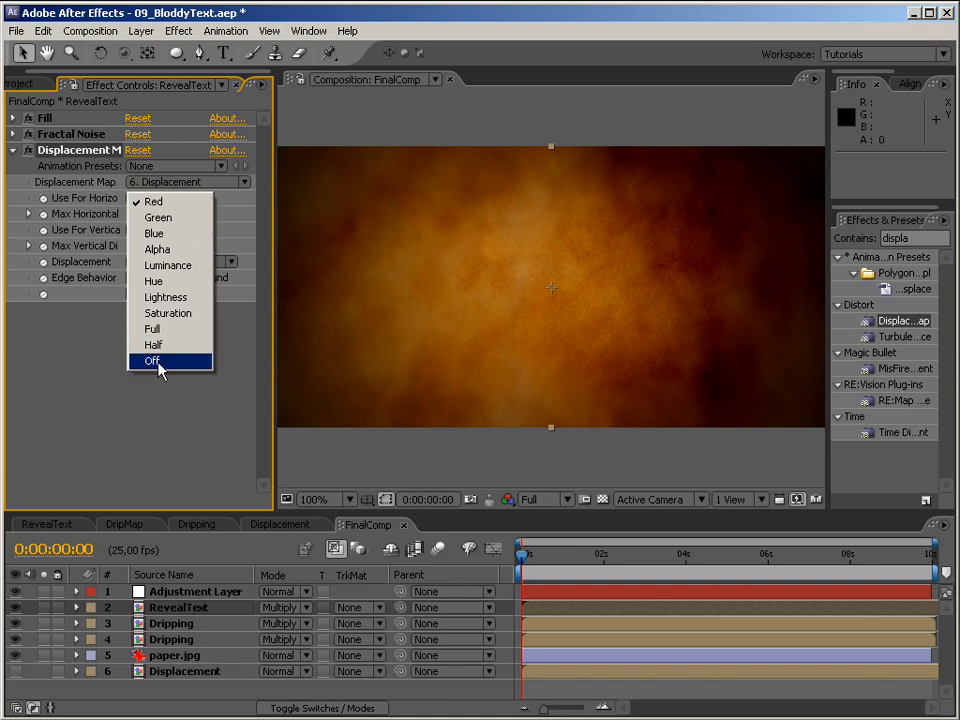
click(155, 362)
click(135, 214)
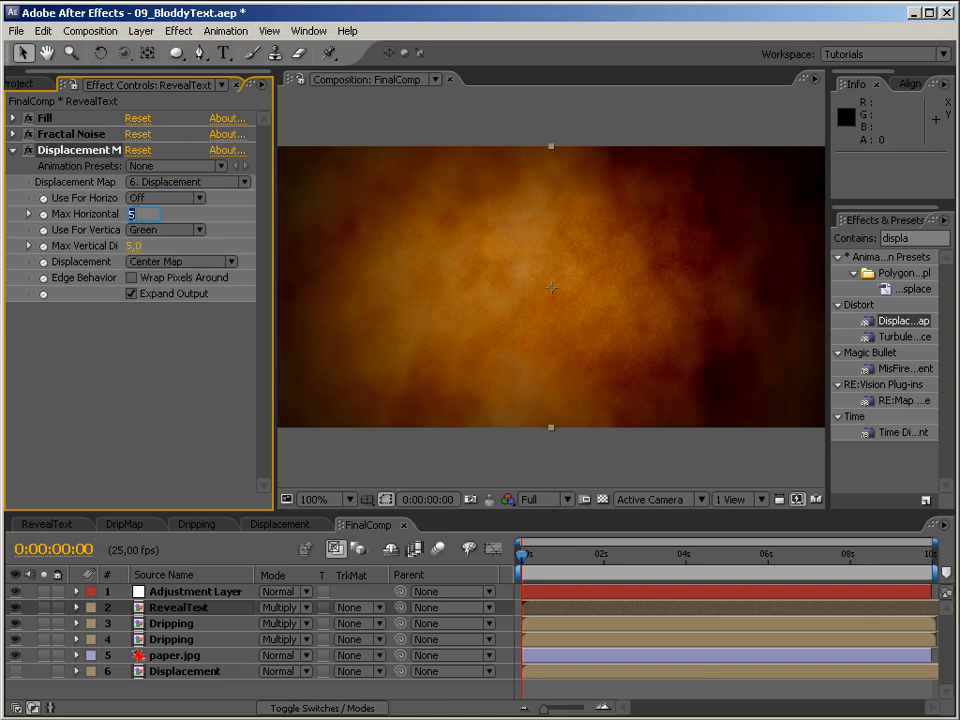
text(0)
key(Return)
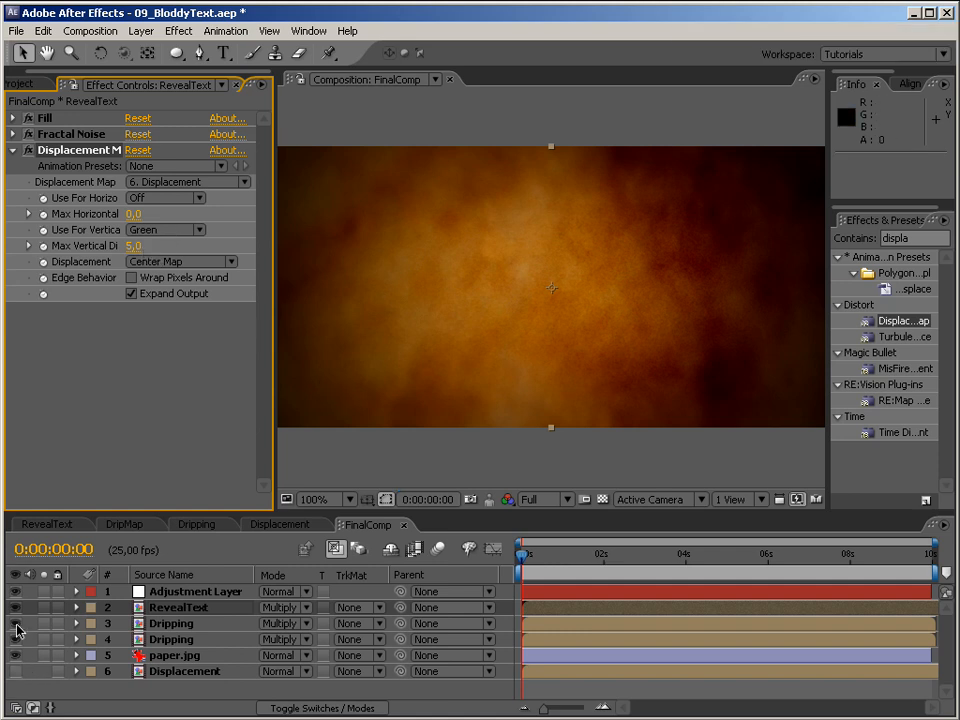
Step: Hide both Dripping layers and set RevealText's Max Vertical Displacement to 10 while viewing 0:00:05:06
drag(18, 627, 18, 640)
drag(574, 570, 737, 568)
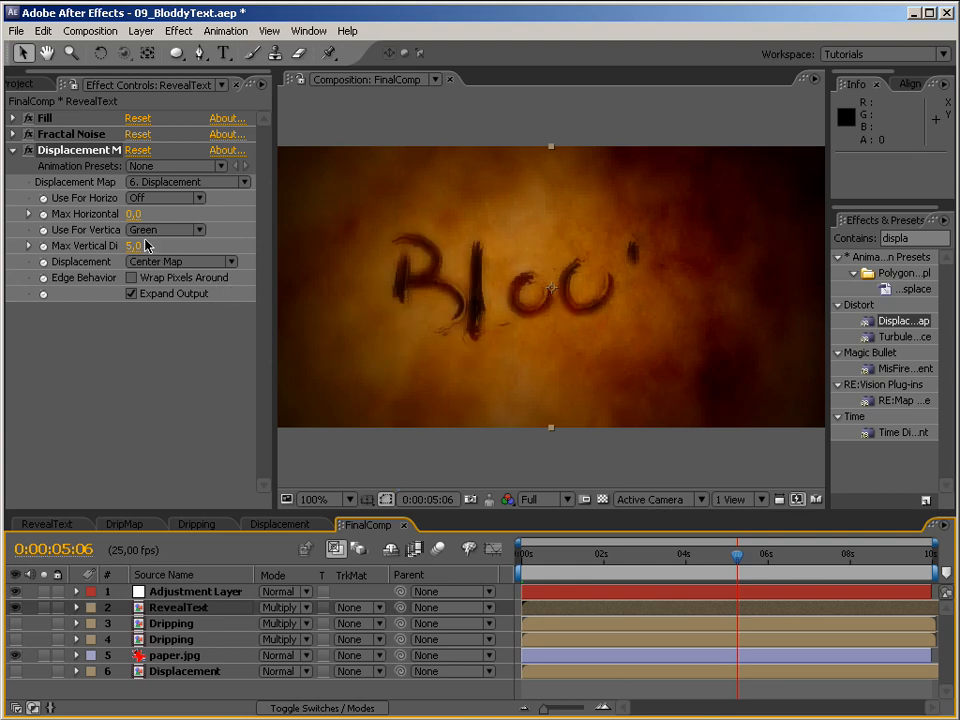
drag(137, 244, 146, 244)
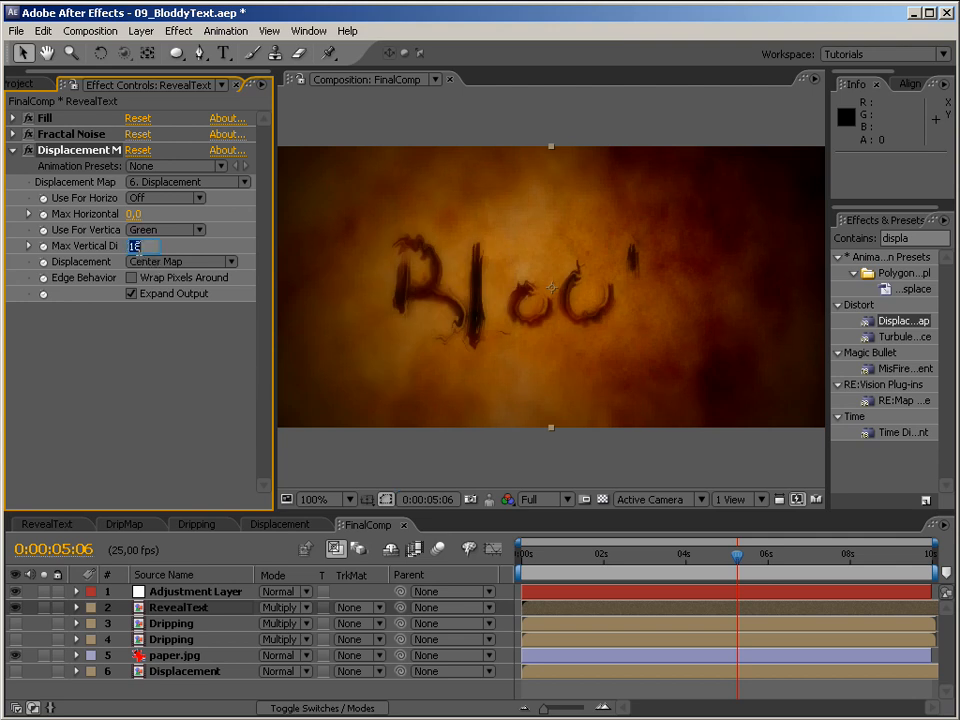
text(10)
key(Return)
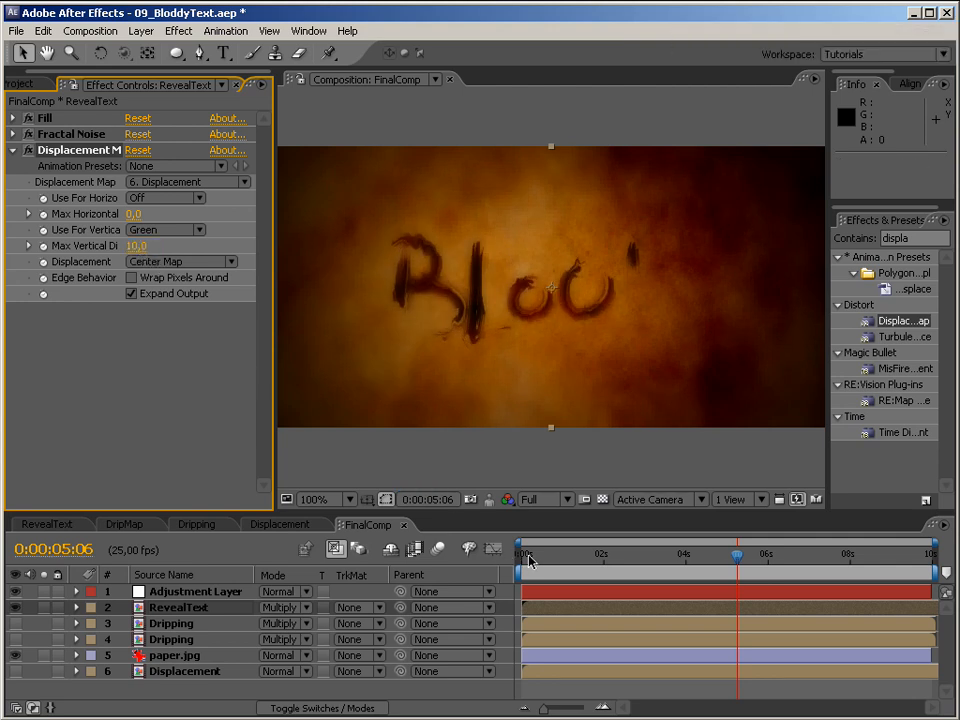
Step: Keyframe RevealText's Max Vertical Displacement at 0 on 0:00:00:00 and 12 on 0:00:09:24
click(512, 555)
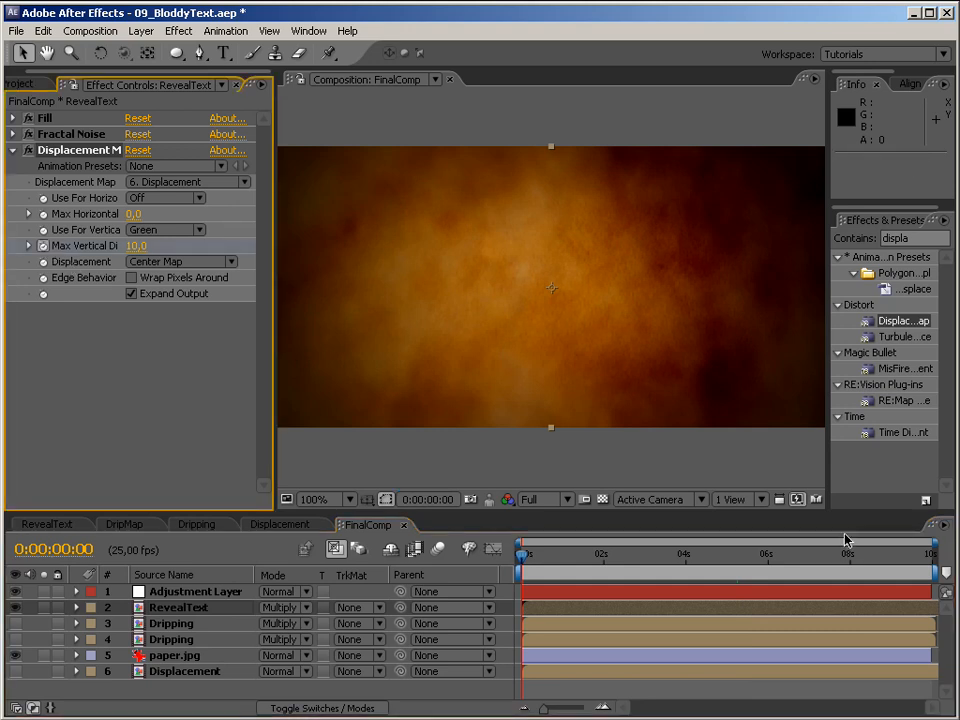
click(922, 563)
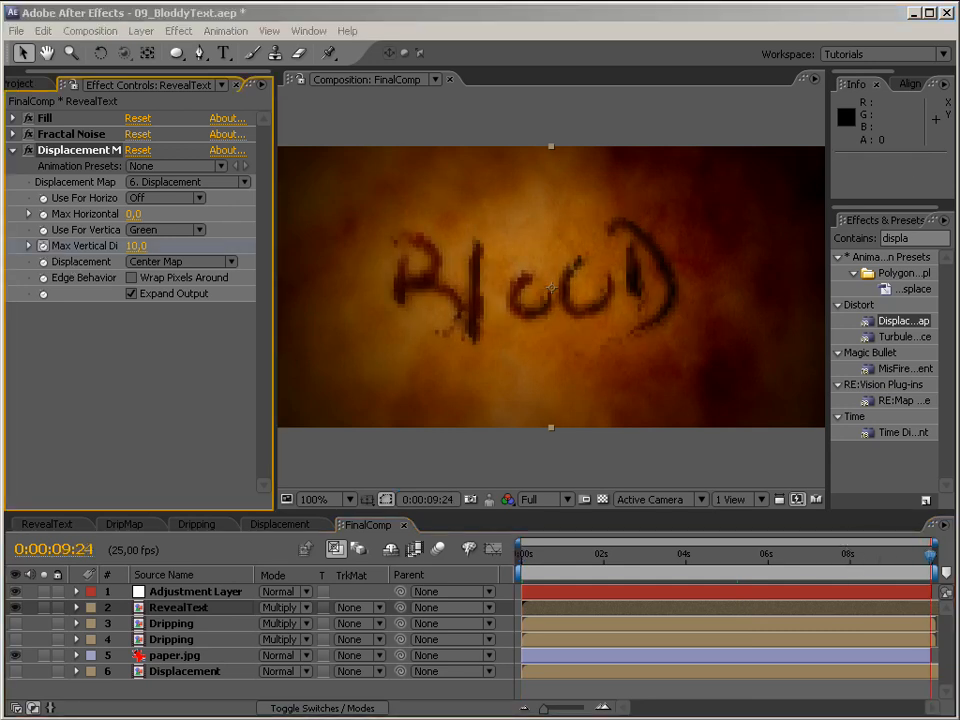
click(136, 247)
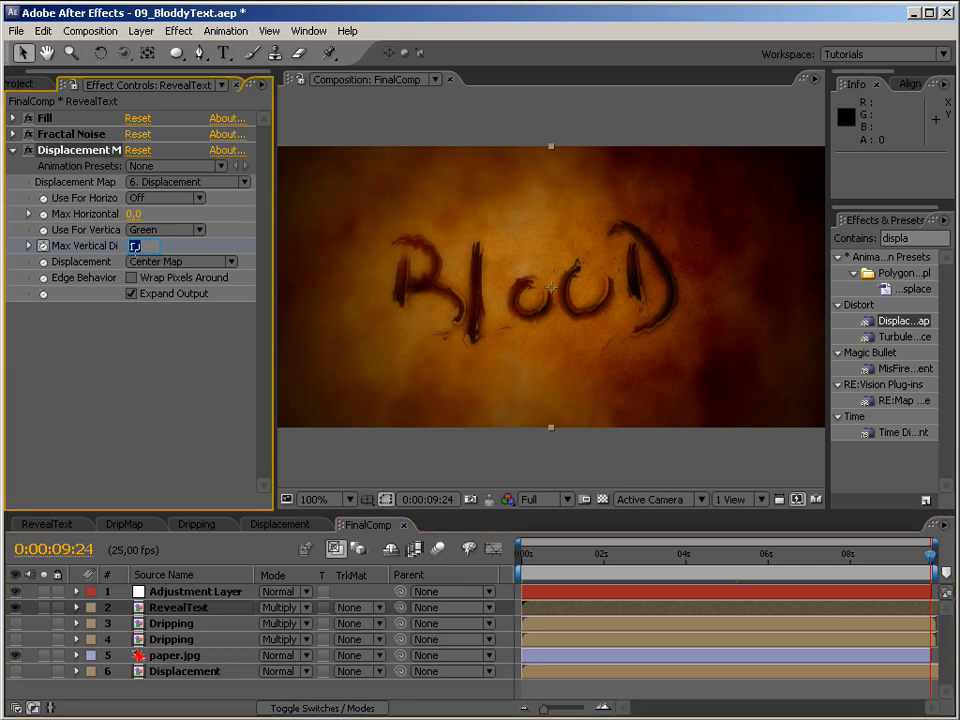
text(12)
key(Return)
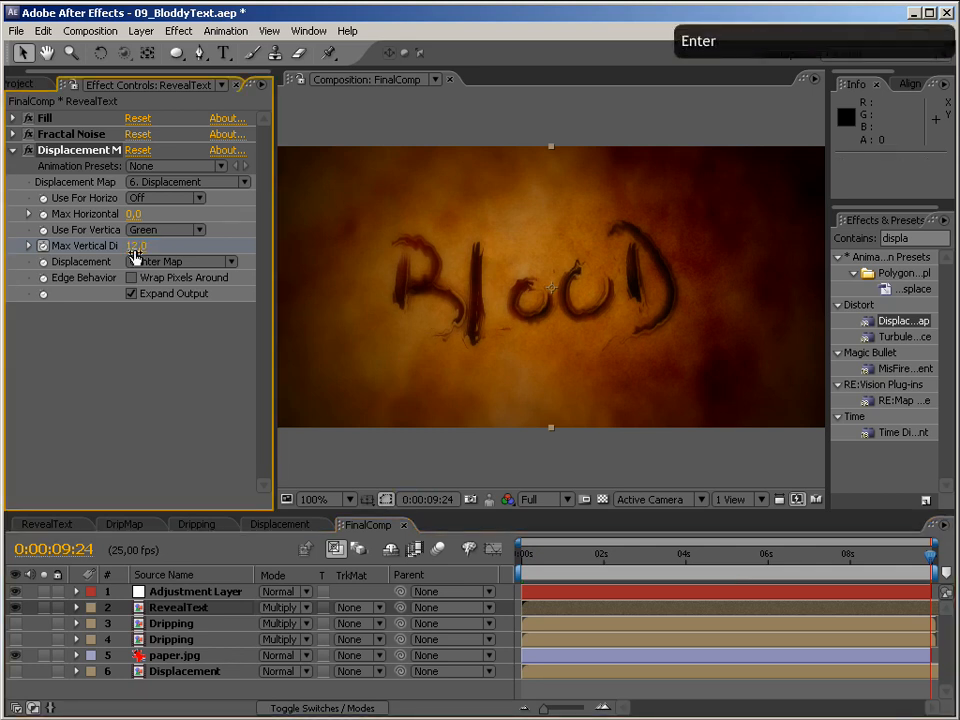
key(Home)
click(136, 247)
key(Return)
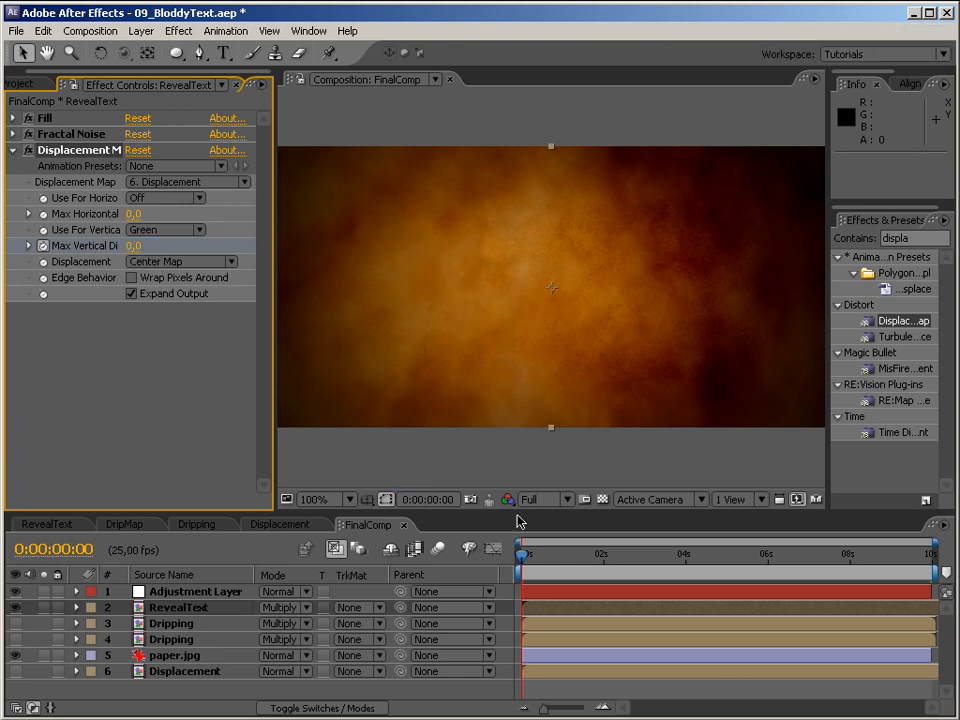
Step: Check the animated vertical displacement along the timeline and stop at 0:00:06:21
drag(527, 561, 857, 560)
drag(802, 576, 512, 598)
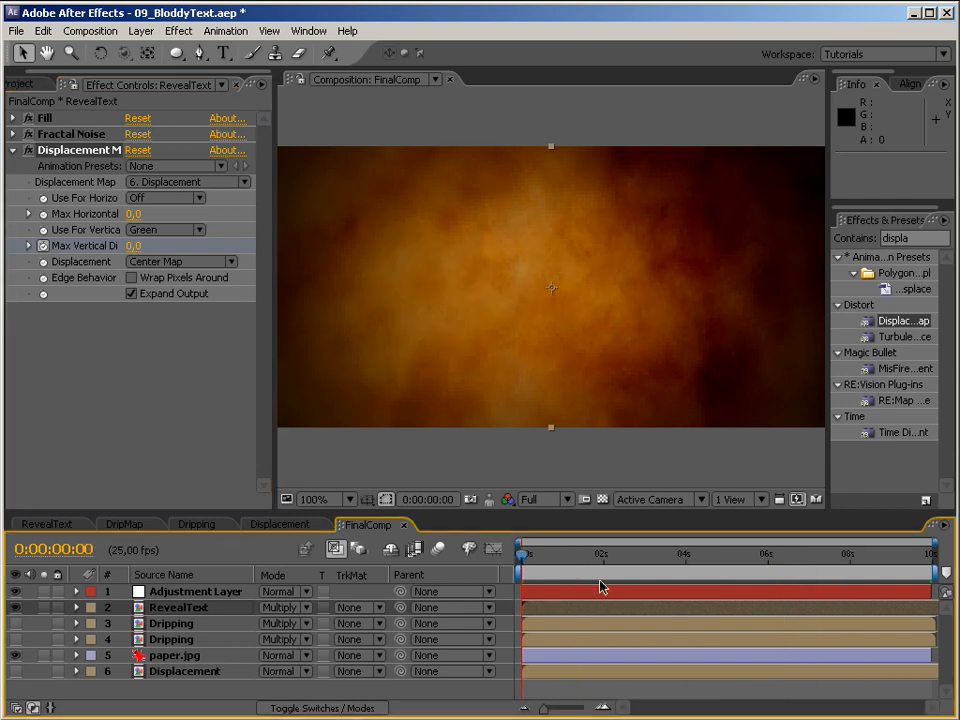
click(803, 560)
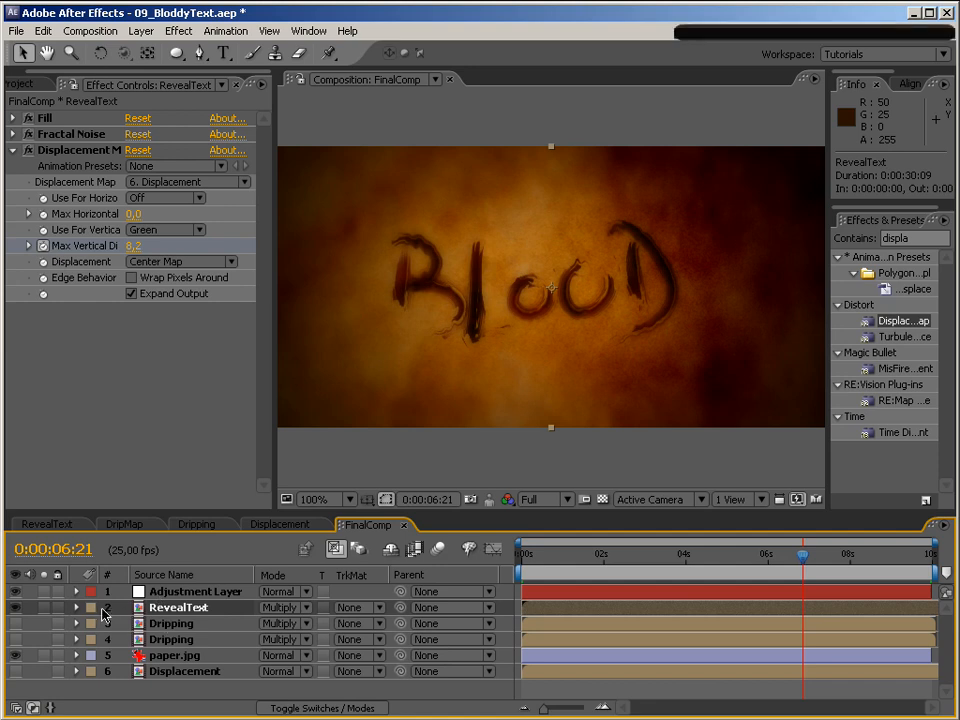
Step: Duplicate the RevealText layer, with the lower copy's effects collapsed and the upper copy hidden
key(ctrl+d)
click(177, 630)
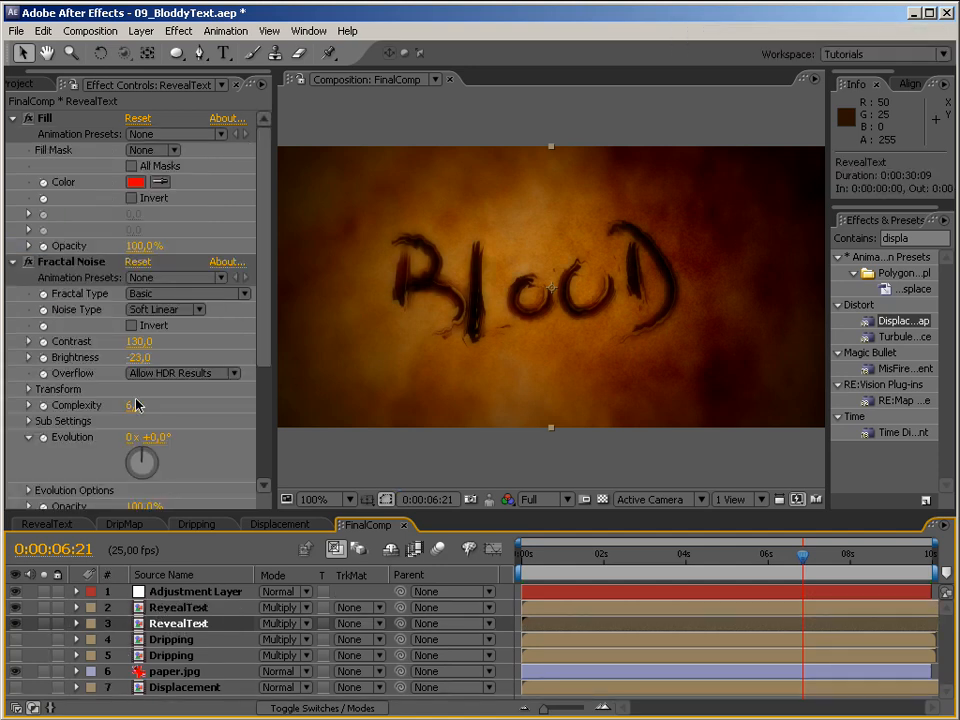
click(59, 152)
click(13, 150)
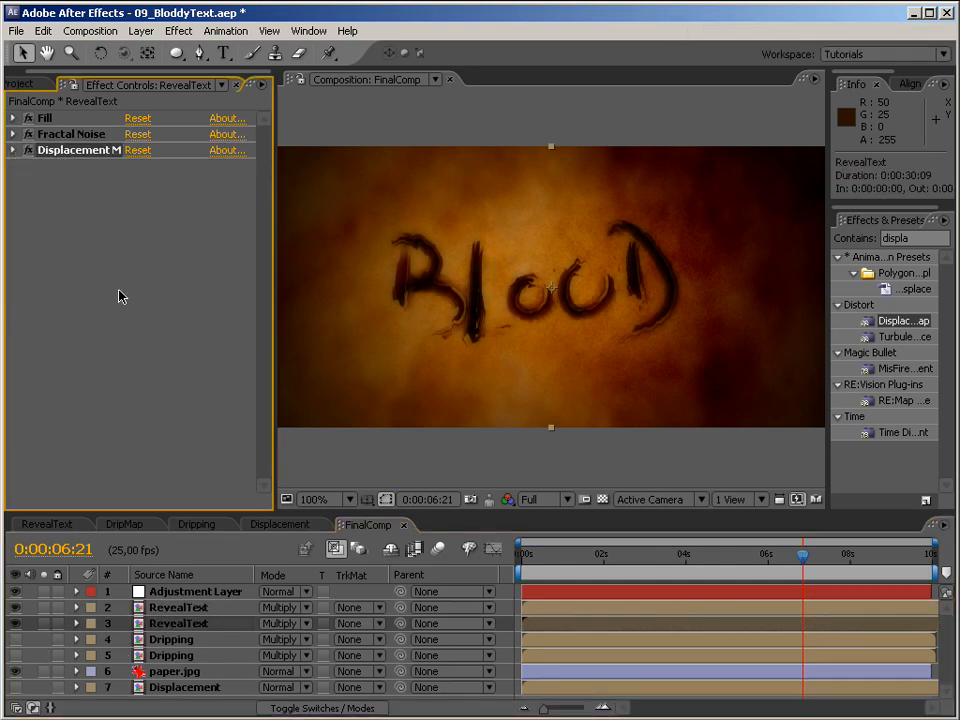
click(20, 643)
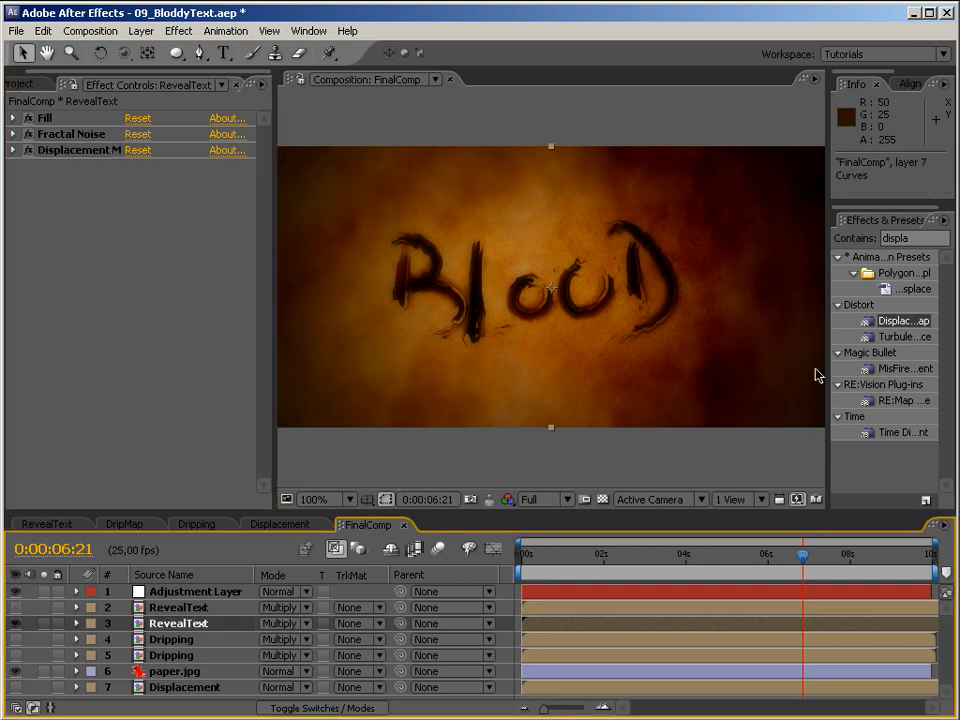
Step: Apply Minimax to the lower RevealText copy with the Minimum operation on the Alpha and Color channel
double_click(884, 238)
text(mini)
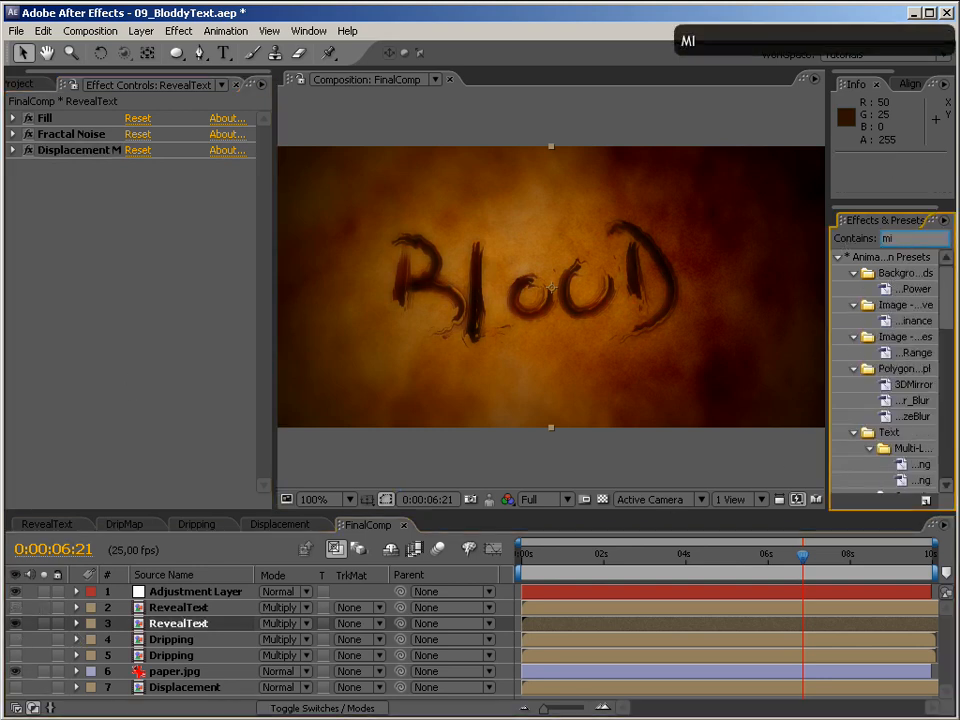
drag(896, 273, 208, 296)
click(145, 198)
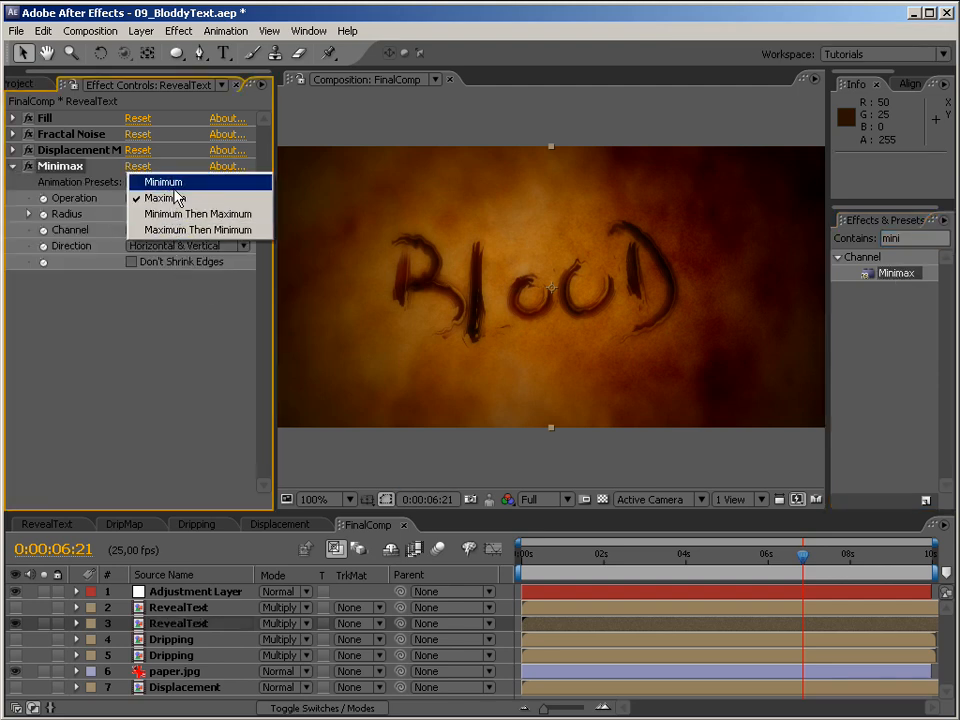
click(165, 183)
click(156, 231)
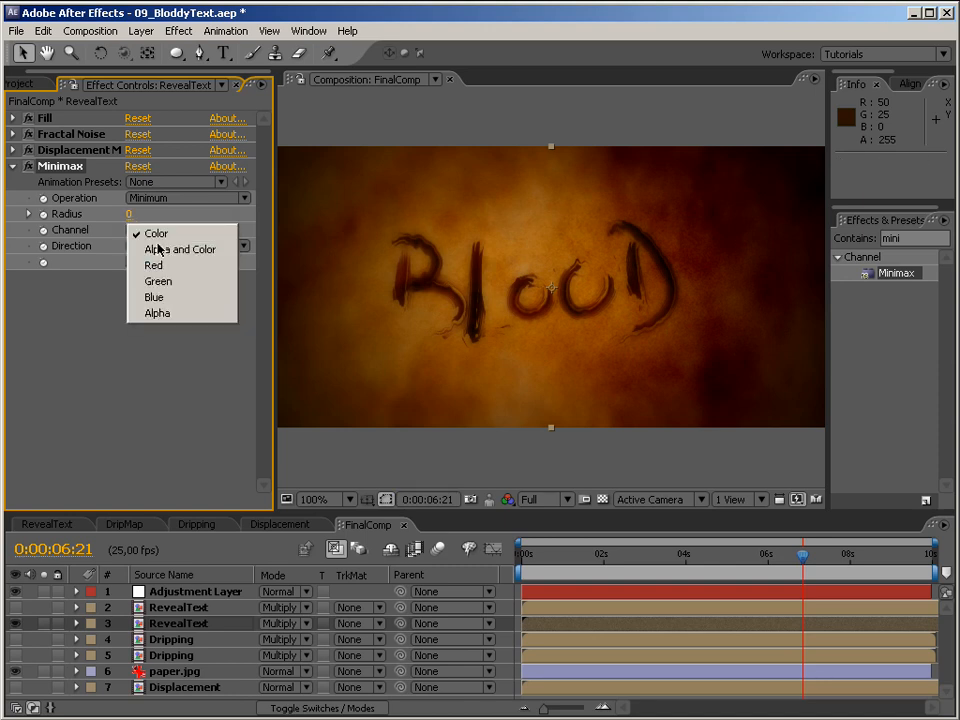
click(155, 249)
drag(134, 213, 141, 222)
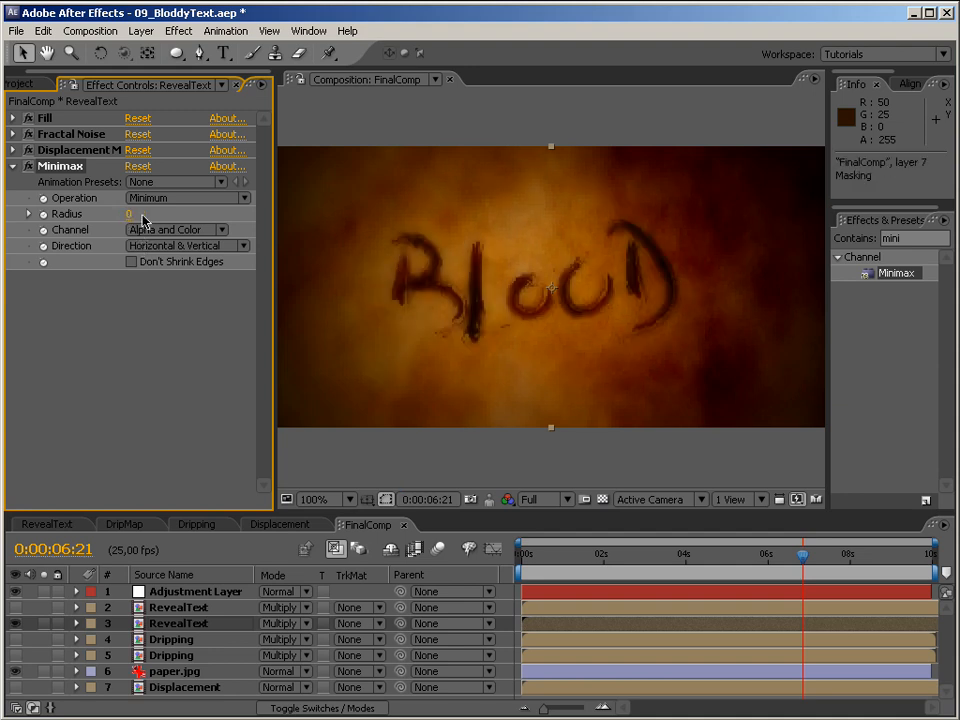
Step: Switch Minimax's Operation to Maximum and set its Radius to 6
click(171, 197)
click(150, 216)
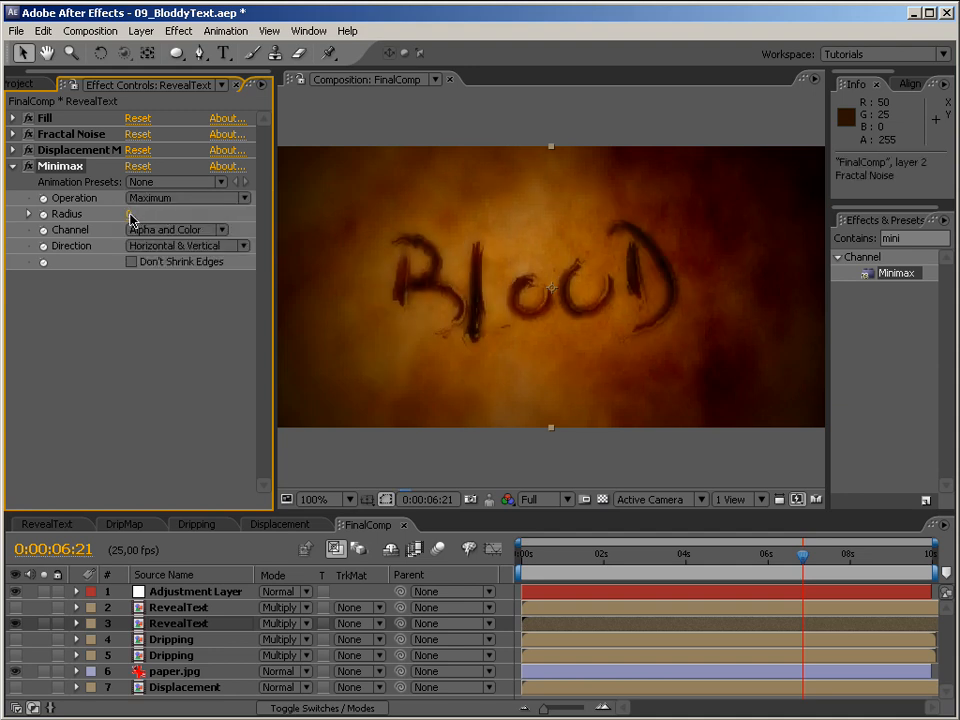
click(130, 215)
text(5)
key(Return)
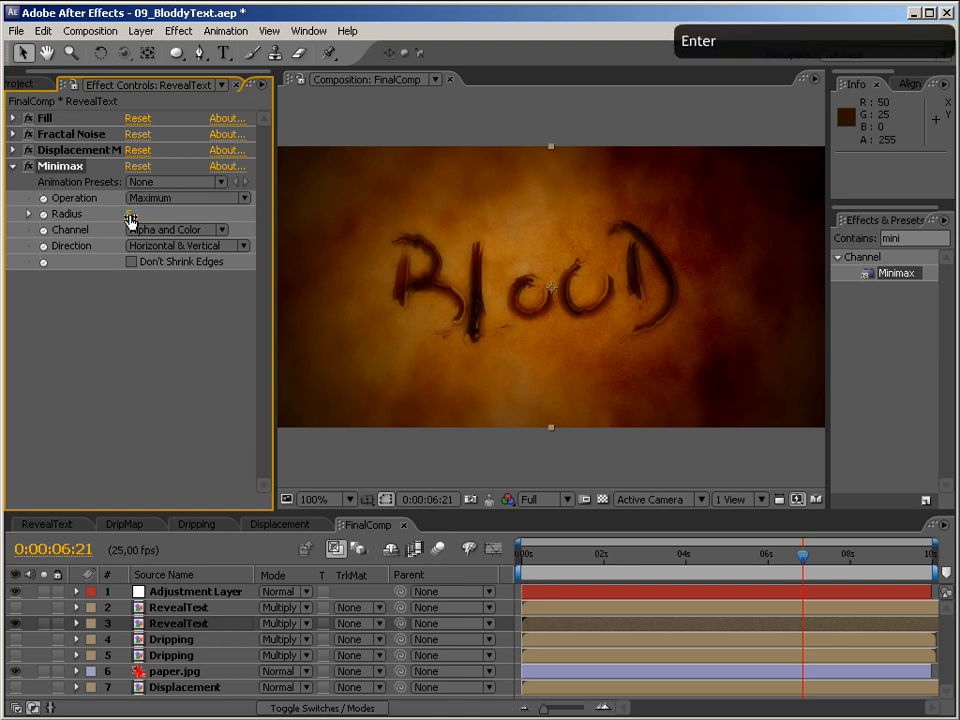
click(130, 215)
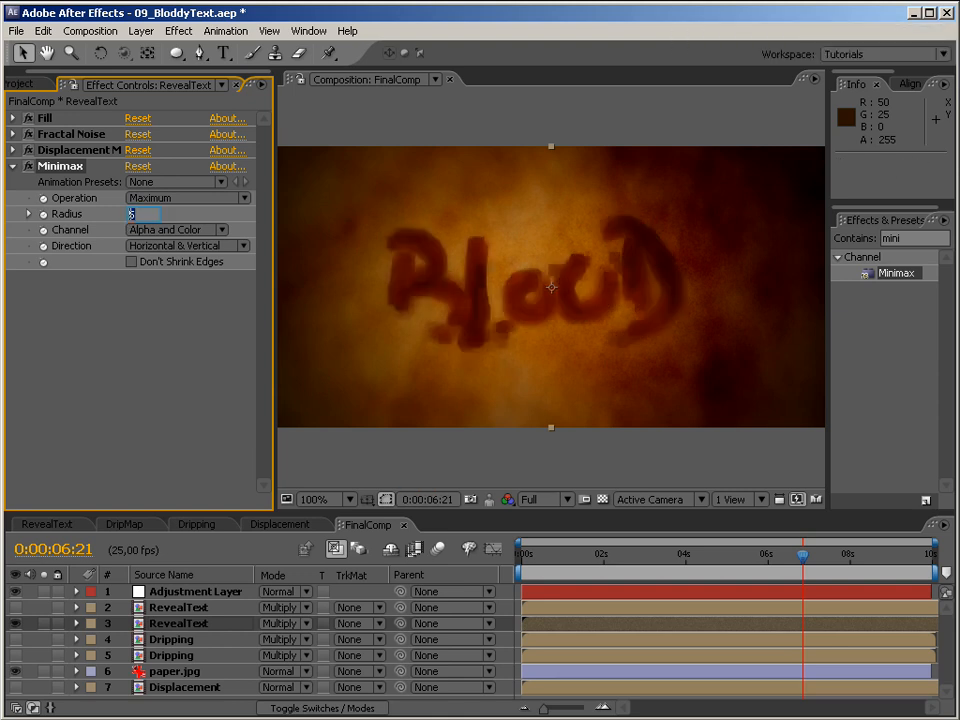
text(6)
key(Return)
Step: Try Roughen Edges after Minimax on the lower RevealText copy with a Border of 66.60
click(885, 238)
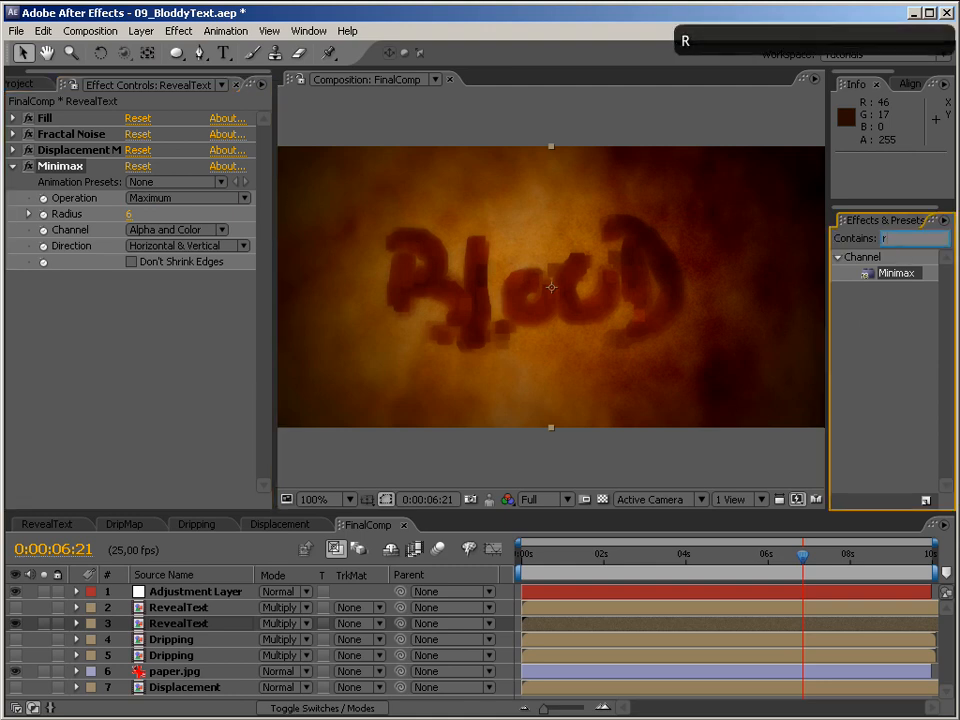
text(roug)
drag(890, 278, 75, 360)
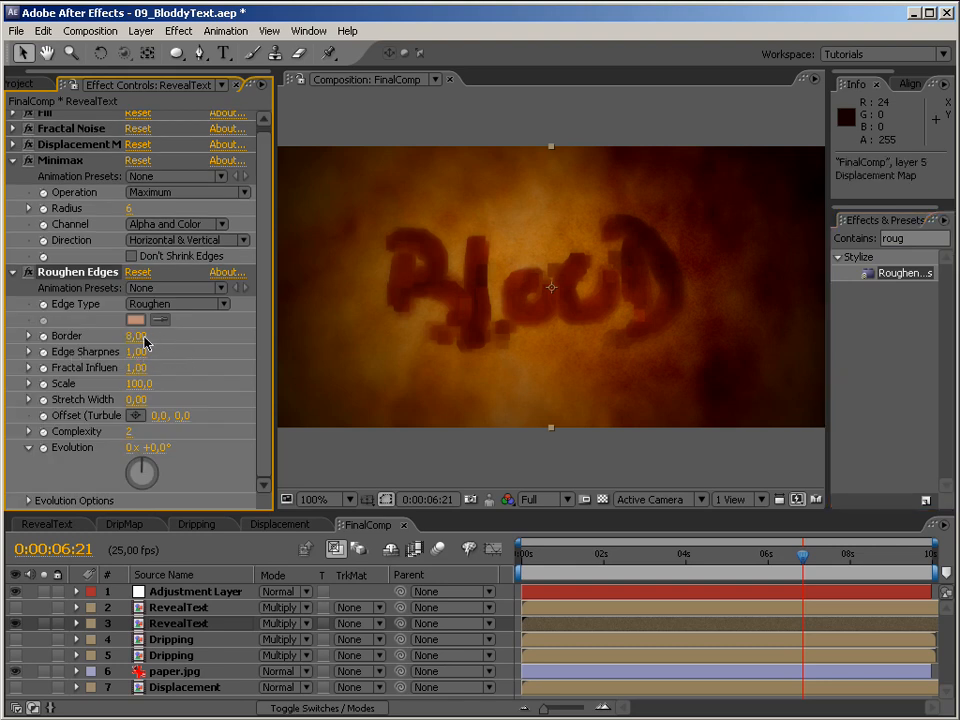
drag(137, 336, 615, 266)
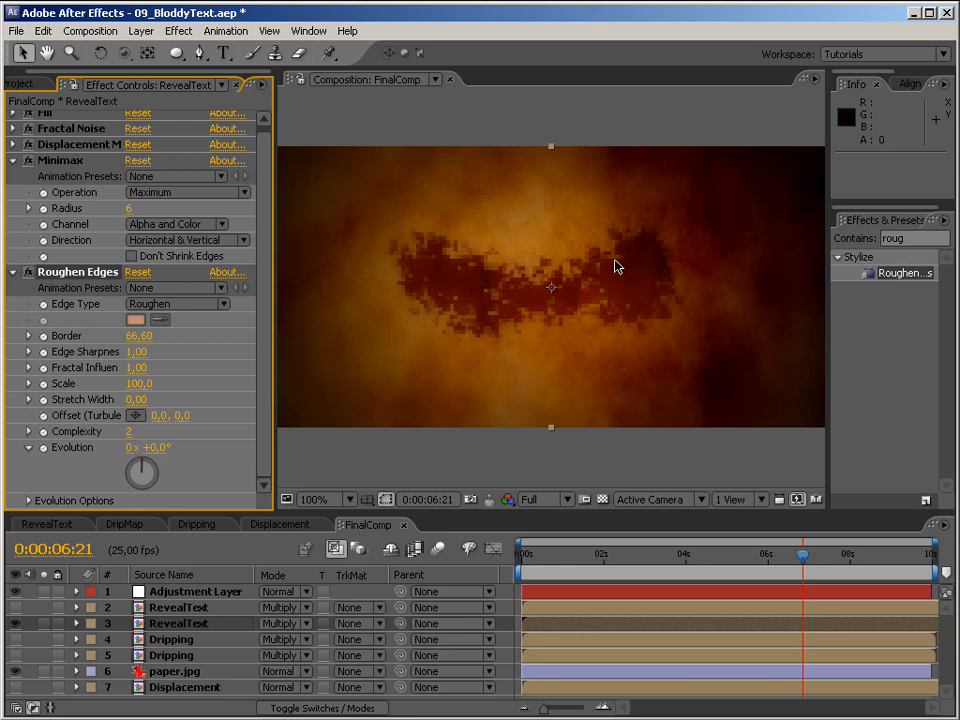
Step: Delete the lower RevealText copy, then show and select the remaining RevealText layer
click(209, 626)
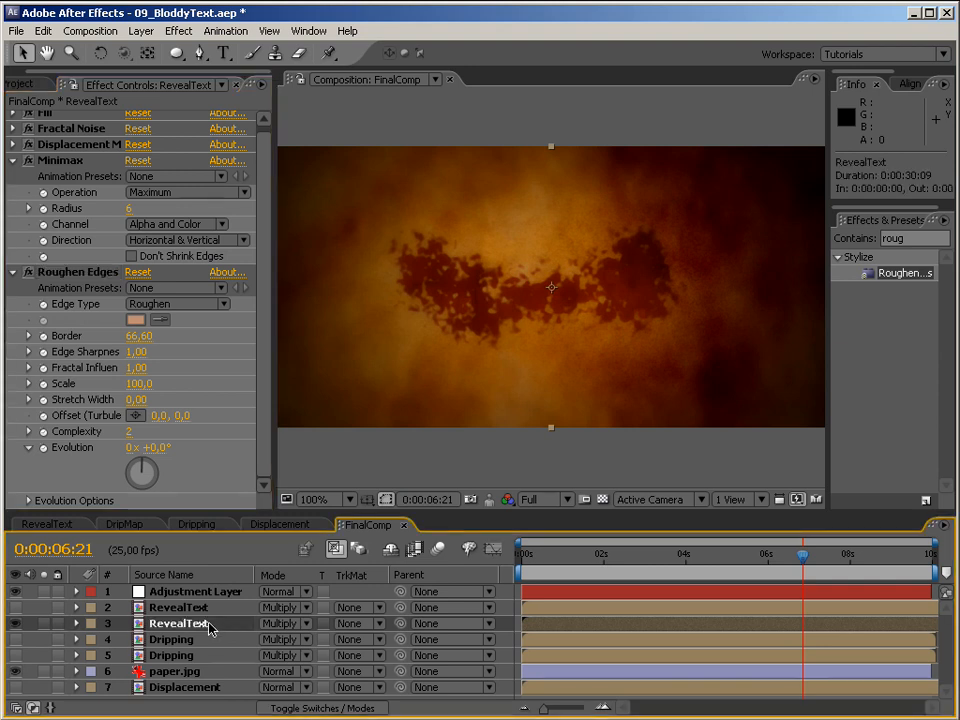
key(Delete)
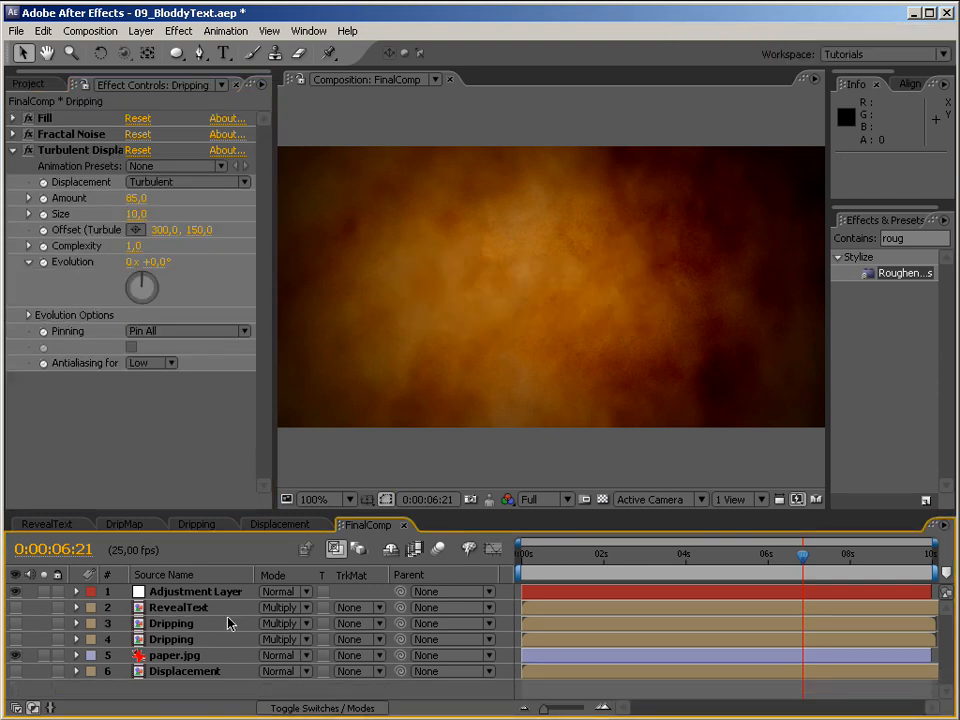
click(16, 608)
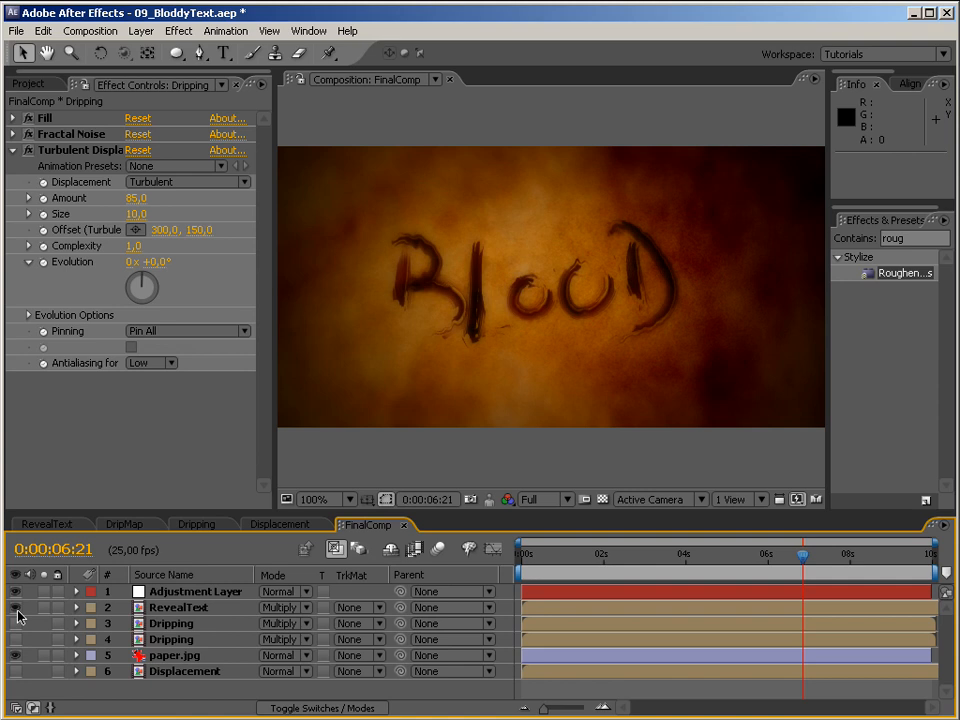
click(162, 610)
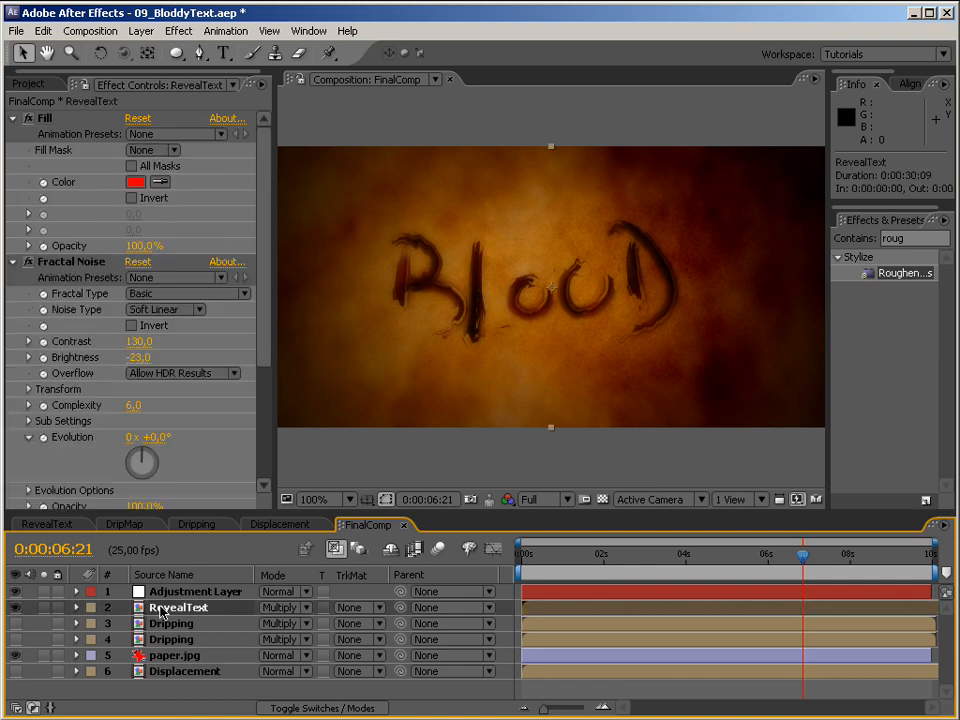